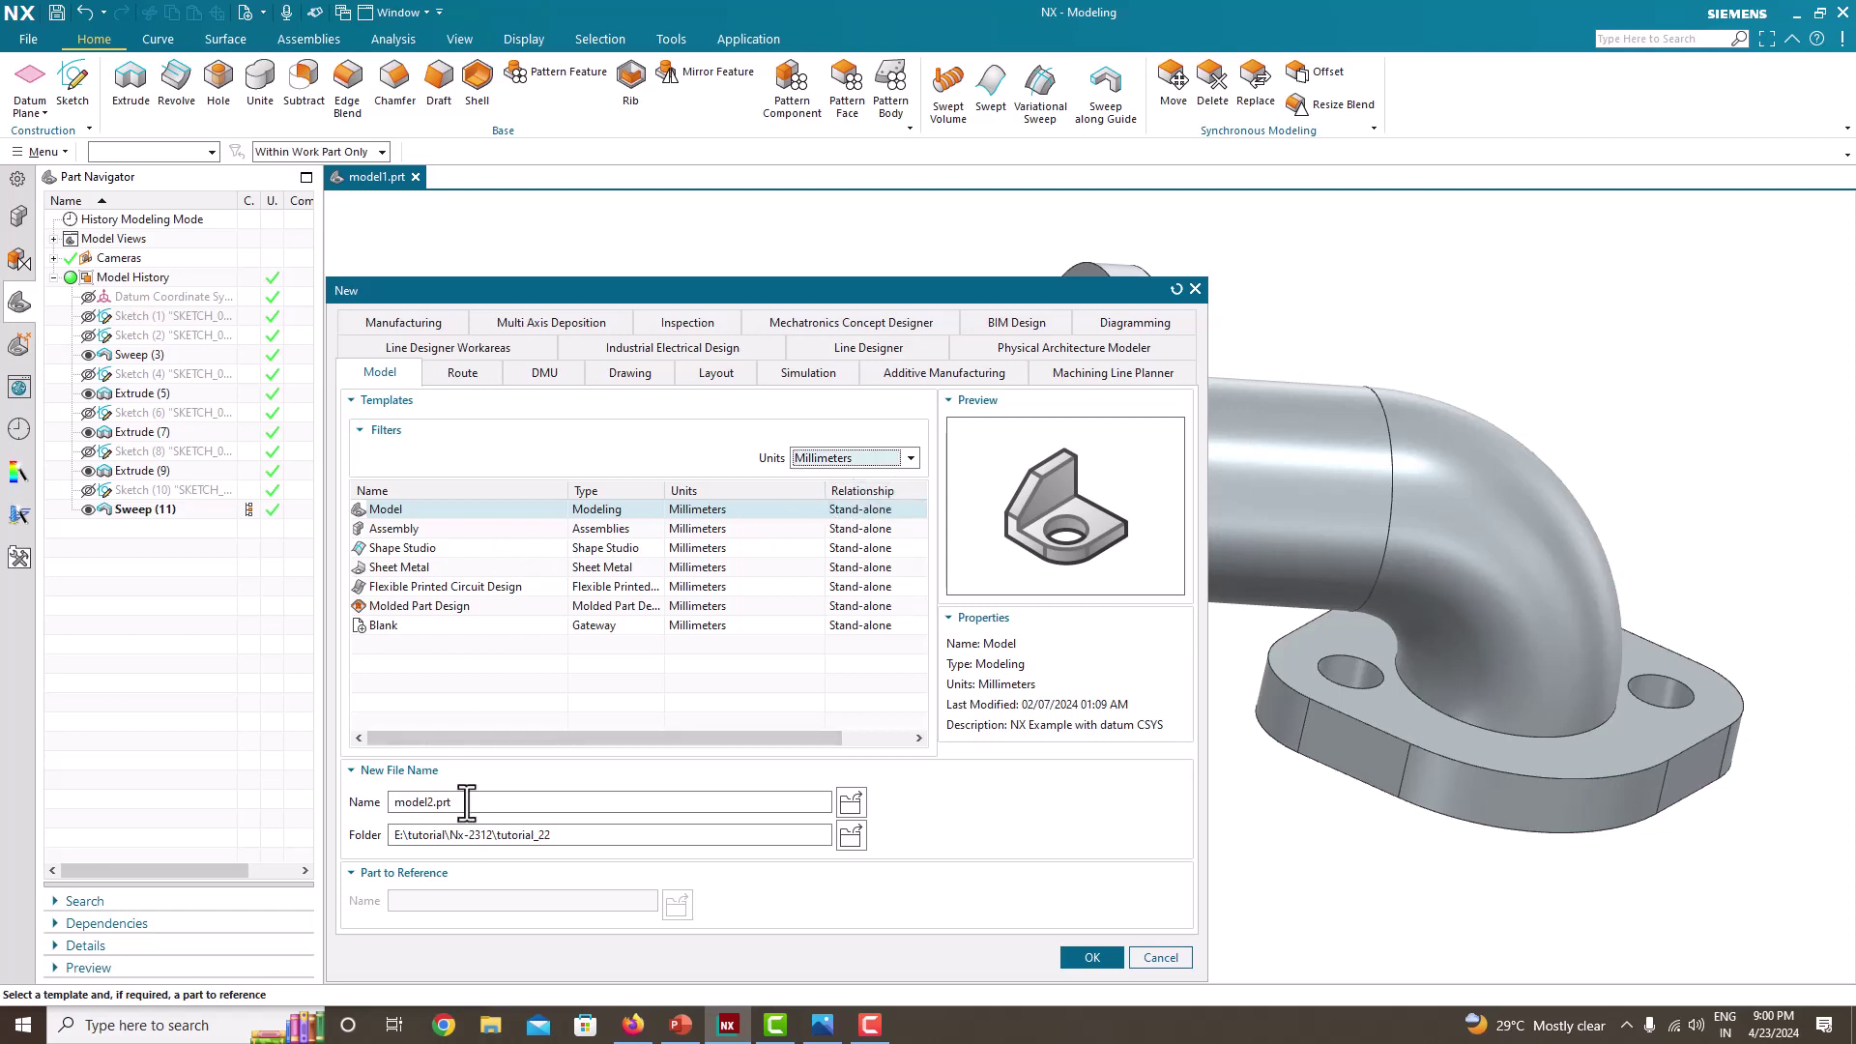
# - Create a new millimetre part named model2.prt from the Model template
pyautogui.moveTo(466, 801); pyautogui.dragTo(354, 793)
pyautogui.click(1094, 955)
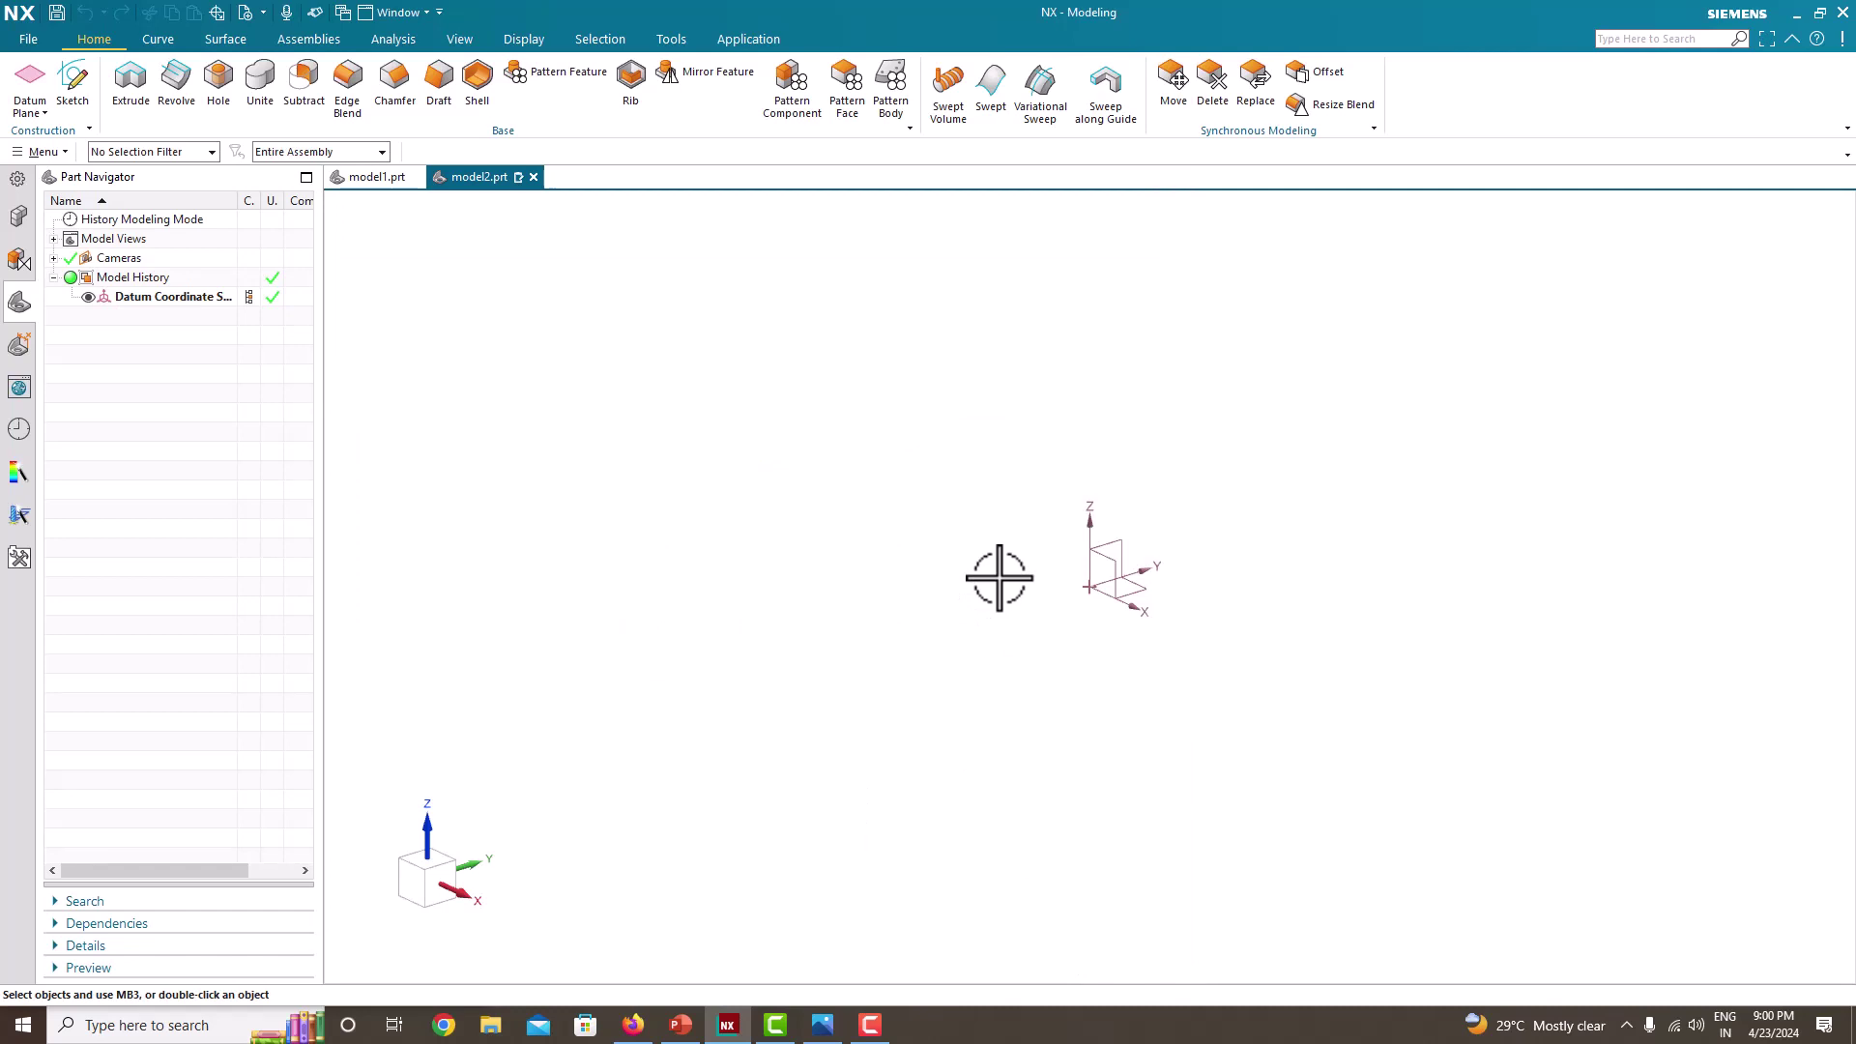
# - Bring up the pipe elbow reference drawing beside the modeling window and enlarge its section view
pyautogui.click(821, 1023)
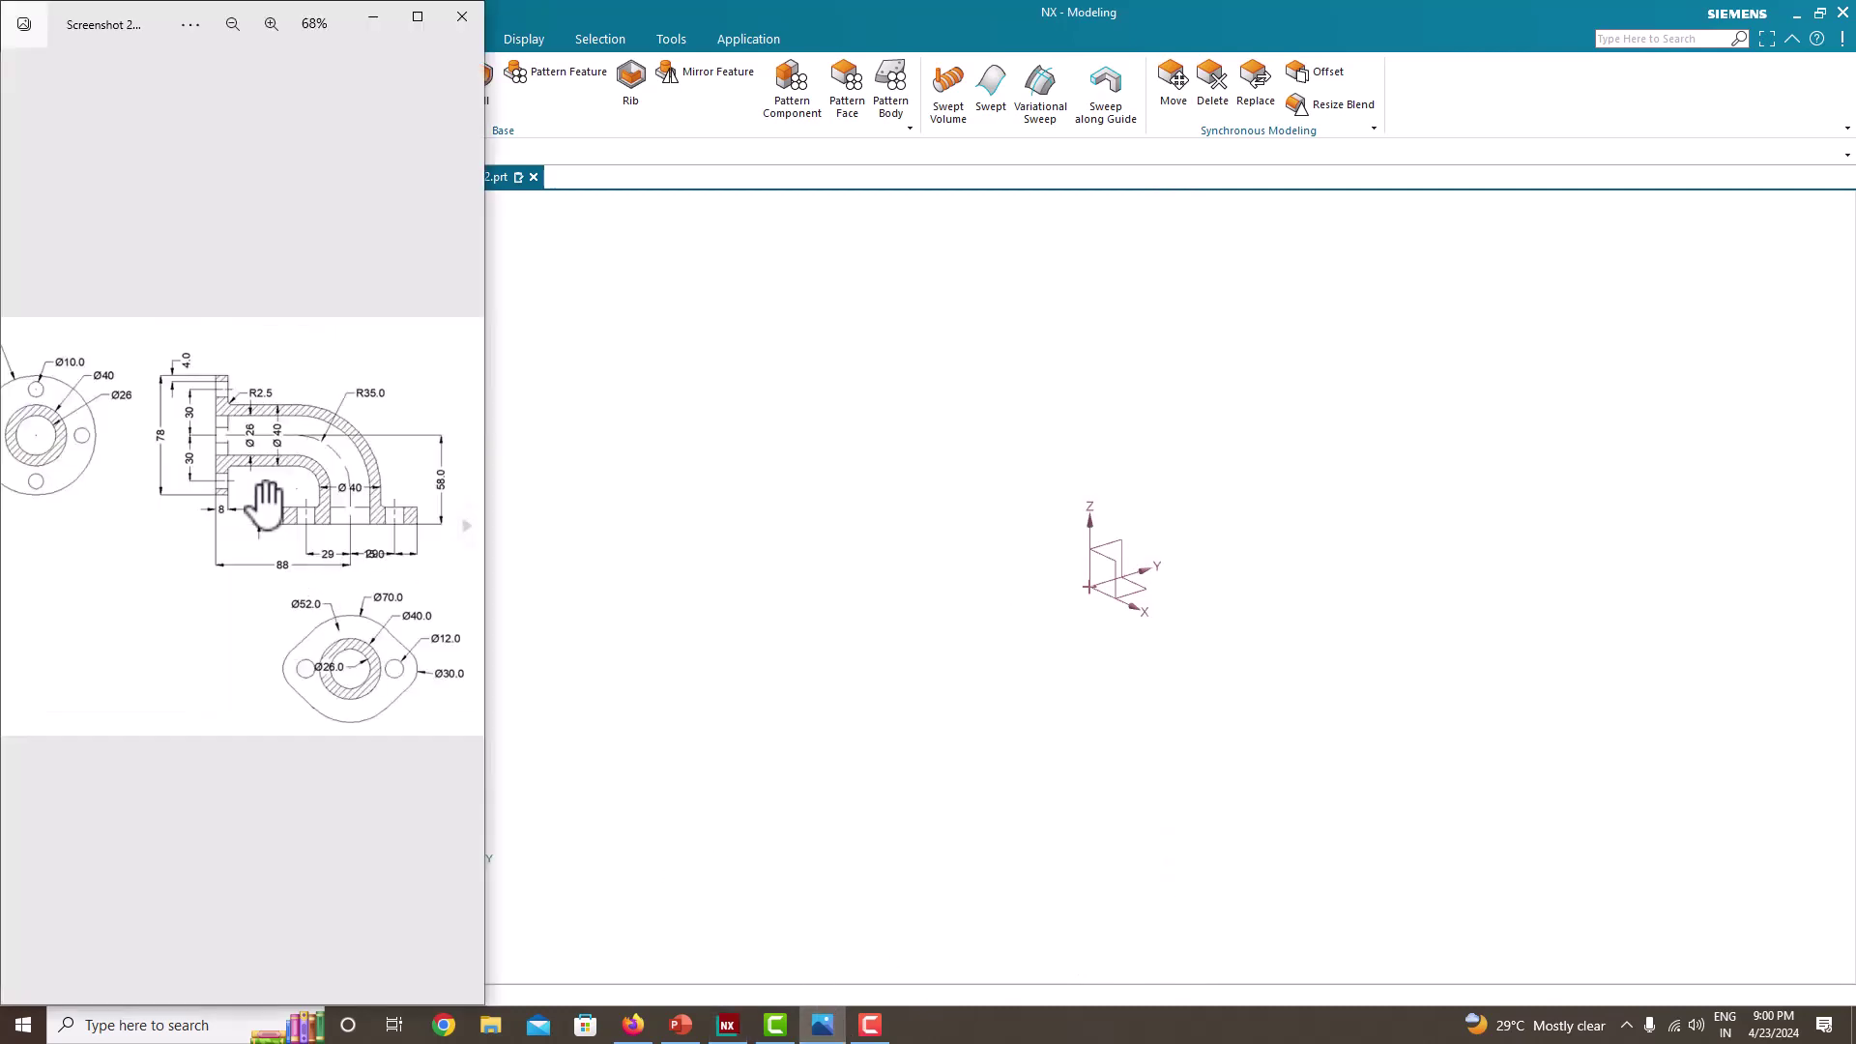
pyautogui.click(740, 1025)
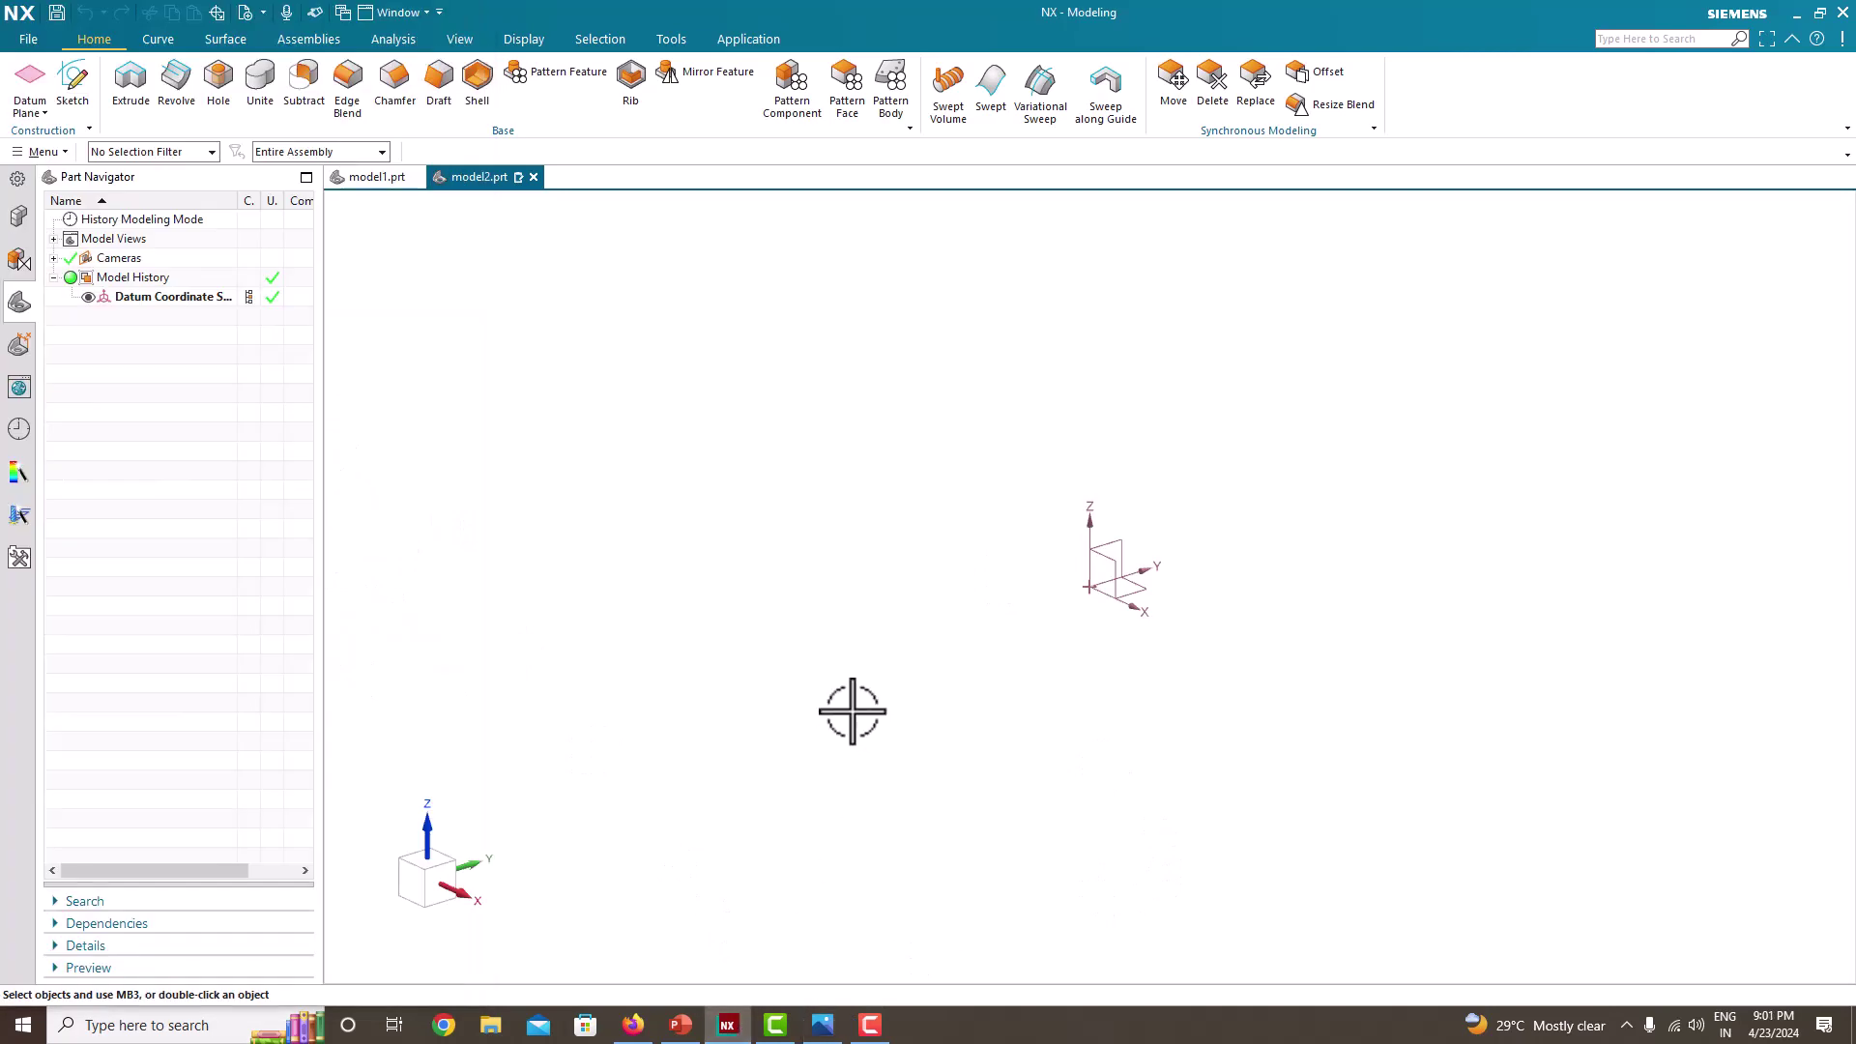
pyautogui.press('super+Right')
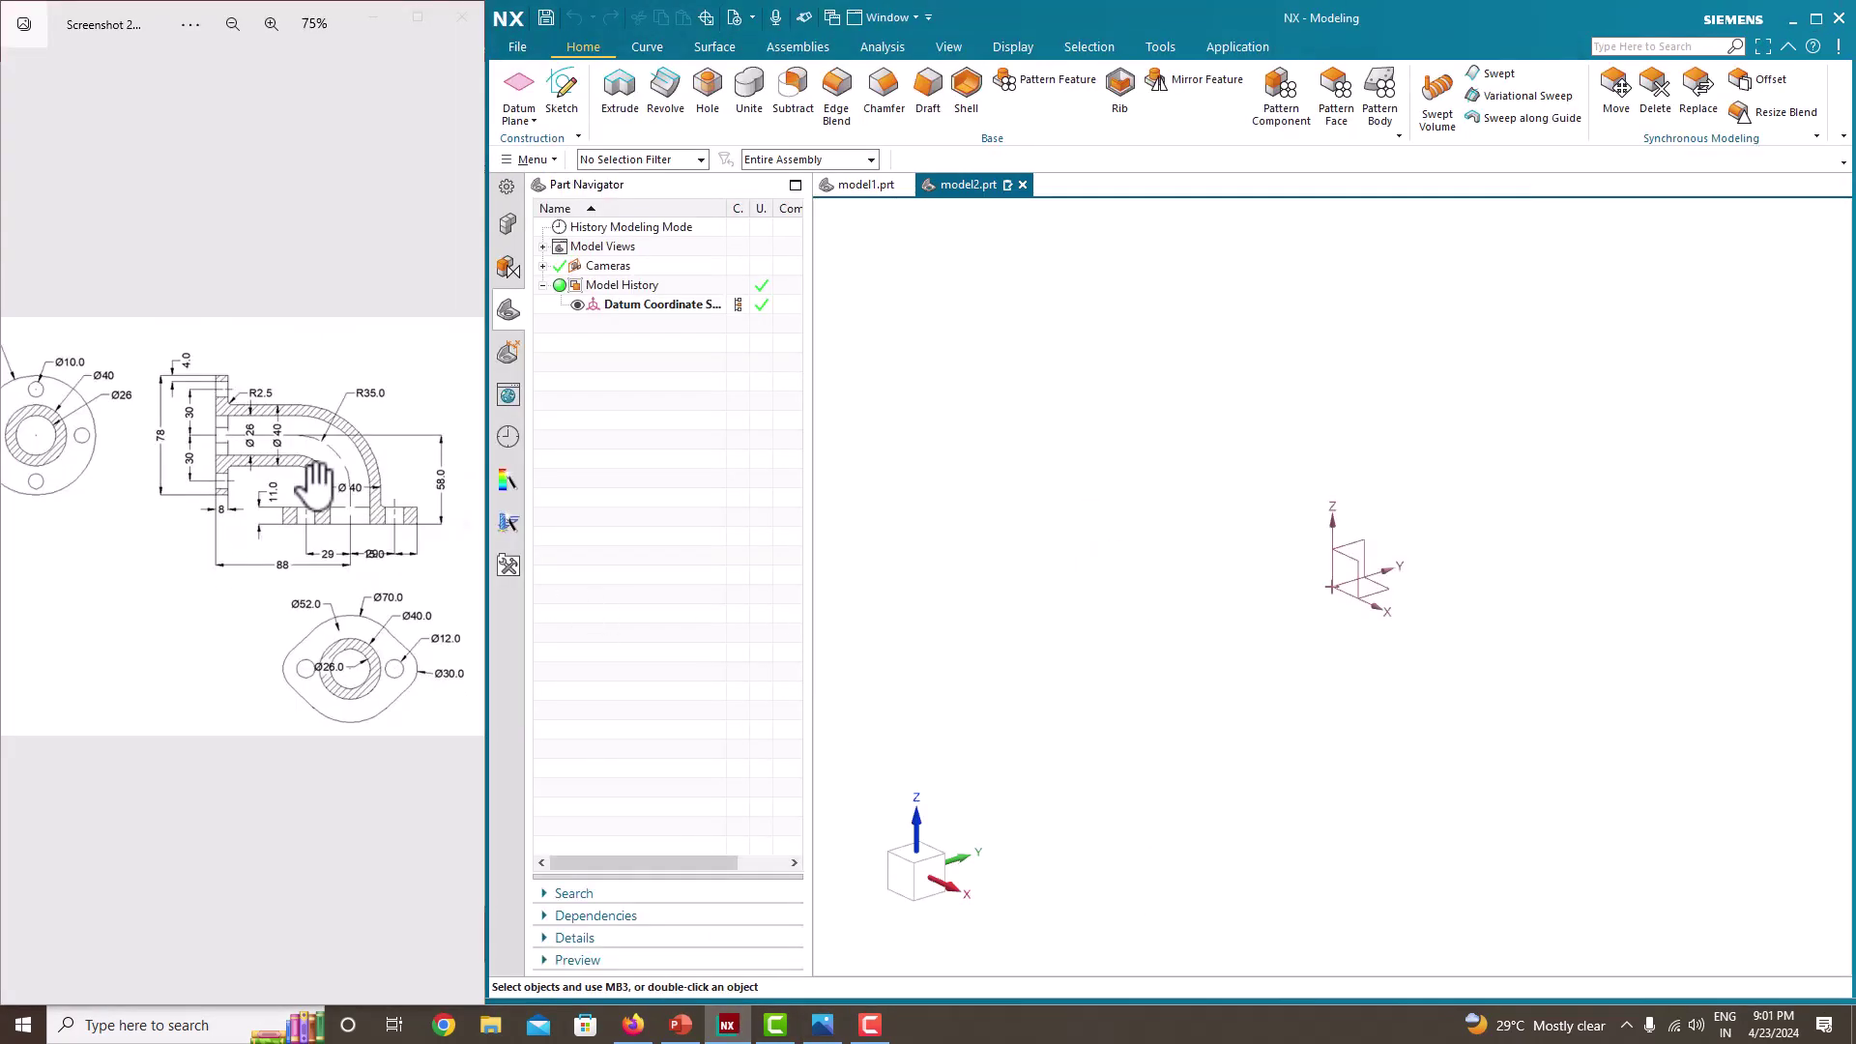
pyautogui.scroll(1, 301, 489)
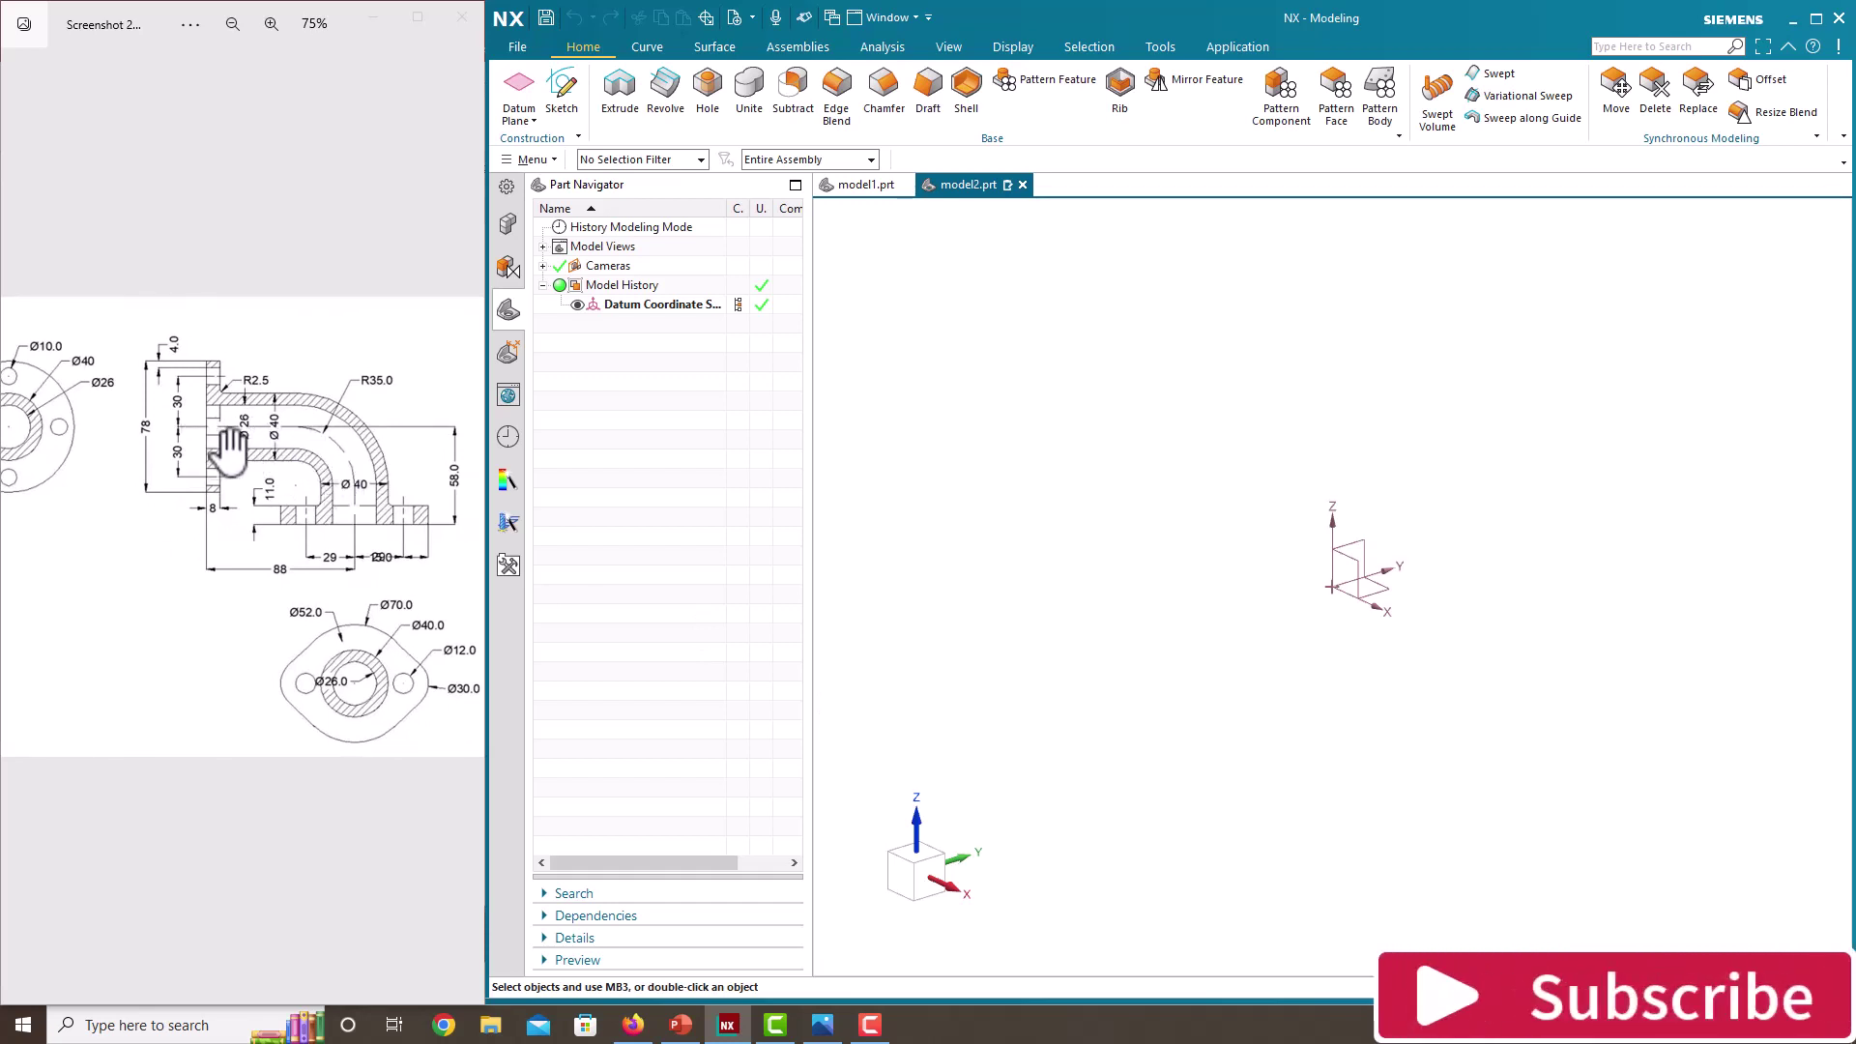
pyautogui.scroll(1, 223, 445)
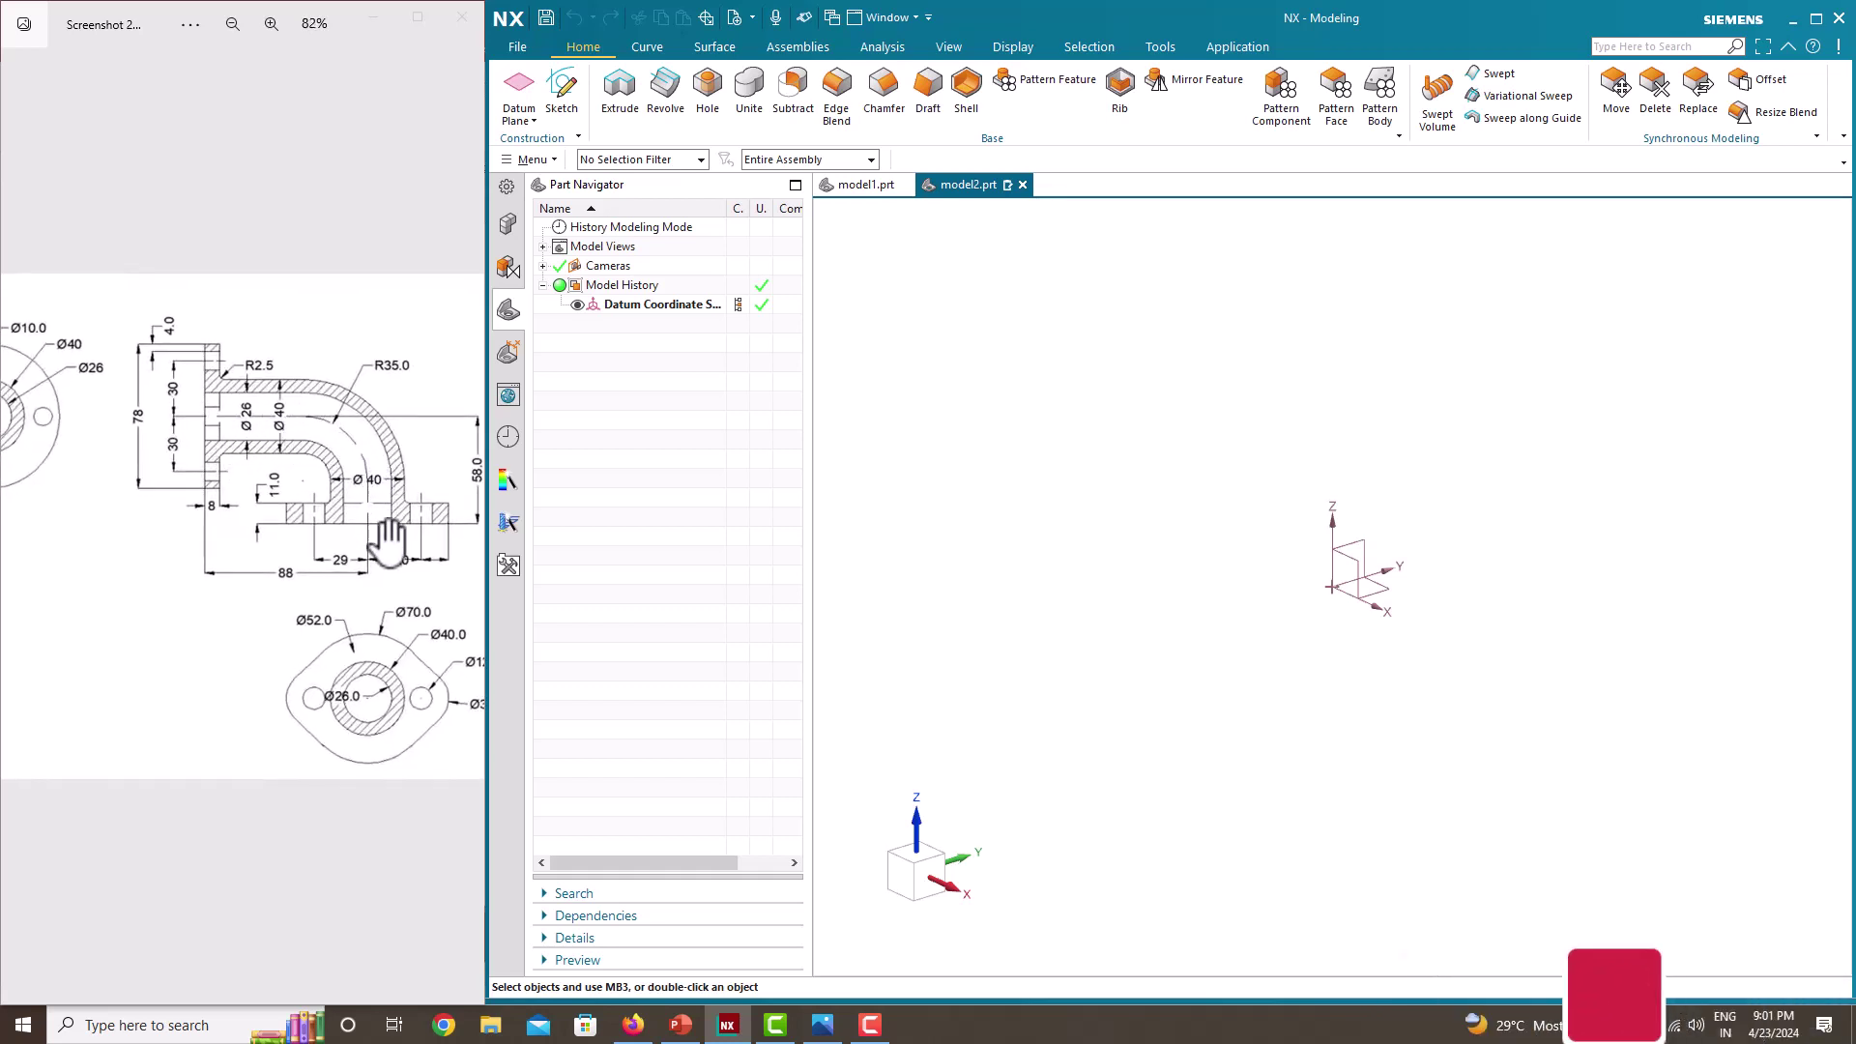
# - Start a new sketch on the Front plane
pyautogui.click(565, 98)
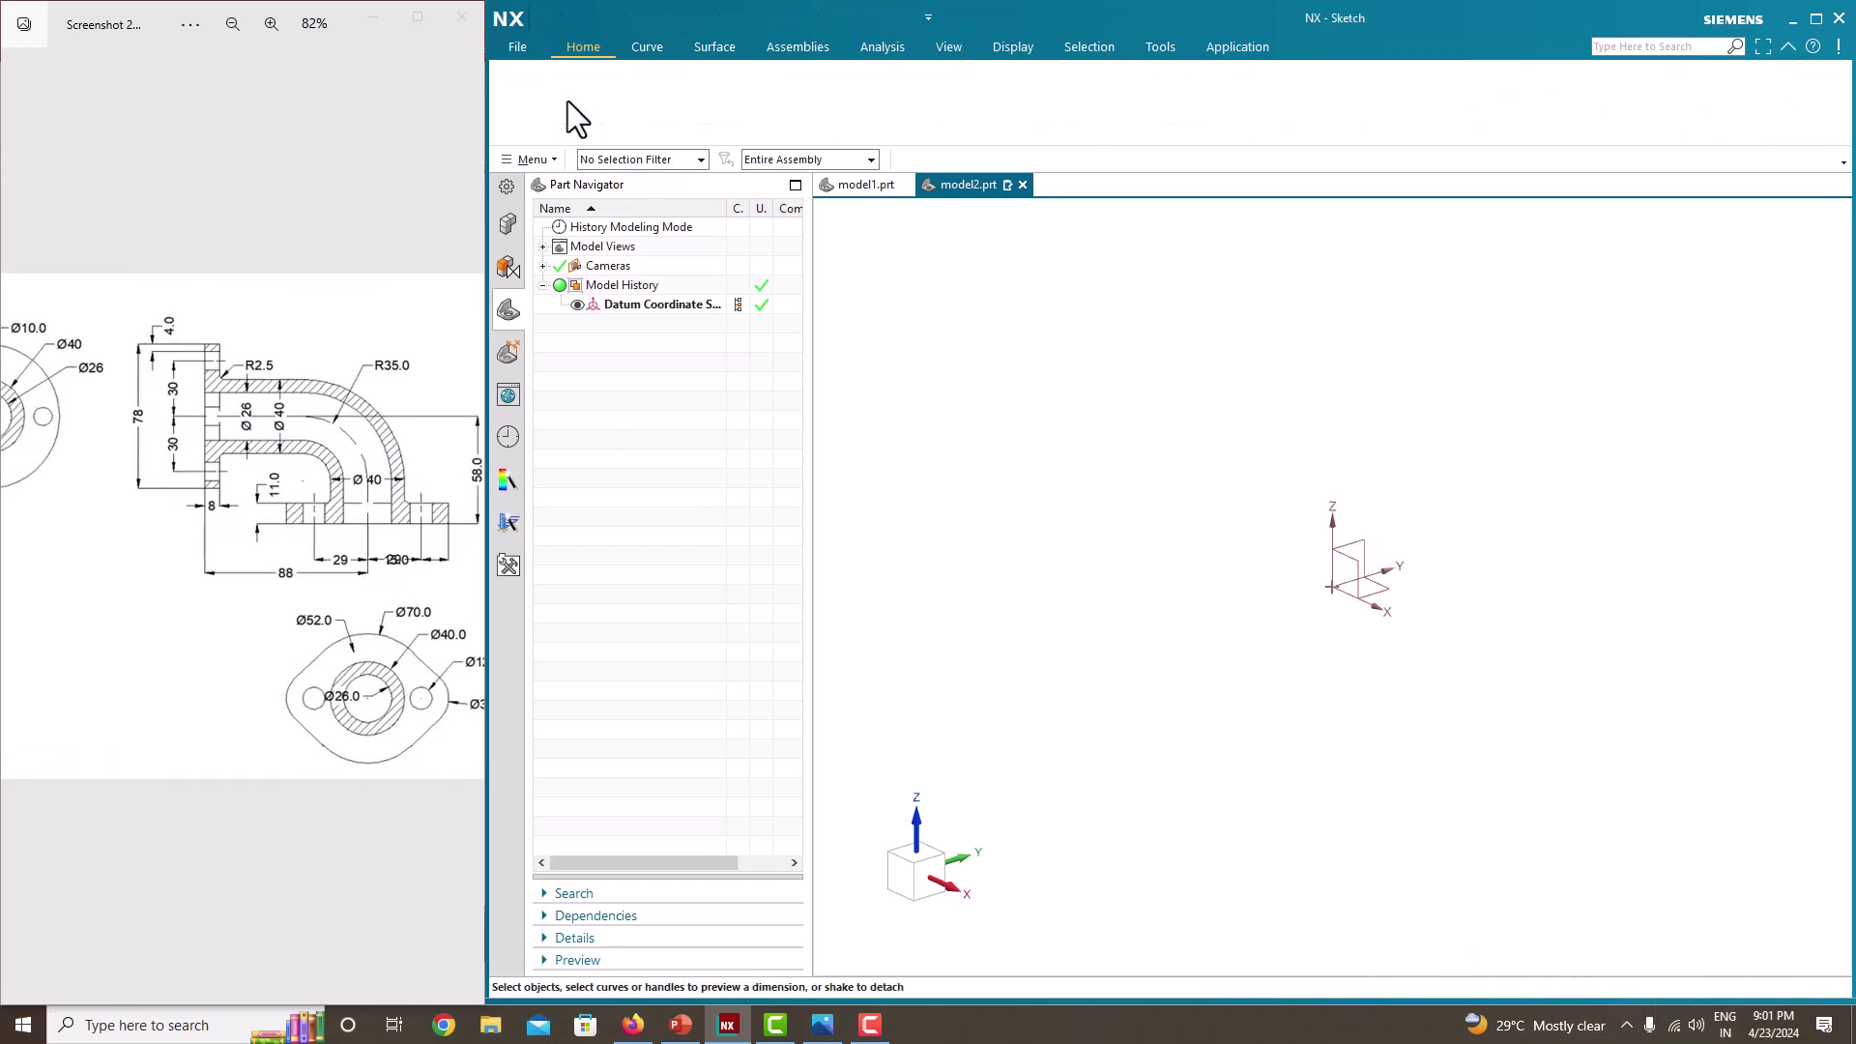
pyautogui.click(1428, 437)
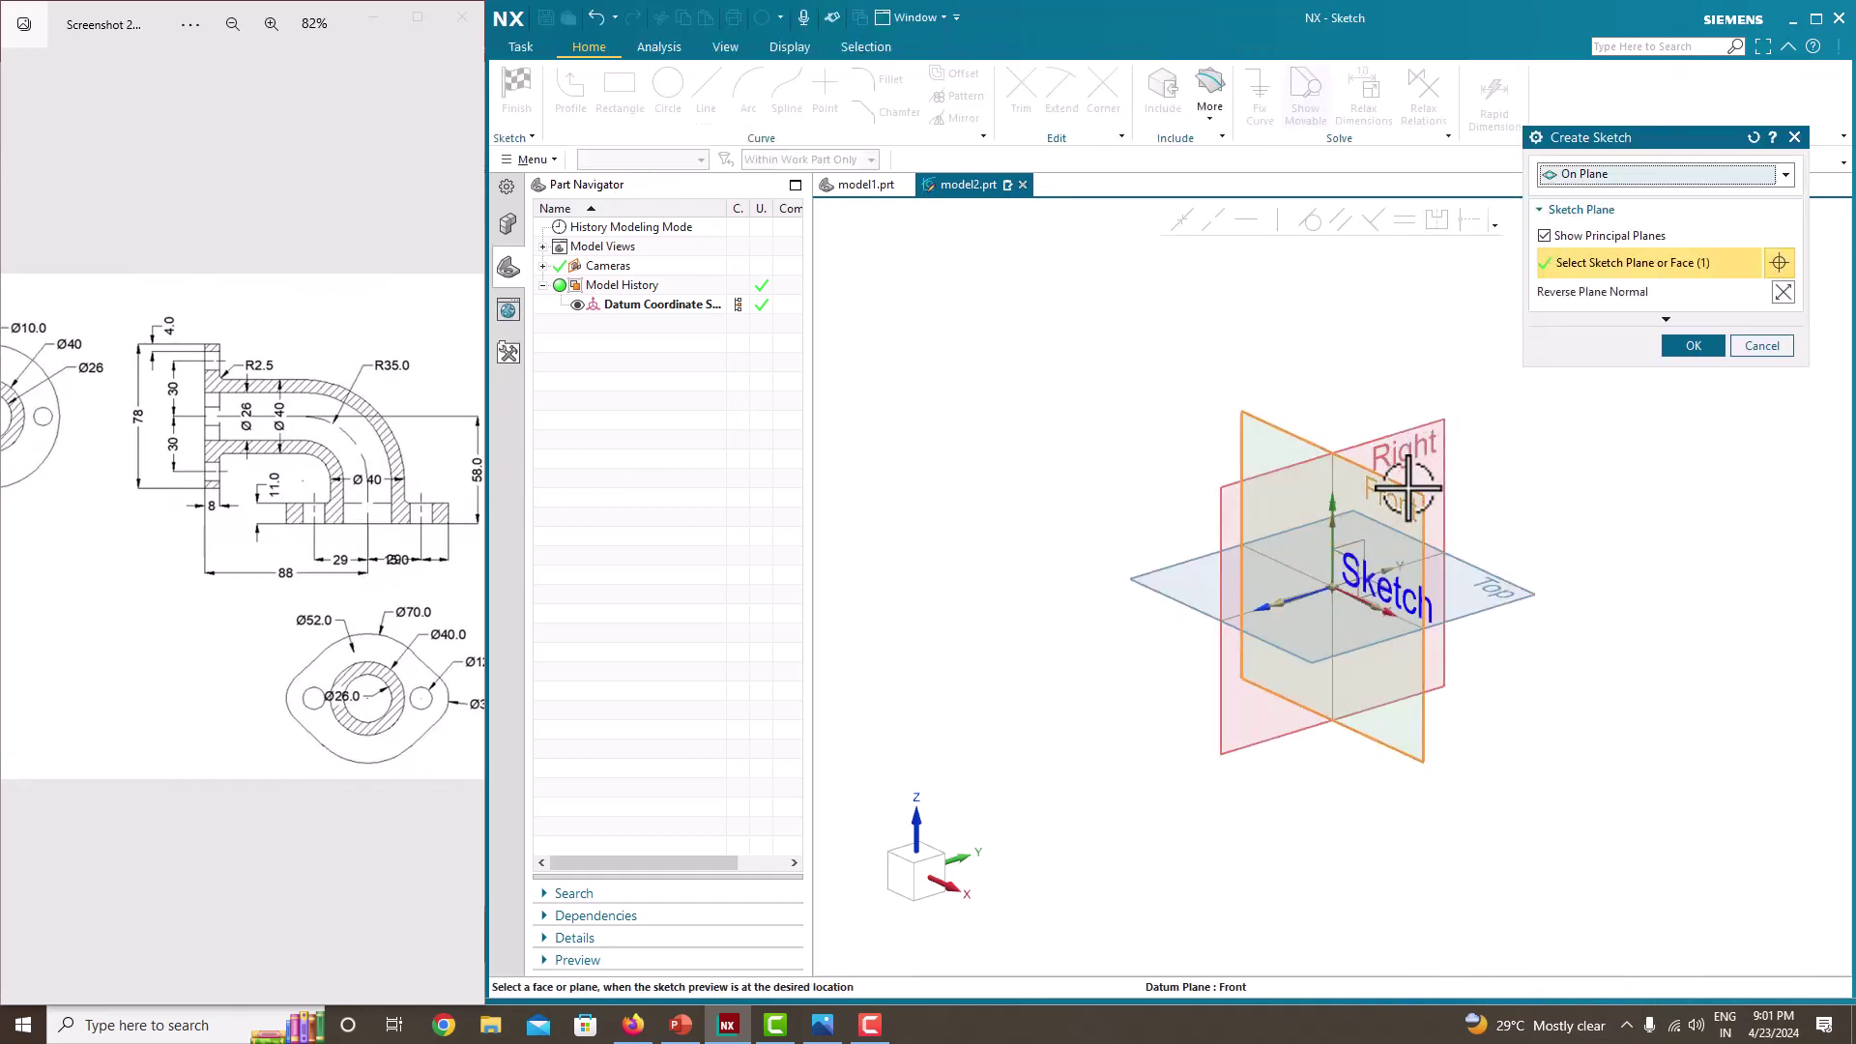
pyautogui.click(1692, 346)
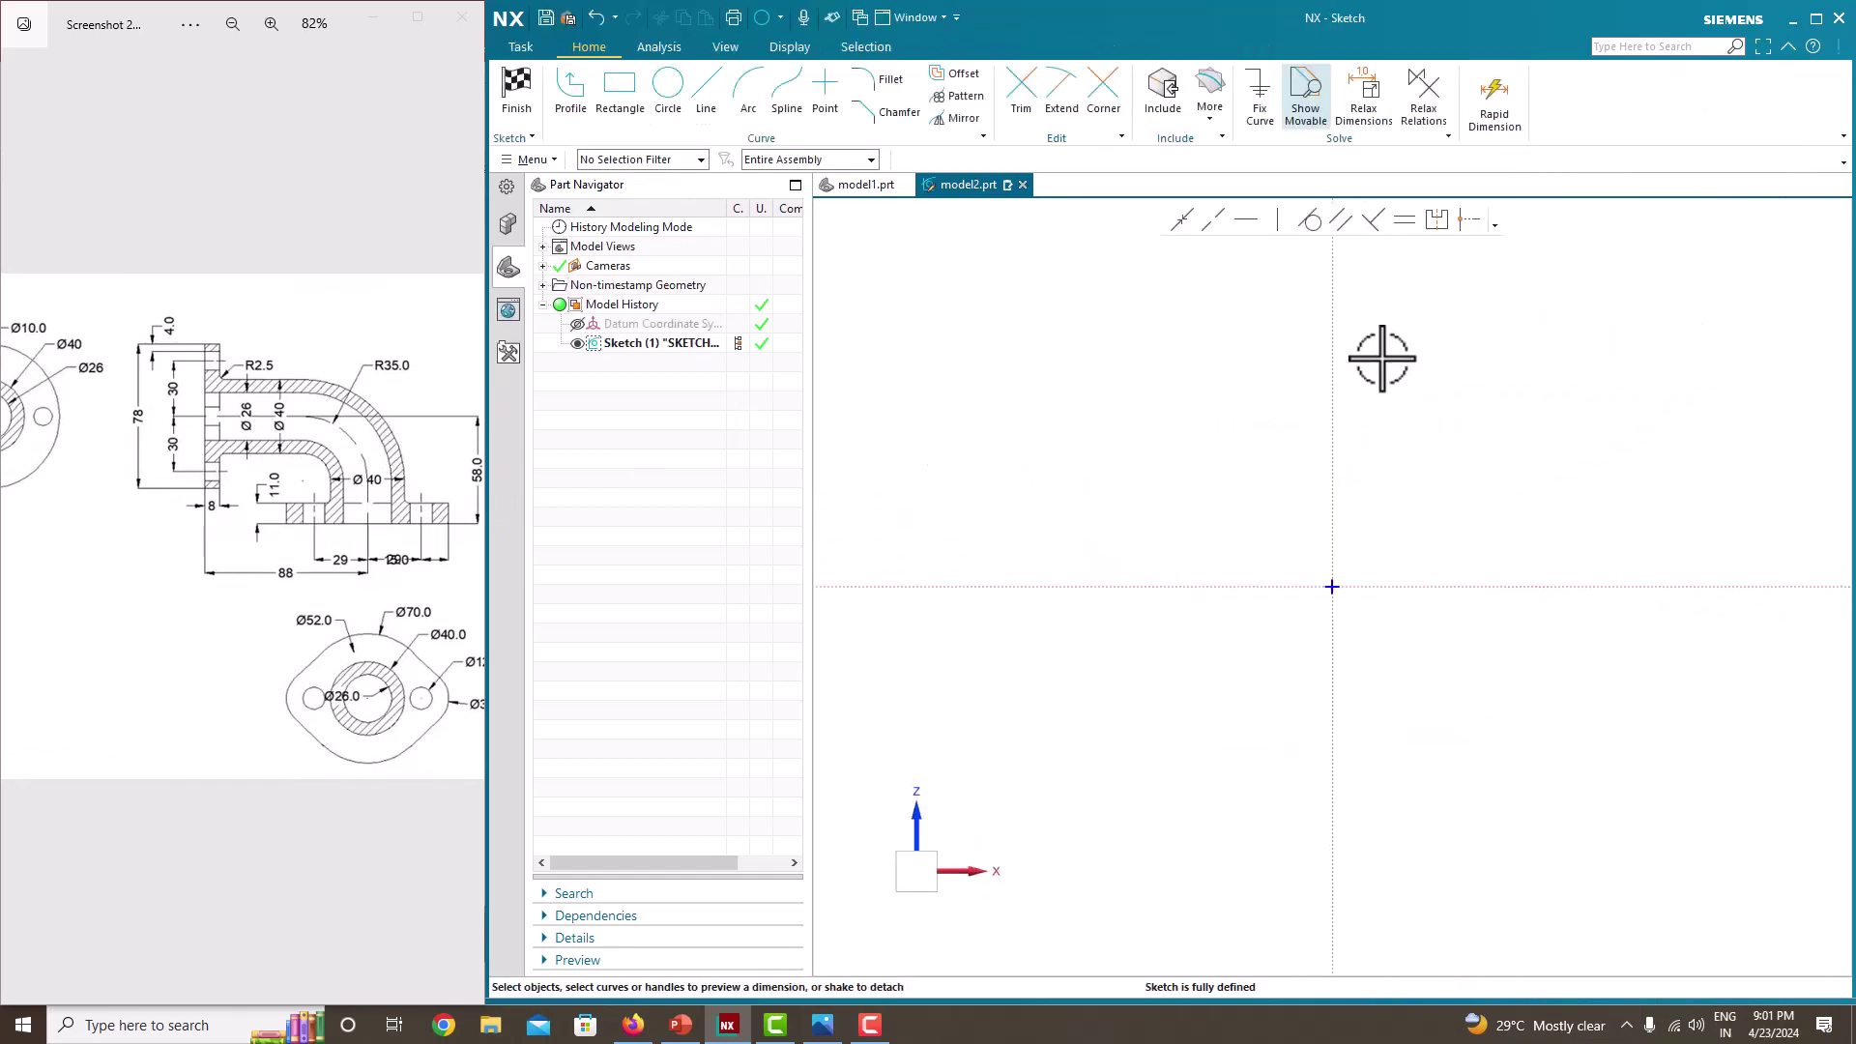
# - Sketch a horizontal line about 245 mm long along the X direction from the origin
pyautogui.click(570, 97)
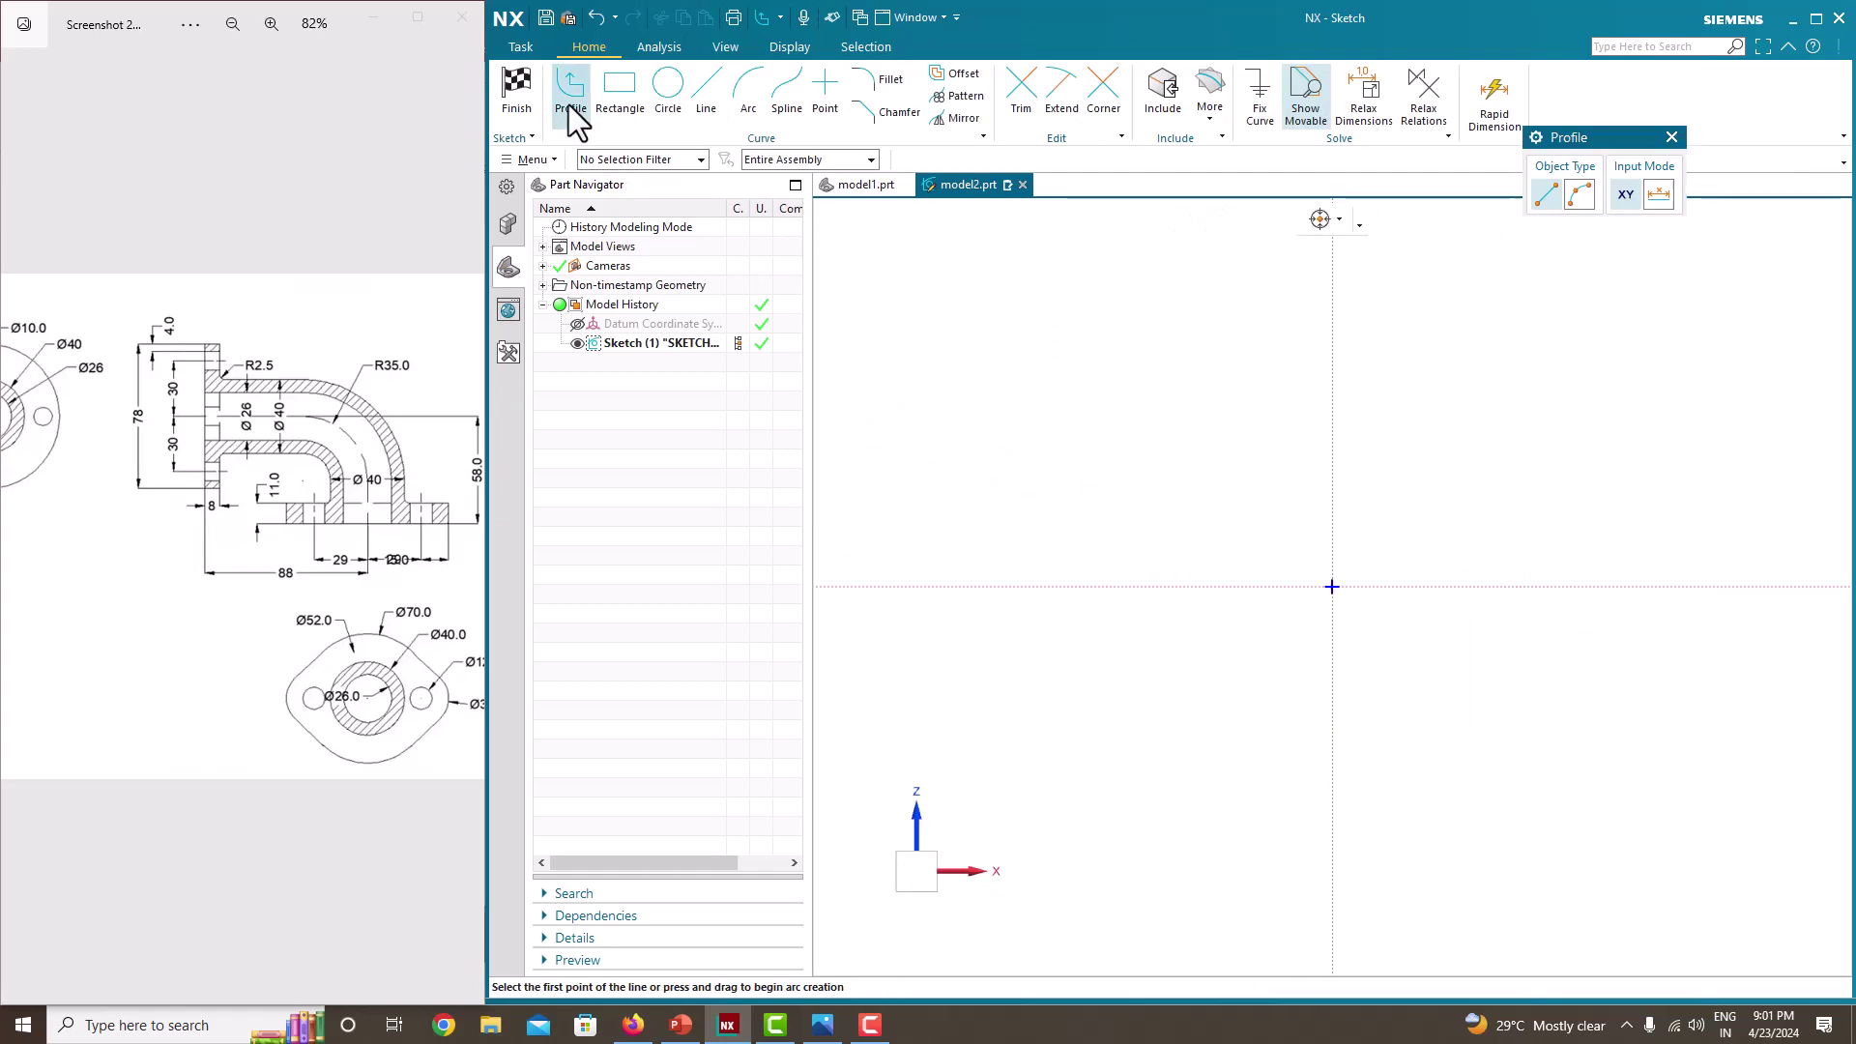
pyautogui.click(1332, 587)
pyautogui.click(1543, 583)
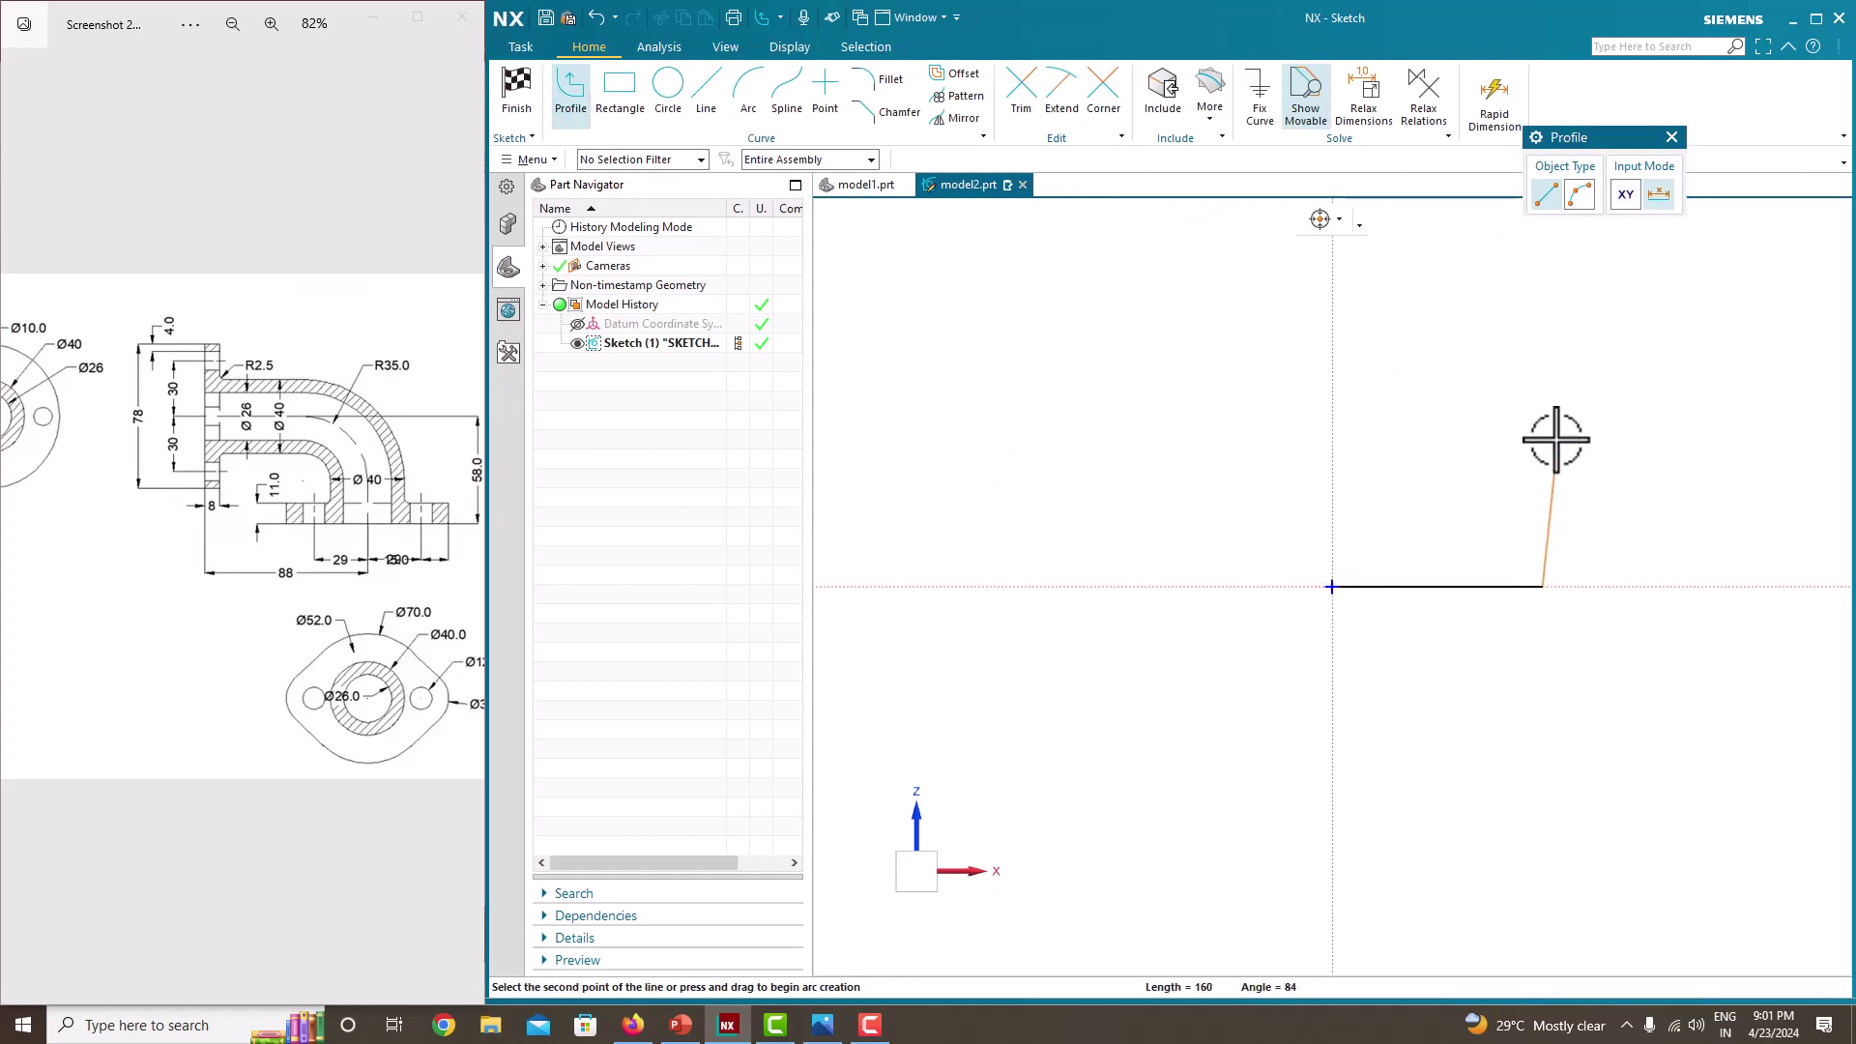
pyautogui.middleClick(1554, 430)
pyautogui.middleClick(1553, 431)
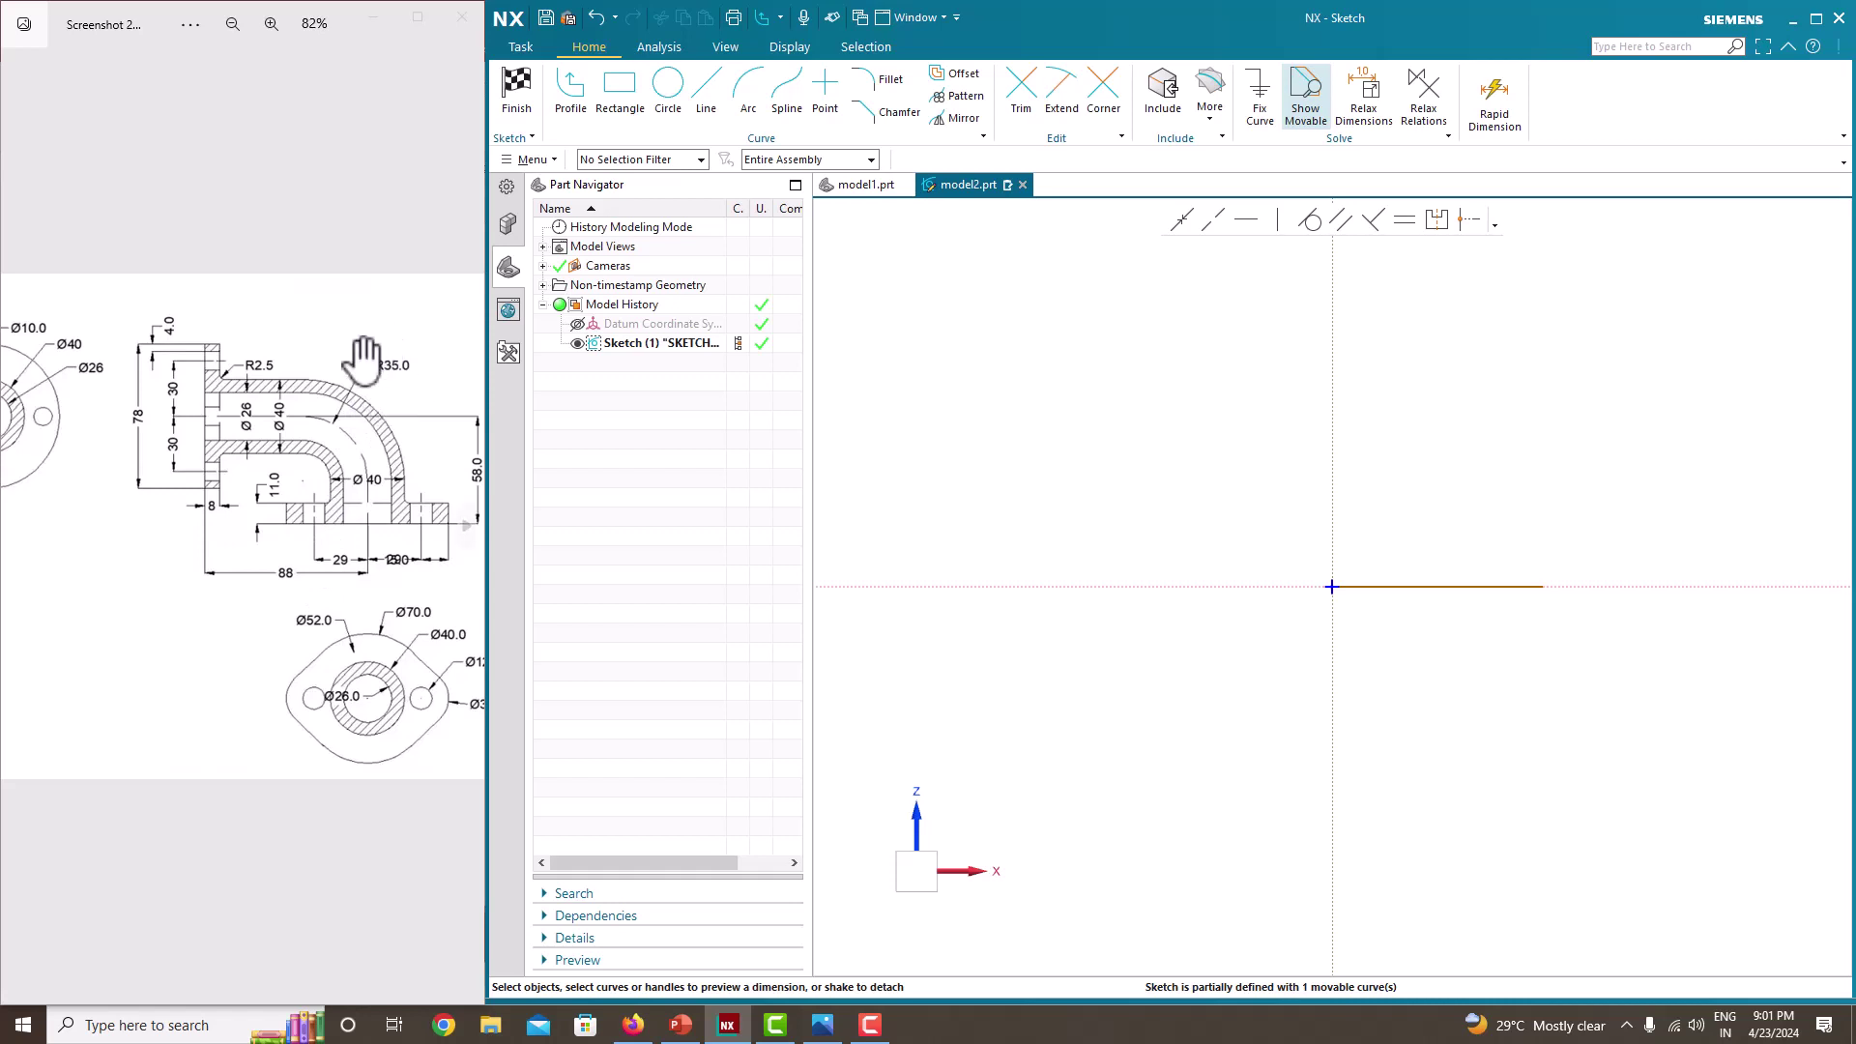
# - Set the line's length to 53 mm without scaling the sketch or keeping a formula, and place the dimension above the line
pyautogui.click(1504, 584)
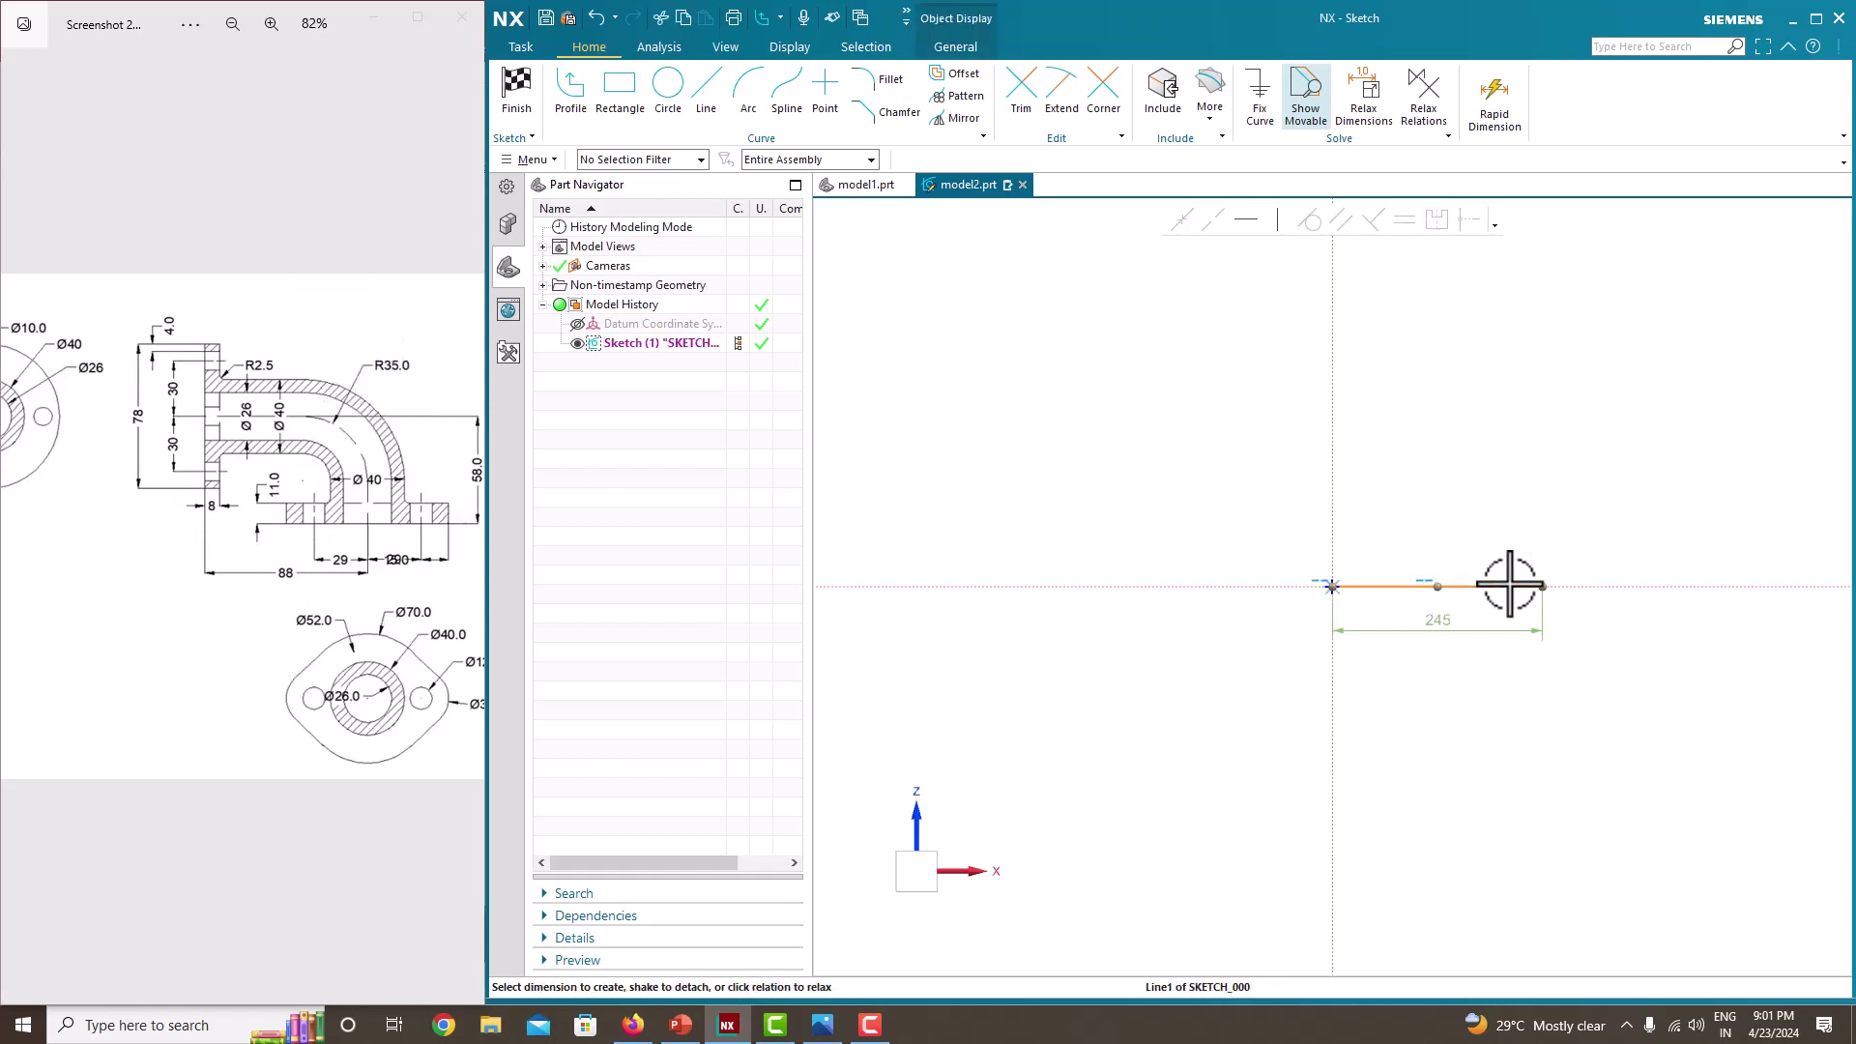
pyautogui.click(1438, 618)
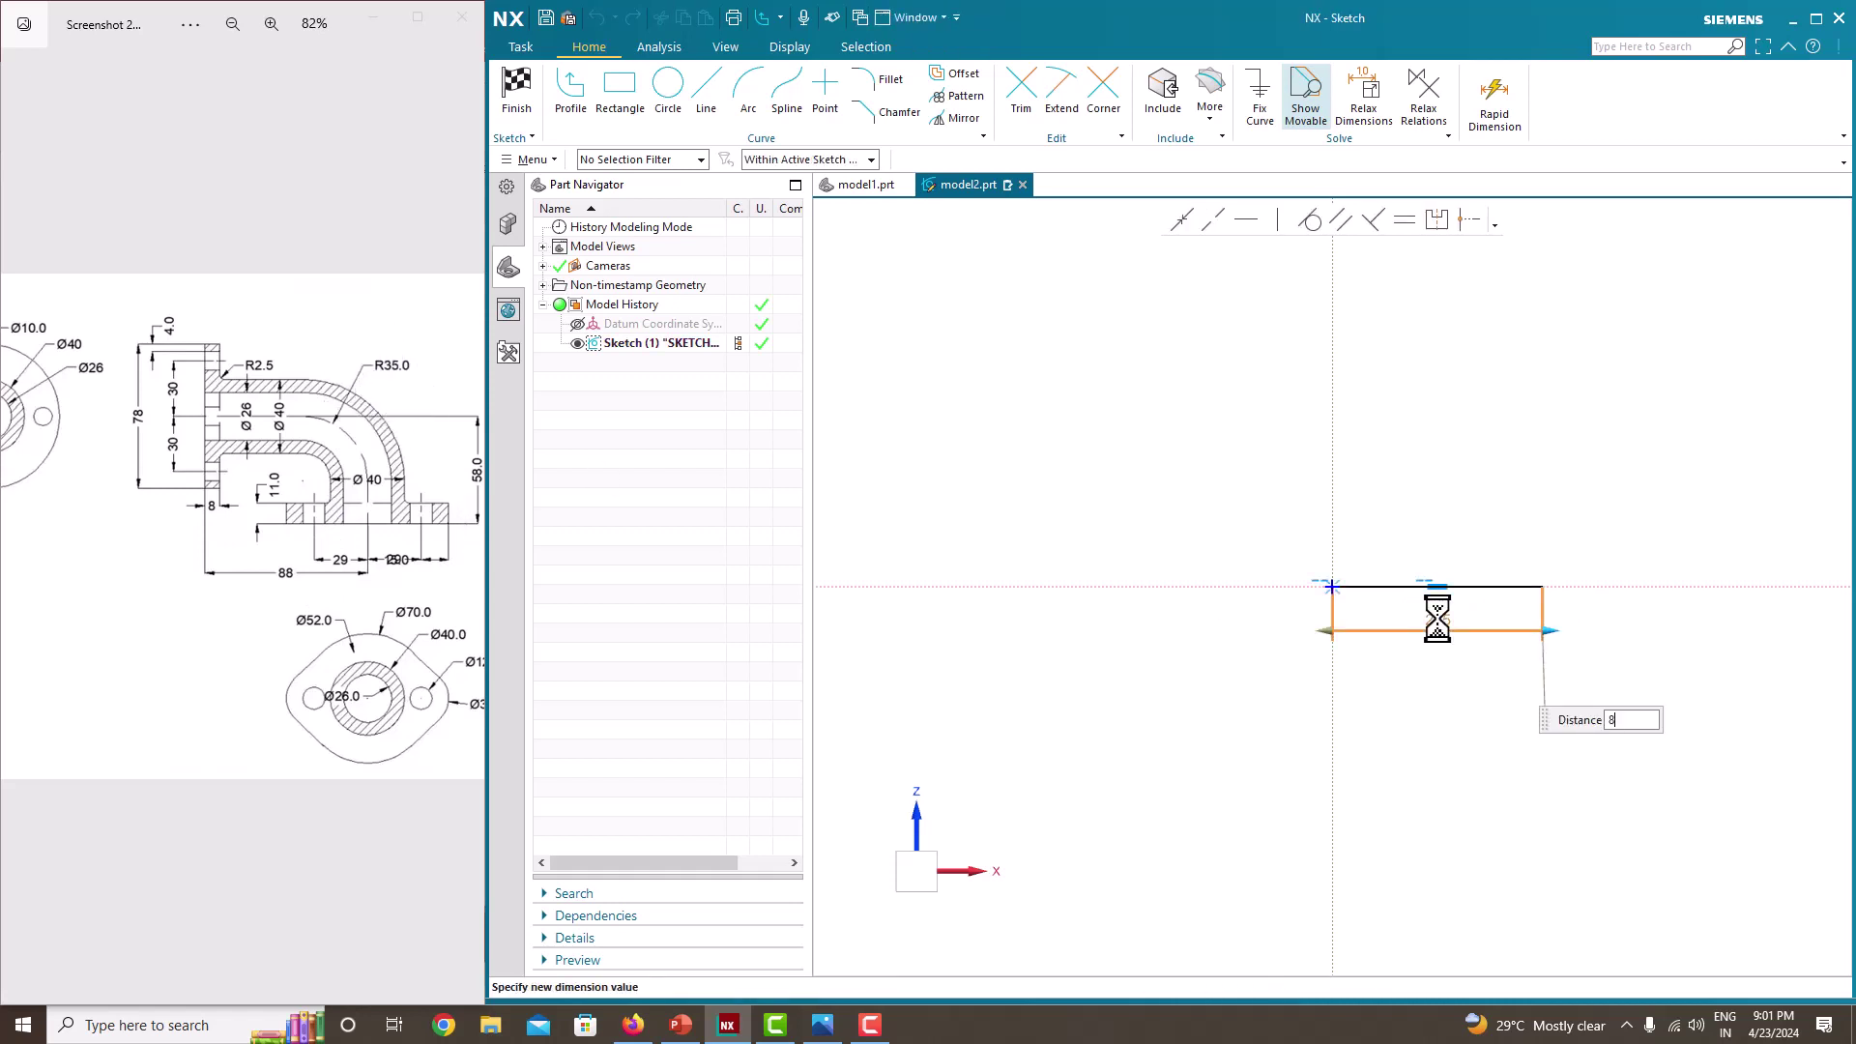
pyautogui.press('Return')
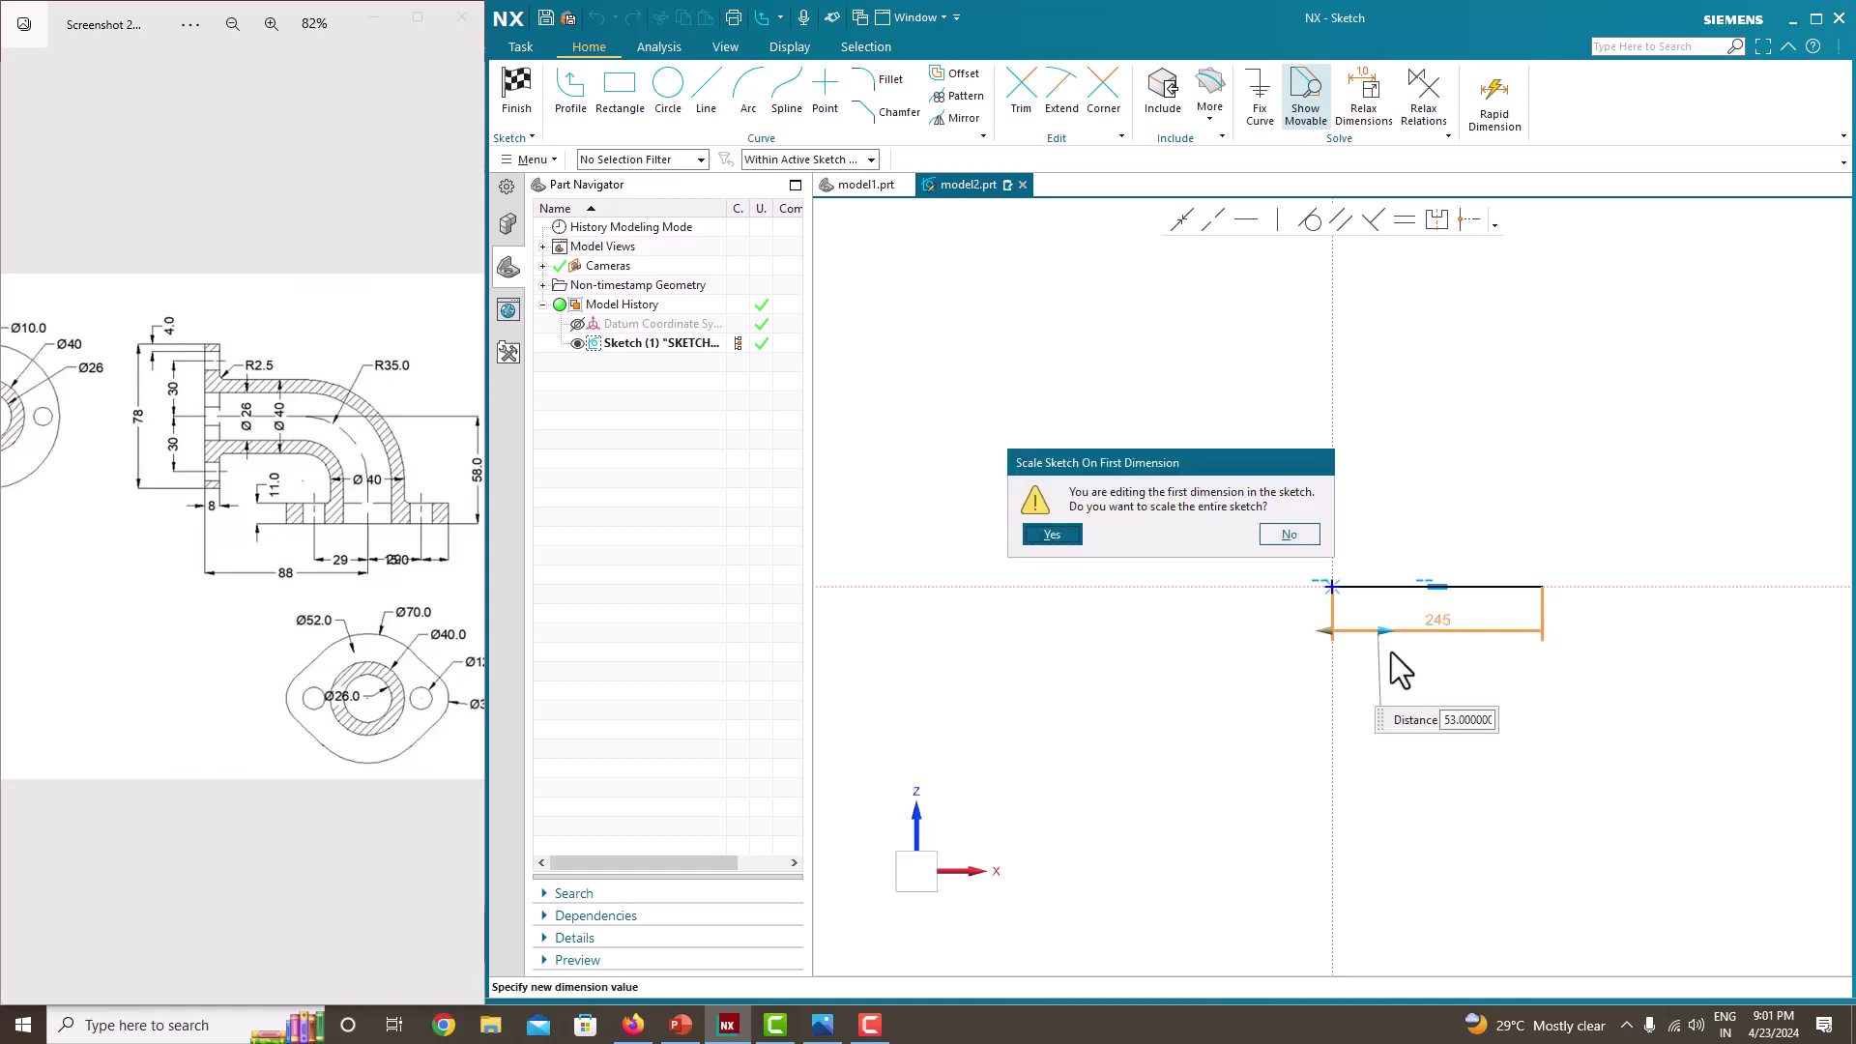
pyautogui.click(1301, 537)
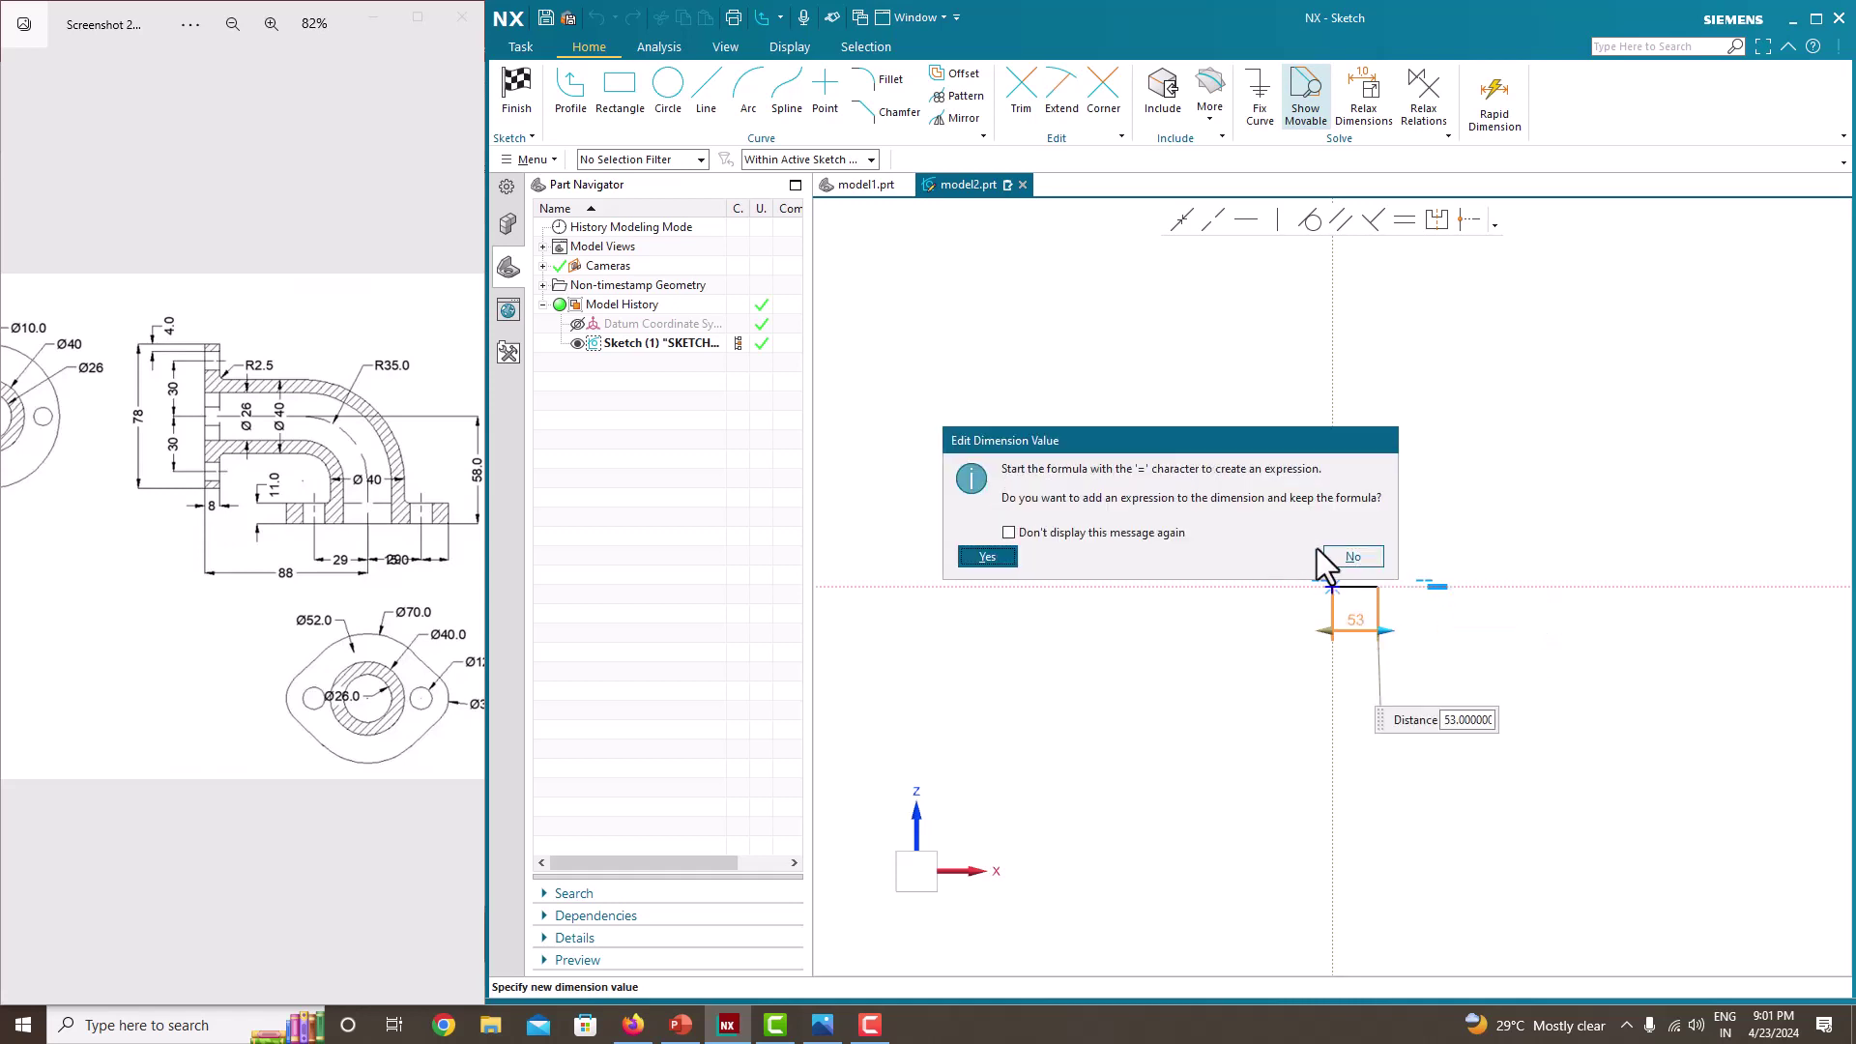
pyautogui.click(1351, 557)
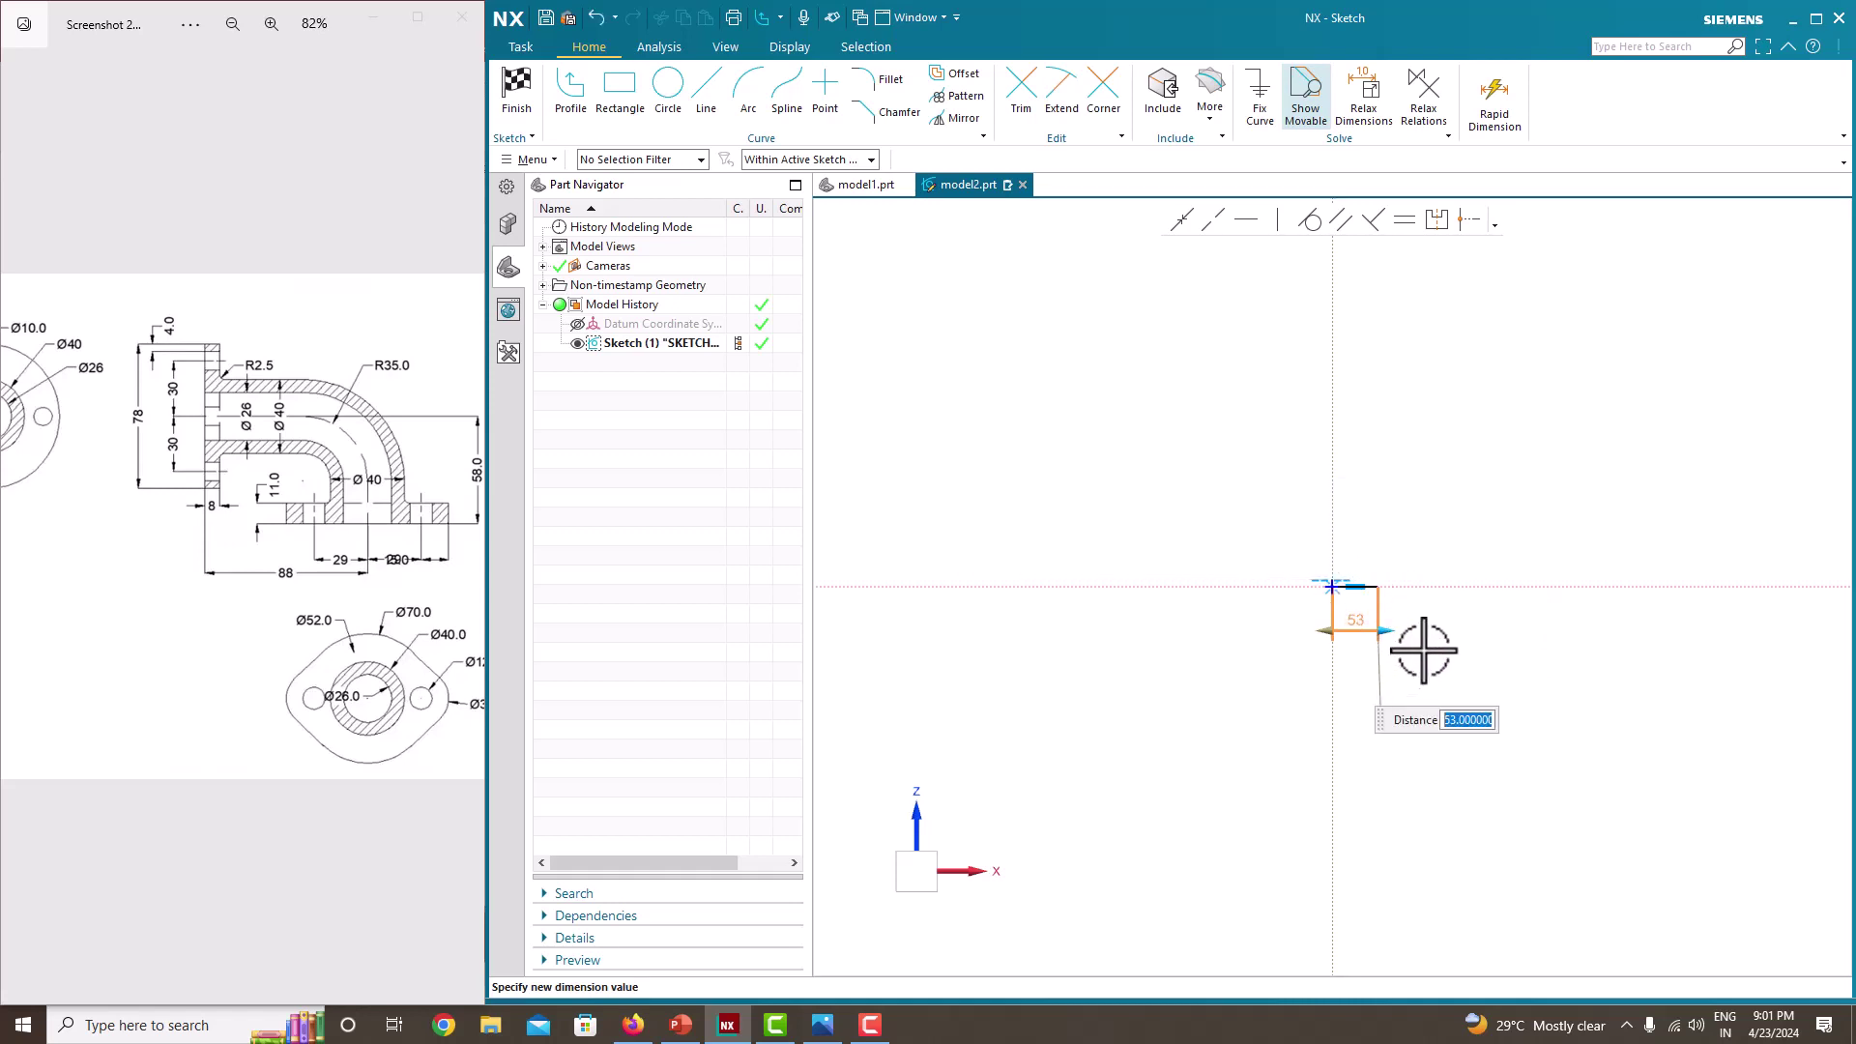
pyautogui.press('Return')
pyautogui.scroll(5, 1423, 649)
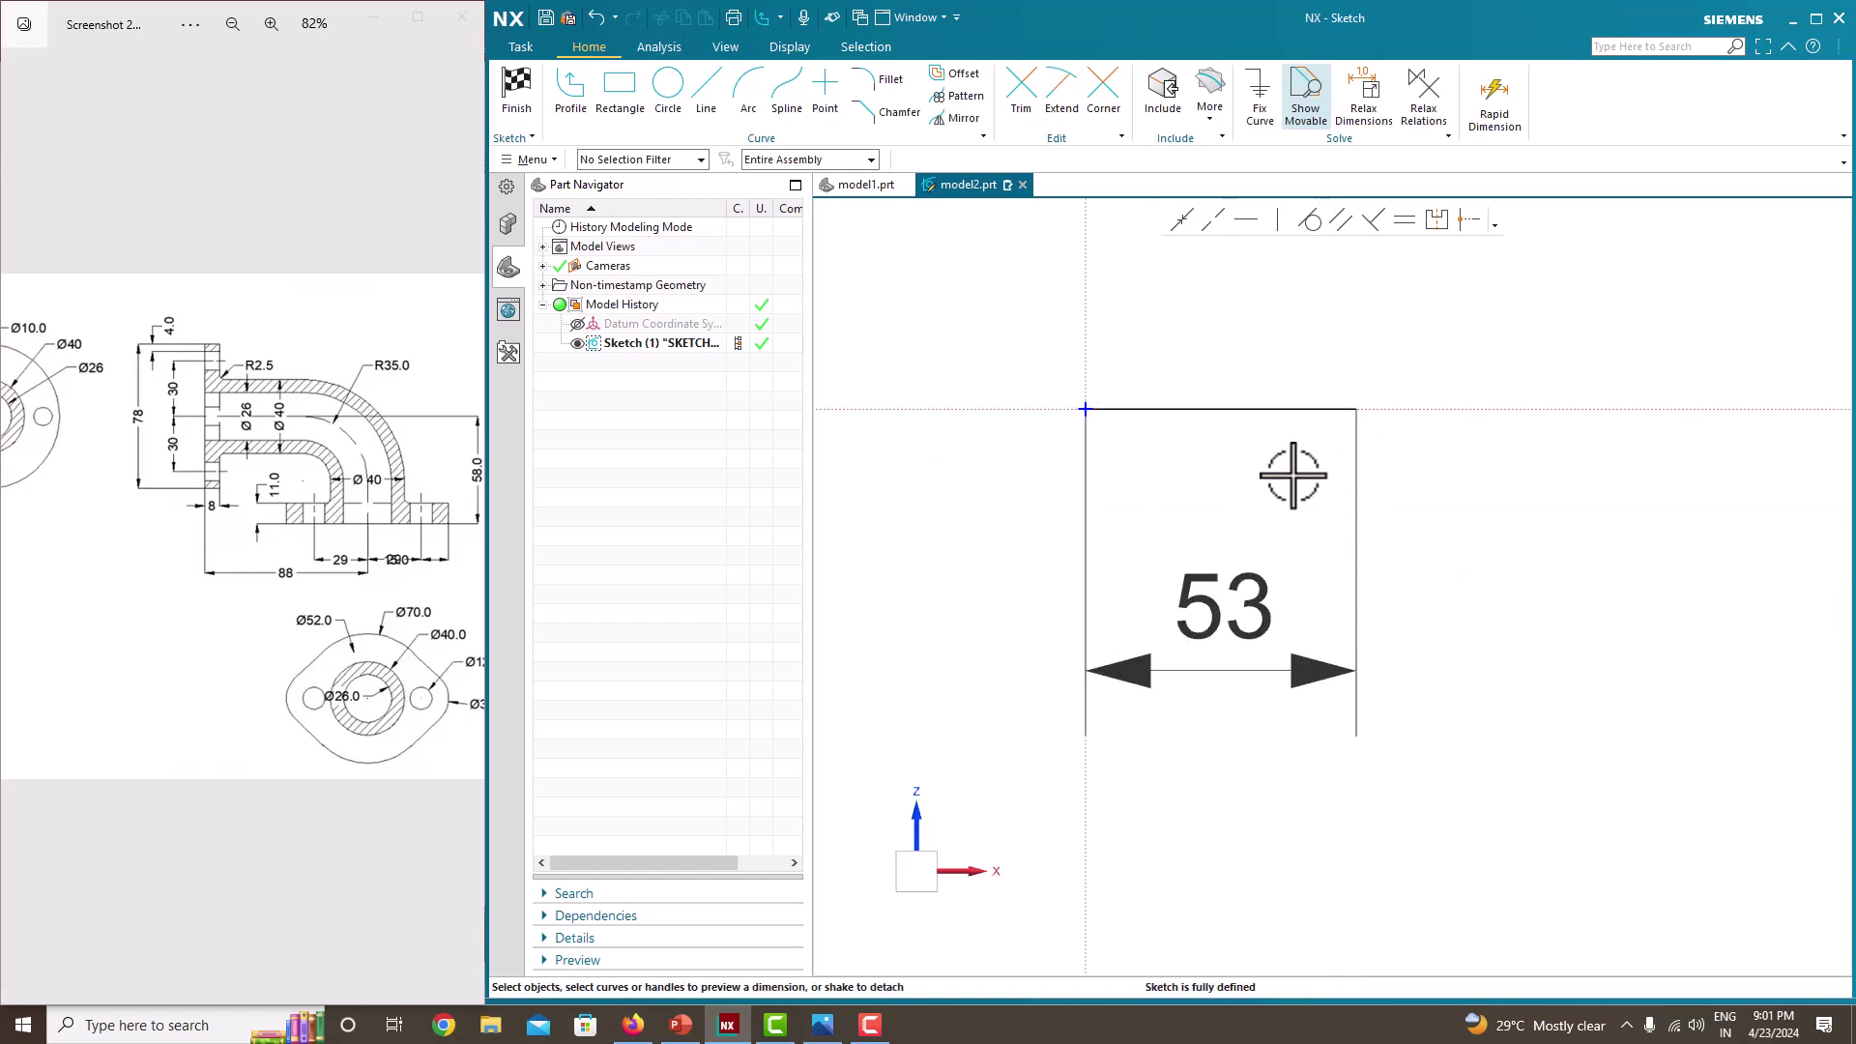
pyautogui.moveTo(1223, 607); pyautogui.dragTo(1239, 224)
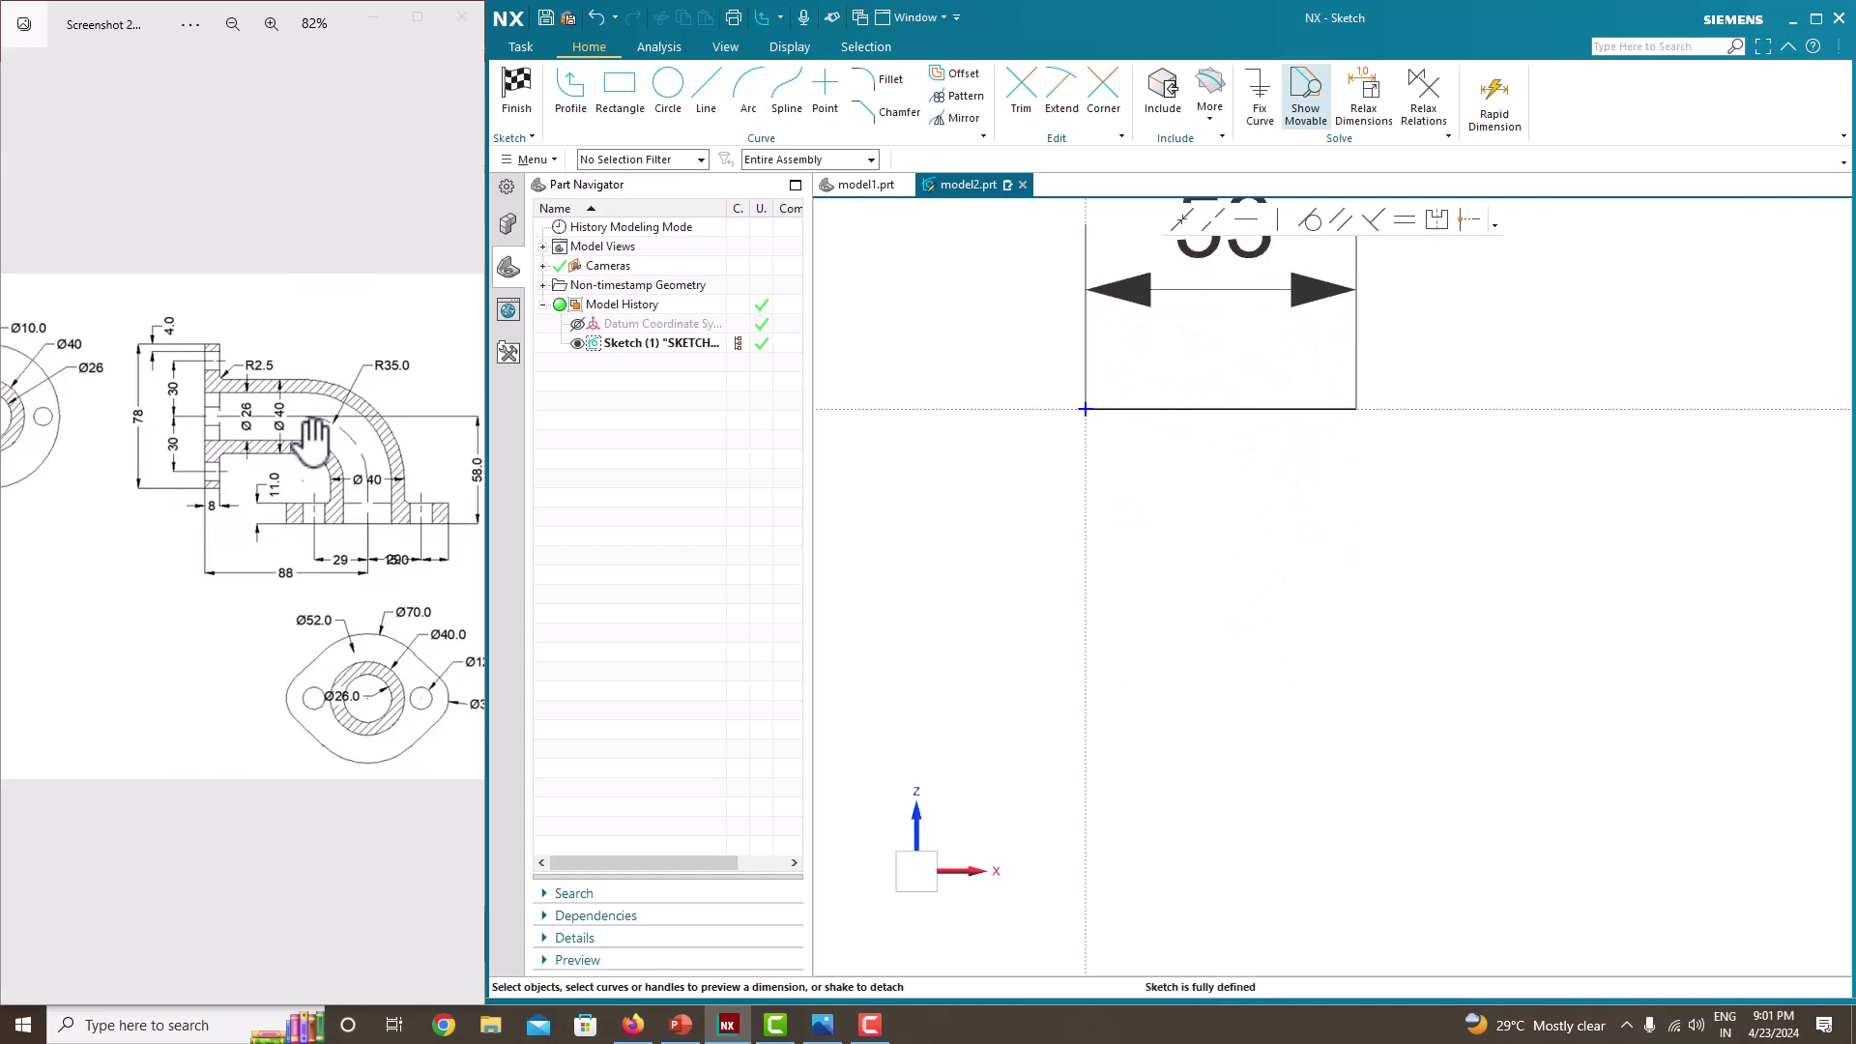
# - Draw a centre-point quarter arc of about 34.2 mm radius curving down from the line's free end, centred directly below it
pyautogui.click(749, 97)
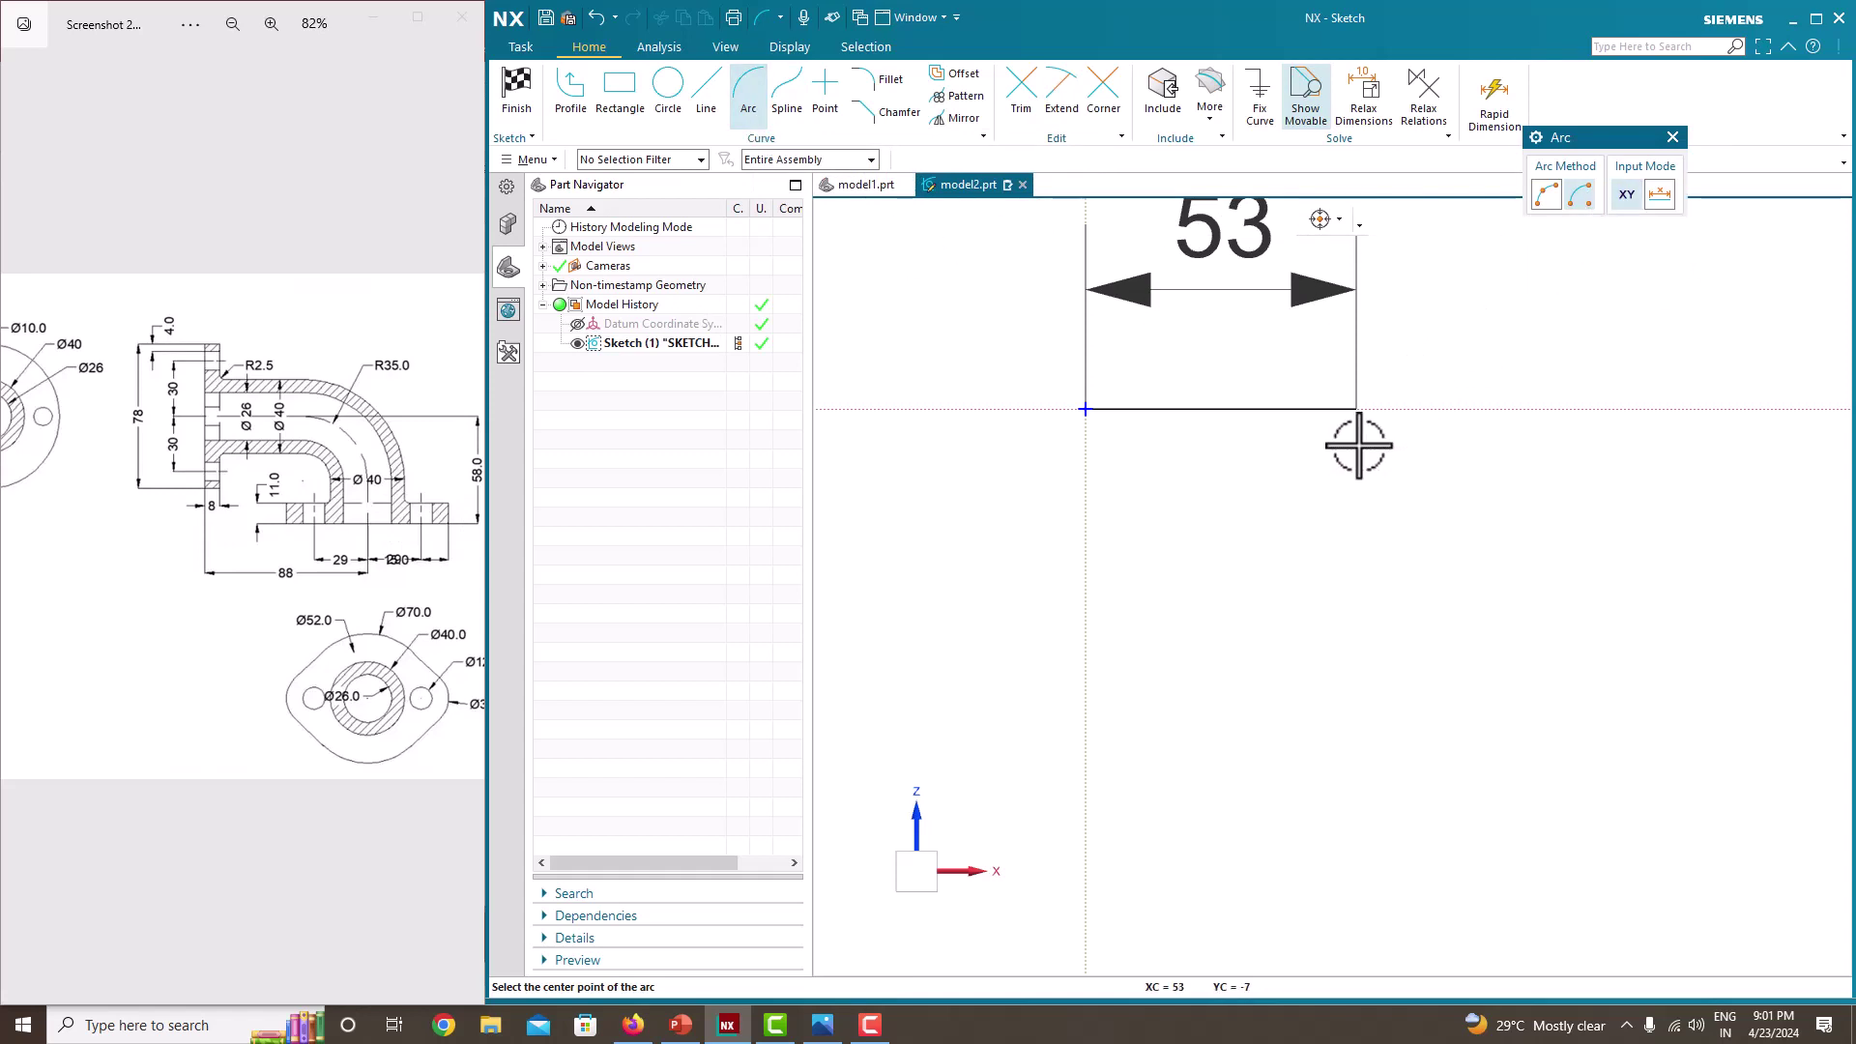
pyautogui.click(1361, 585)
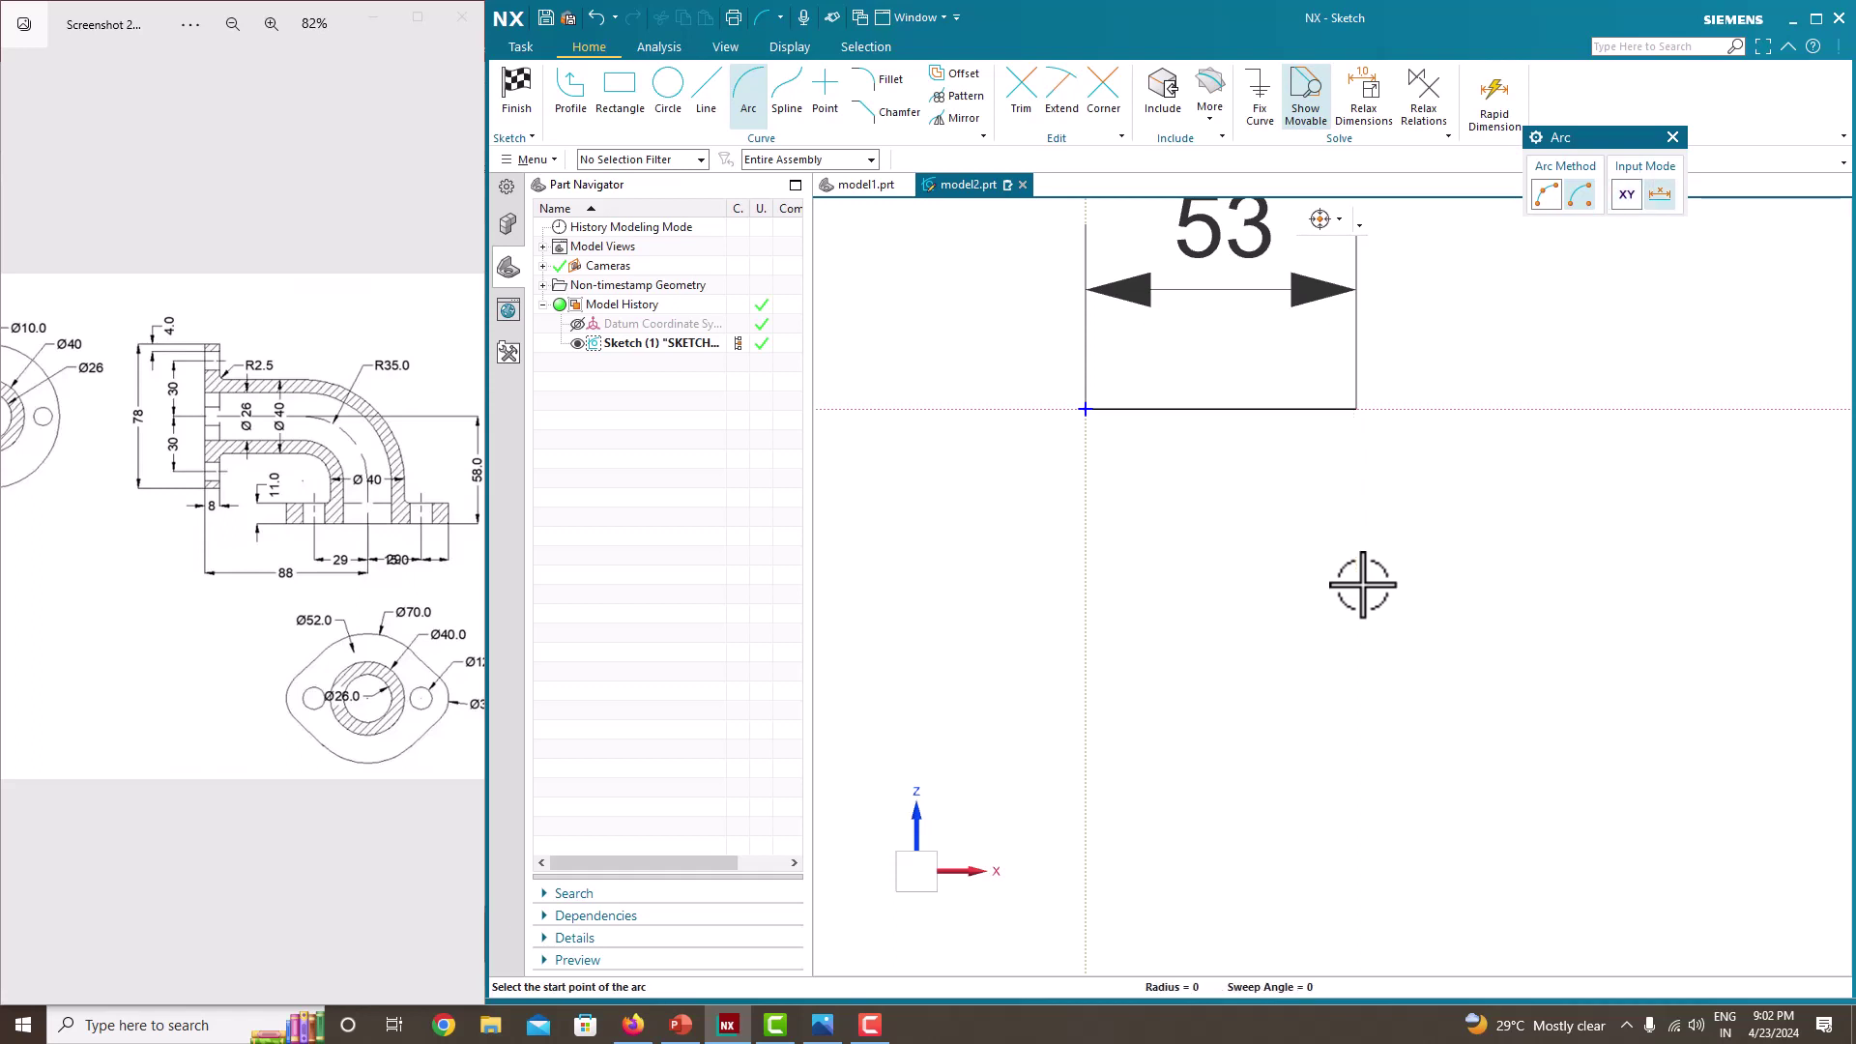
pyautogui.click(1357, 410)
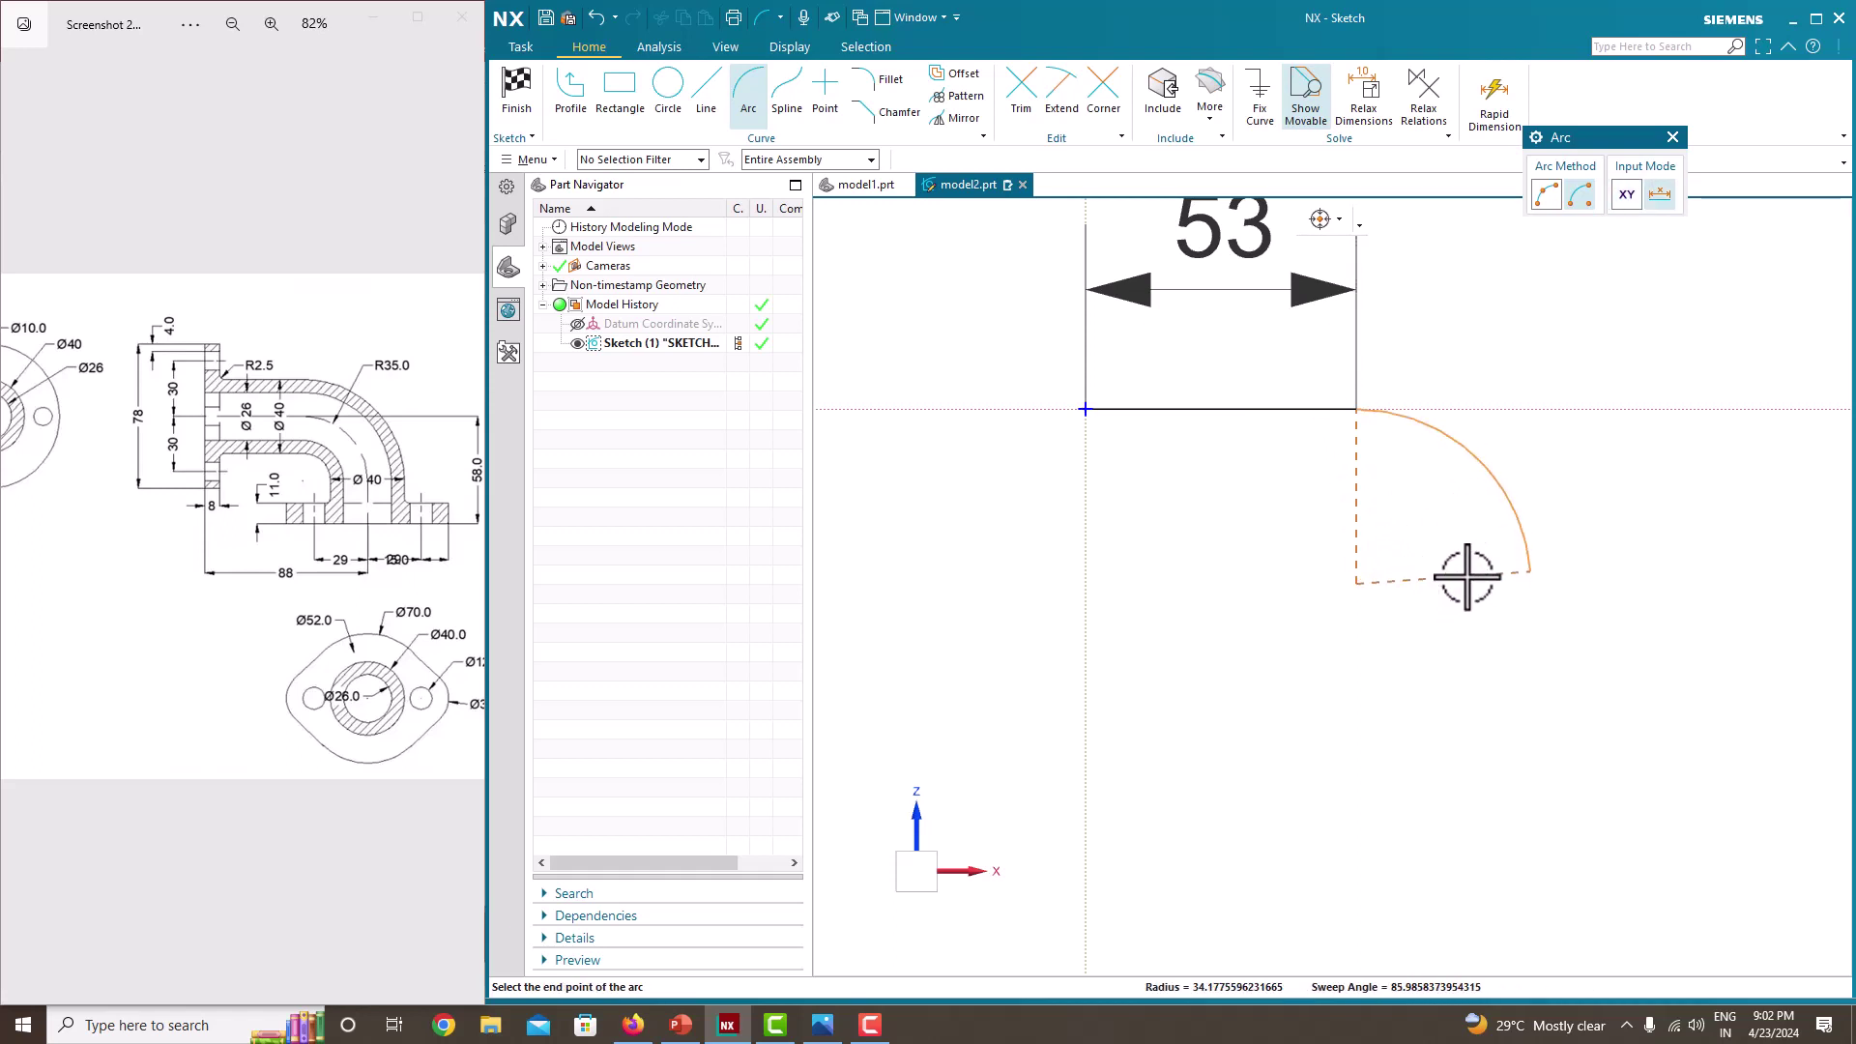
pyautogui.click(1537, 581)
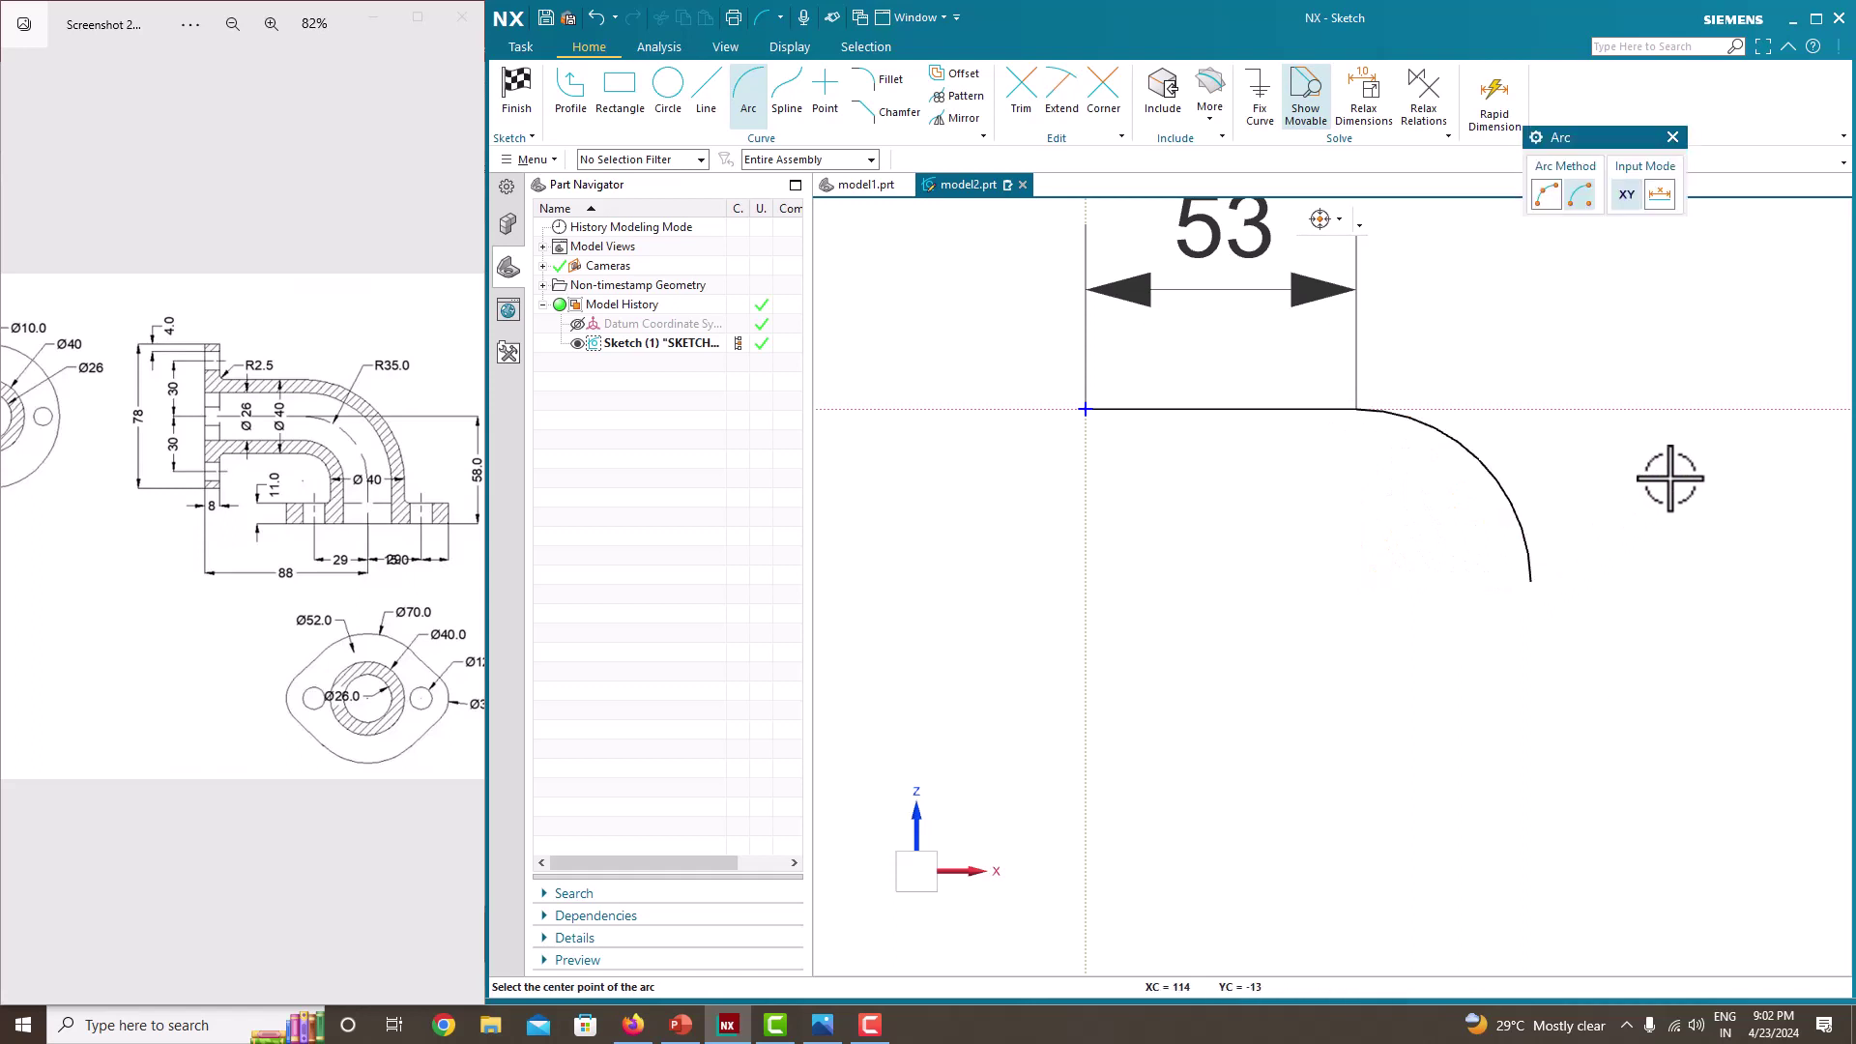
pyautogui.press('Escape')
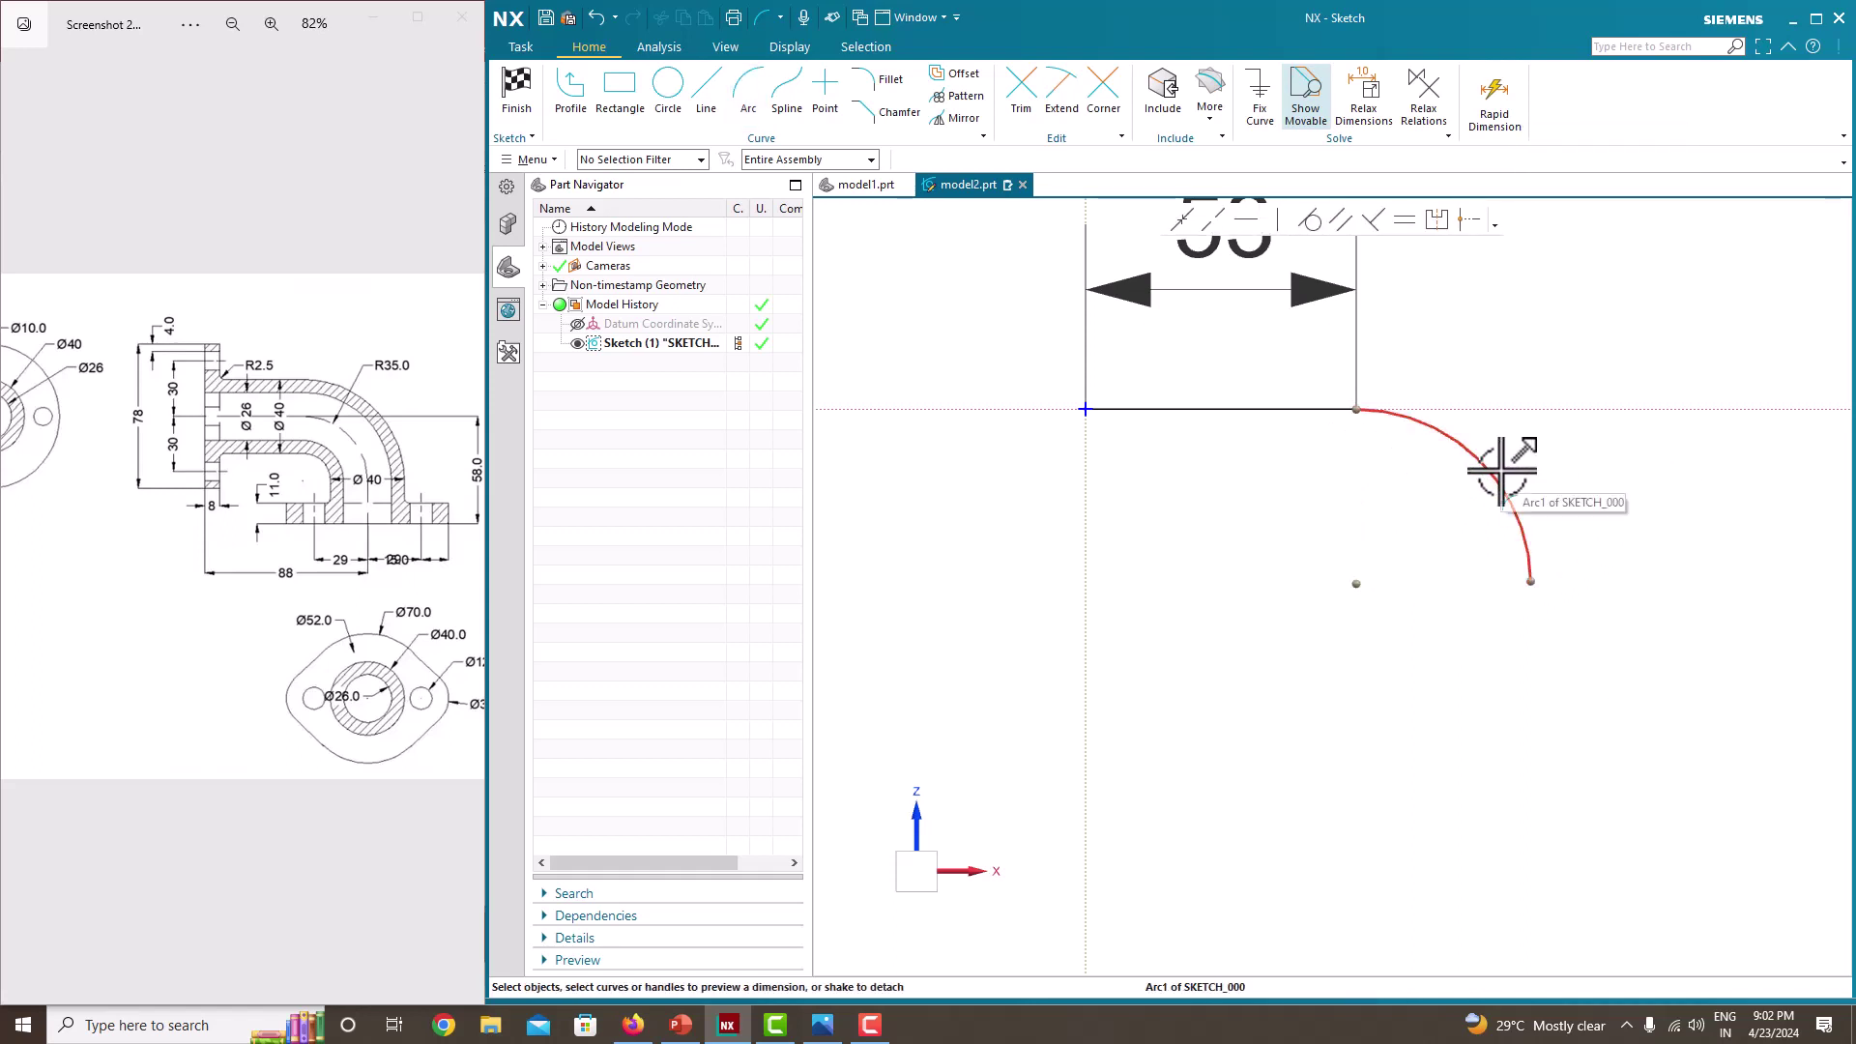
# - Set the vertical distance between the arc's lower endpoint and its centre to 0
pyautogui.click(1531, 581)
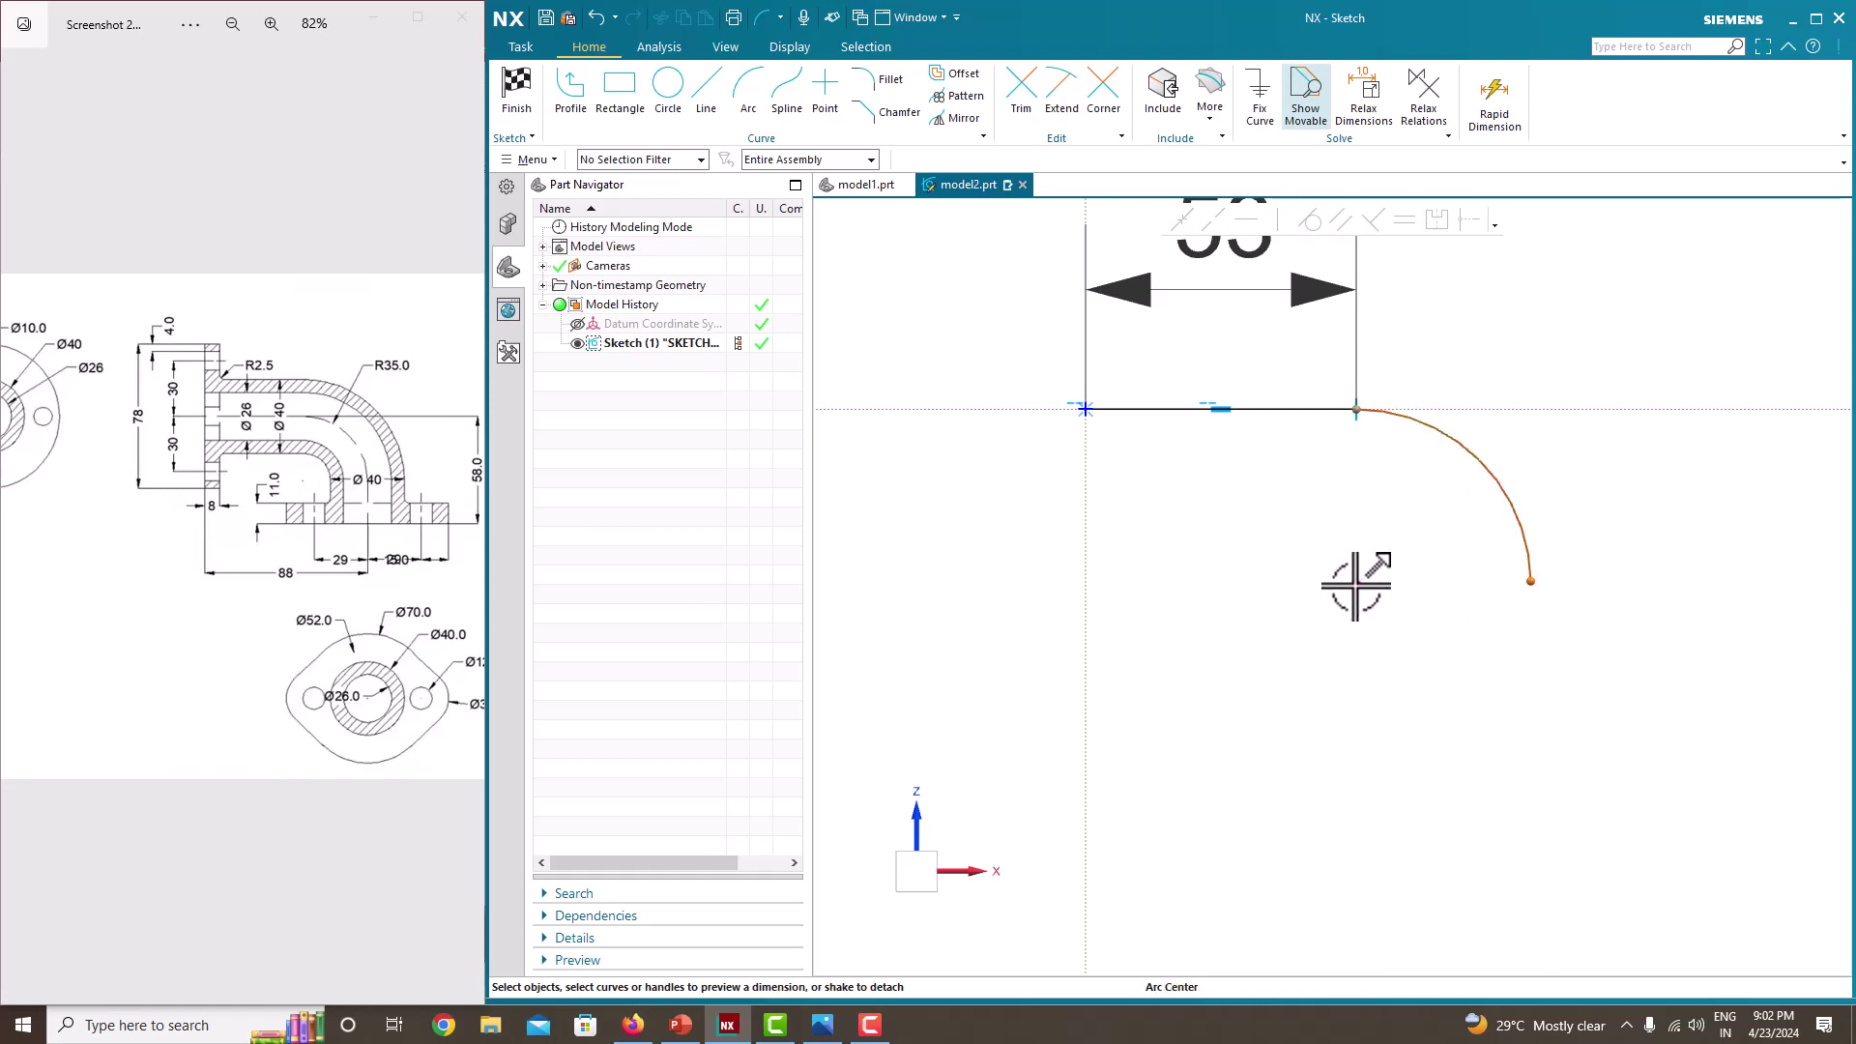
pyautogui.click(1356, 585)
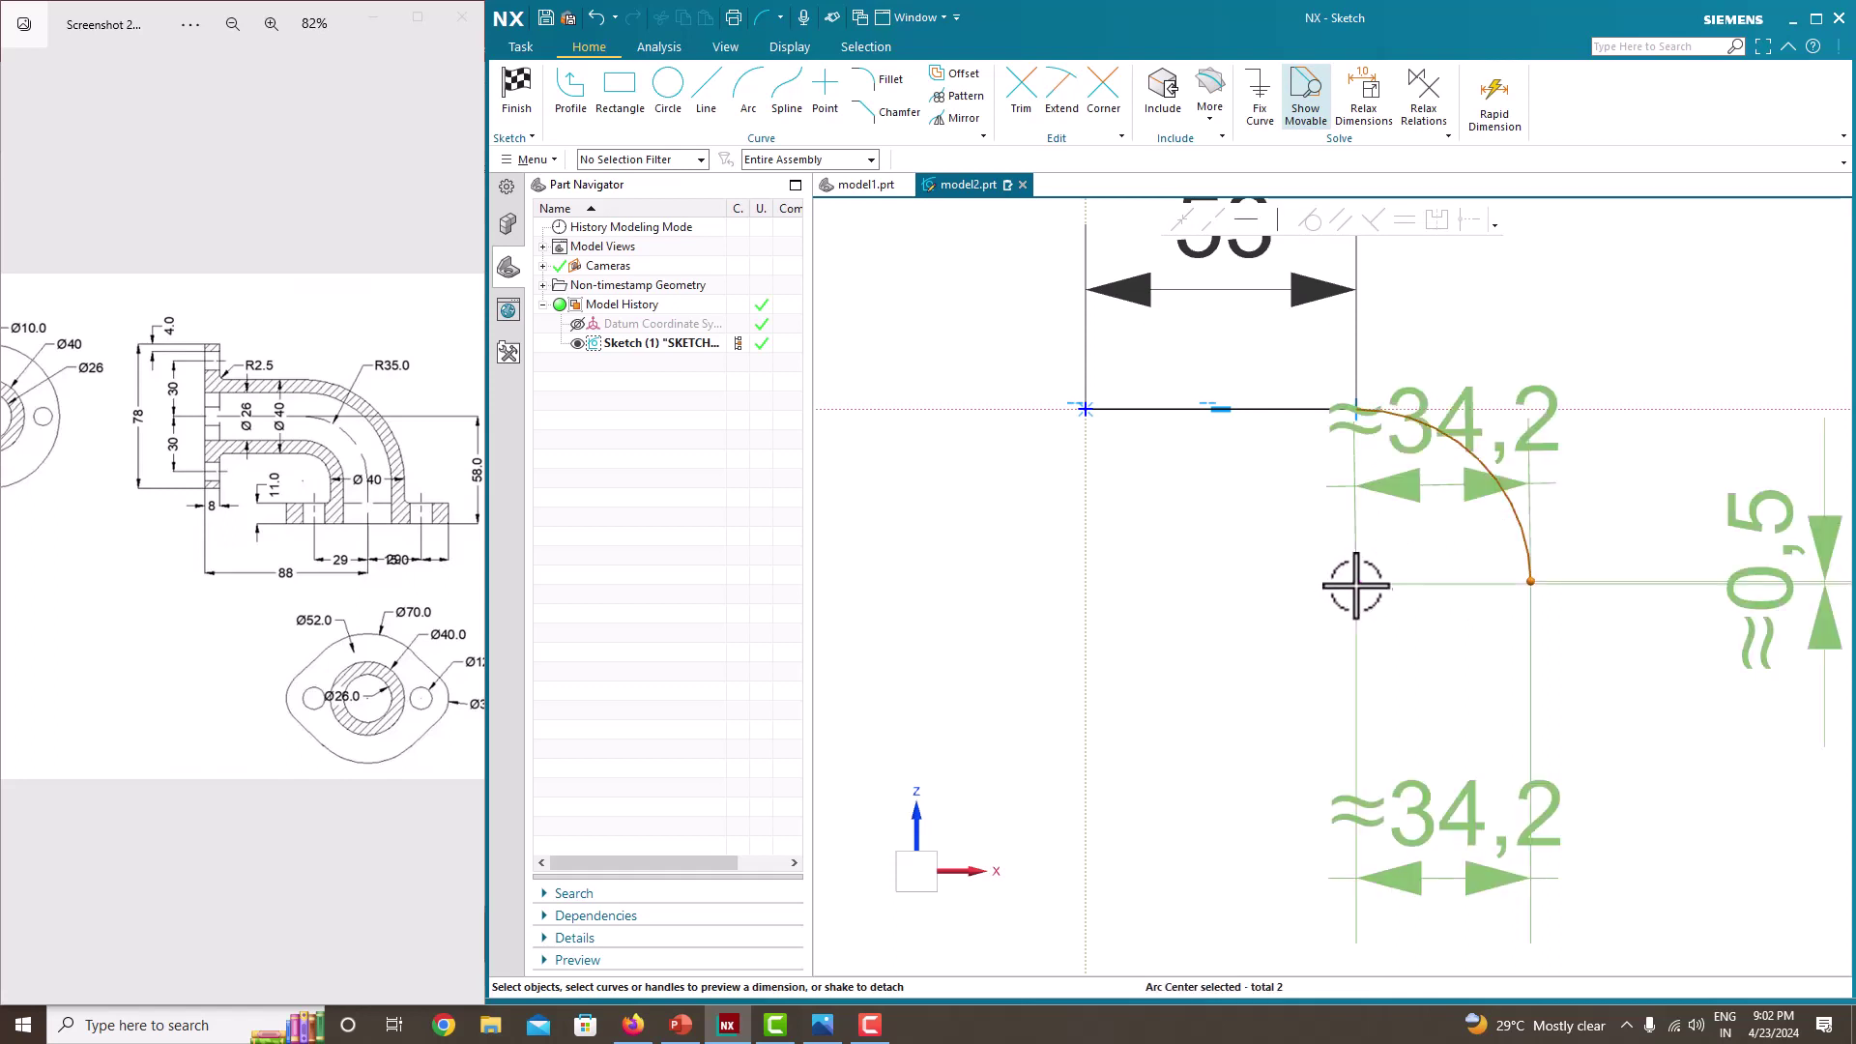
pyautogui.click(1775, 509)
pyautogui.write('0')
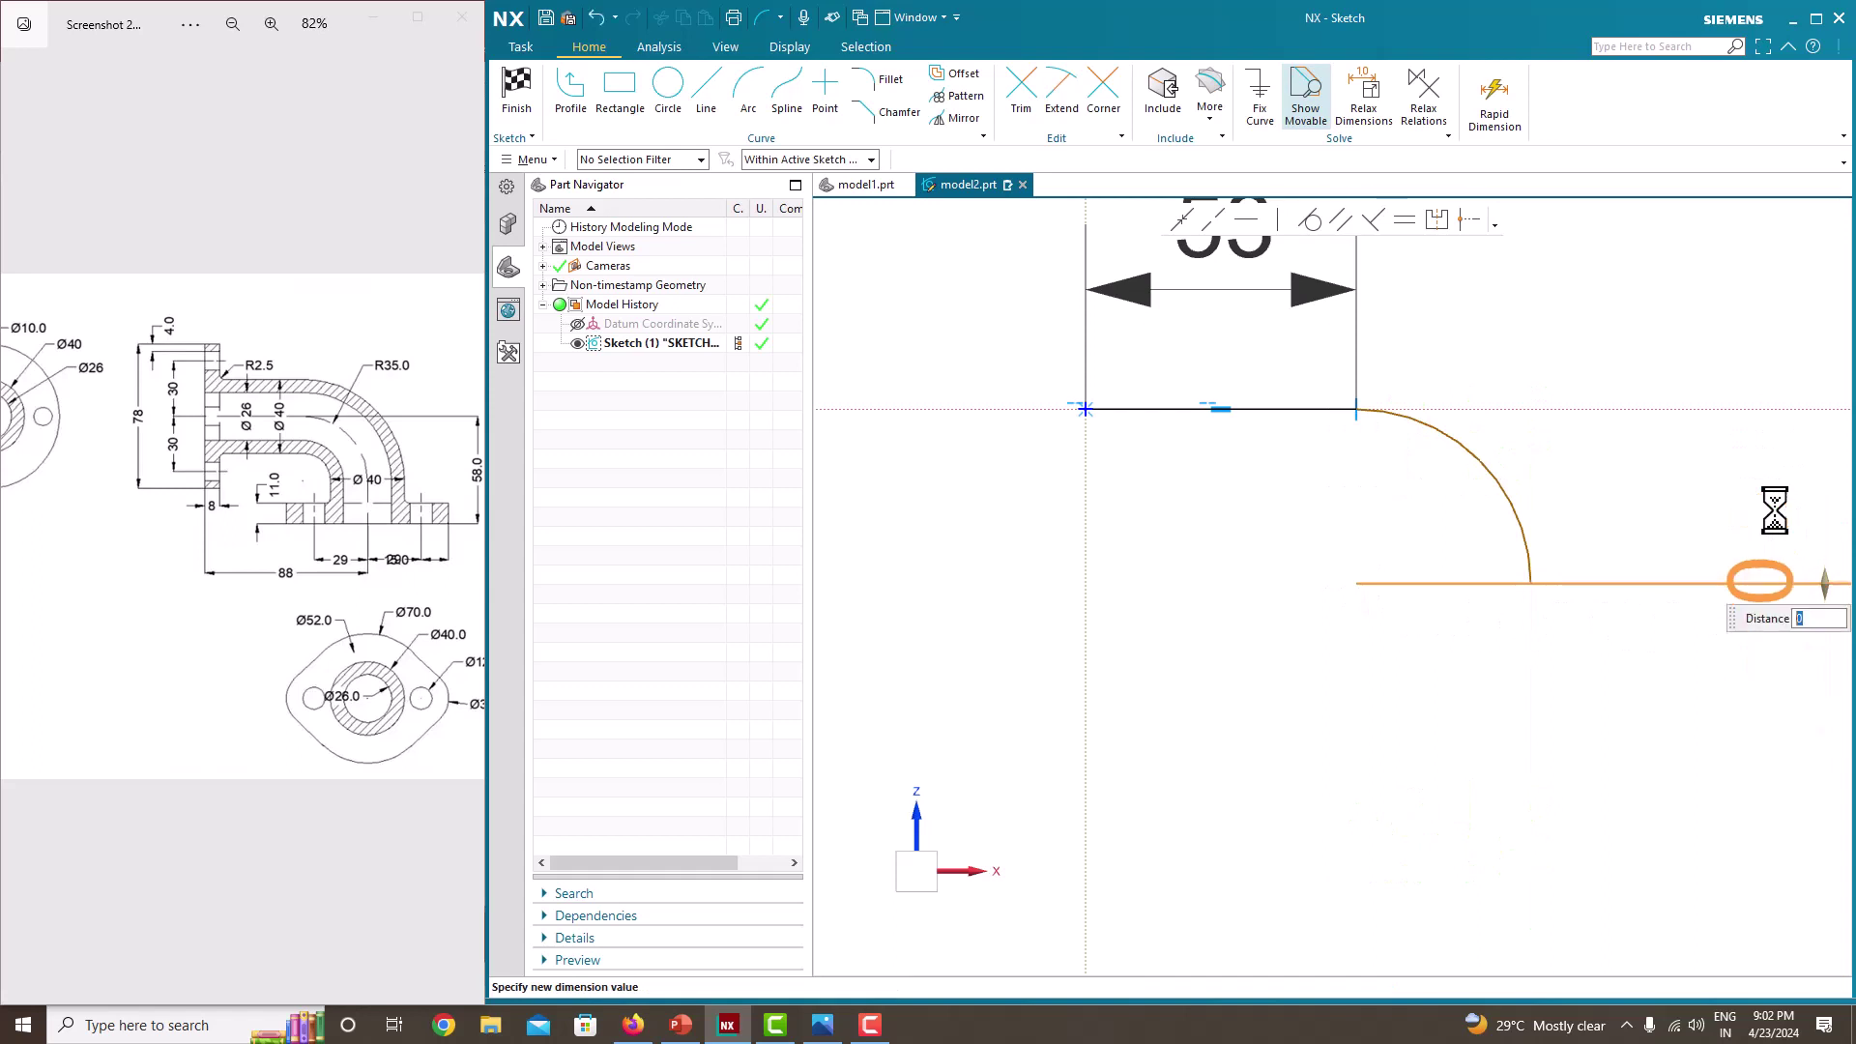
pyautogui.press('Return')
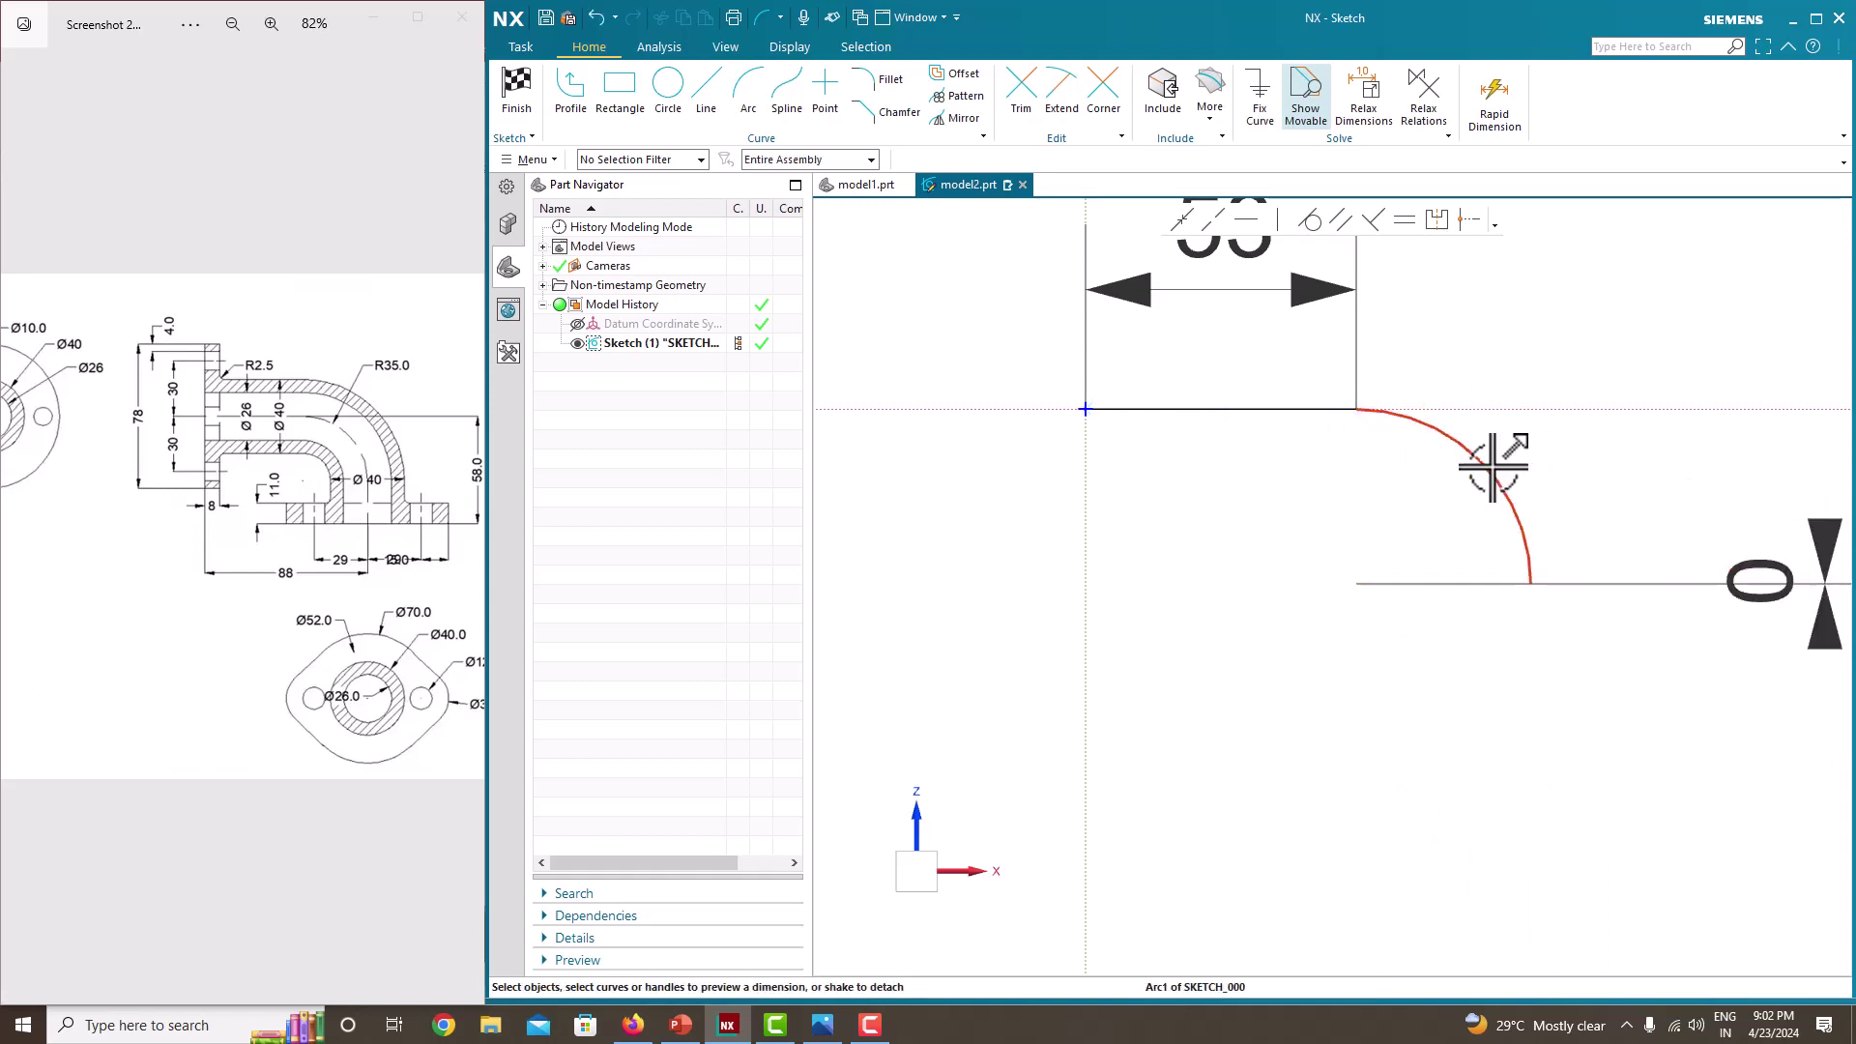
# - Set the arc's radius to 35 mm
pyautogui.scroll(-3, 1602, 401)
pyautogui.click(1604, 397)
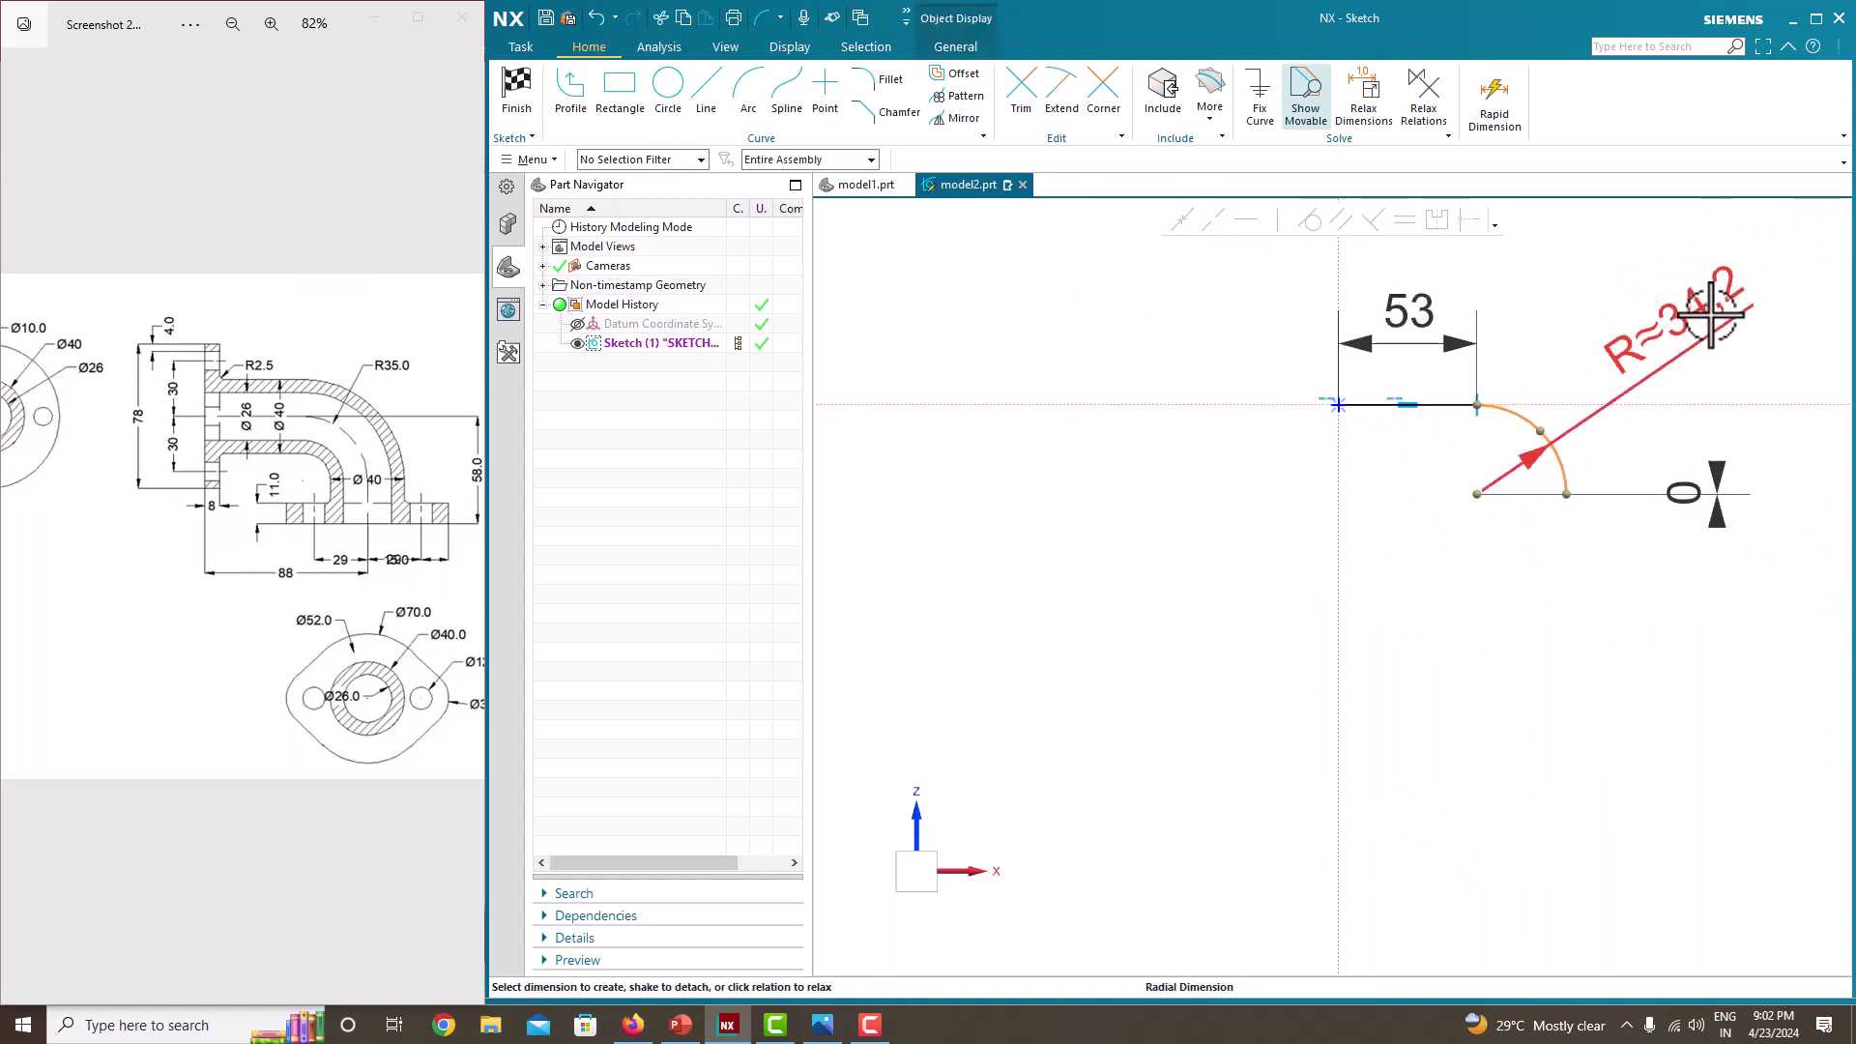
pyautogui.click(1709, 314)
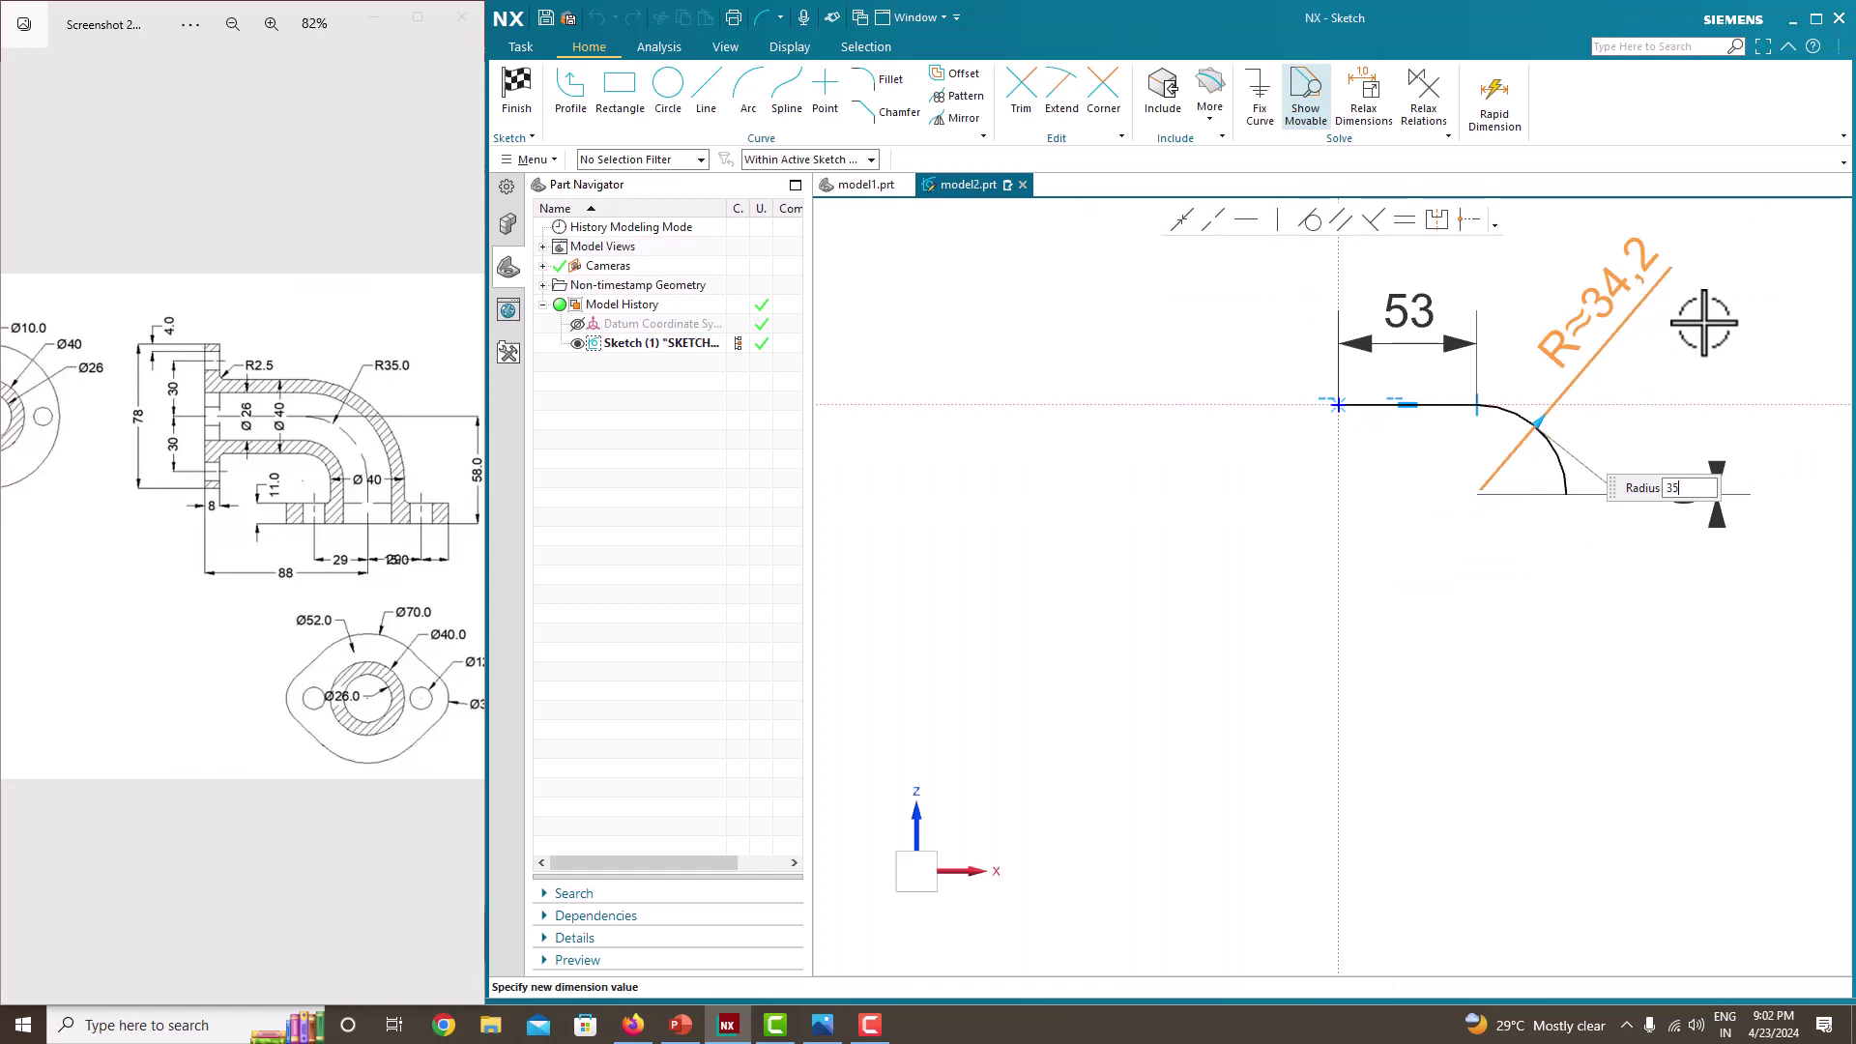
pyautogui.press('Return')
pyautogui.press('Escape')
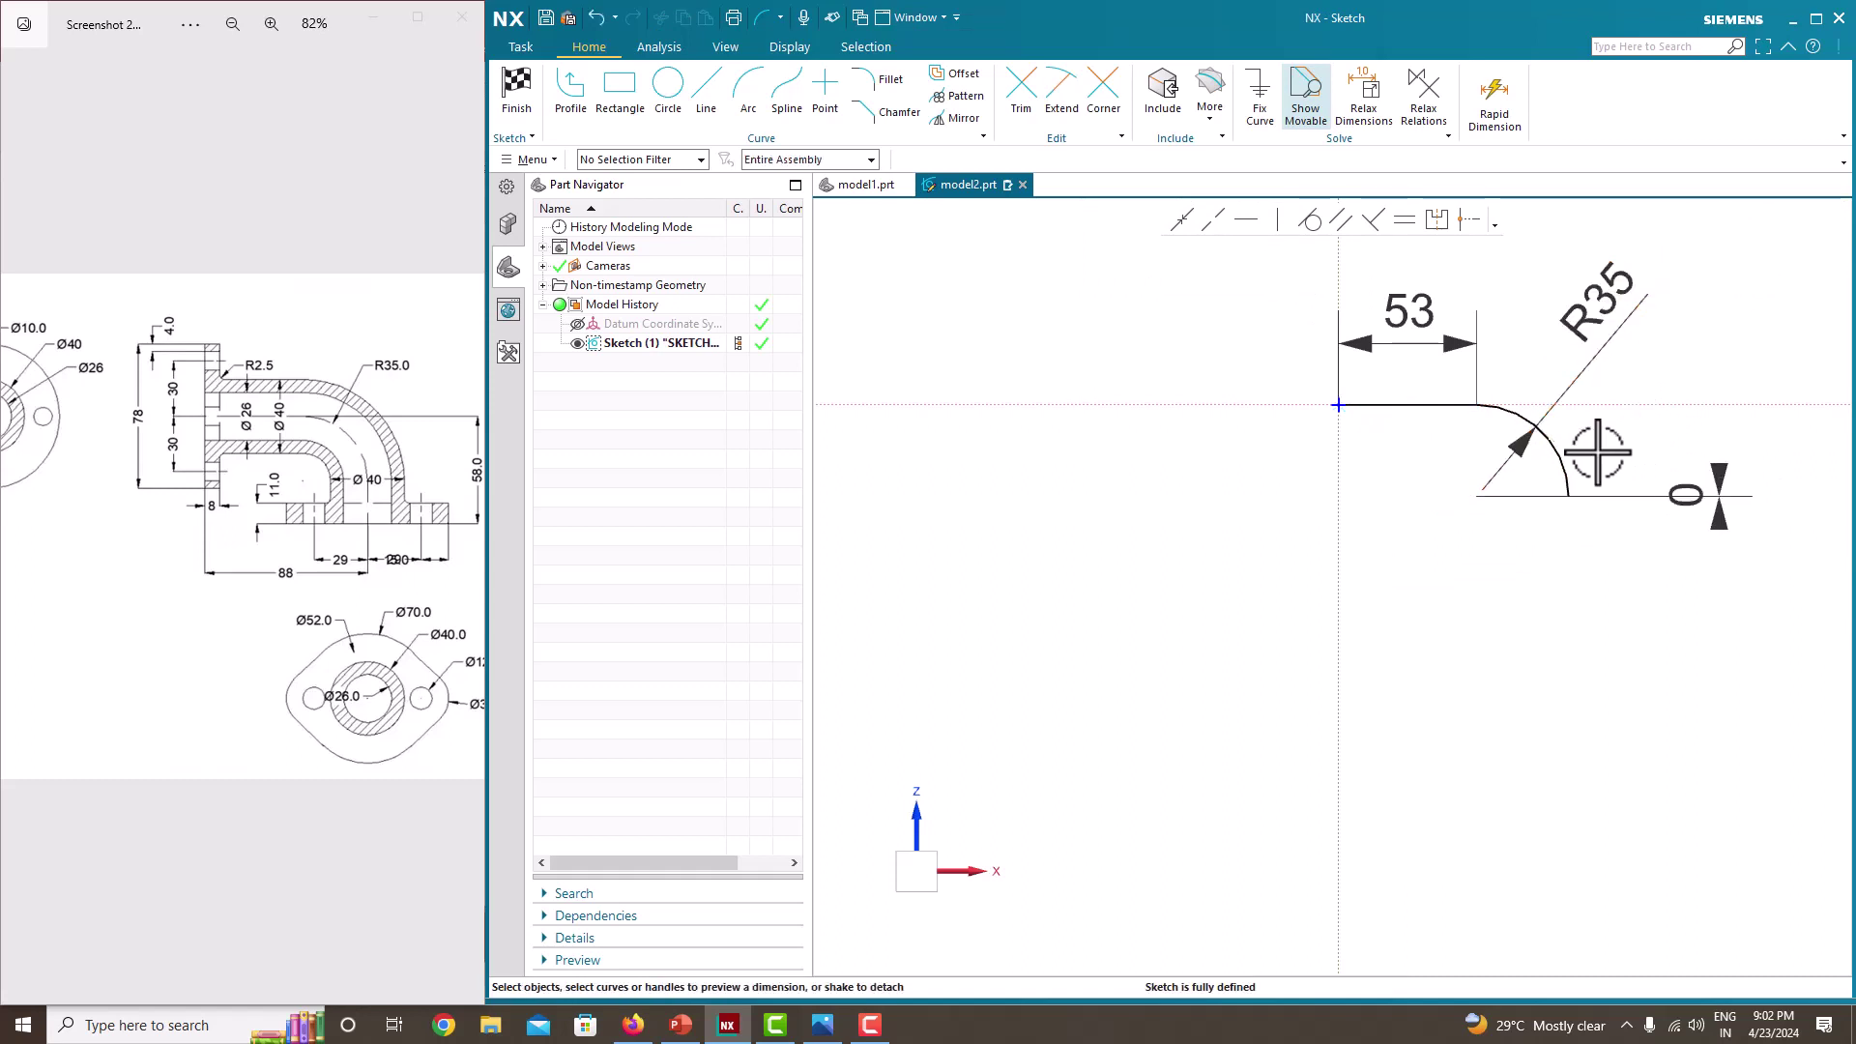
# - Examine the lower flange in the reference drawing and bring up the next reference image showing the finished elbow
pyautogui.scroll(3, 1597, 451)
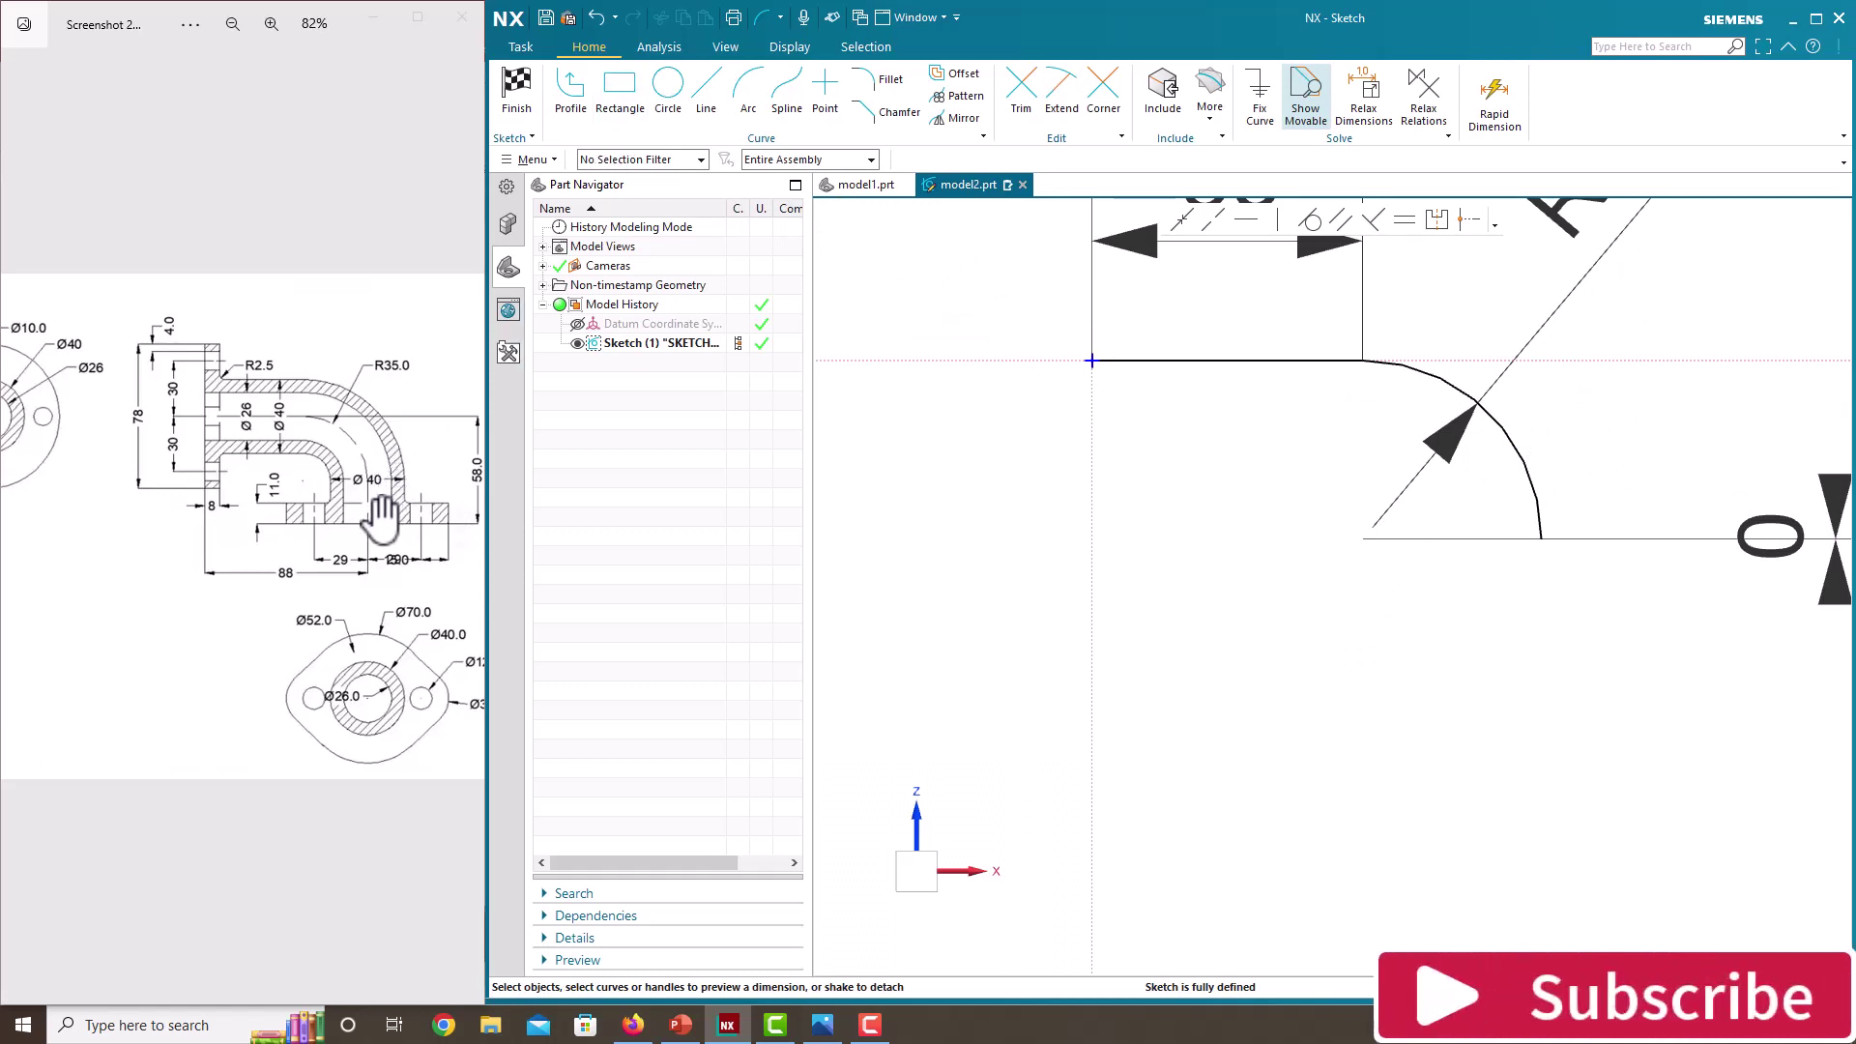
pyautogui.scroll(1, 352, 525)
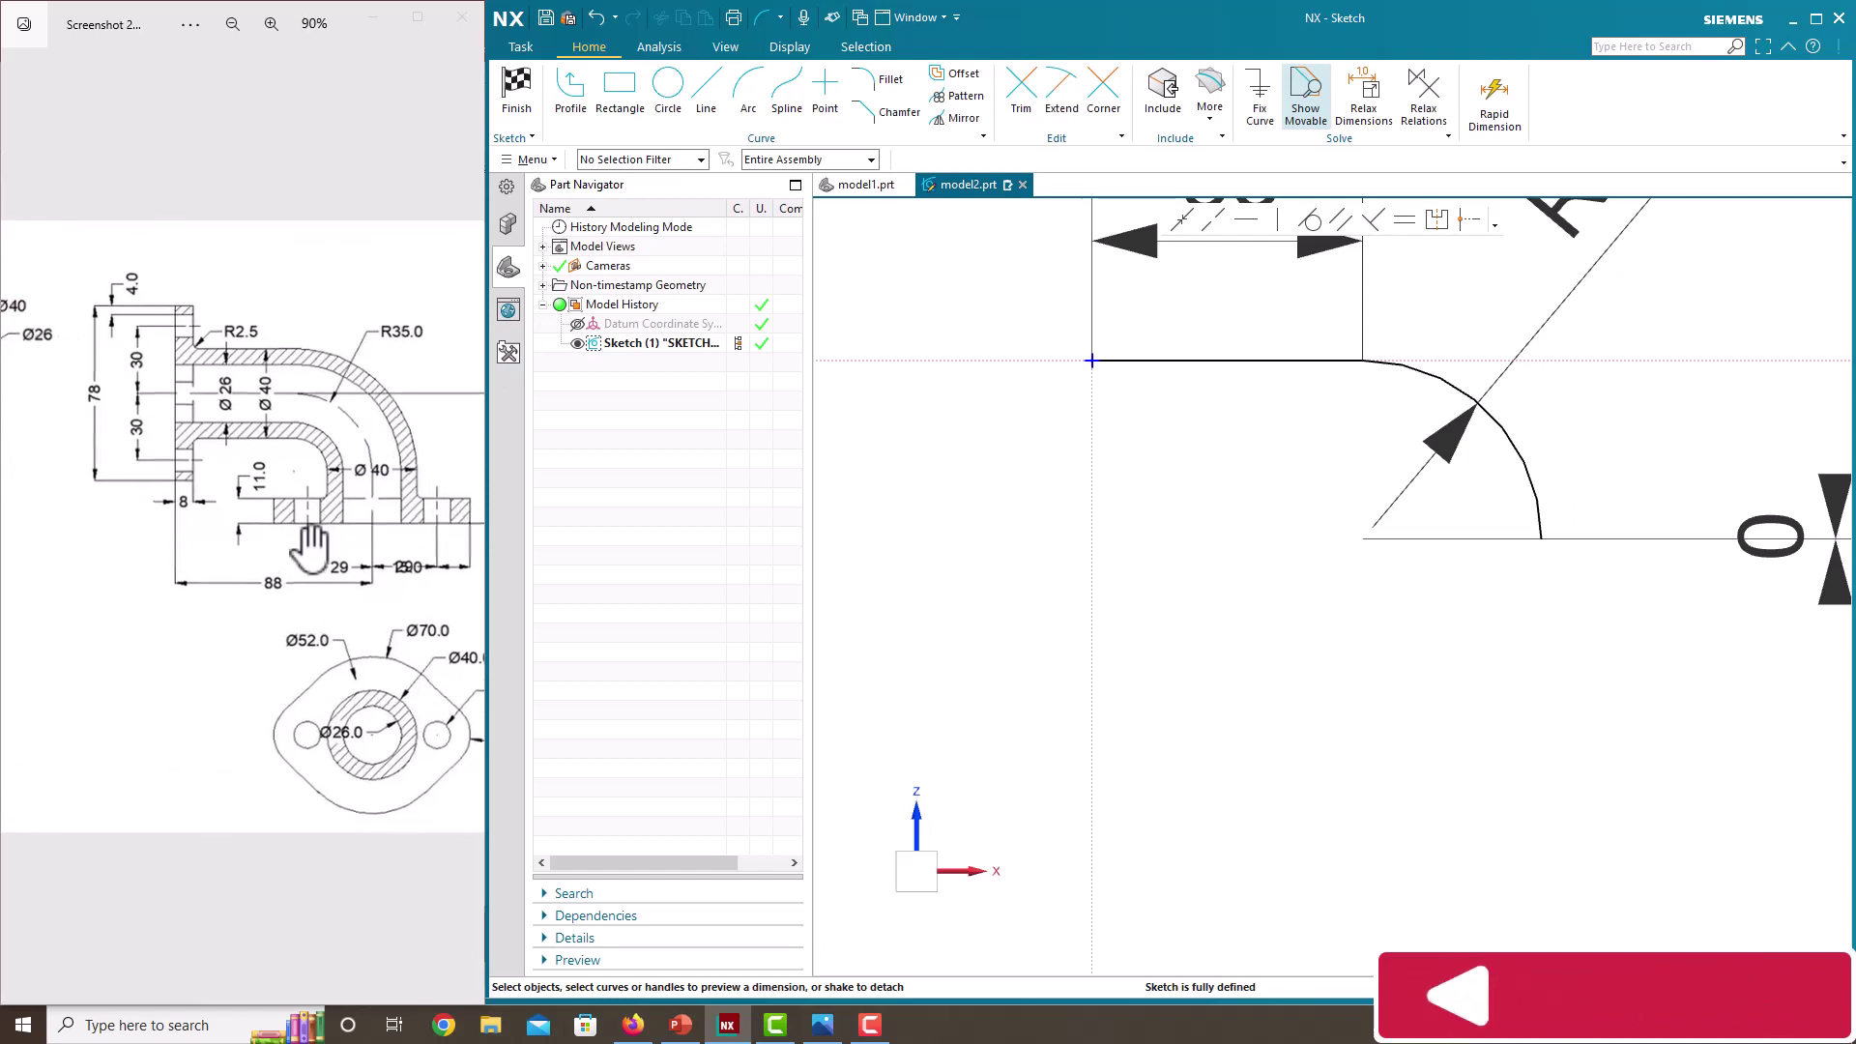
pyautogui.scroll(-2, 352, 544)
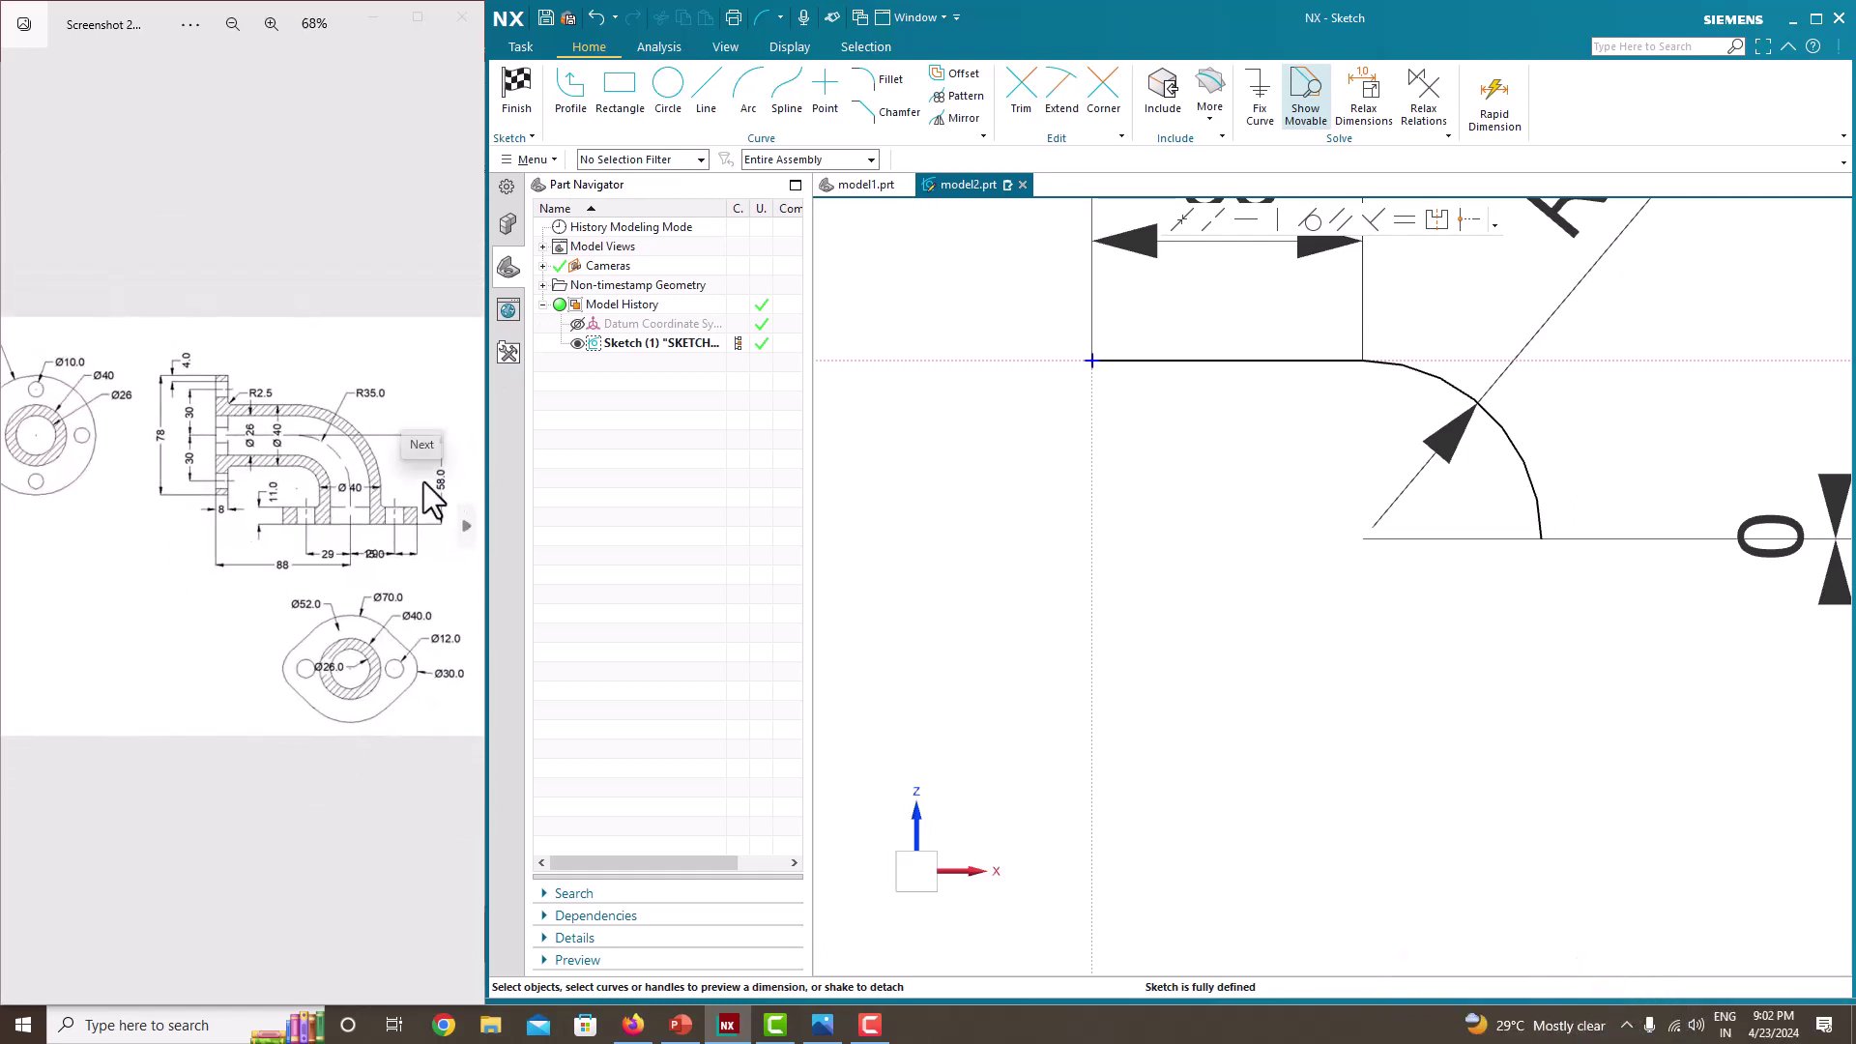
pyautogui.click(366, 485)
pyautogui.press('Right')
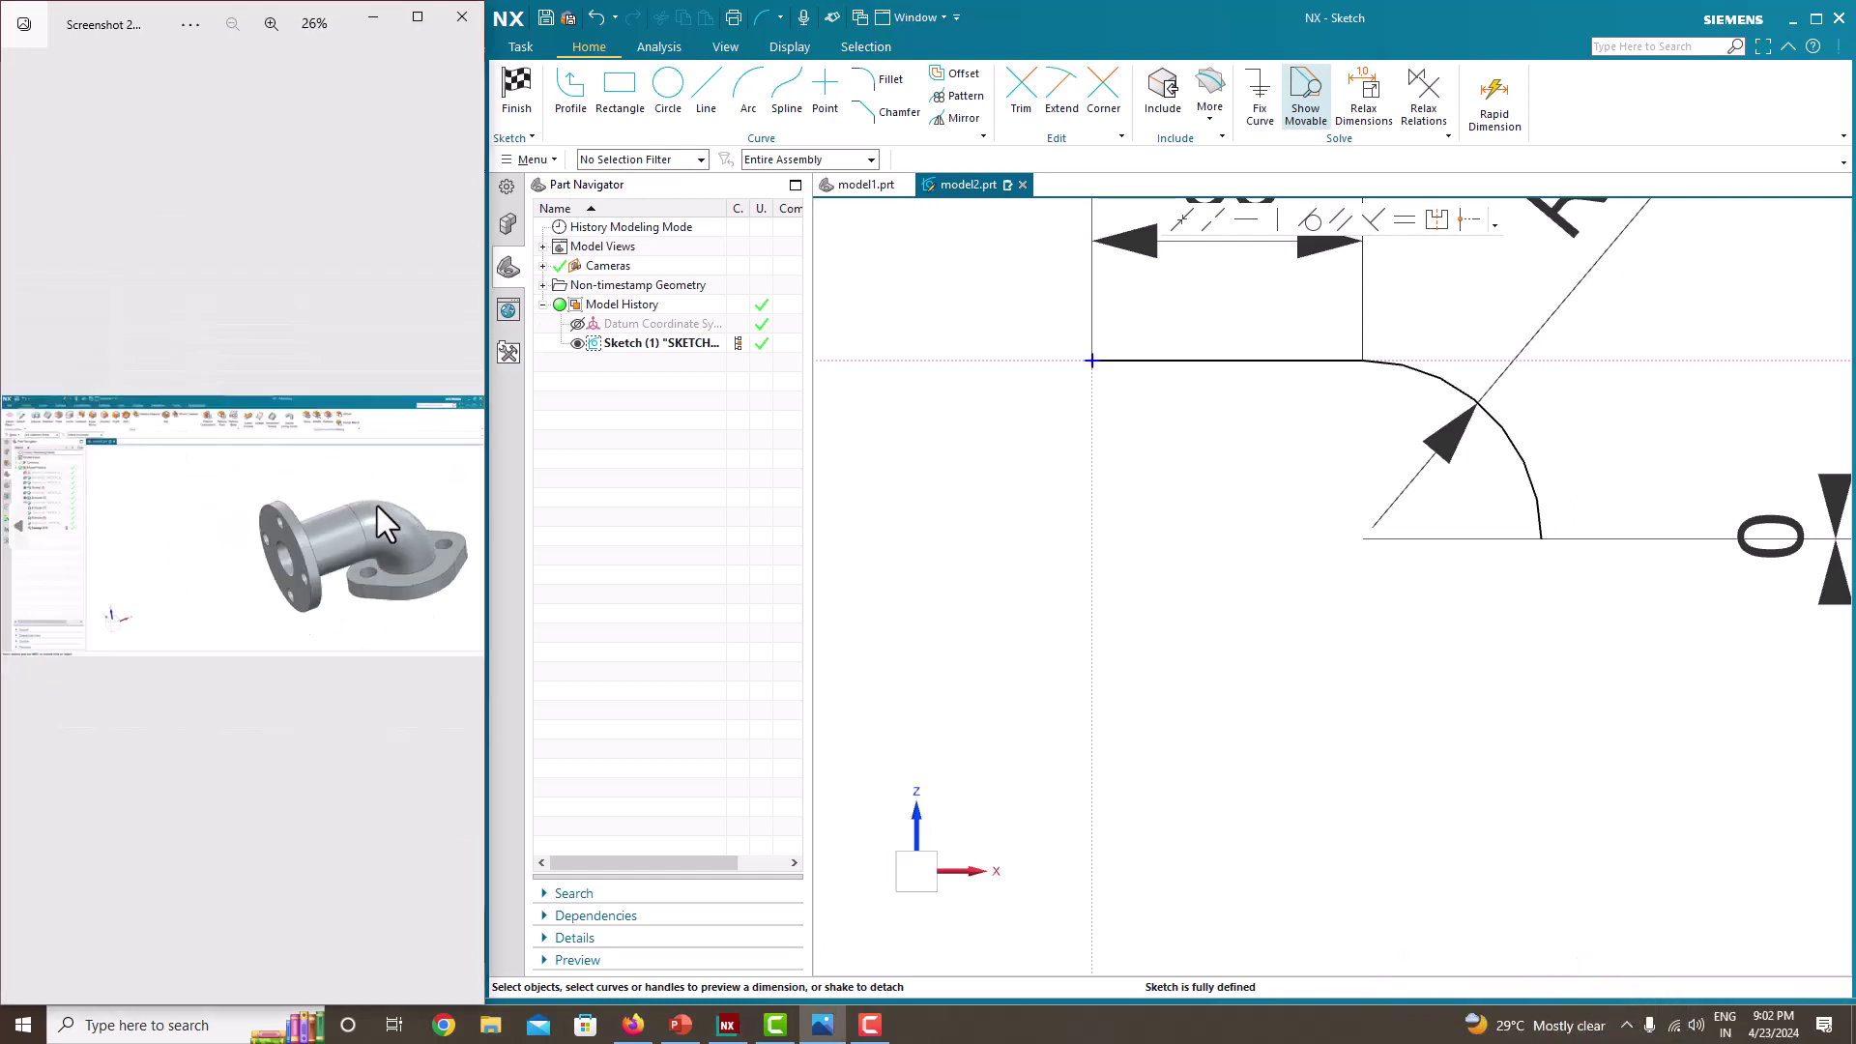
# - Bring the dimensioned reference drawing back up and examine the elbow's section view in close-up
pyautogui.click(383, 14)
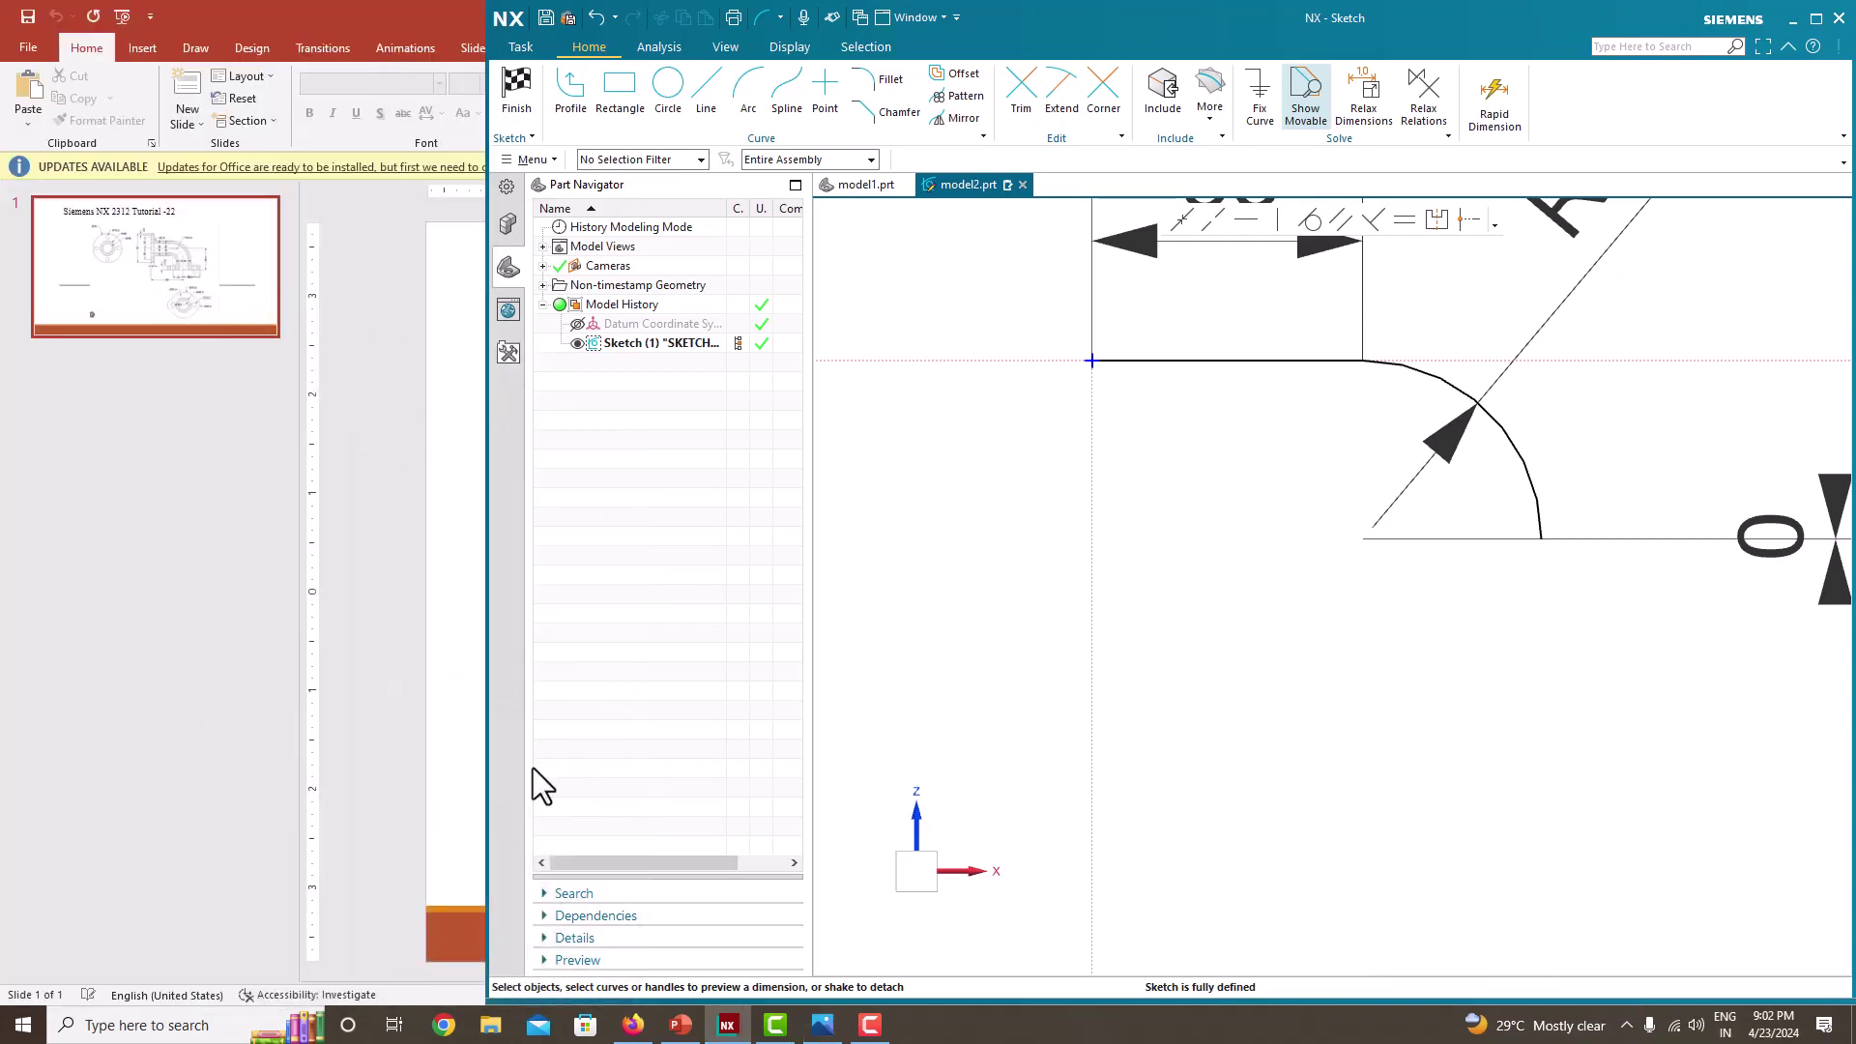
pyautogui.click(822, 1024)
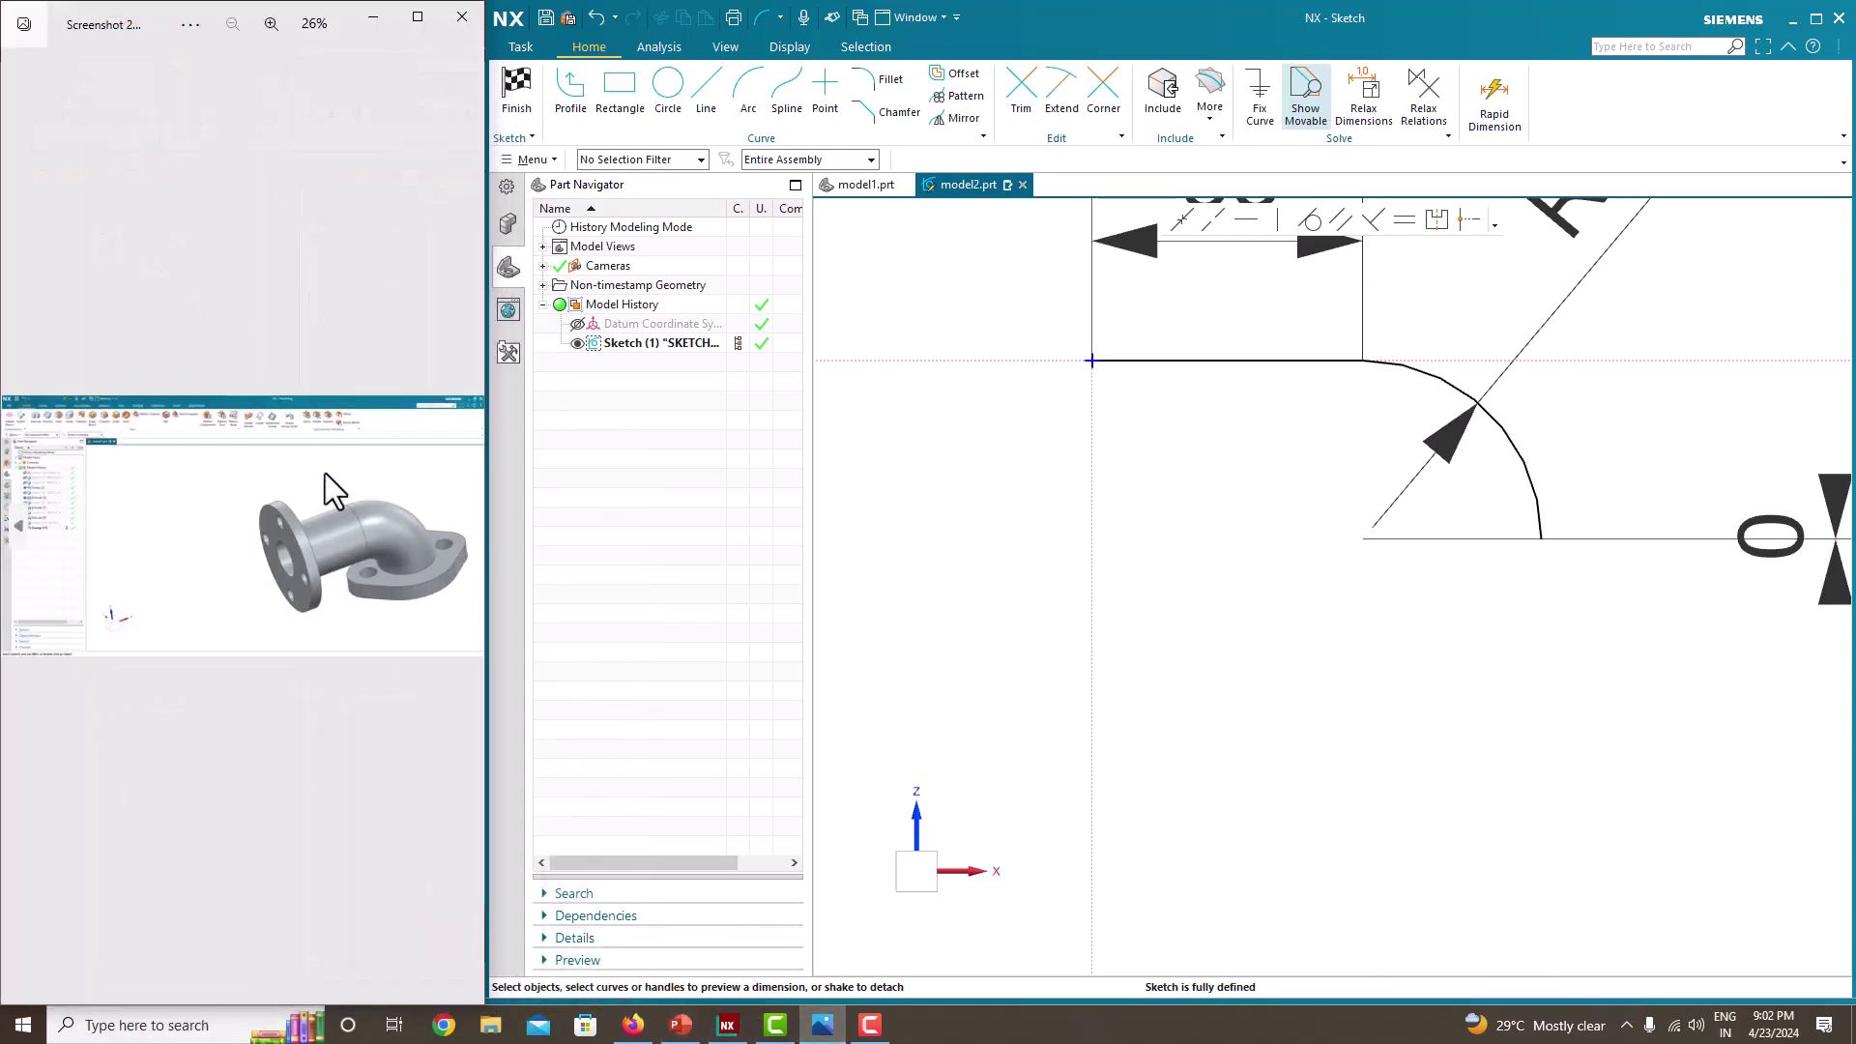
pyautogui.press('Left')
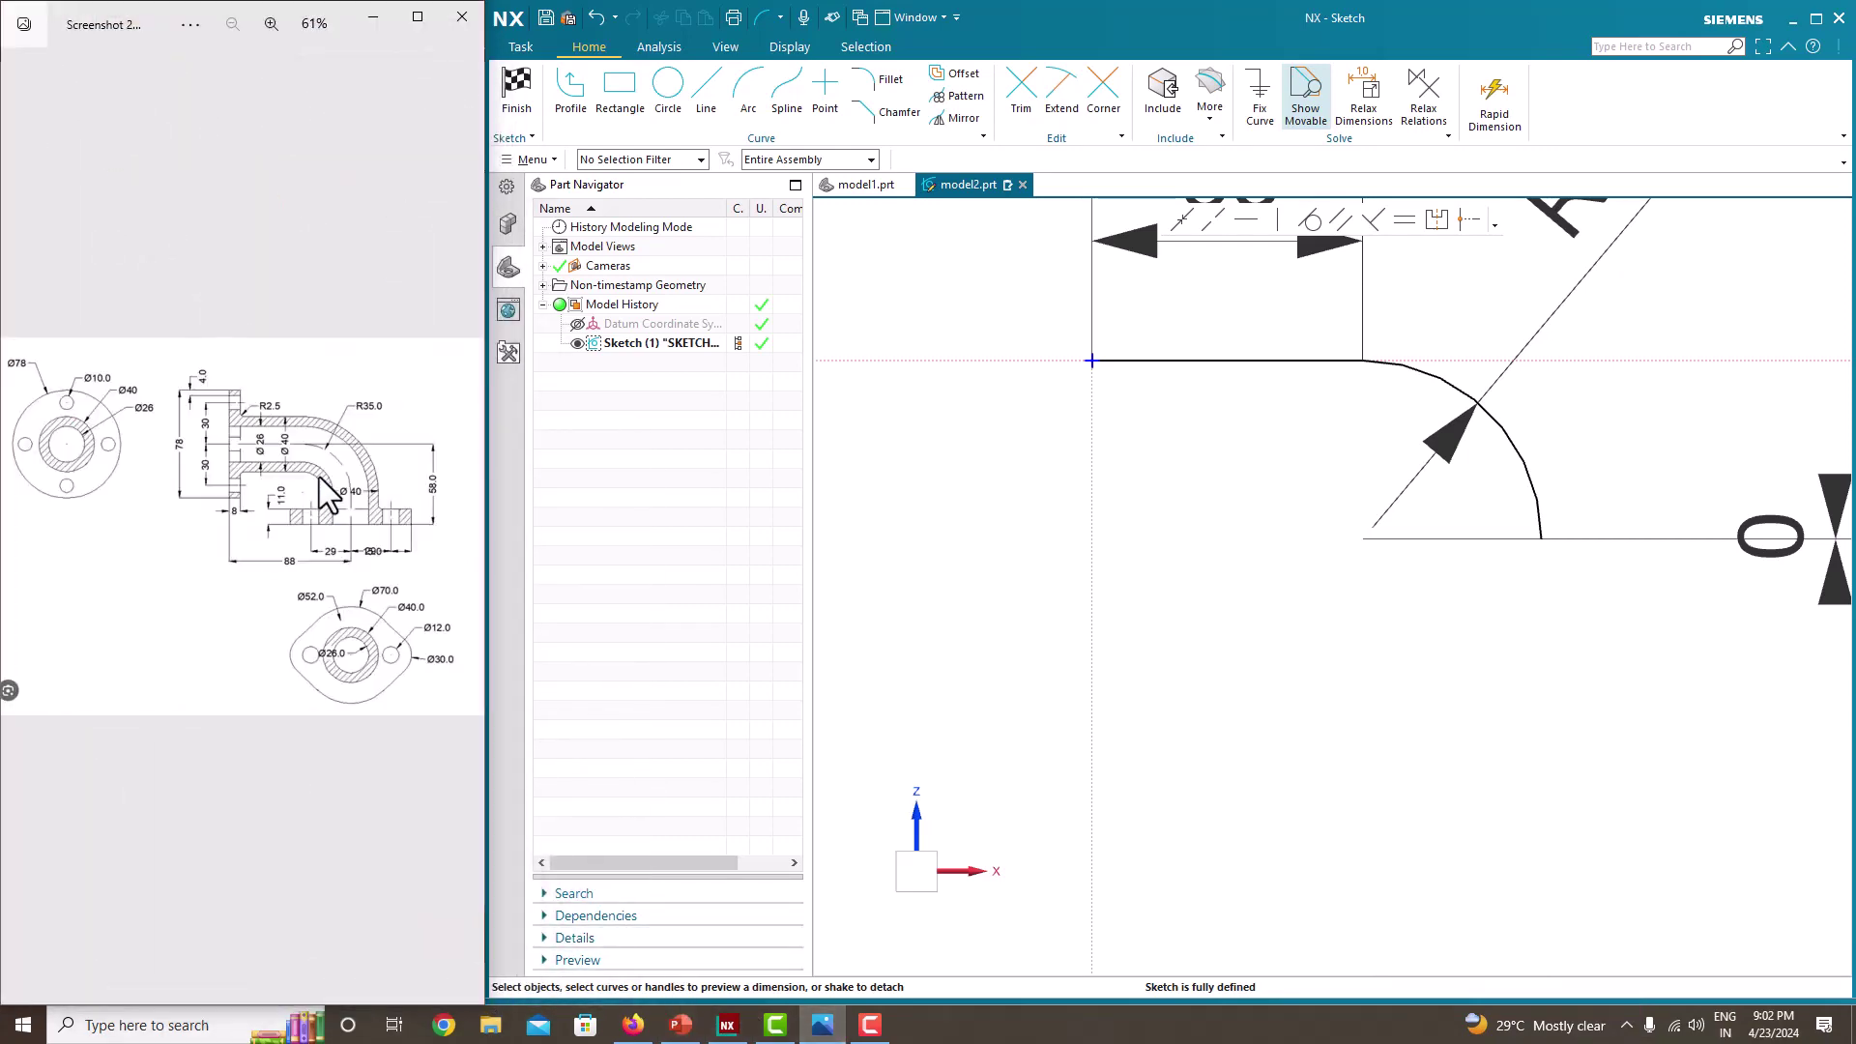
pyautogui.scroll(5, 319, 477)
pyautogui.moveTo(358, 493); pyautogui.dragTo(301, 491)
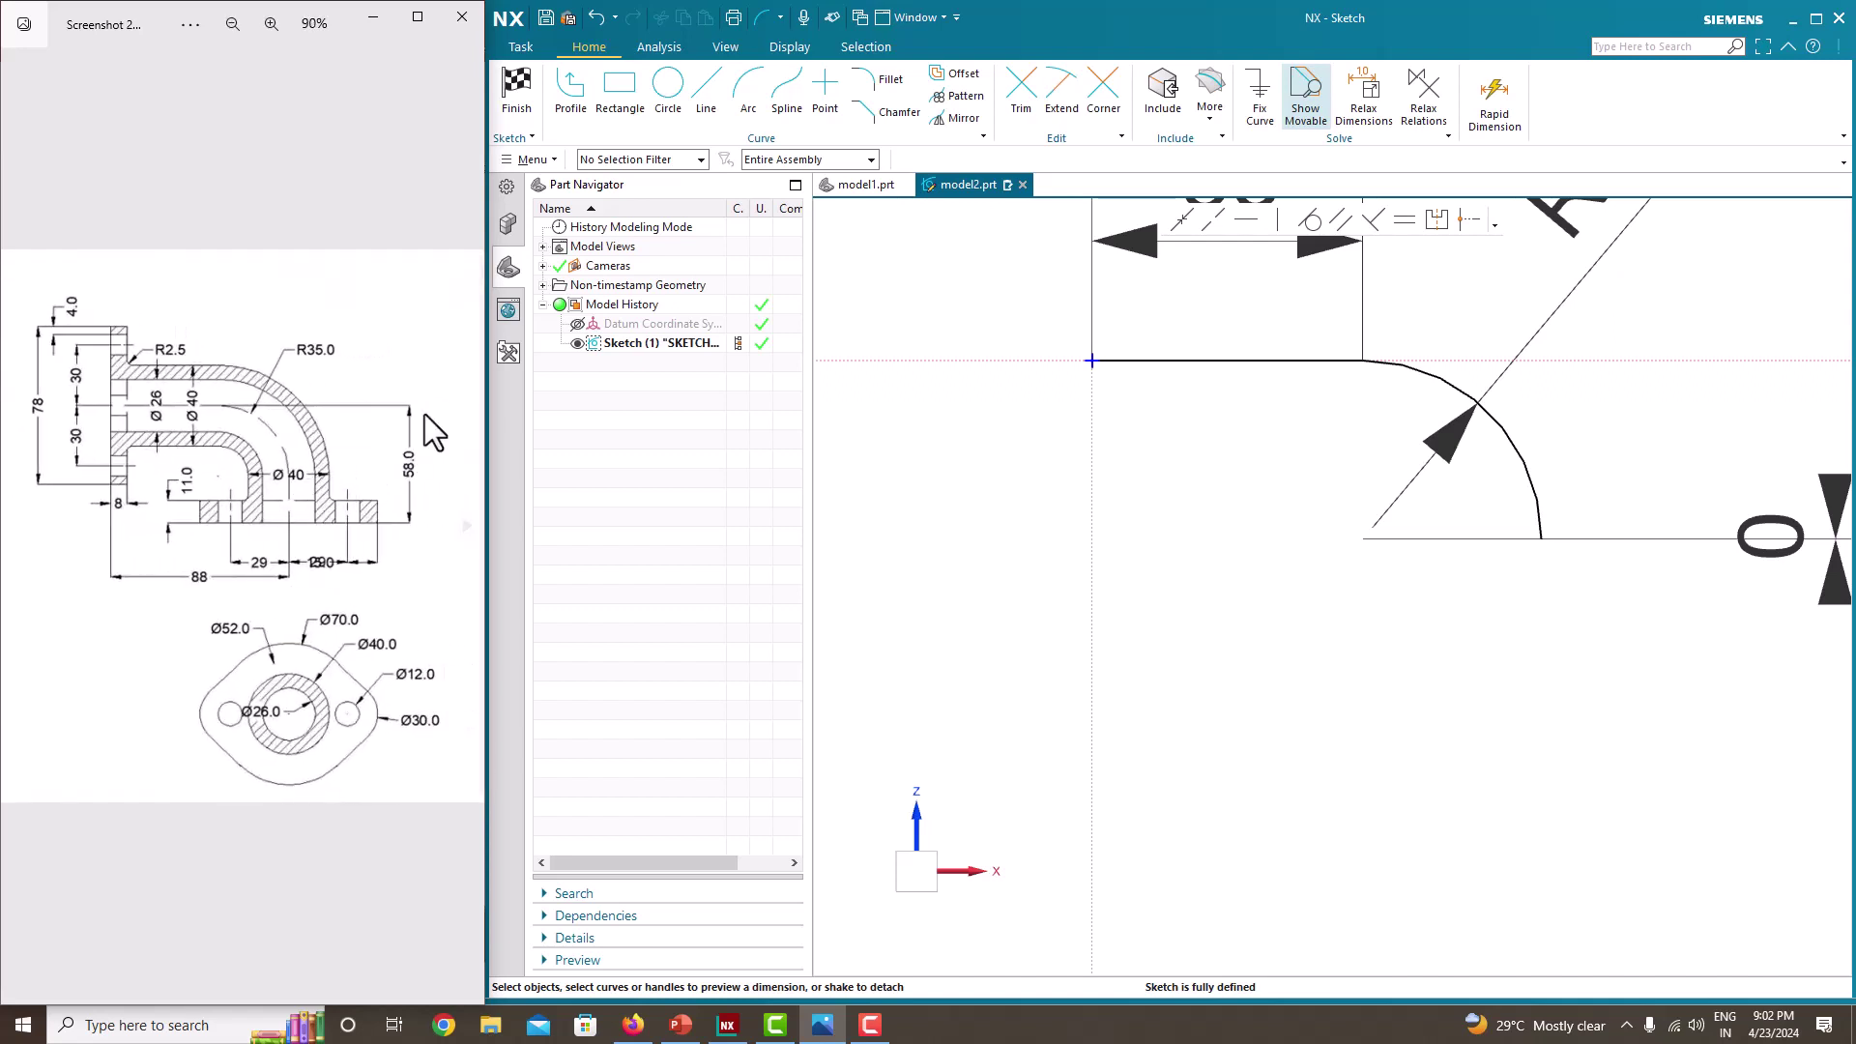
# - Draw a vertical line down from the arc's lower endpoint, ending about 76.7 mm below the horizontal axis
pyautogui.scroll(-2, 1389, 480)
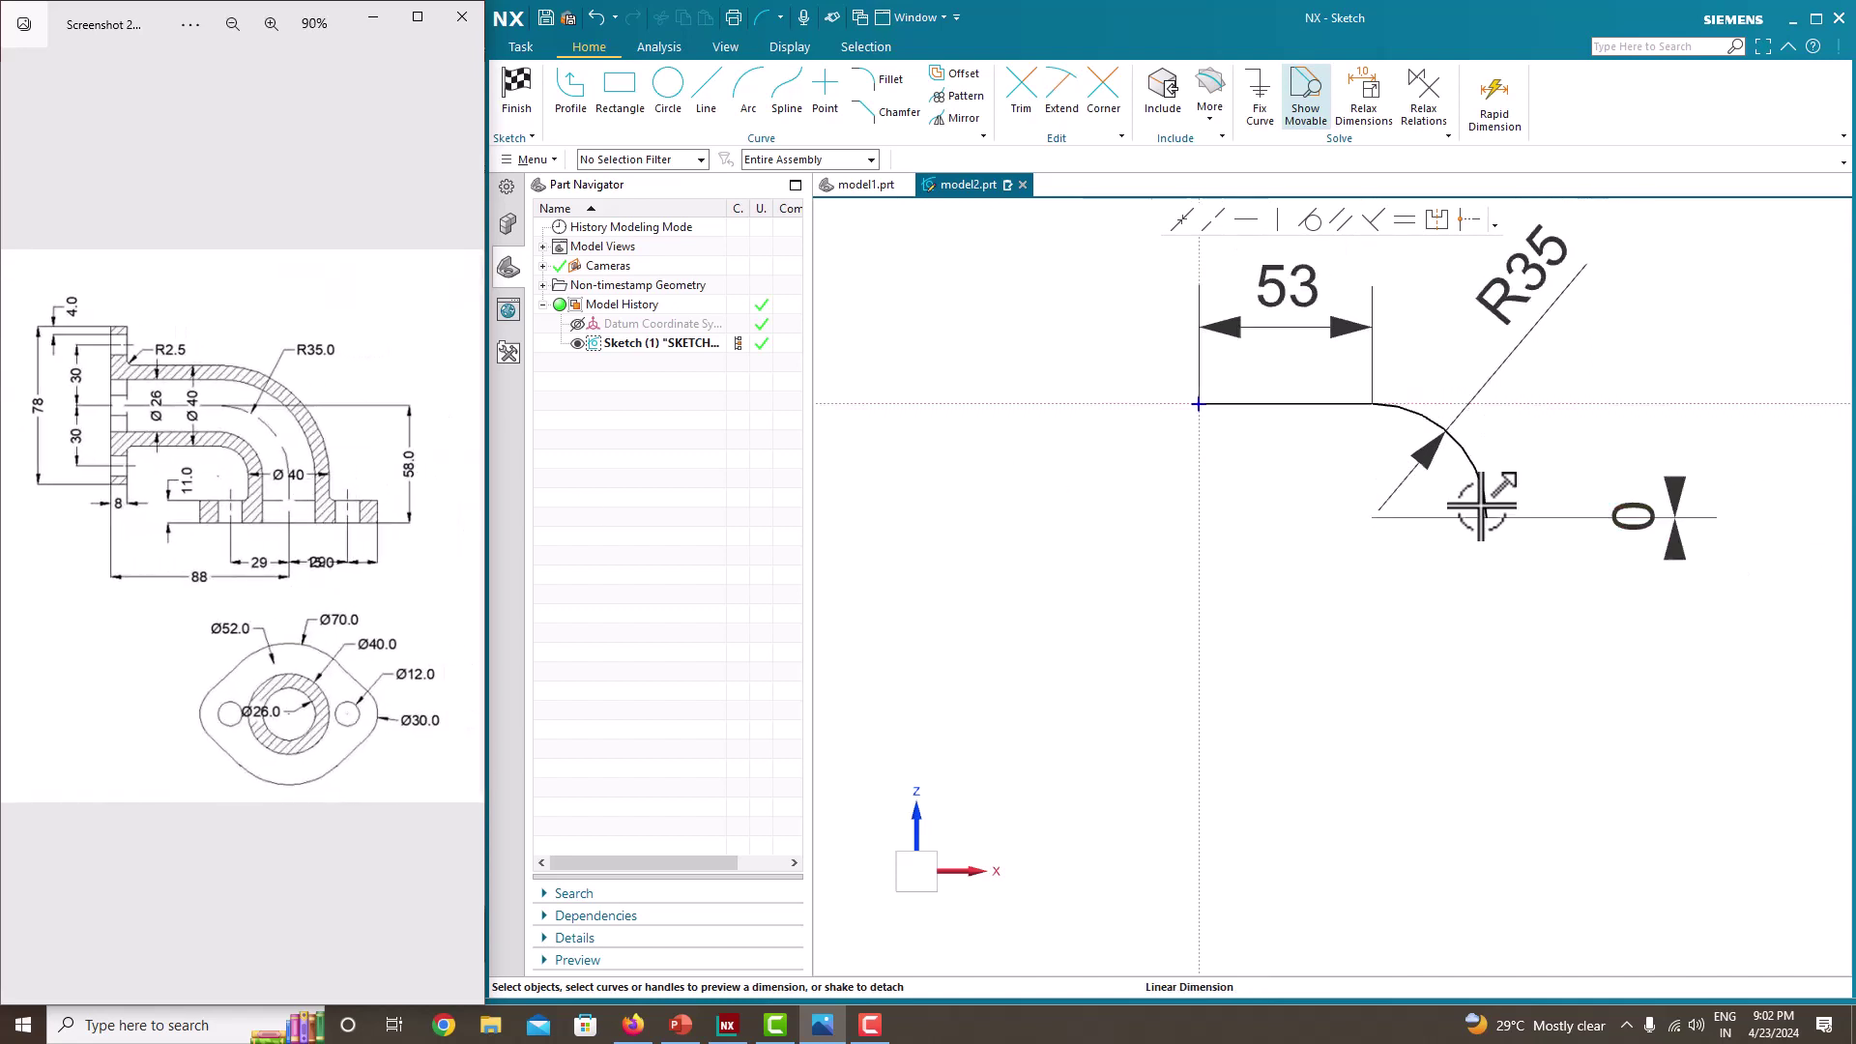
pyautogui.click(582, 91)
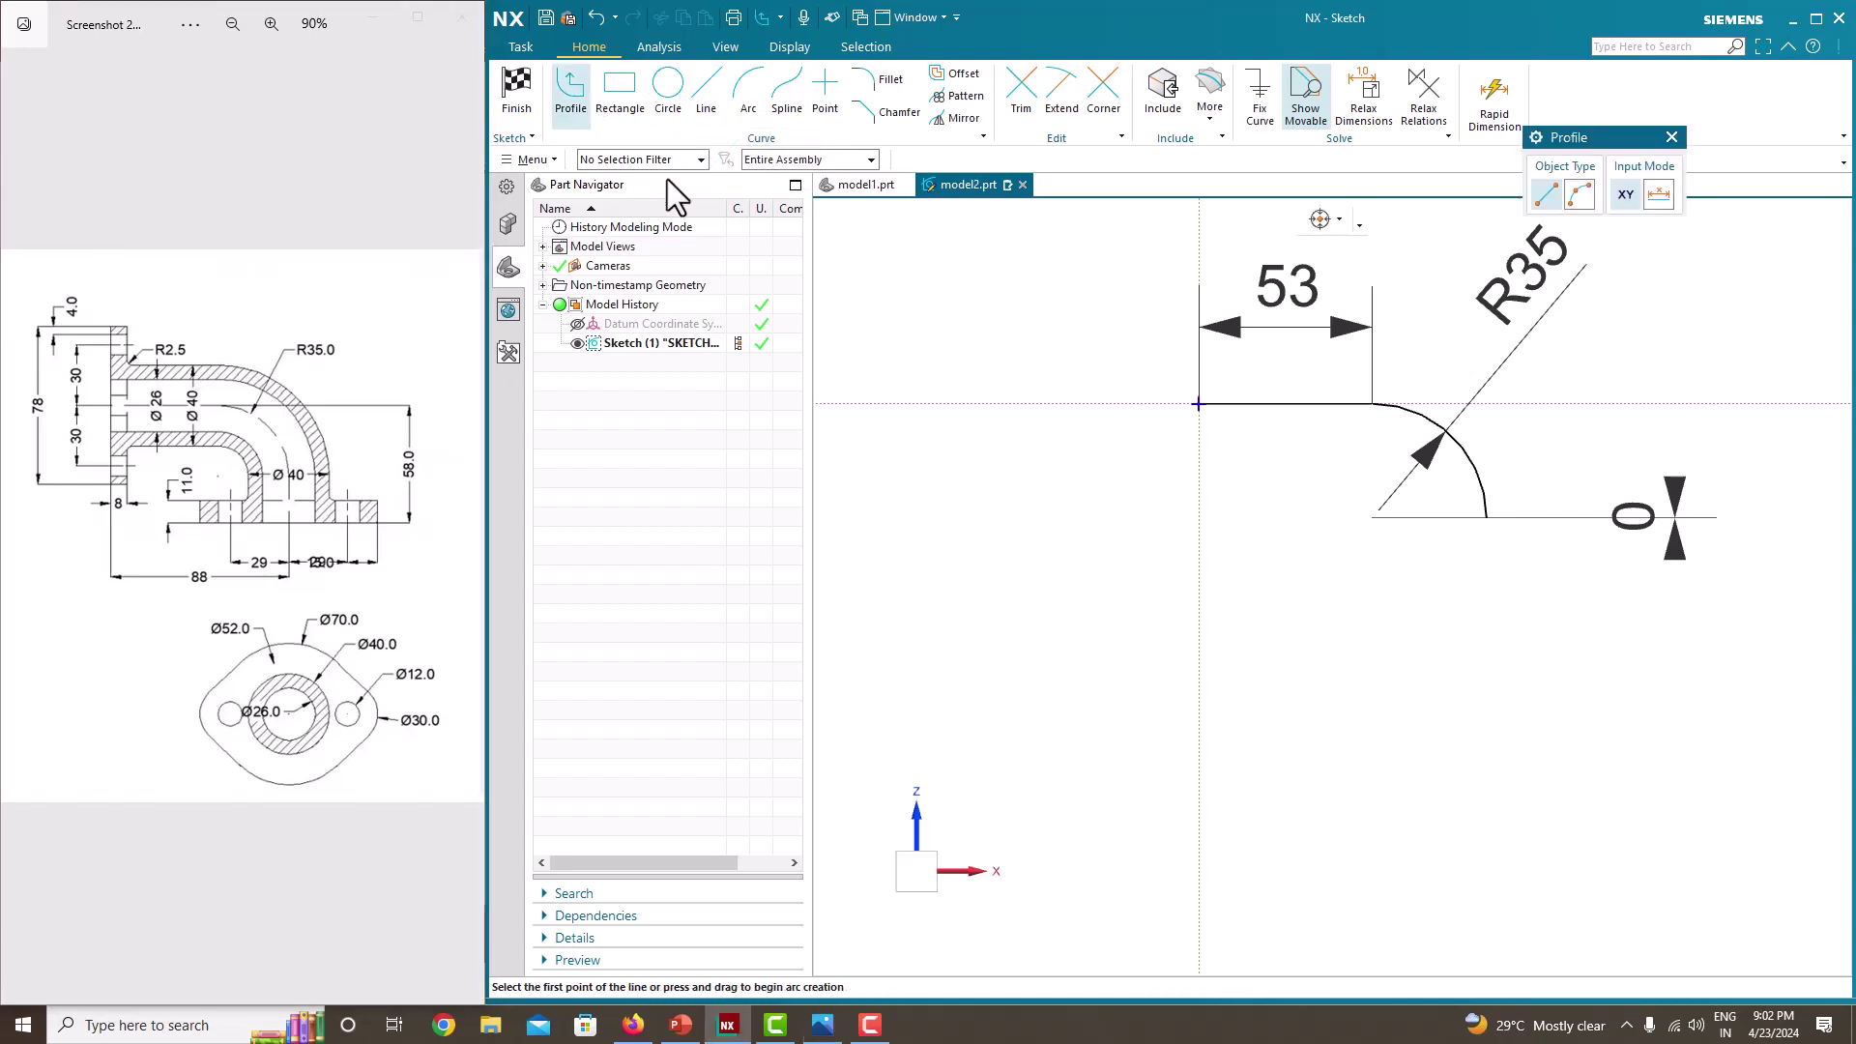
pyautogui.click(1487, 517)
pyautogui.click(1489, 654)
pyautogui.press('Escape')
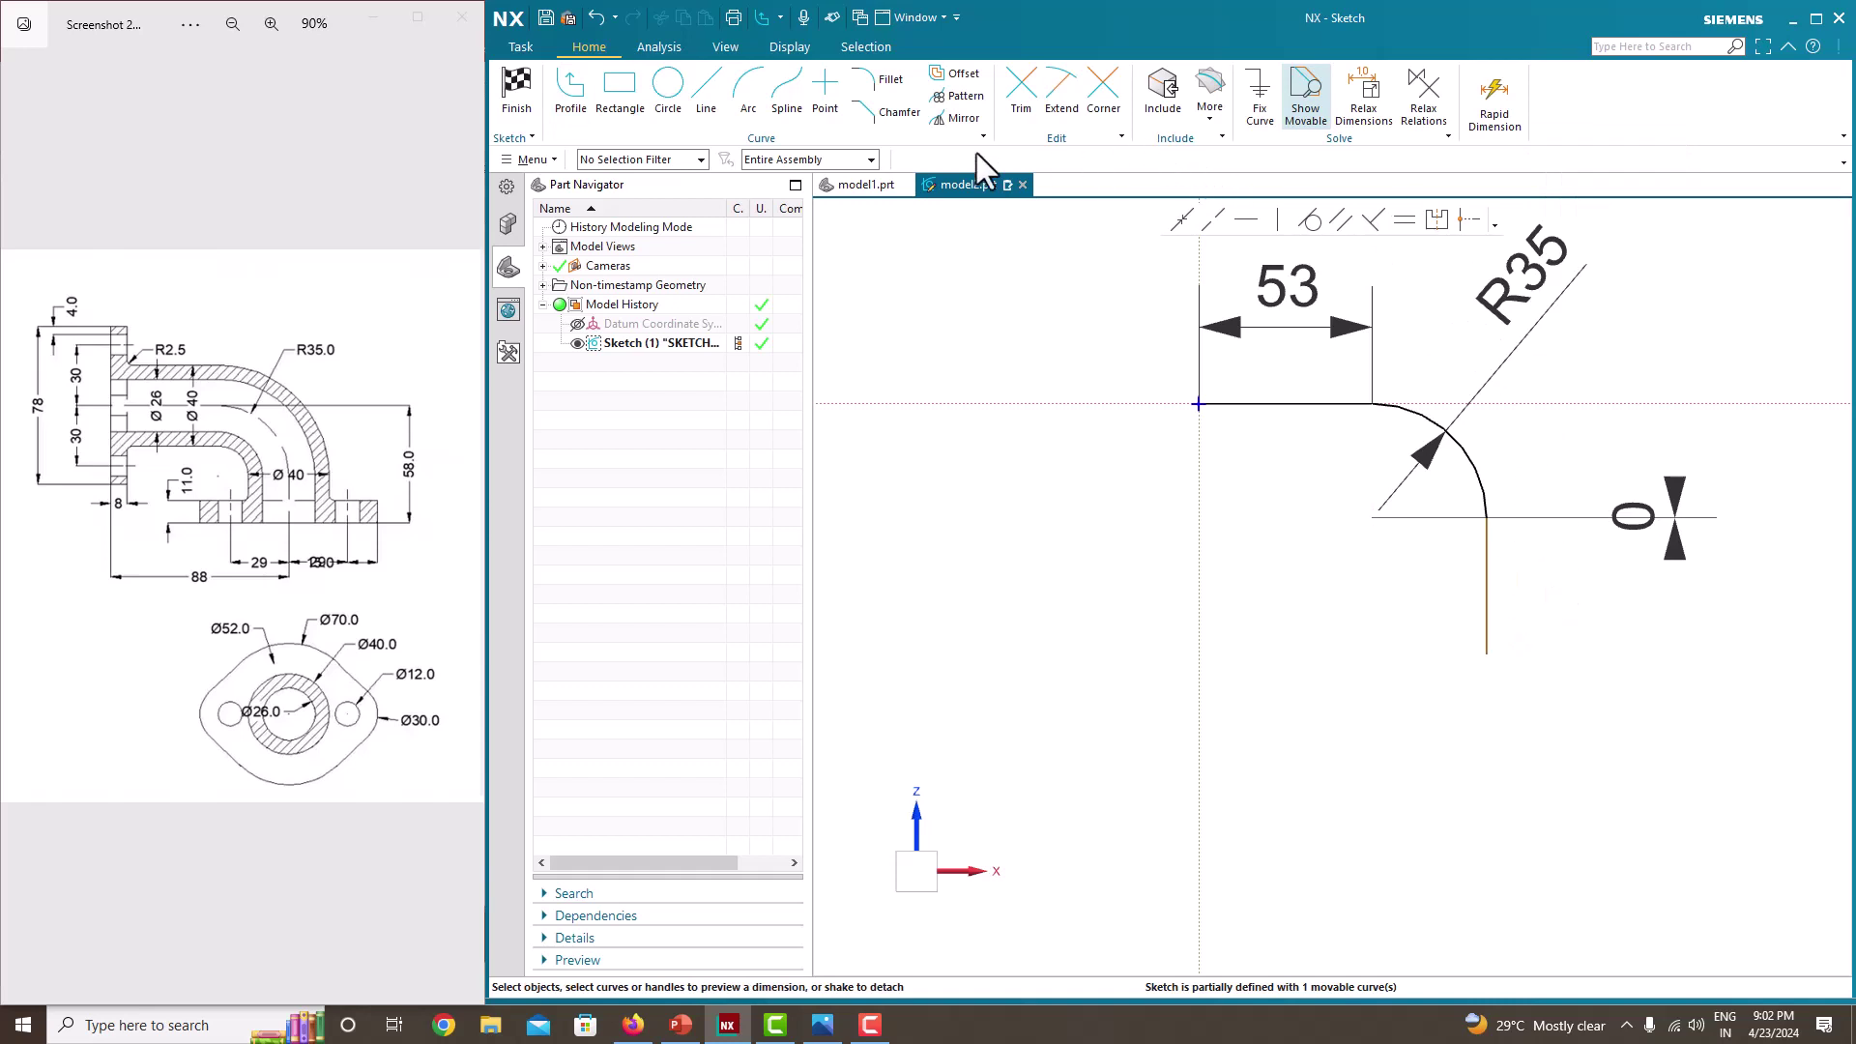
# - Set the vertical distance between the horizontal axis and the line's lower end to 58 mm and finish the path sketch
pyautogui.click(1486, 653)
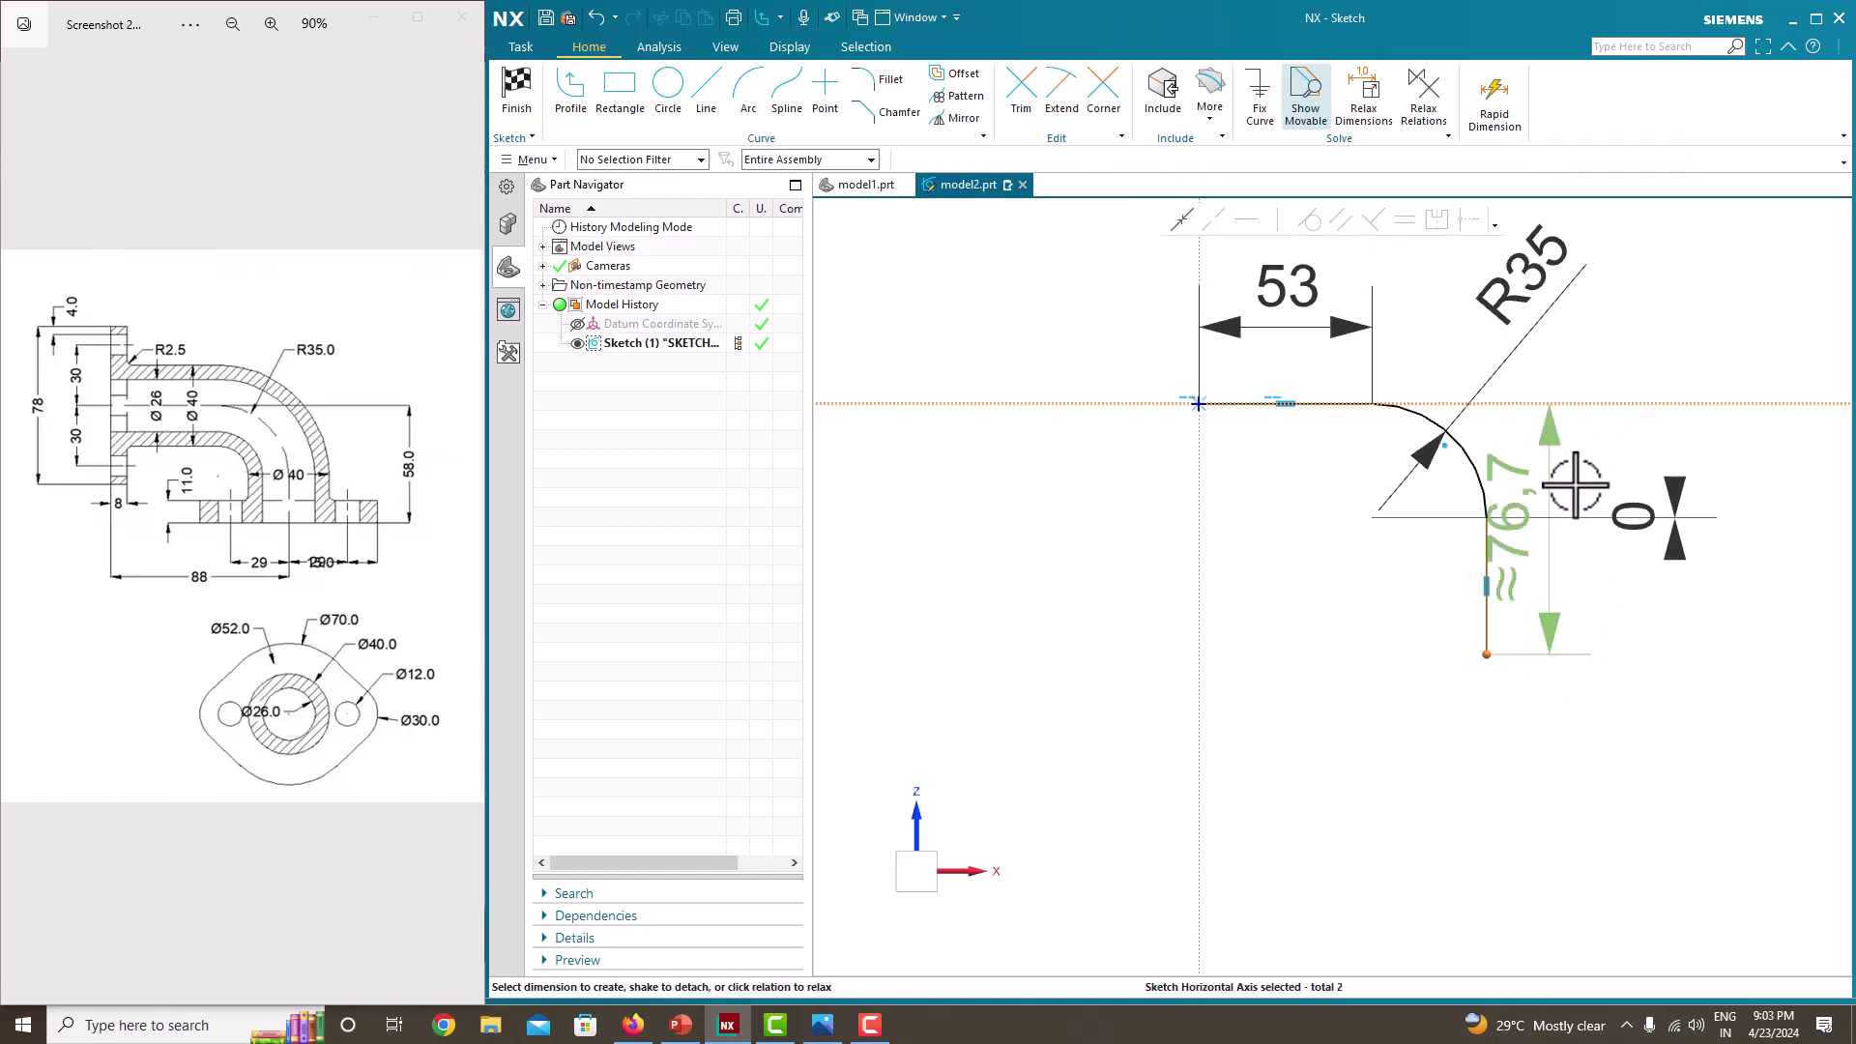
pyautogui.click(1525, 522)
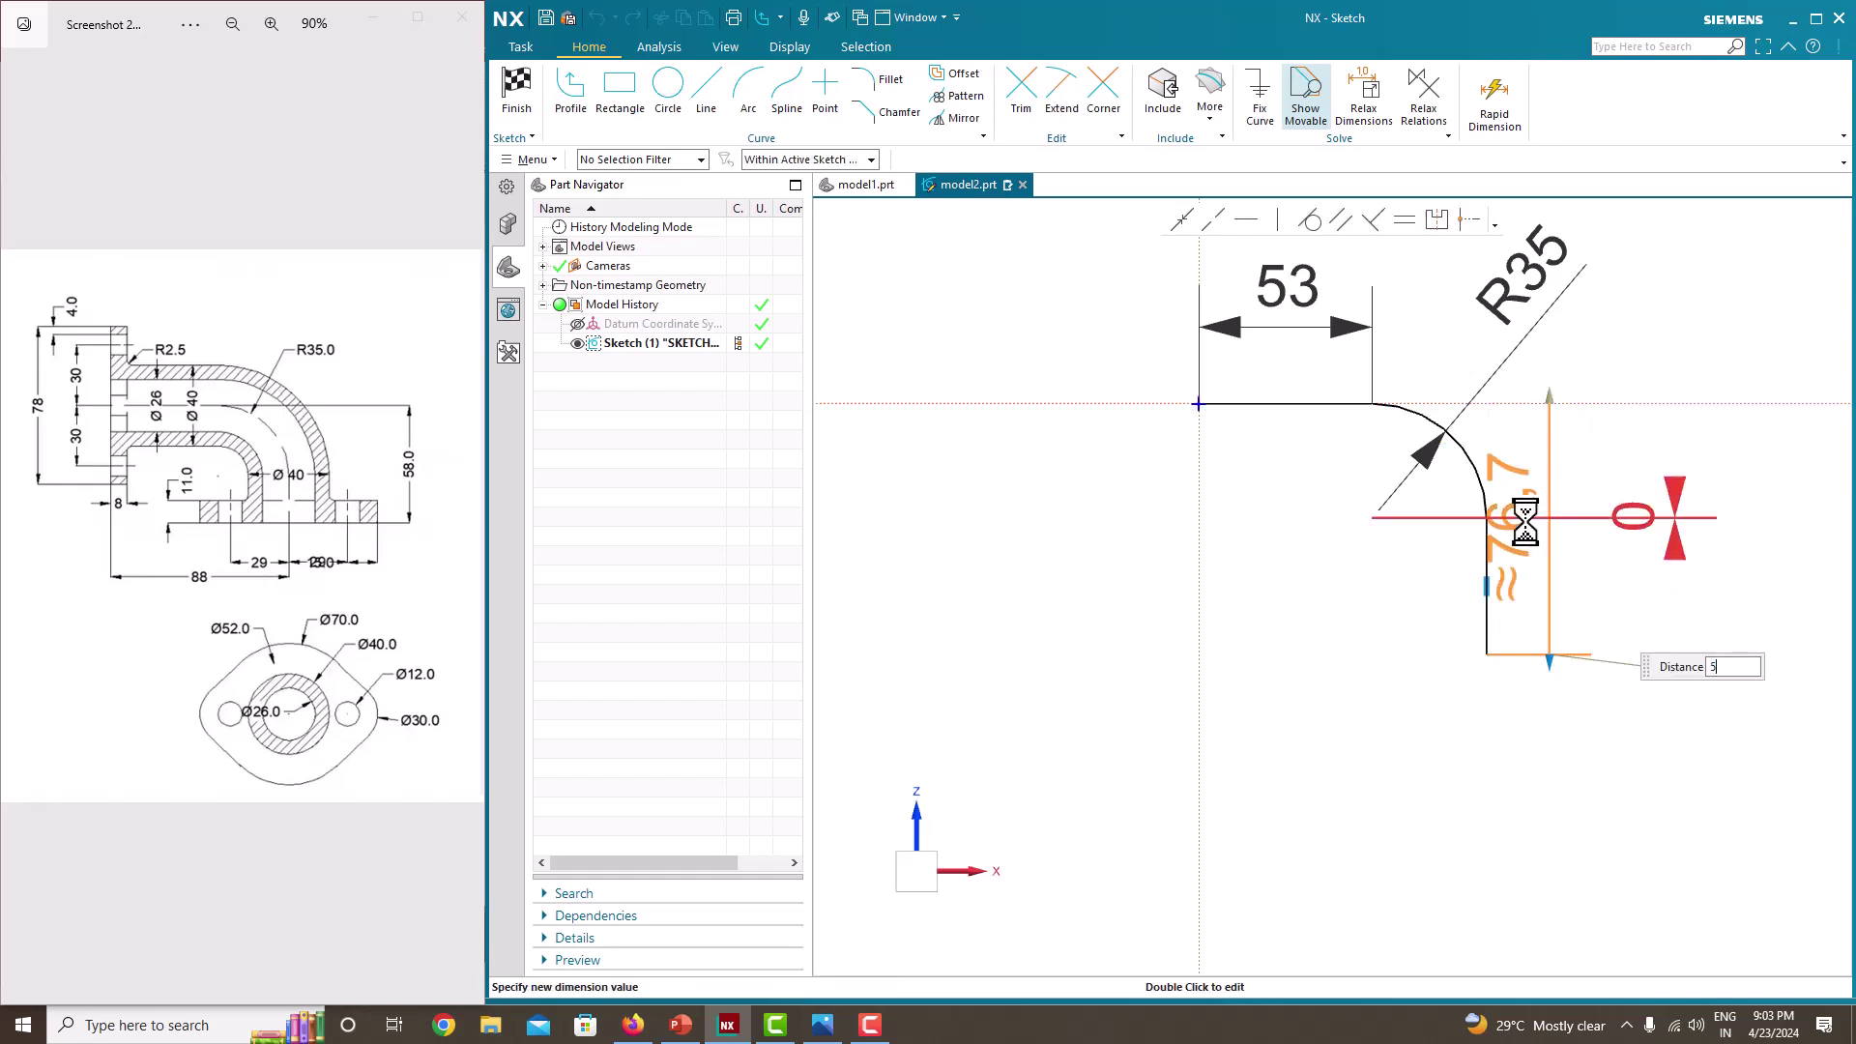
pyautogui.write('58')
pyautogui.press('Return')
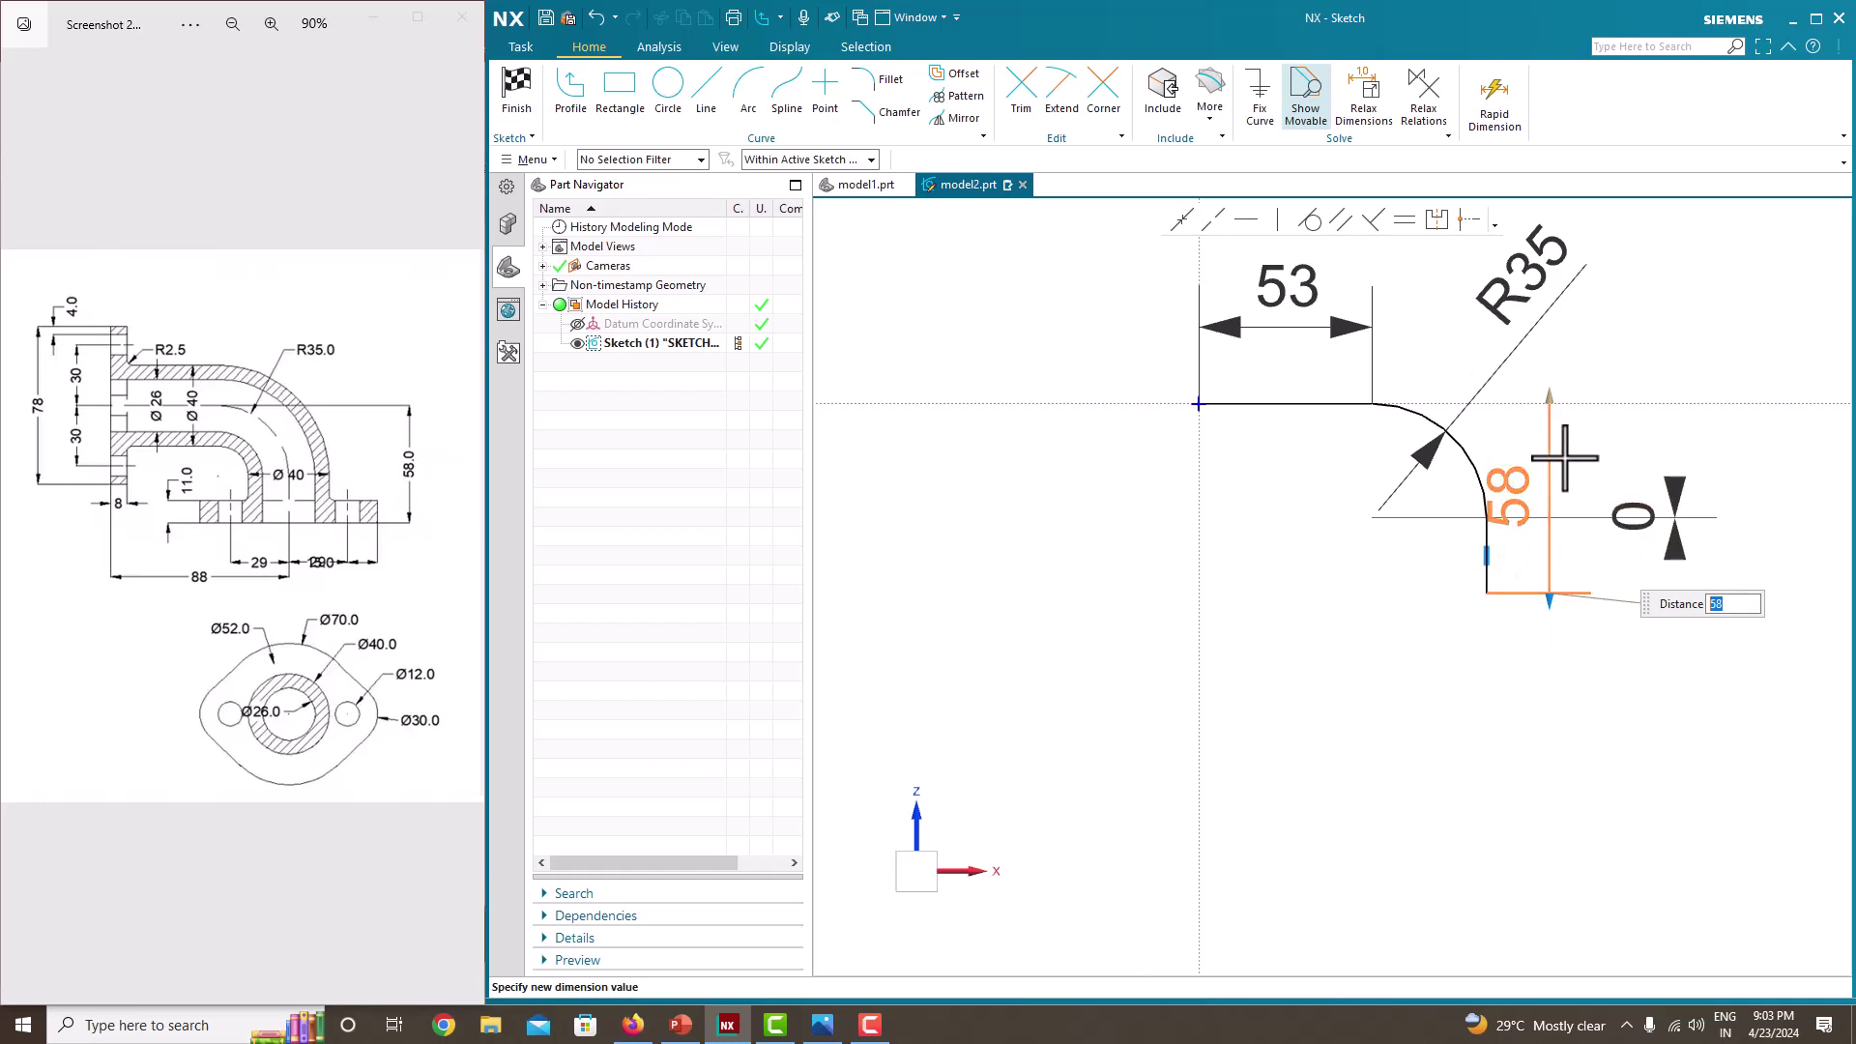
pyautogui.press('Escape')
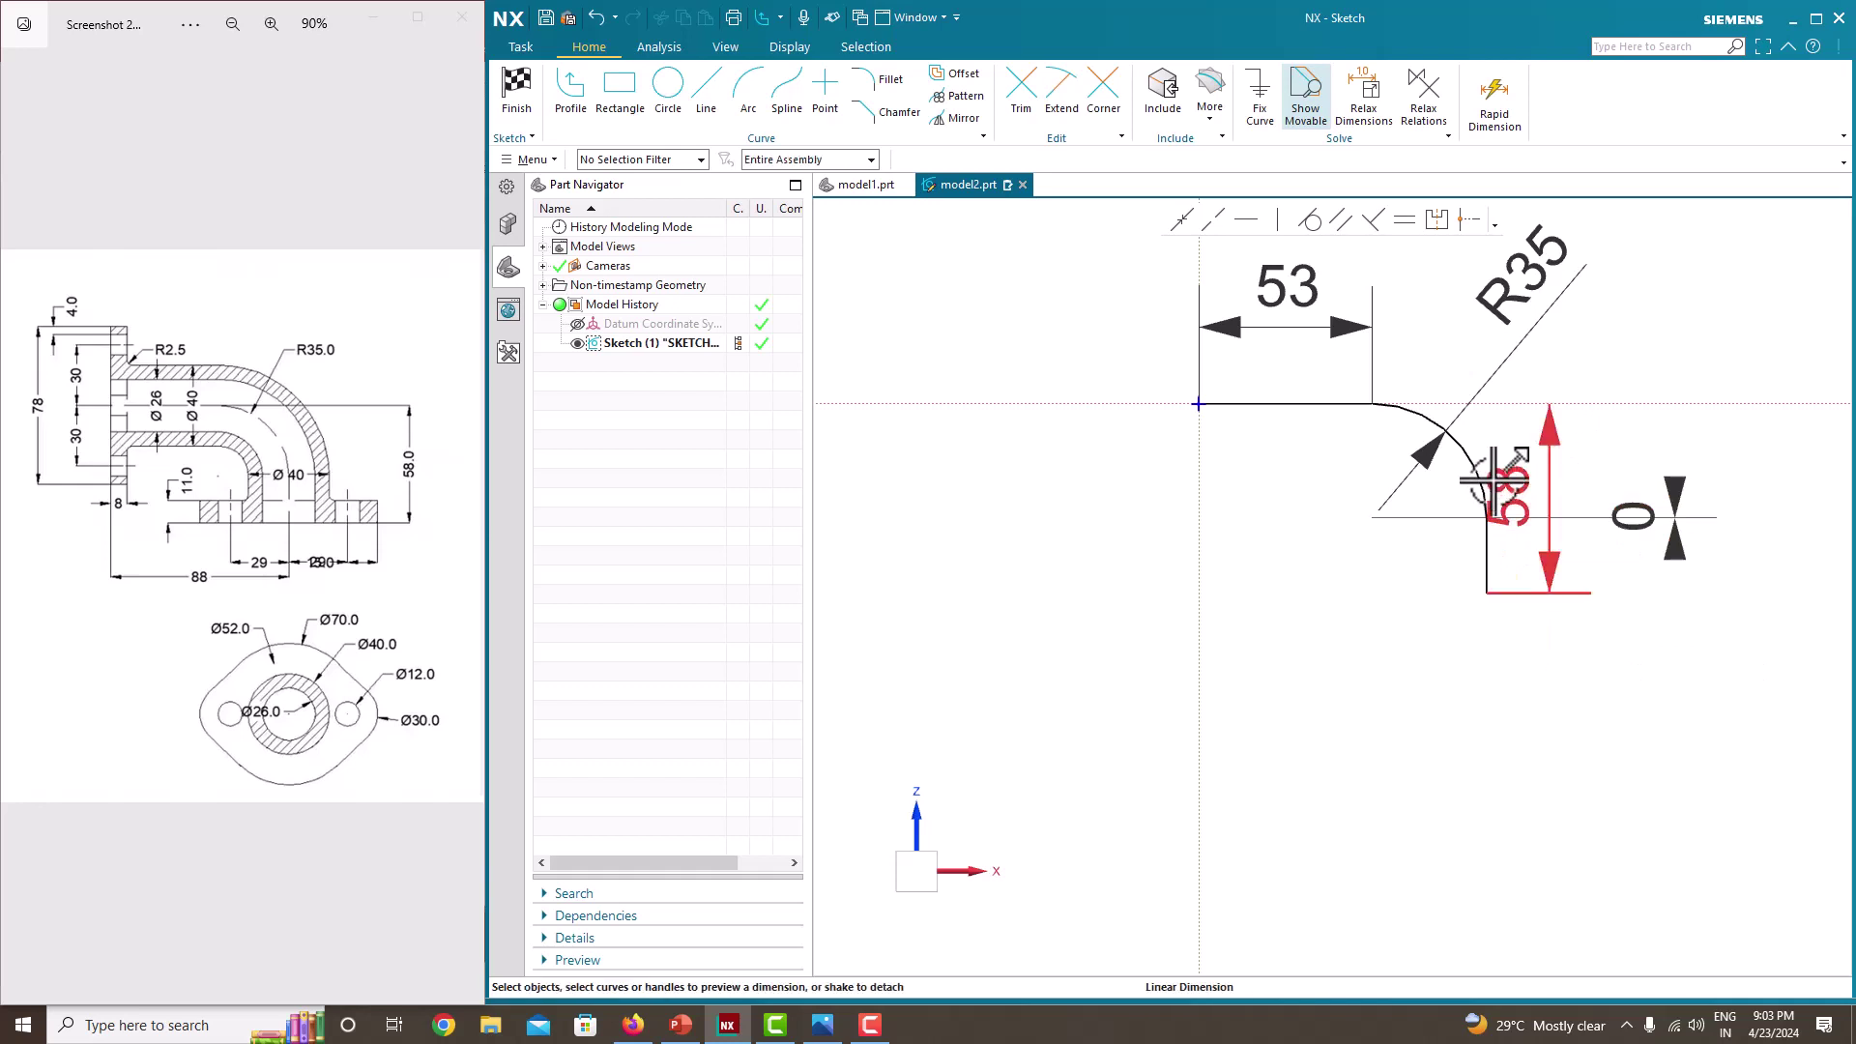
pyautogui.moveTo(1480, 531); pyautogui.dragTo(1605, 539)
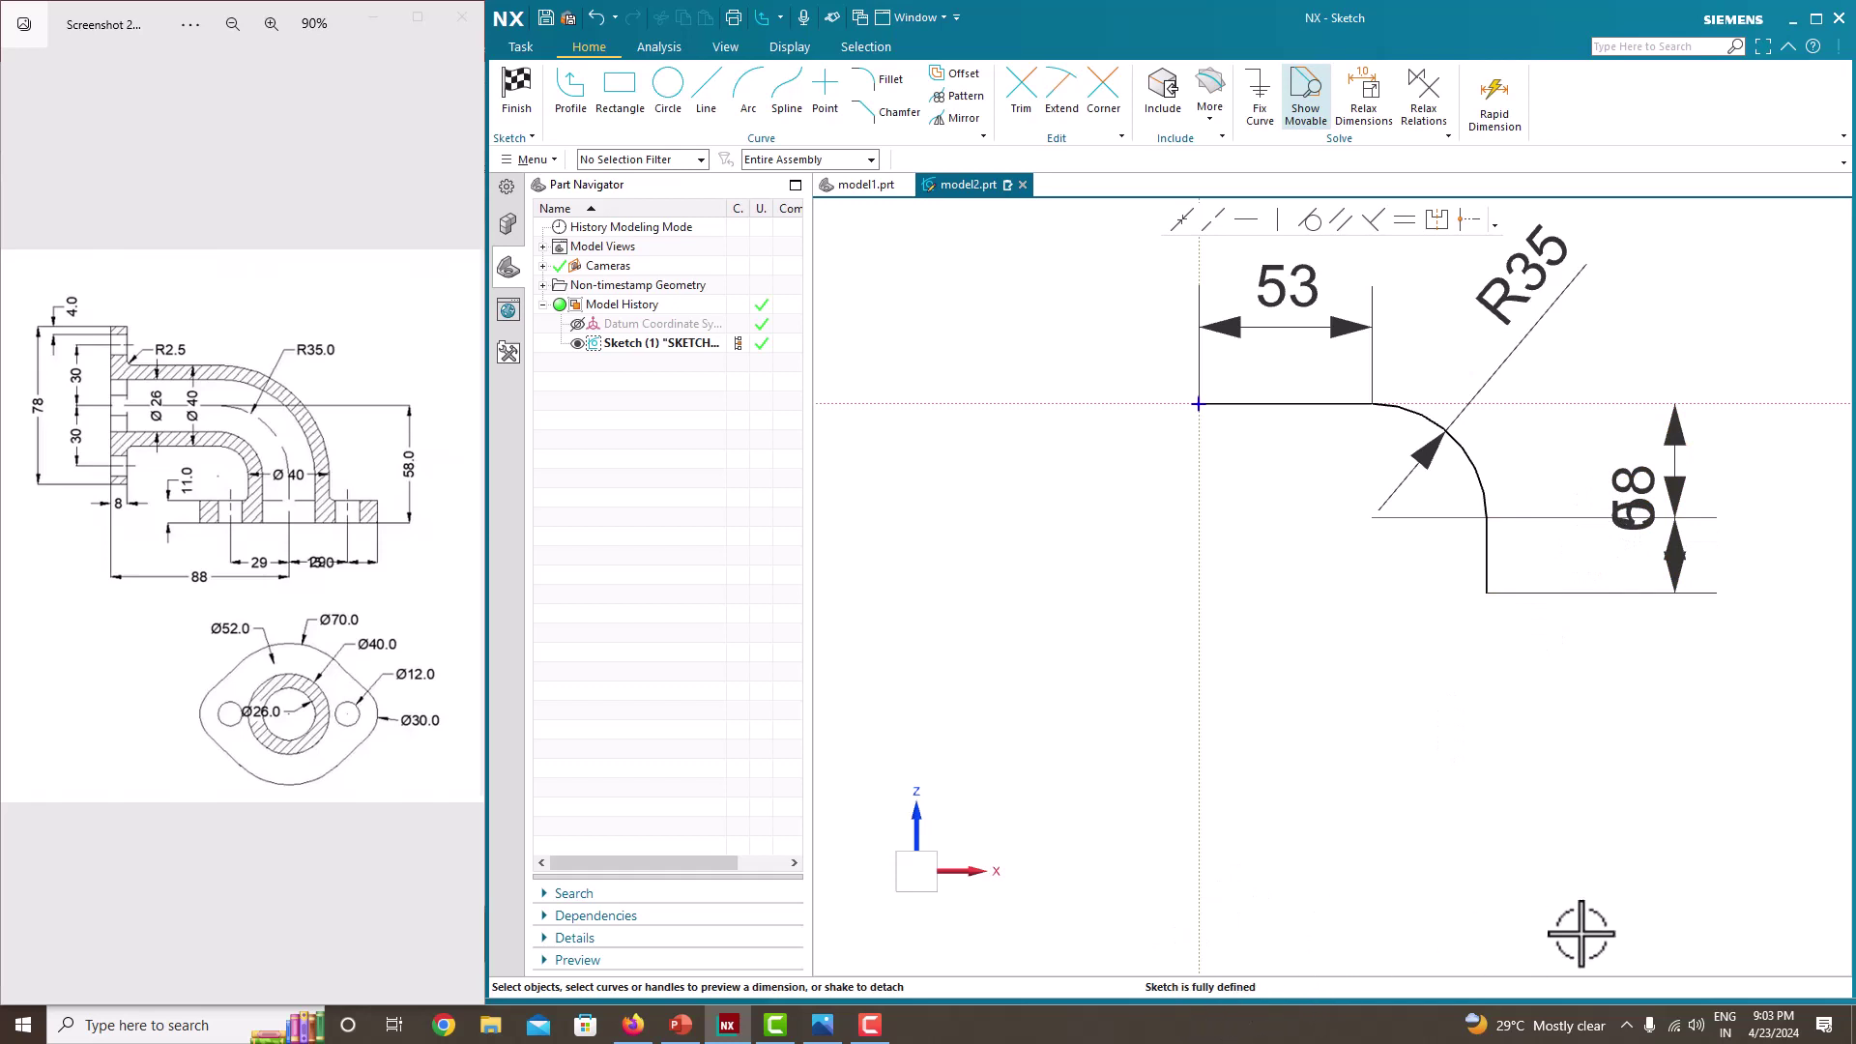
pyautogui.click(516, 92)
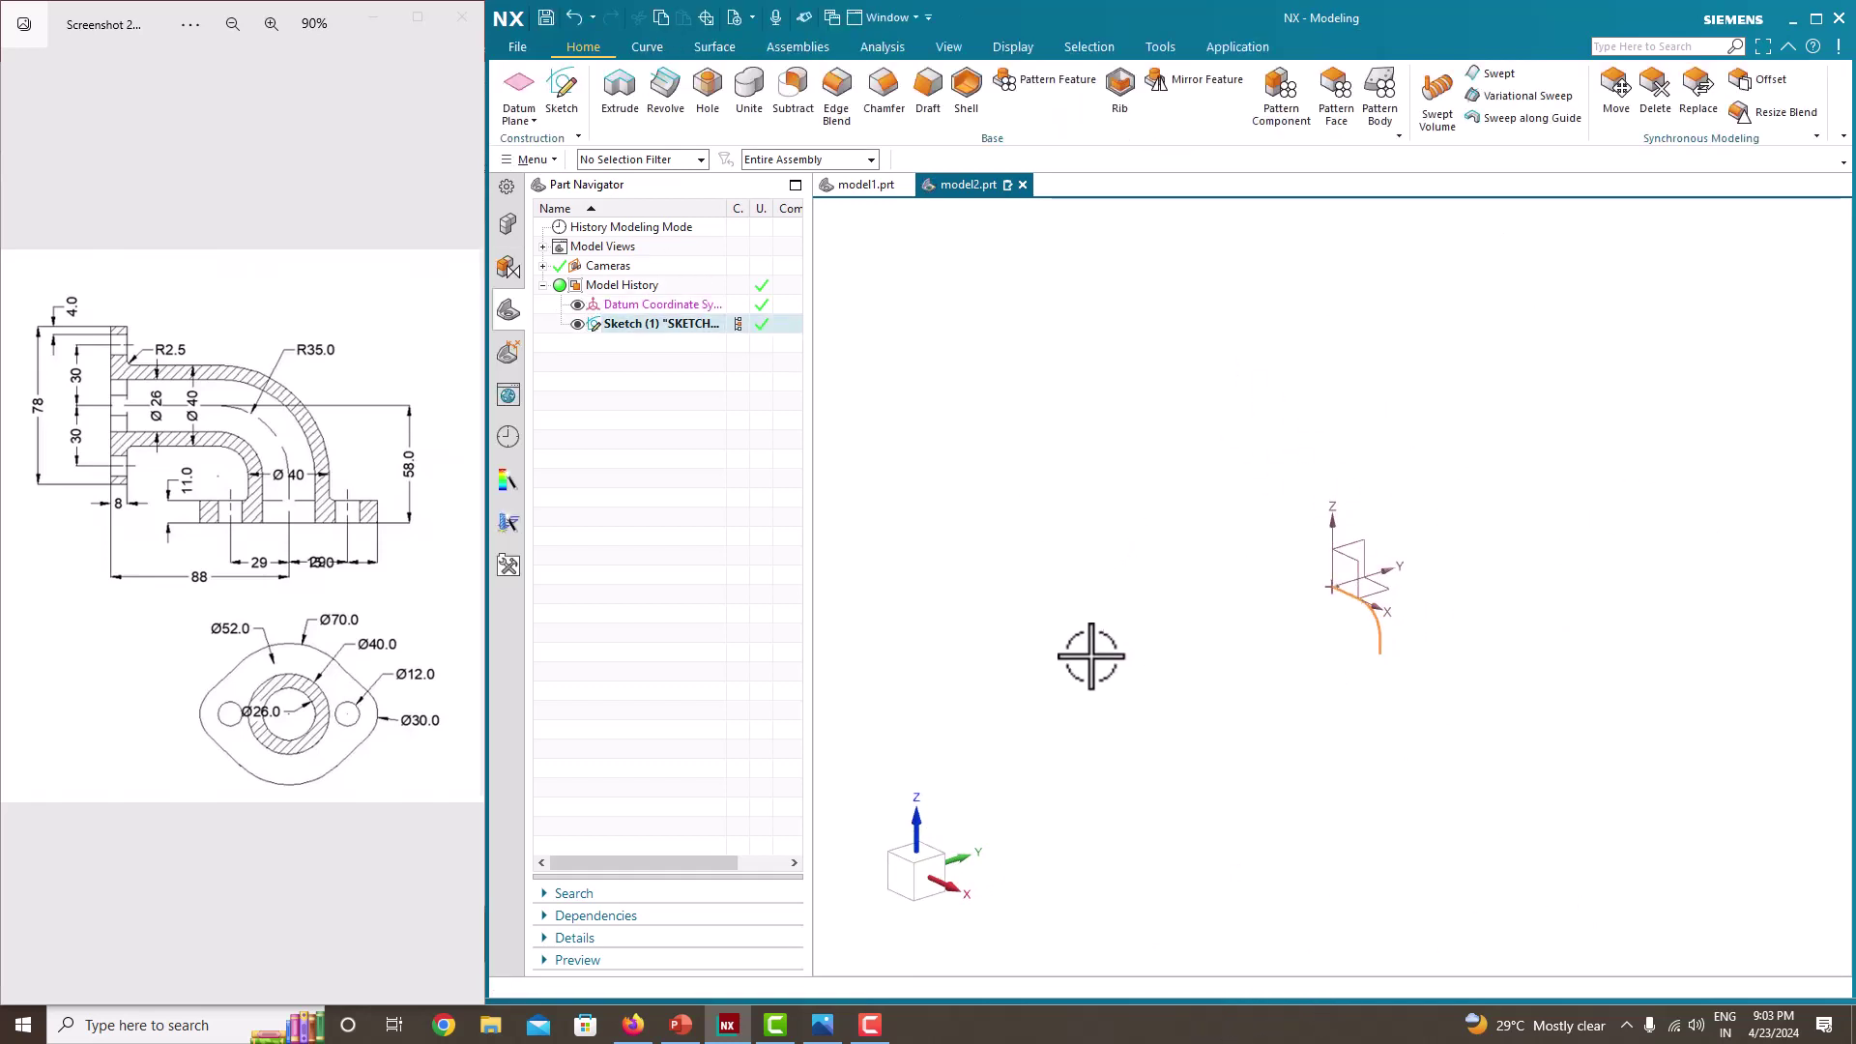
# - Create an On Path sketch normal to the centreline path at its horizontal line's free end, at 0% arc length
pyautogui.click(565, 89)
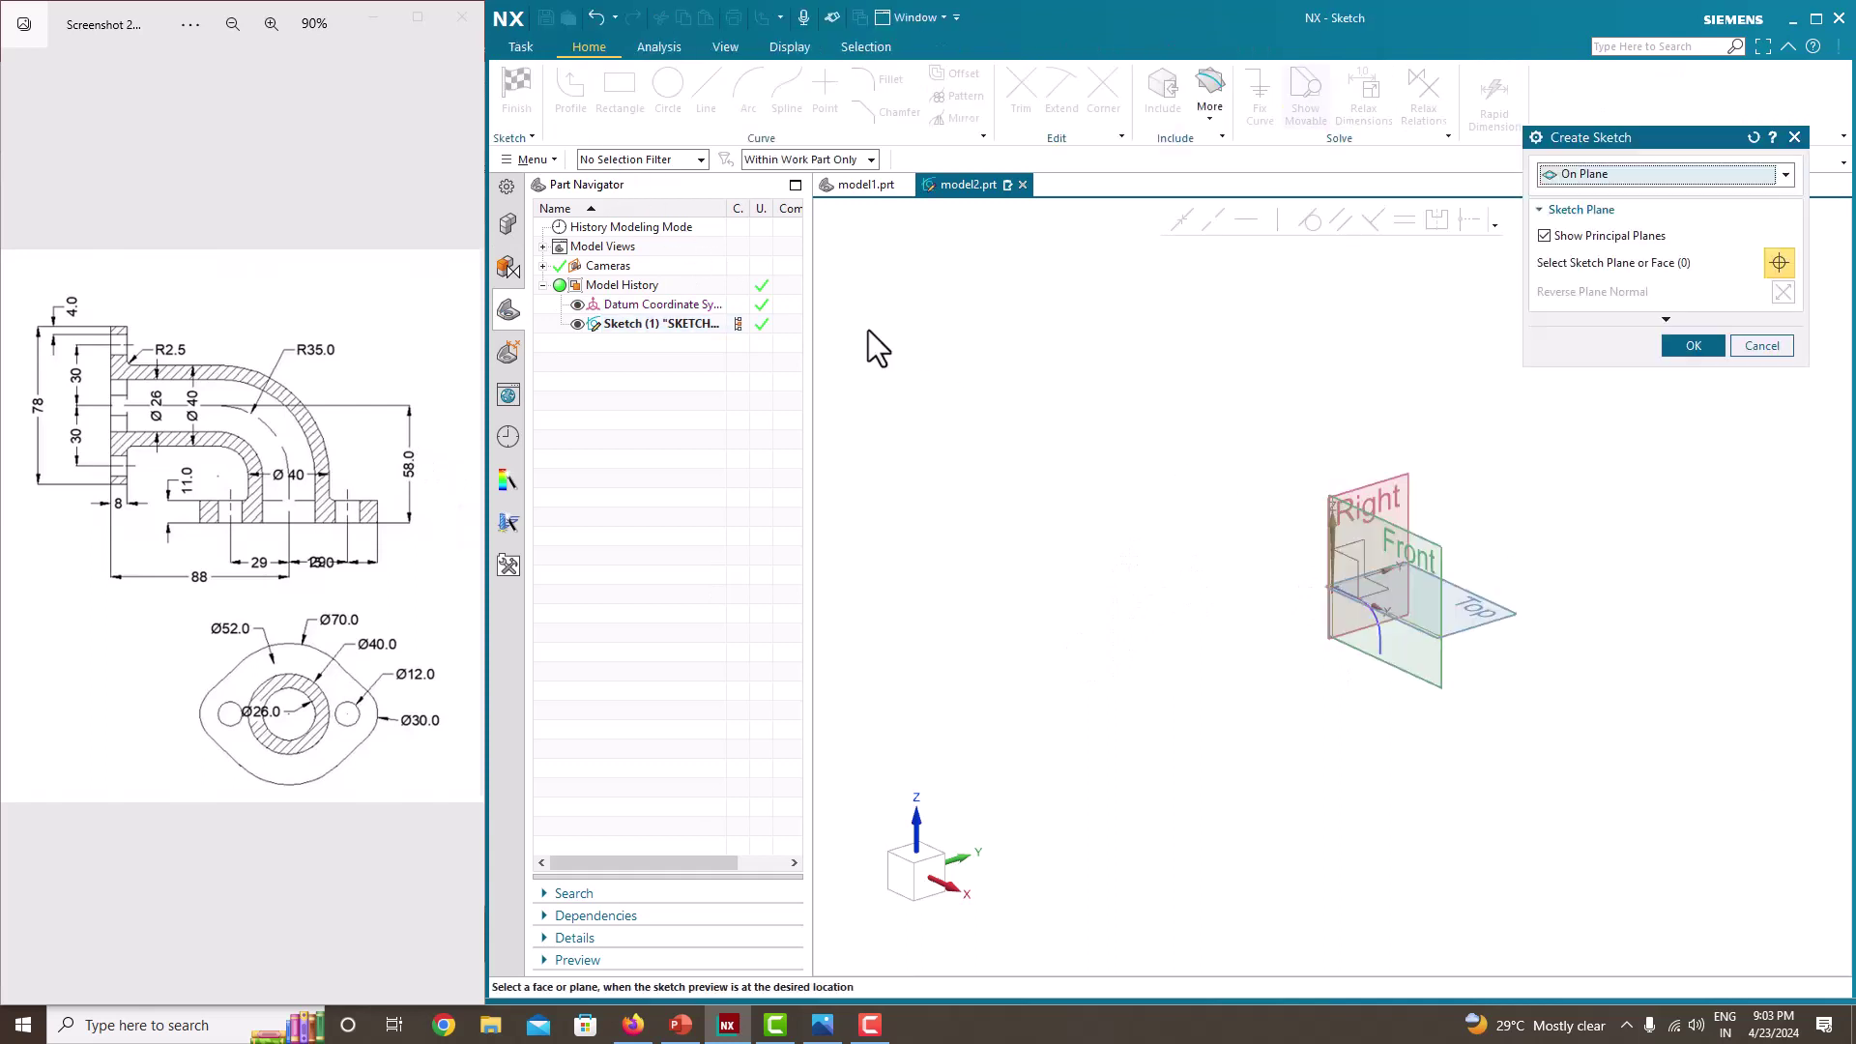
pyautogui.click(1617, 177)
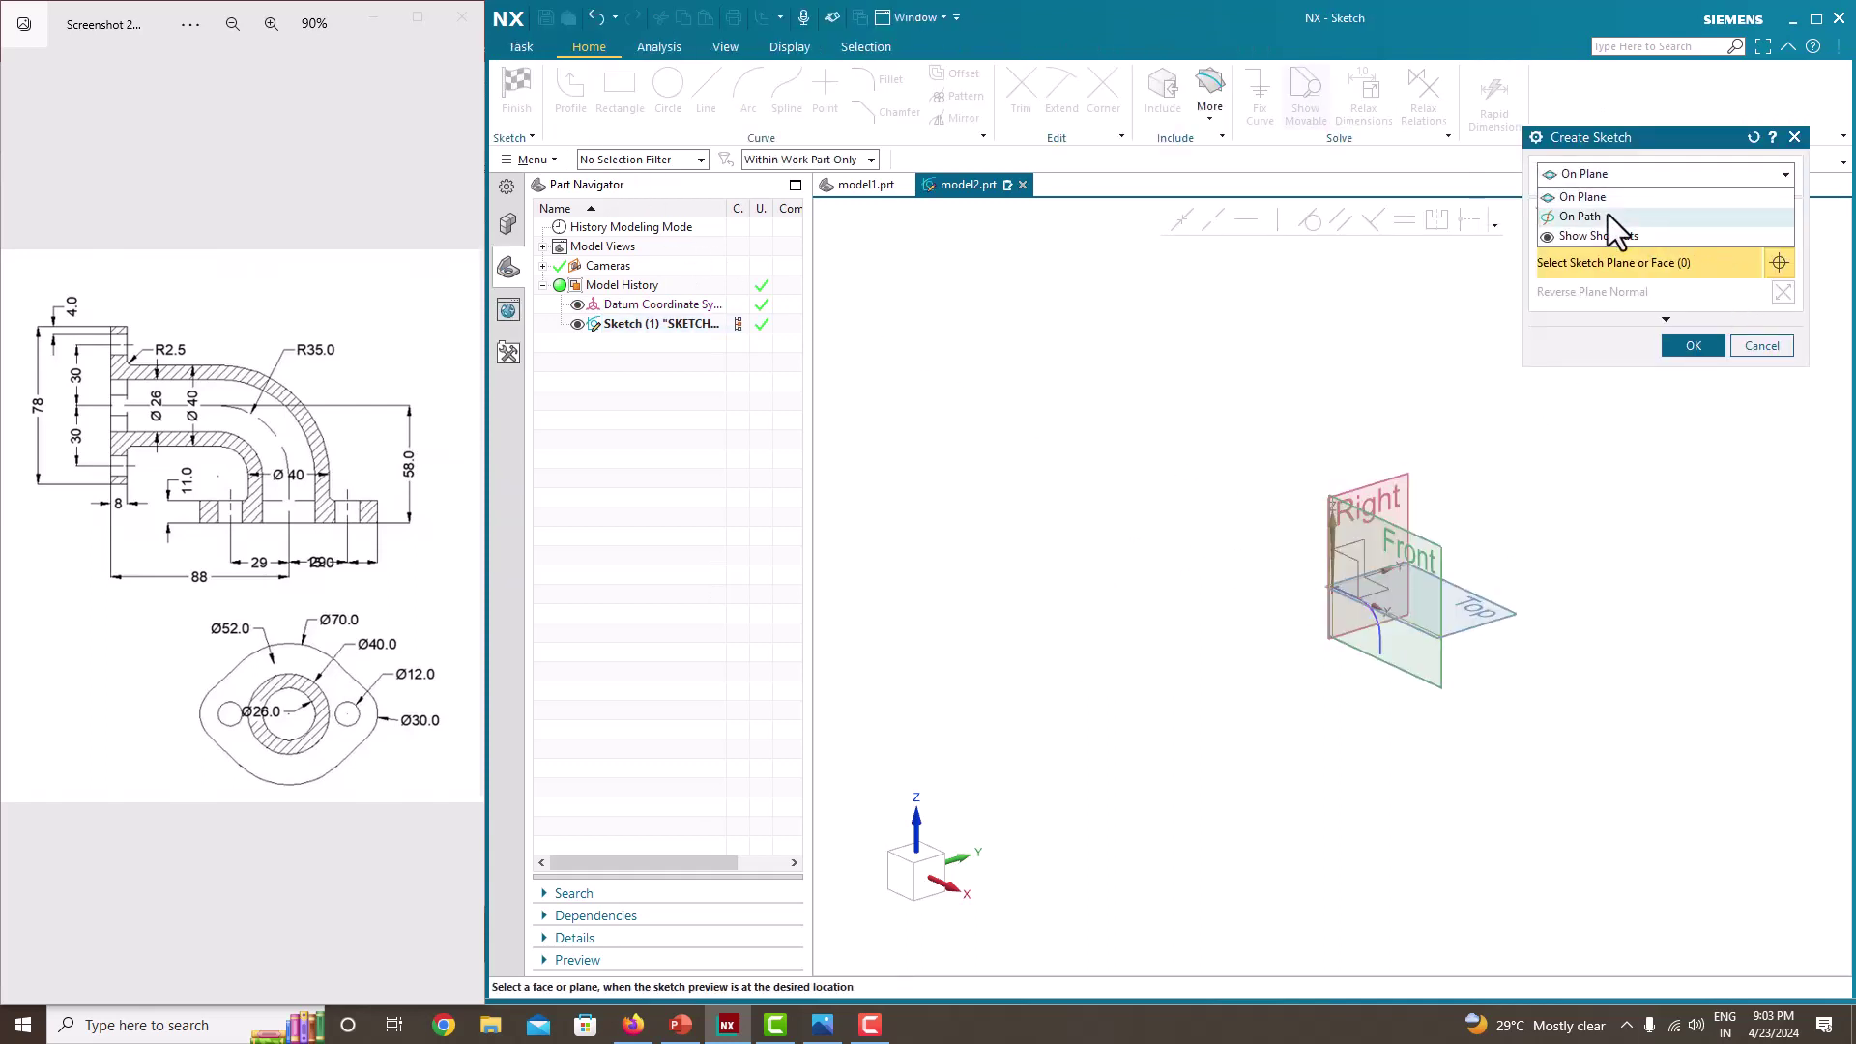
pyautogui.click(1609, 213)
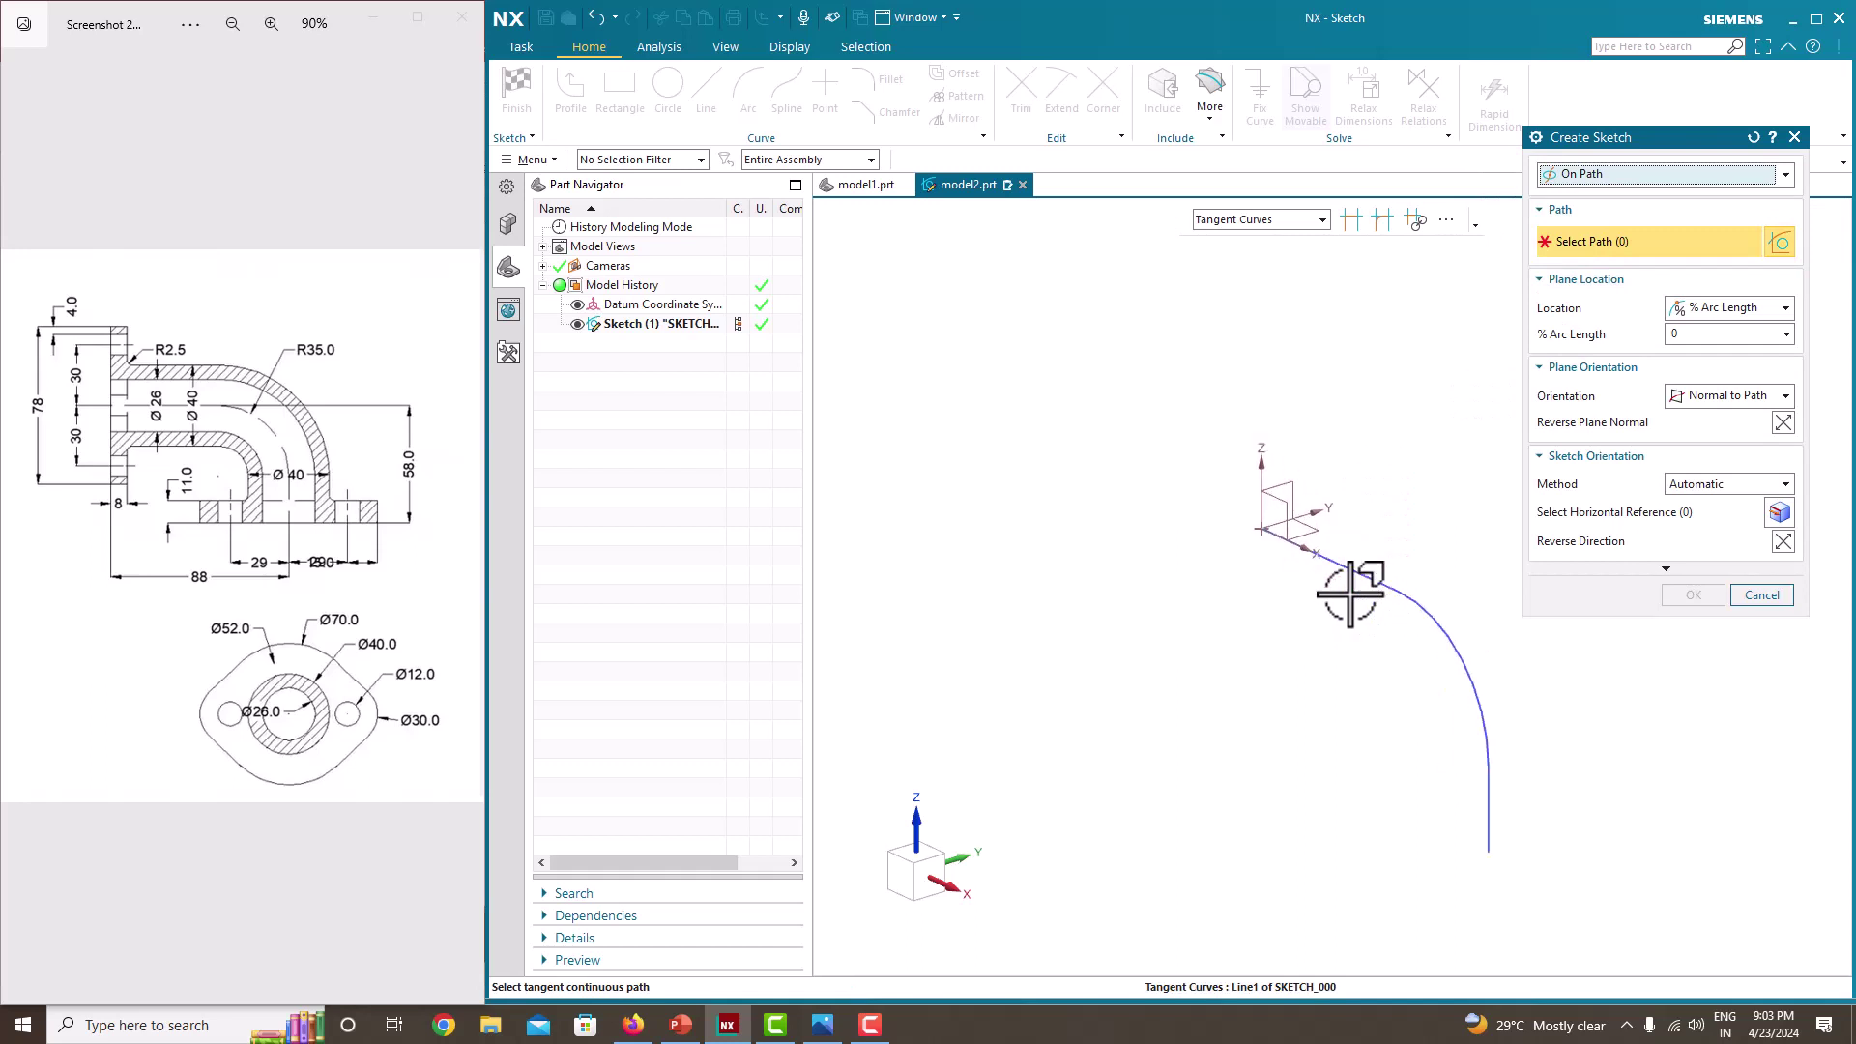
pyautogui.click(1330, 563)
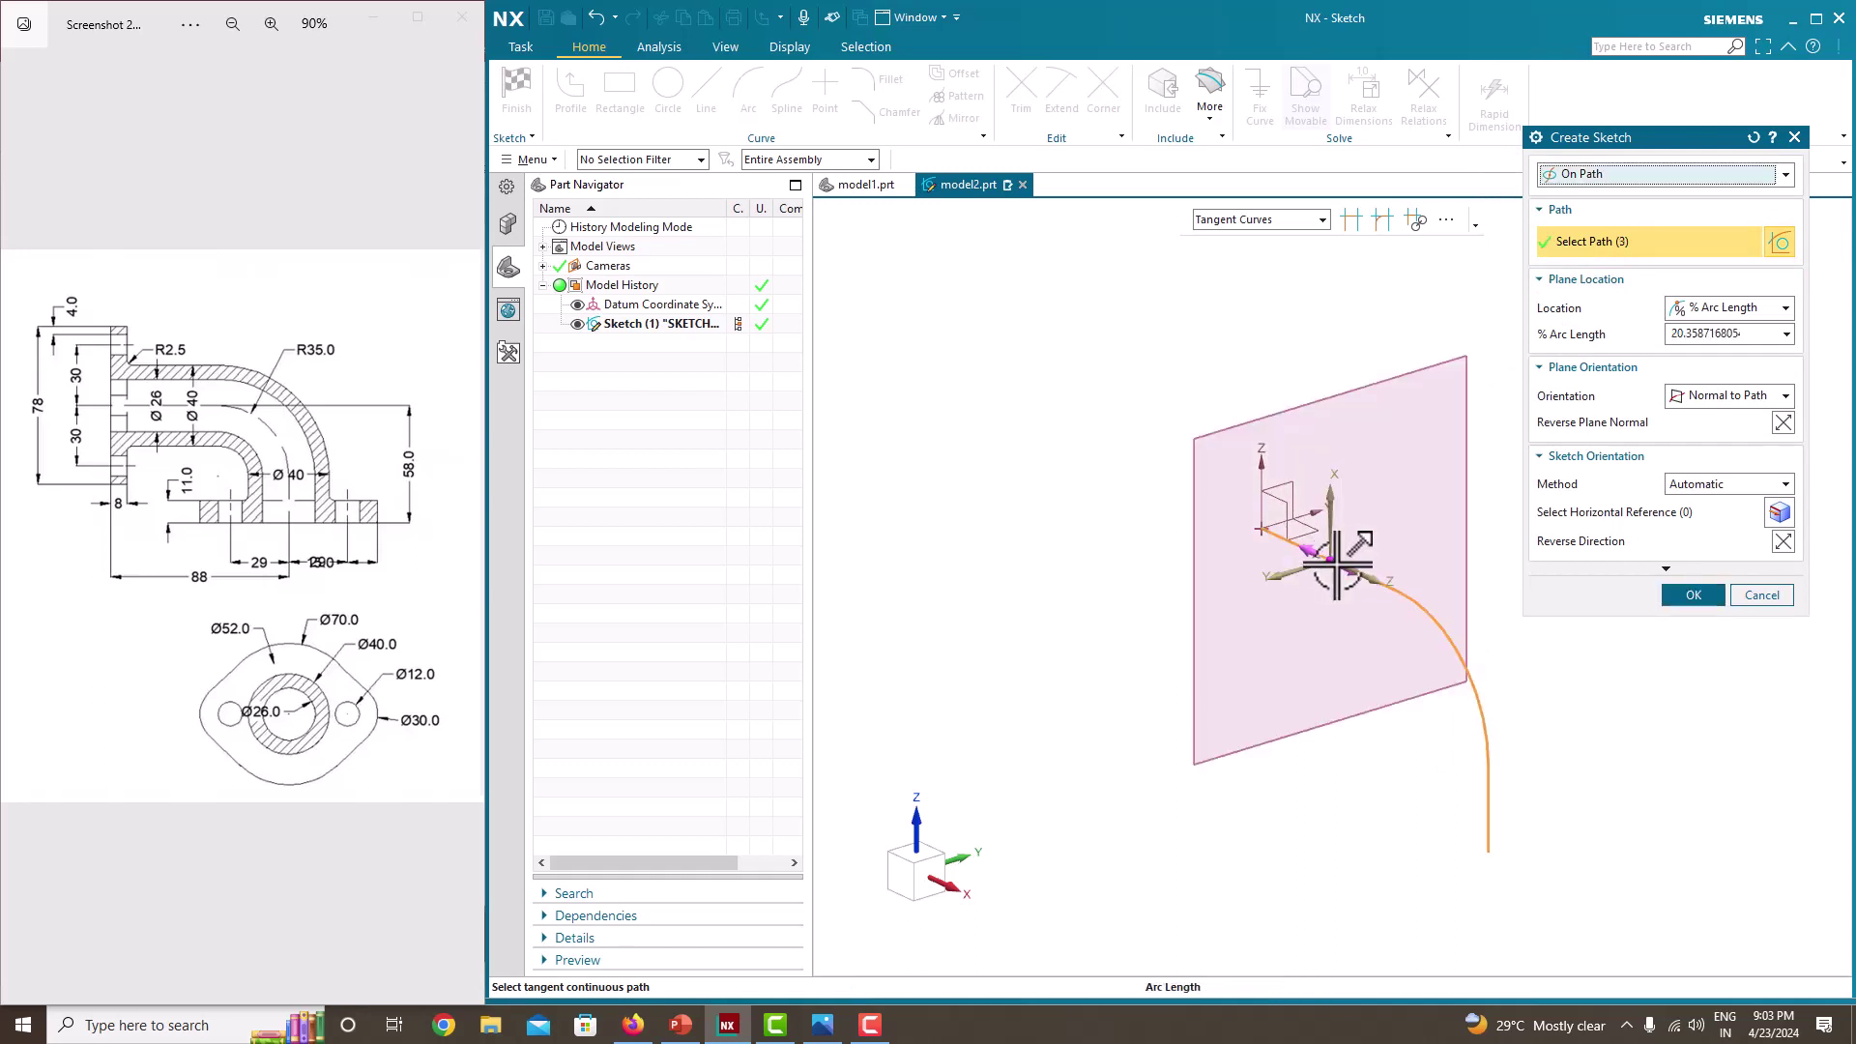
pyautogui.moveTo(1330, 562); pyautogui.dragTo(1261, 530)
pyautogui.click(1676, 588)
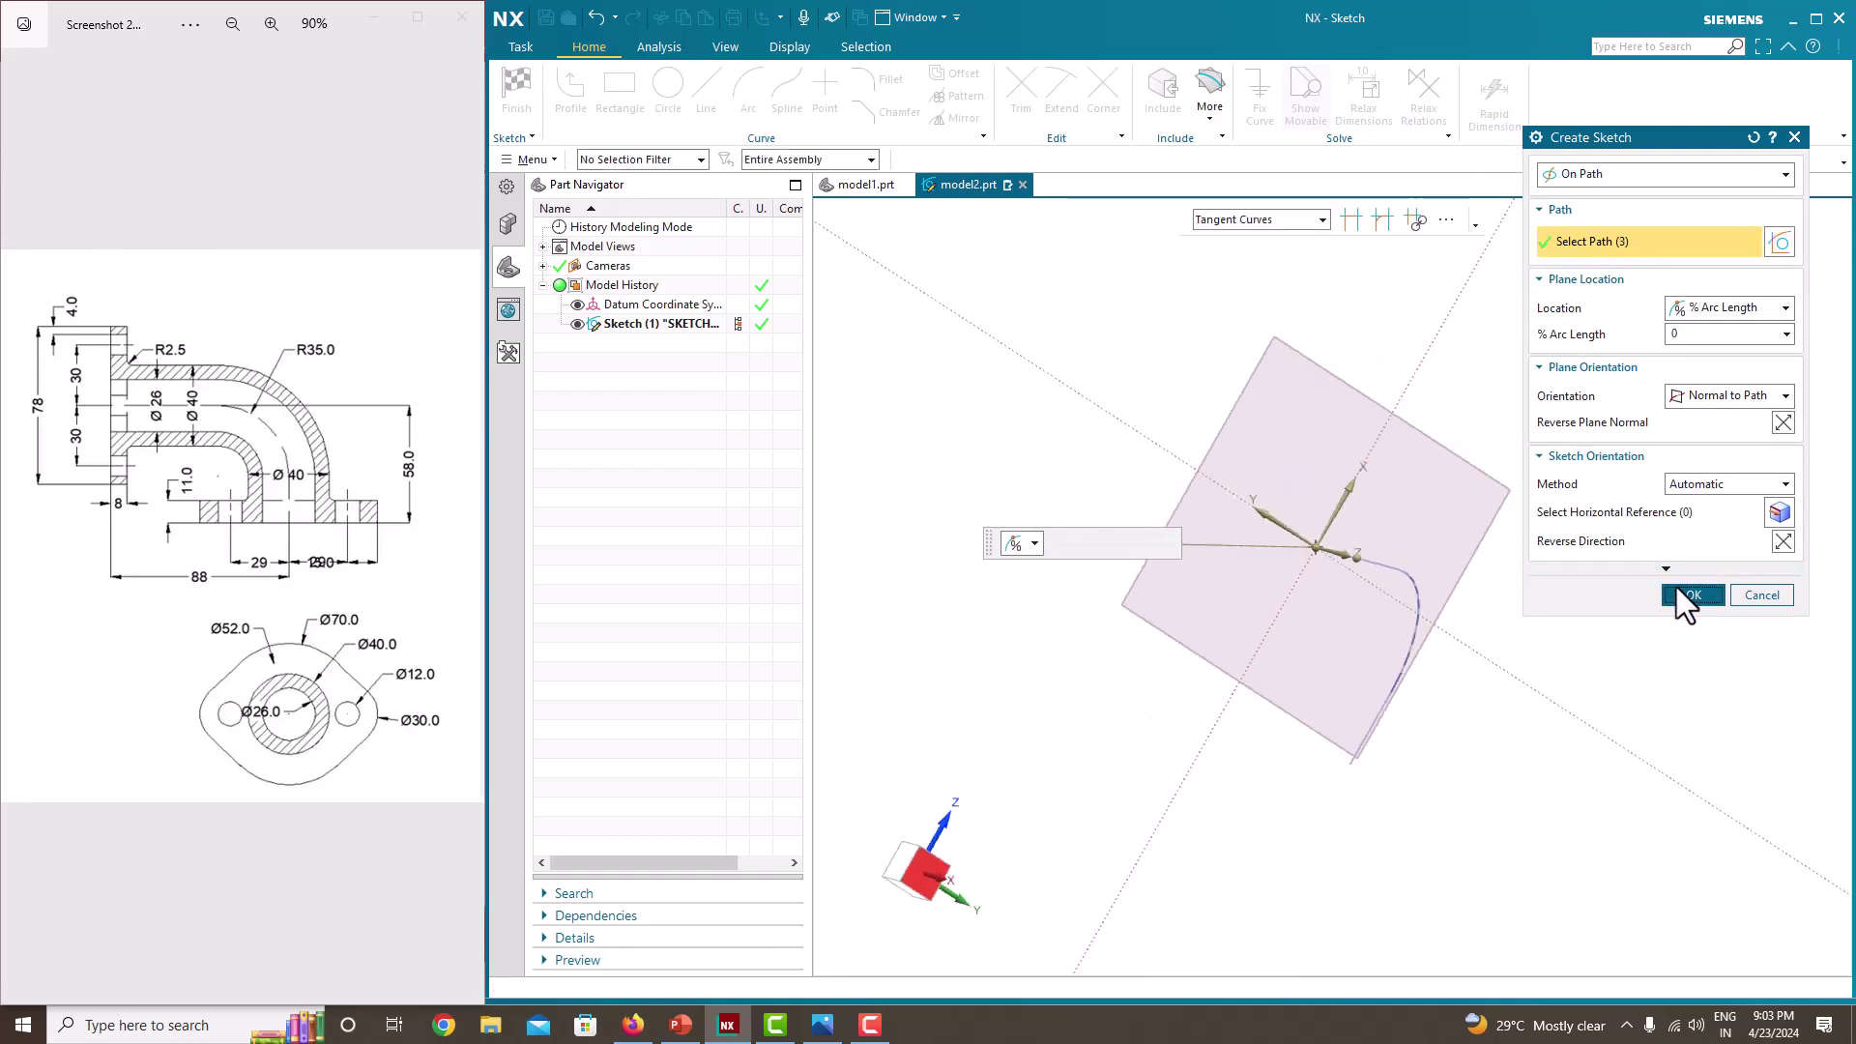
# - Draw a circle about 39 mm in diameter centred on the sketch origin at the start of the path
pyautogui.click(668, 97)
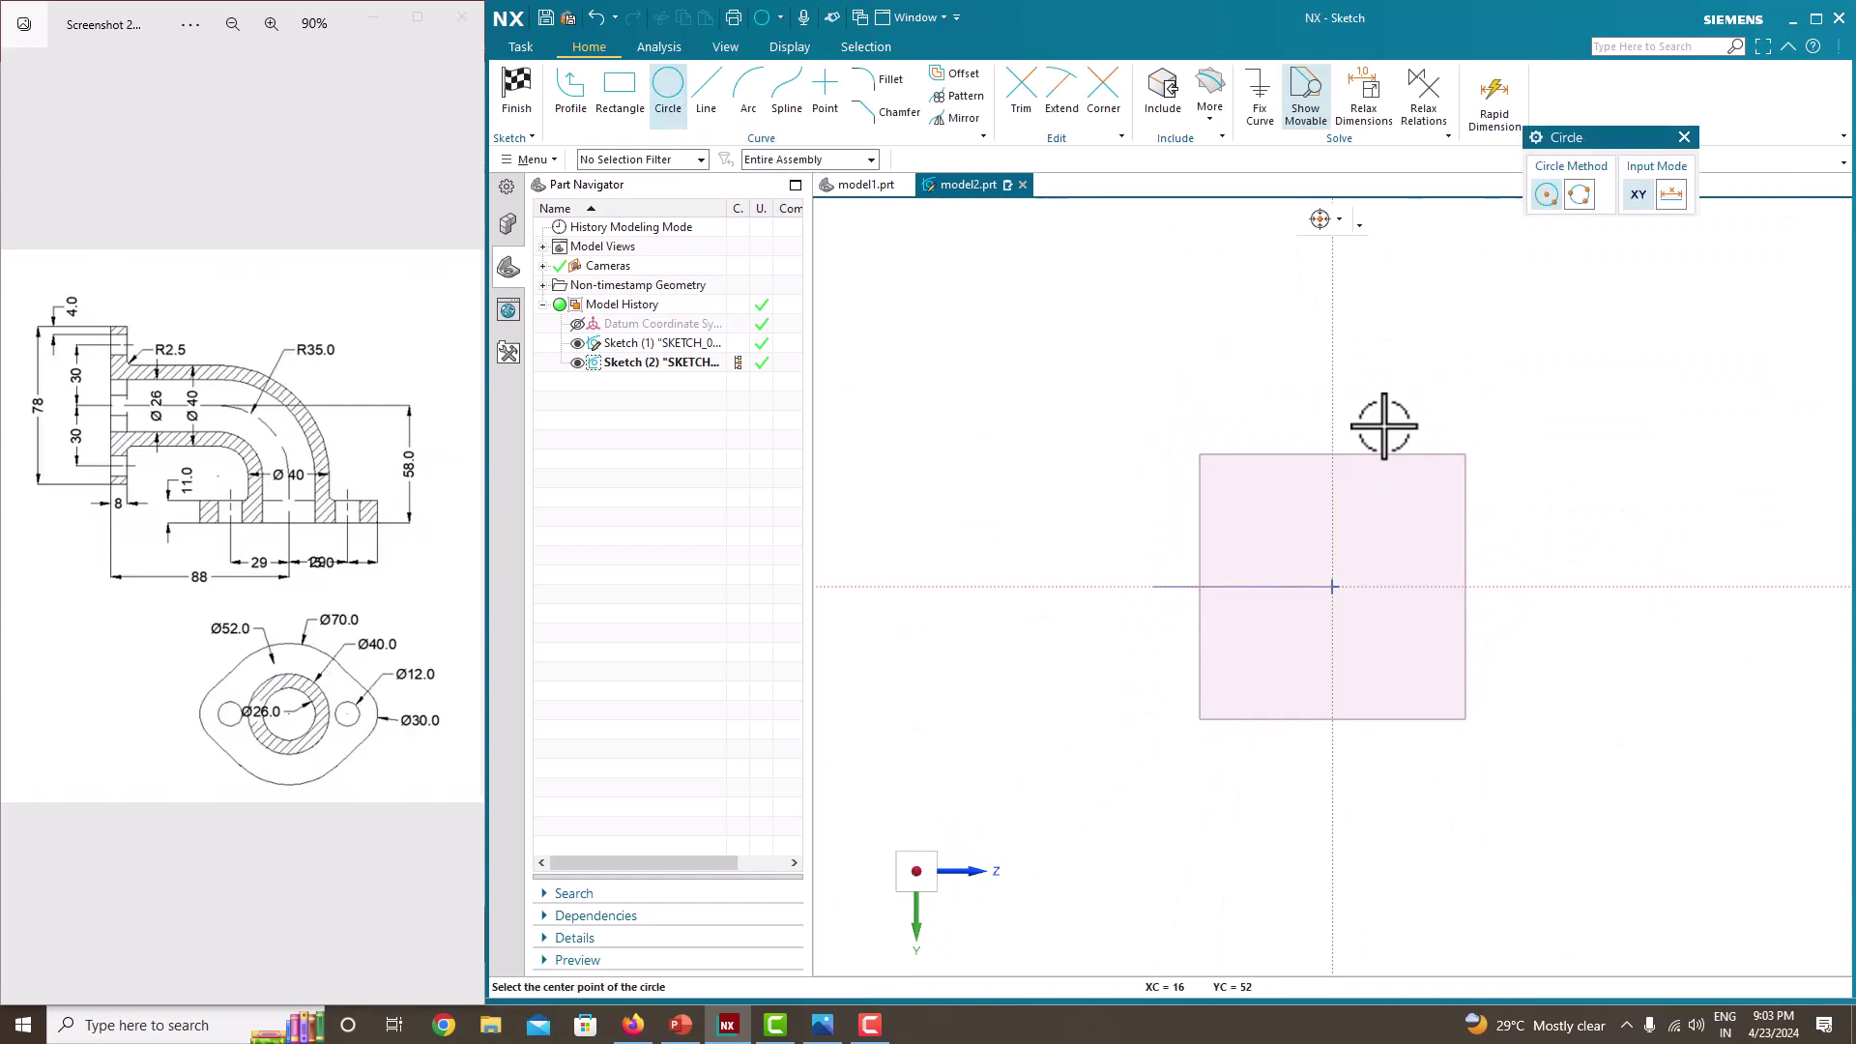
pyautogui.click(1333, 585)
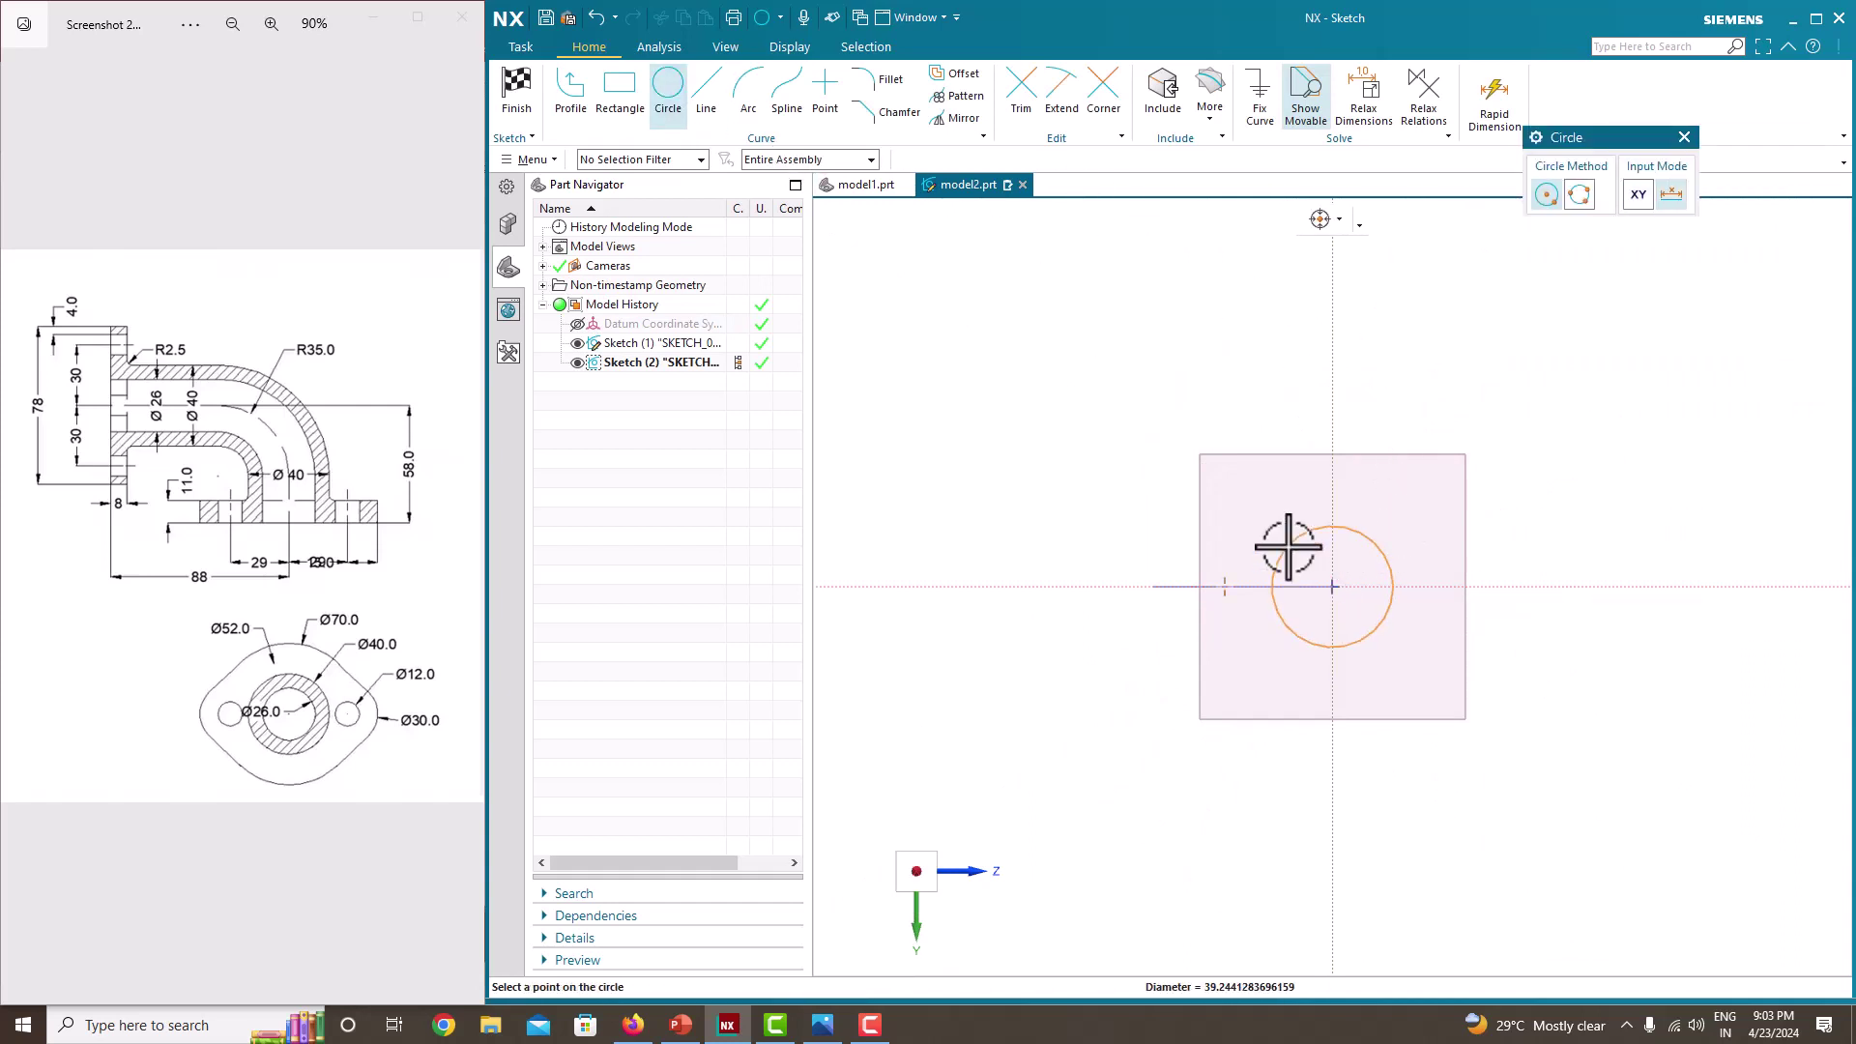
pyautogui.click(1293, 542)
pyautogui.press('Escape')
# - Set the circle's diameter to 40 mm without scaling the entire sketch, and finish the sketch
pyautogui.click(1332, 527)
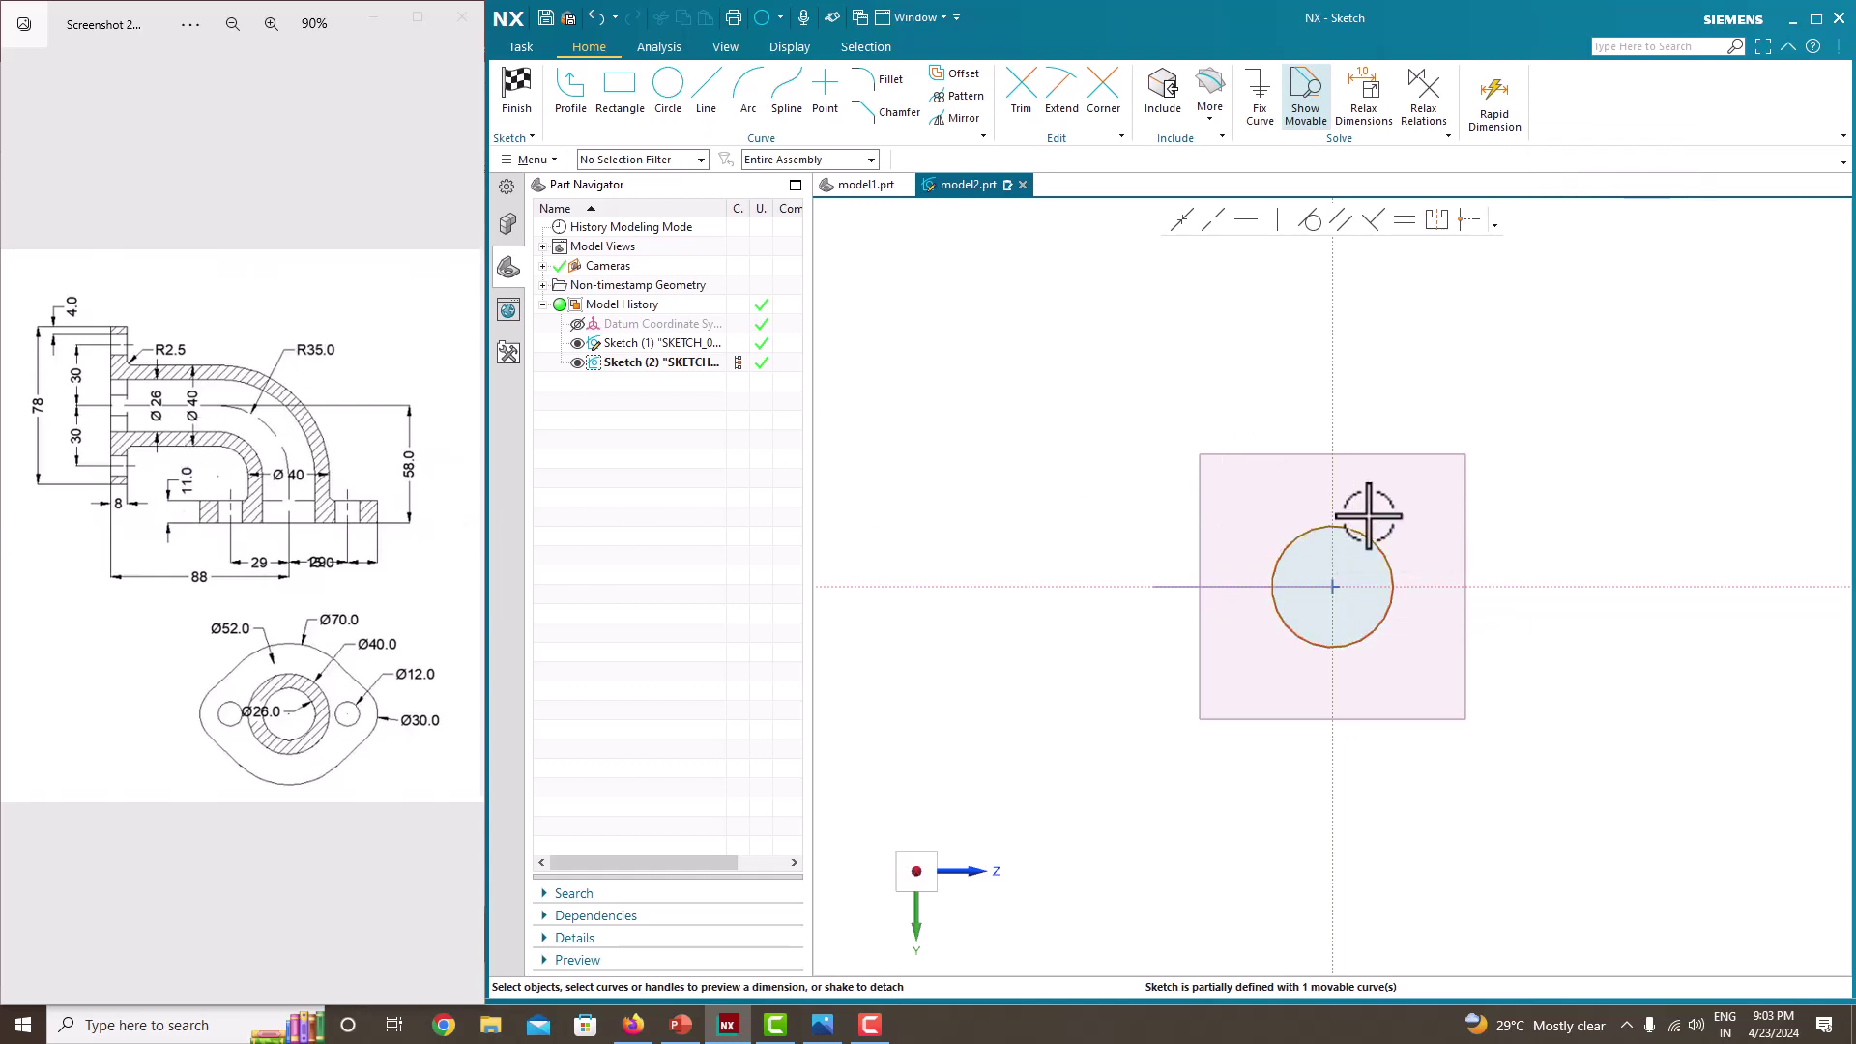
pyautogui.click(1318, 528)
pyautogui.click(1438, 526)
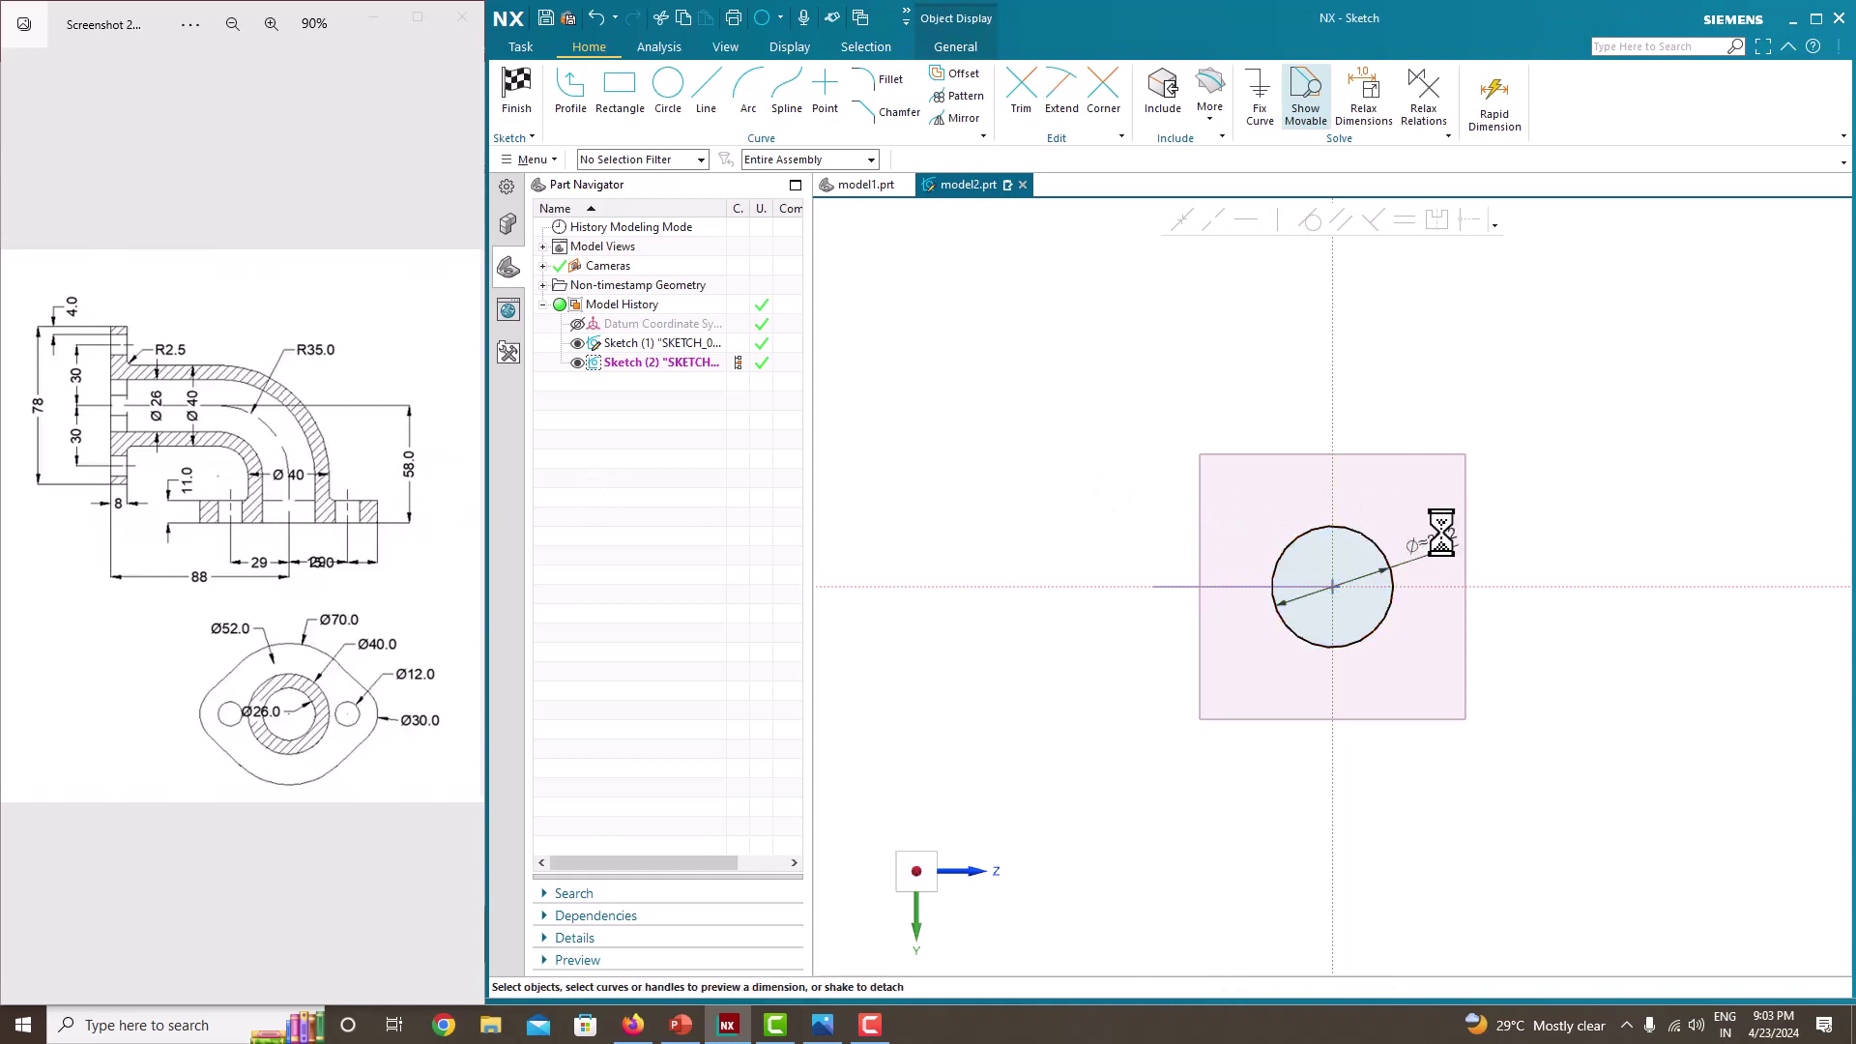
pyautogui.press('Return')
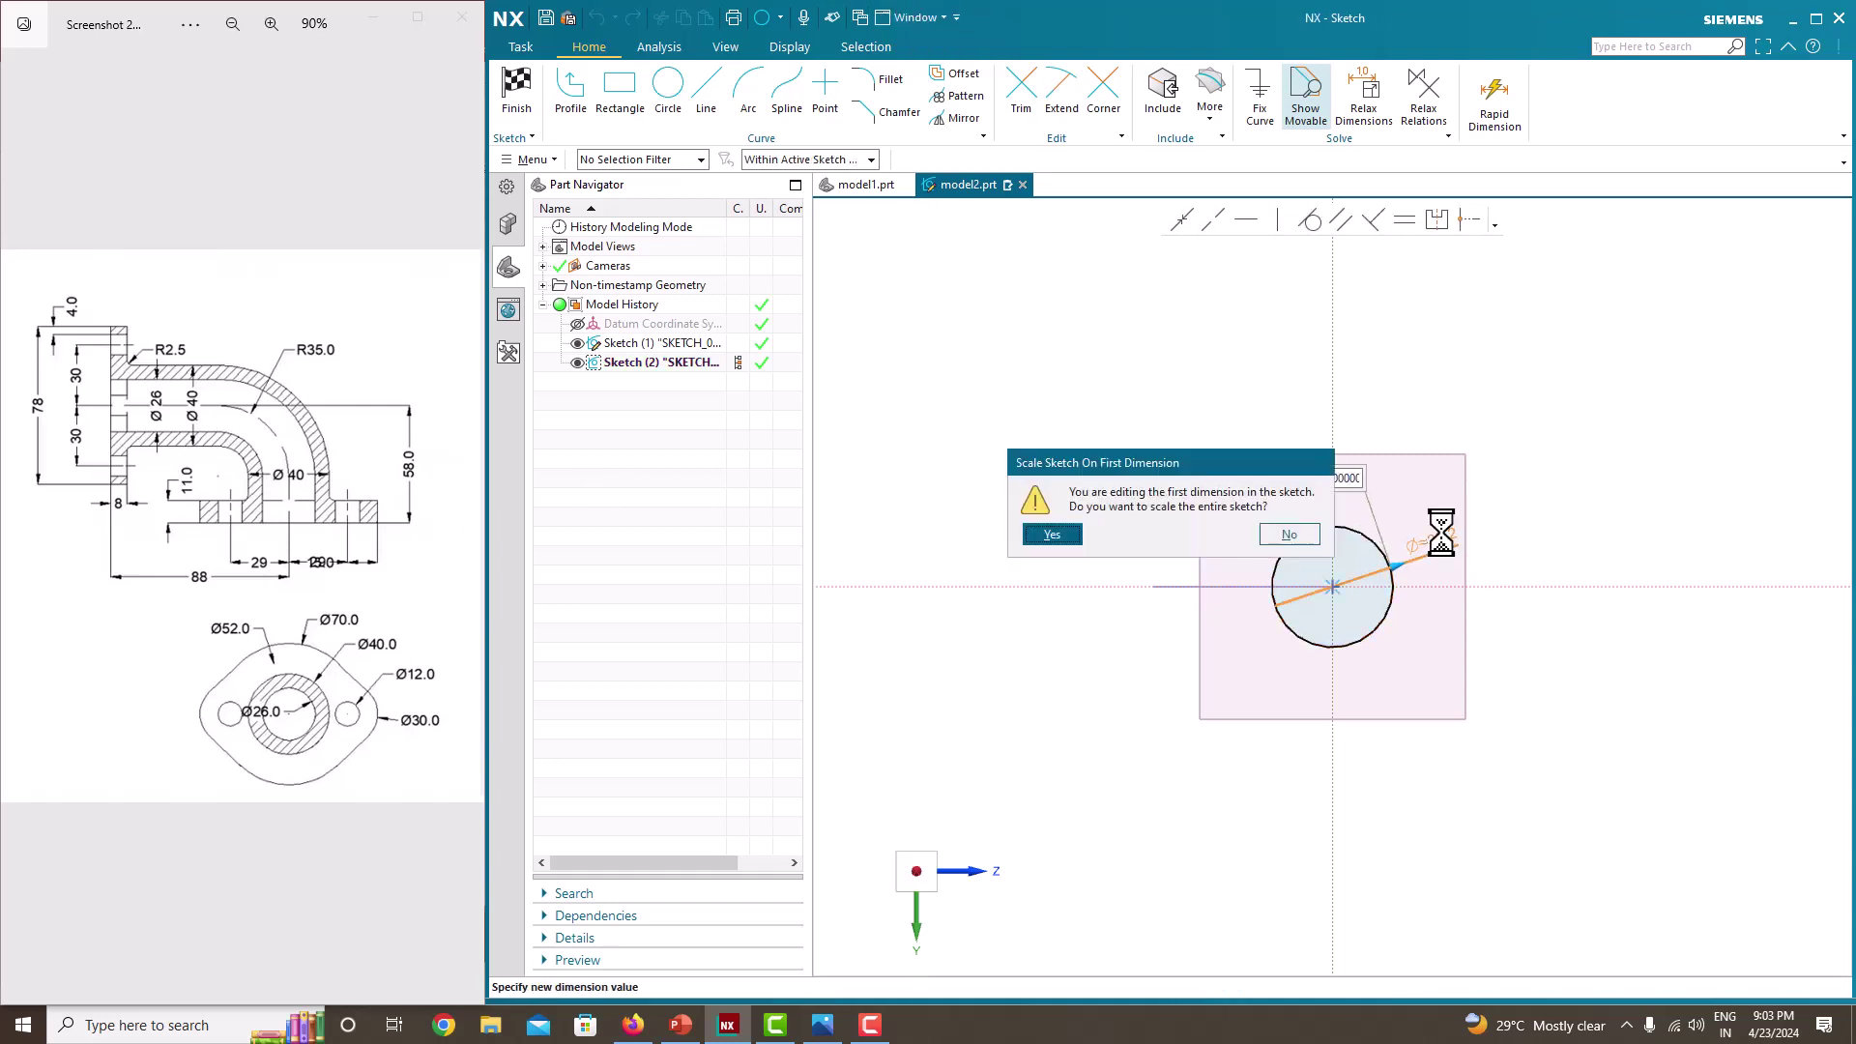
pyautogui.click(1289, 534)
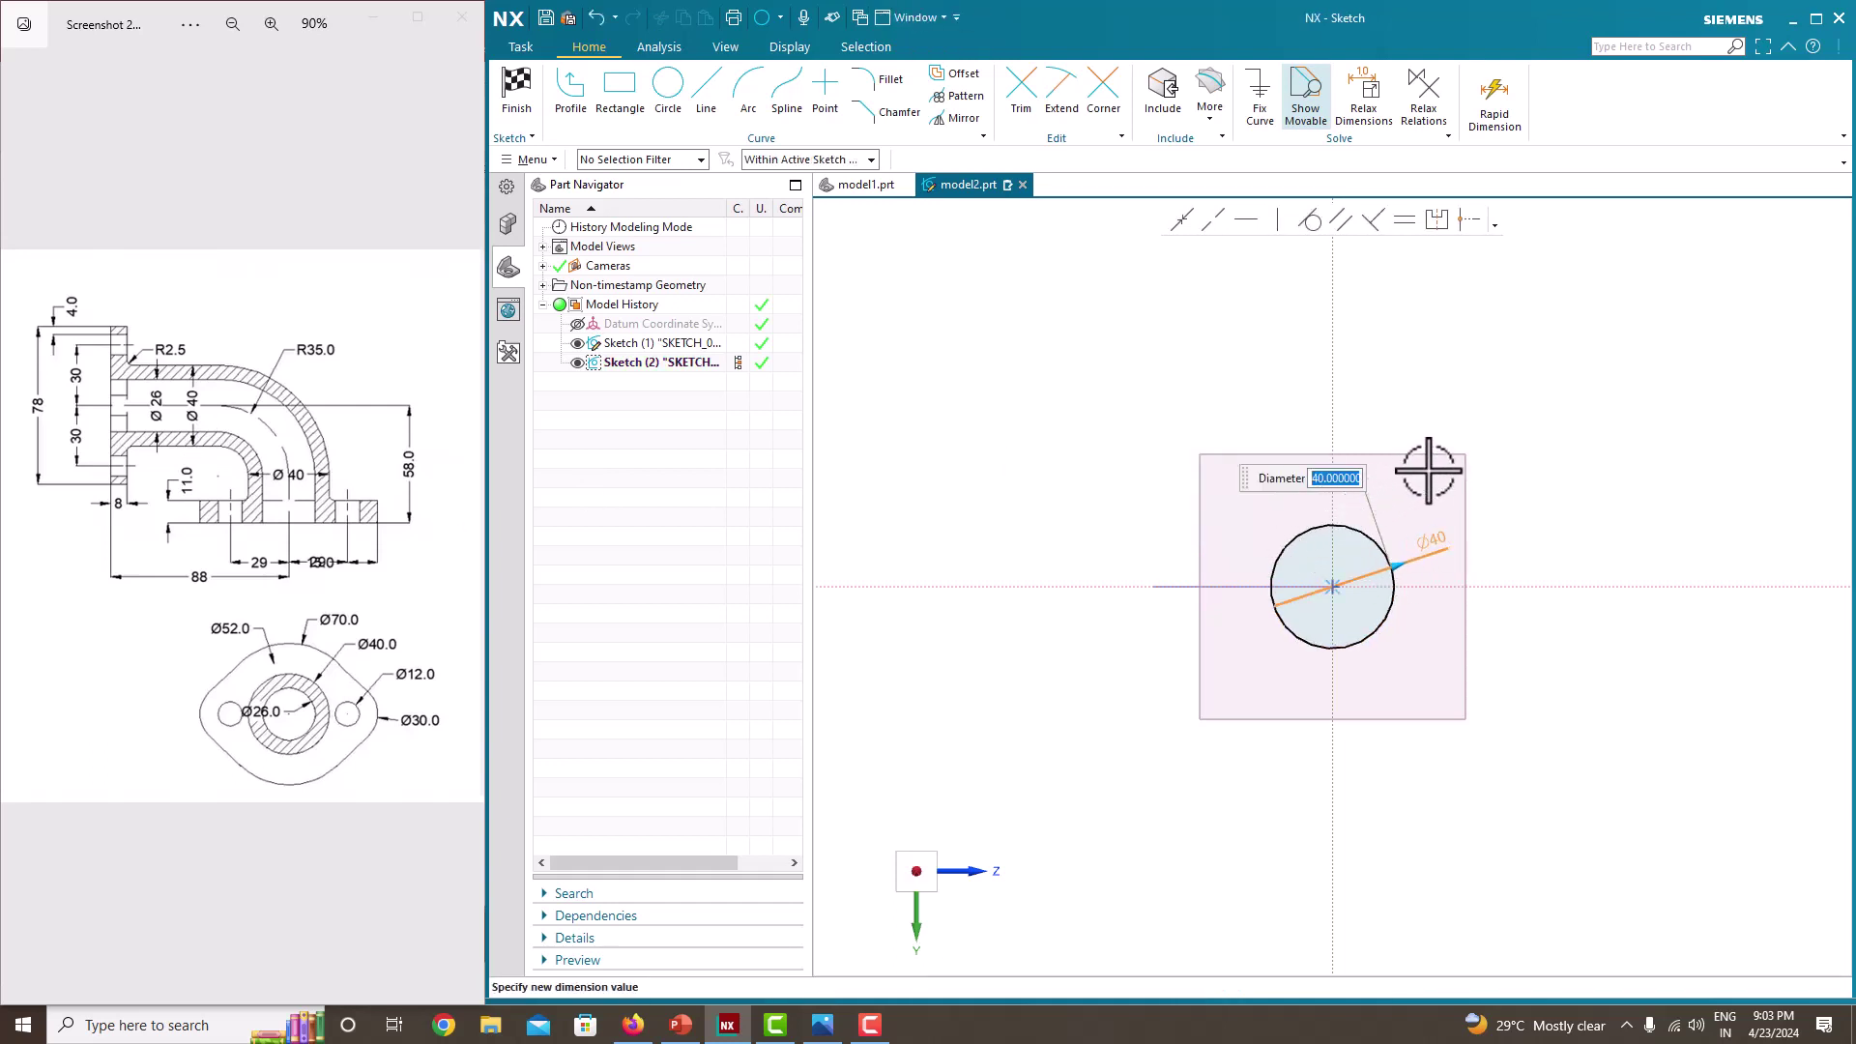
pyautogui.rightClick(1367, 385)
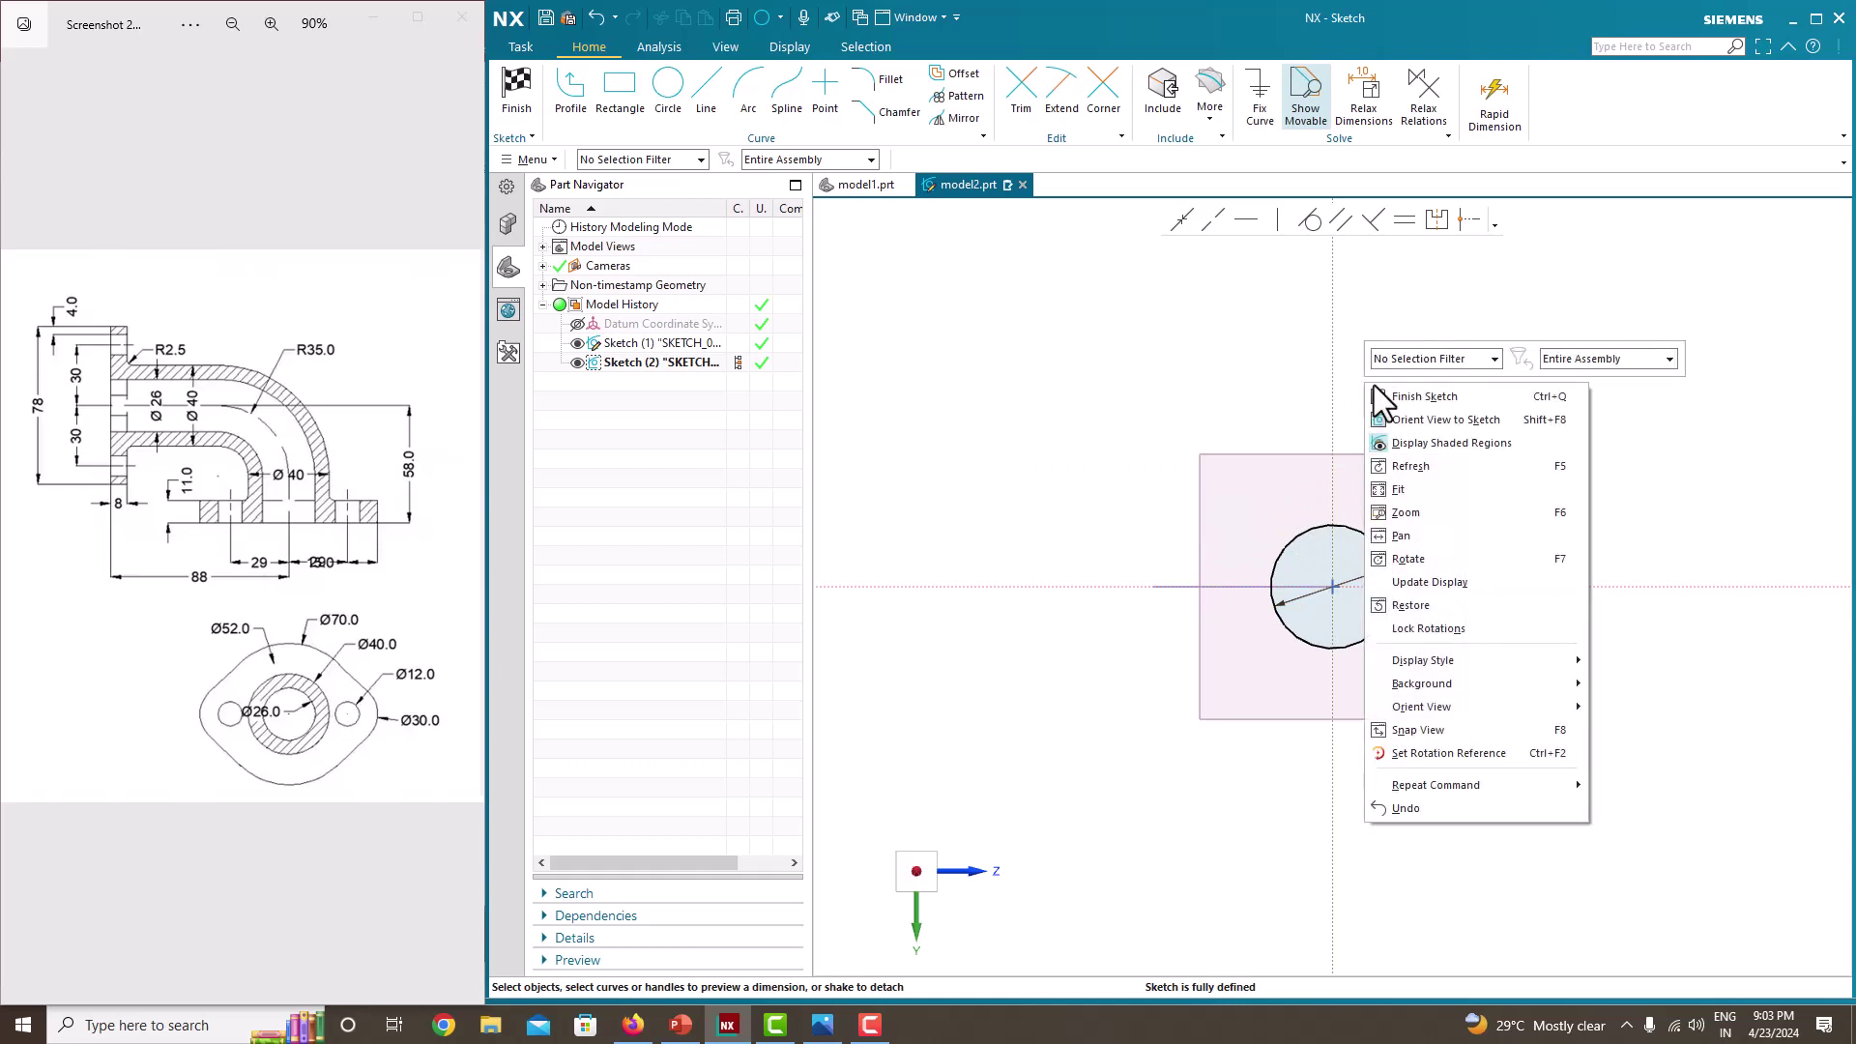
pyautogui.click(1384, 392)
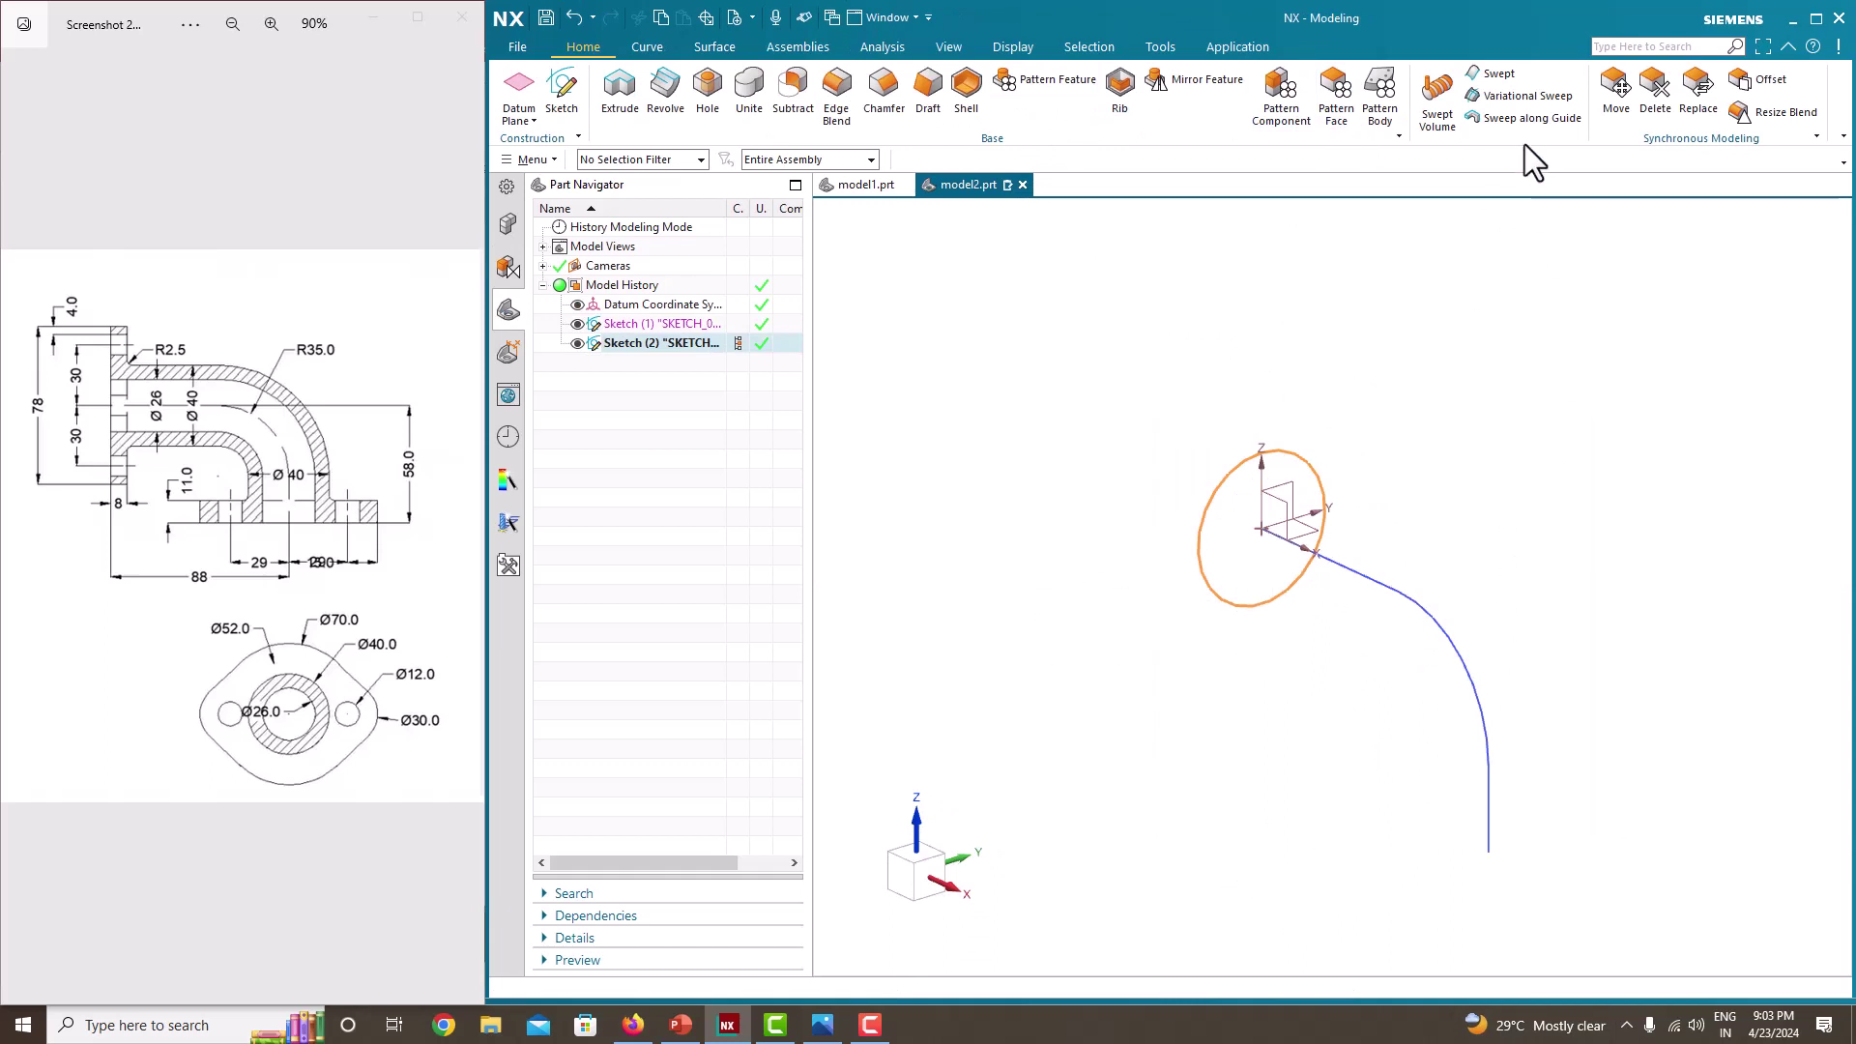
# - Sweep the 40 mm circle along the centreline path as a solid with Sweep Along Guide, using zero offsets and no Boolean
pyautogui.click(509, 160)
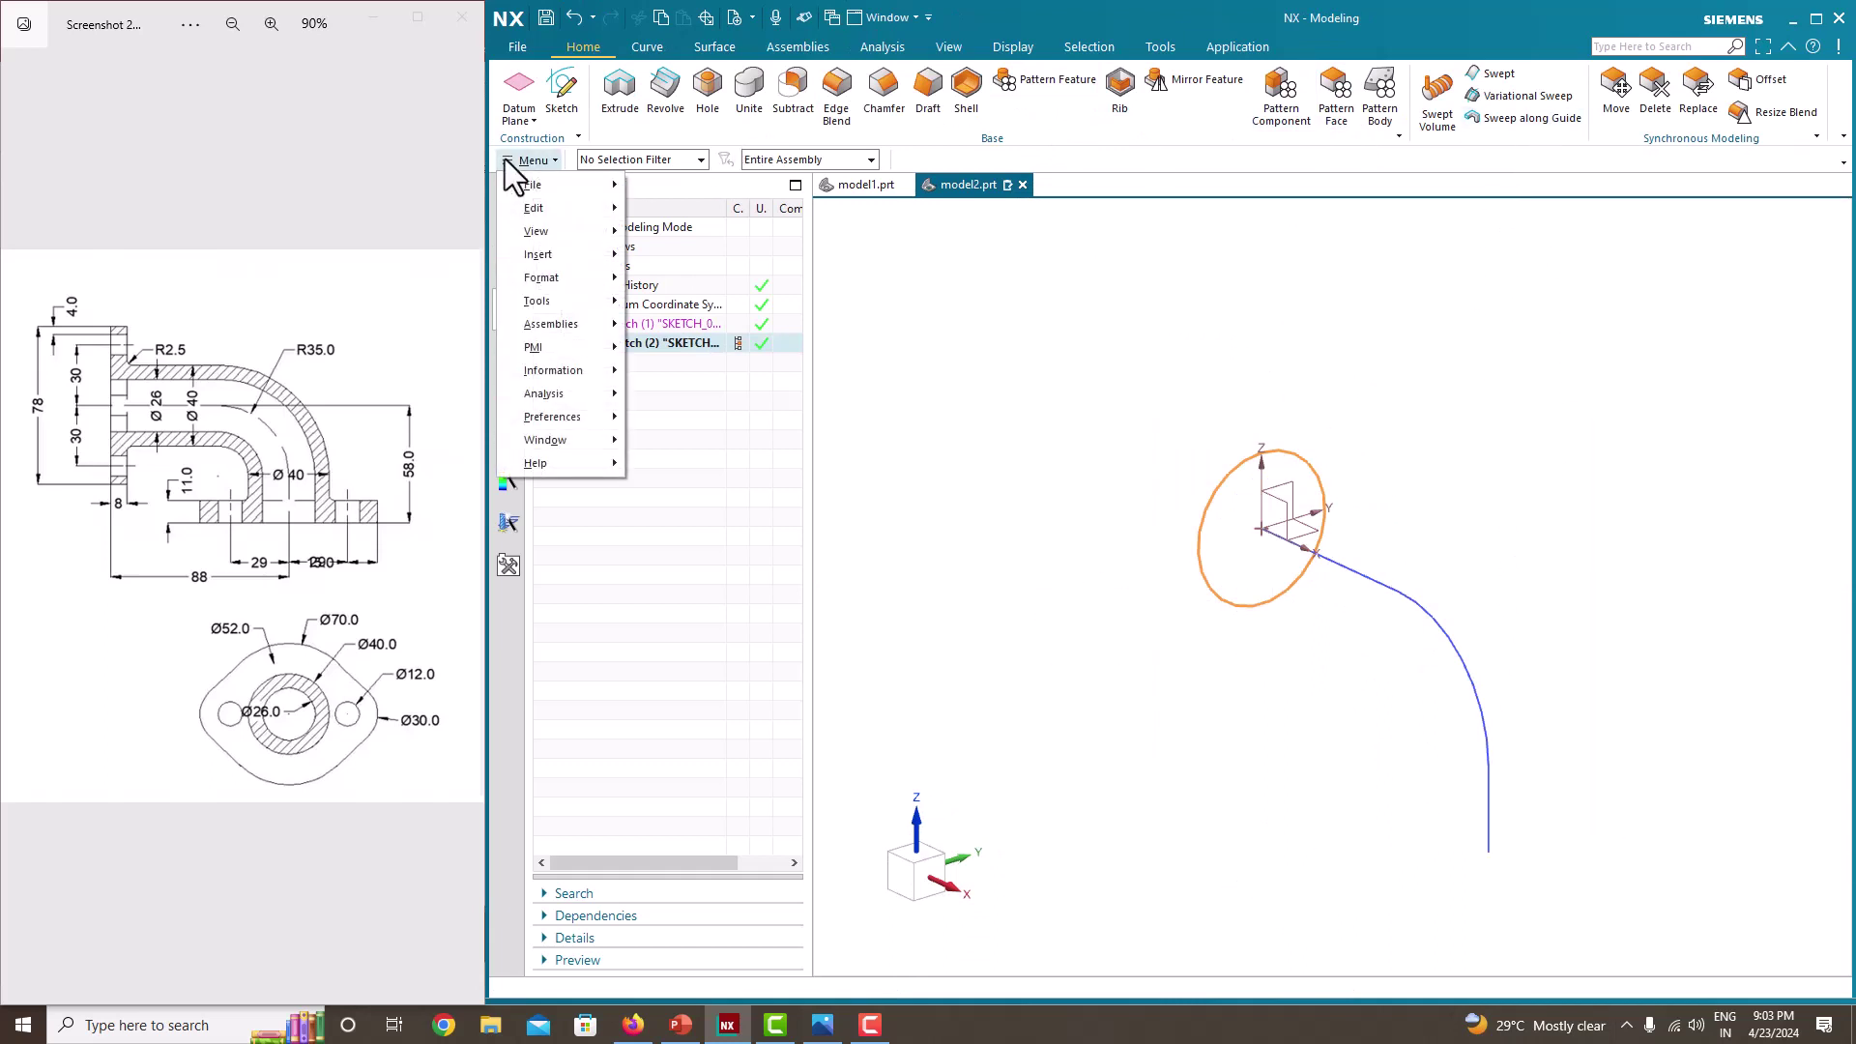
pyautogui.moveTo(549, 257)
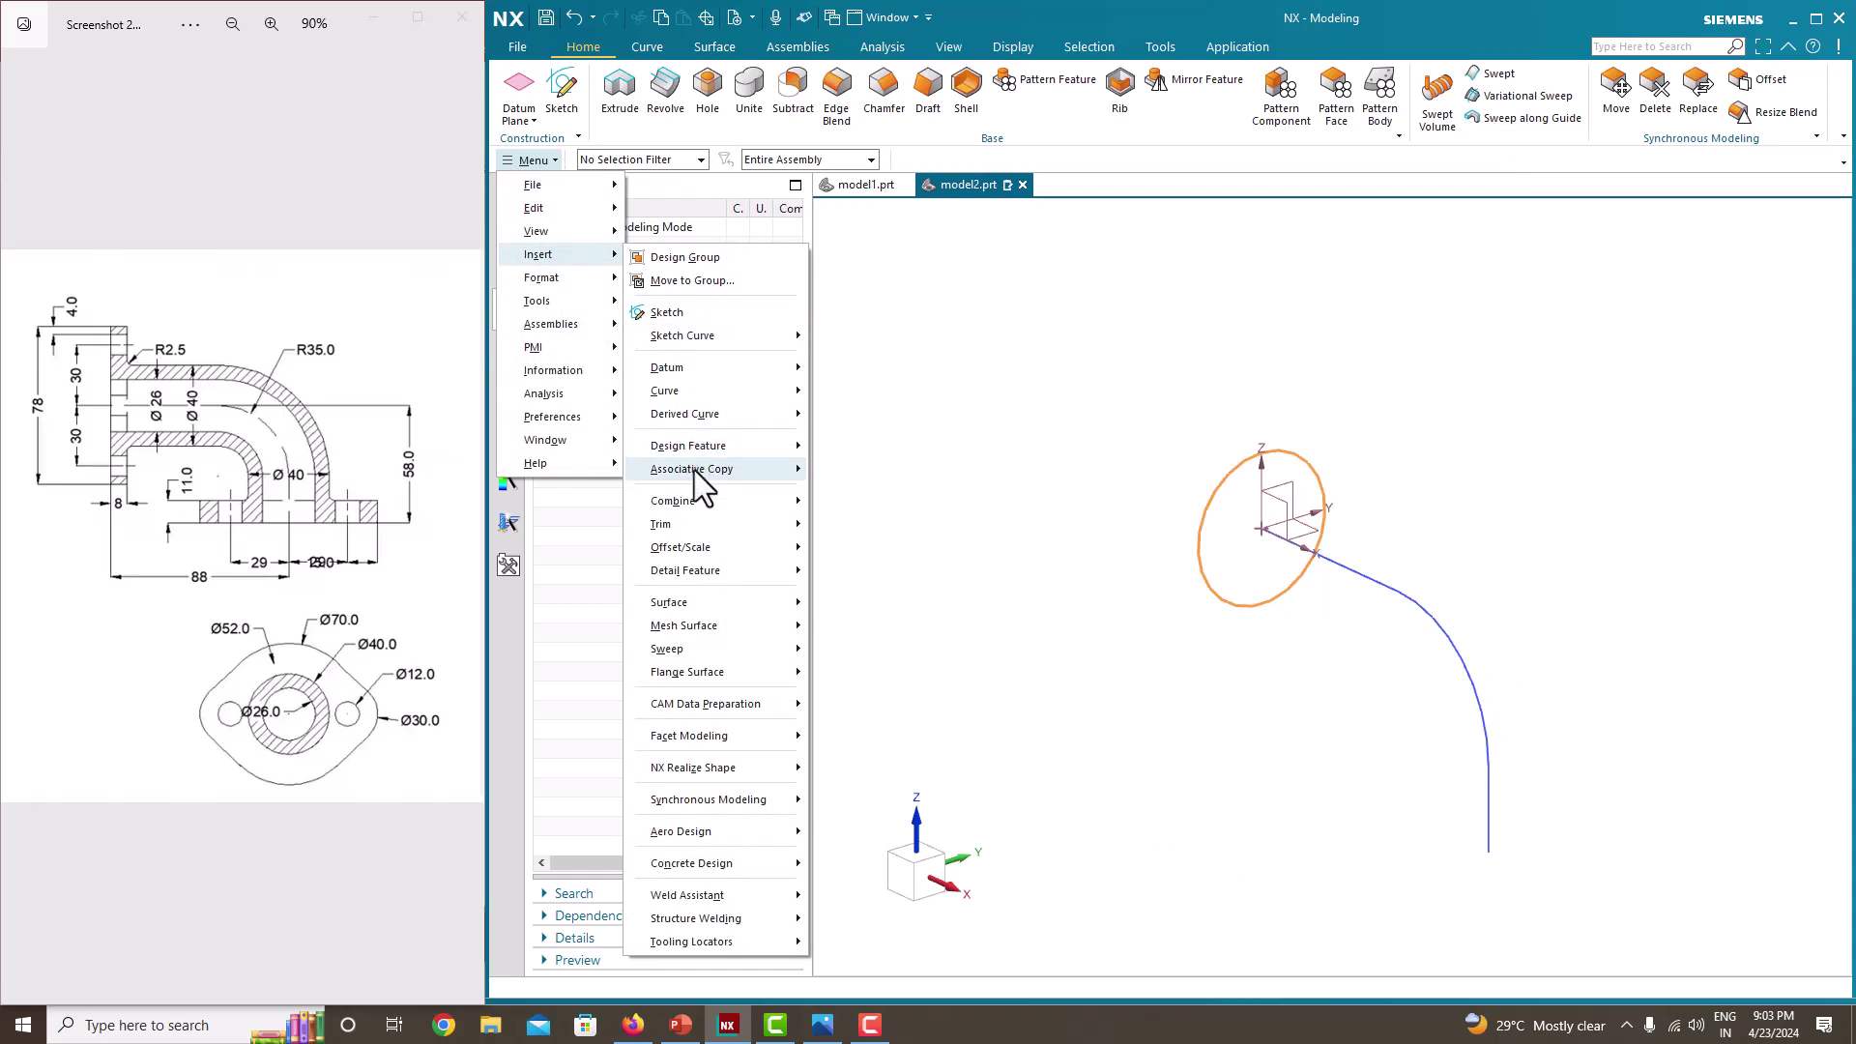
pyautogui.moveTo(694, 473)
pyautogui.moveTo(669, 656)
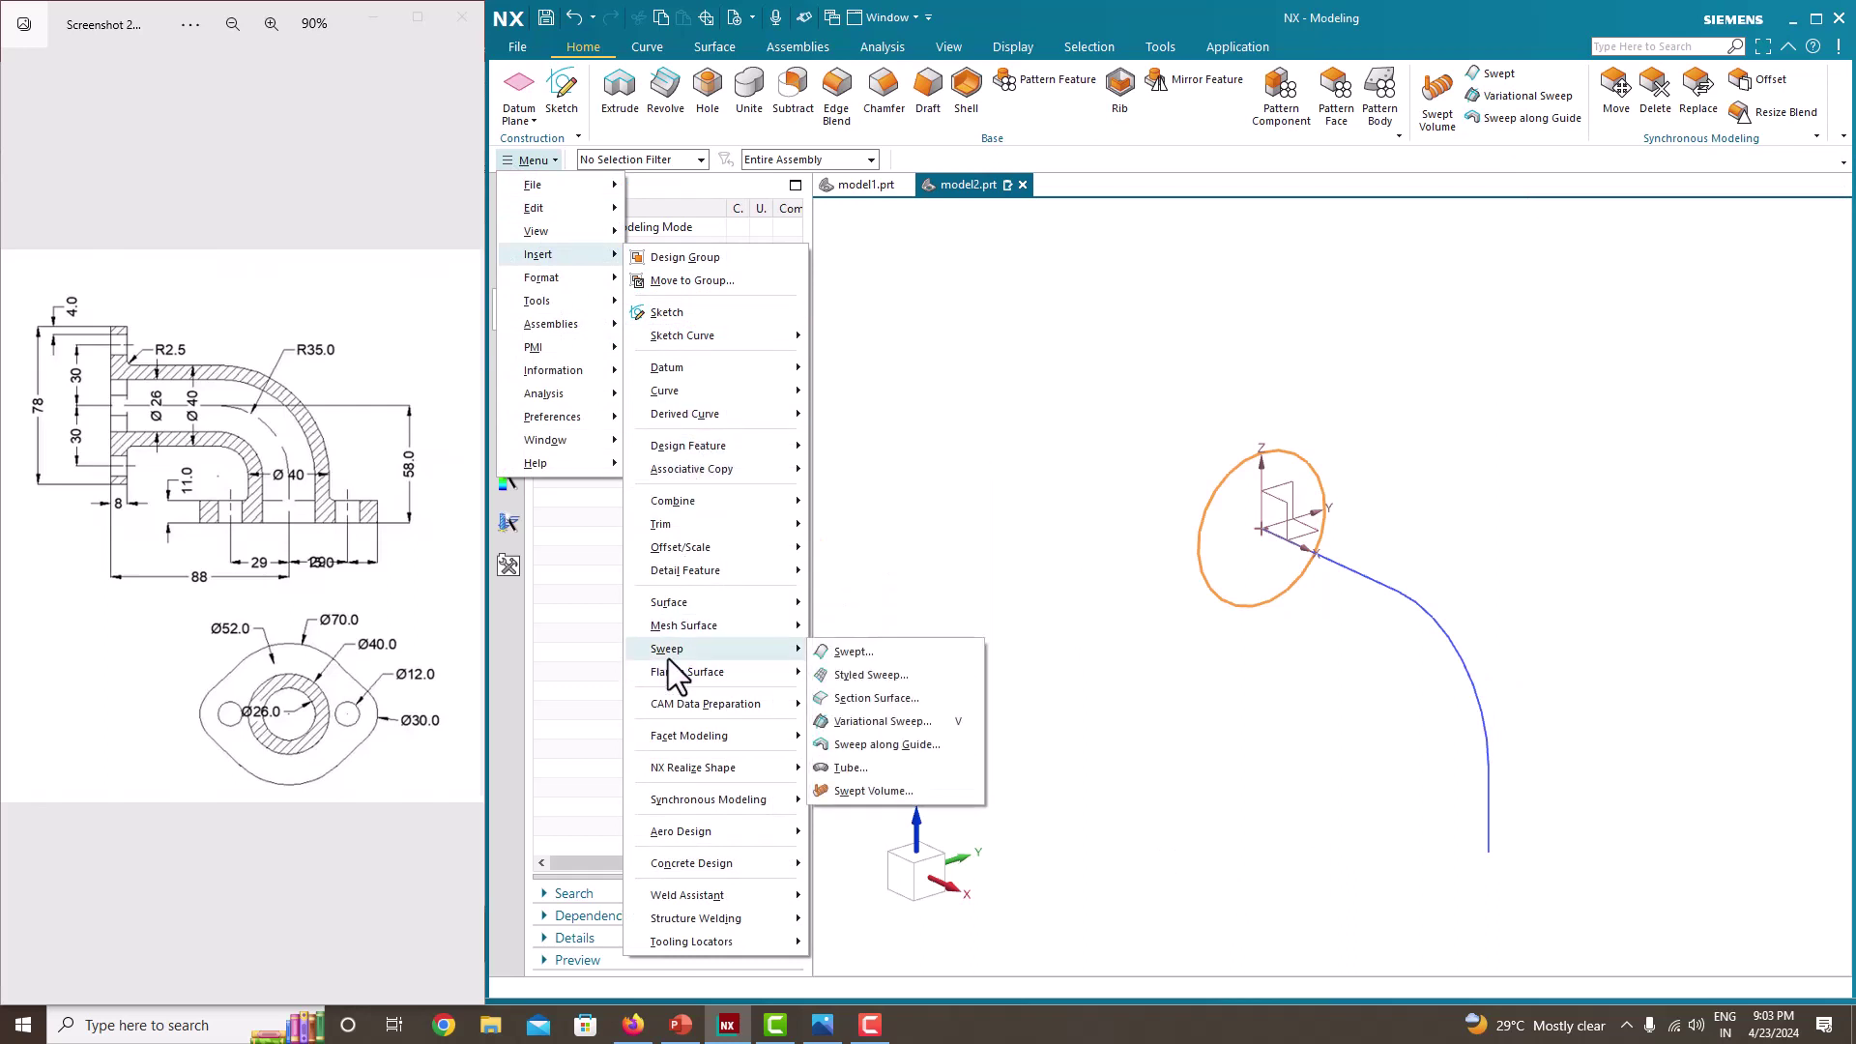
pyautogui.click(889, 745)
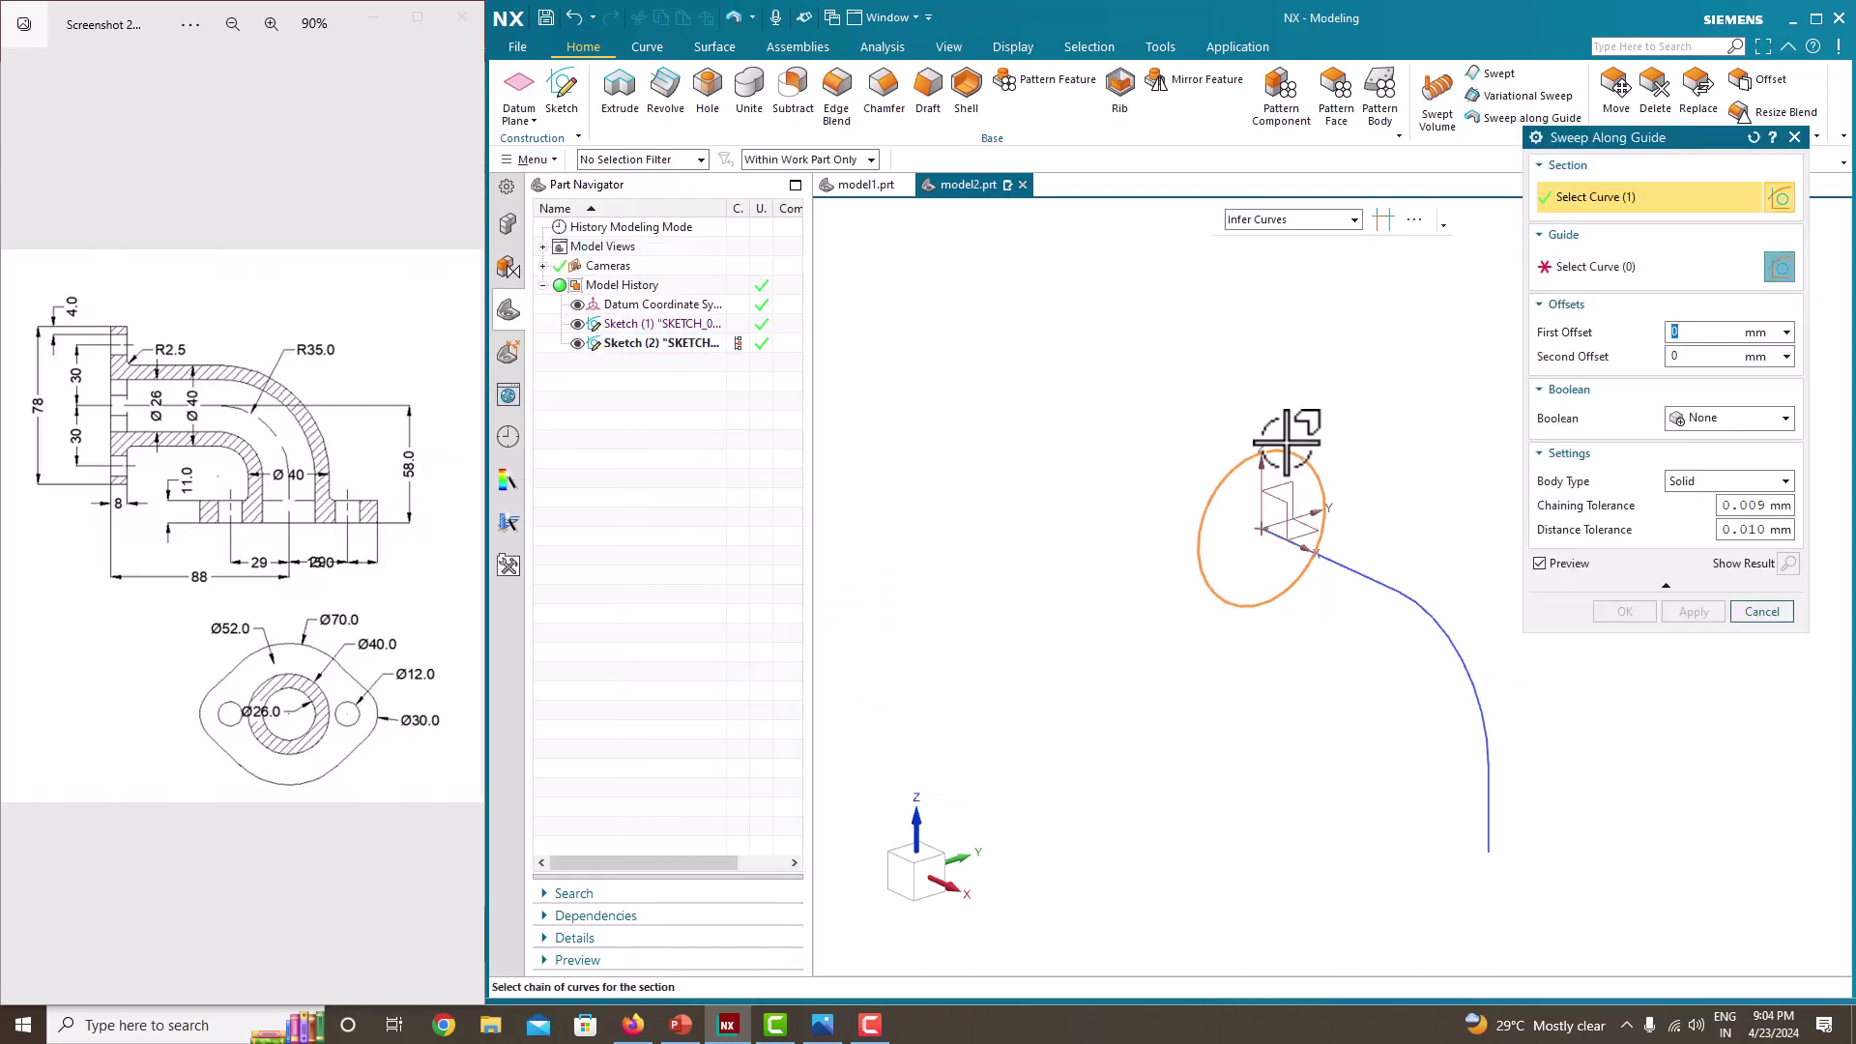
pyautogui.click(1588, 274)
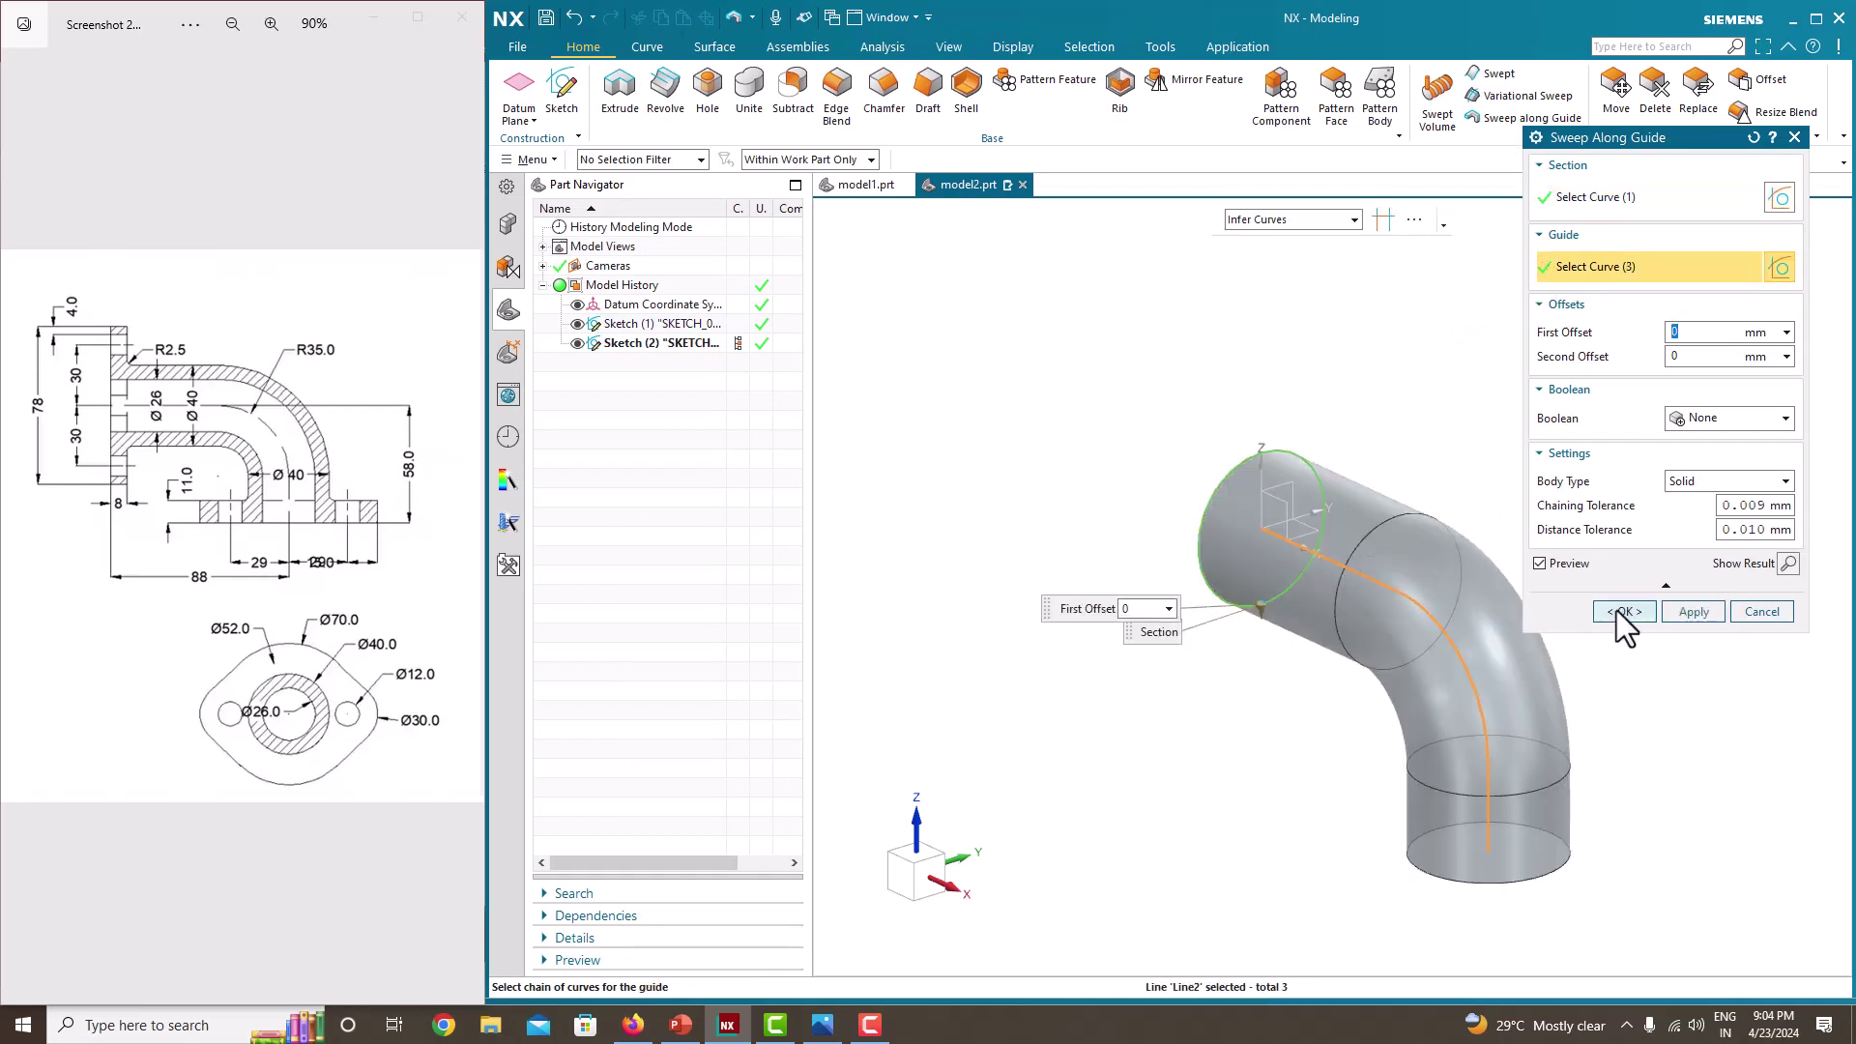
pyautogui.click(1622, 612)
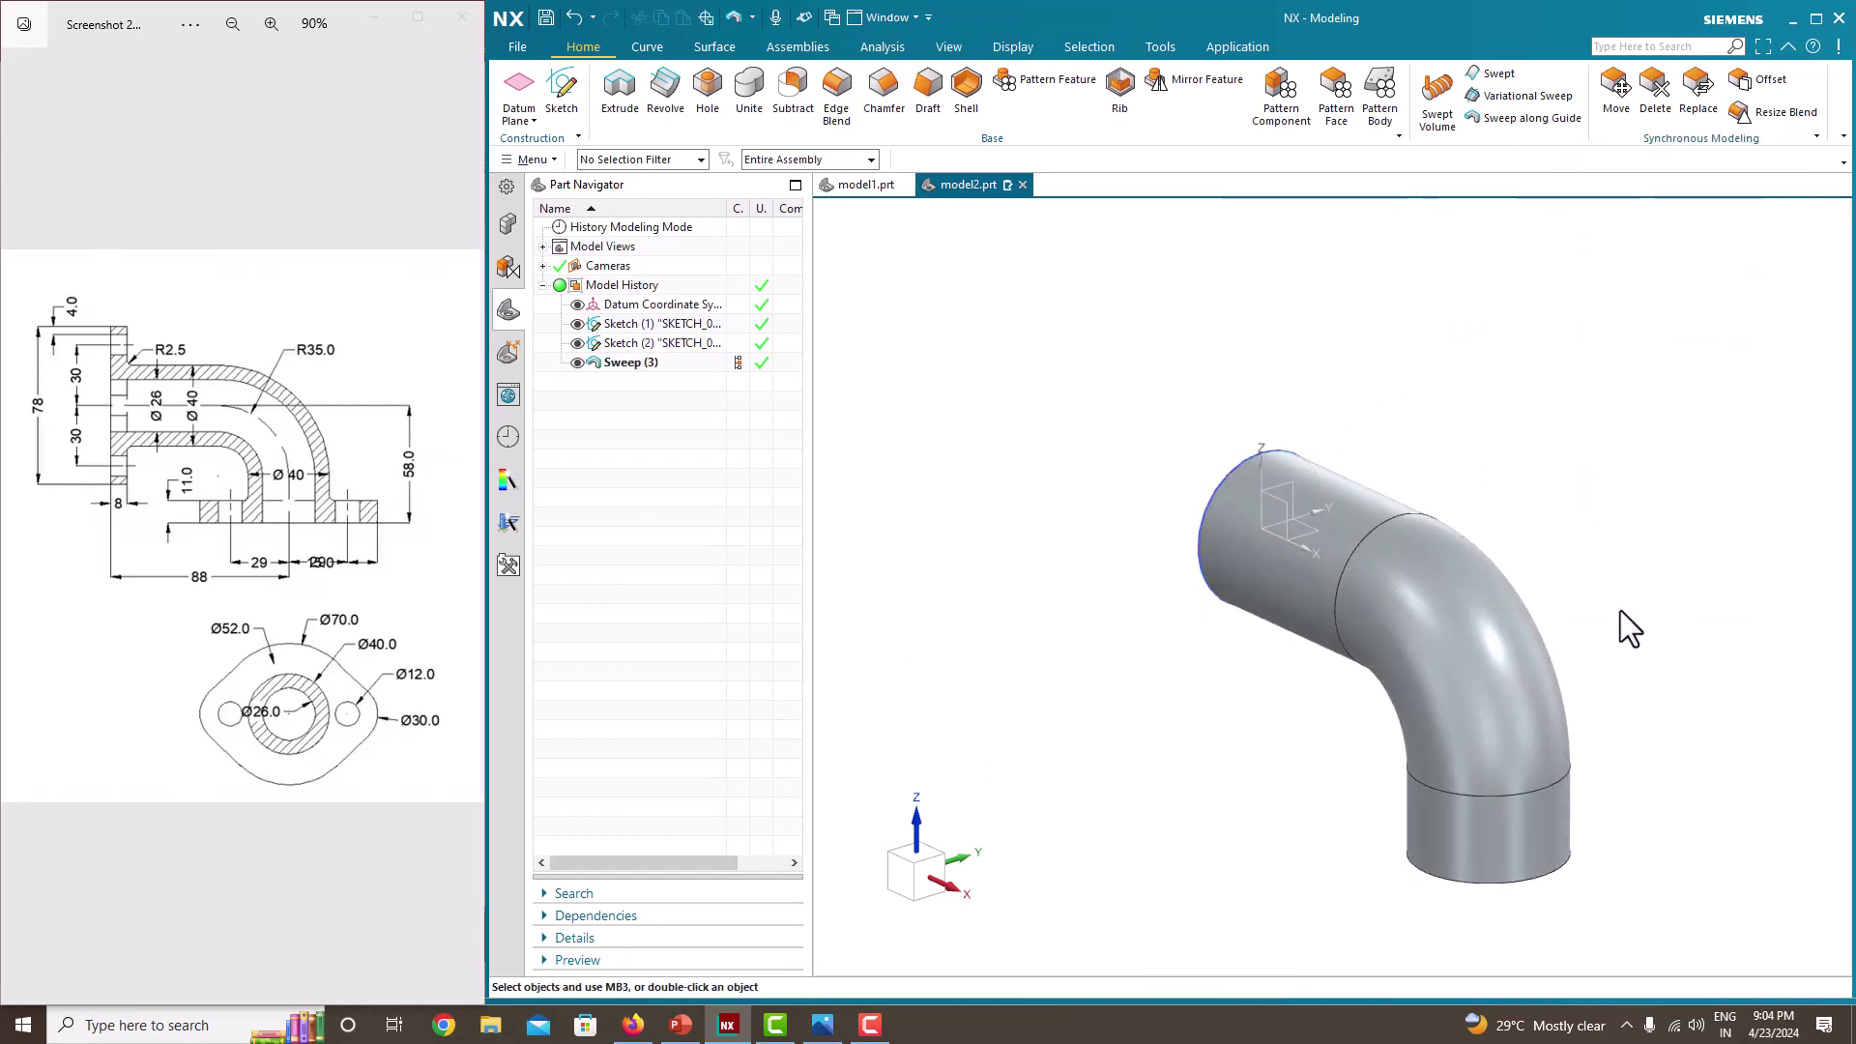
# - Create an On Plane sketch on the flat end face of the pipe's horizontal leg, with the horizontal direction reversed
pyautogui.moveTo(1622, 623); pyautogui.dragTo(1643, 551, button='middle')
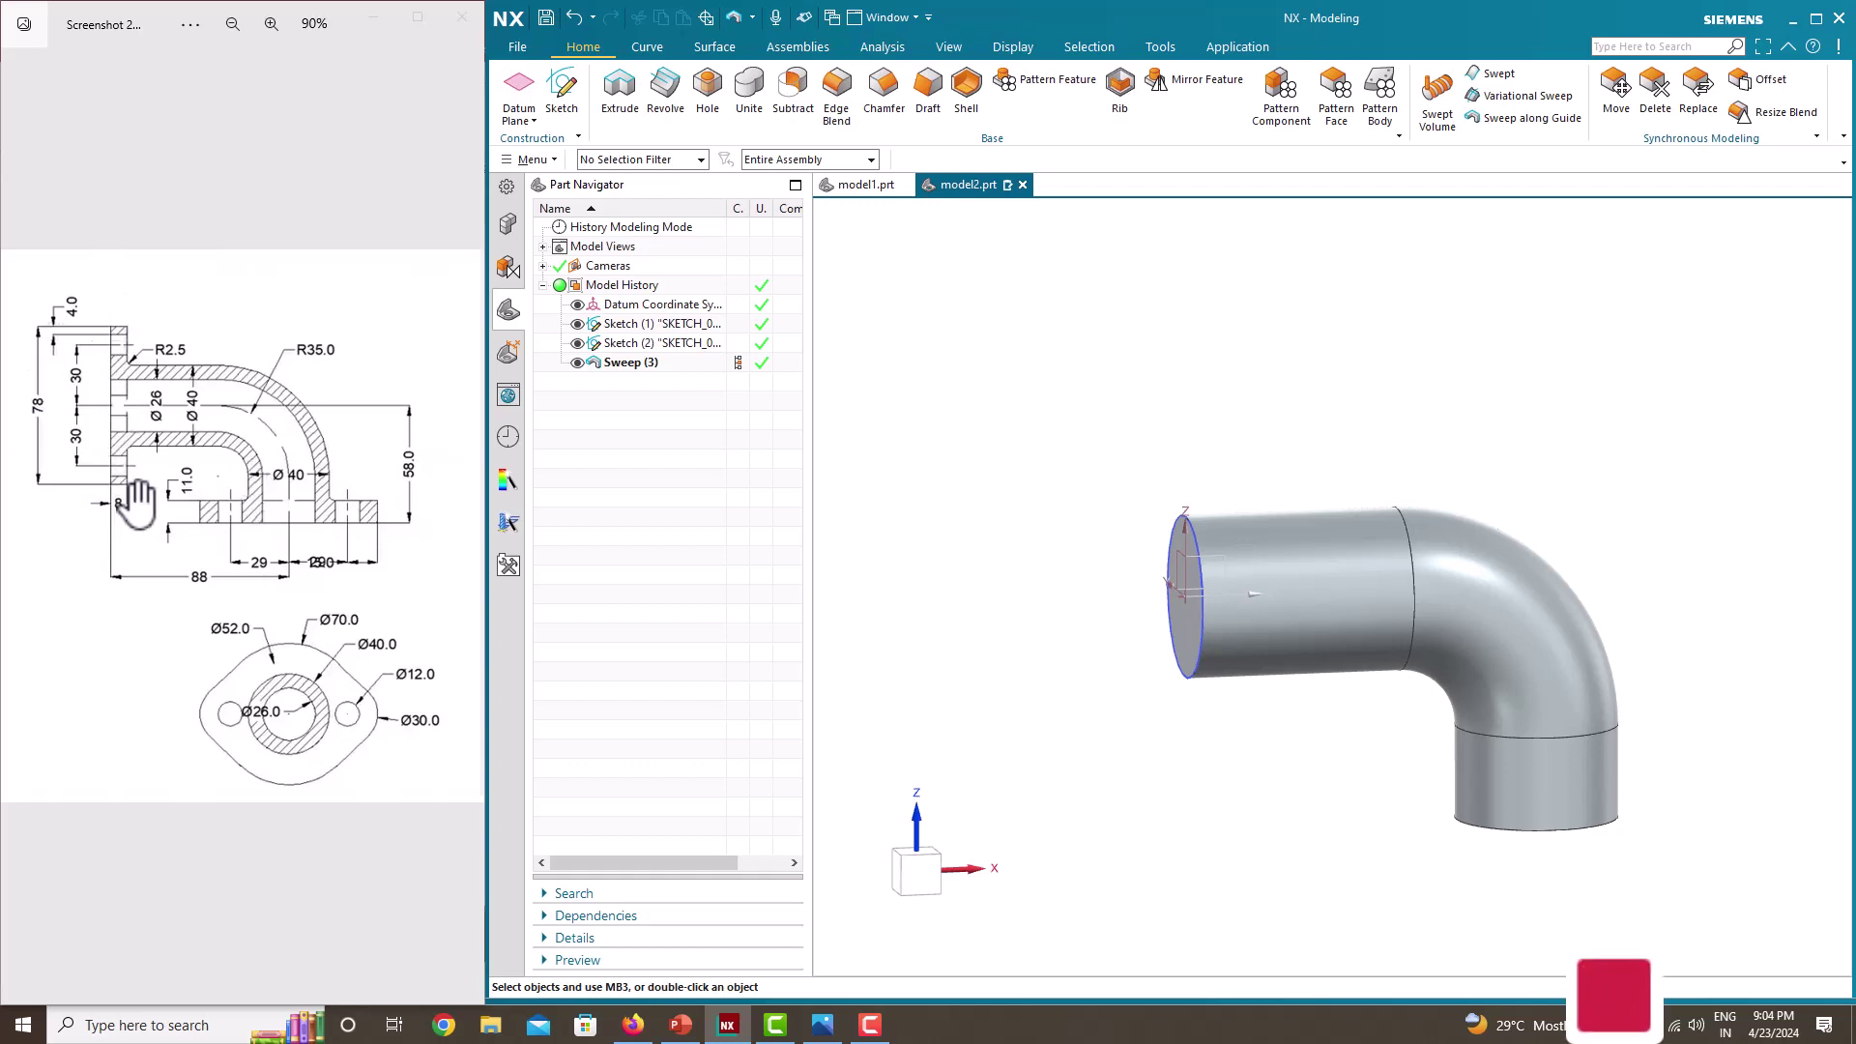
pyautogui.moveTo(97, 454); pyautogui.dragTo(170, 426)
pyautogui.scroll(-1, 89, 466)
pyautogui.scroll(1, 88, 467)
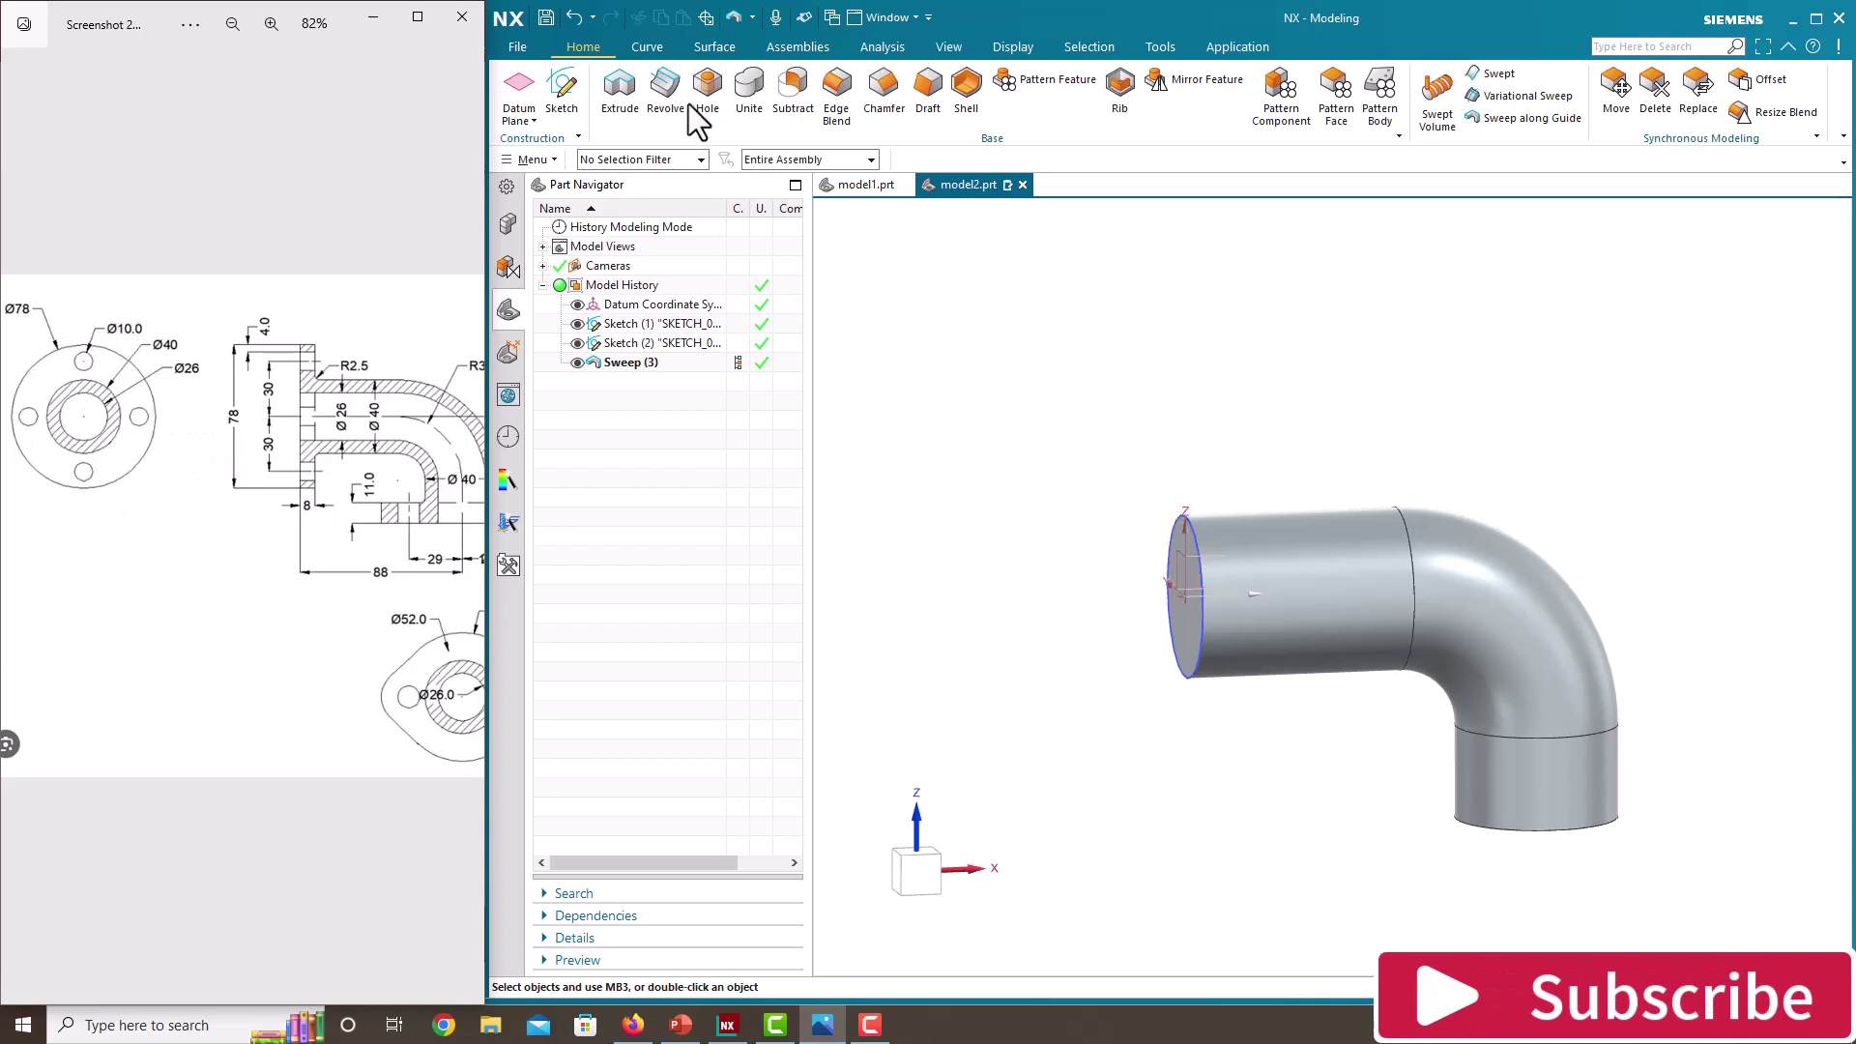
pyautogui.click(563, 89)
pyautogui.moveTo(1098, 477); pyautogui.dragTo(1172, 480, button='middle')
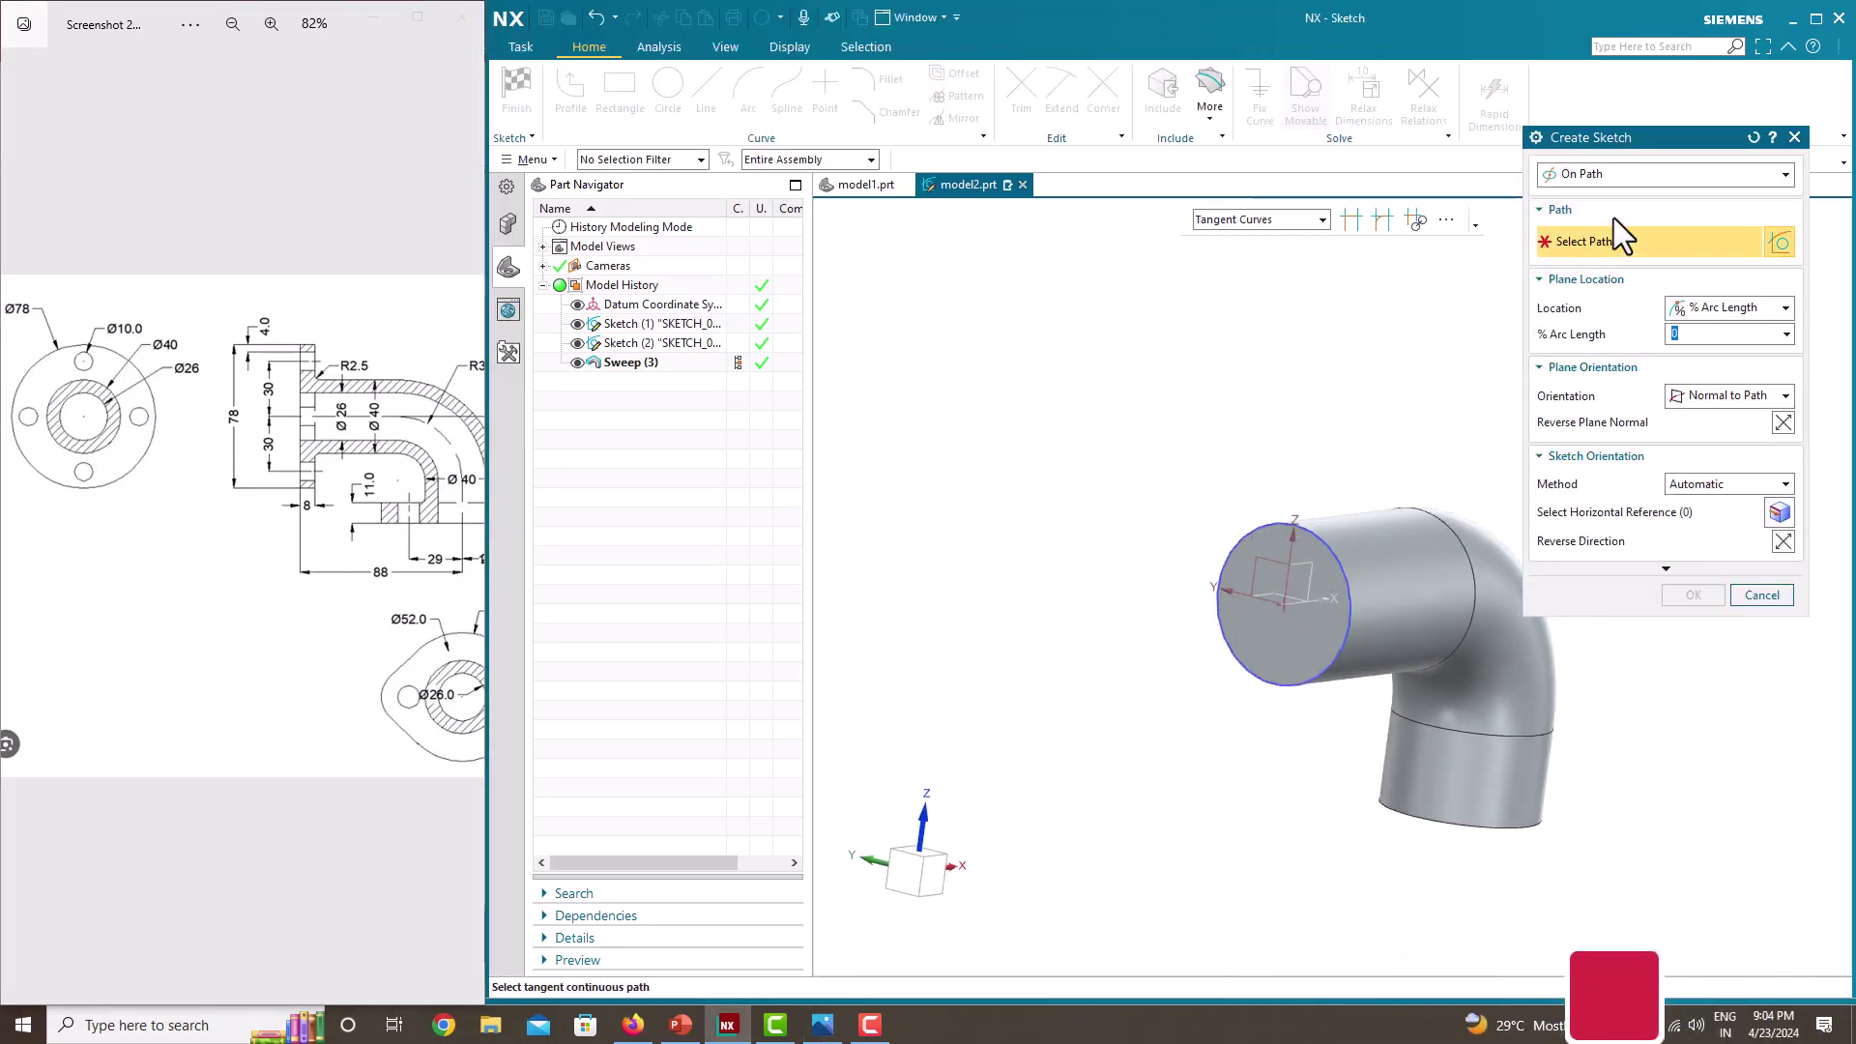
pyautogui.click(1597, 173)
pyautogui.click(1597, 197)
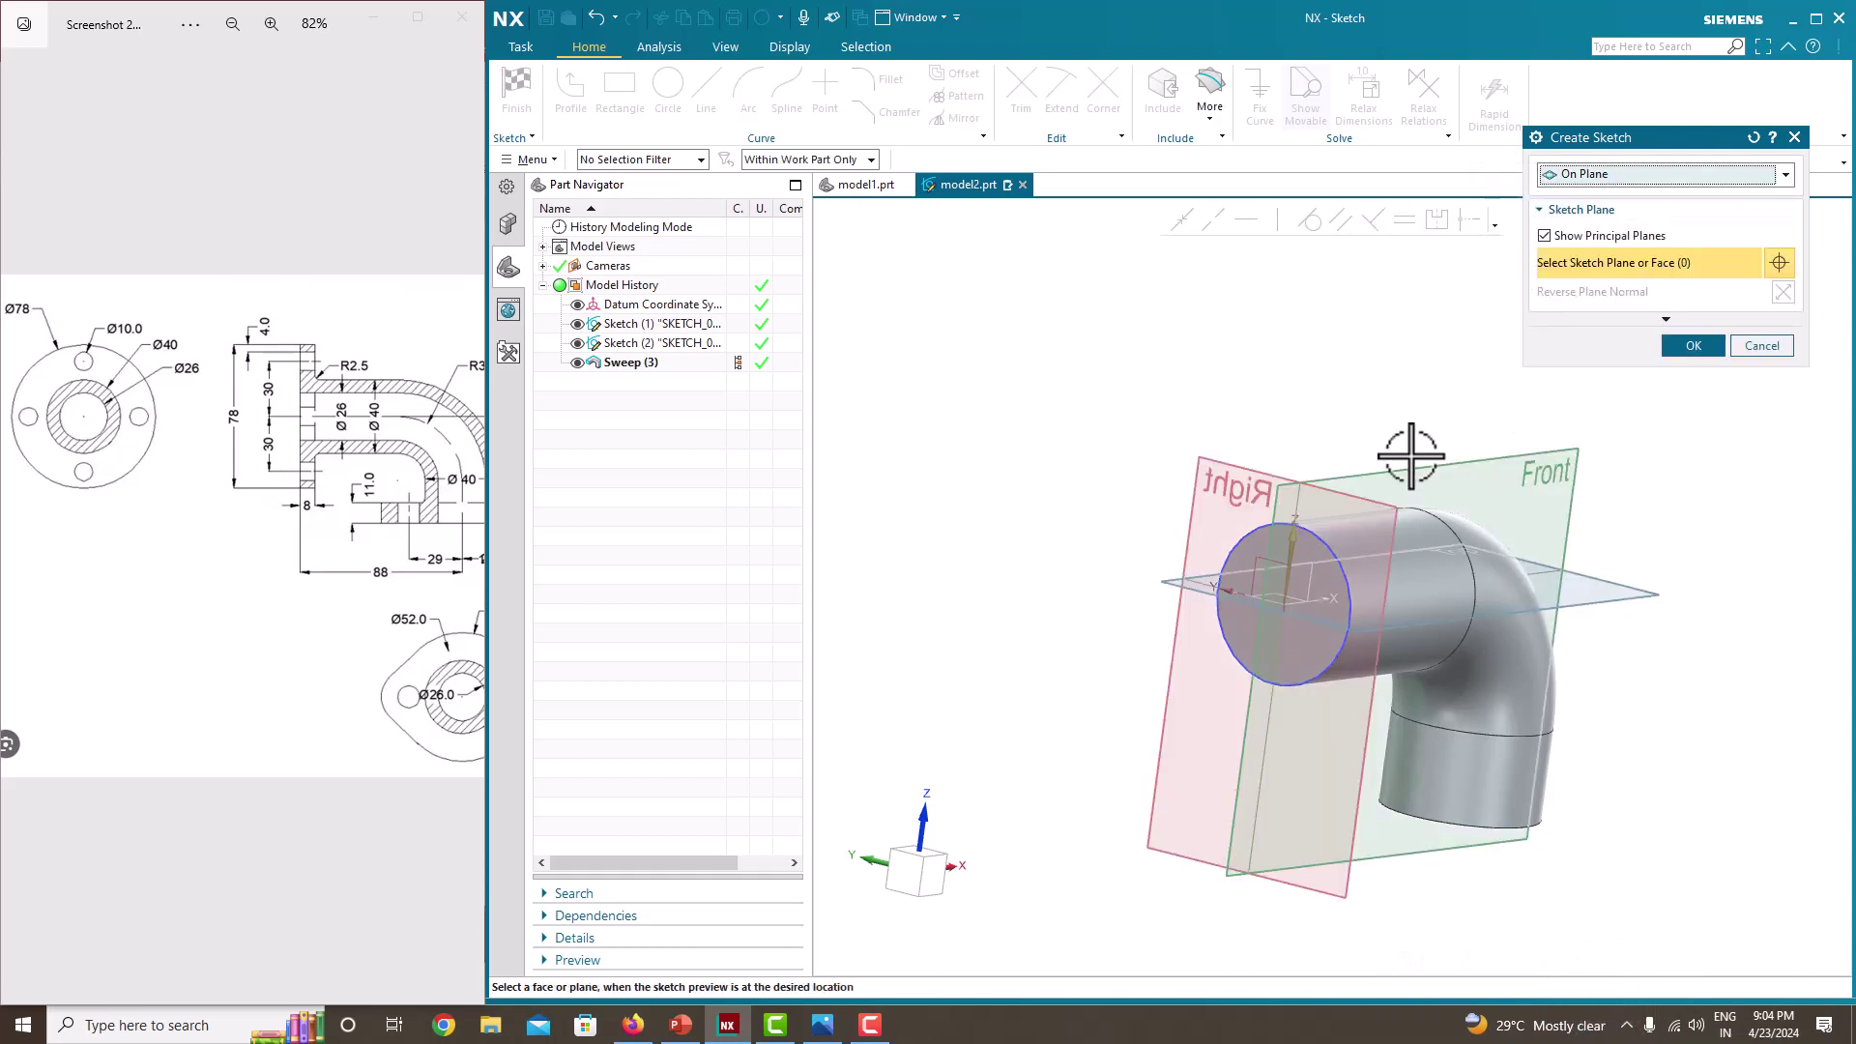
pyautogui.click(1325, 583)
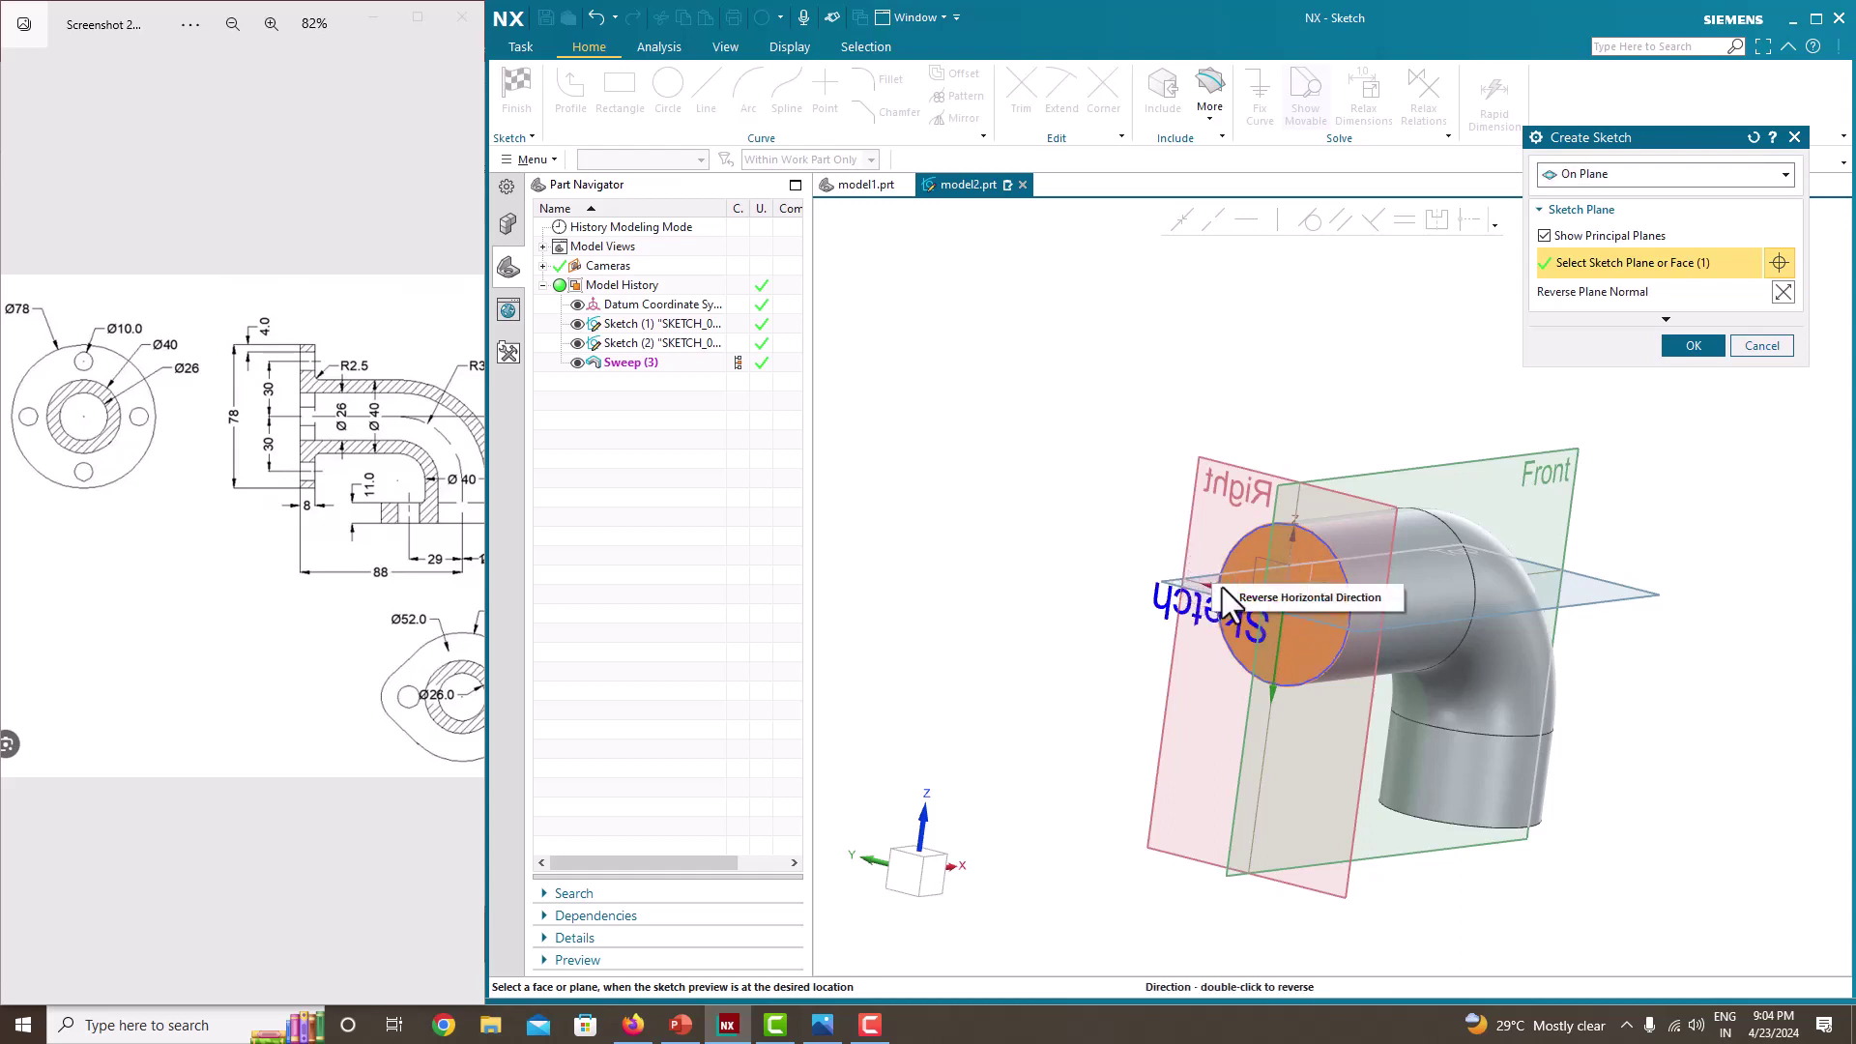
pyautogui.doubleClick(1222, 588)
pyautogui.click(1689, 345)
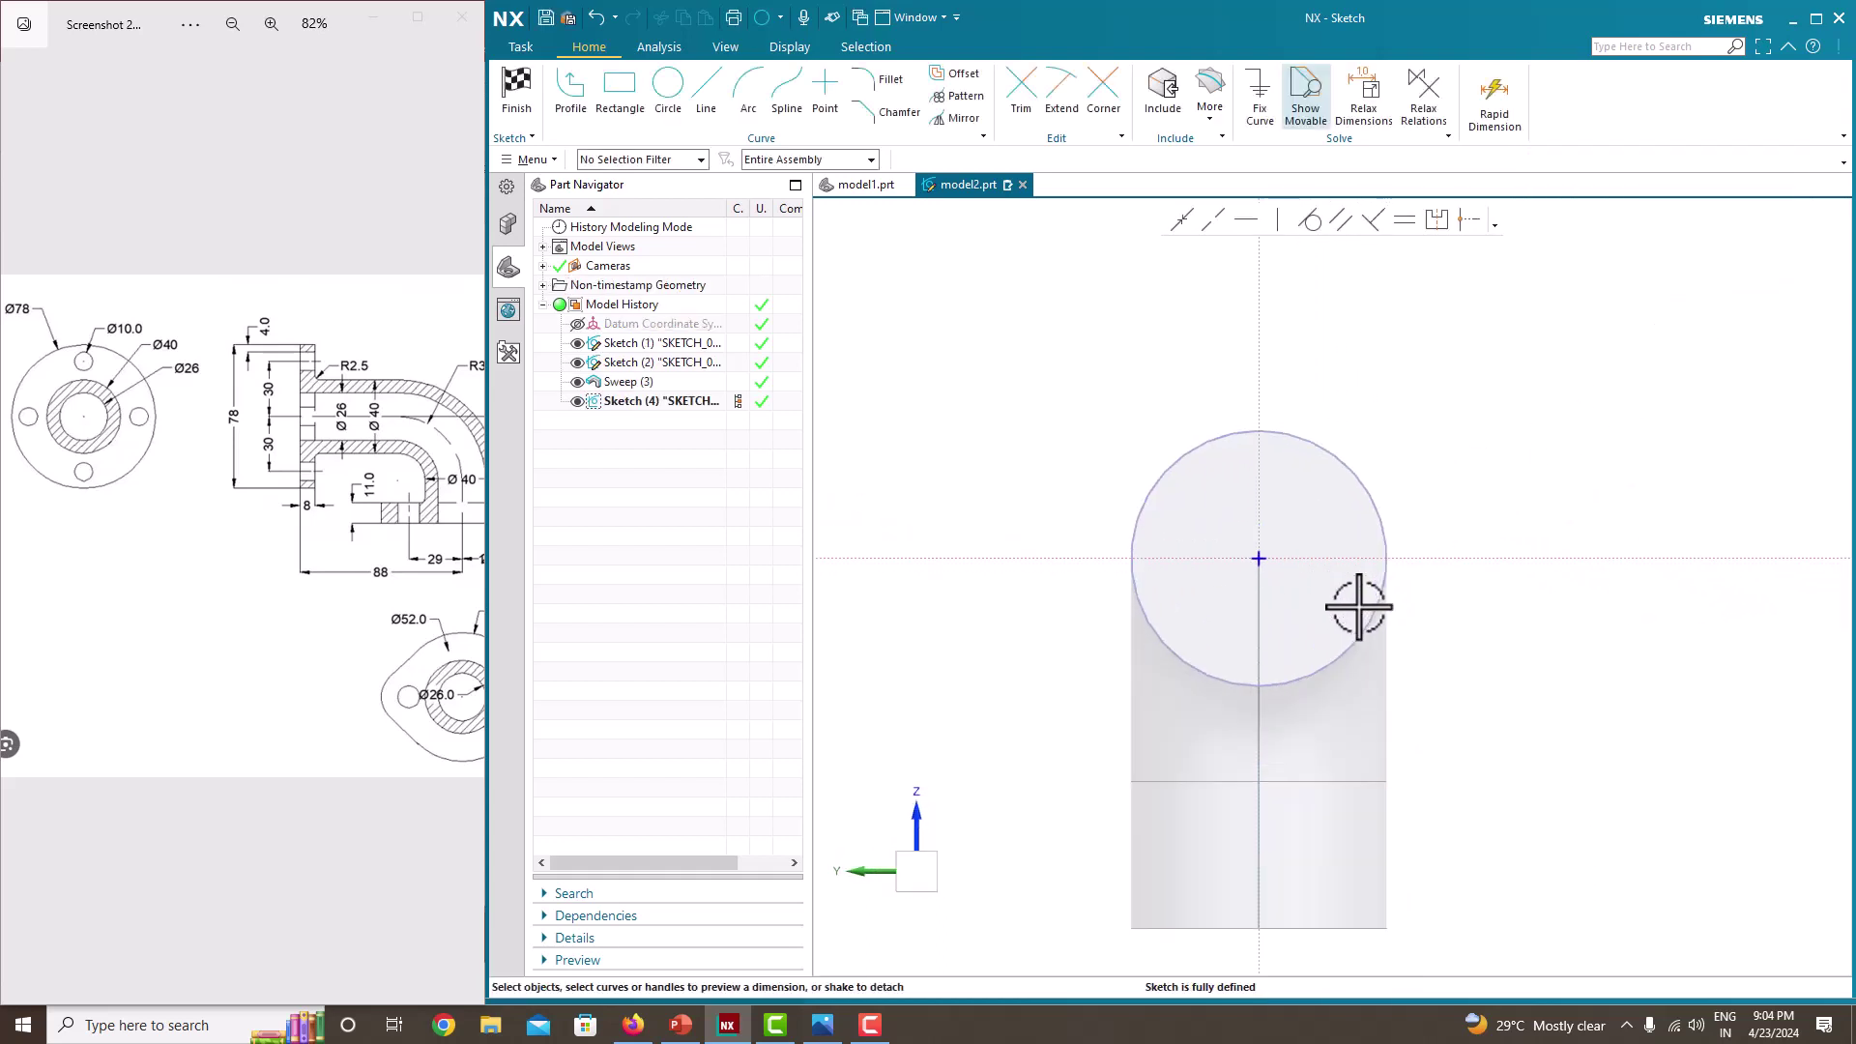
# - Draw a circle about 65 mm in diameter centred on the sketch origin, around the pipe's end face
pyautogui.click(666, 89)
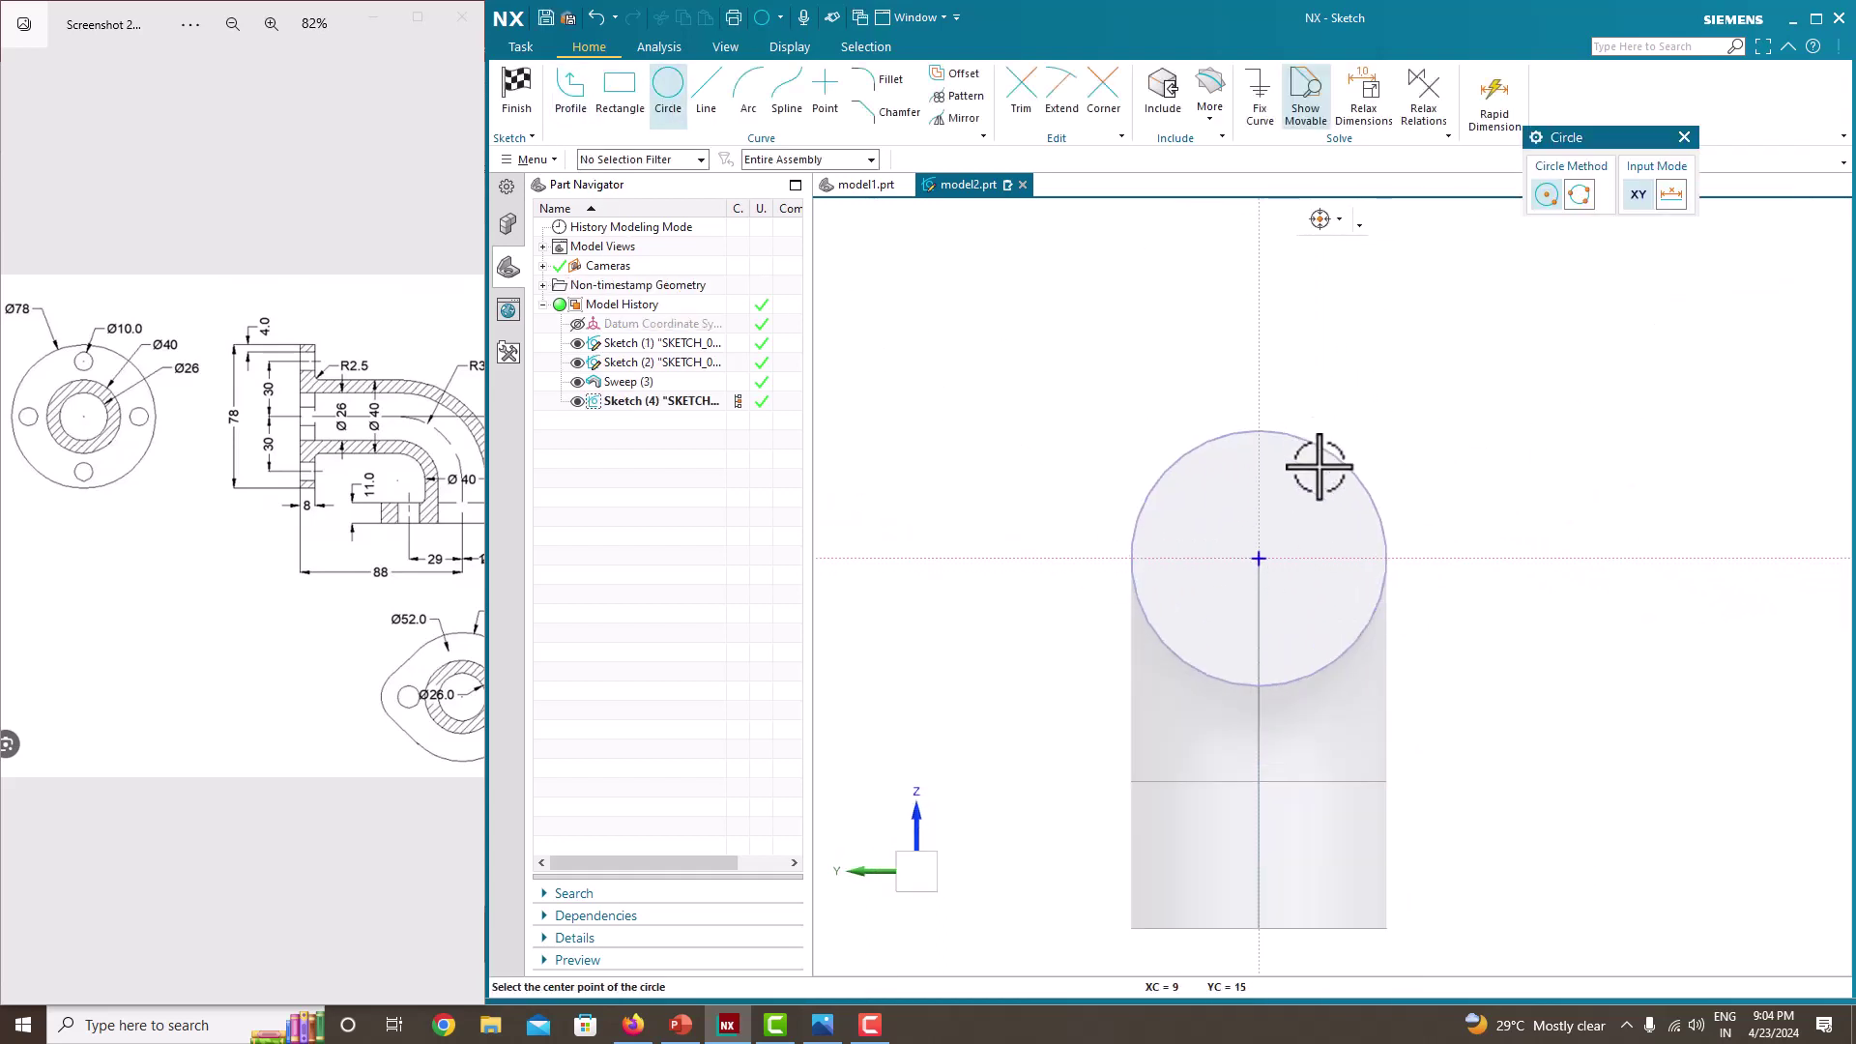
pyautogui.click(1258, 558)
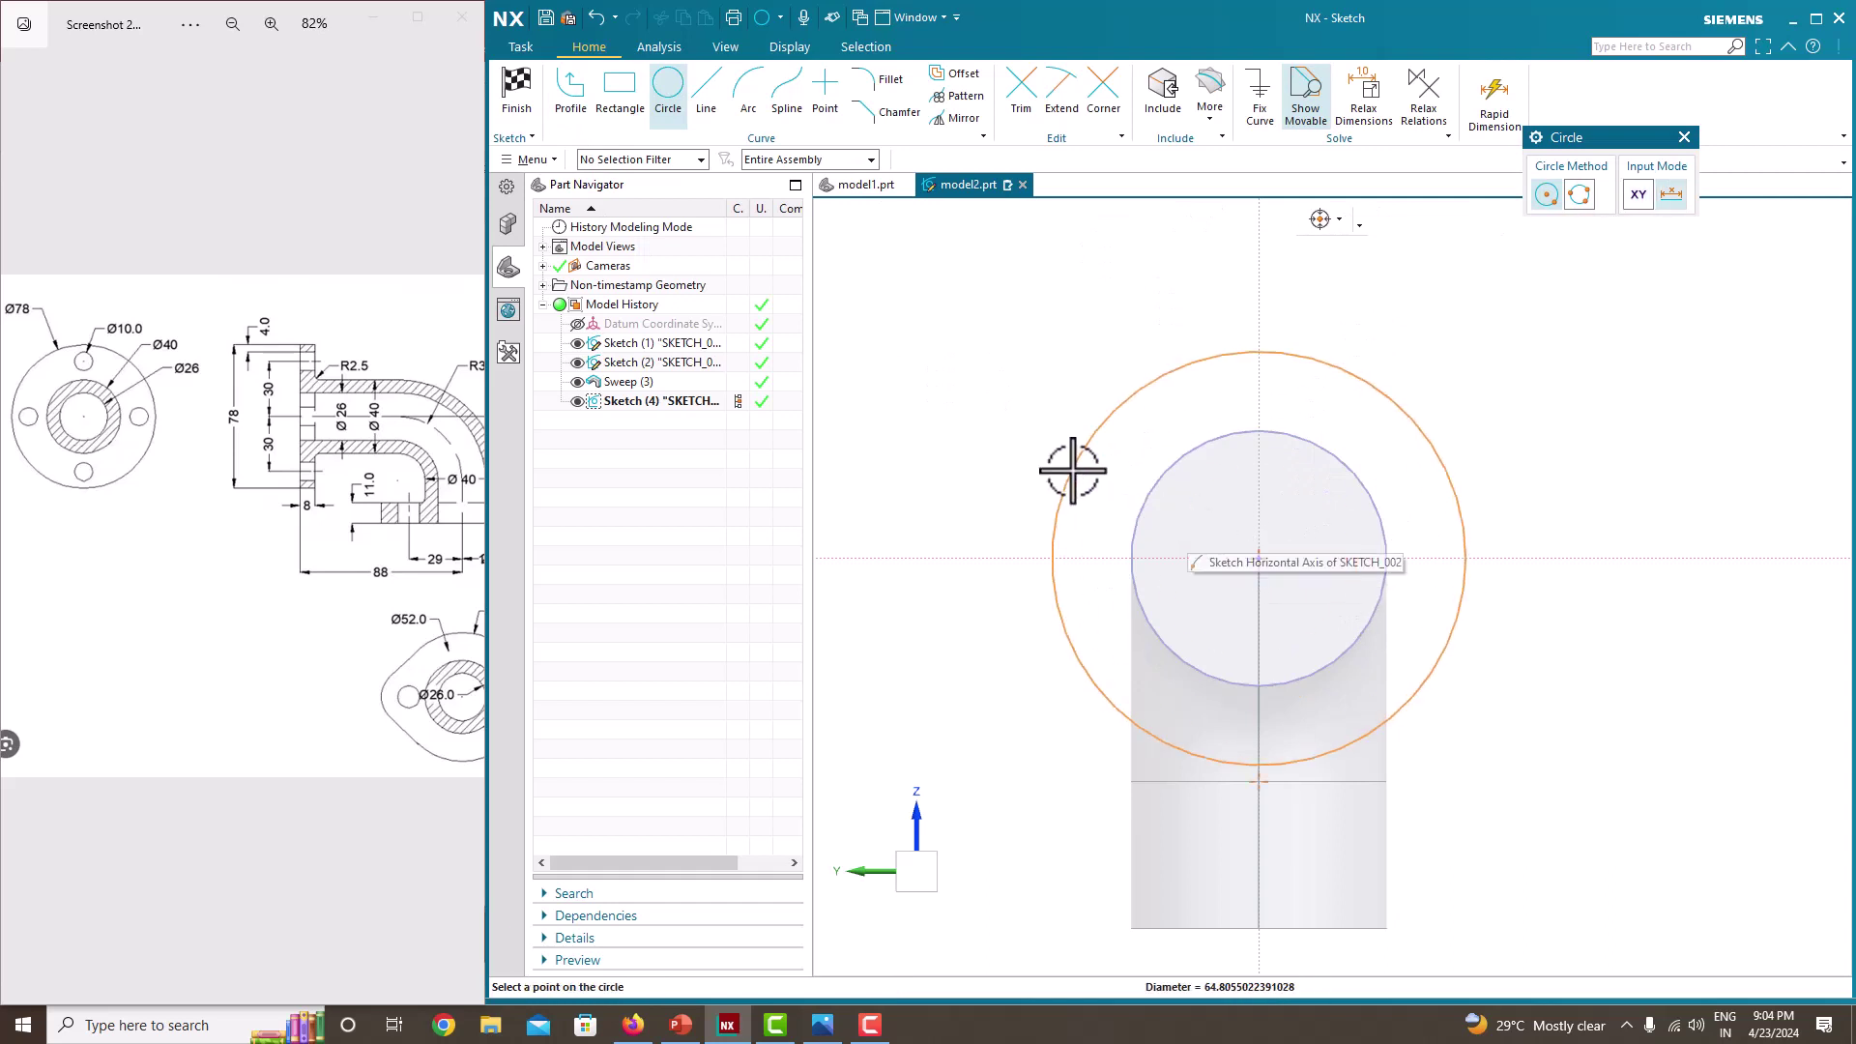
pyautogui.click(1072, 471)
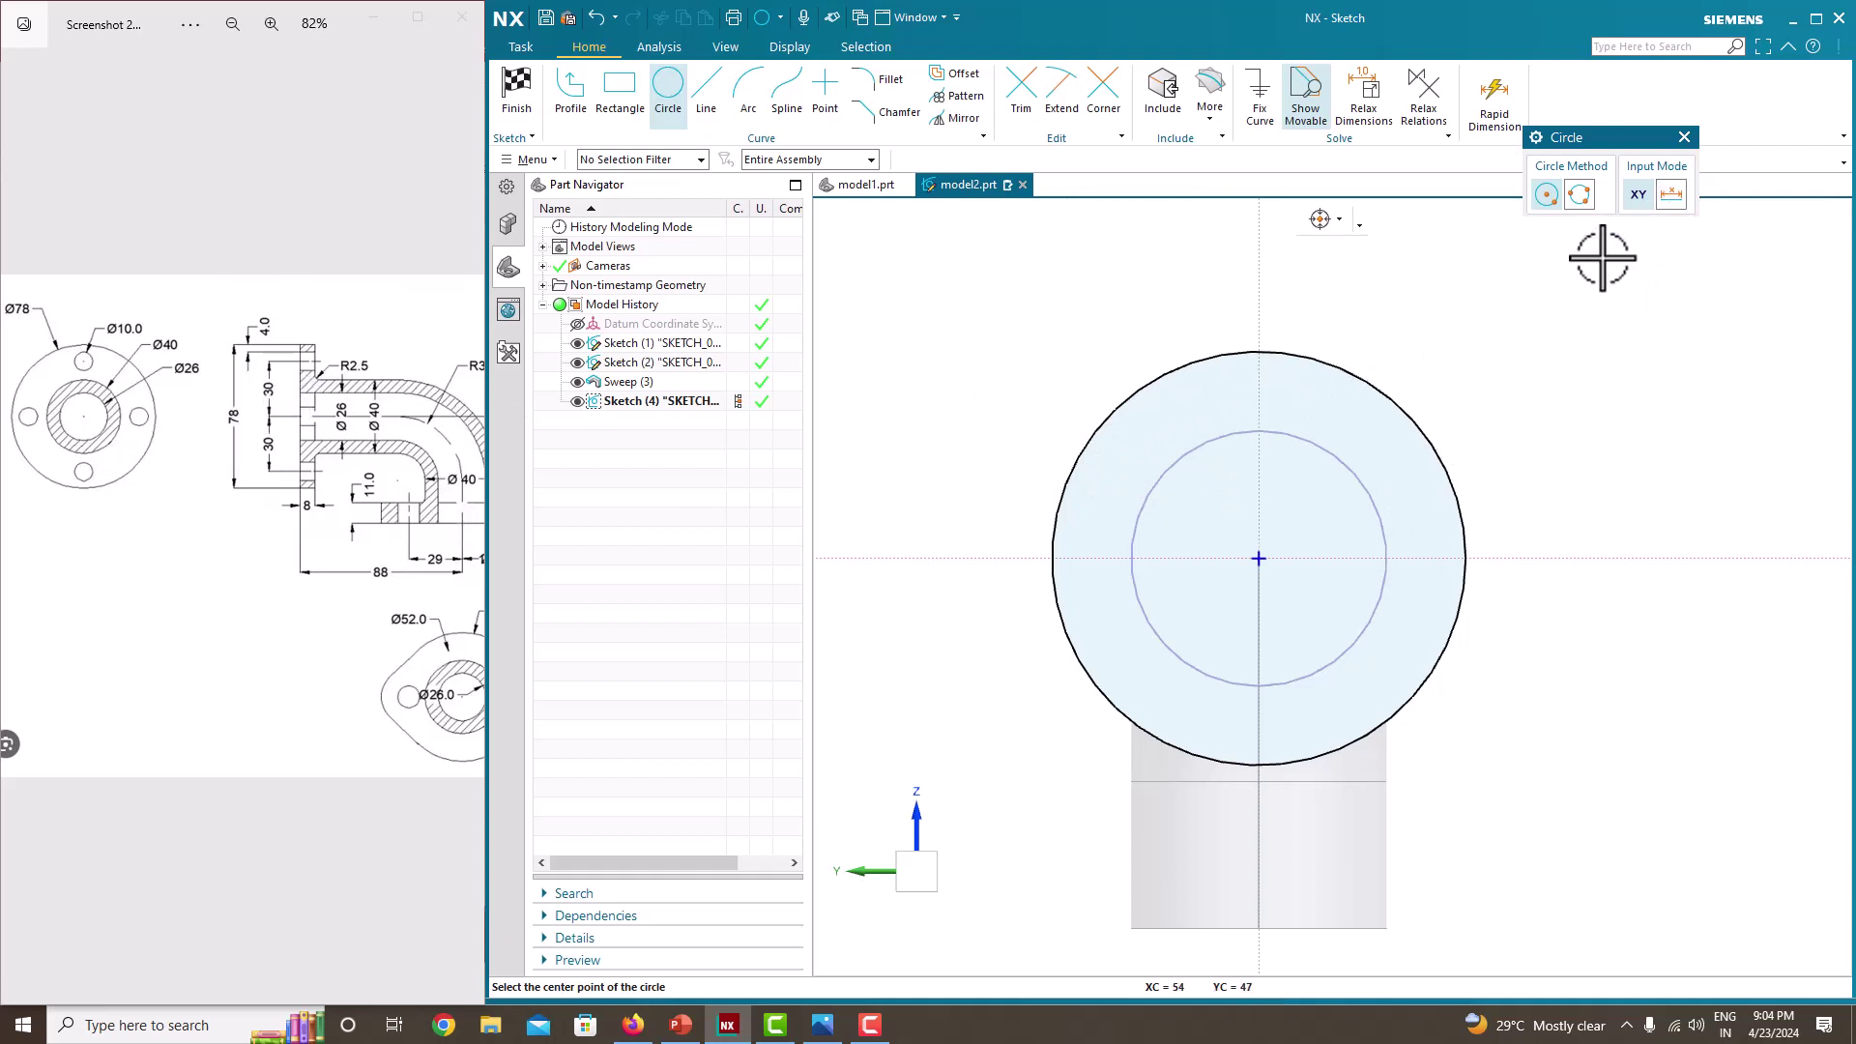
pyautogui.press('Escape')
# - Dimension the circle's diameter as 78 mm without scaling the entire sketch, and finish the sketch
pyautogui.press('d')
pyautogui.click(1388, 393)
pyautogui.click(1501, 454)
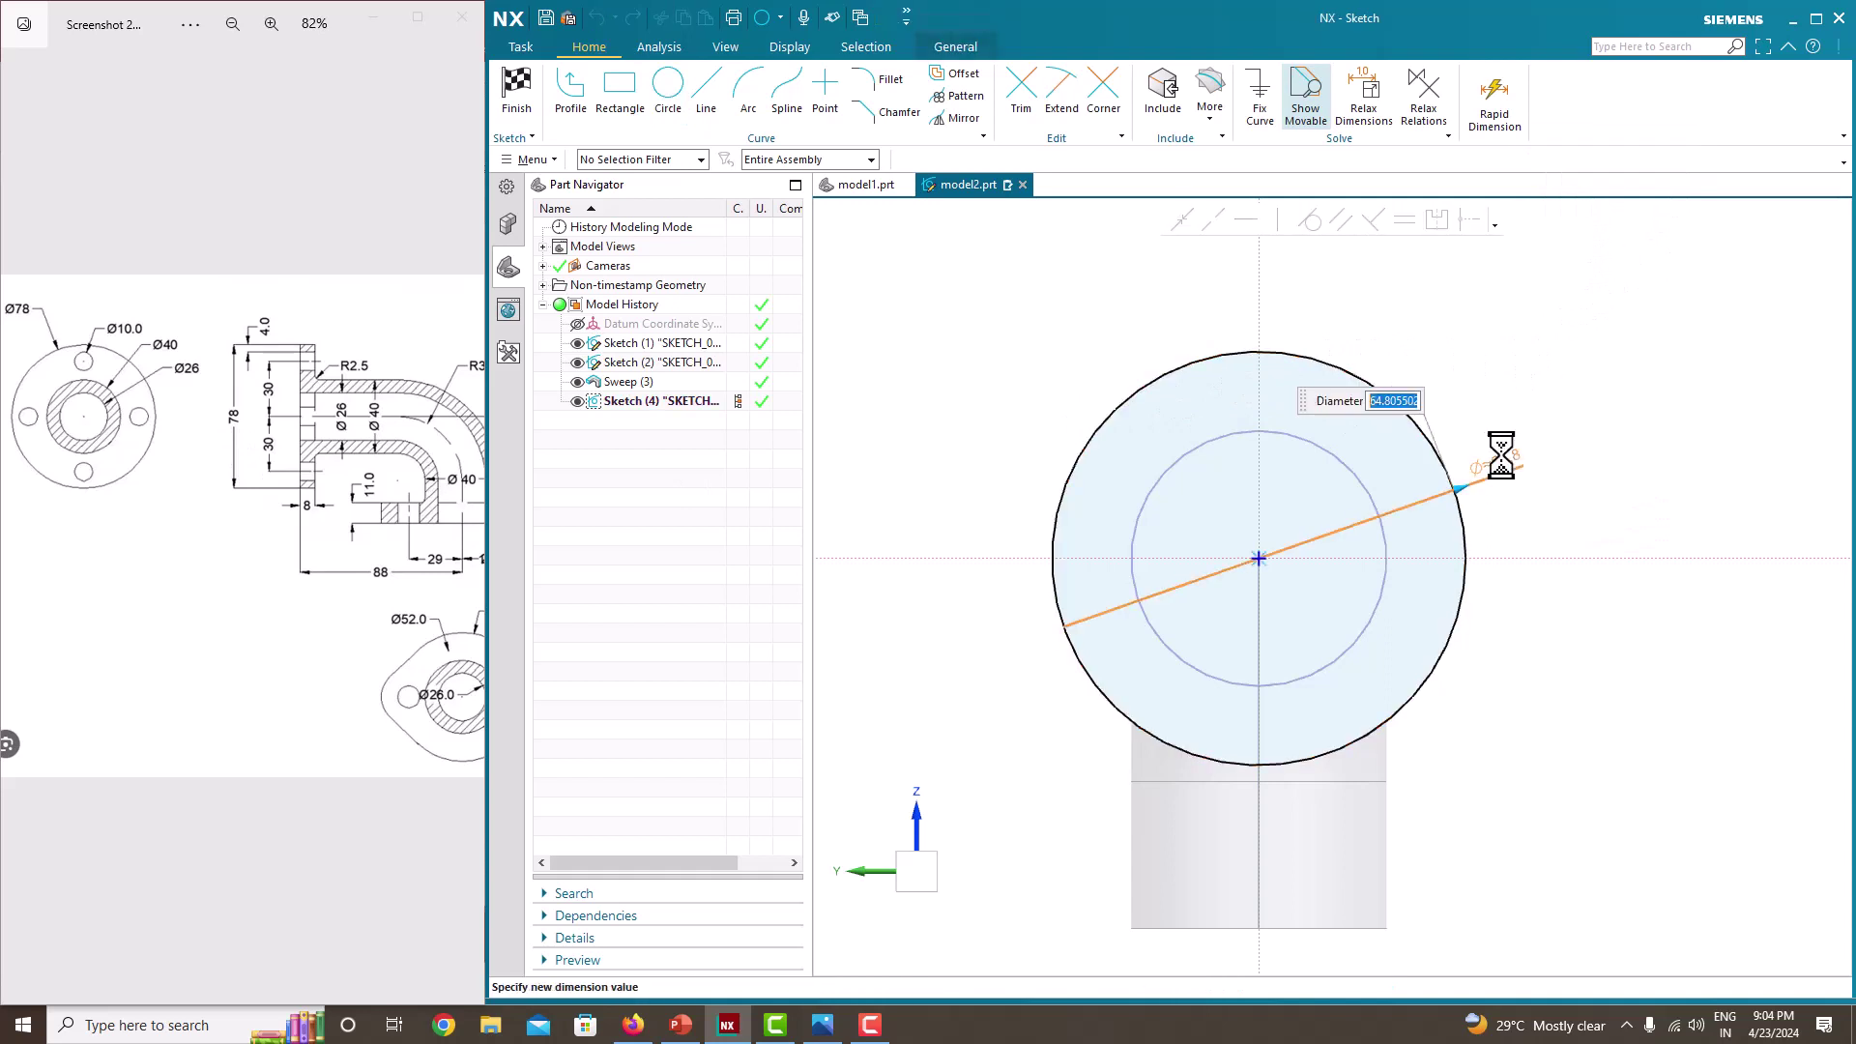
pyautogui.write('78')
pyautogui.press('Return')
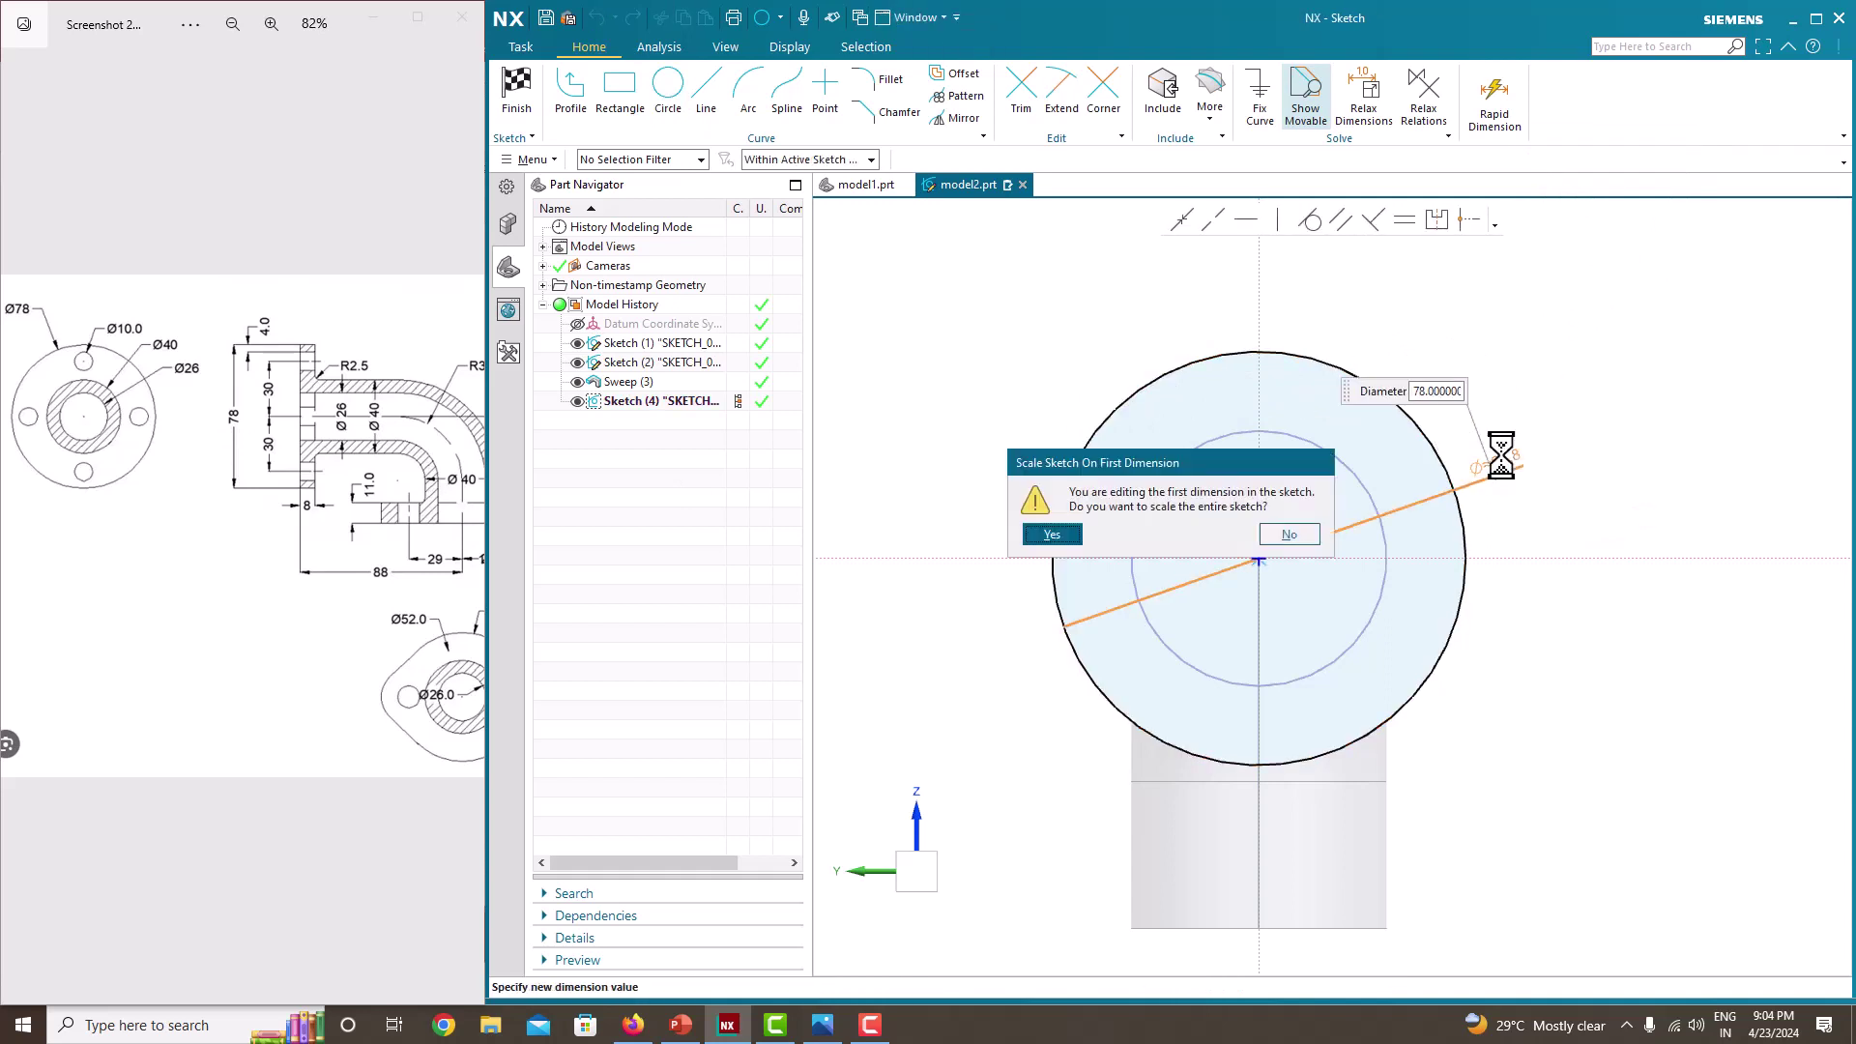
pyautogui.click(1313, 536)
pyautogui.middleClick(1575, 427)
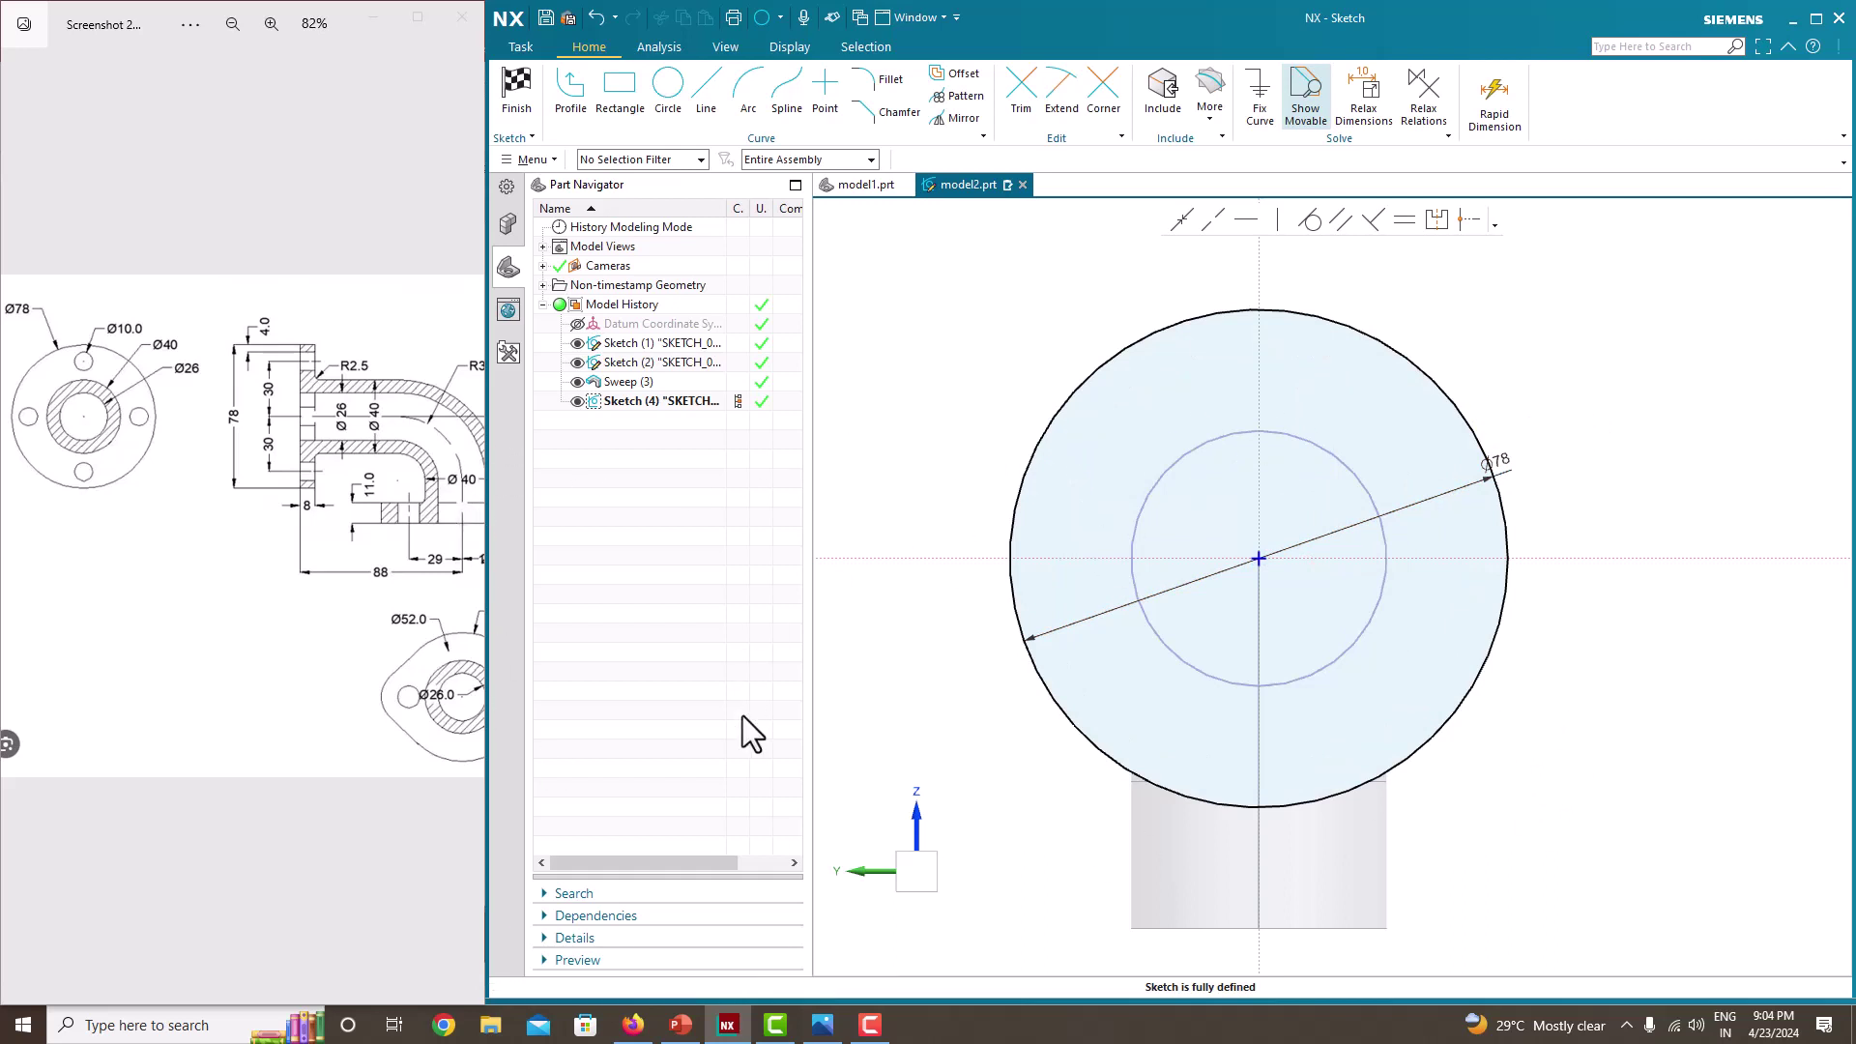
pyautogui.click(522, 101)
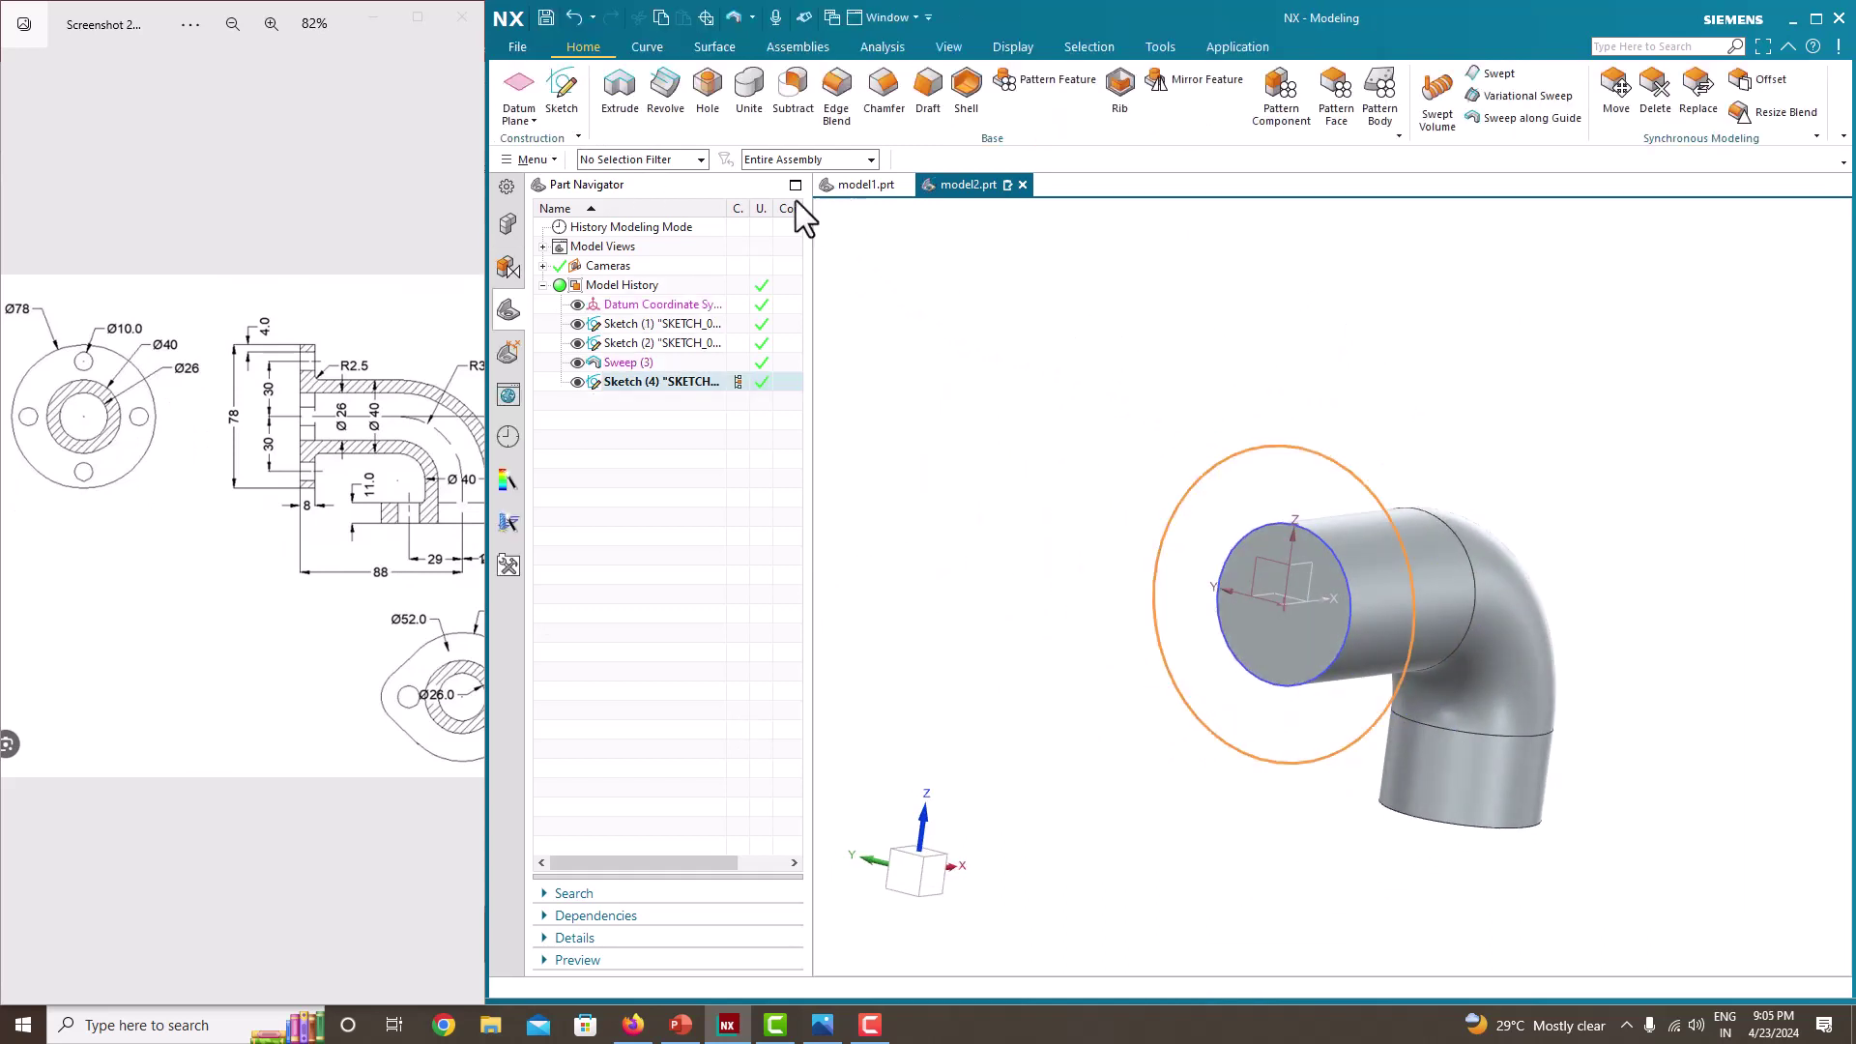
# - Extrude the 78 mm circle 8 mm towards the bend as a round flange, united with the pipe body
pyautogui.click(620, 92)
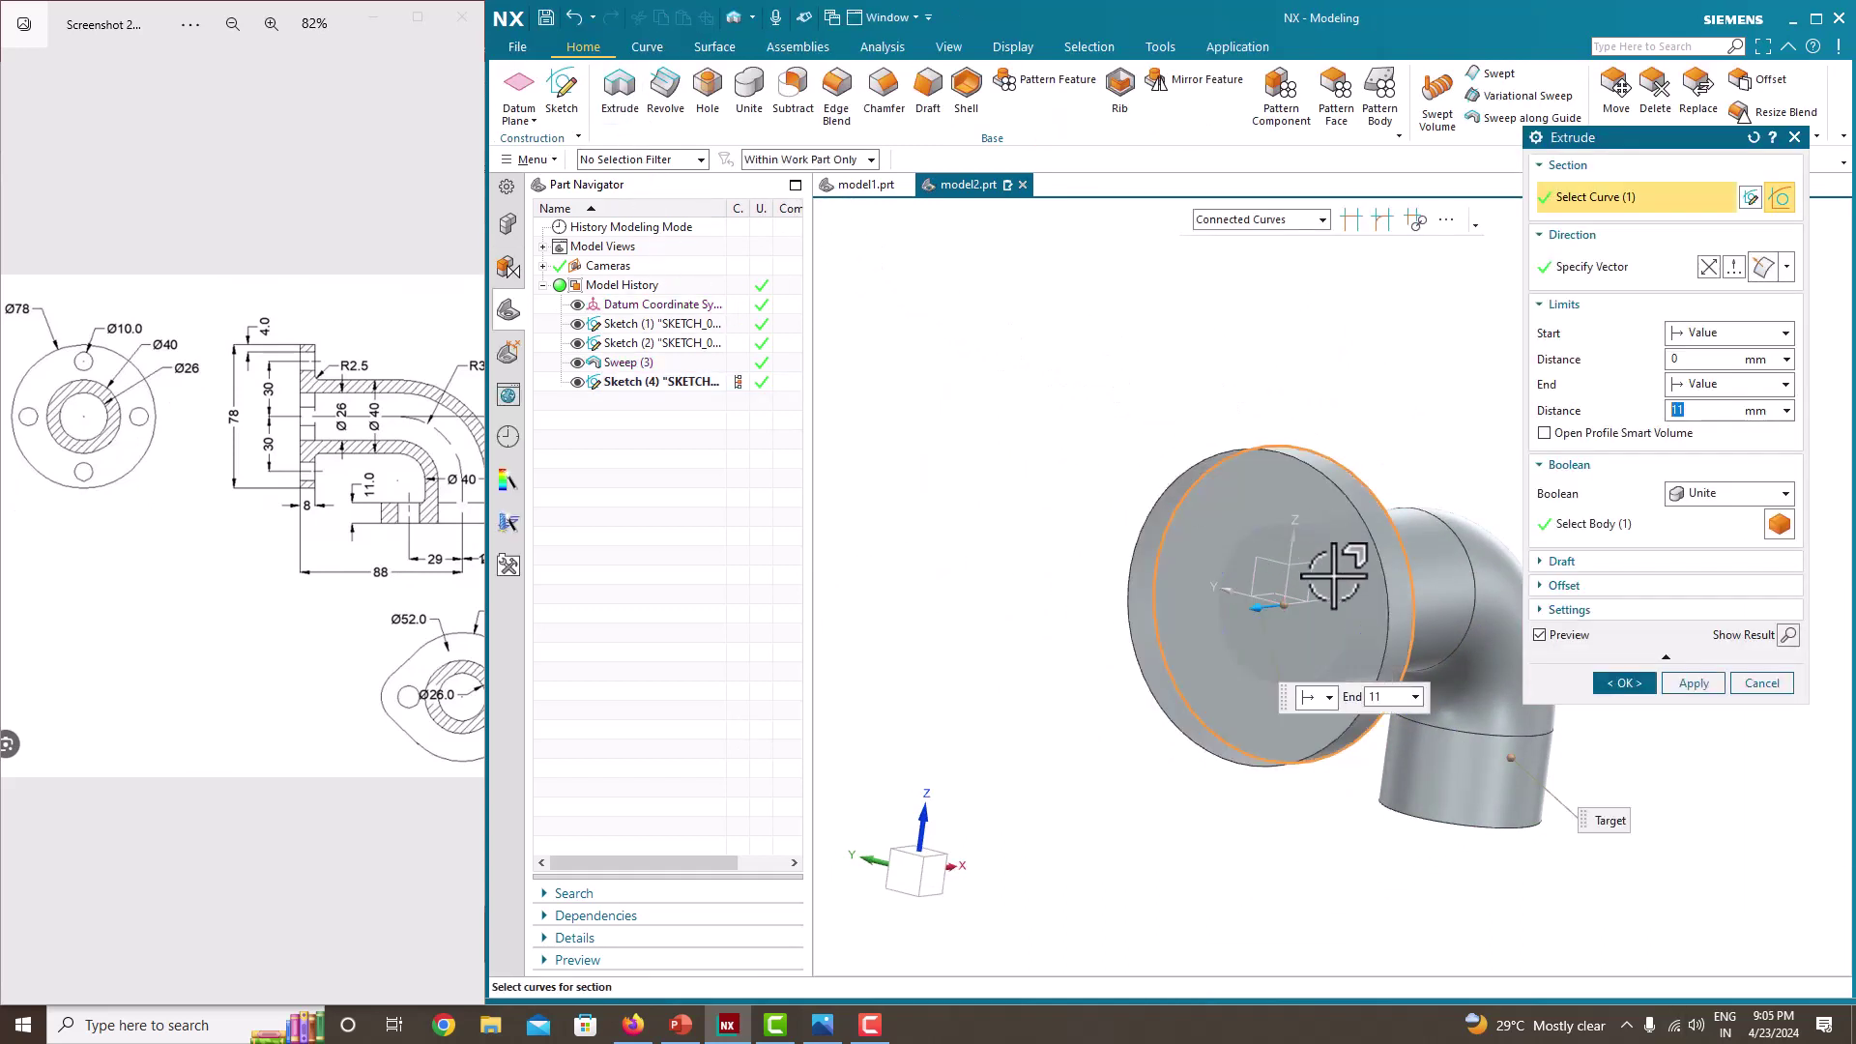
pyautogui.moveTo(1333, 577); pyautogui.dragTo(1282, 578, button='middle')
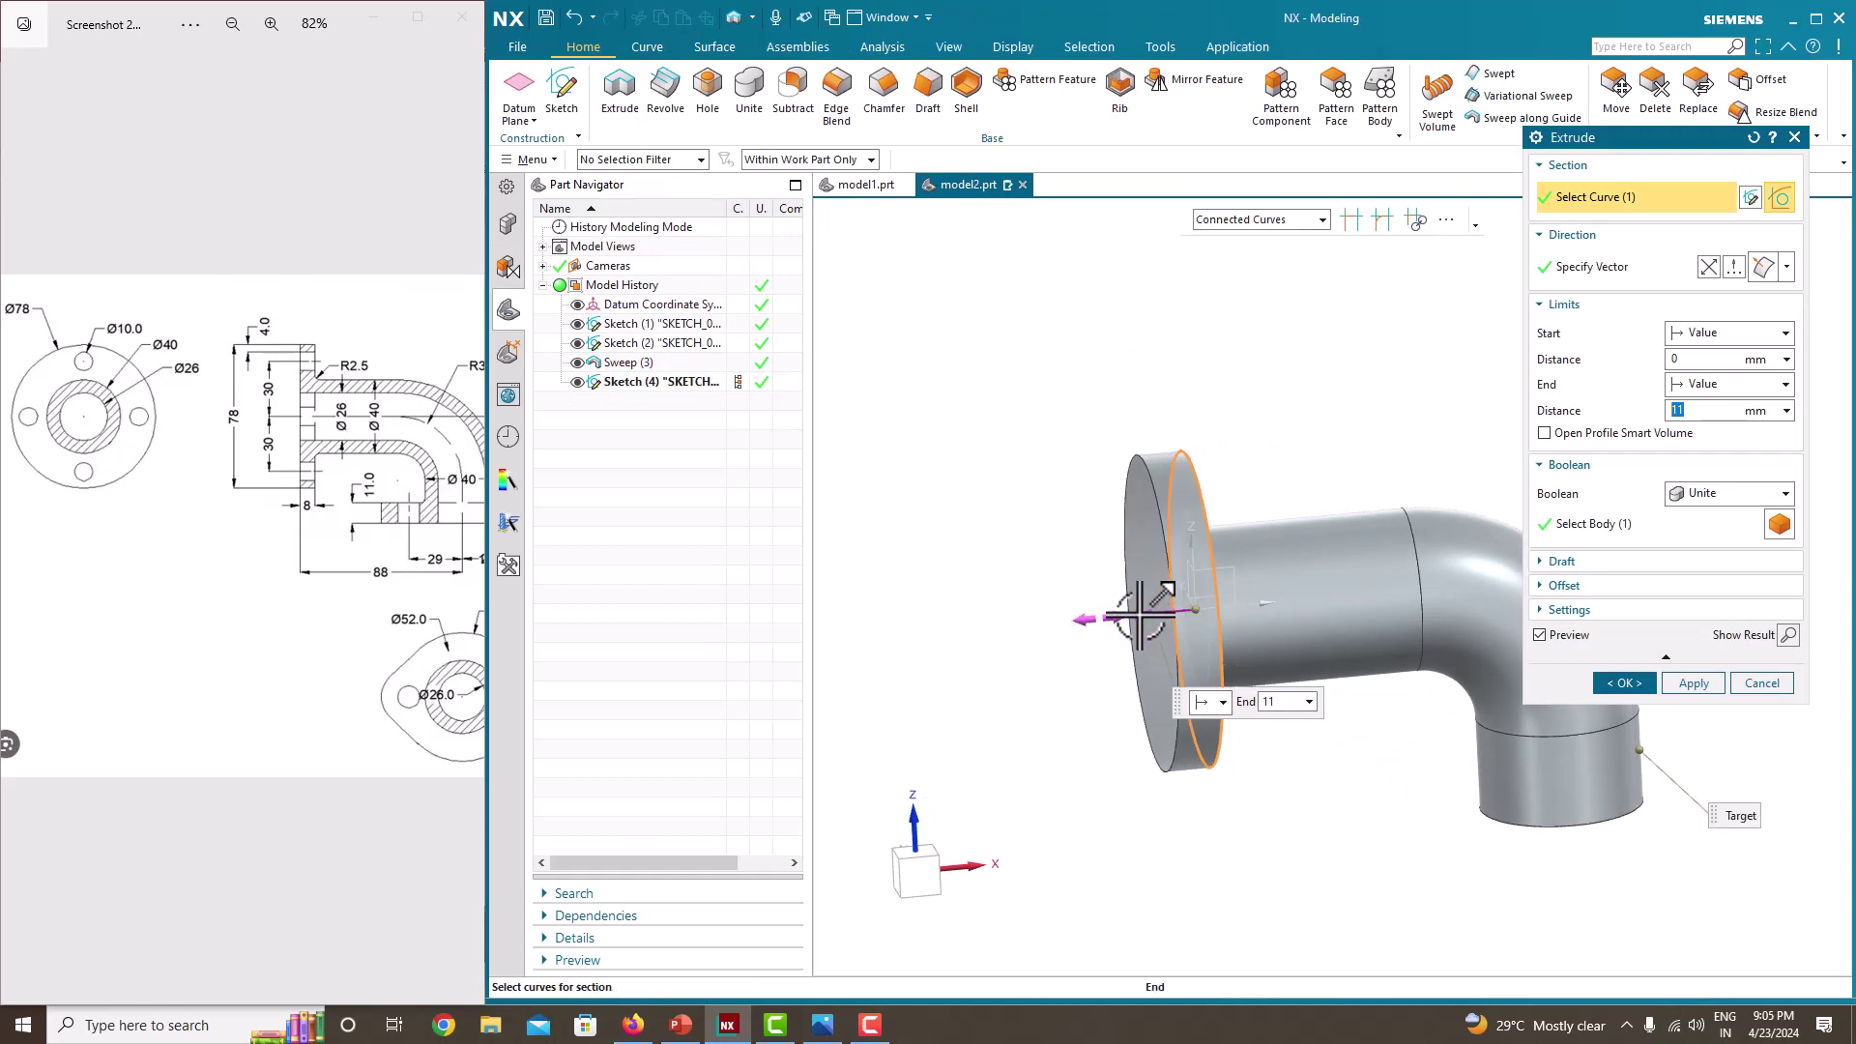
pyautogui.moveTo(1140, 613); pyautogui.dragTo(1207, 601)
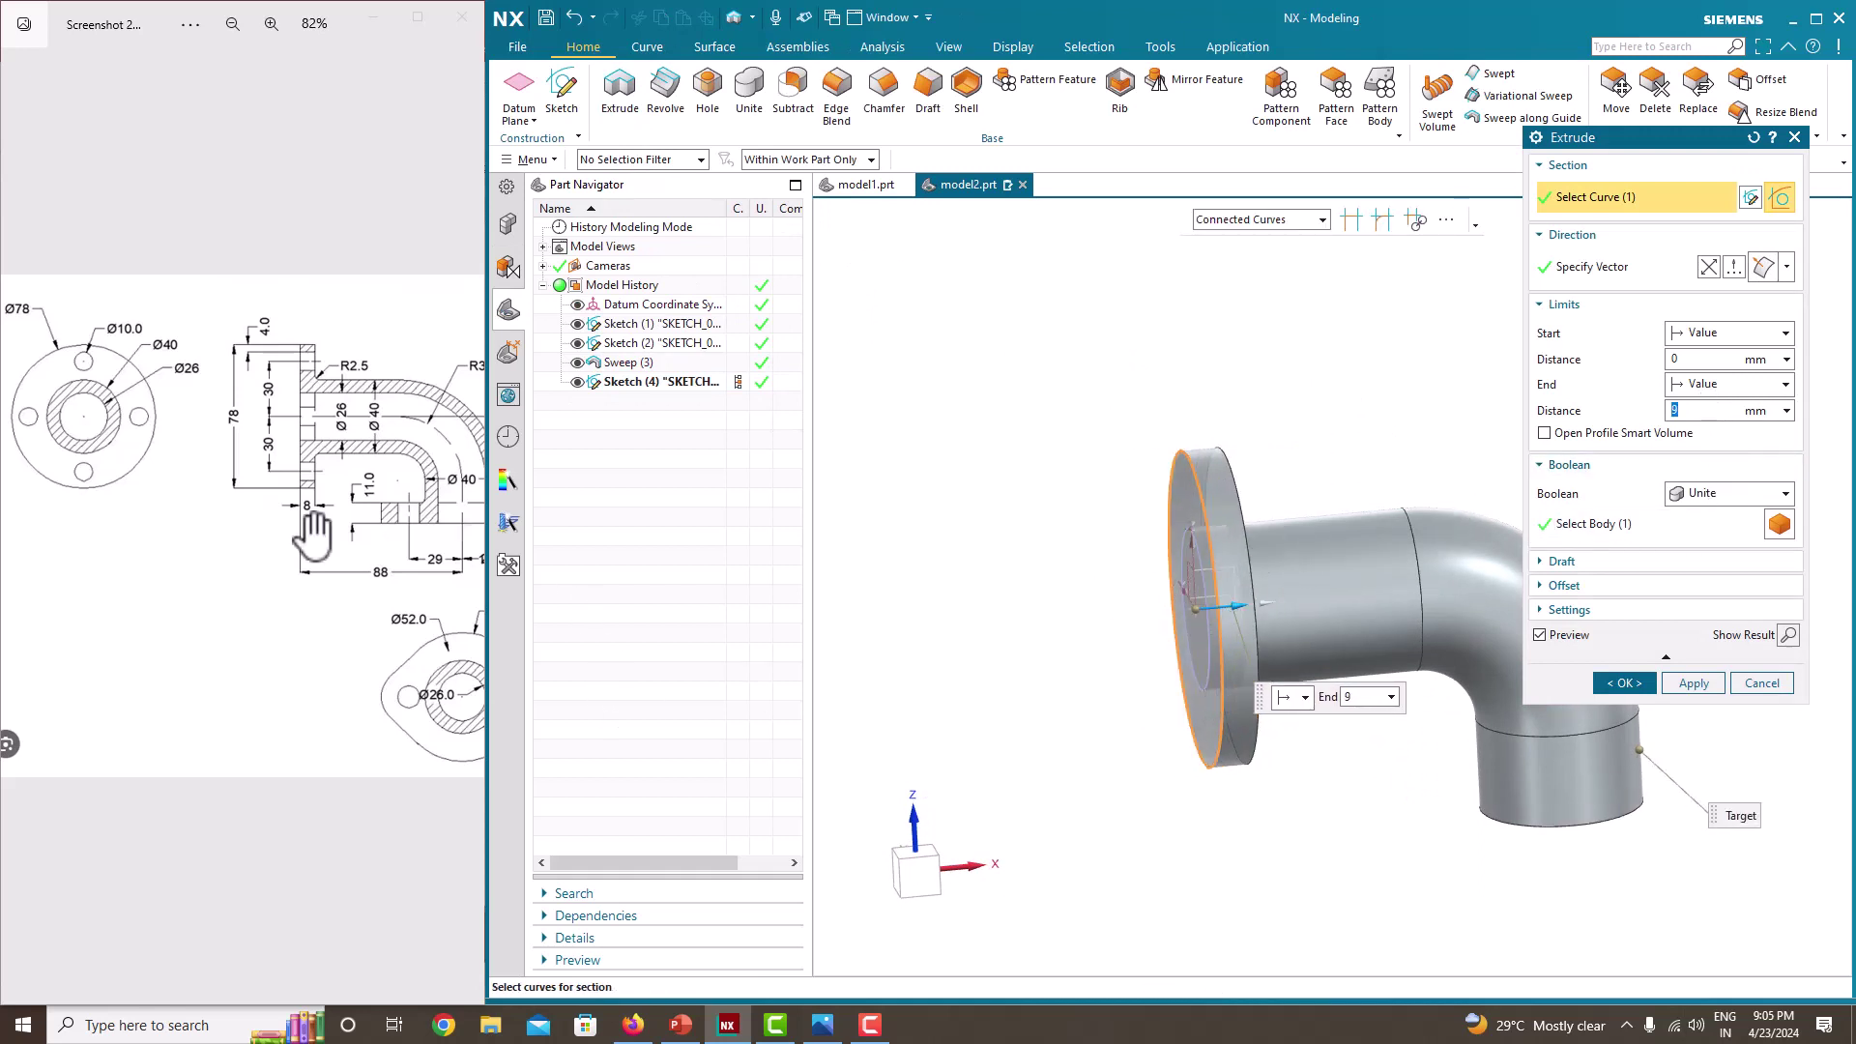
pyautogui.write('8')
pyautogui.press('Return')
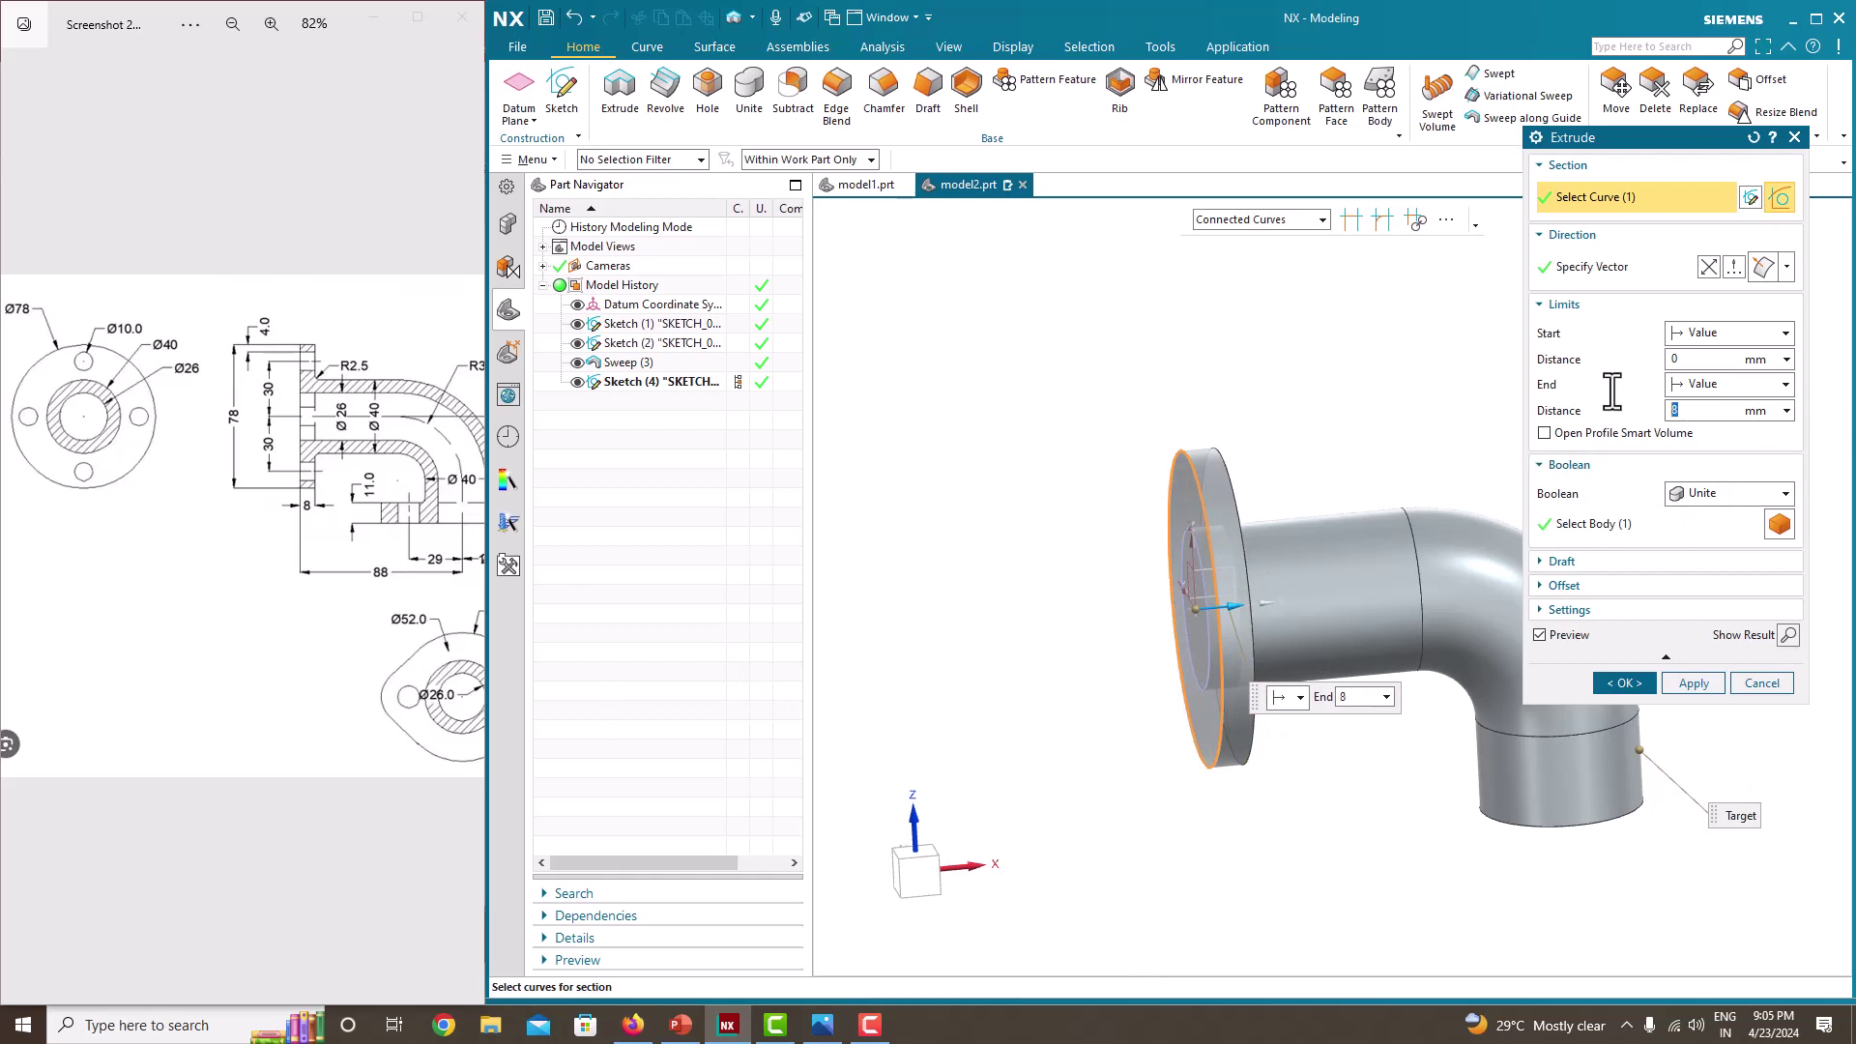
pyautogui.click(1628, 684)
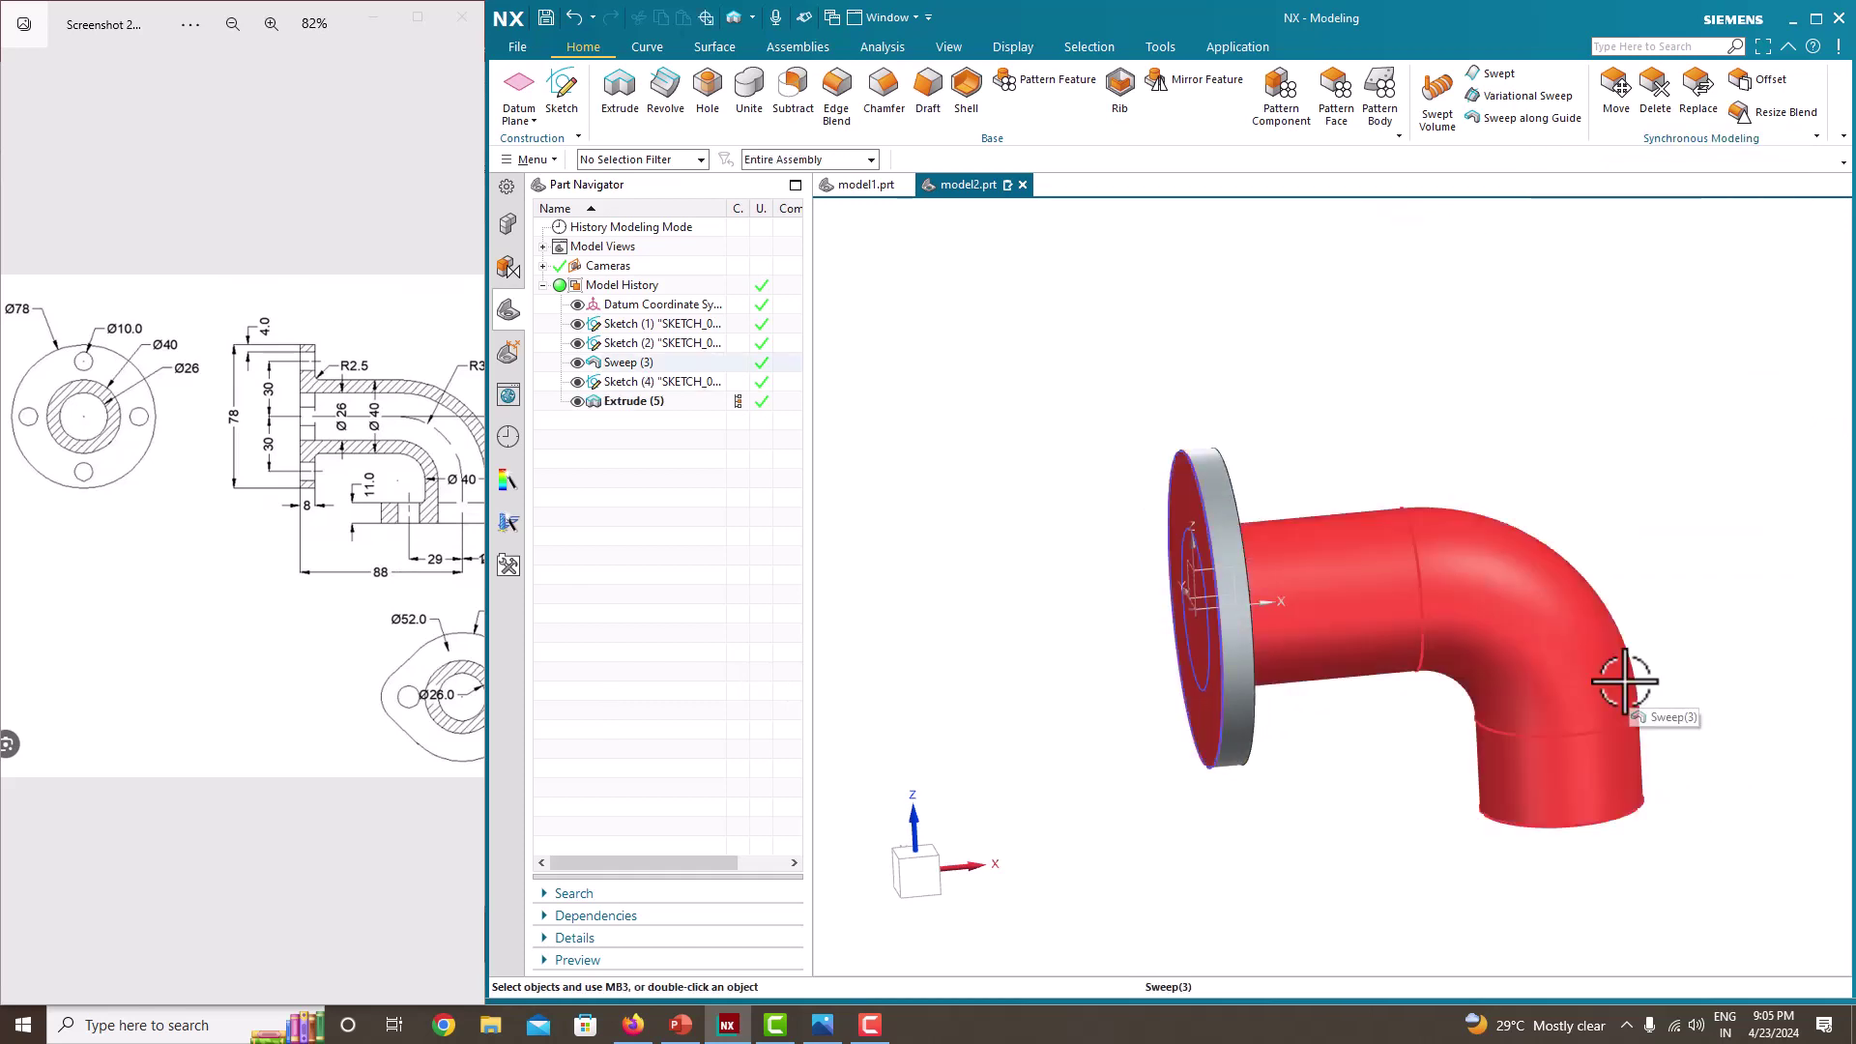
# - Create an On Plane sketch on the round flange's outer face, with the horizontal direction reversed
pyautogui.moveTo(1615, 683); pyautogui.dragTo(981, 483, button='middle')
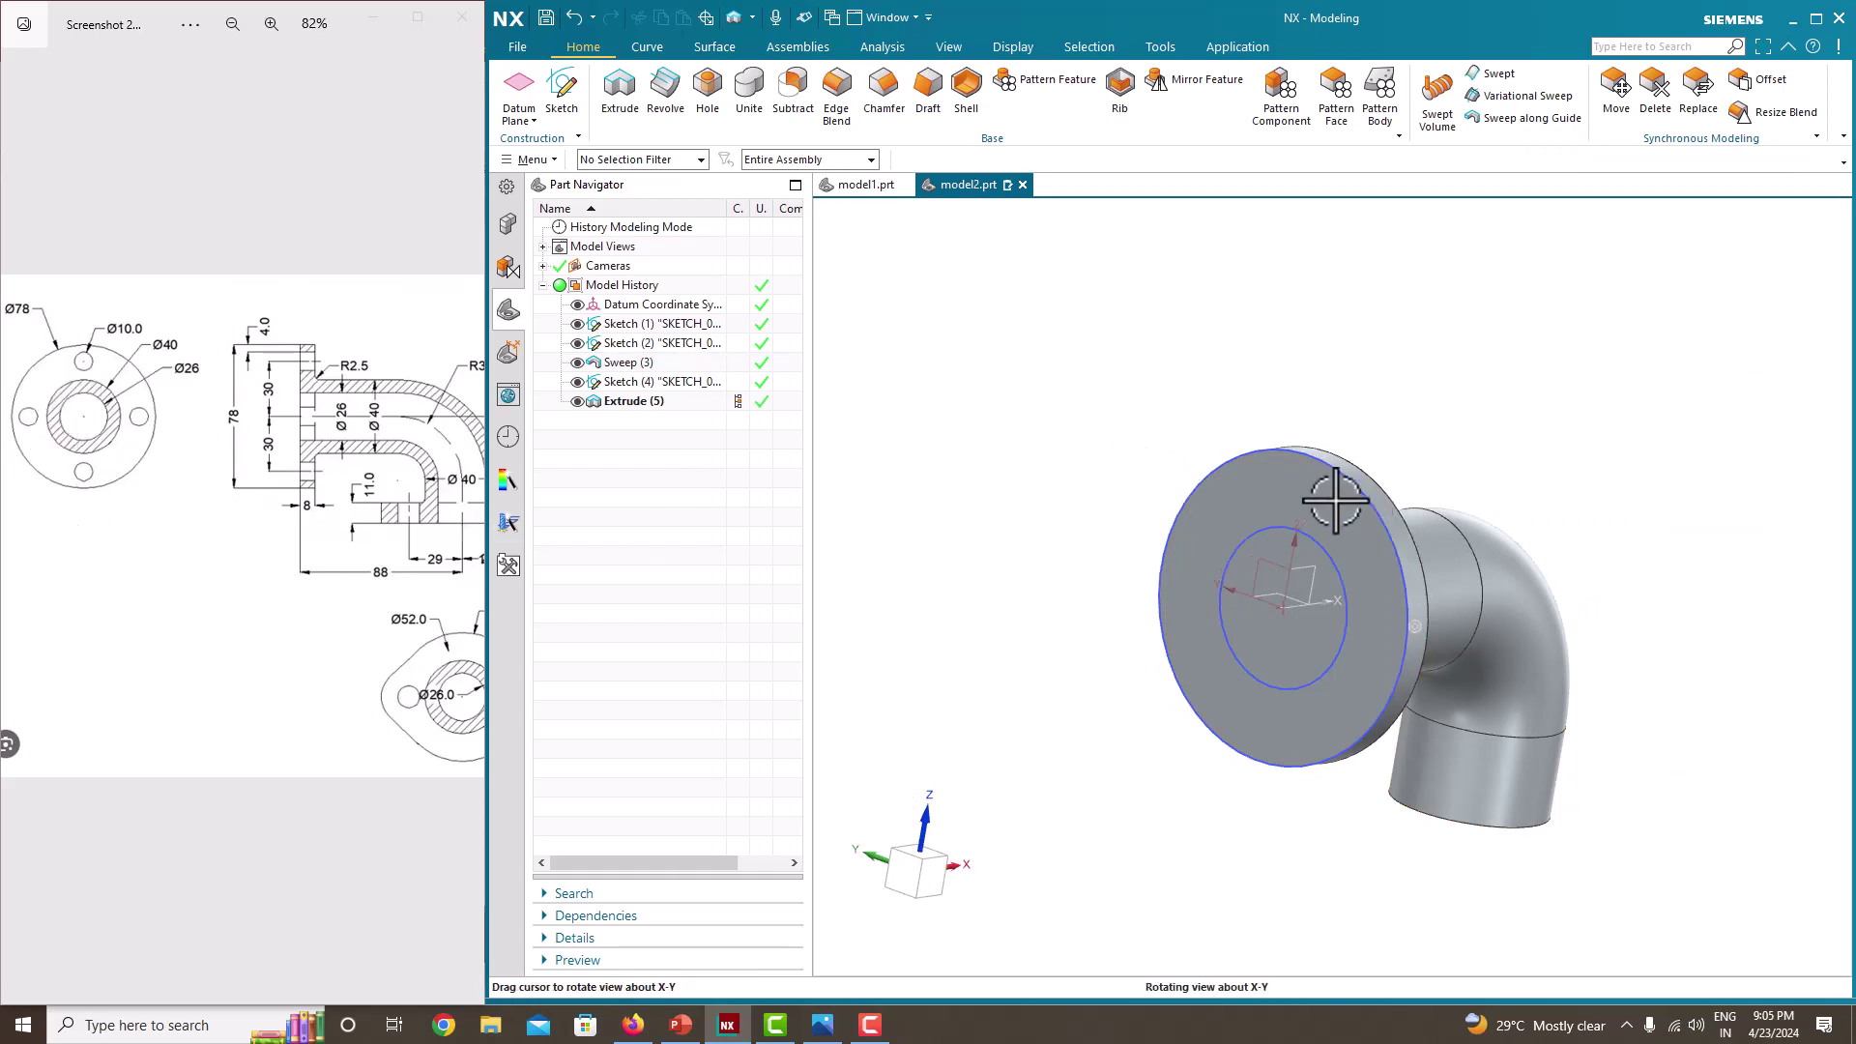
pyautogui.moveTo(1326, 496); pyautogui.dragTo(1511, 587, button='middle')
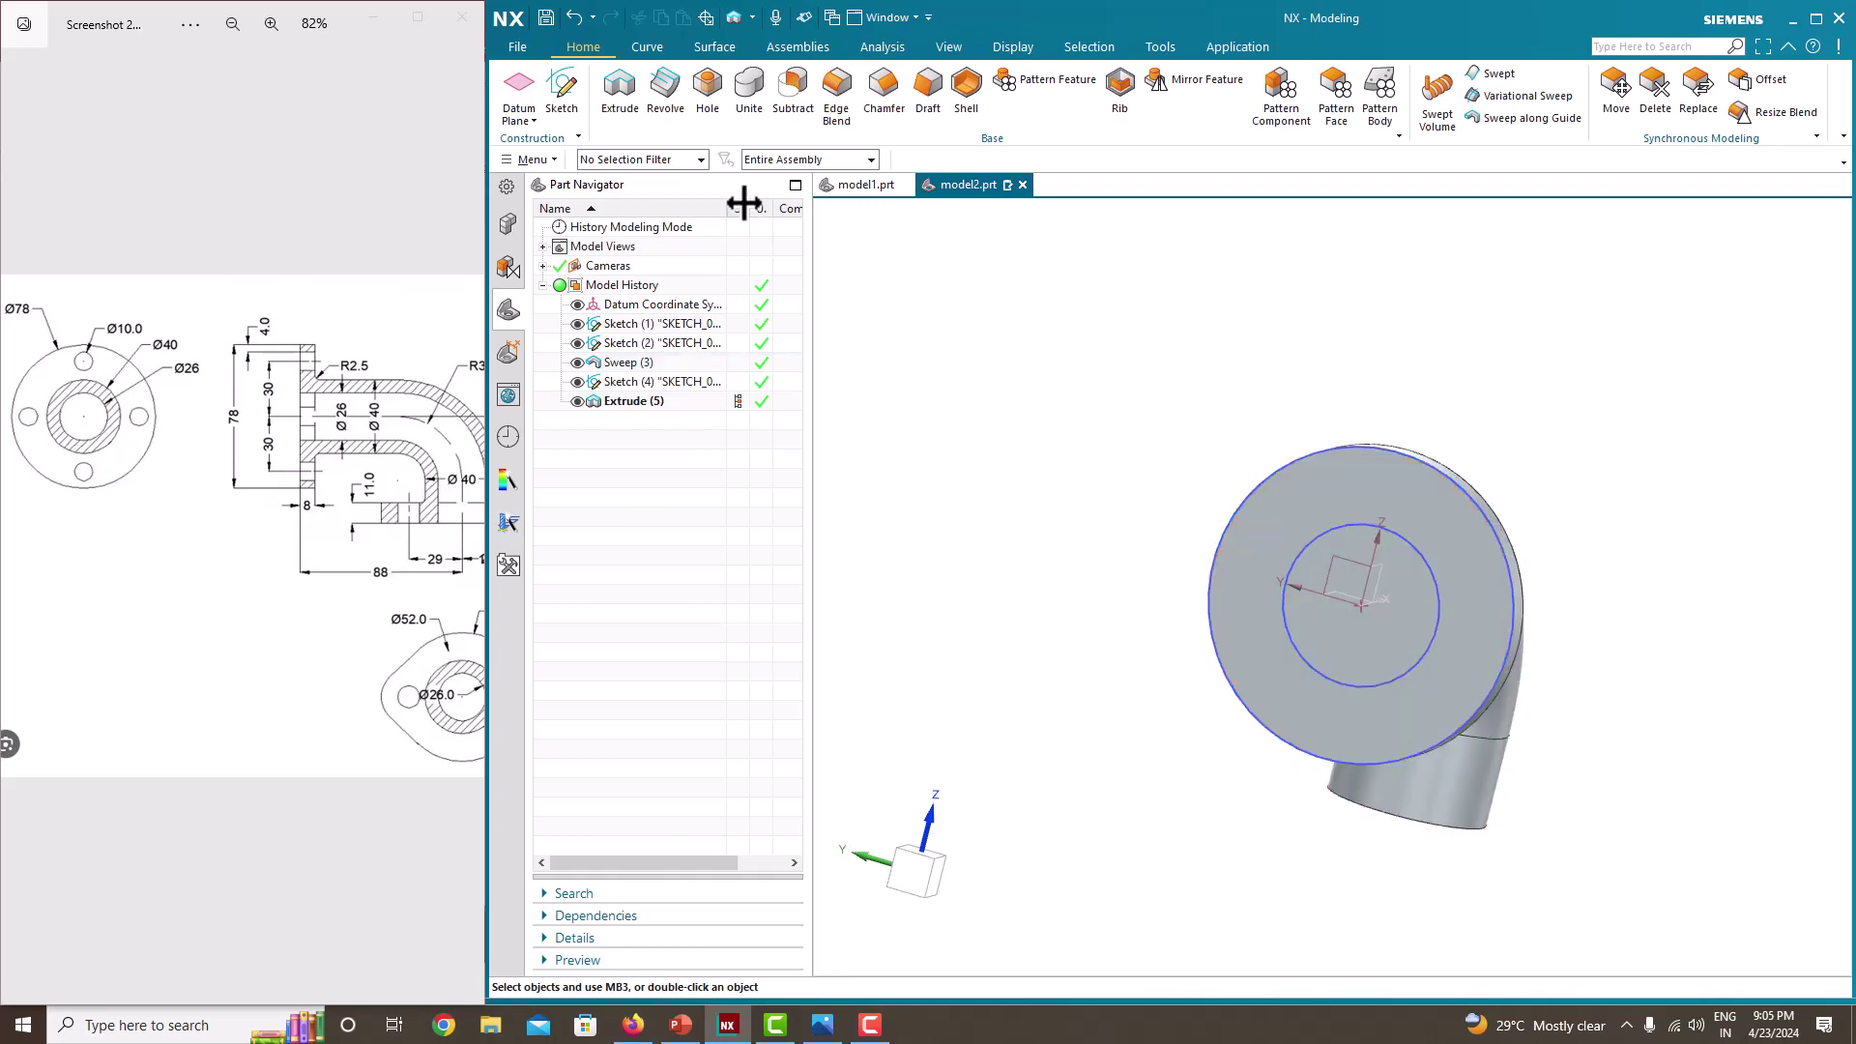
pyautogui.click(561, 102)
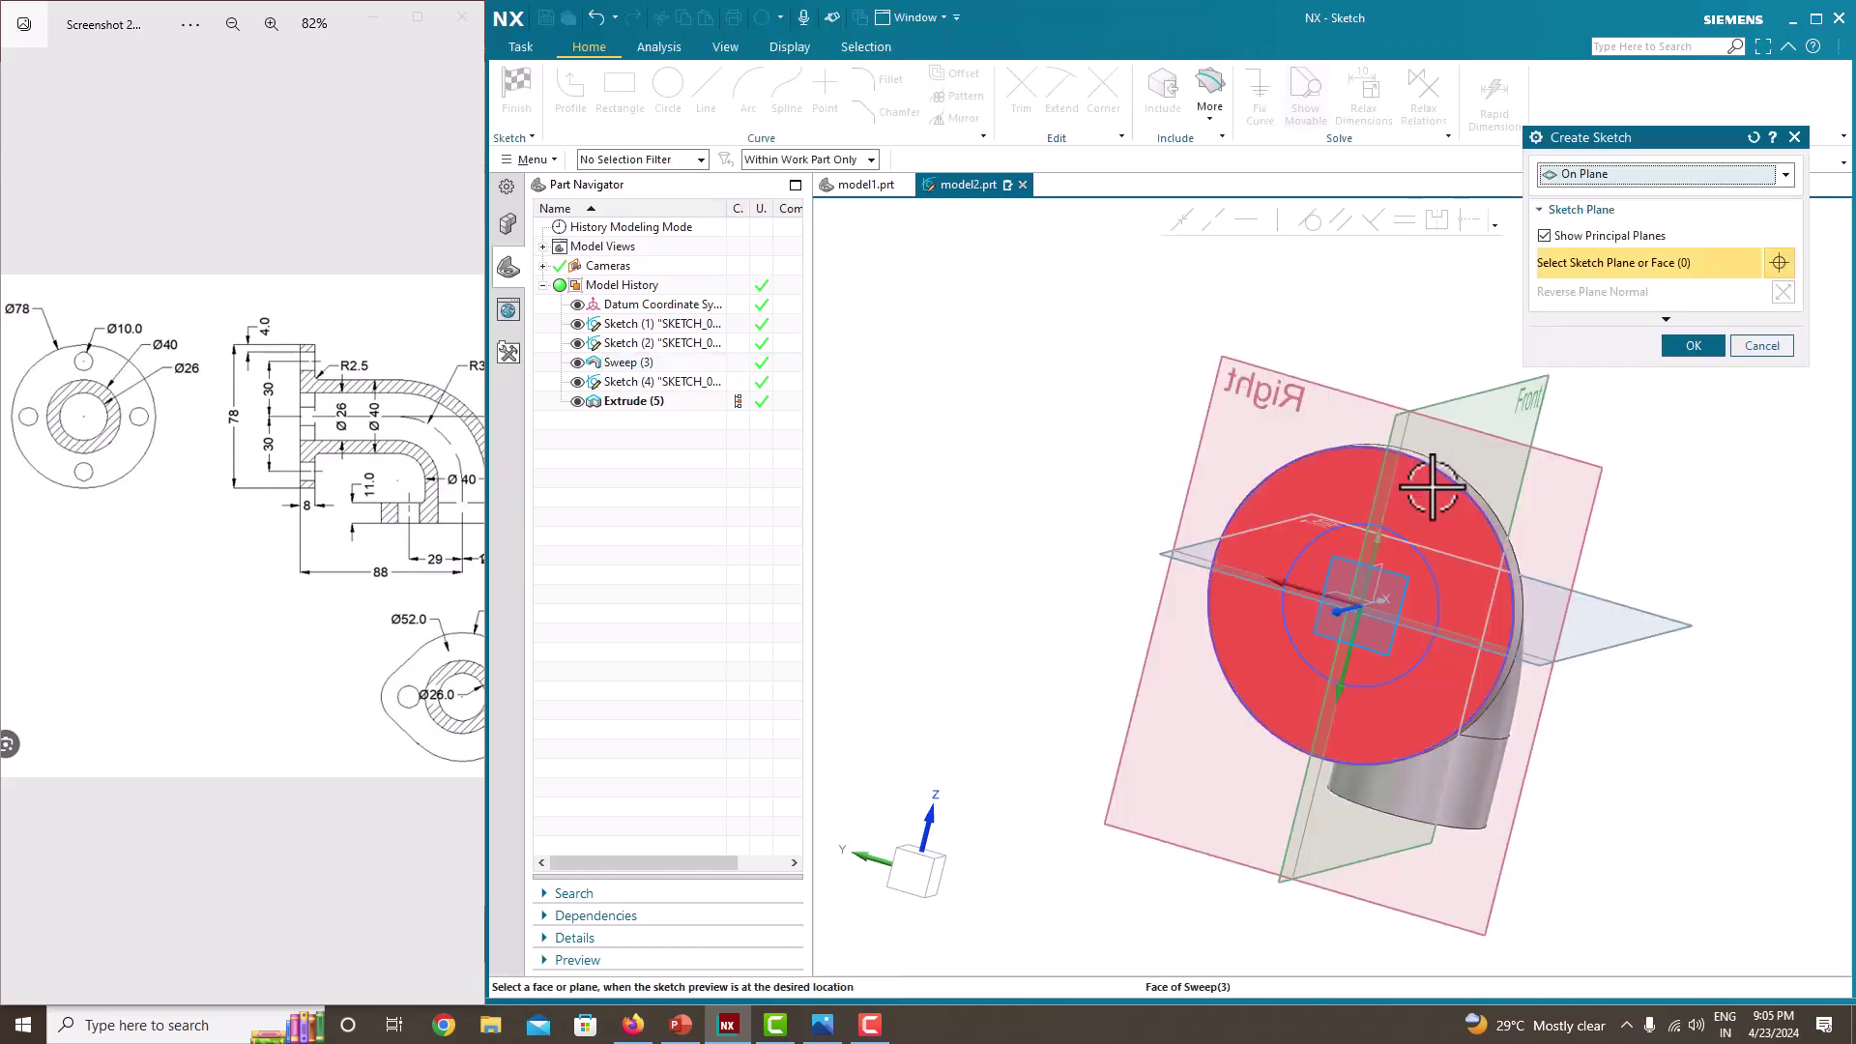
pyautogui.click(1431, 488)
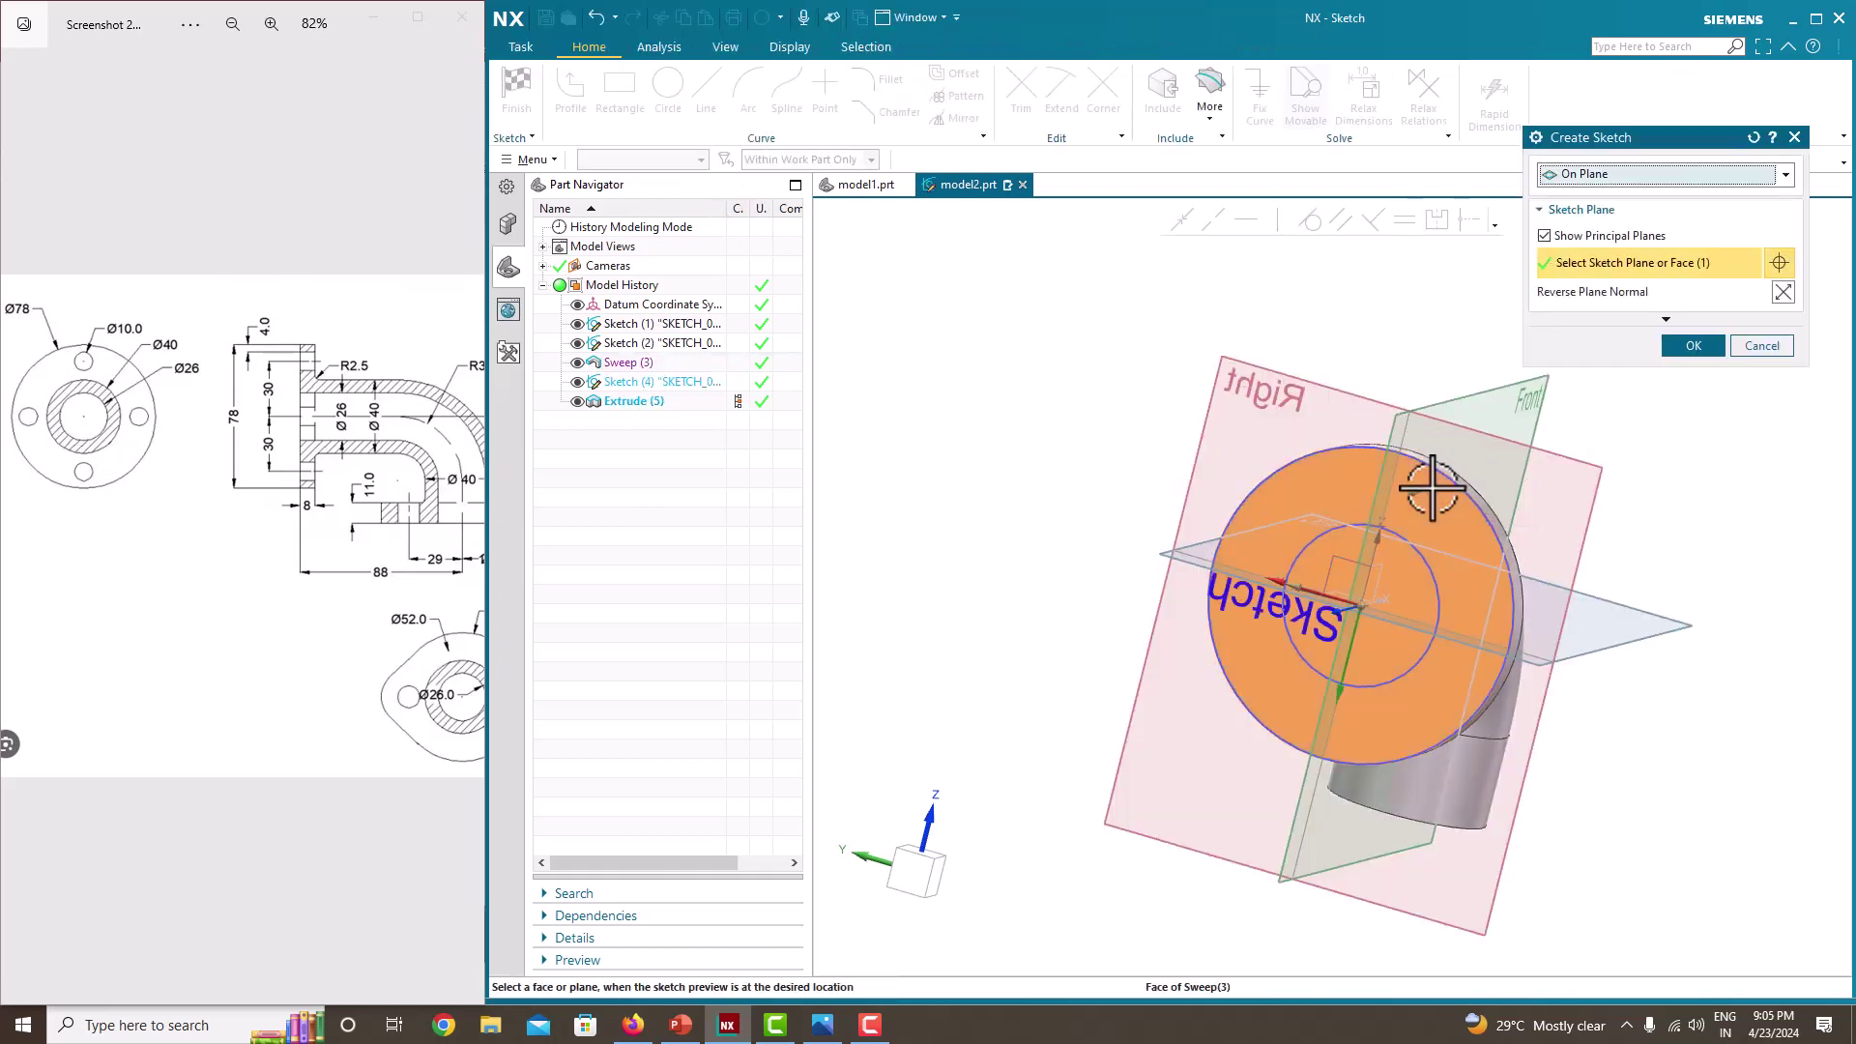
pyautogui.doubleClick(1287, 586)
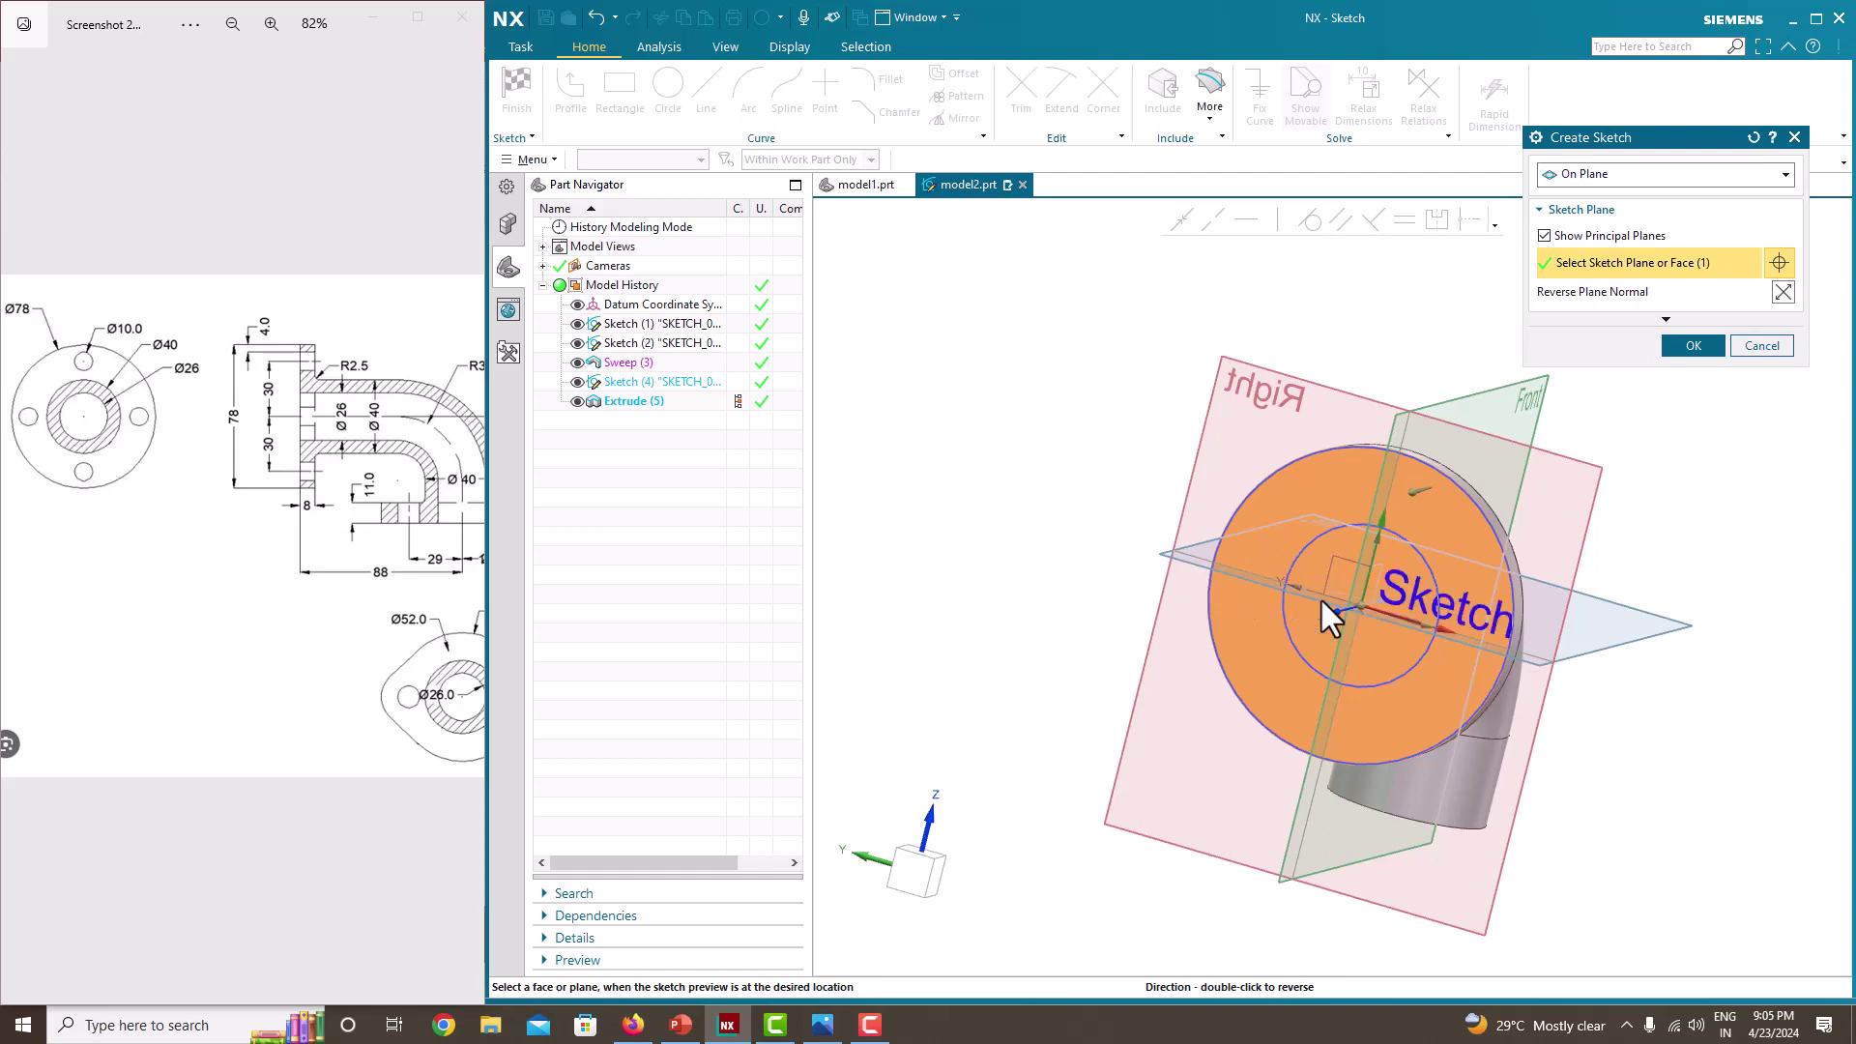
pyautogui.click(1686, 346)
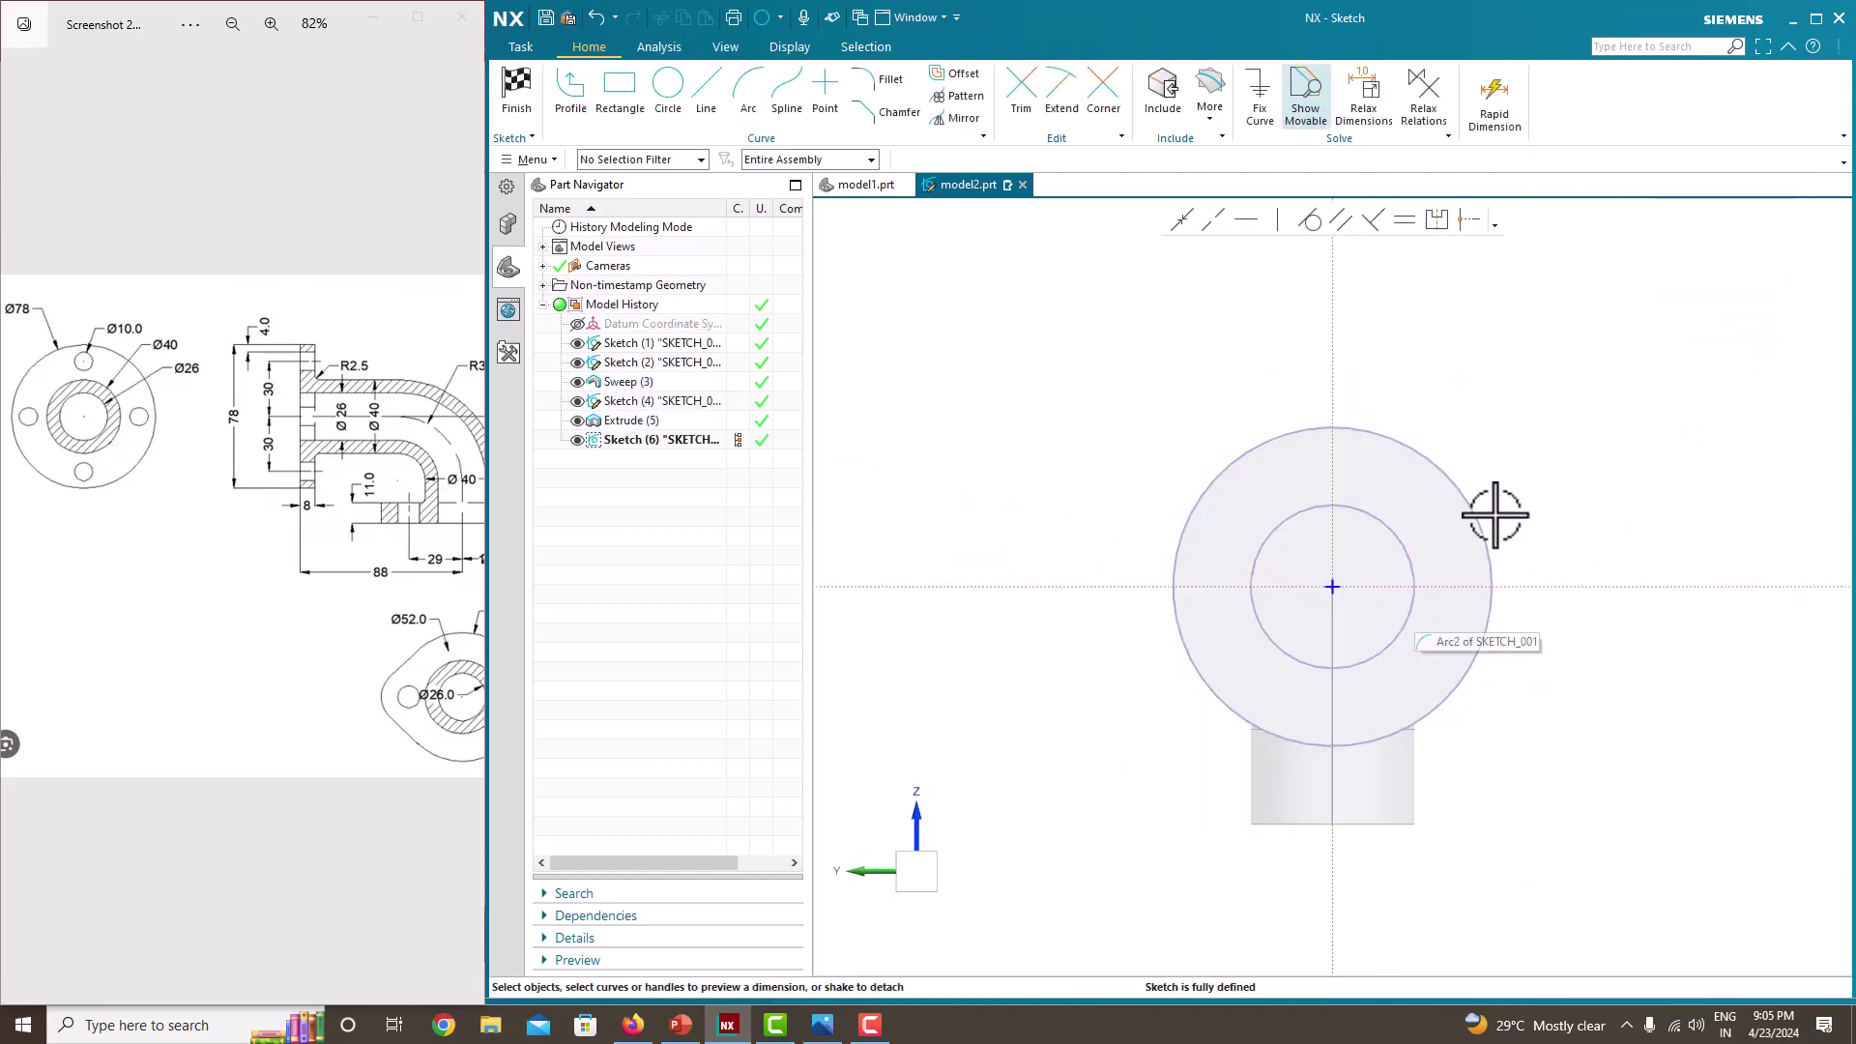
# - Draw a bolt-hole circle about 7 mm in diameter on the horizontal axis, near the right edge of the flange
pyautogui.click(667, 96)
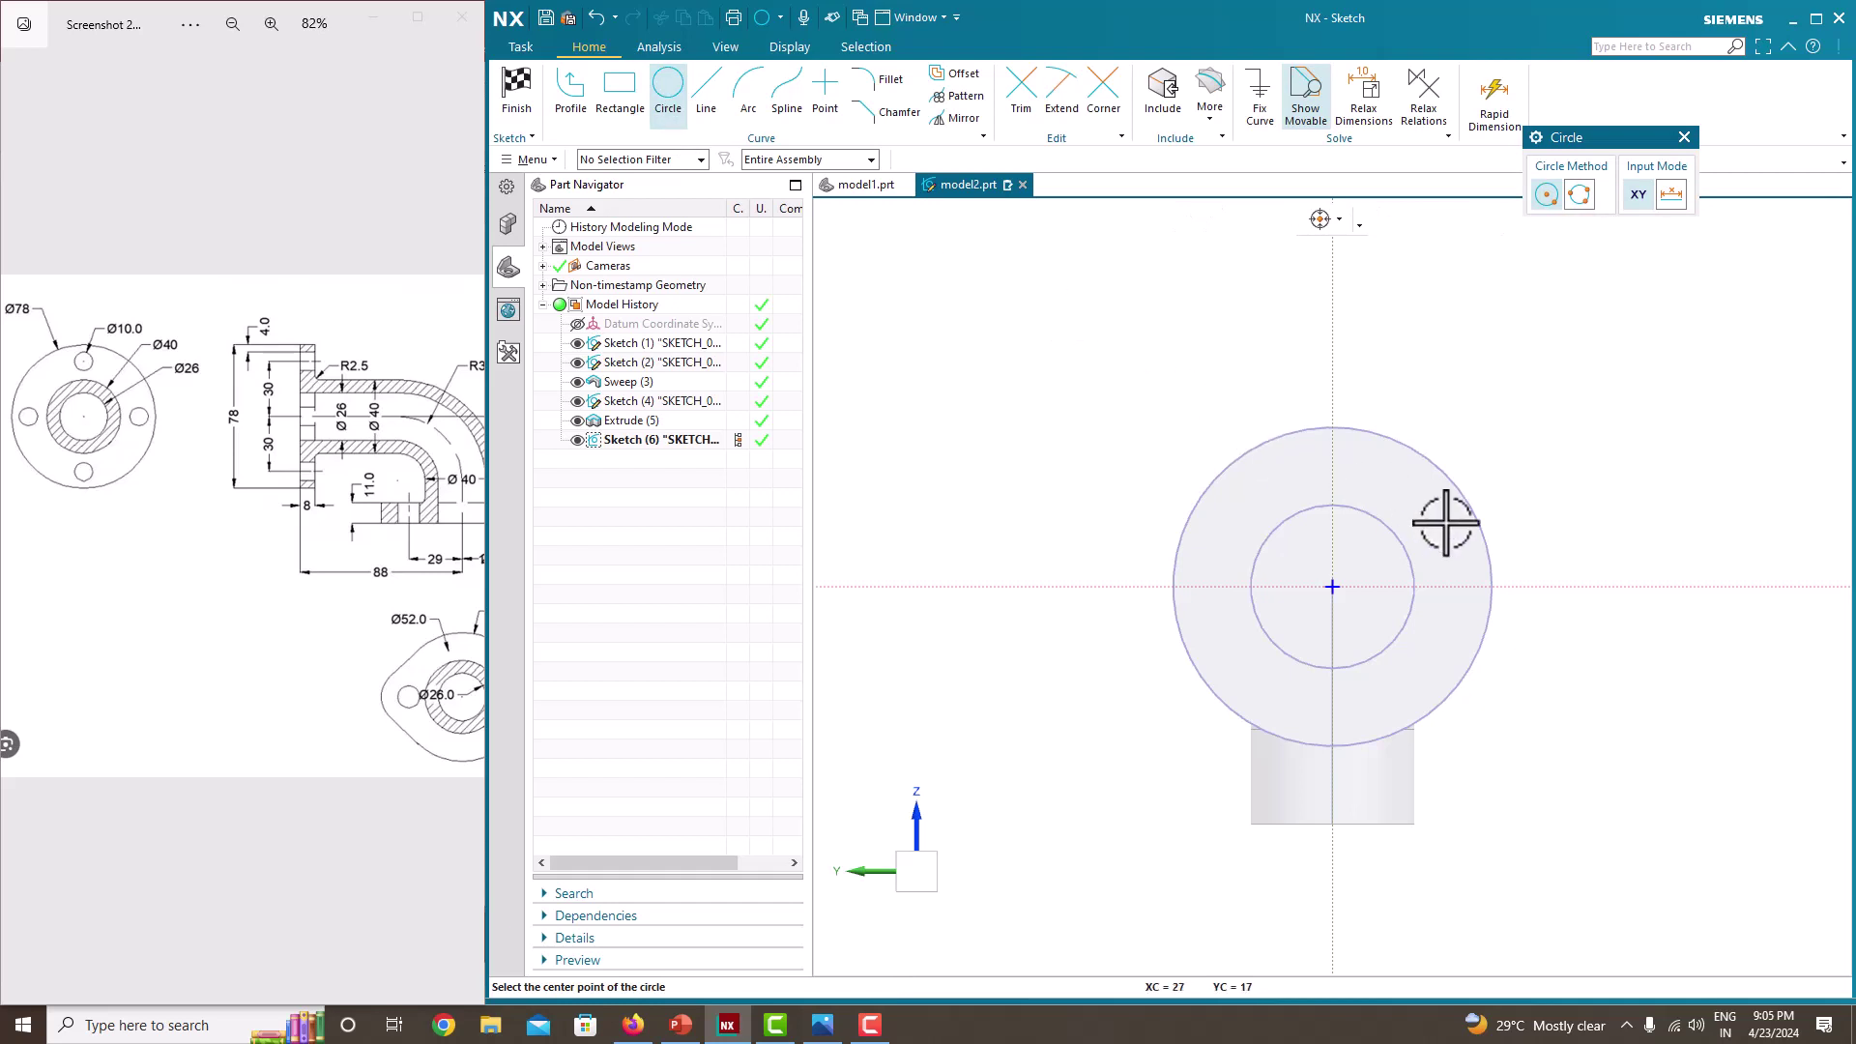
pyautogui.click(1464, 587)
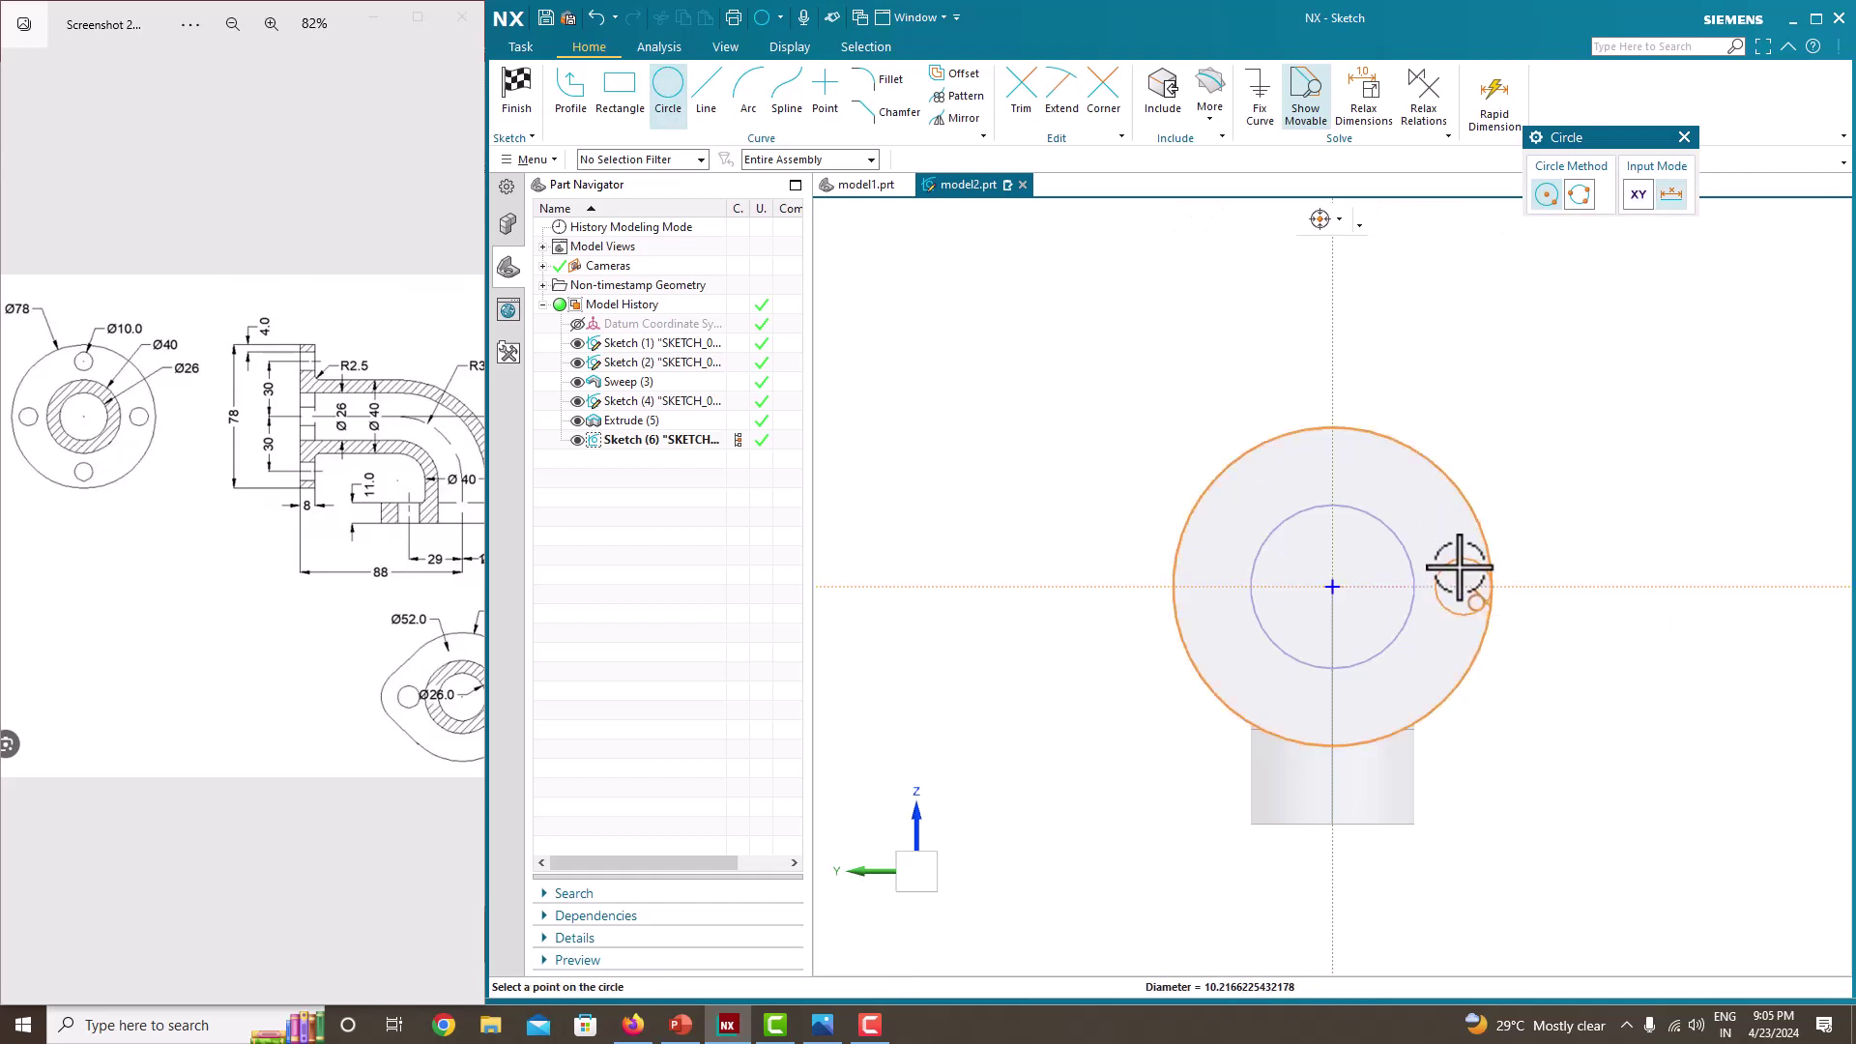
pyautogui.click(1456, 576)
pyautogui.press('Escape')
# - Dimension the bolt-hole circle's diameter as 10 mm without scaling the entire sketch
pyautogui.scroll(3, 1470, 595)
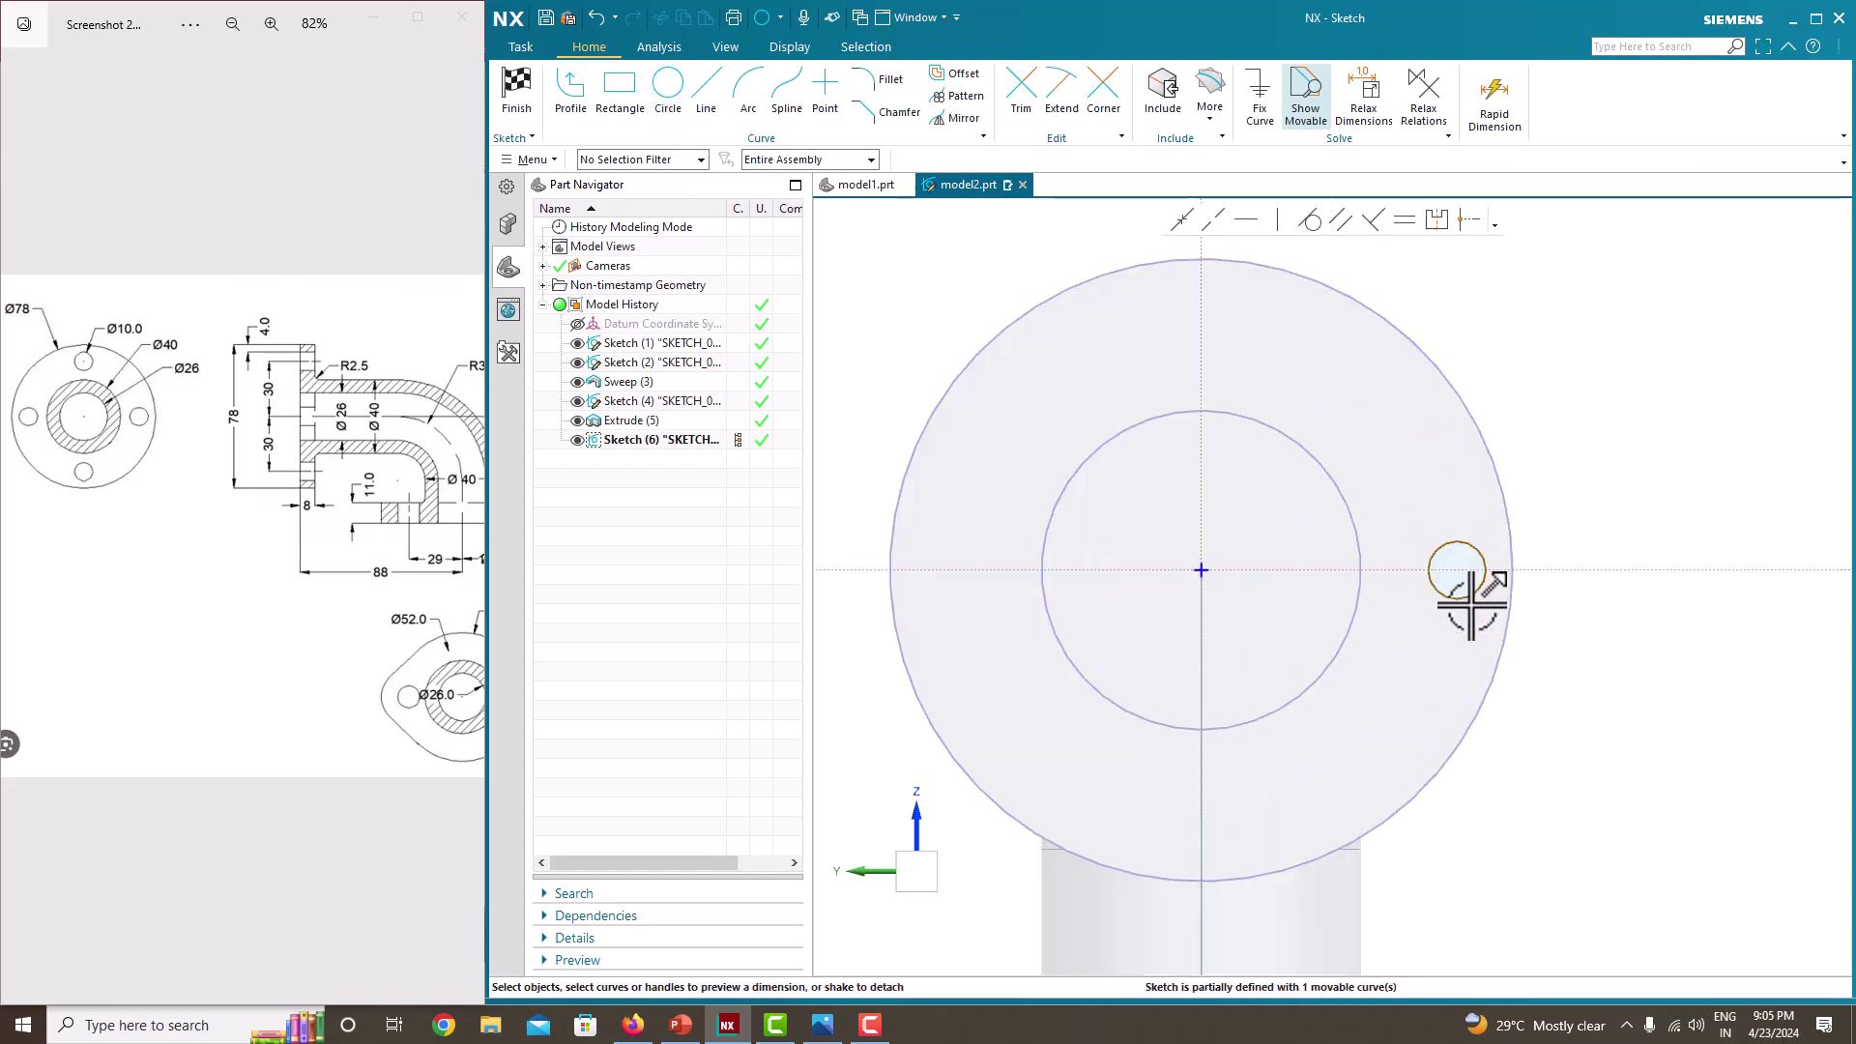
pyautogui.click(1473, 541)
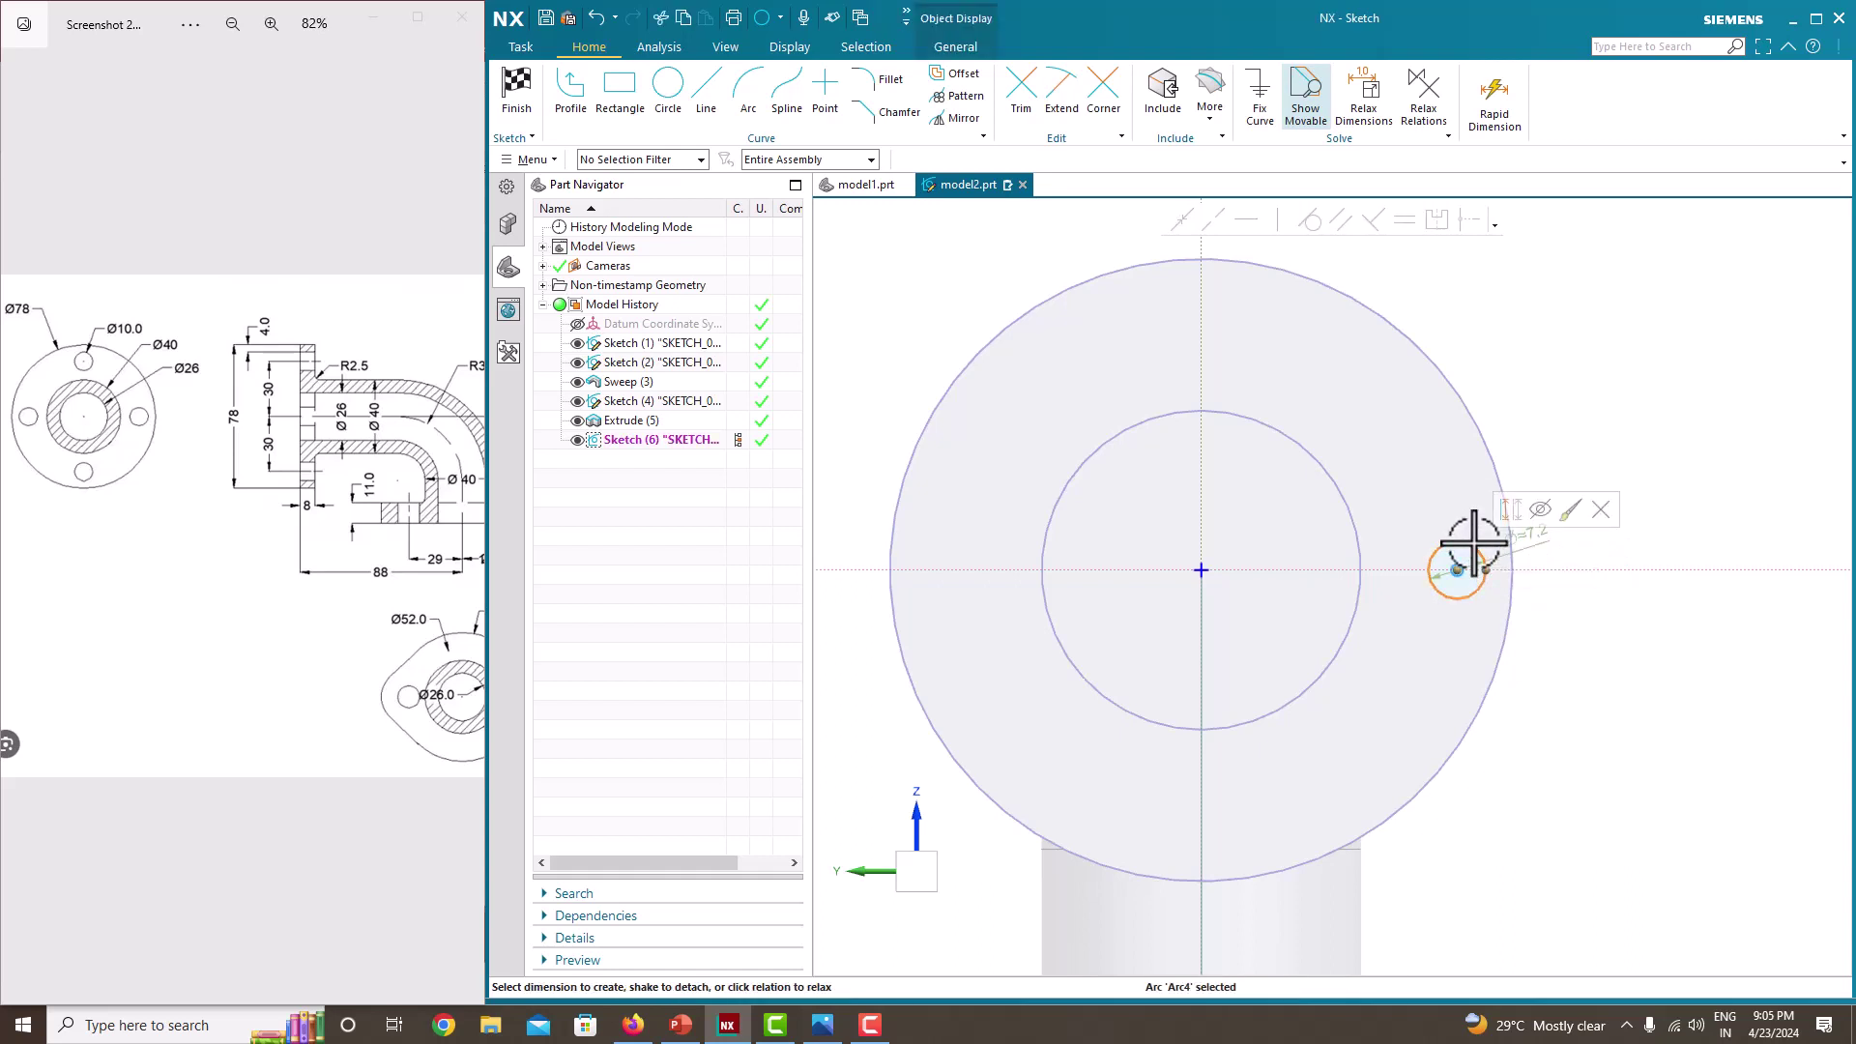
pyautogui.click(1537, 534)
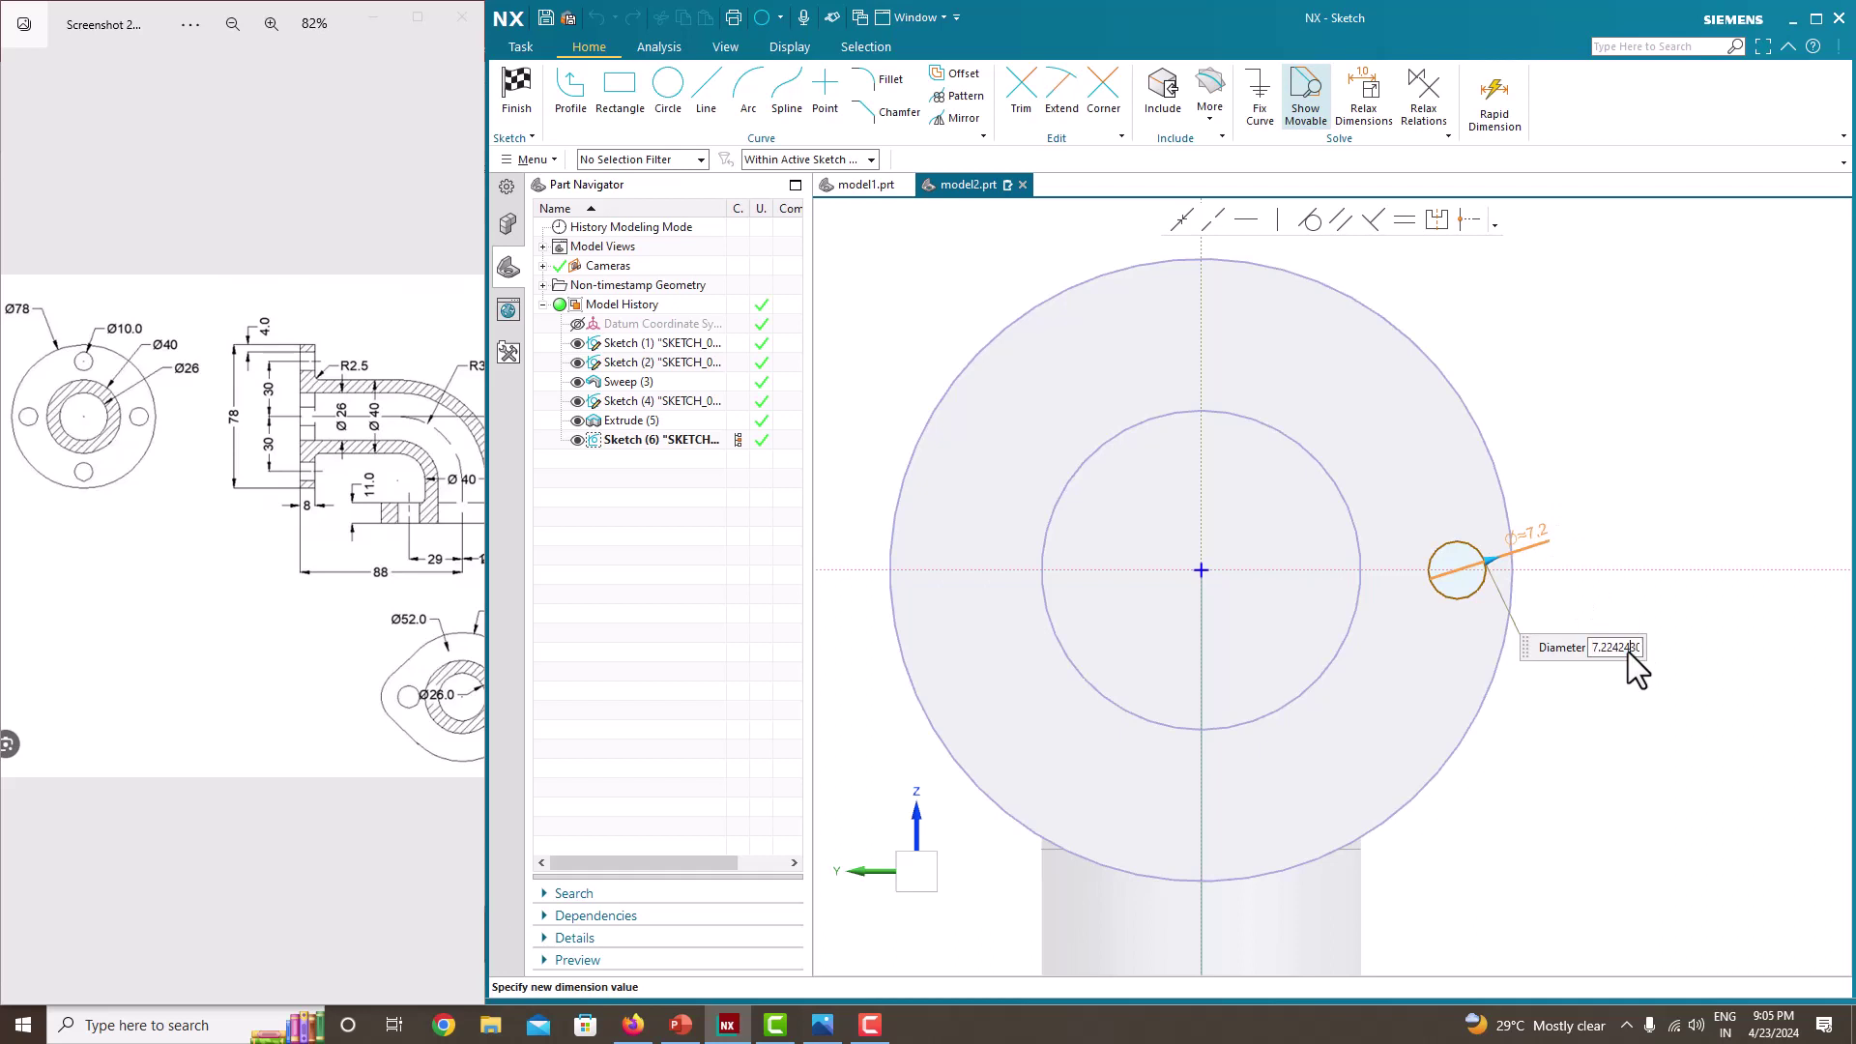
pyautogui.write('10')
pyautogui.press('Return')
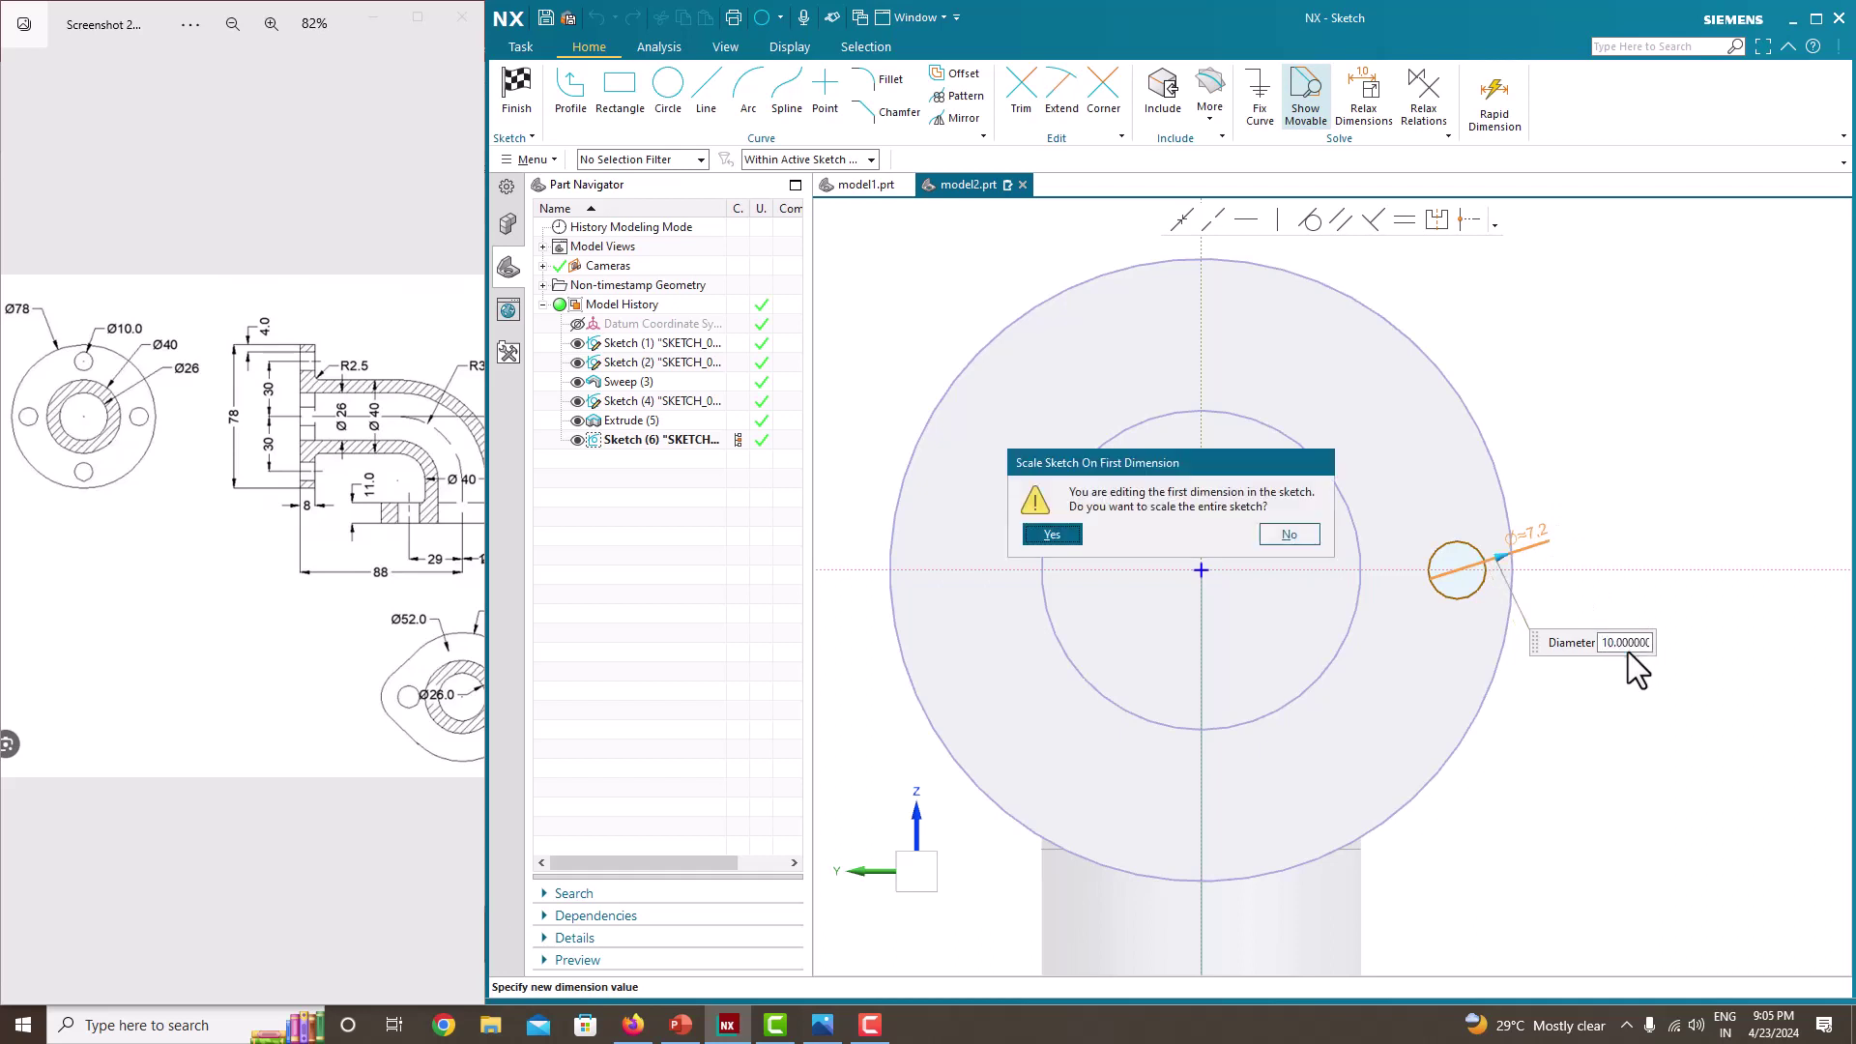
pyautogui.click(1290, 534)
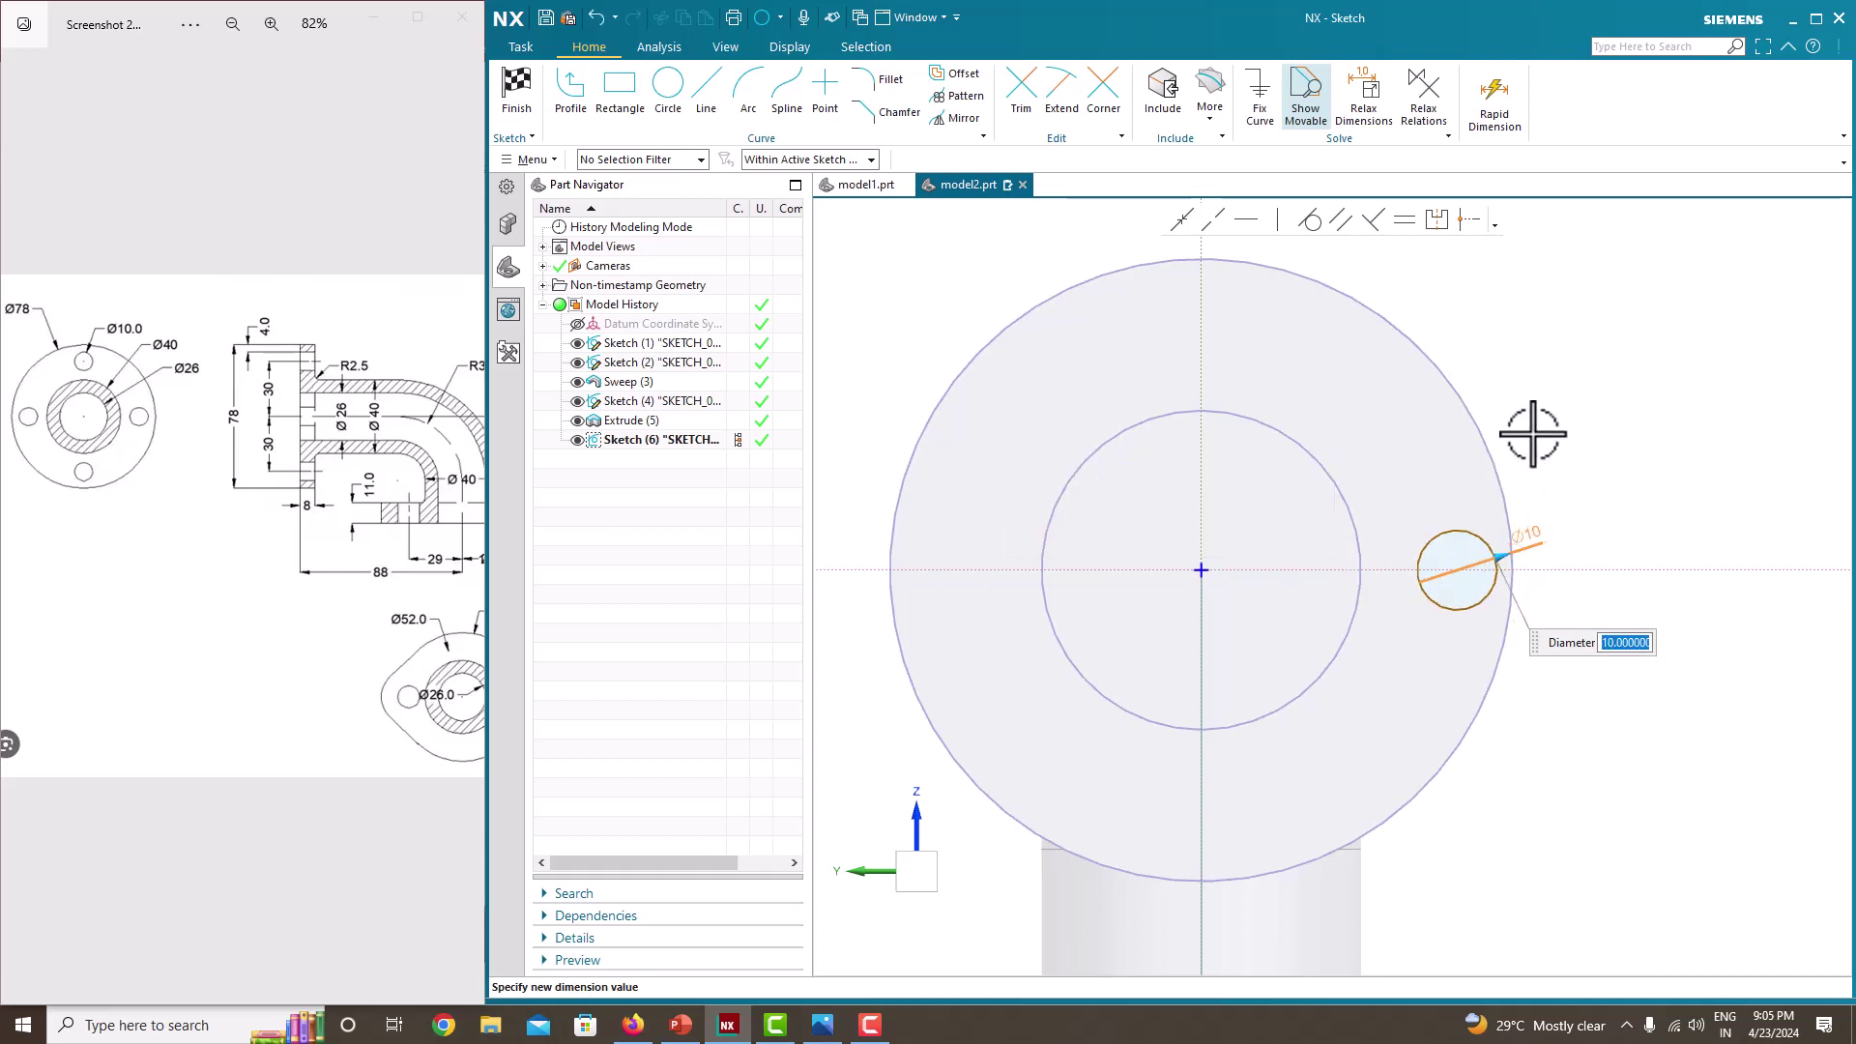
pyautogui.scroll(-1, 1454, 505)
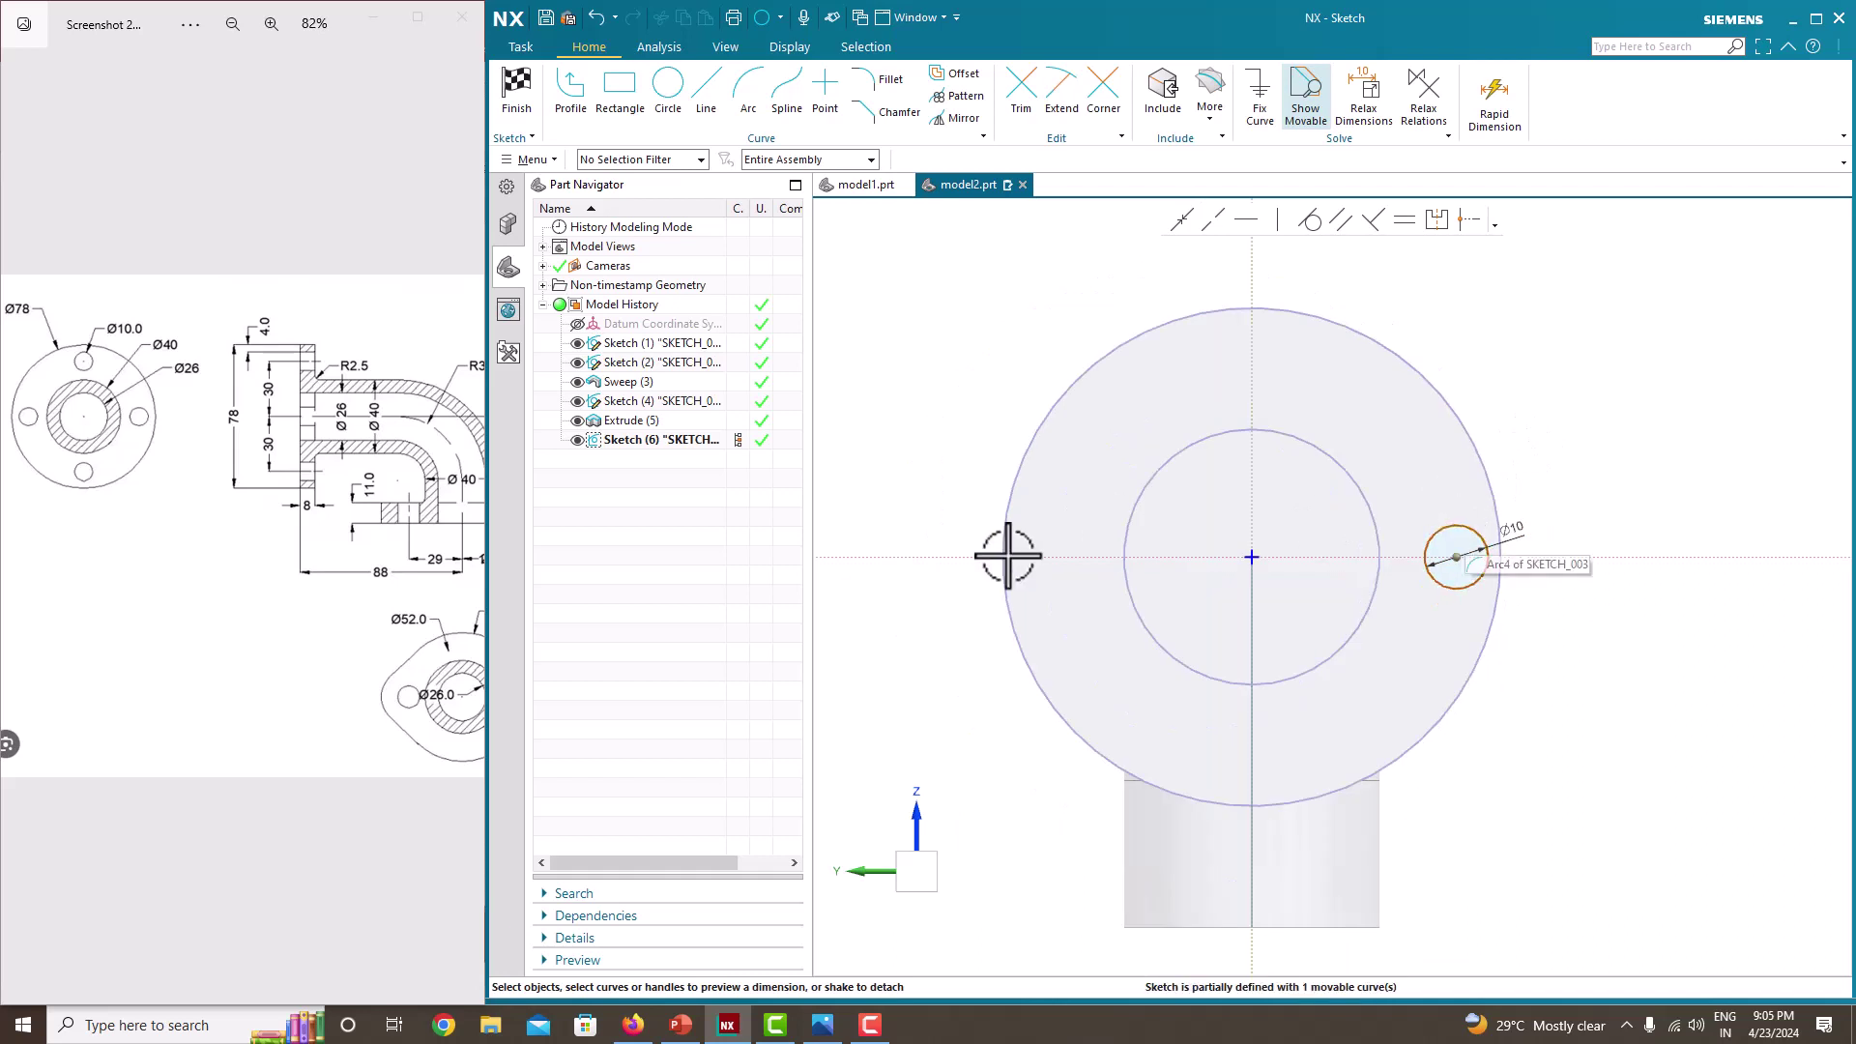
# - Mirror the 10 mm bolt-hole circle about the sketch's vertical axis to the opposite side of the flange
pyautogui.click(1447, 524)
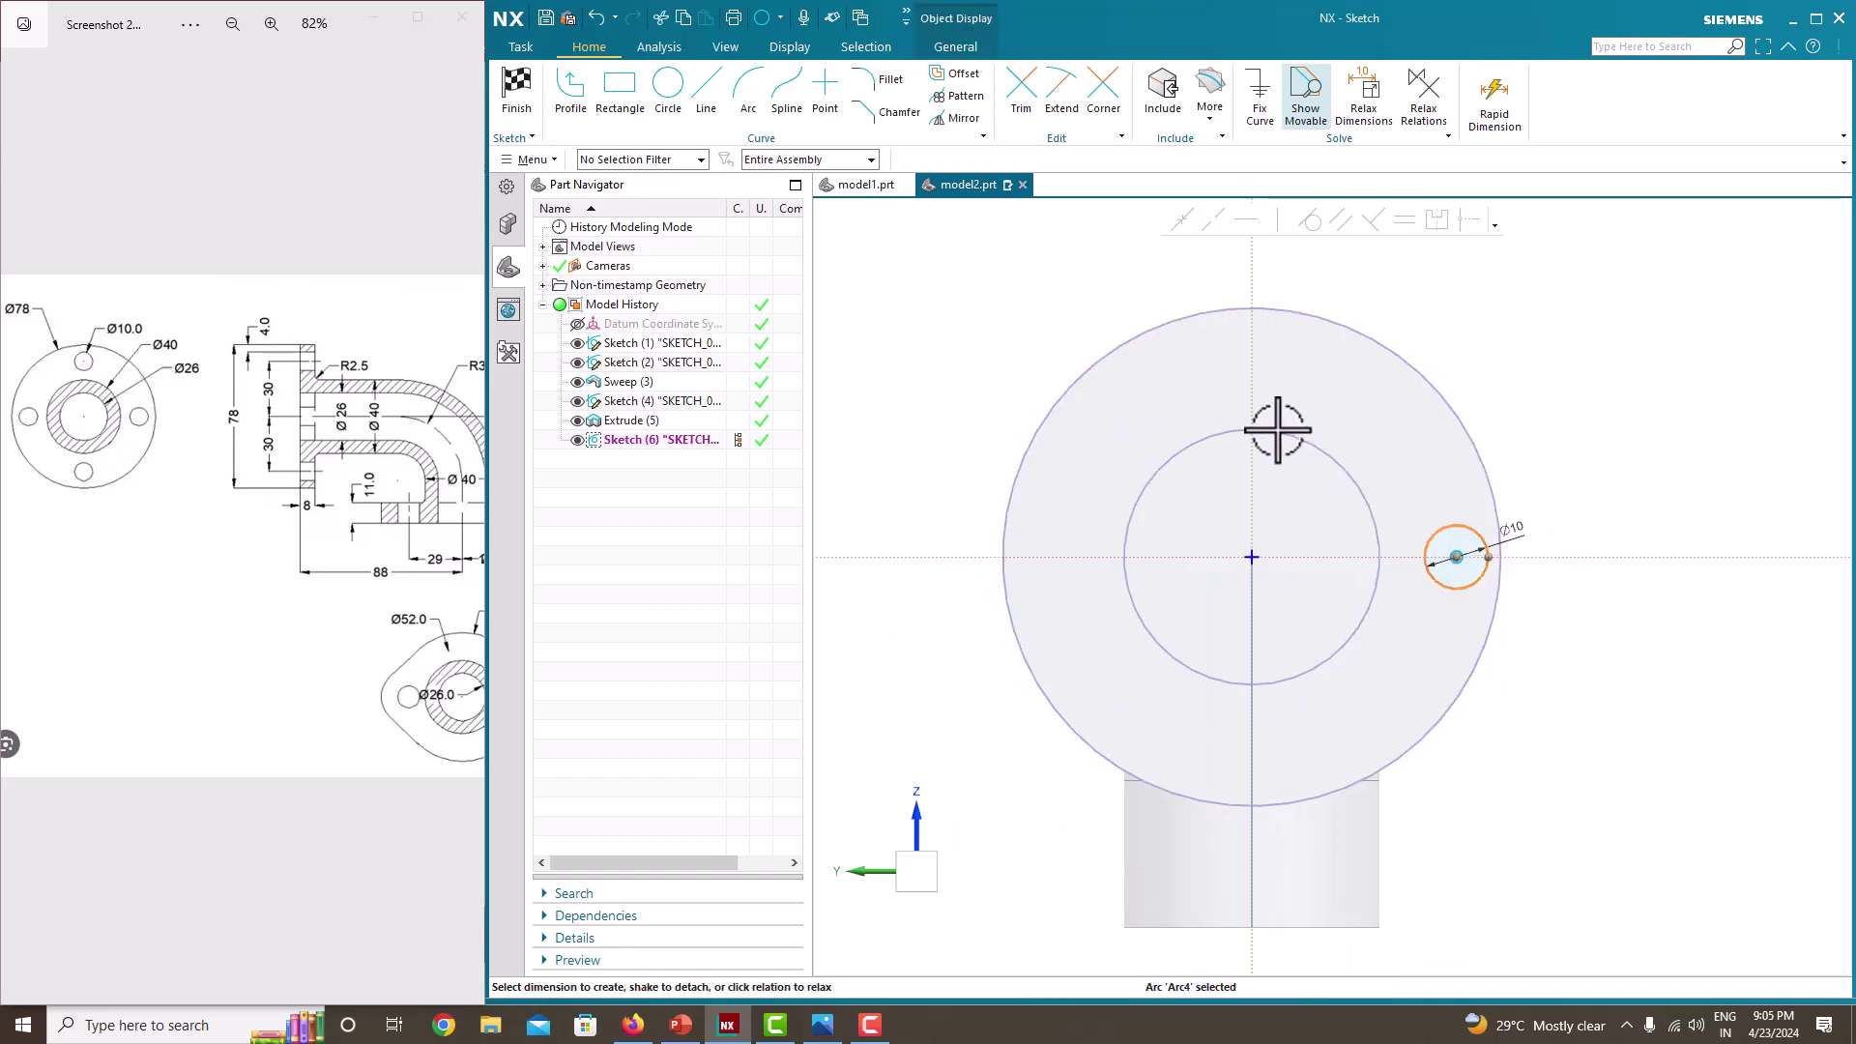
pyautogui.click(959, 119)
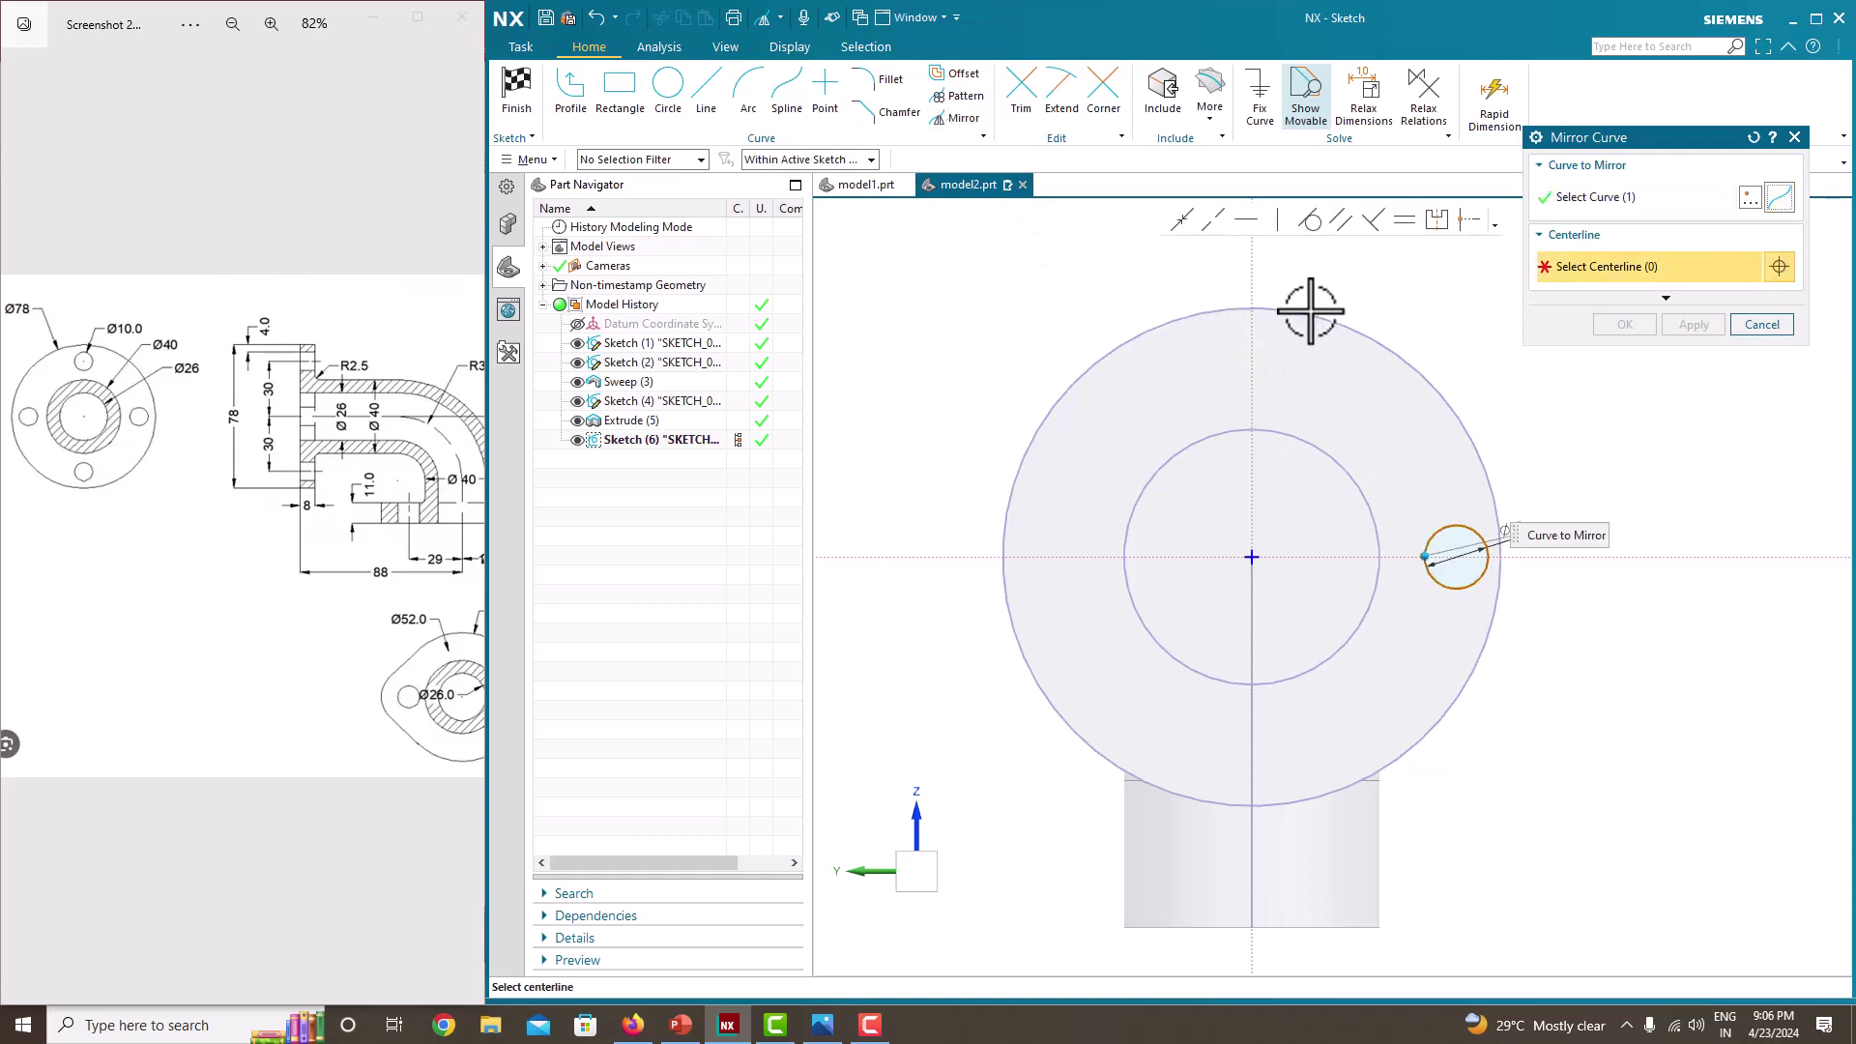
pyautogui.click(1252, 334)
pyautogui.click(1628, 325)
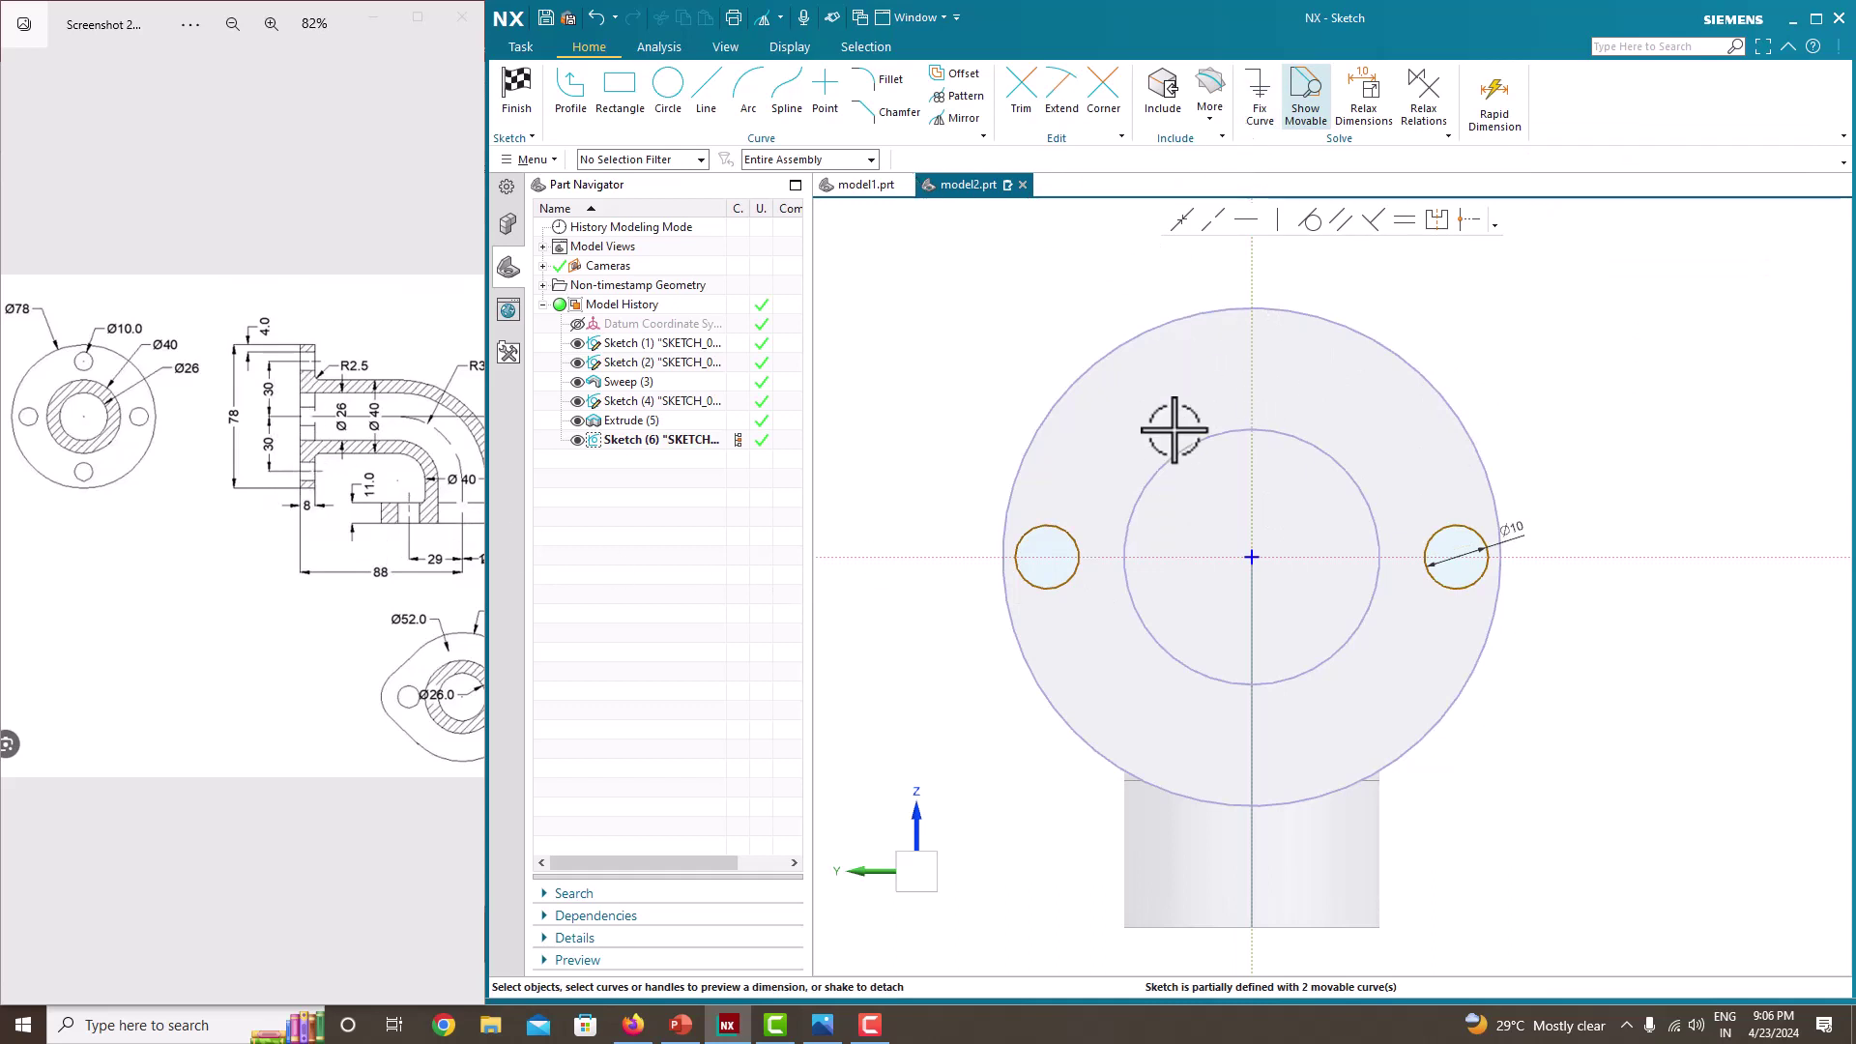
# - Dimension the horizontal distance between the two bolt-hole circles' centres as 60 mm
pyautogui.click(1047, 556)
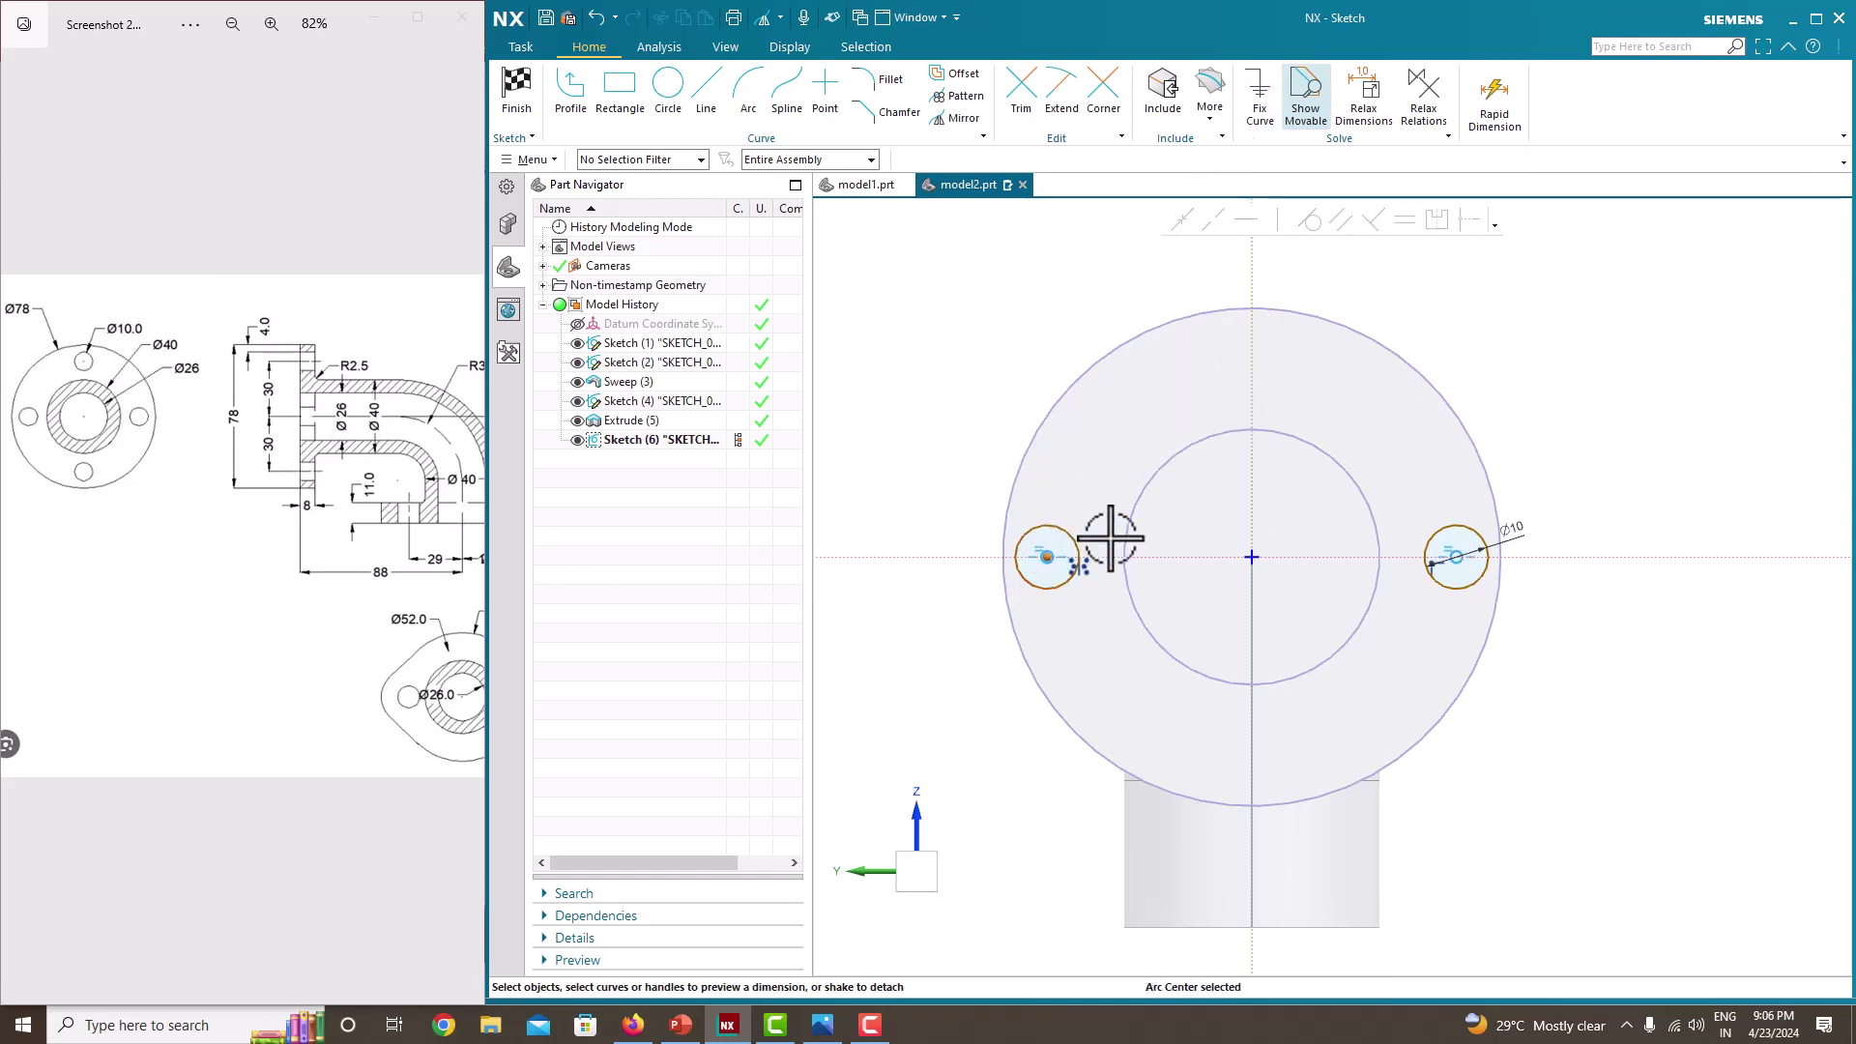
pyautogui.click(1453, 551)
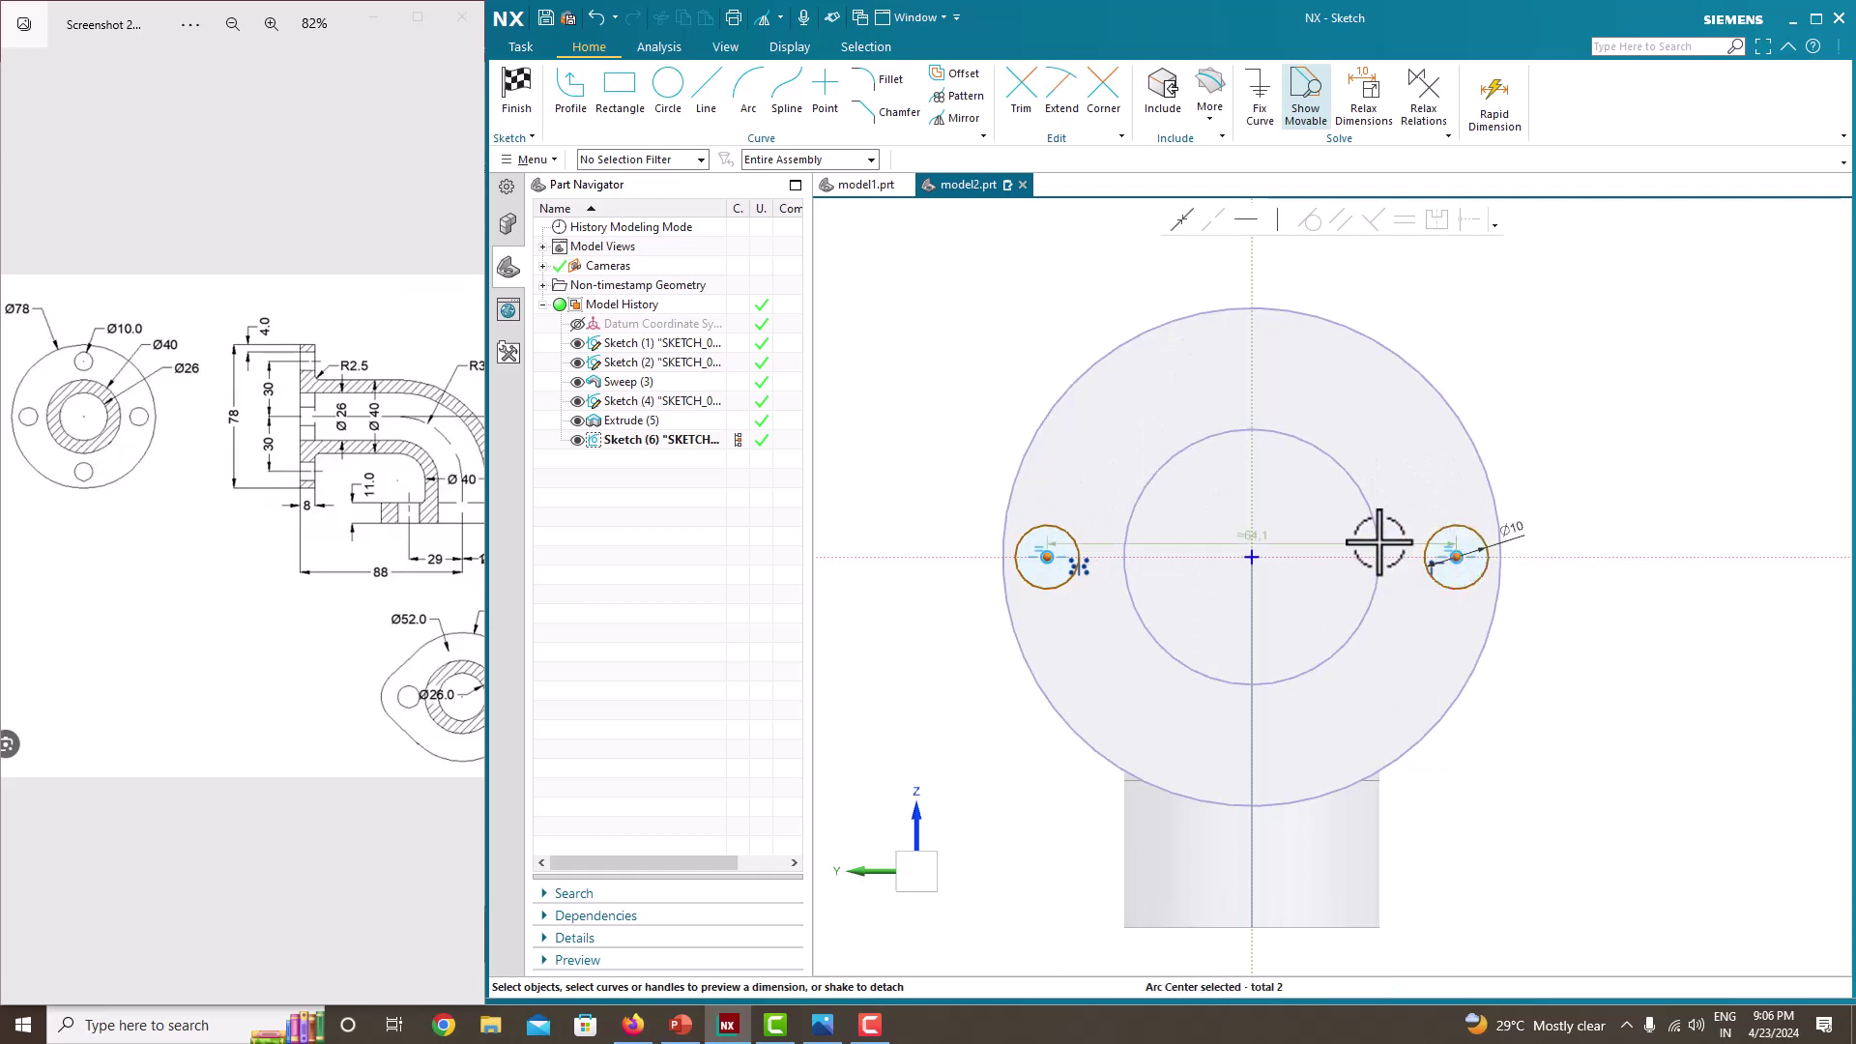
pyautogui.click(1253, 532)
pyautogui.write('6')
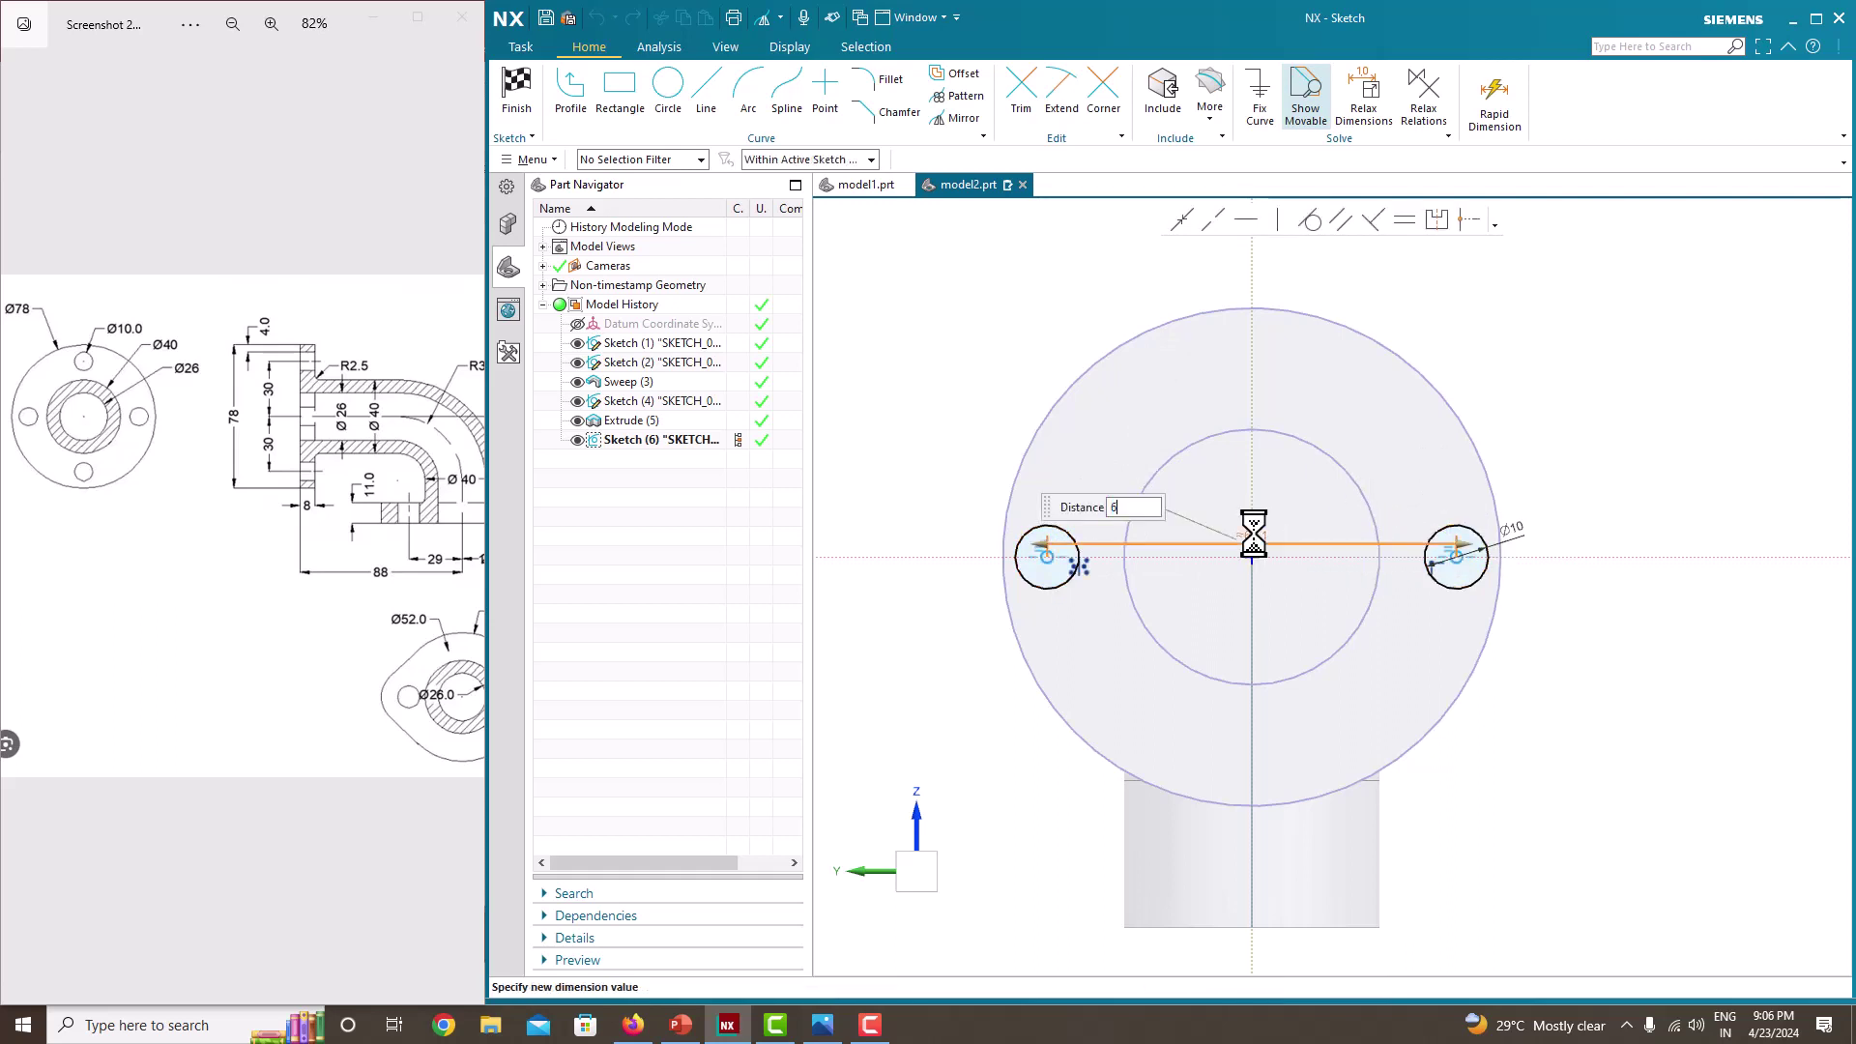
pyautogui.write('0')
pyautogui.press('Return')
pyautogui.press('Escape')
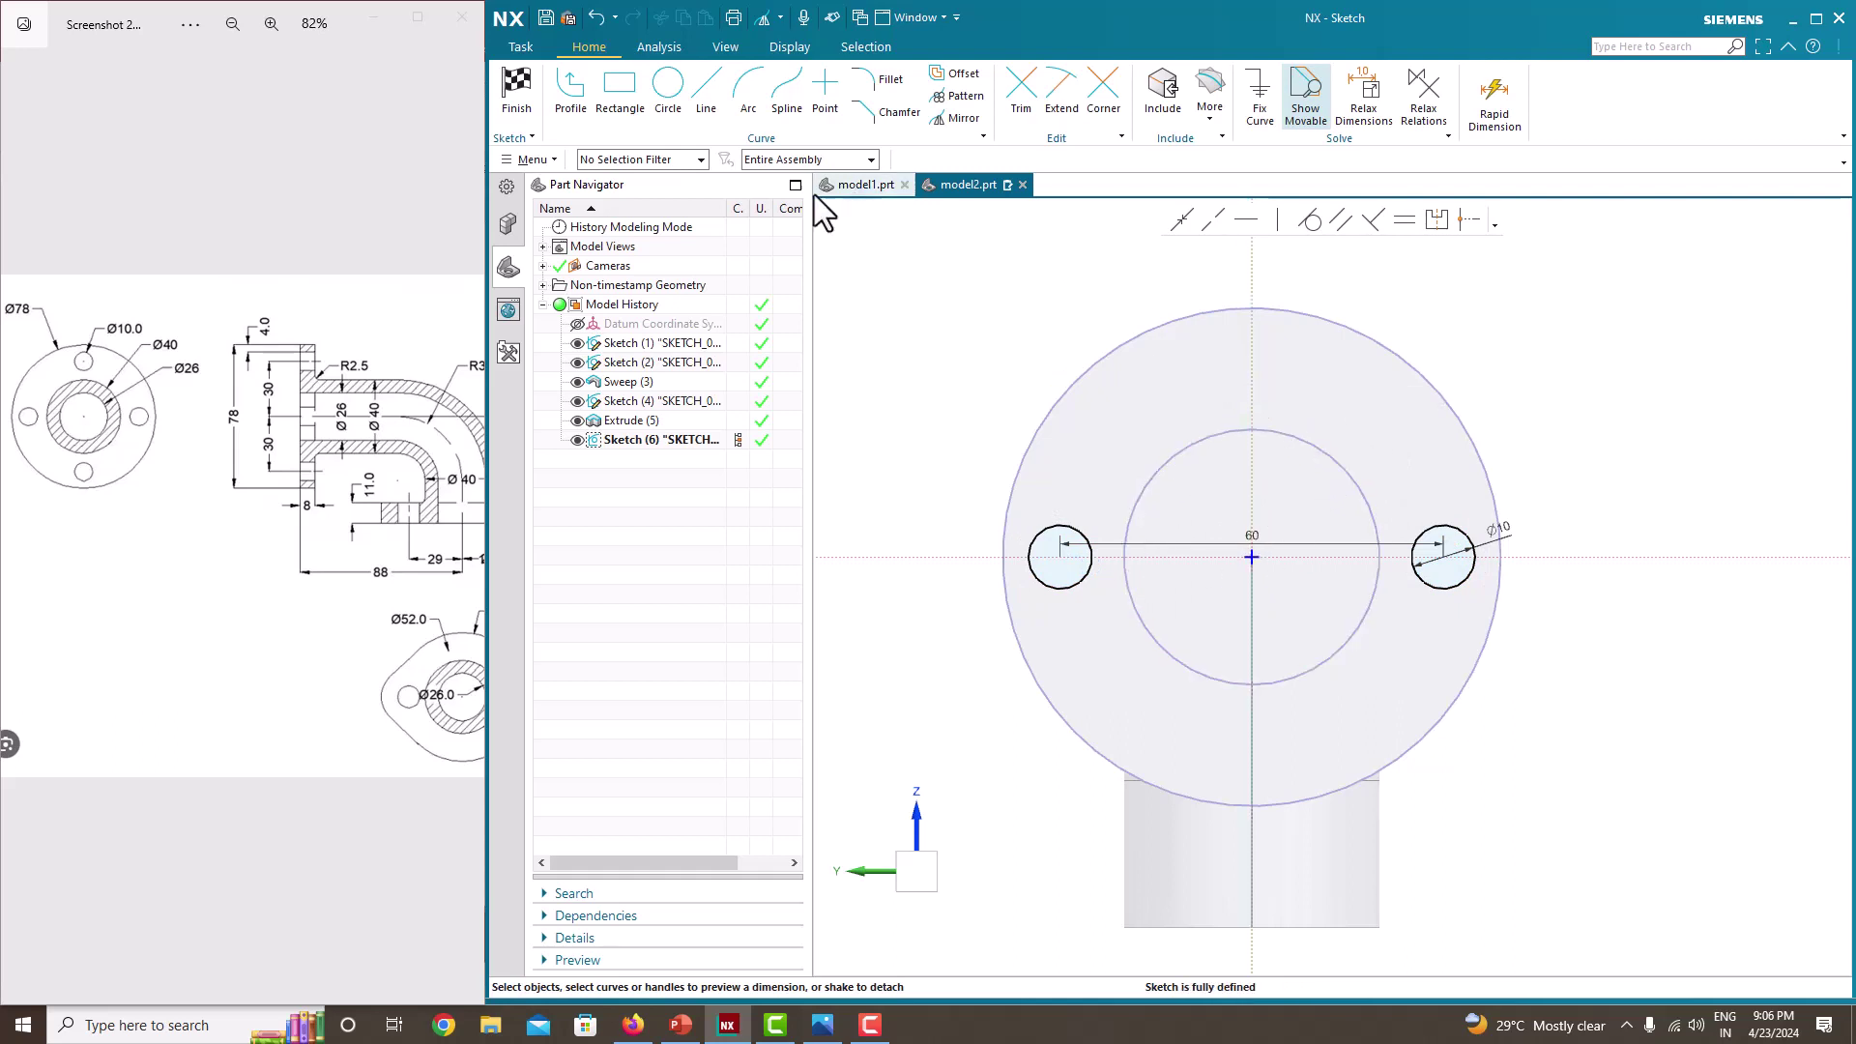
# - Draw a third bolt-hole circle on the vertical axis near the flange's upper edge and make it equal to the 10 mm circle
pyautogui.click(669, 100)
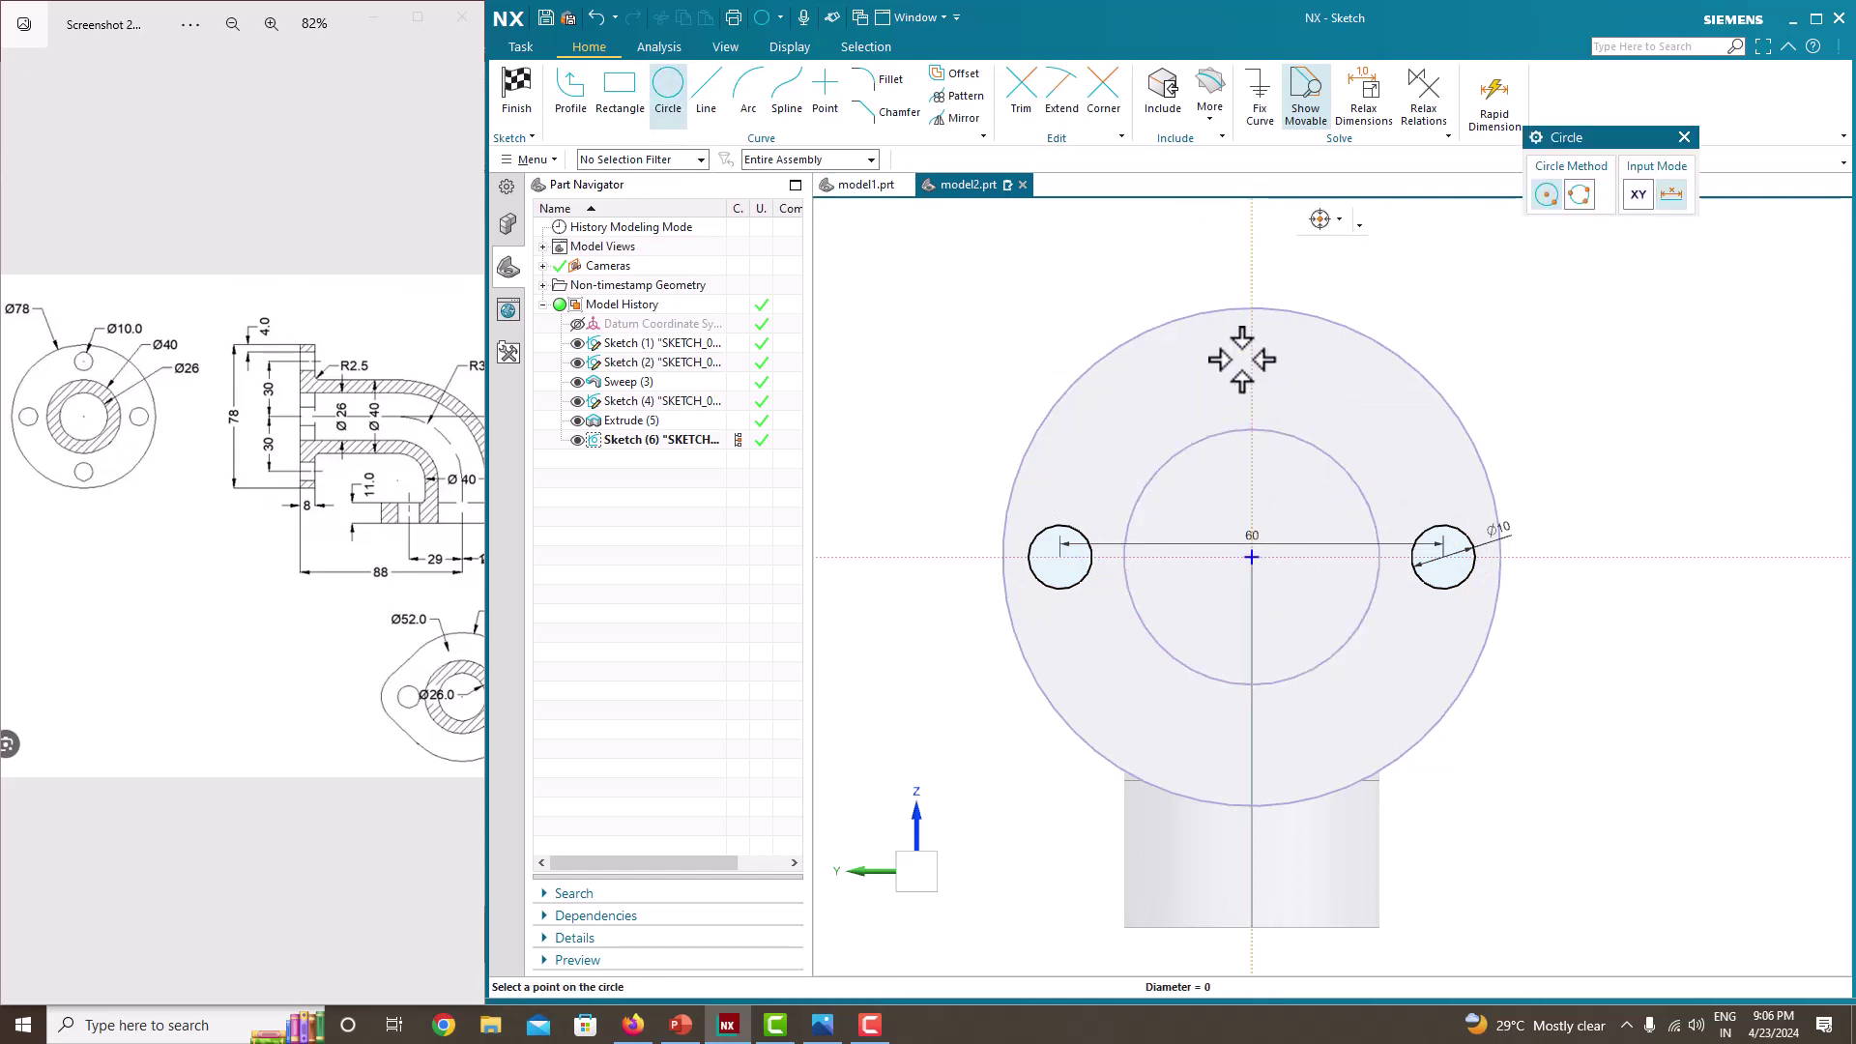
pyautogui.click(1228, 354)
pyautogui.press('Escape')
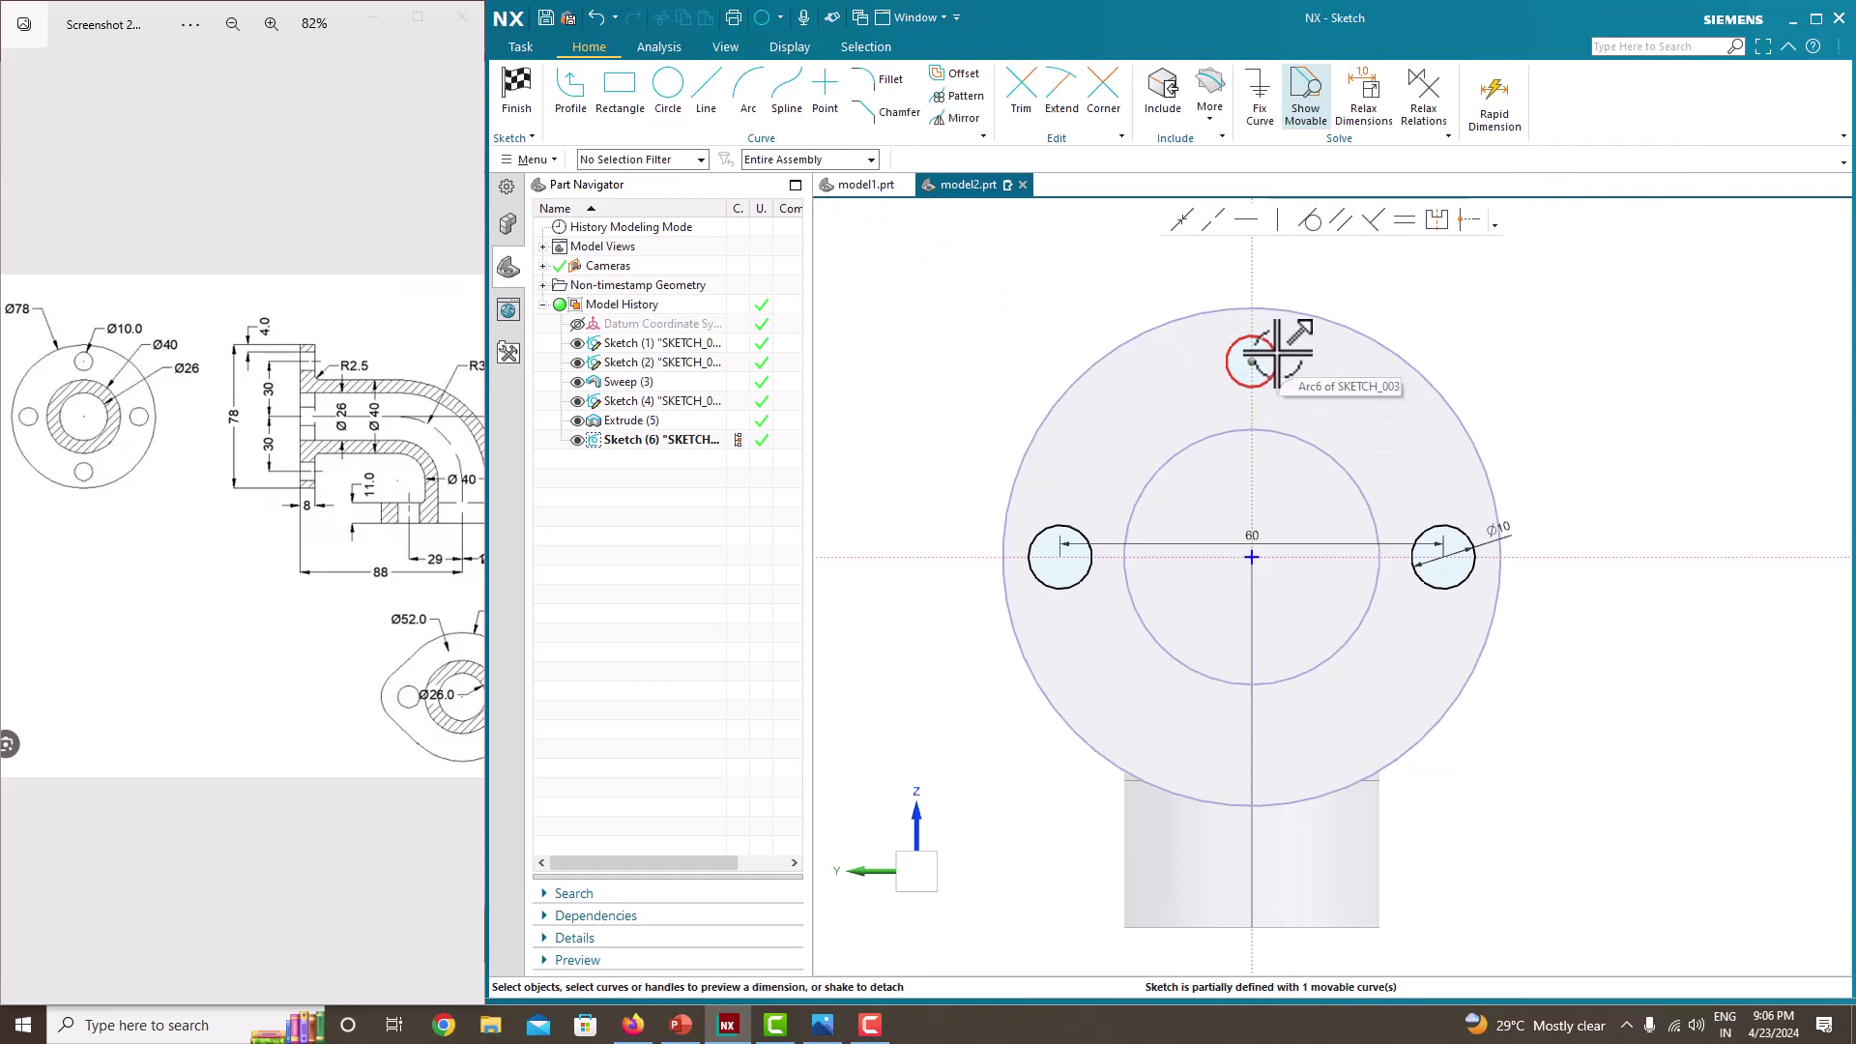
pyautogui.click(1276, 354)
pyautogui.click(1447, 525)
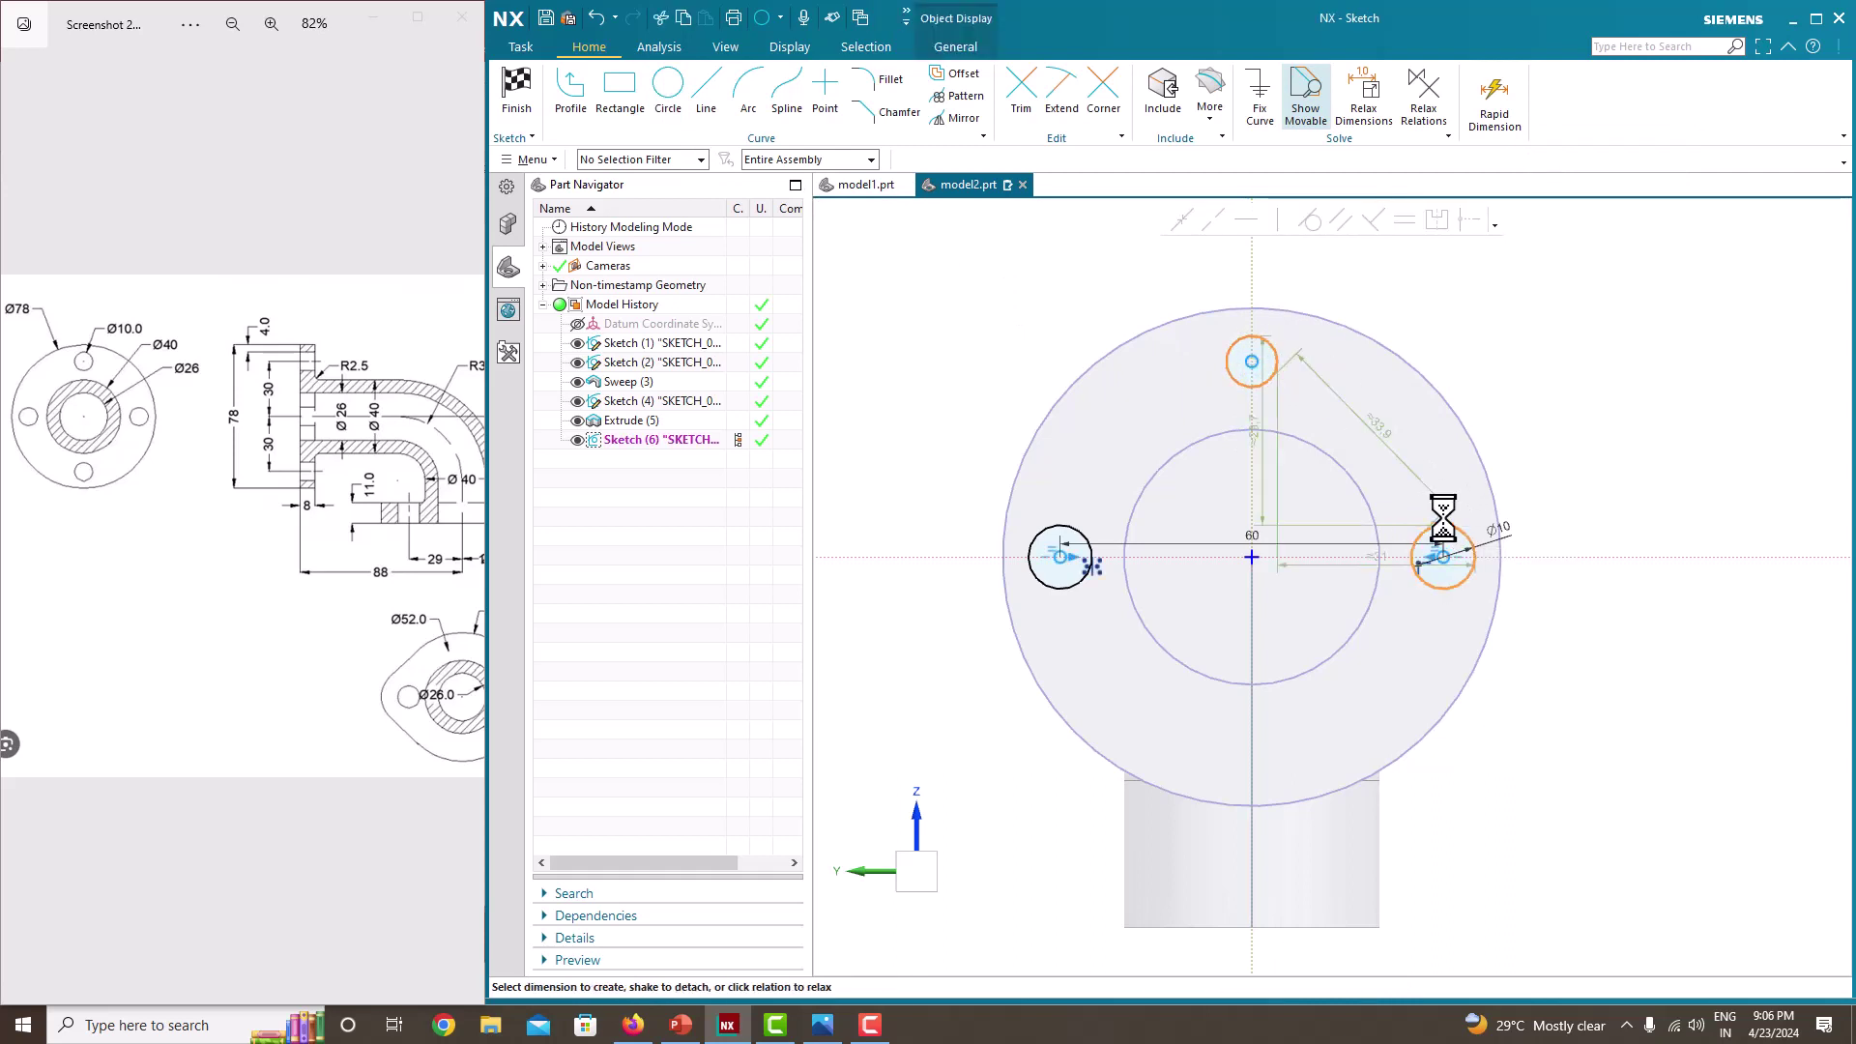
pyautogui.click(1395, 229)
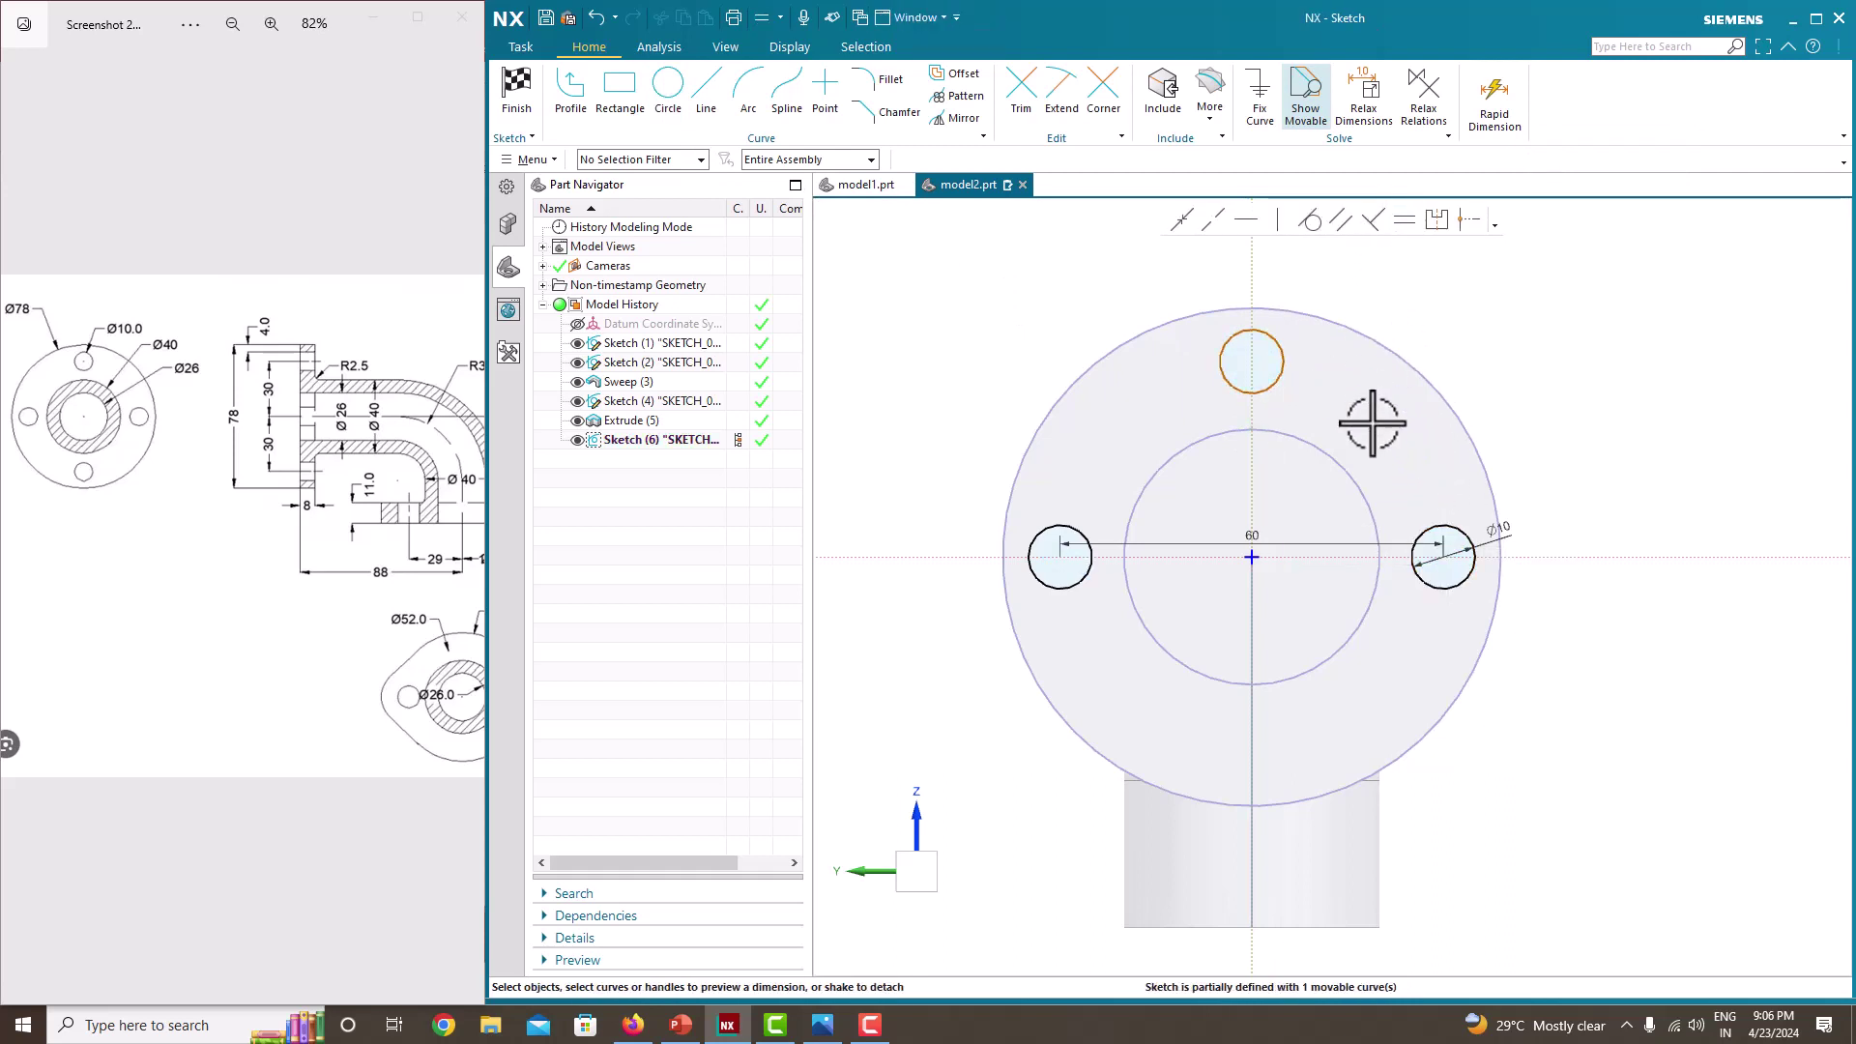
# - Dimension the upper bolt-hole circle's centre 30 mm from the sketch's horizontal axis
pyautogui.click(1252, 361)
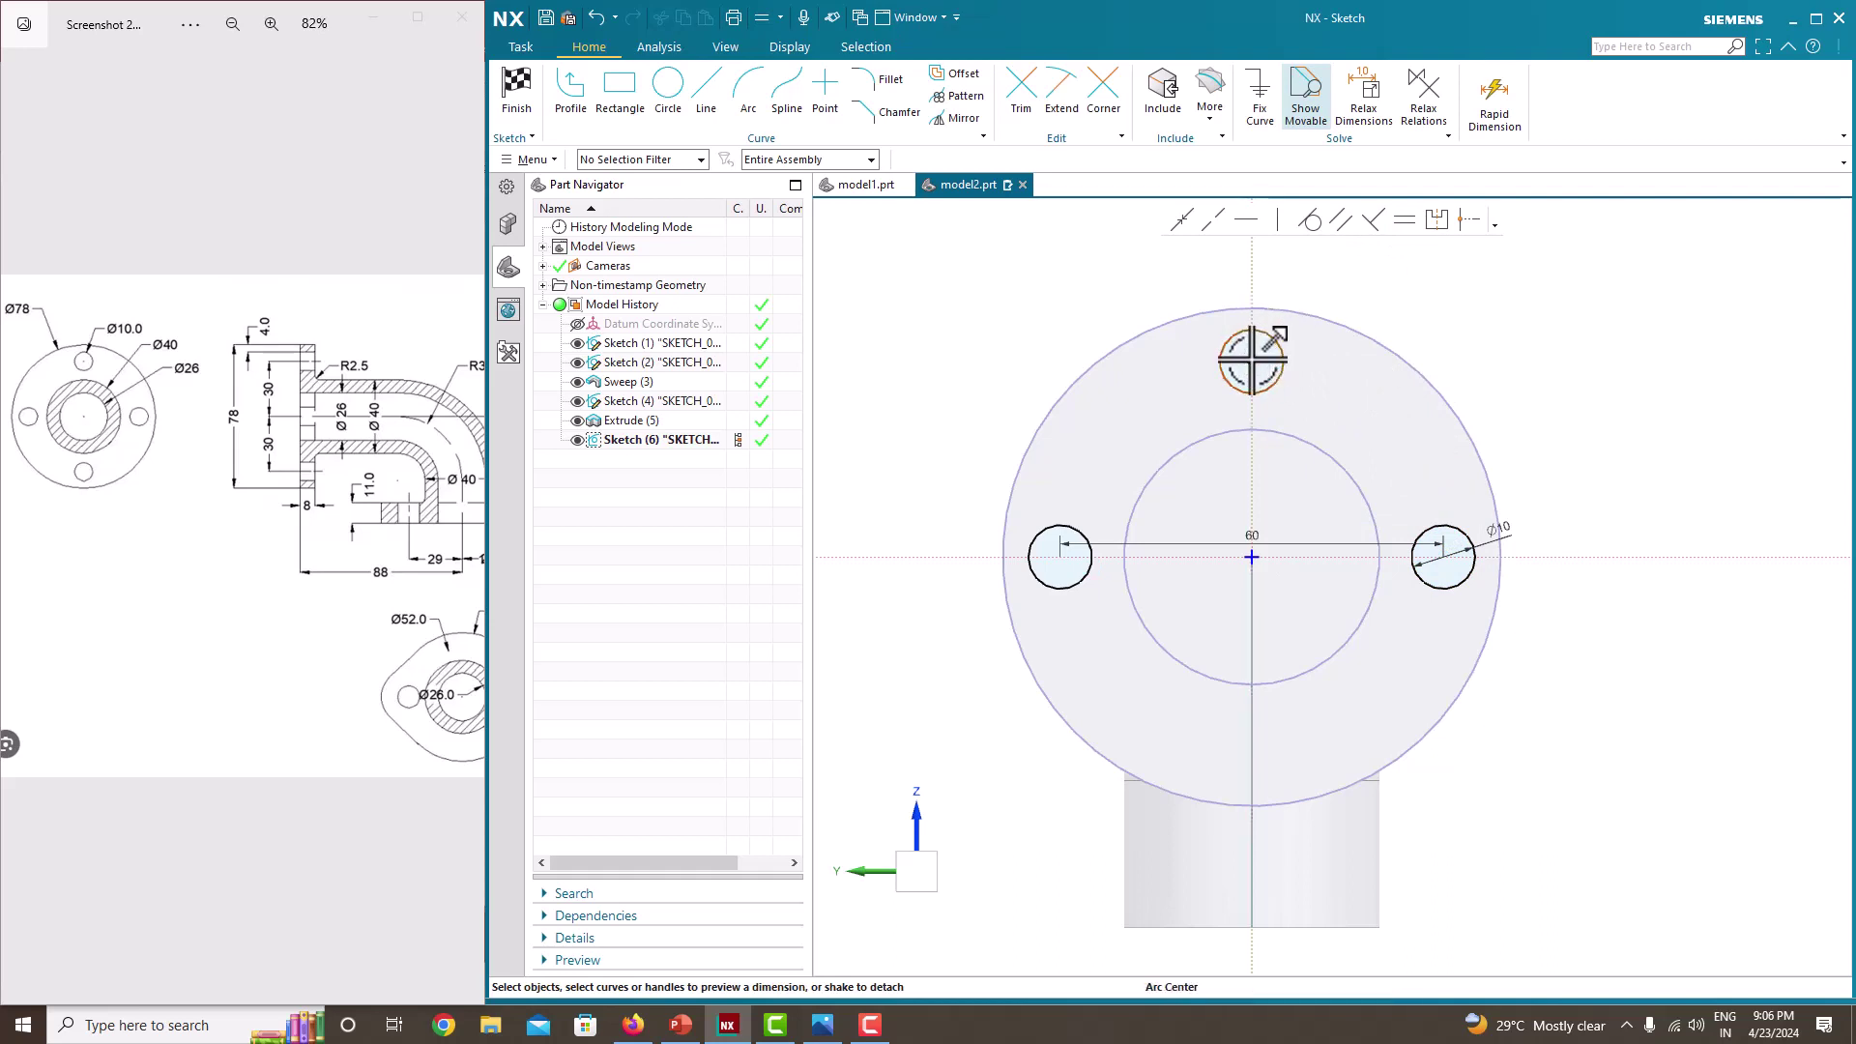
pyautogui.click(1316, 556)
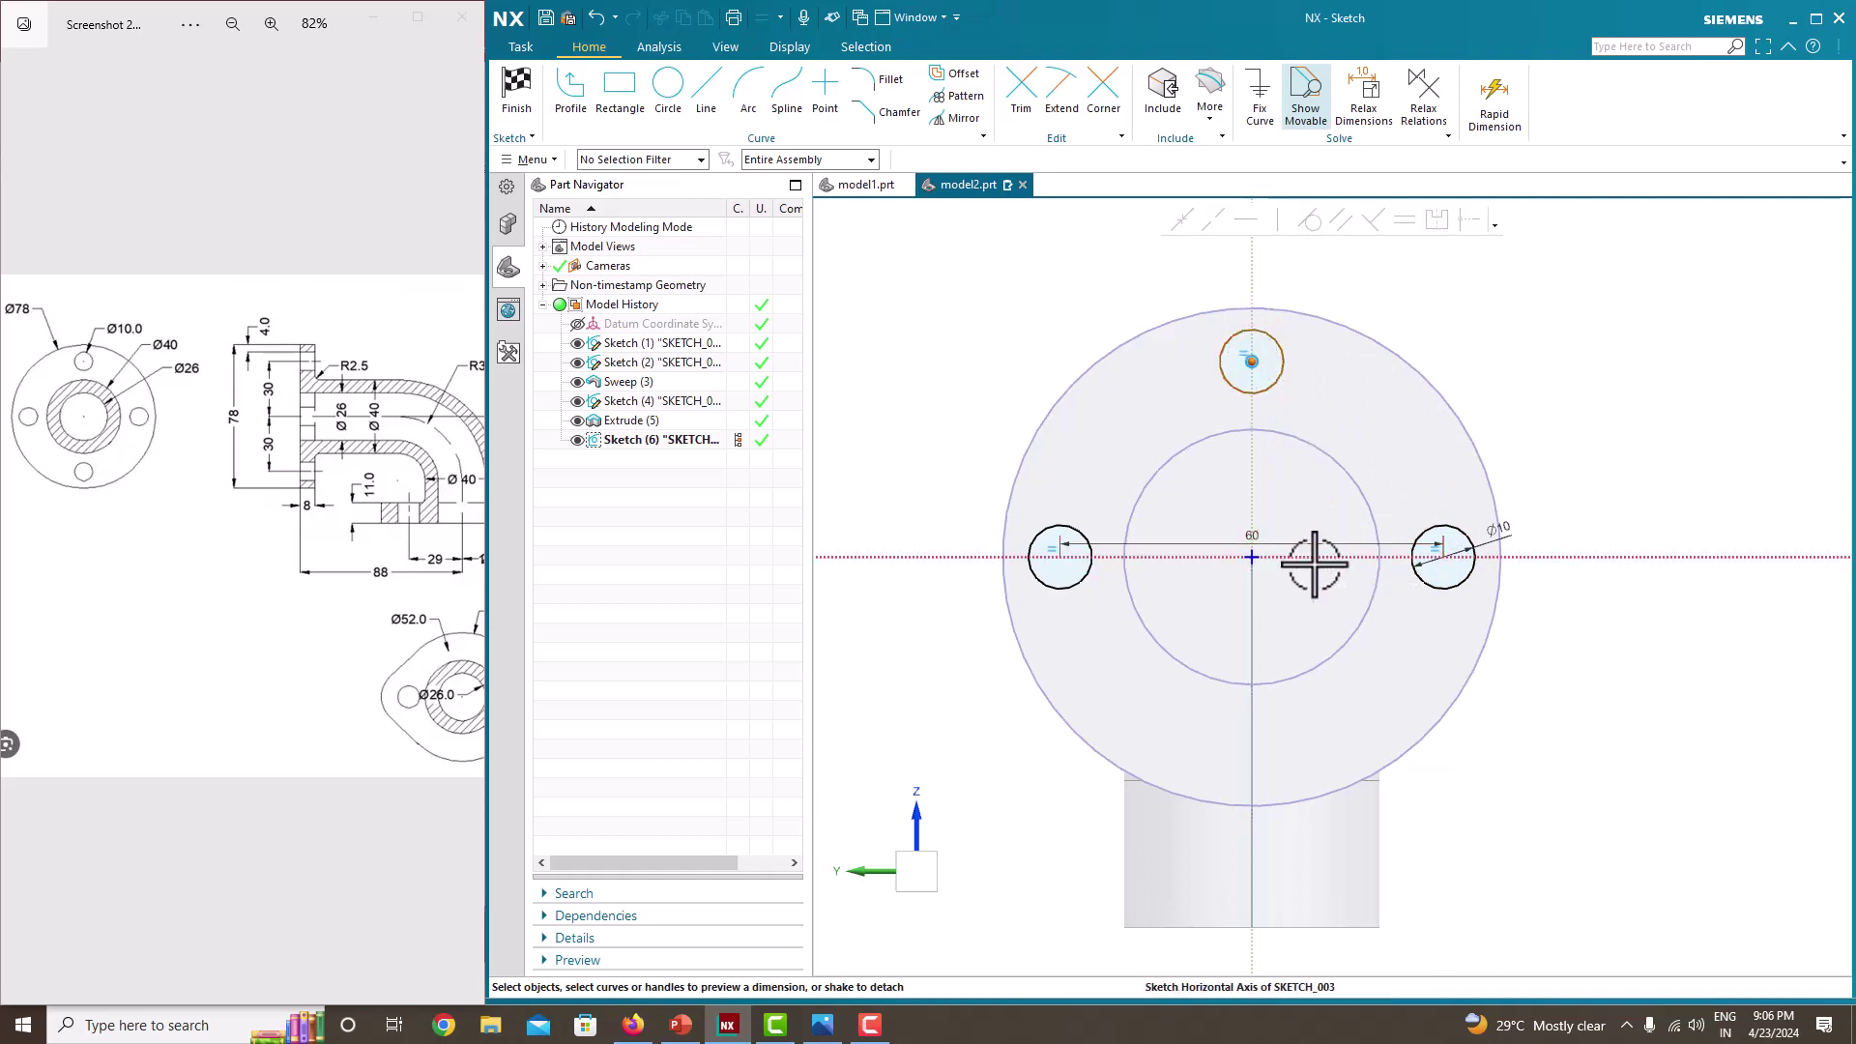
pyautogui.click(1263, 466)
pyautogui.write('30')
pyautogui.press('Return')
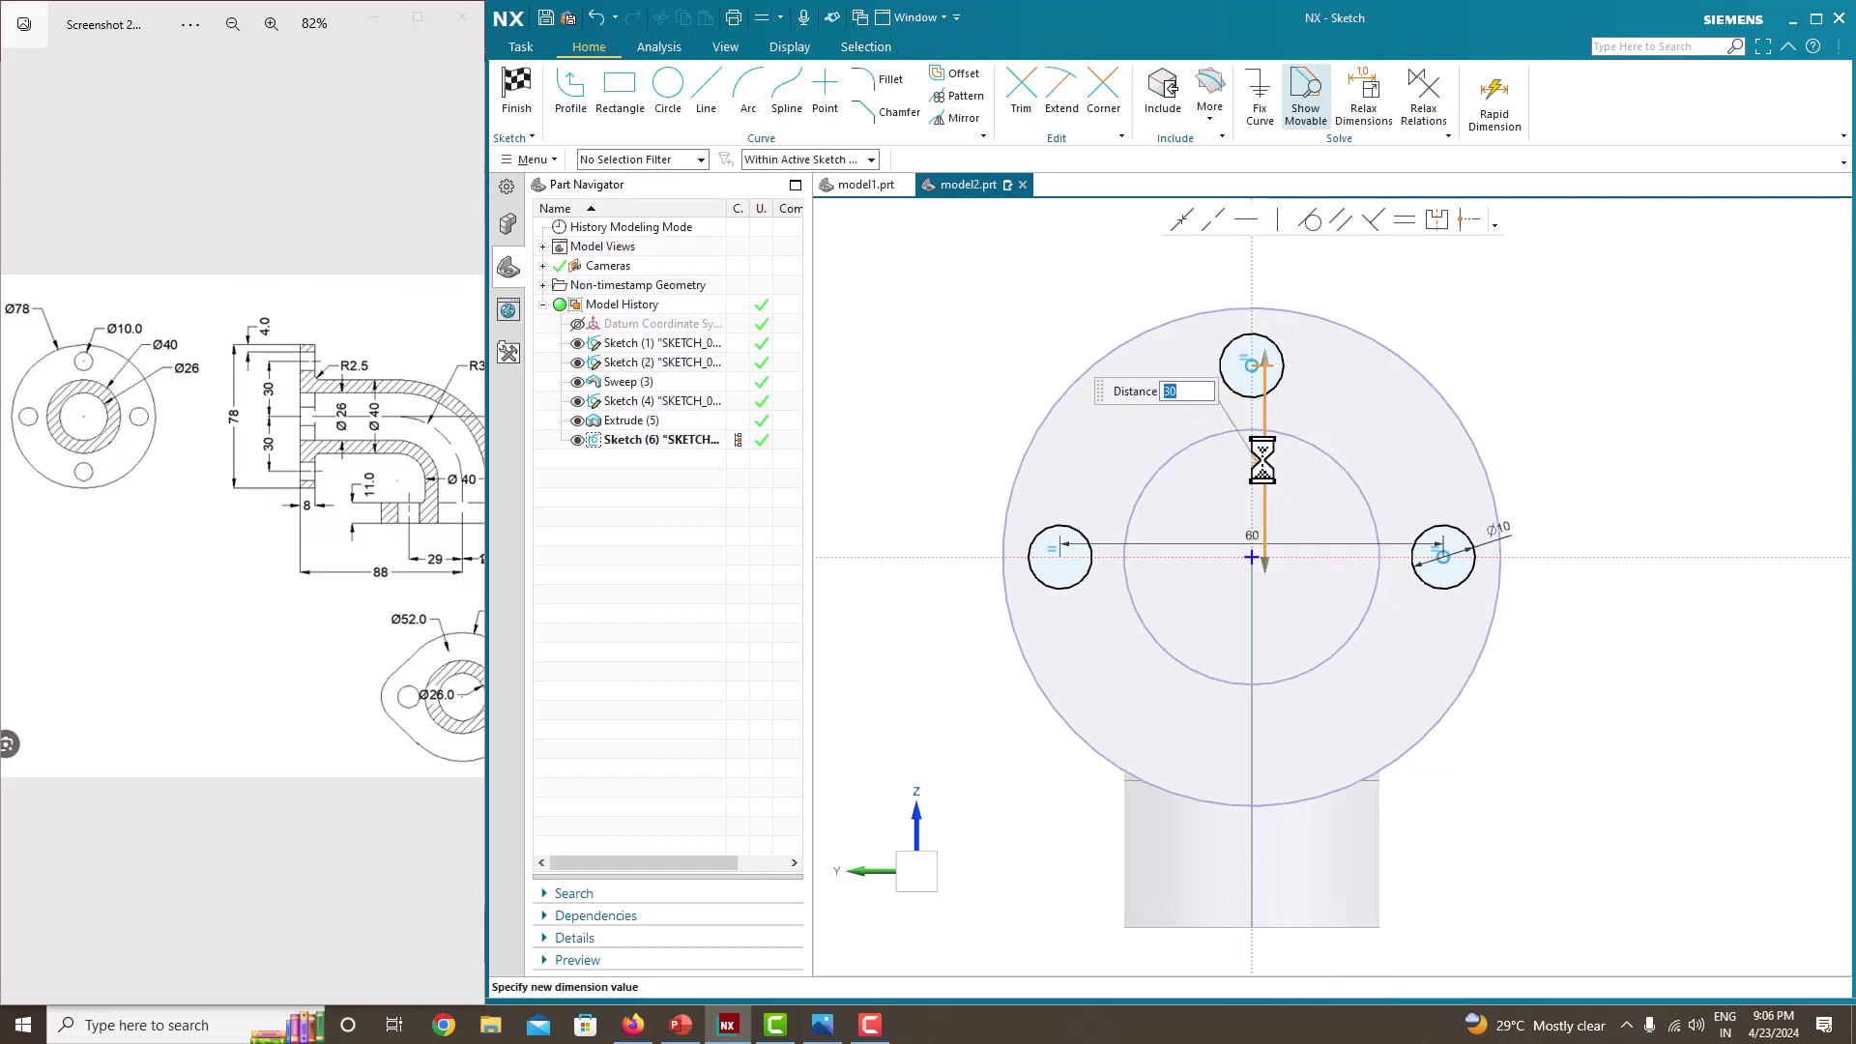
# - Mirror the upper bolt-hole circle about the sketch's horizontal axis and finish the sketch
pyautogui.click(1284, 366)
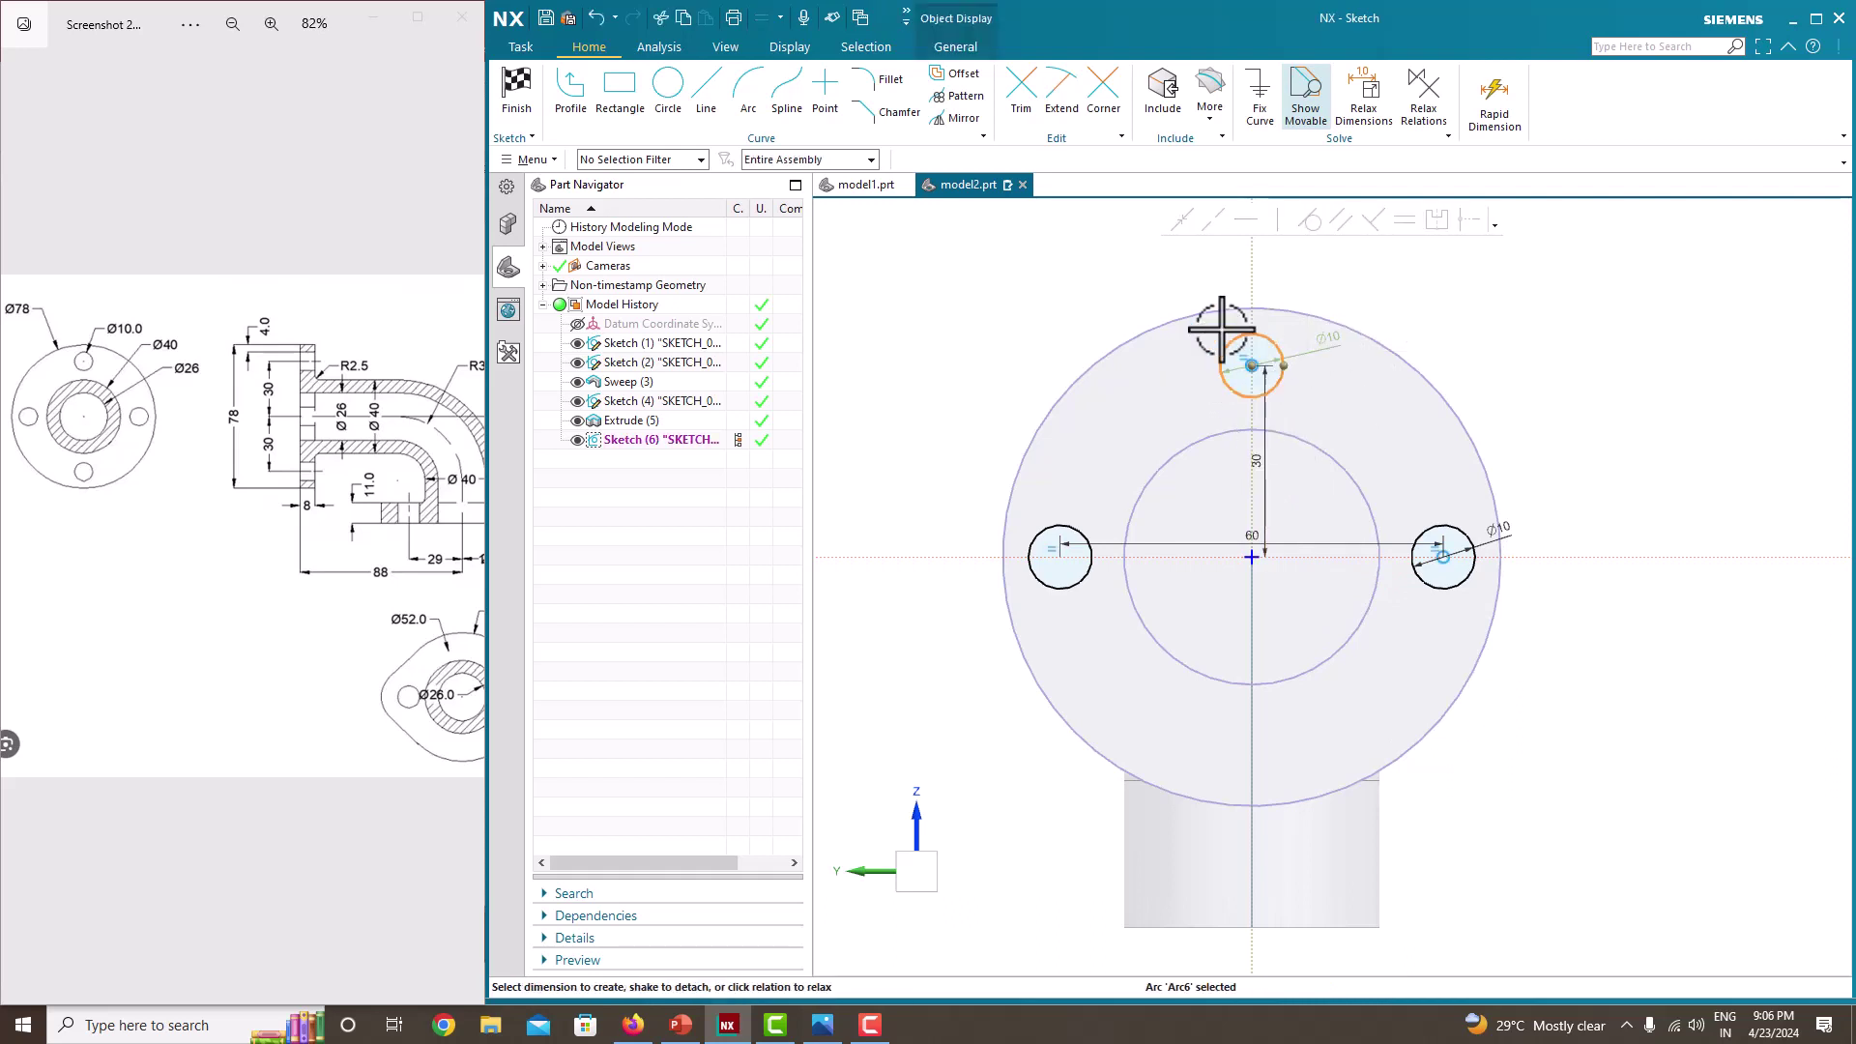
pyautogui.click(938, 122)
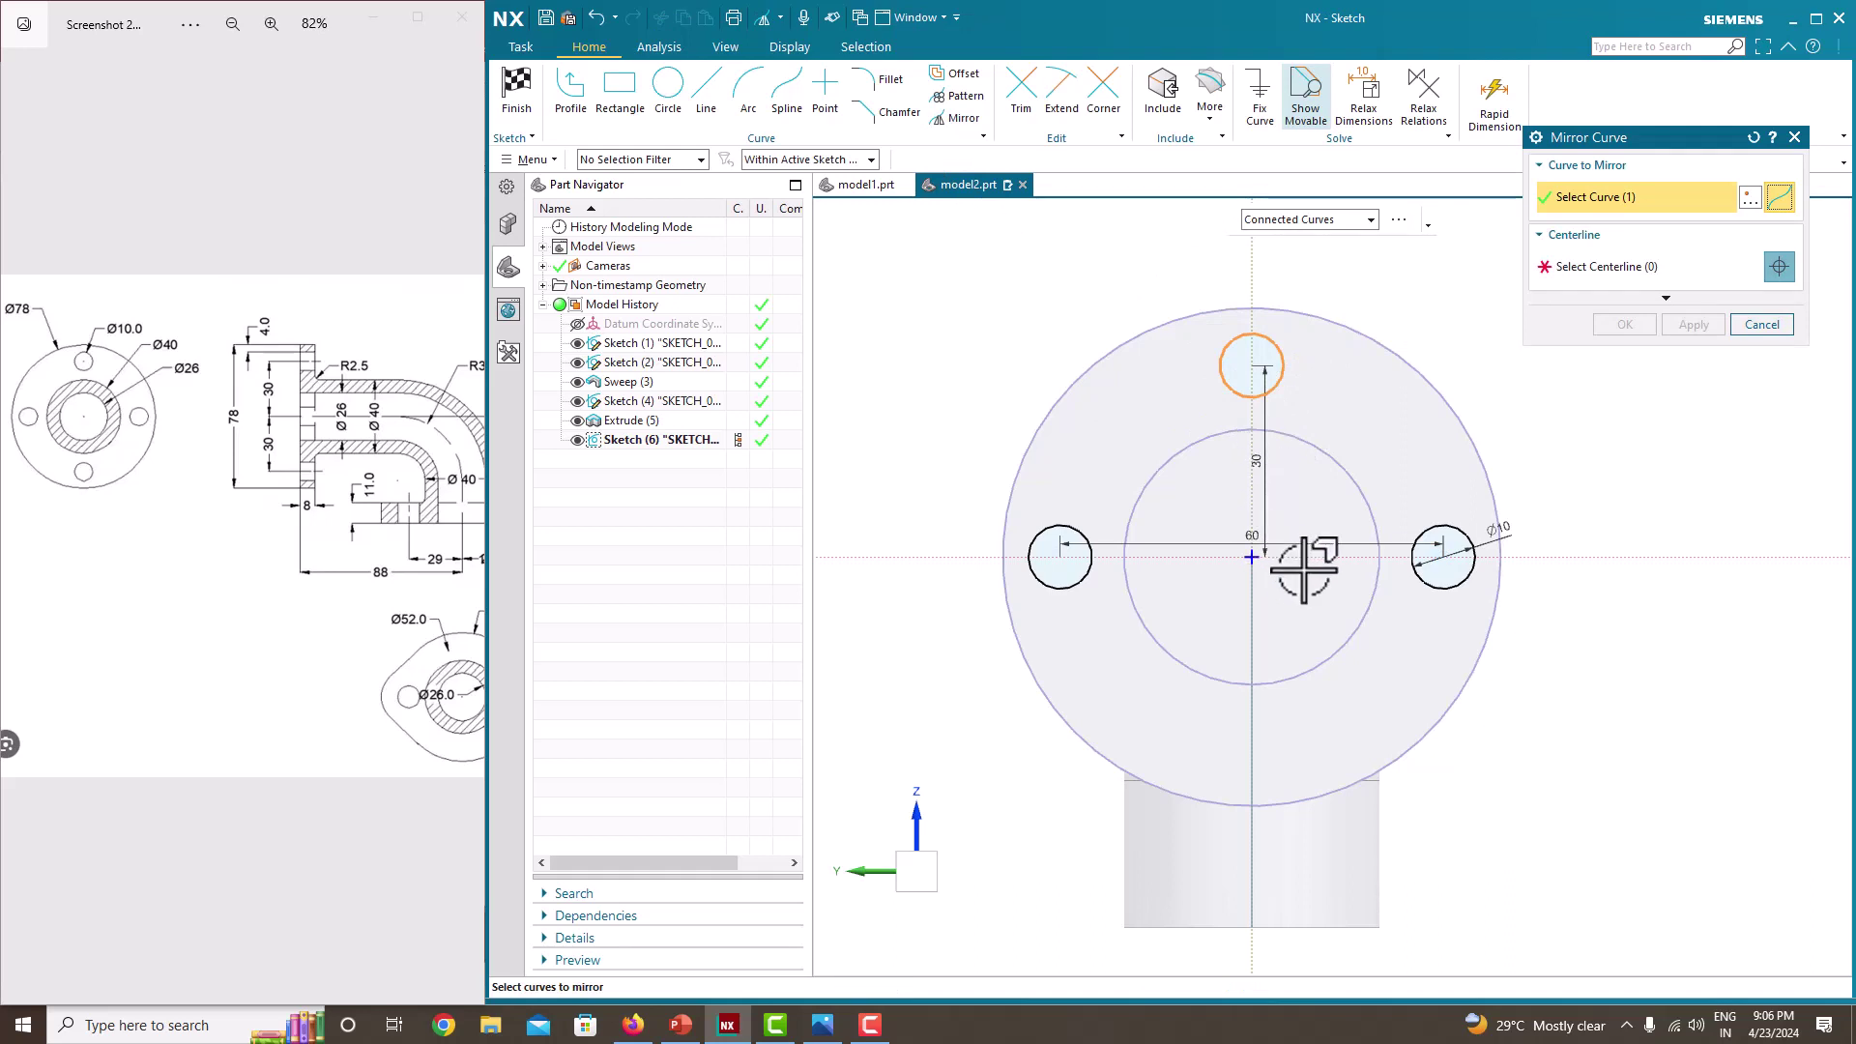
pyautogui.middleClick(1556, 293)
pyautogui.click(1380, 559)
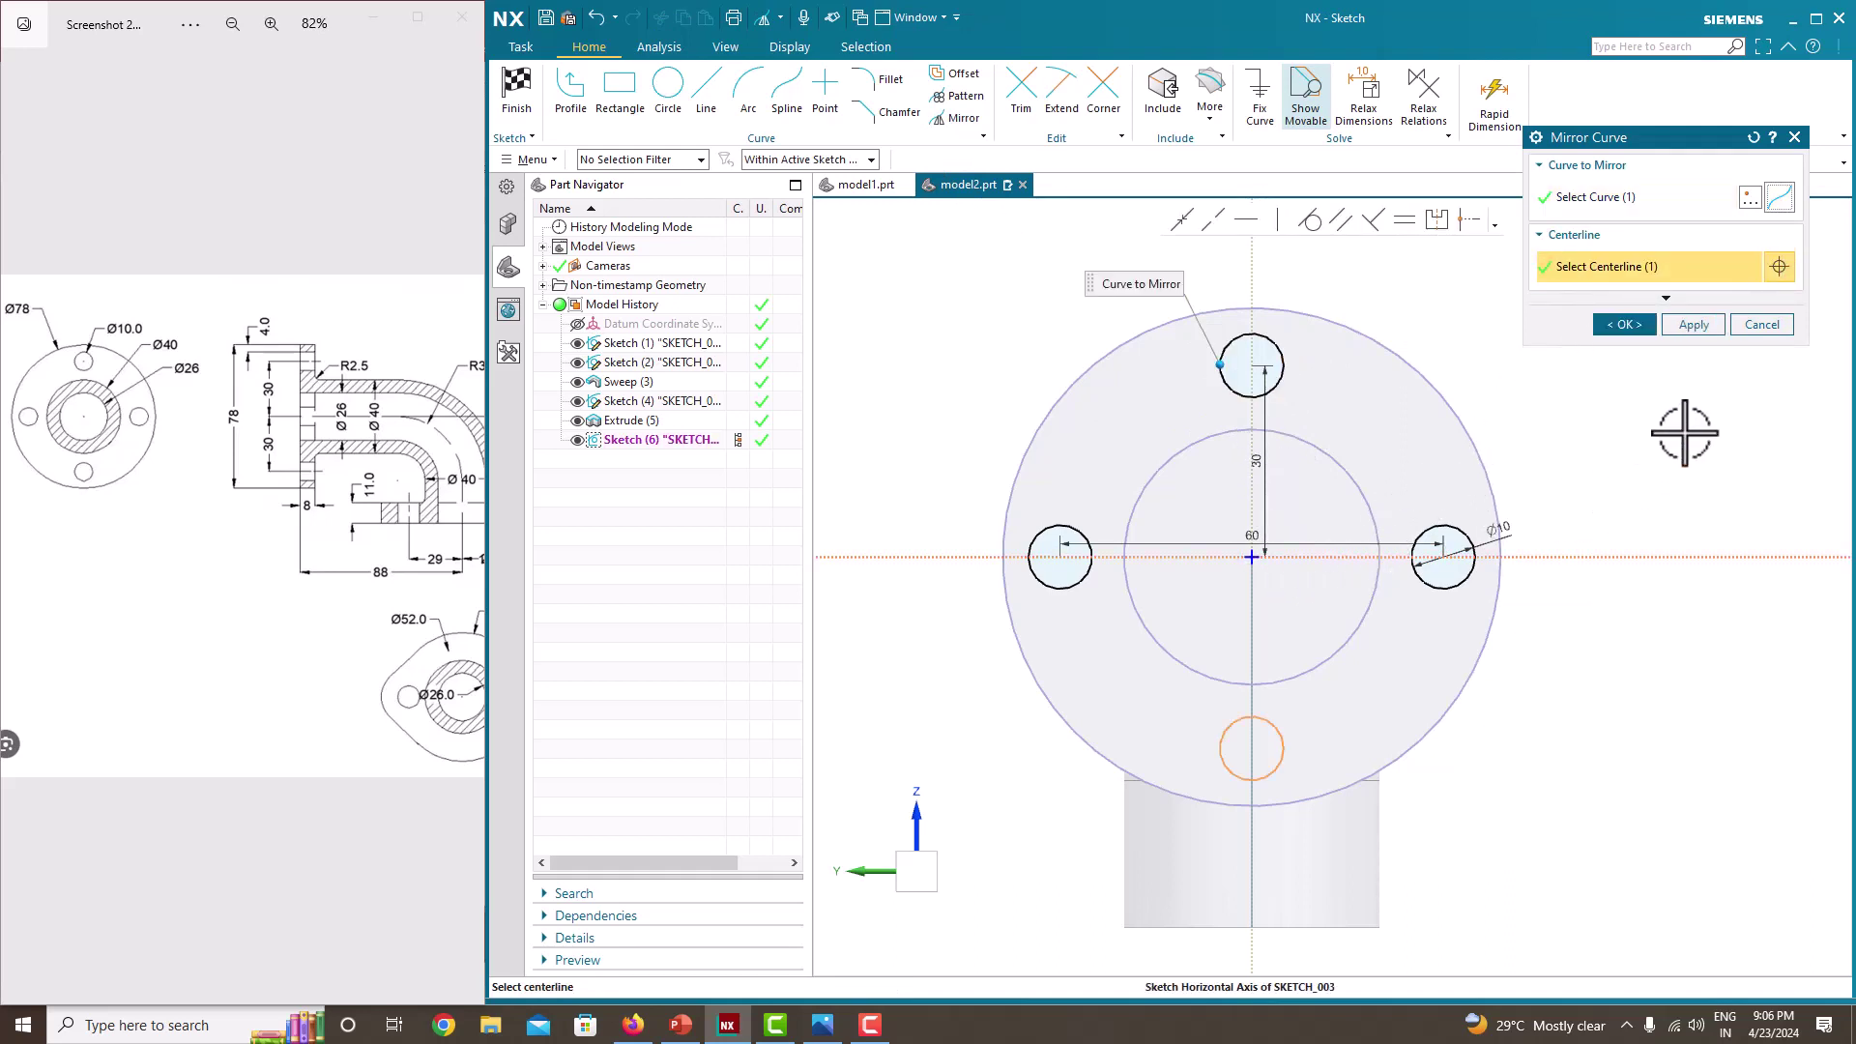
pyautogui.click(1628, 324)
pyautogui.rightClick(1497, 368)
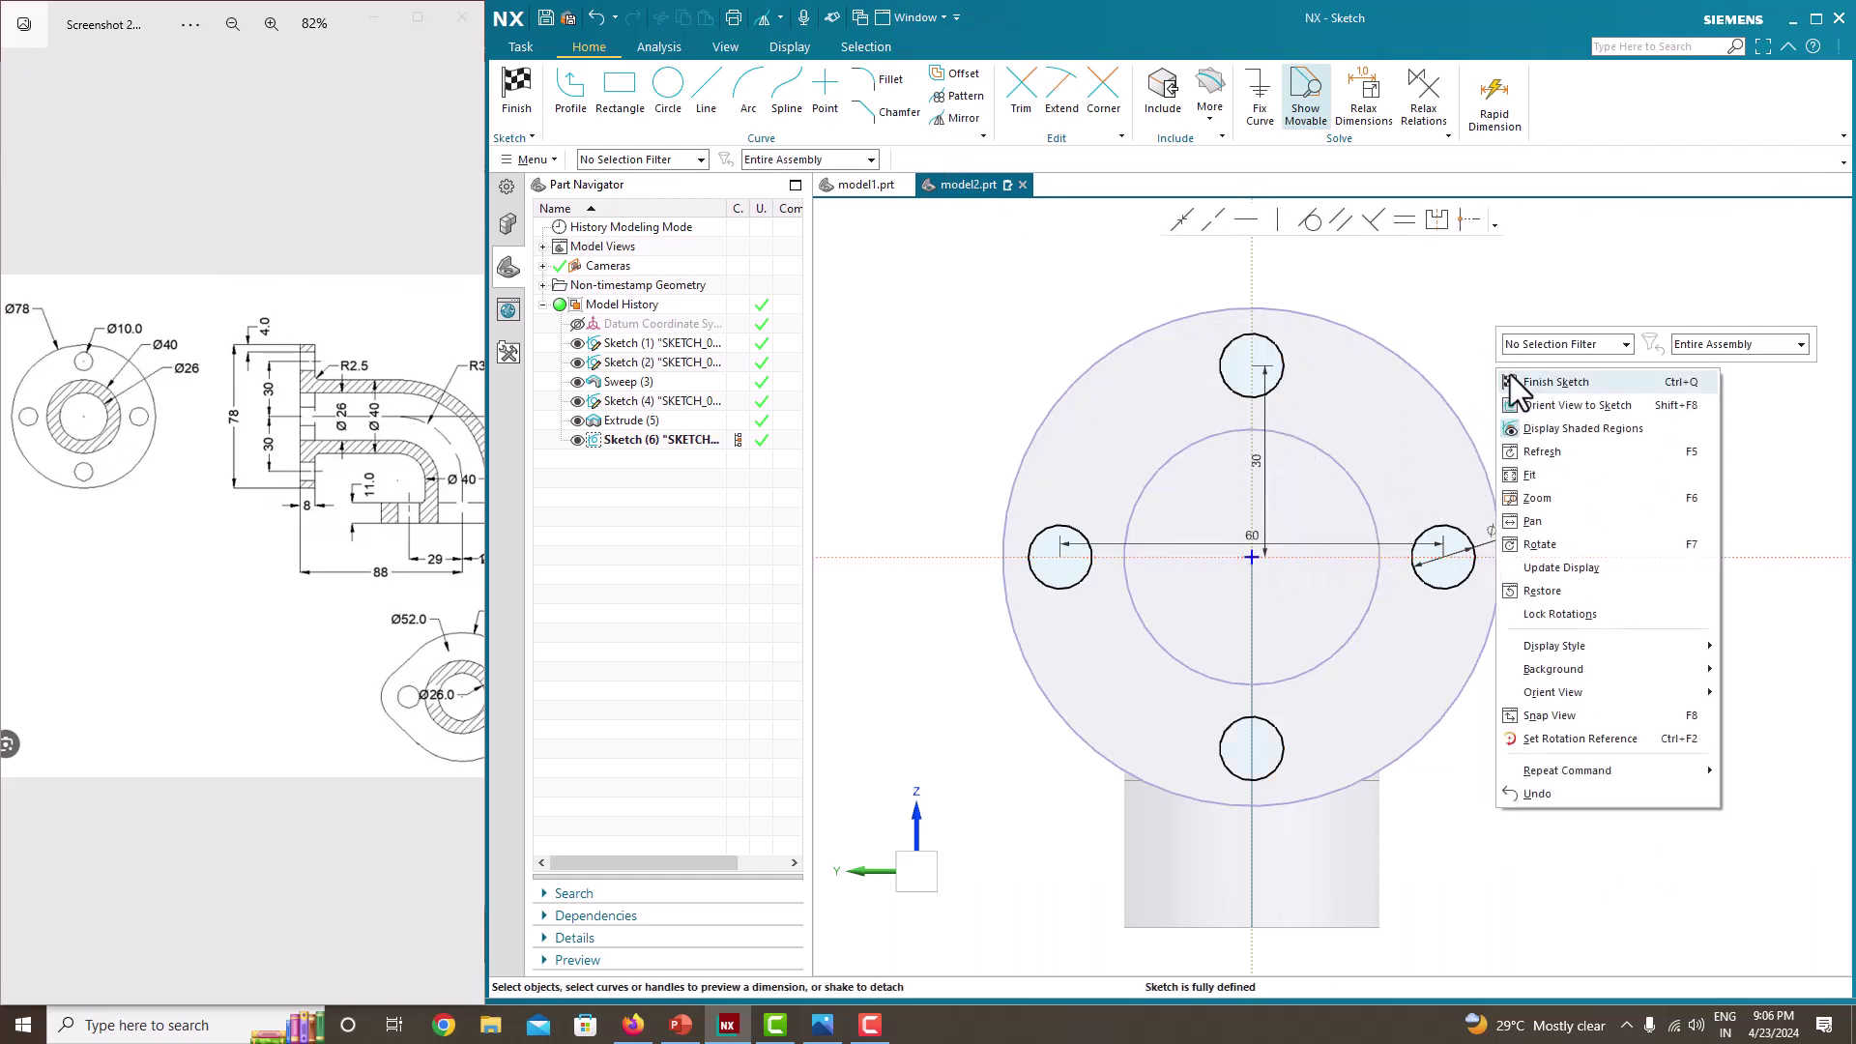
pyautogui.click(1521, 380)
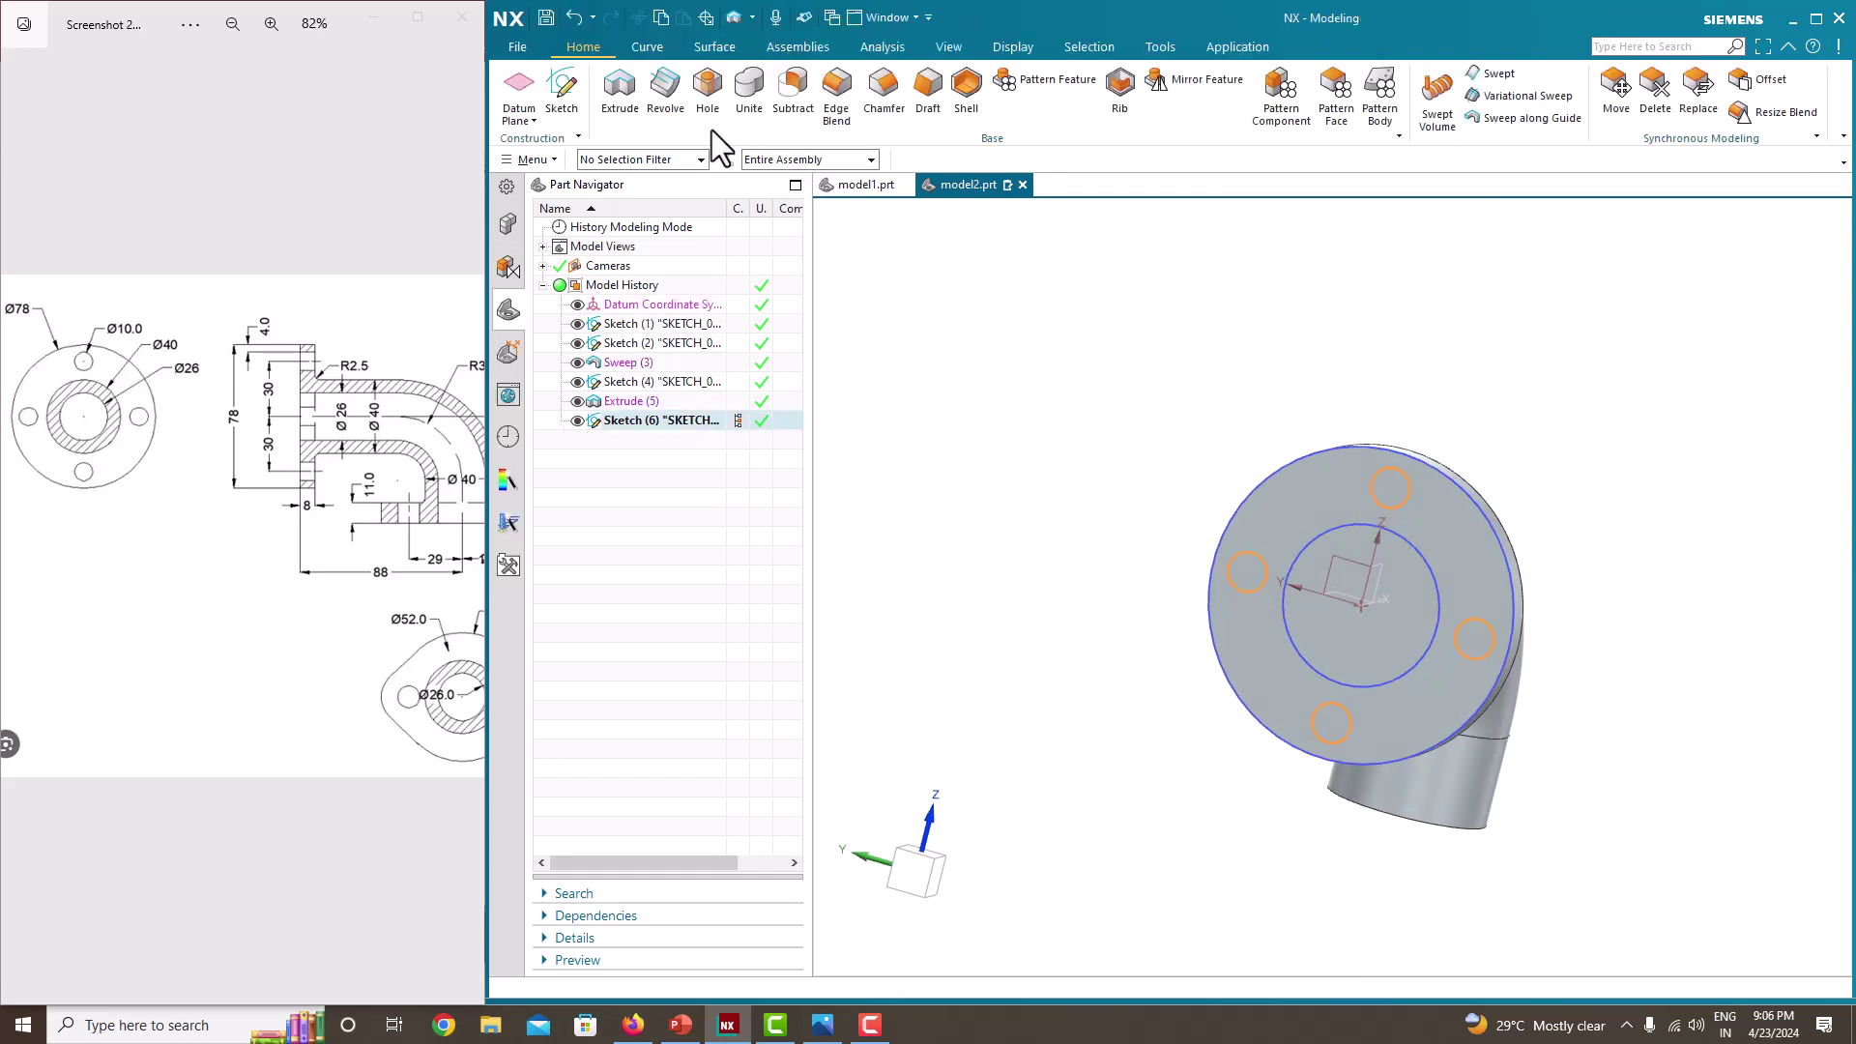
# - Extrude the four bolt-hole circles through the flange with the end limit Until Next, using Subtract
pyautogui.click(619, 97)
pyautogui.moveTo(1459, 531)
pyautogui.mouseDown(button='middle')
pyautogui.moveTo(1233, 507)
pyautogui.moveTo(1234, 608)
pyautogui.mouseUp(button='middle')
pyautogui.write('4')
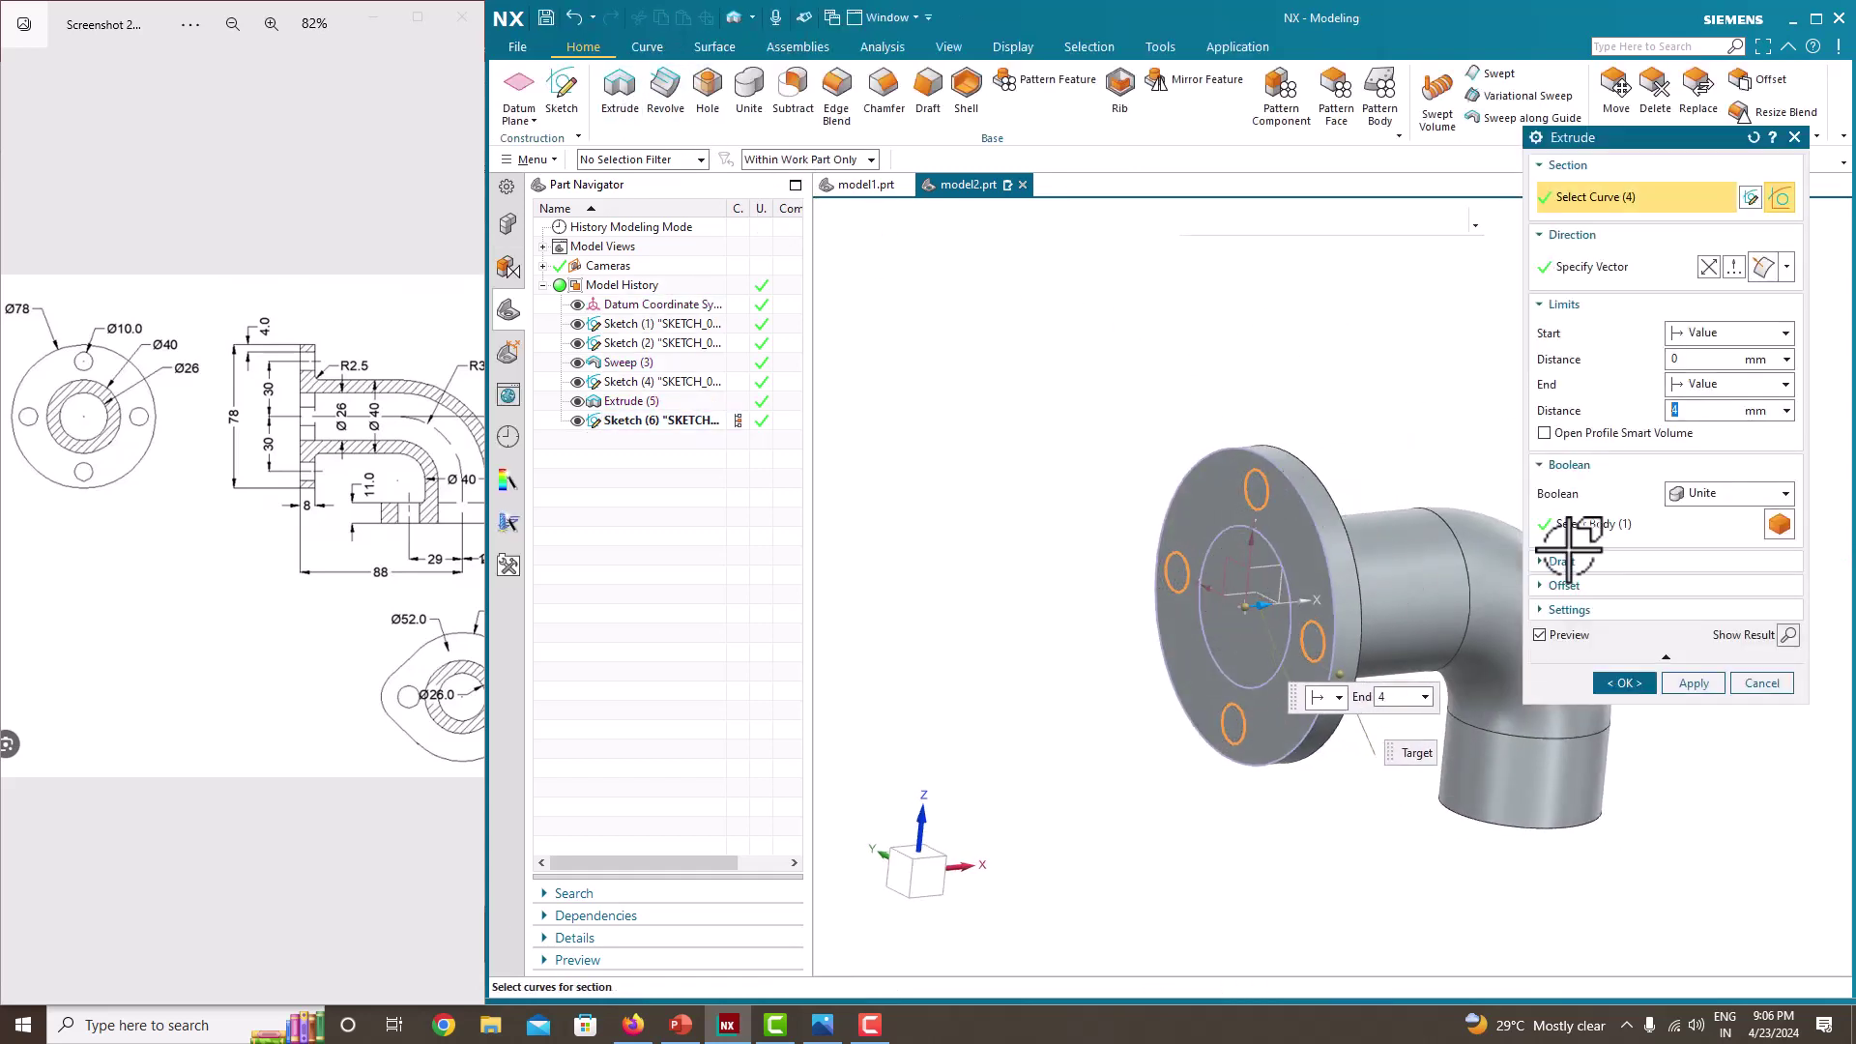
pyautogui.click(1707, 494)
pyautogui.click(1708, 556)
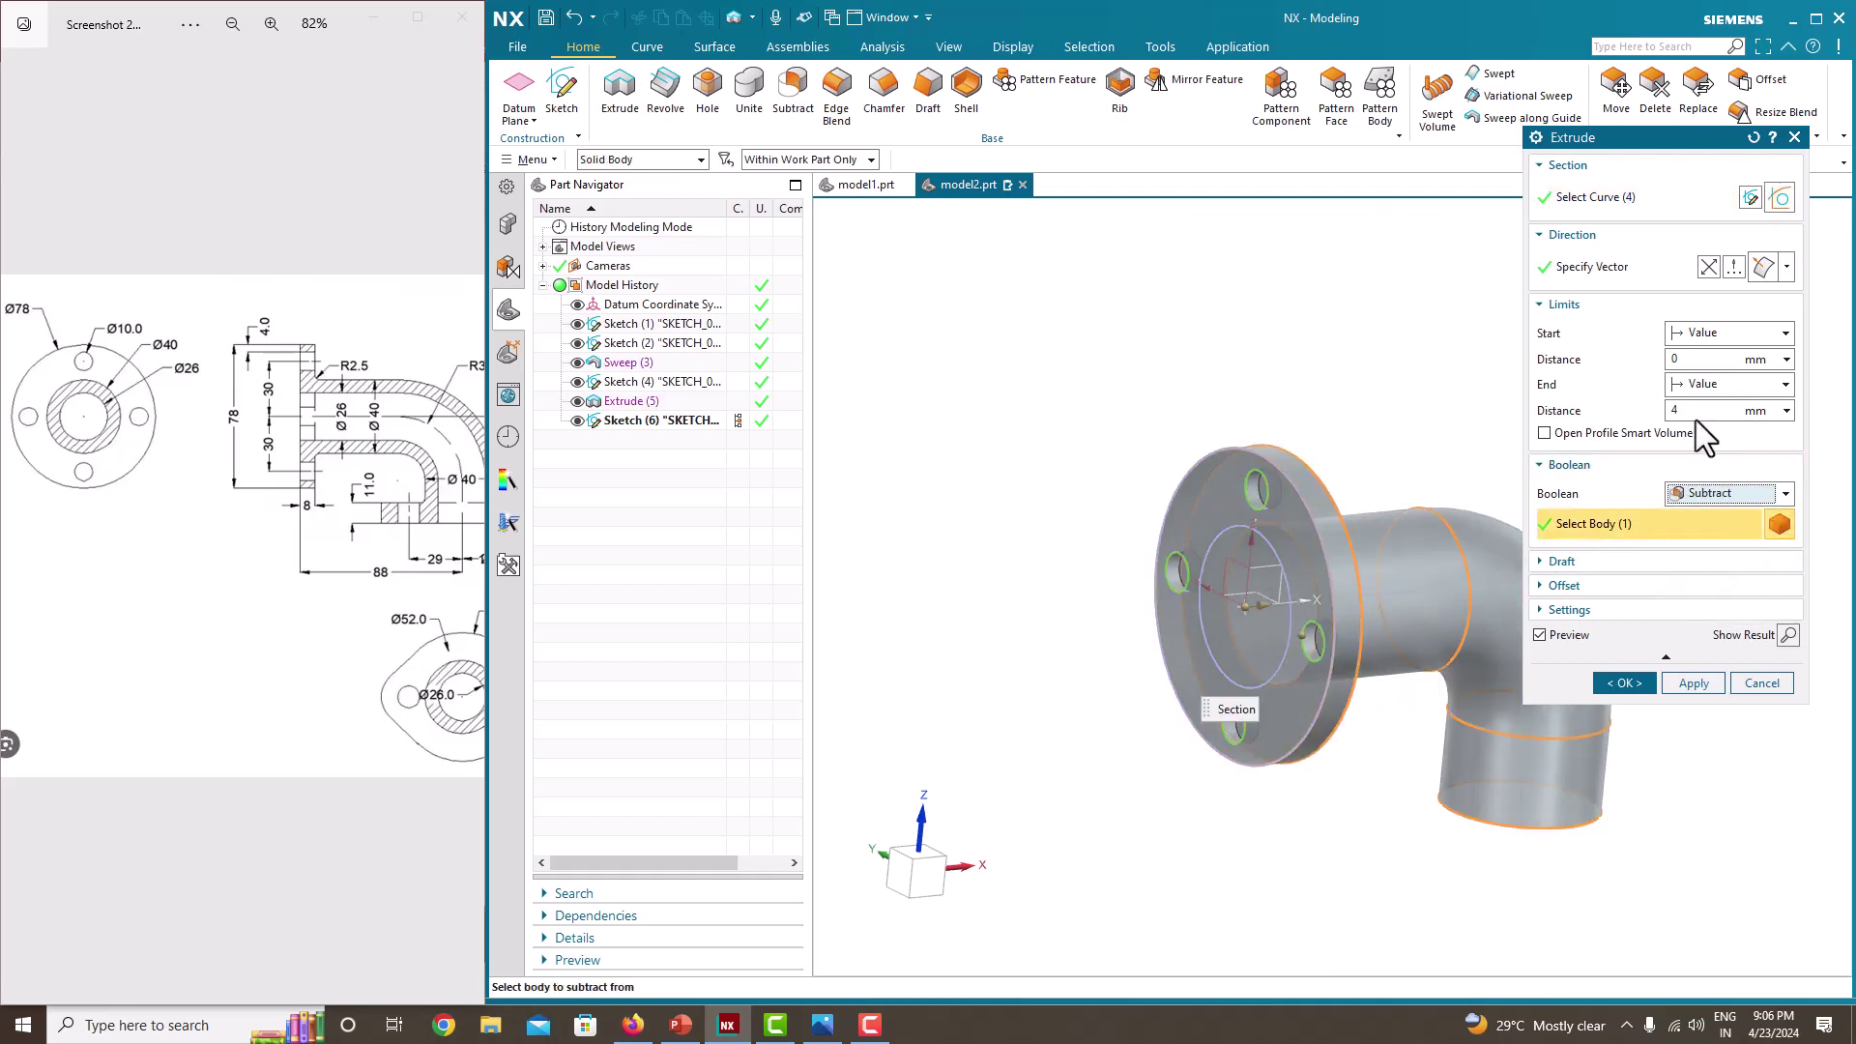
pyautogui.click(1703, 384)
pyautogui.click(1716, 464)
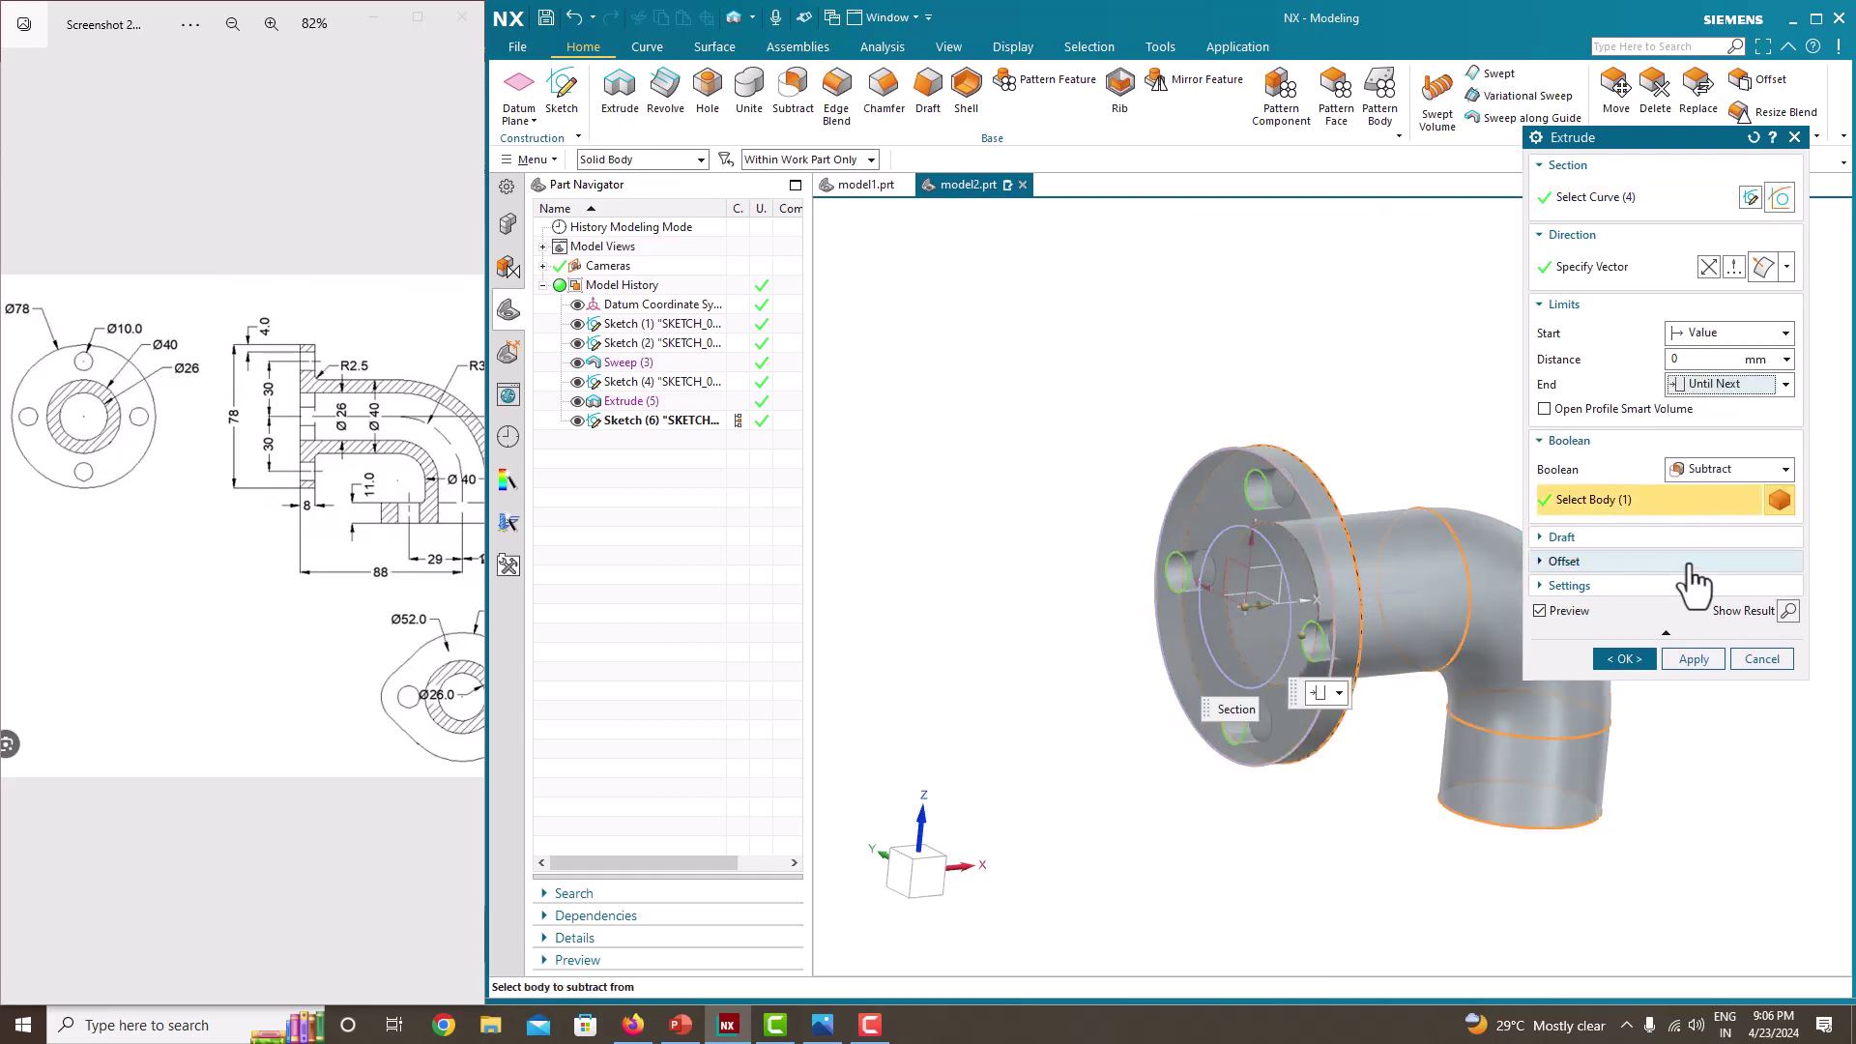
pyautogui.click(1641, 659)
pyautogui.moveTo(1641, 659); pyautogui.dragTo(1664, 527, button='middle')
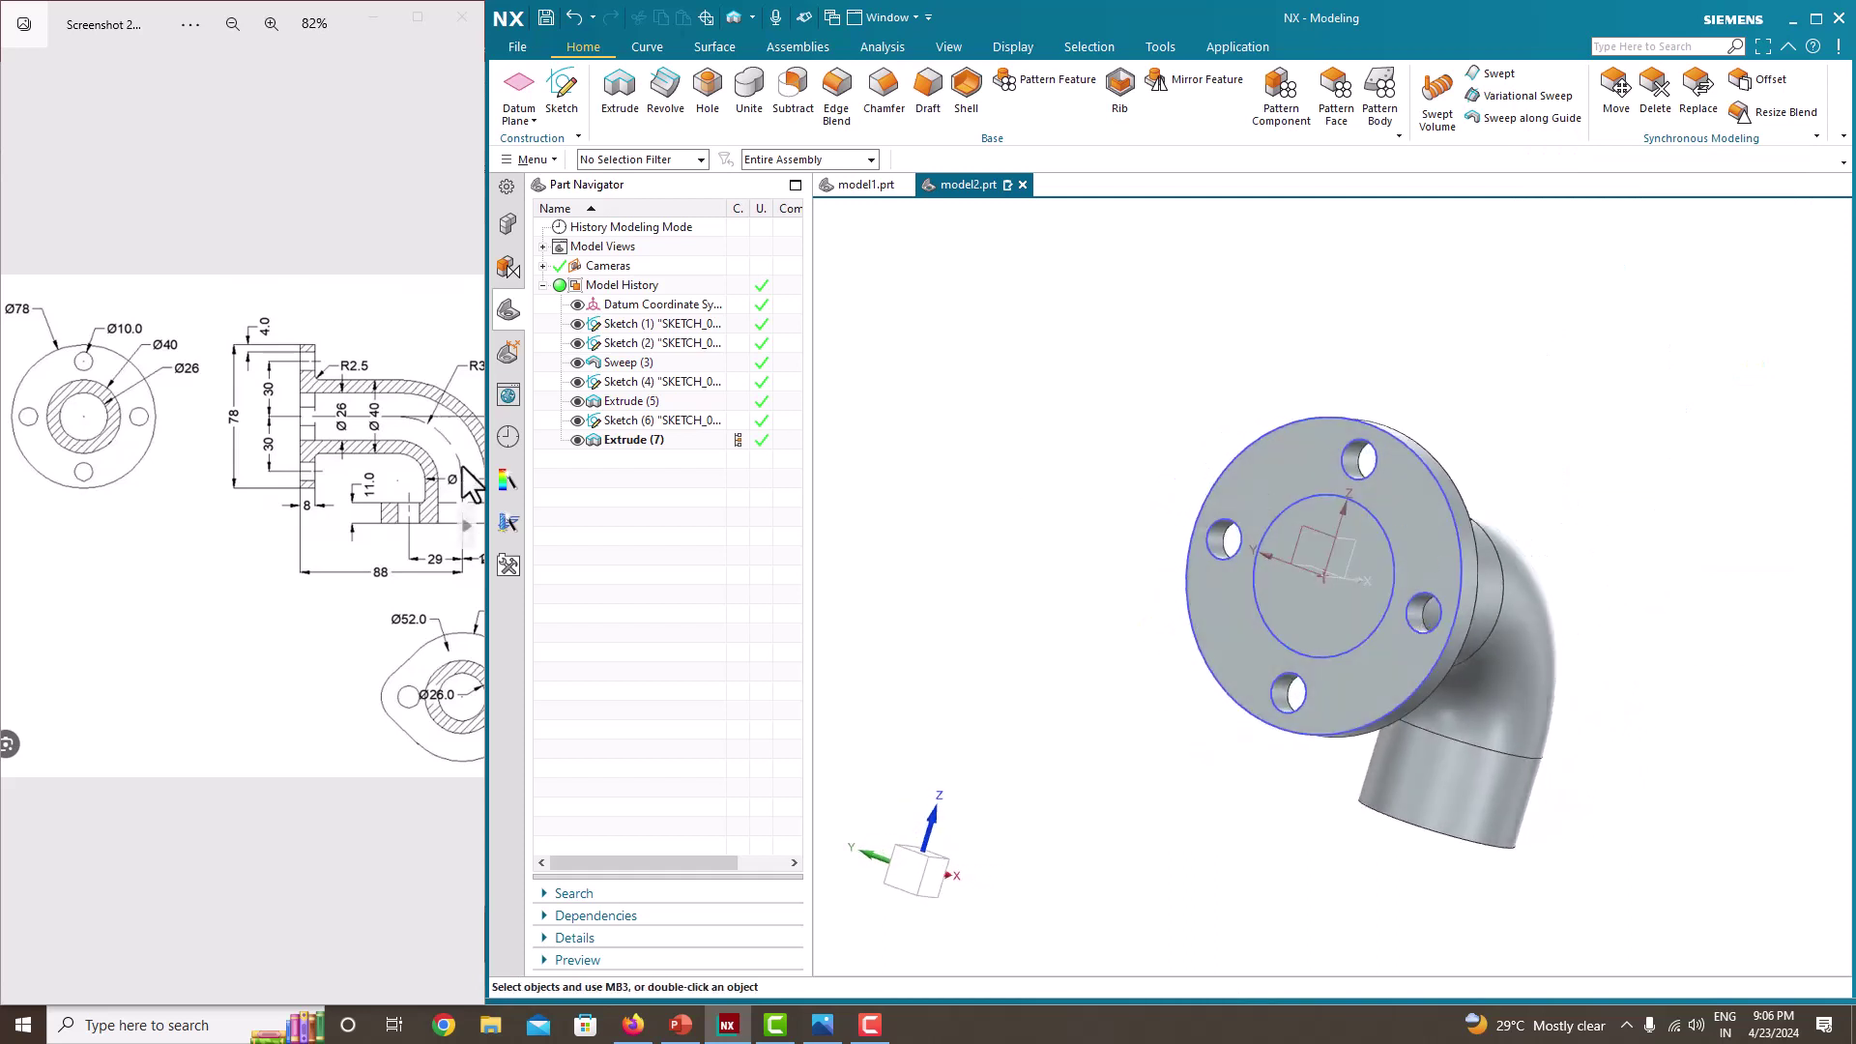
# - Hide the bolt-hole sketch, the flange sketch and the pipe profile sketch, Sketch (6), (4) and (2)
pyautogui.click(577, 420)
pyautogui.click(577, 381)
pyautogui.click(577, 343)
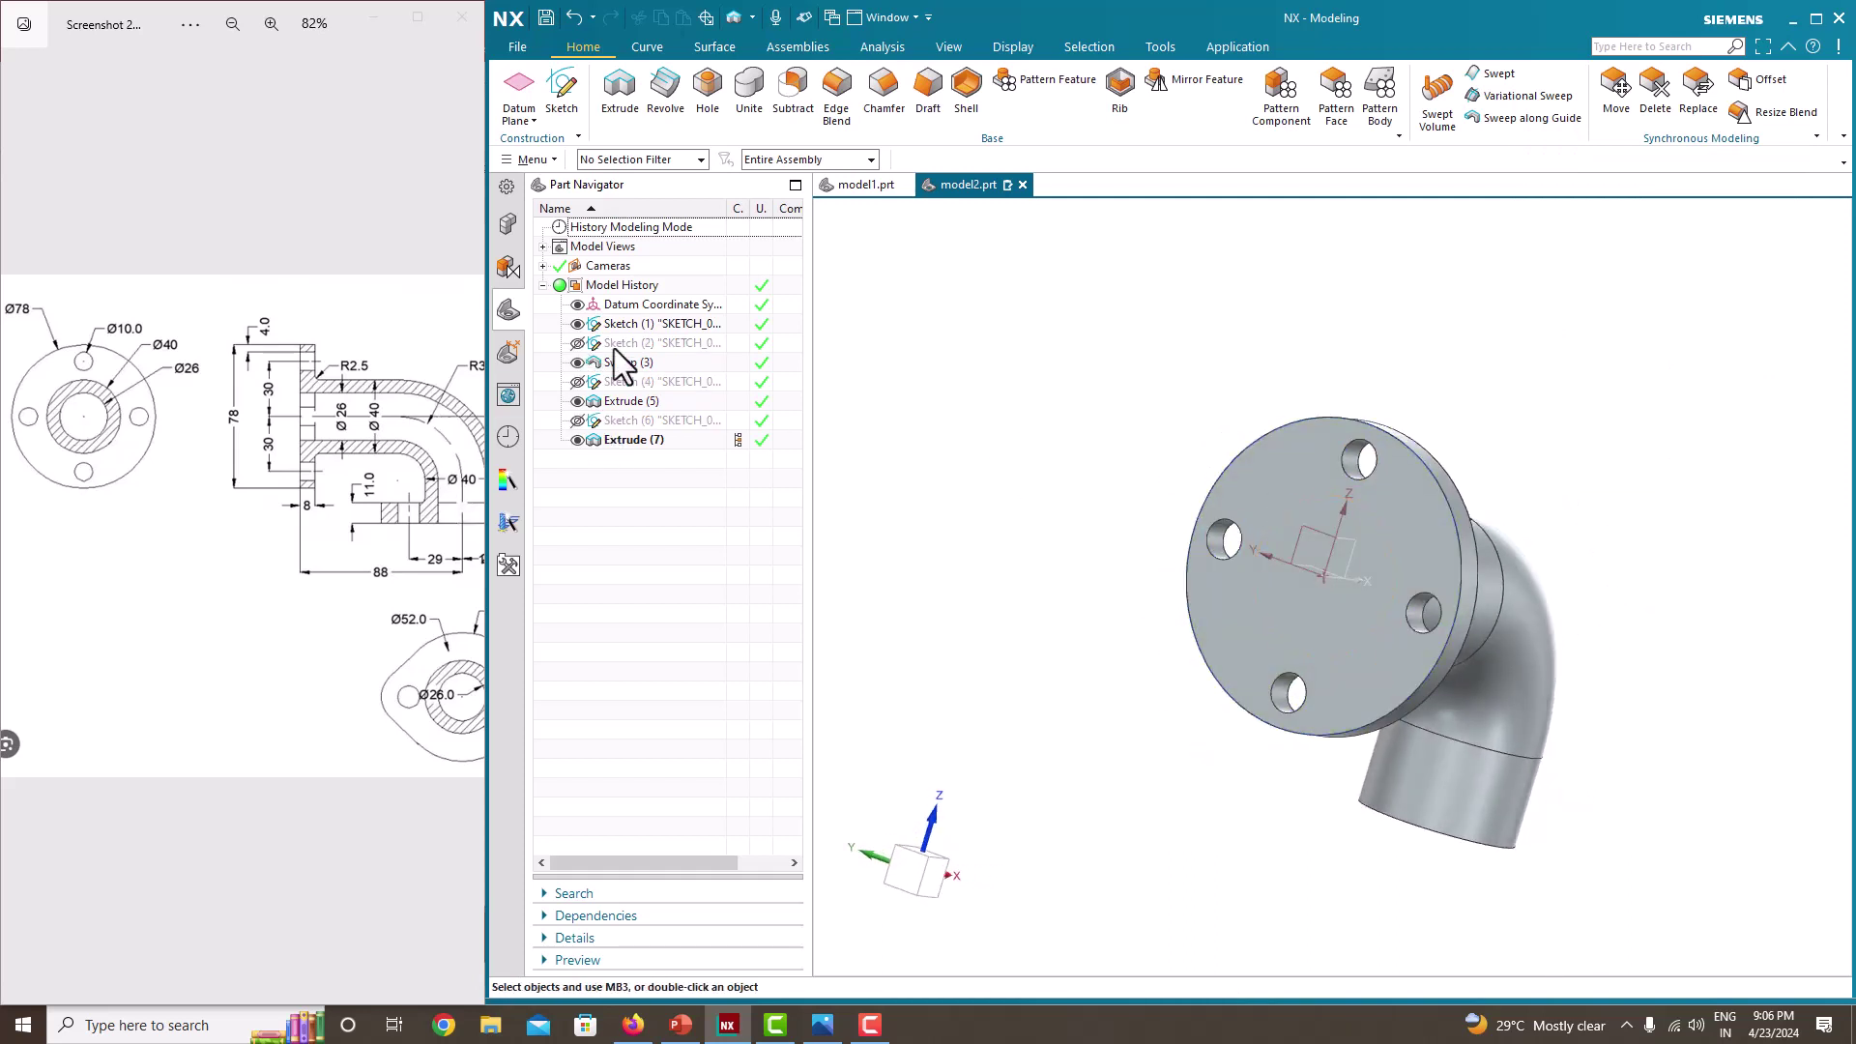
pyautogui.moveTo(1020, 383)
pyautogui.mouseDown(button='middle')
pyautogui.moveTo(1049, 387)
pyautogui.moveTo(963, 374)
pyautogui.mouseUp(button='middle')
# - Switch to the reference image viewer and examine the oval flange's plan view and the elbow section's dimensions
pyautogui.click(465, 525)
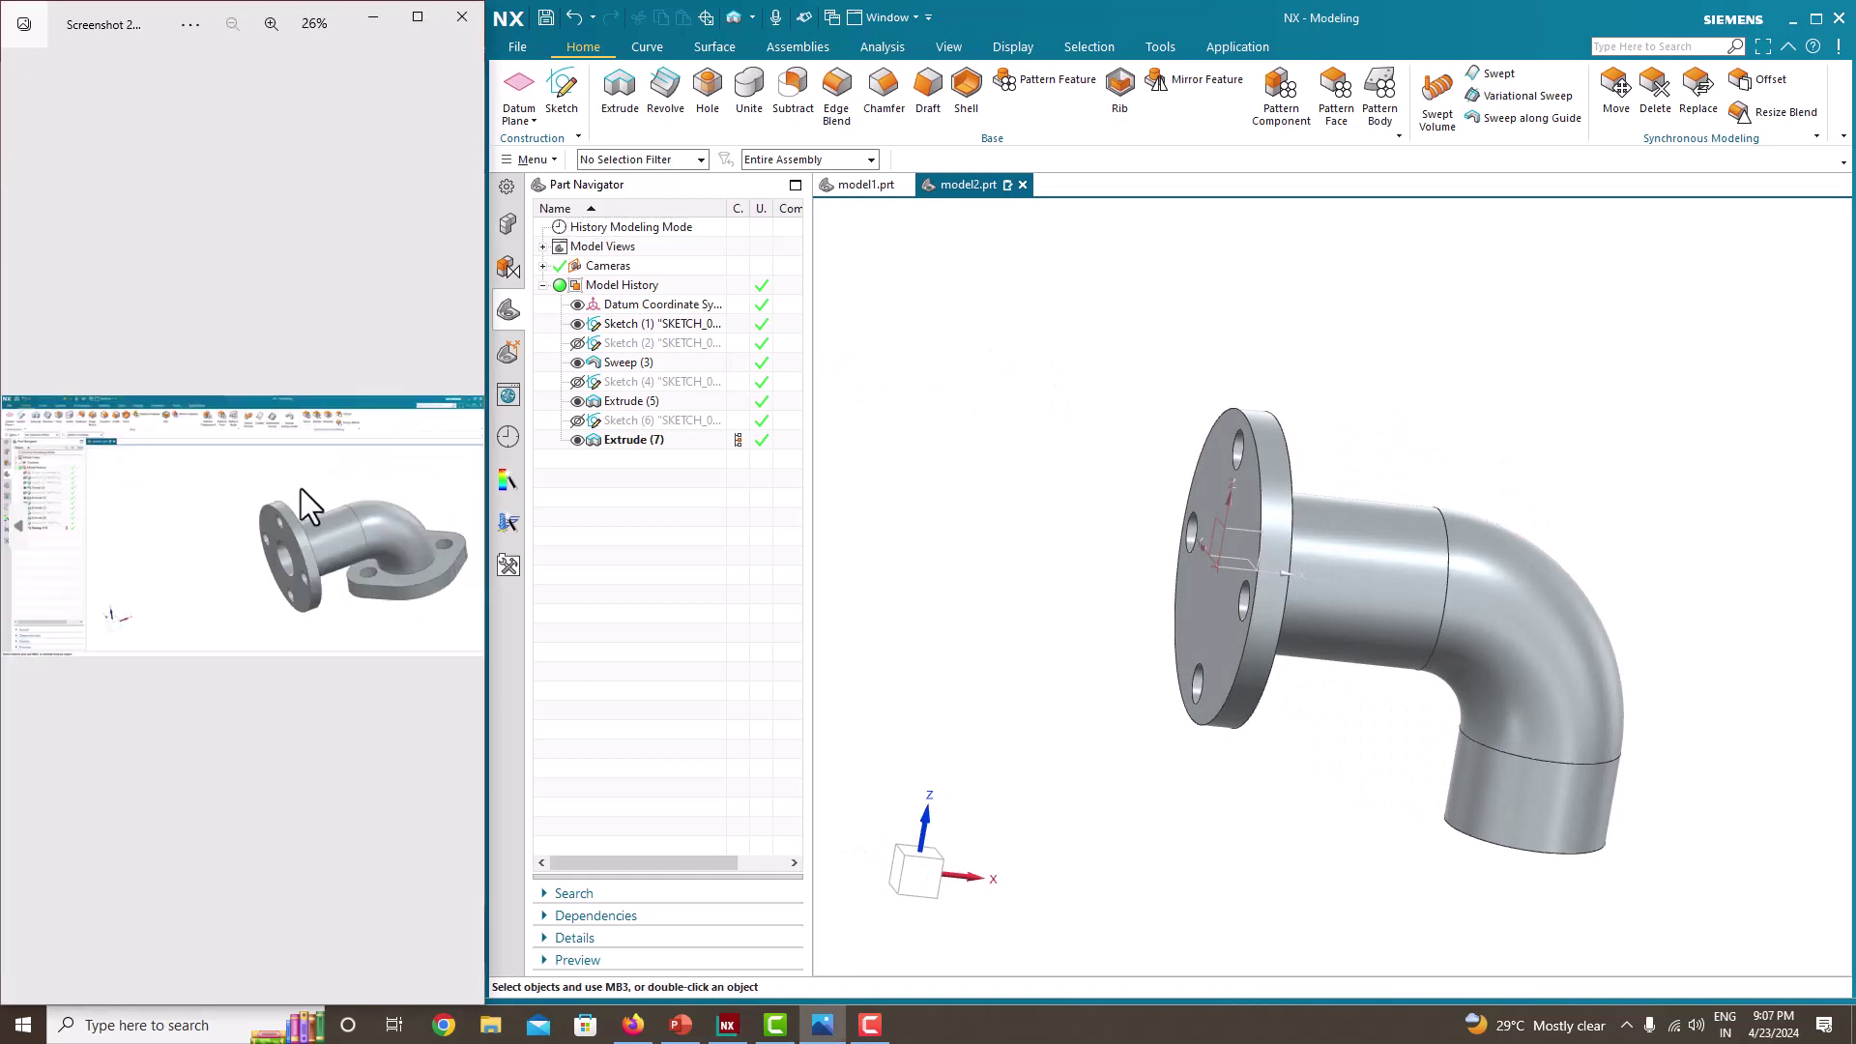
pyautogui.scroll(1, 356, 542)
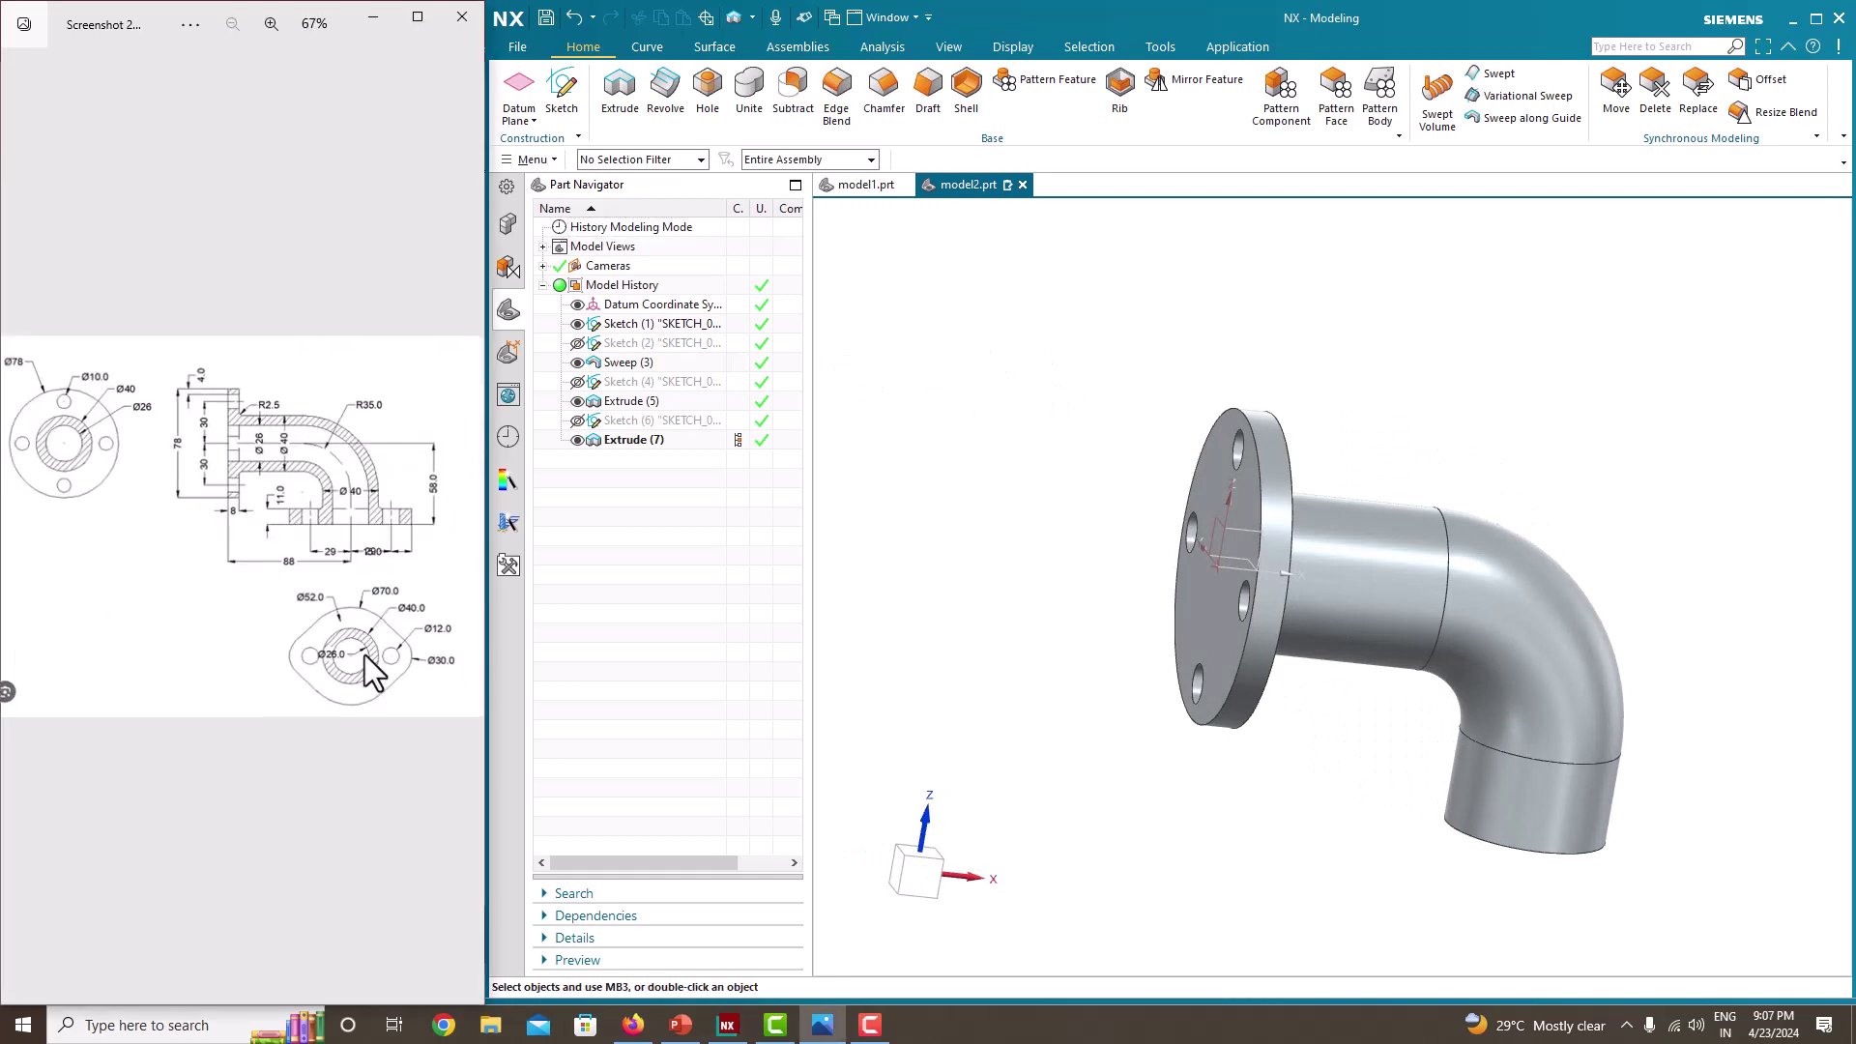
pyautogui.scroll(-1, 363, 654)
pyautogui.scroll(1, 348, 642)
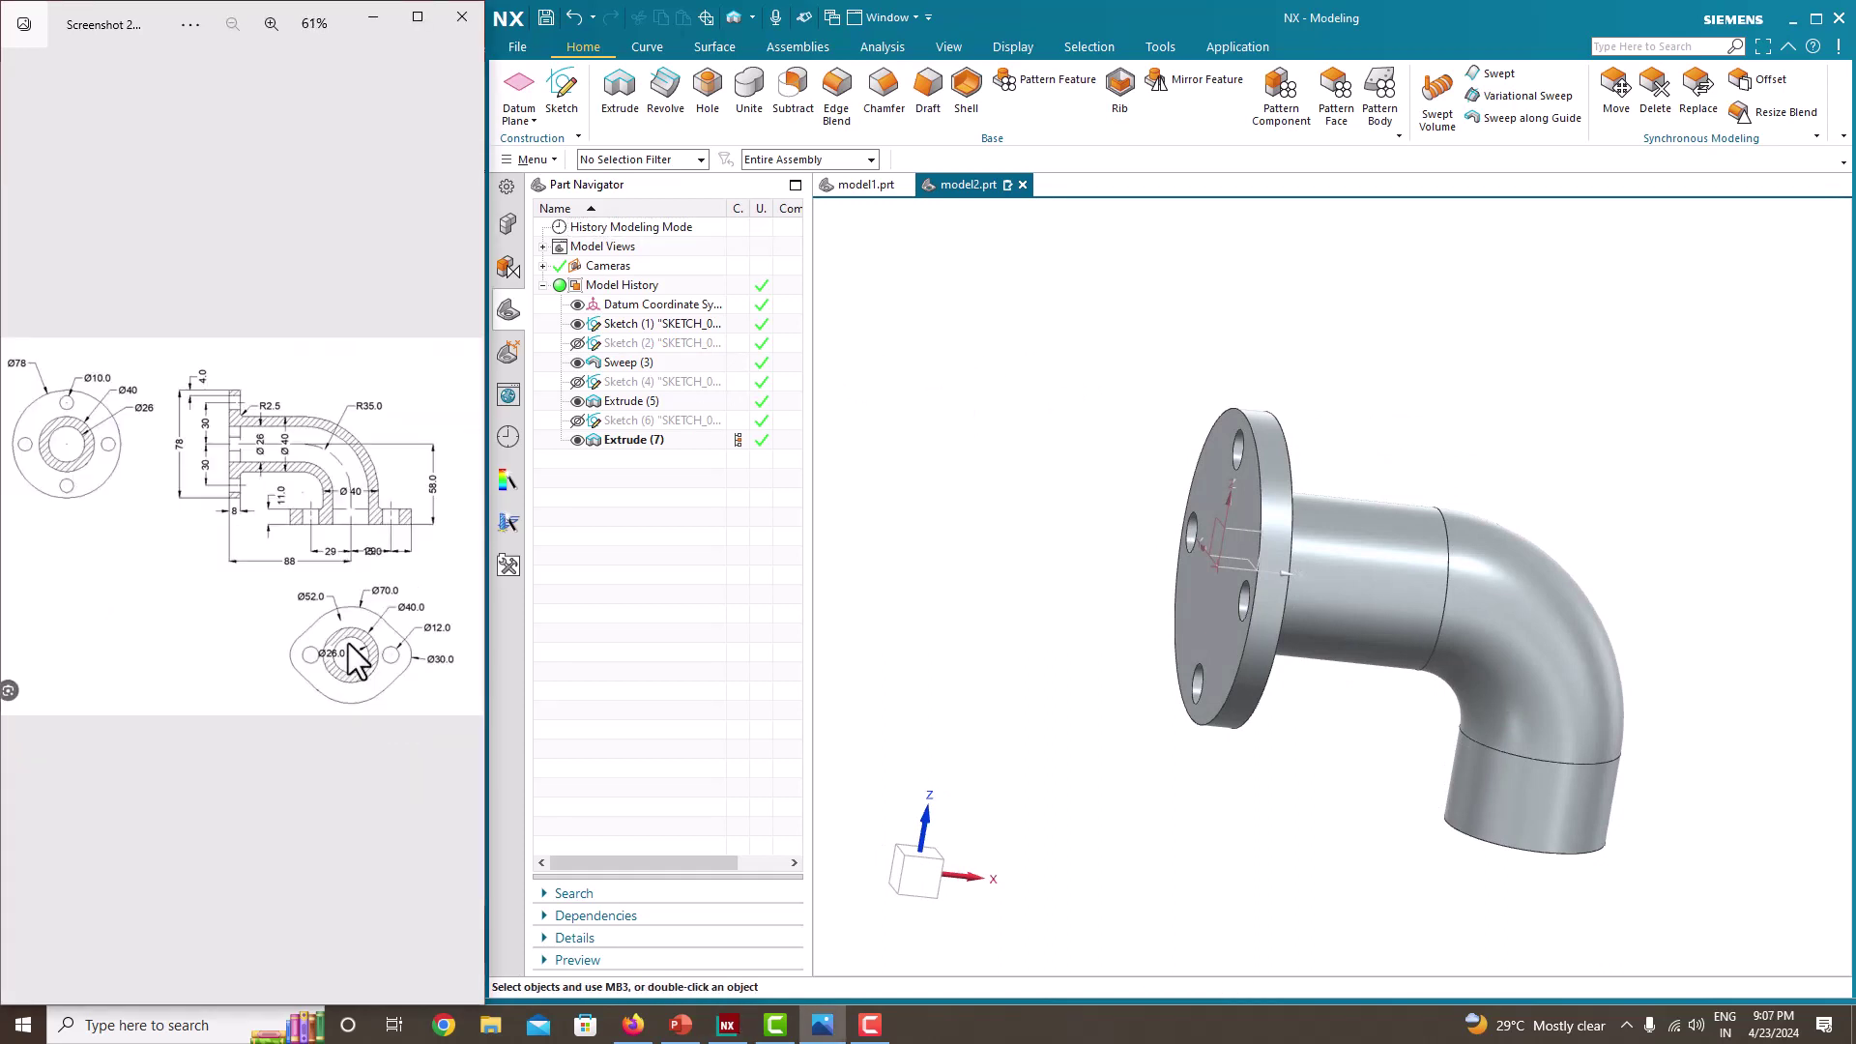
pyautogui.keyDown('ctrl'); pyautogui.scroll(2, 396, 705); pyautogui.keyUp('ctrl')
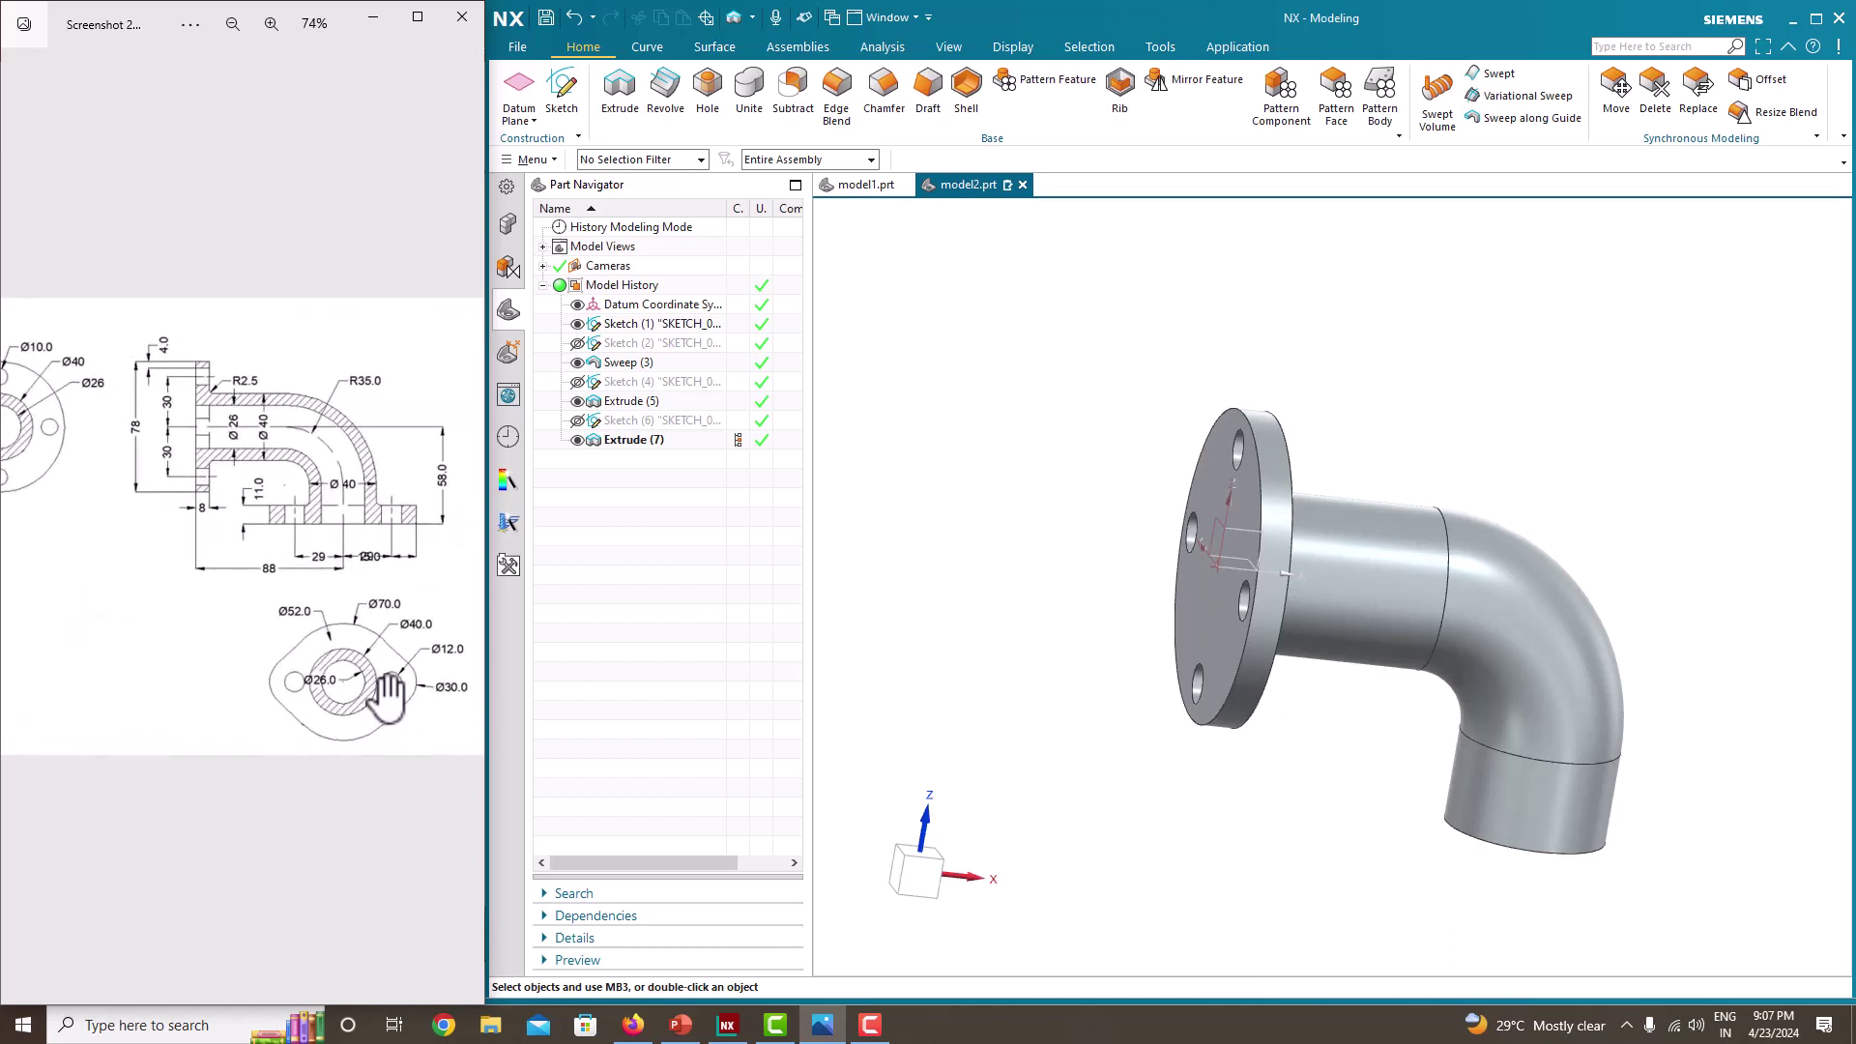
pyautogui.moveTo(389, 694); pyautogui.dragTo(340, 694)
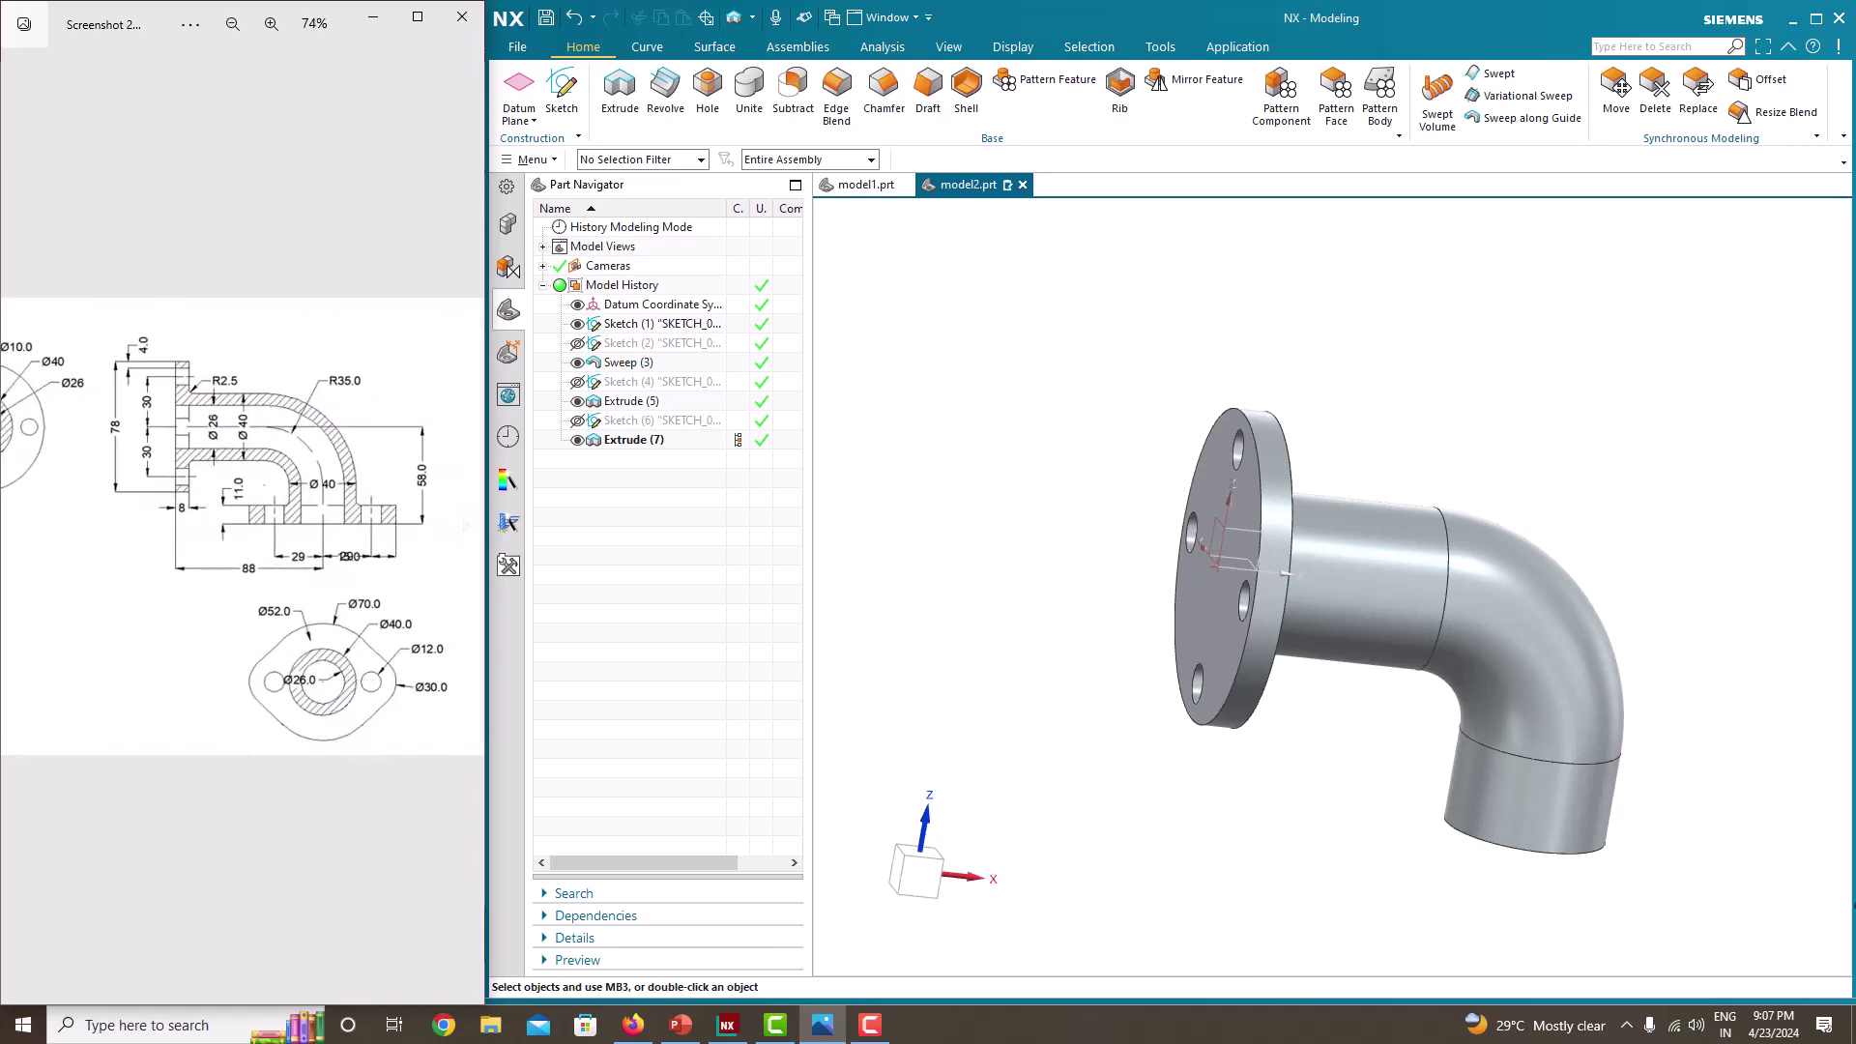
# - Create an On Plane sketch on the flat end face of the pipe's downward leg
pyautogui.moveTo(1524, 745); pyautogui.dragTo(1533, 622, button='middle')
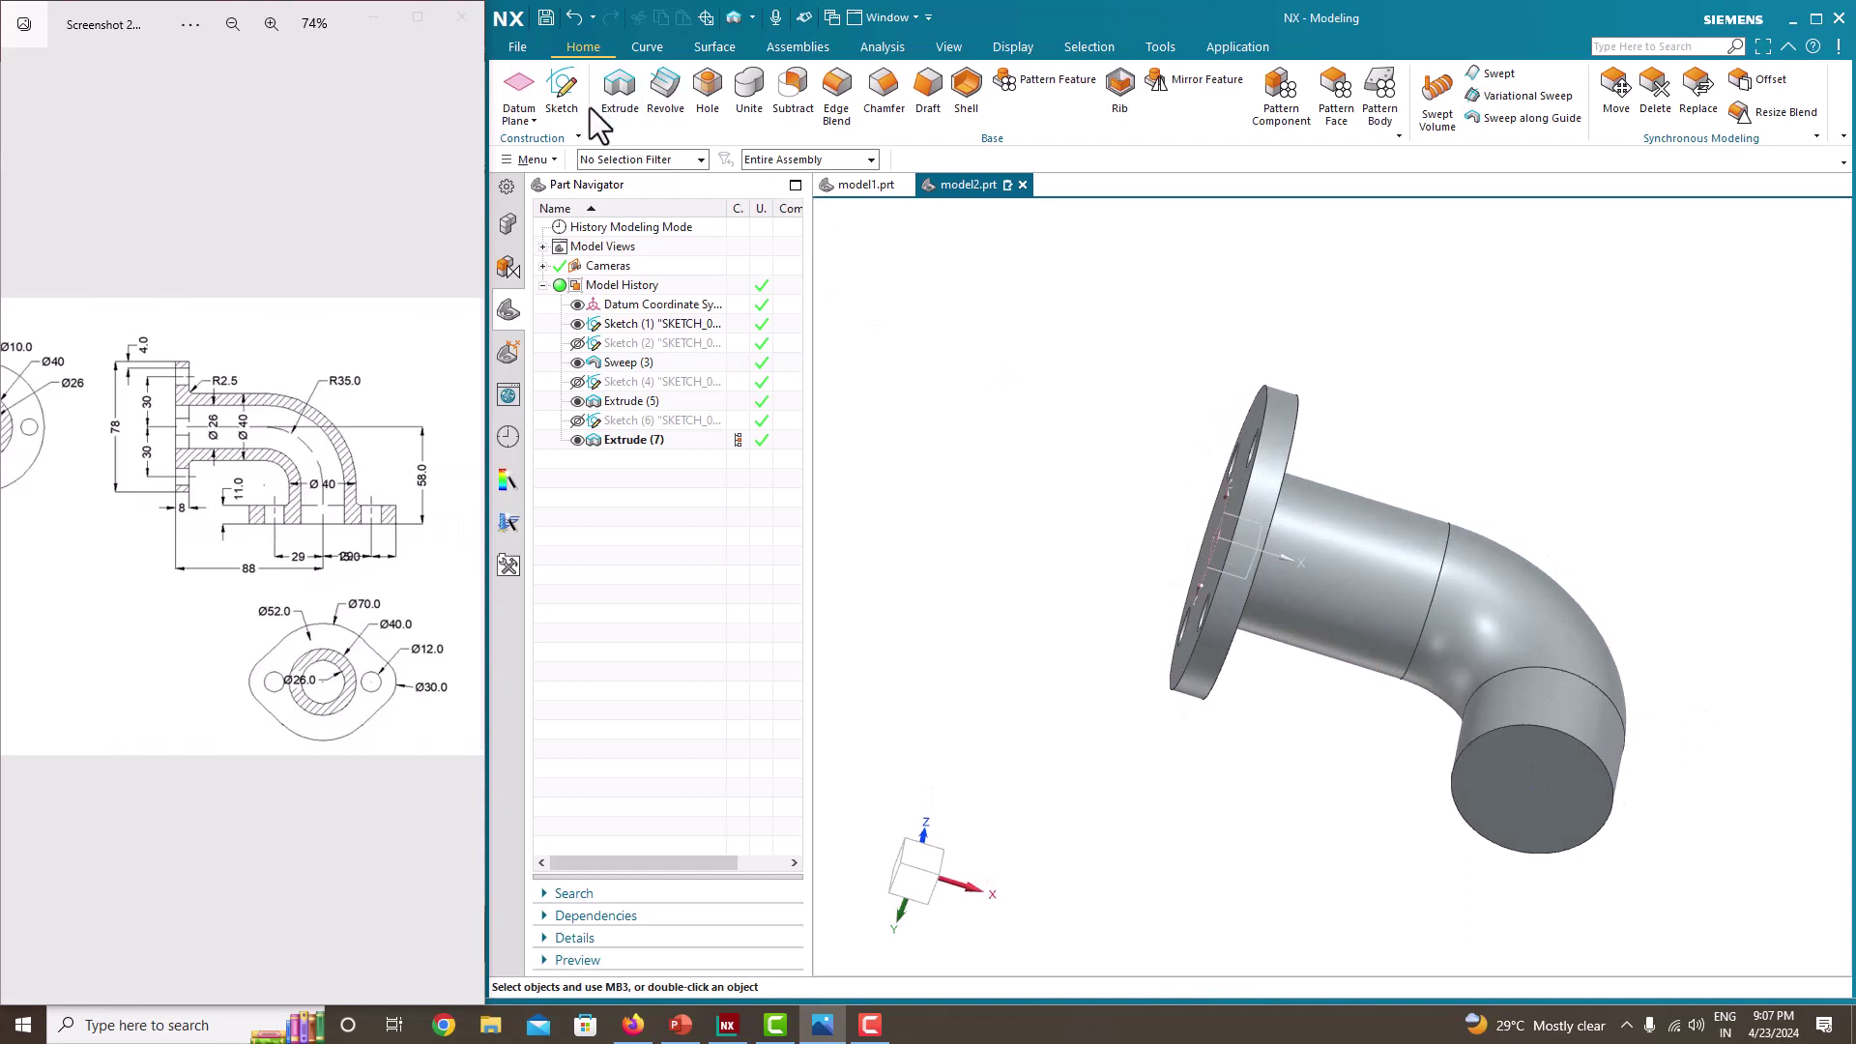
pyautogui.click(576, 103)
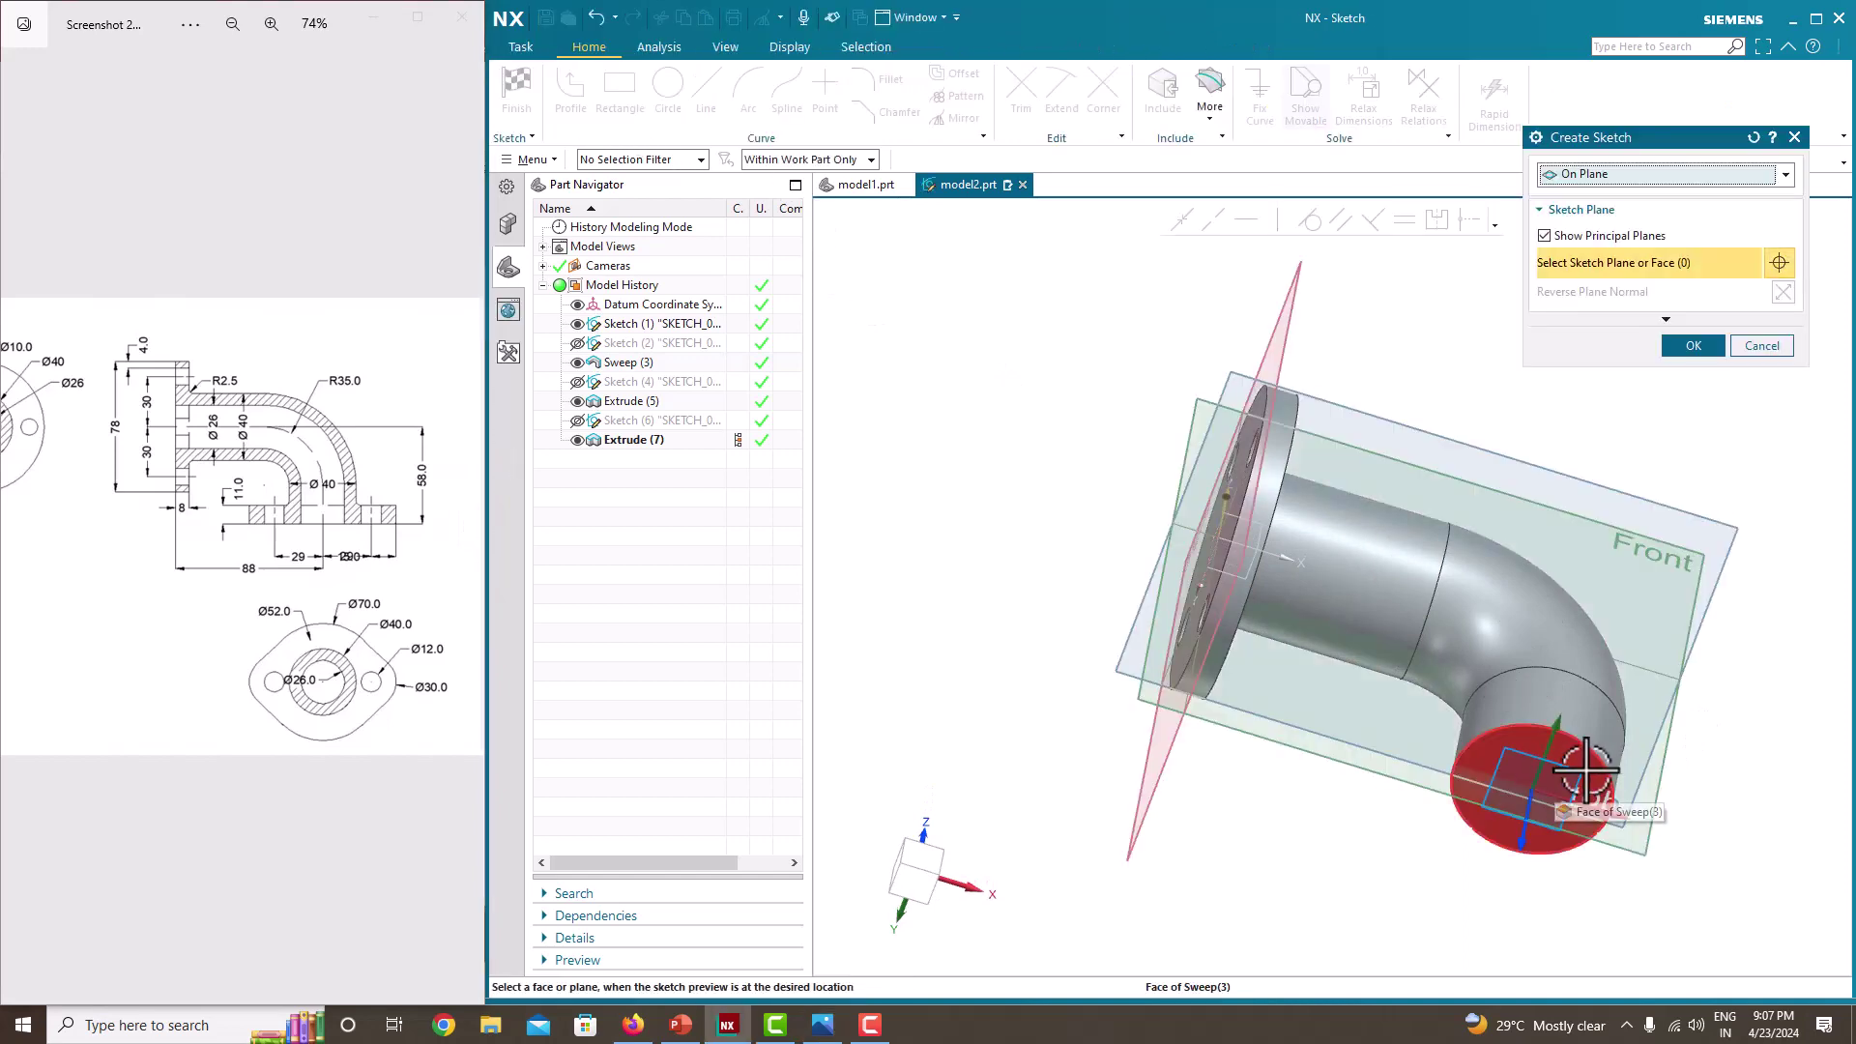
pyautogui.click(1585, 768)
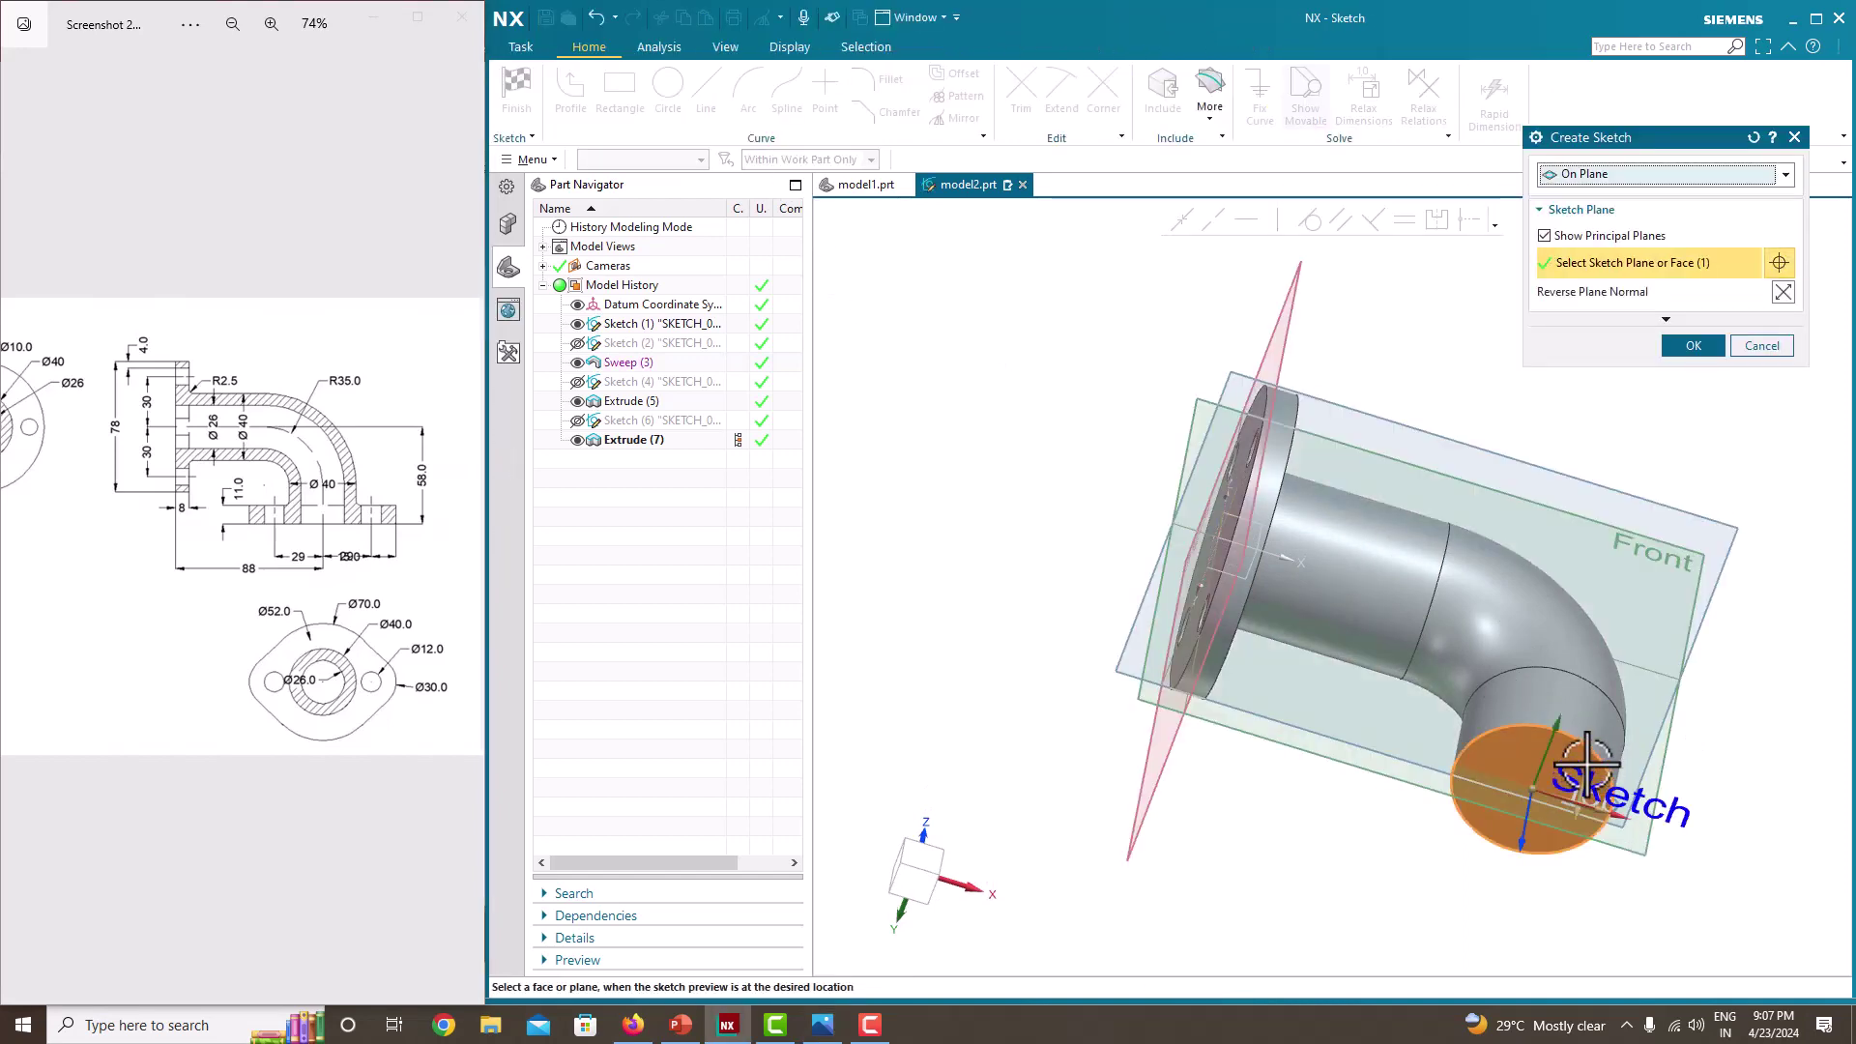
pyautogui.click(1692, 346)
# - Draw a circle about 18 mm in diameter on the horizontal axis, just outside the pipe end face on the side away from the round flange
pyautogui.scroll(2, 1303, 707)
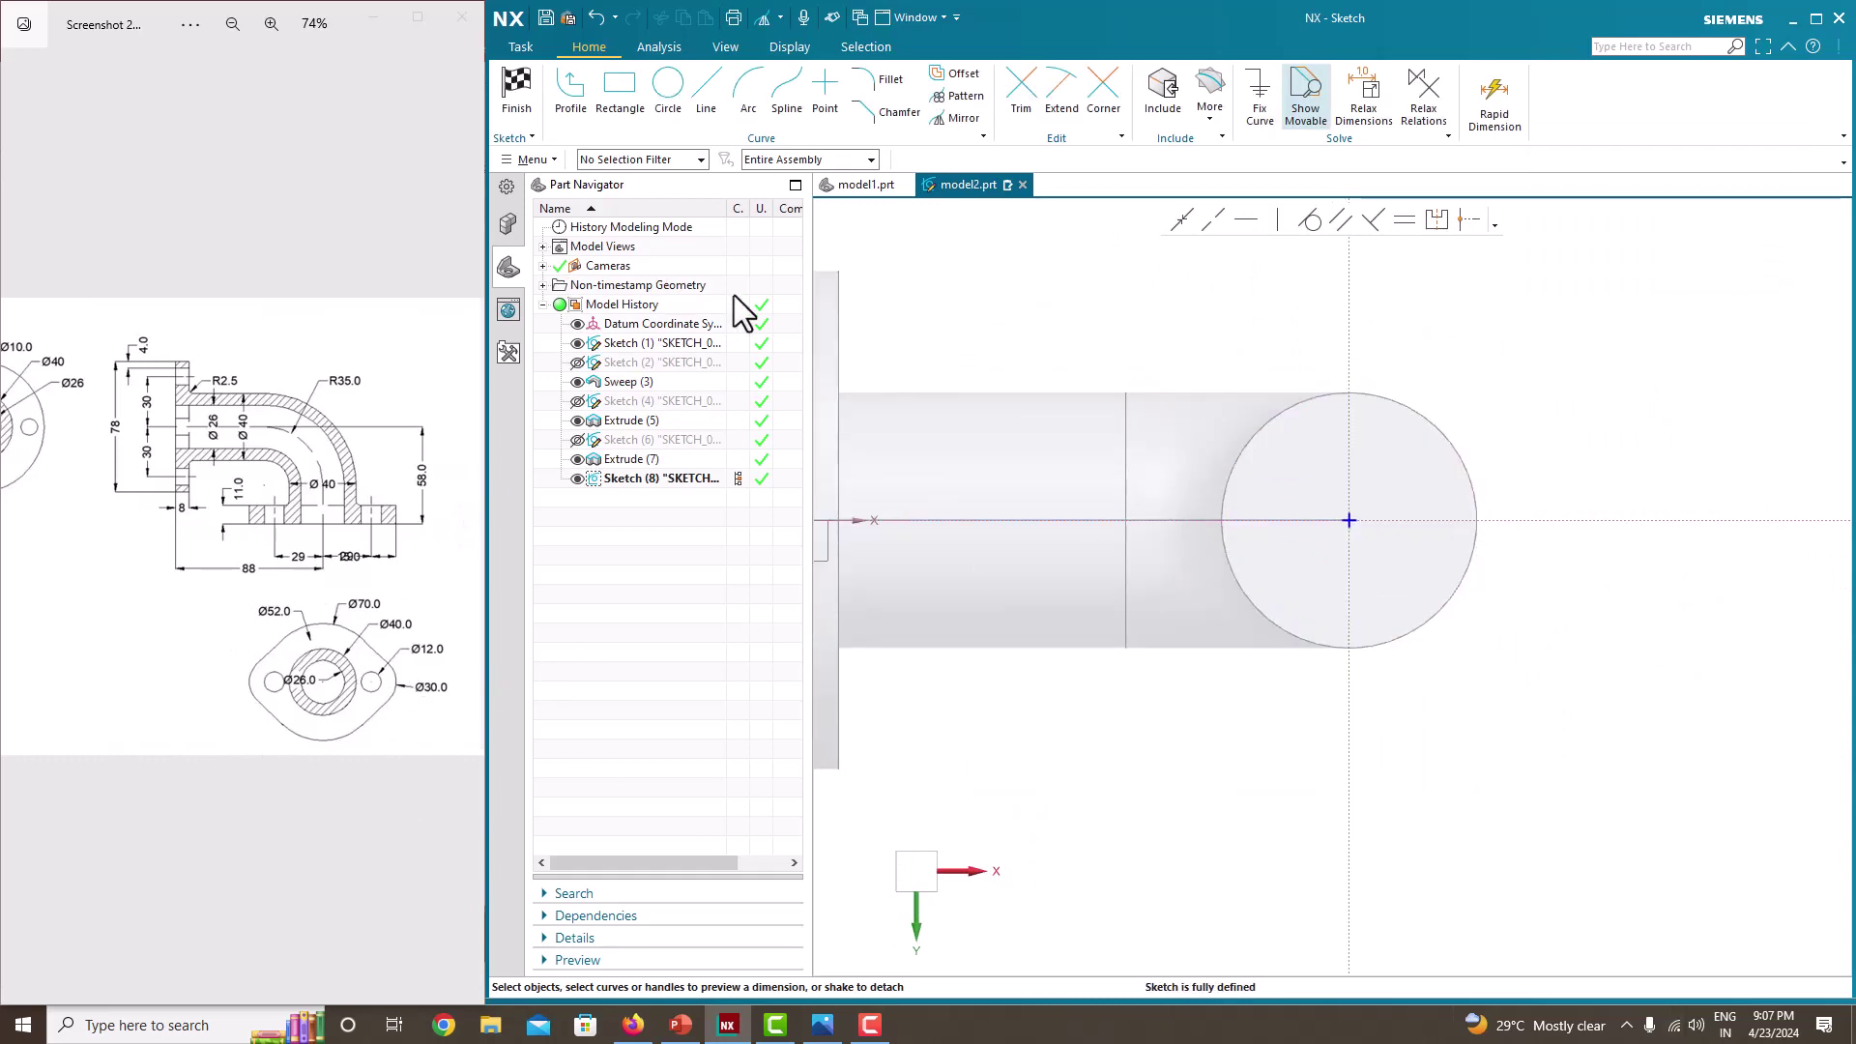
pyautogui.click(670, 87)
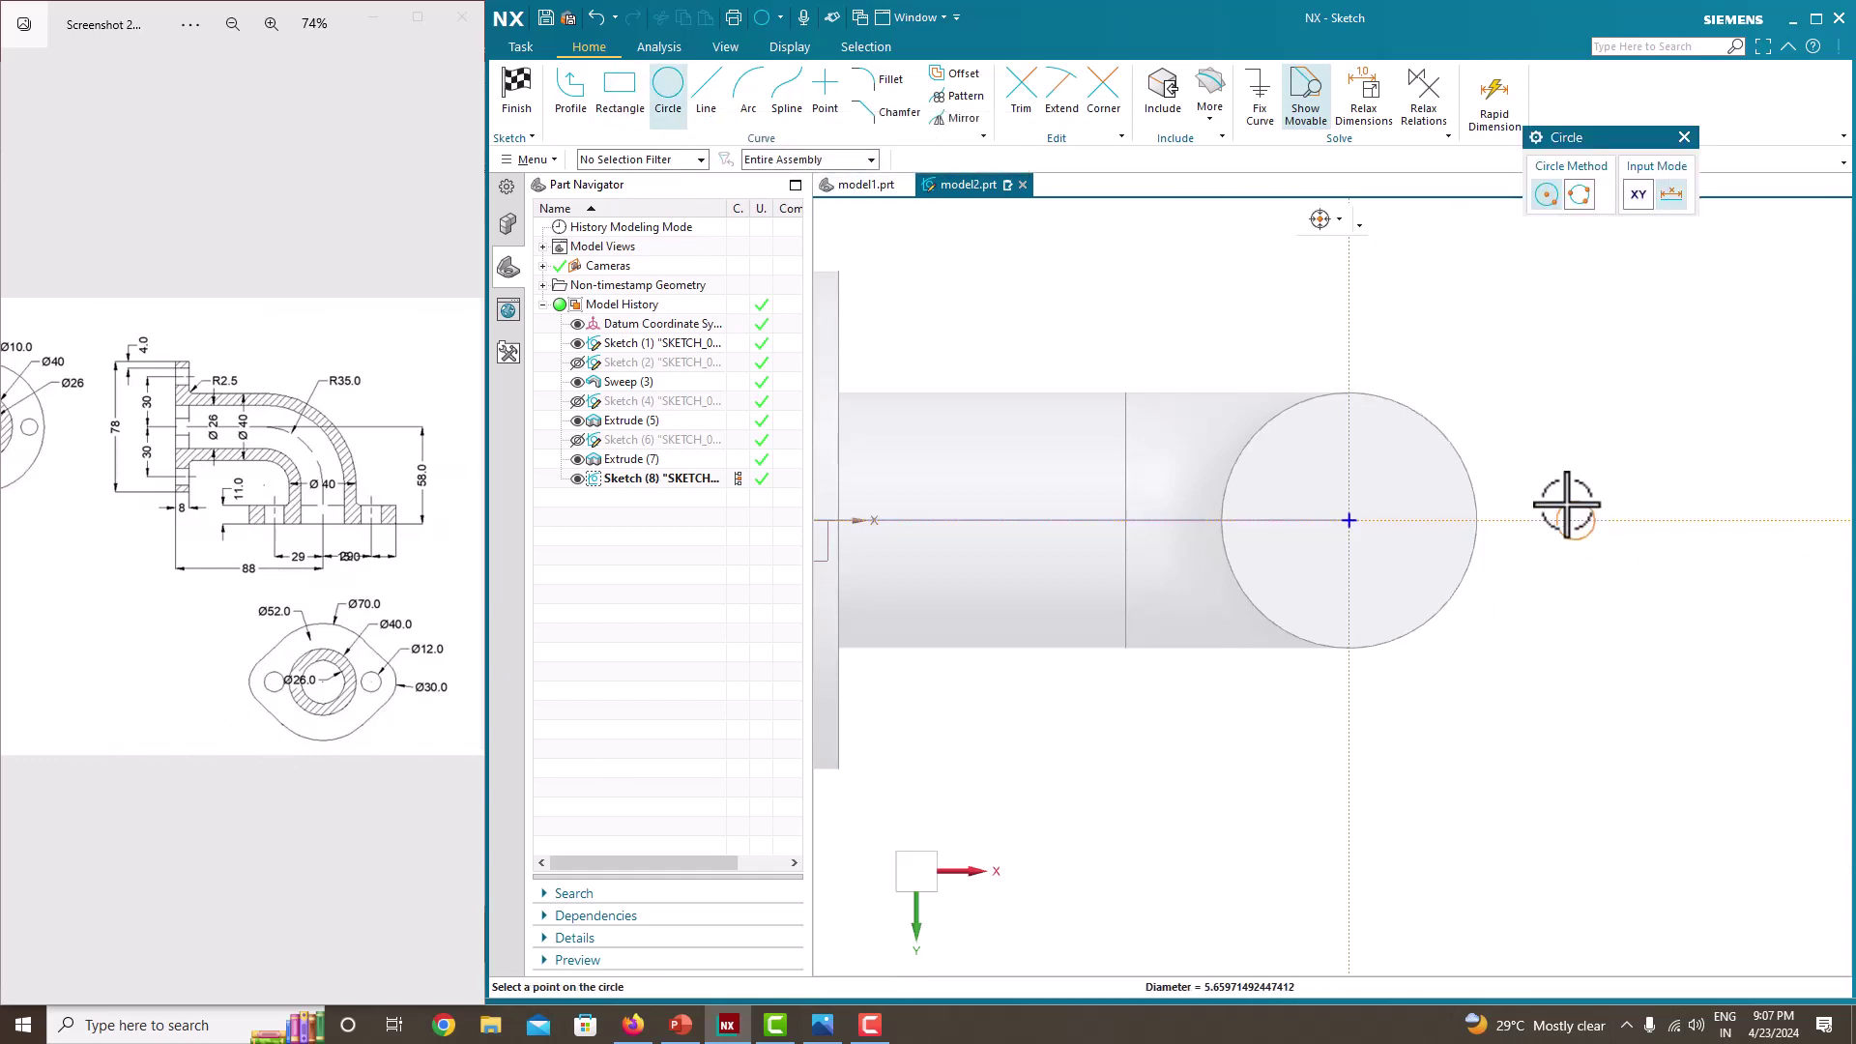
pyautogui.click(1551, 467)
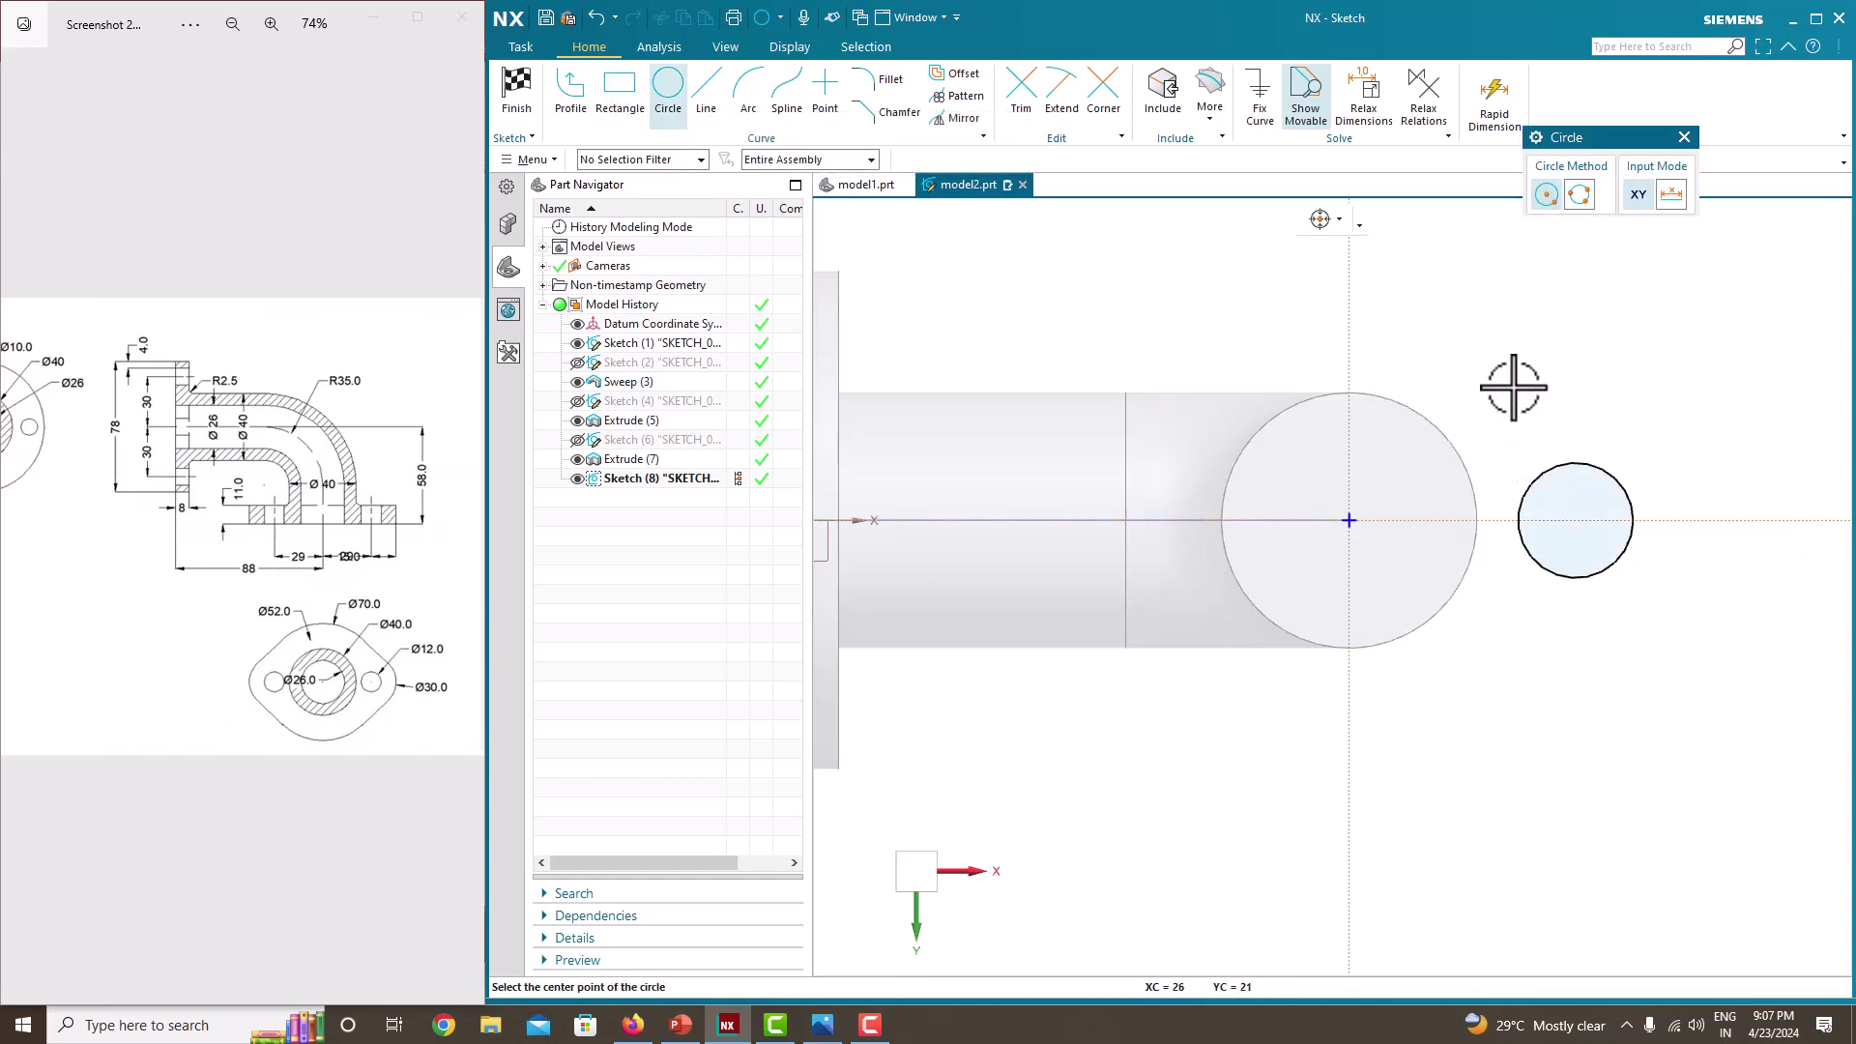
pyautogui.click(1621, 481)
pyautogui.hotkey('ctrl', 'j')
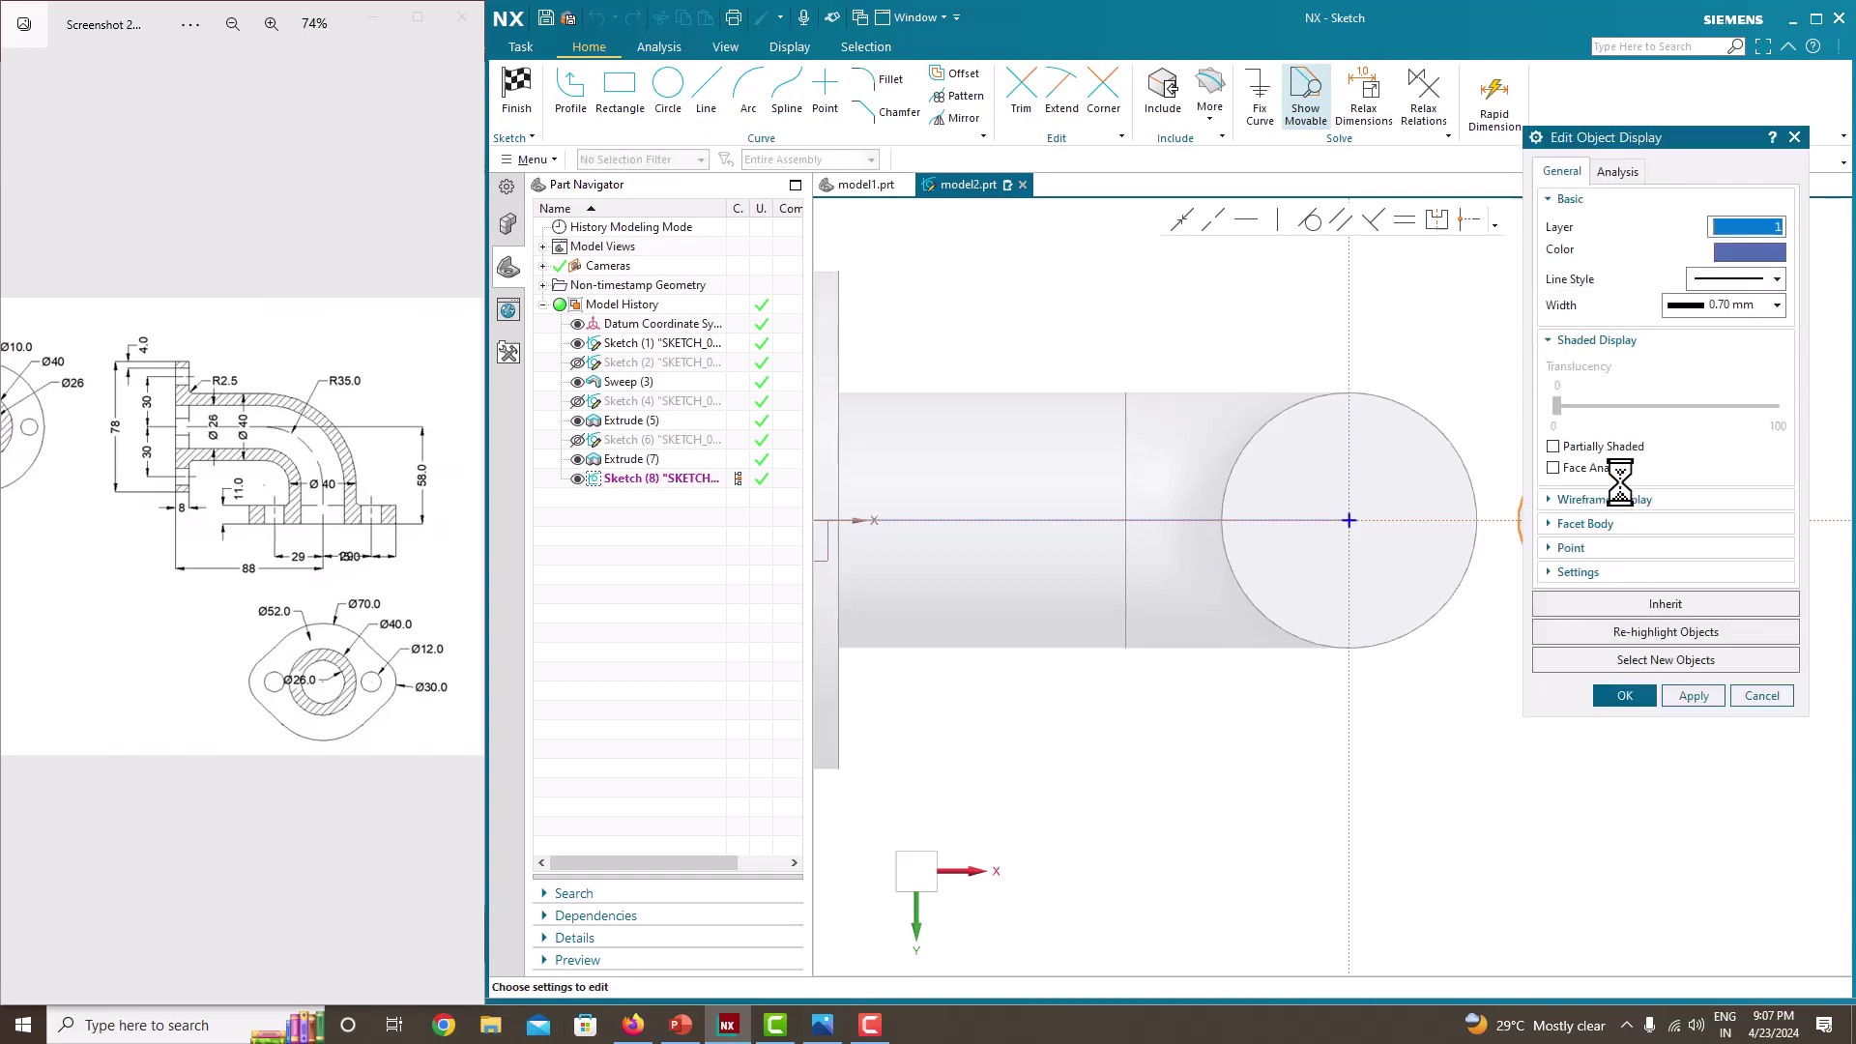
pyautogui.click(1762, 696)
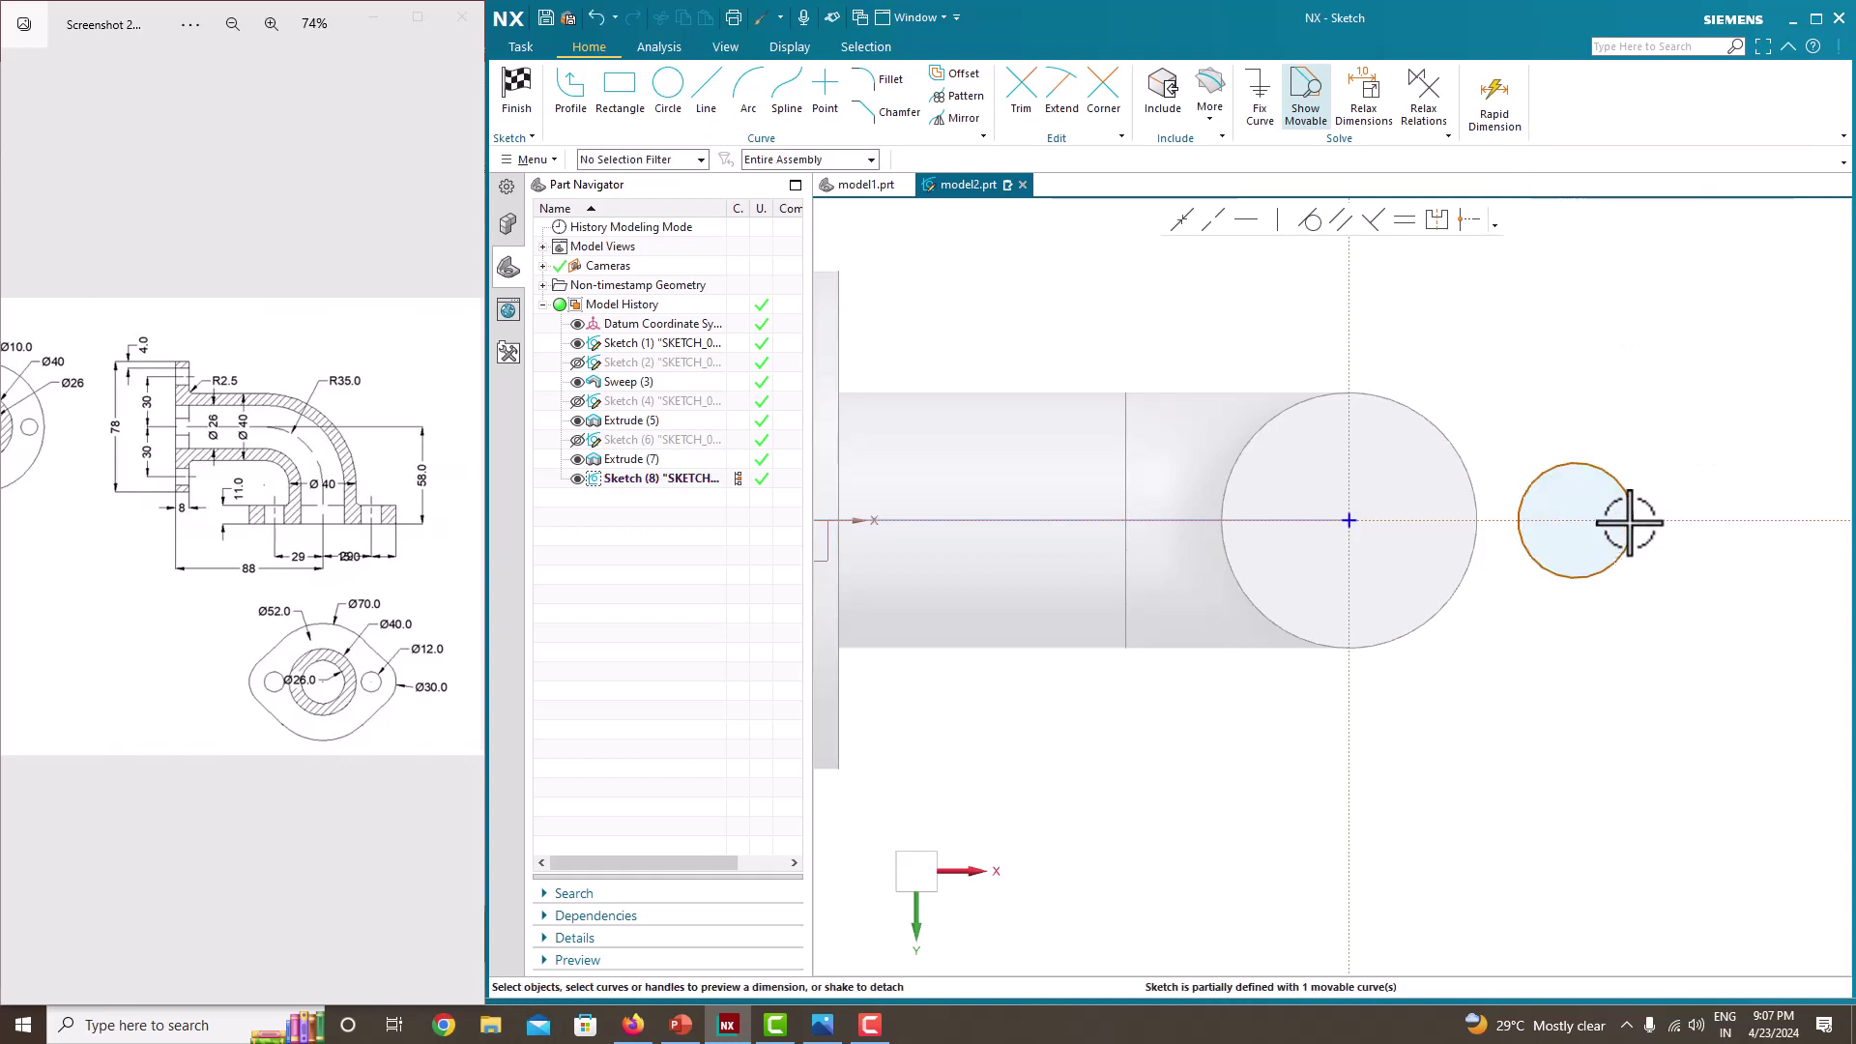
# - Set the diameter of the circle beside the pipe end face to 30 mm
pyautogui.click(1629, 491)
pyautogui.click(1676, 474)
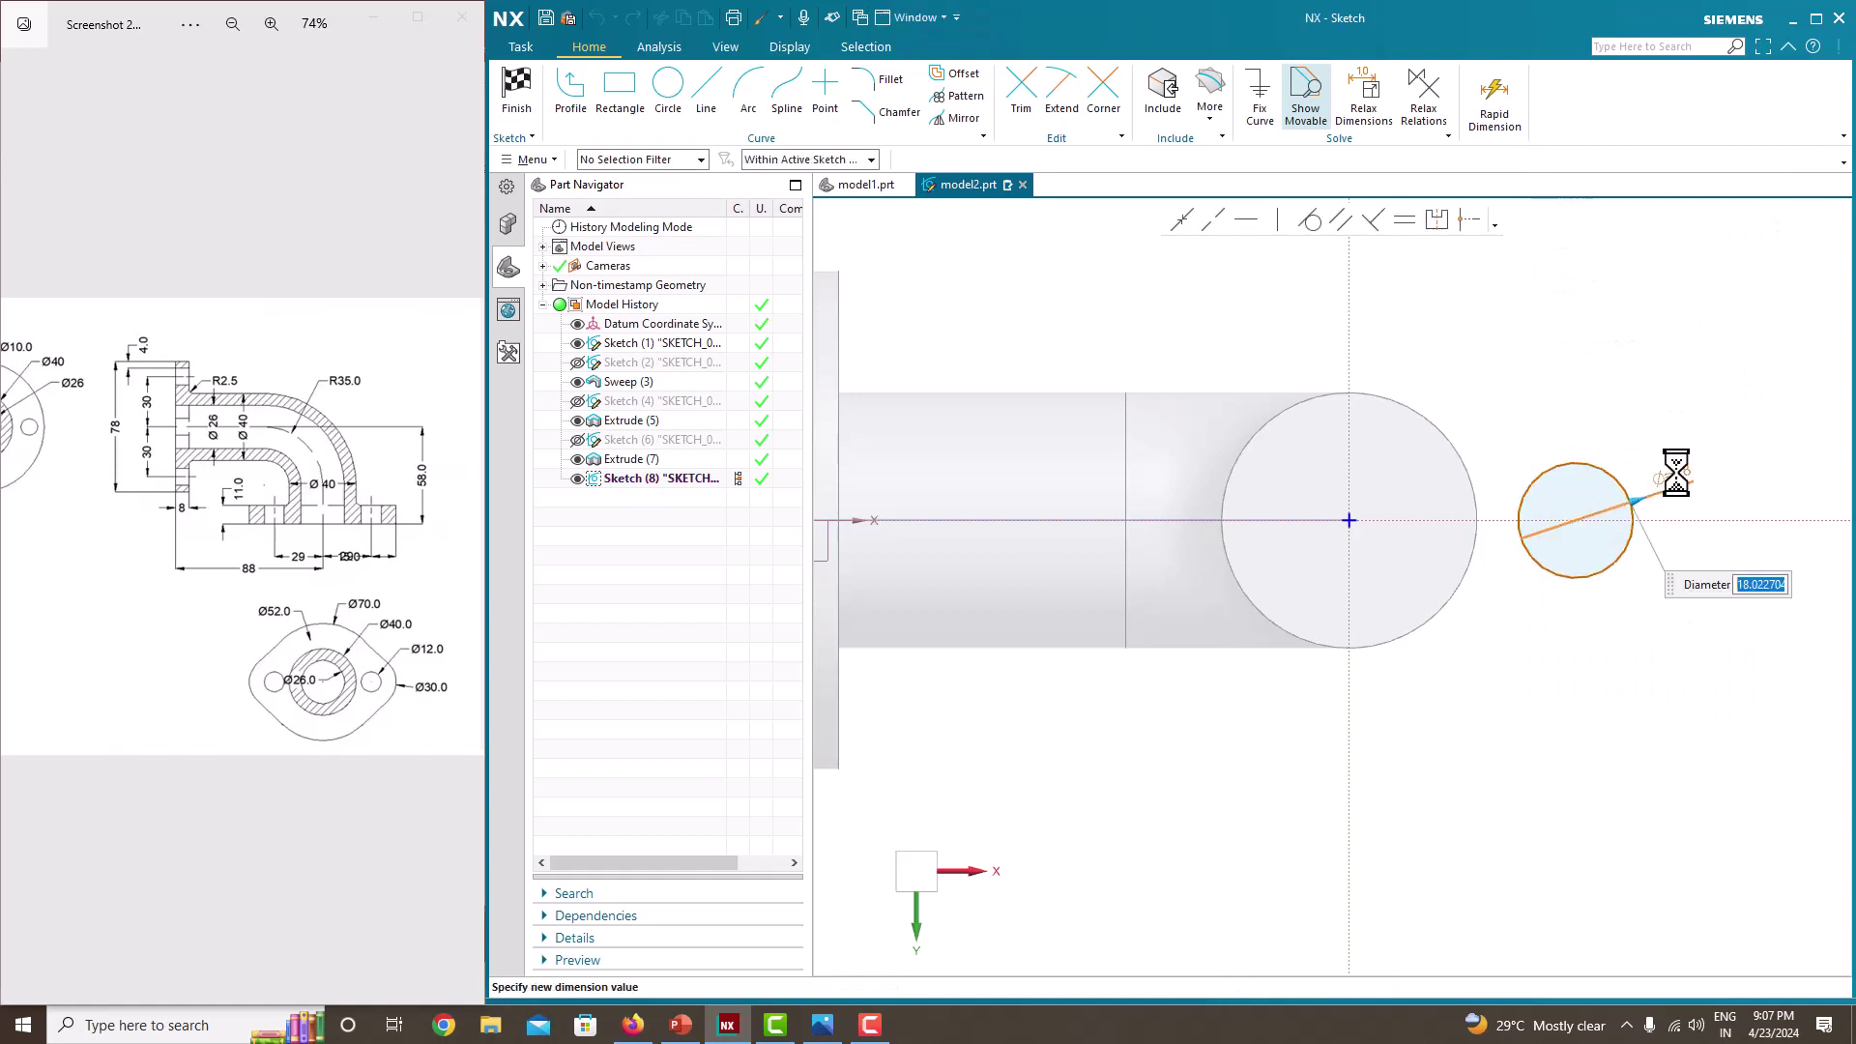
pyautogui.write('30')
pyautogui.press('Return')
pyautogui.click(1307, 536)
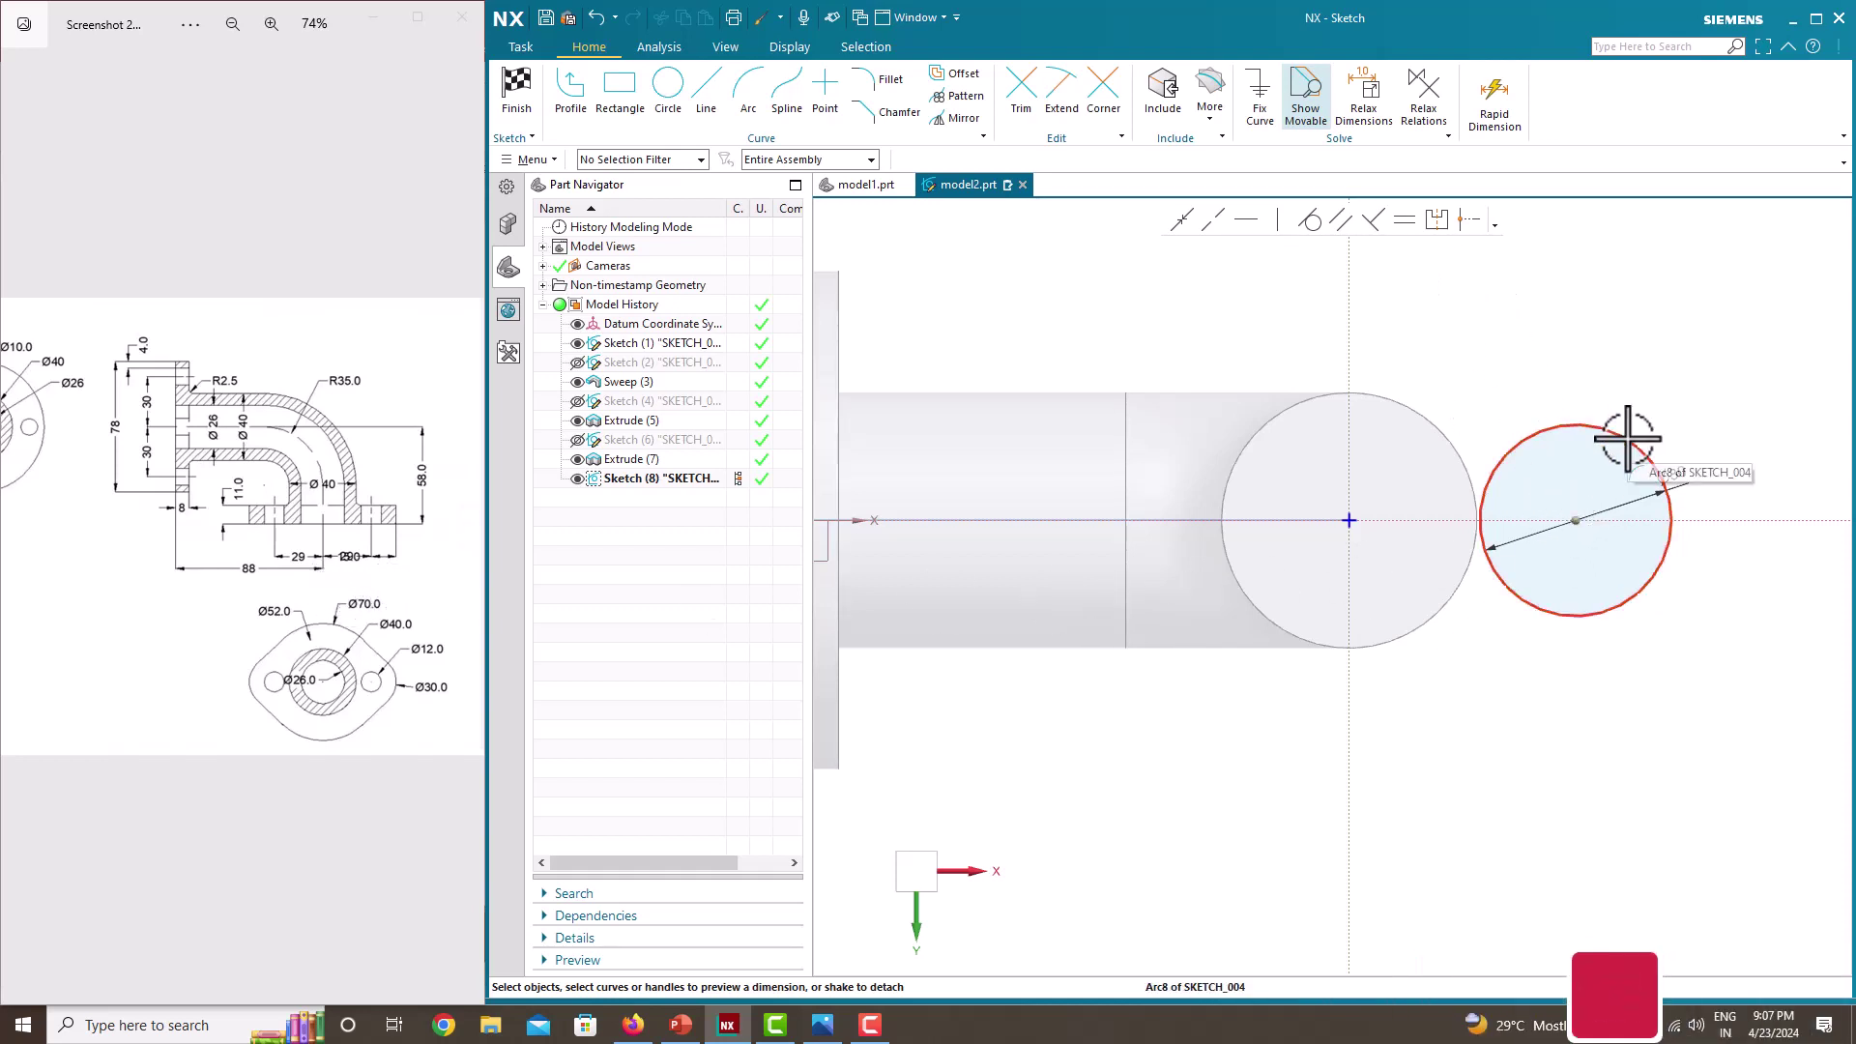
# - Dimension the horizontal distance from the sketch's vertical axis to the 30 mm circle's centre as 29 mm
pyautogui.click(1575, 520)
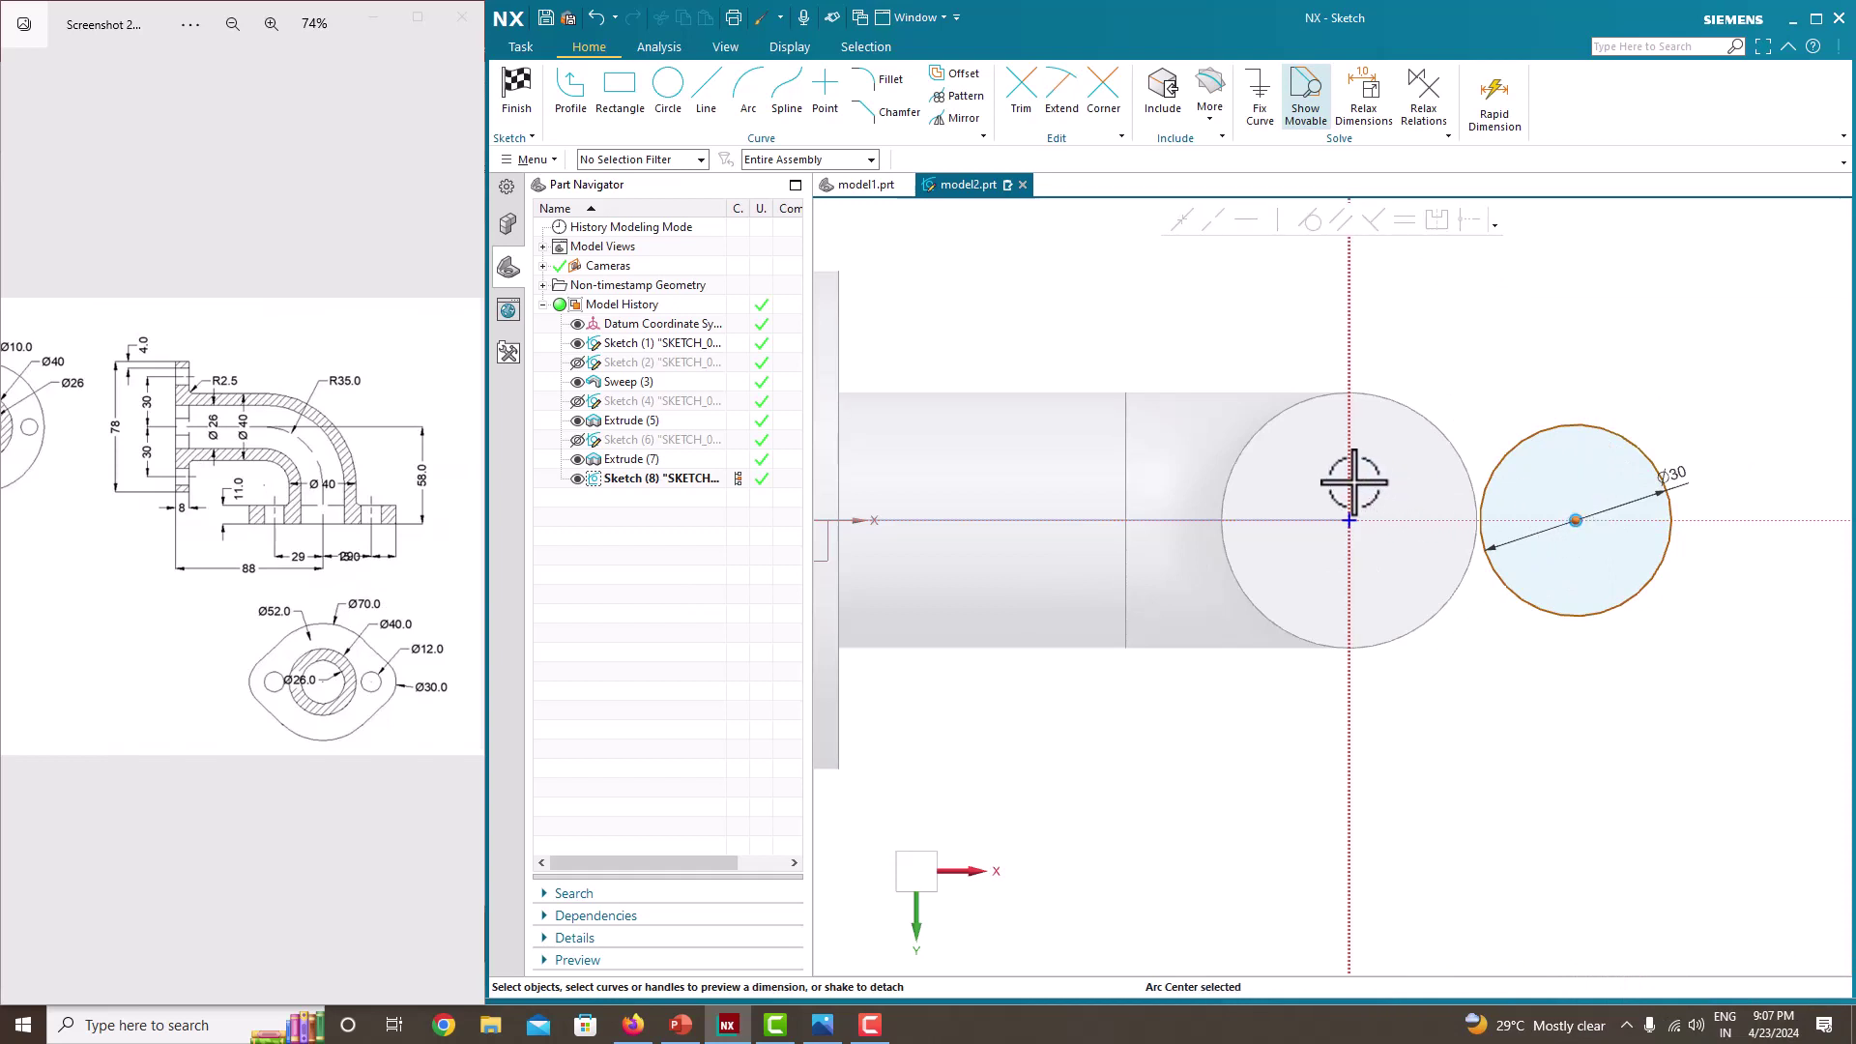
pyautogui.press('d')
pyautogui.click(1348, 520)
pyautogui.click(1462, 536)
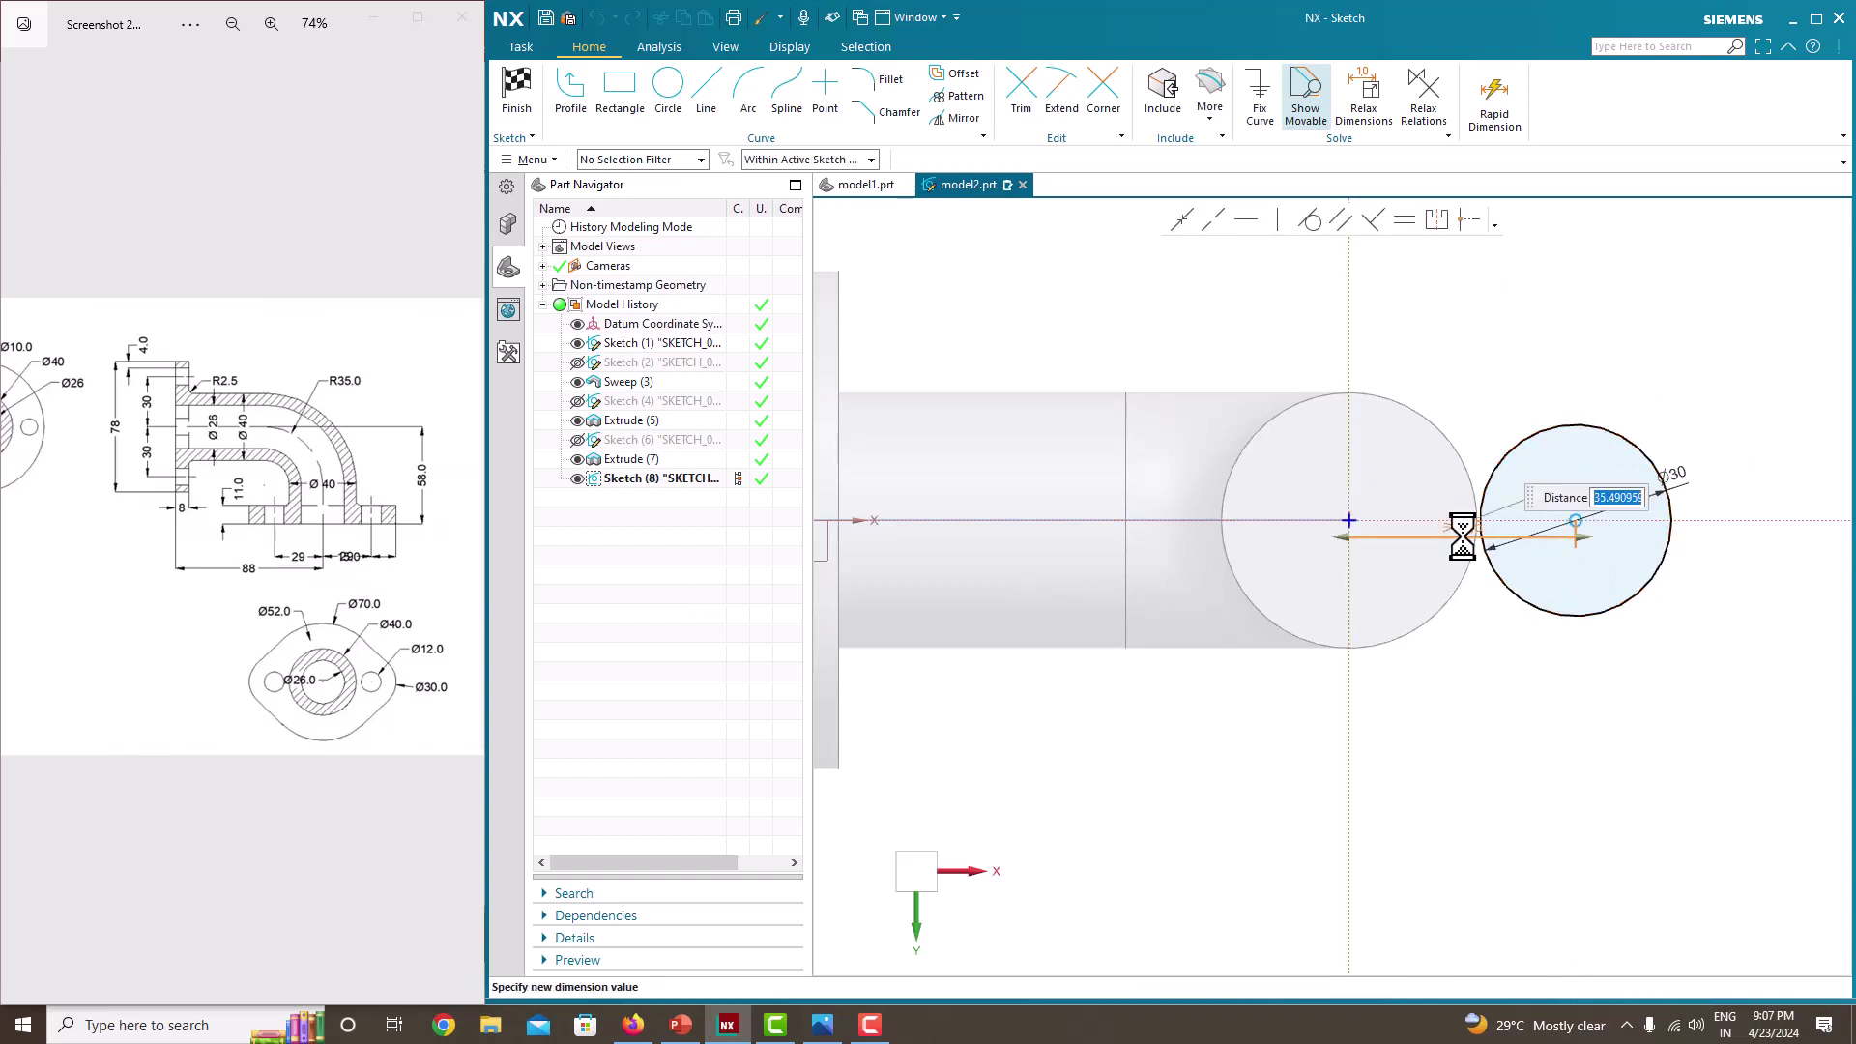
pyautogui.write('29')
pyautogui.press('Return')
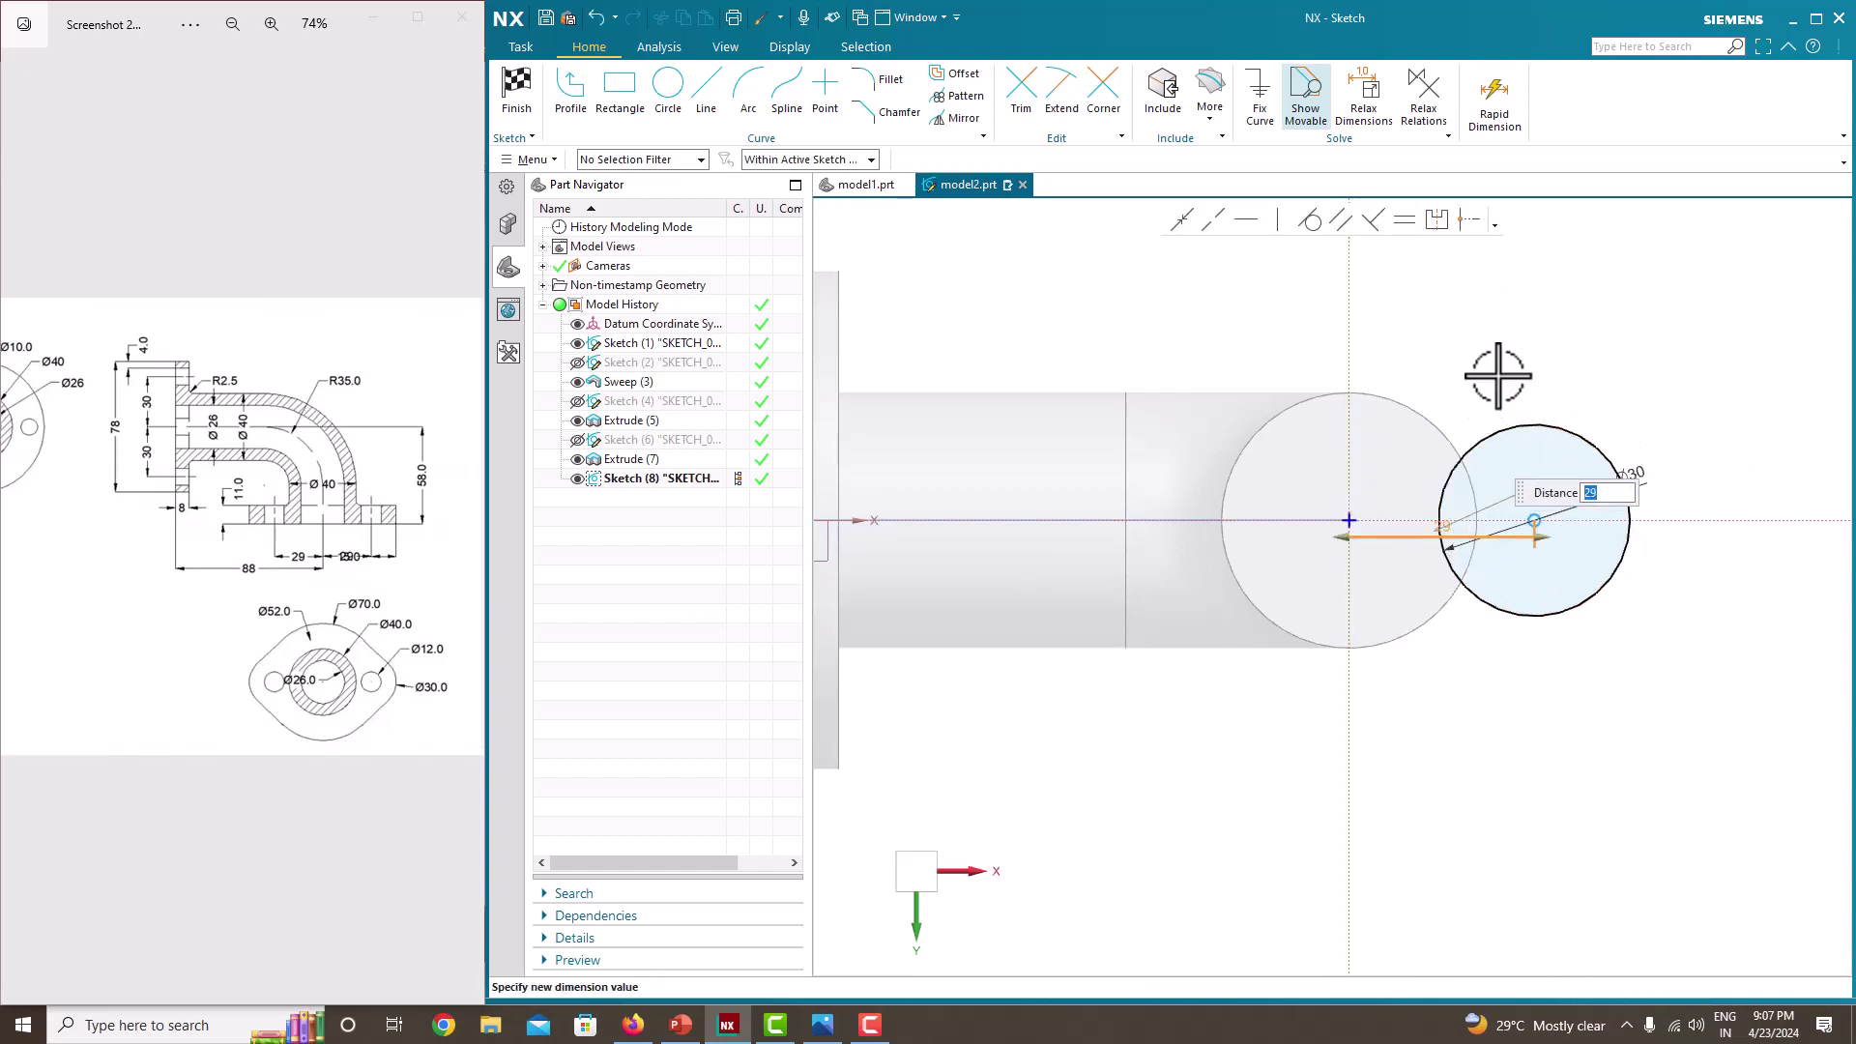
# - Mirror the 30 mm circle about the sketch's vertical axis
pyautogui.click(1513, 437)
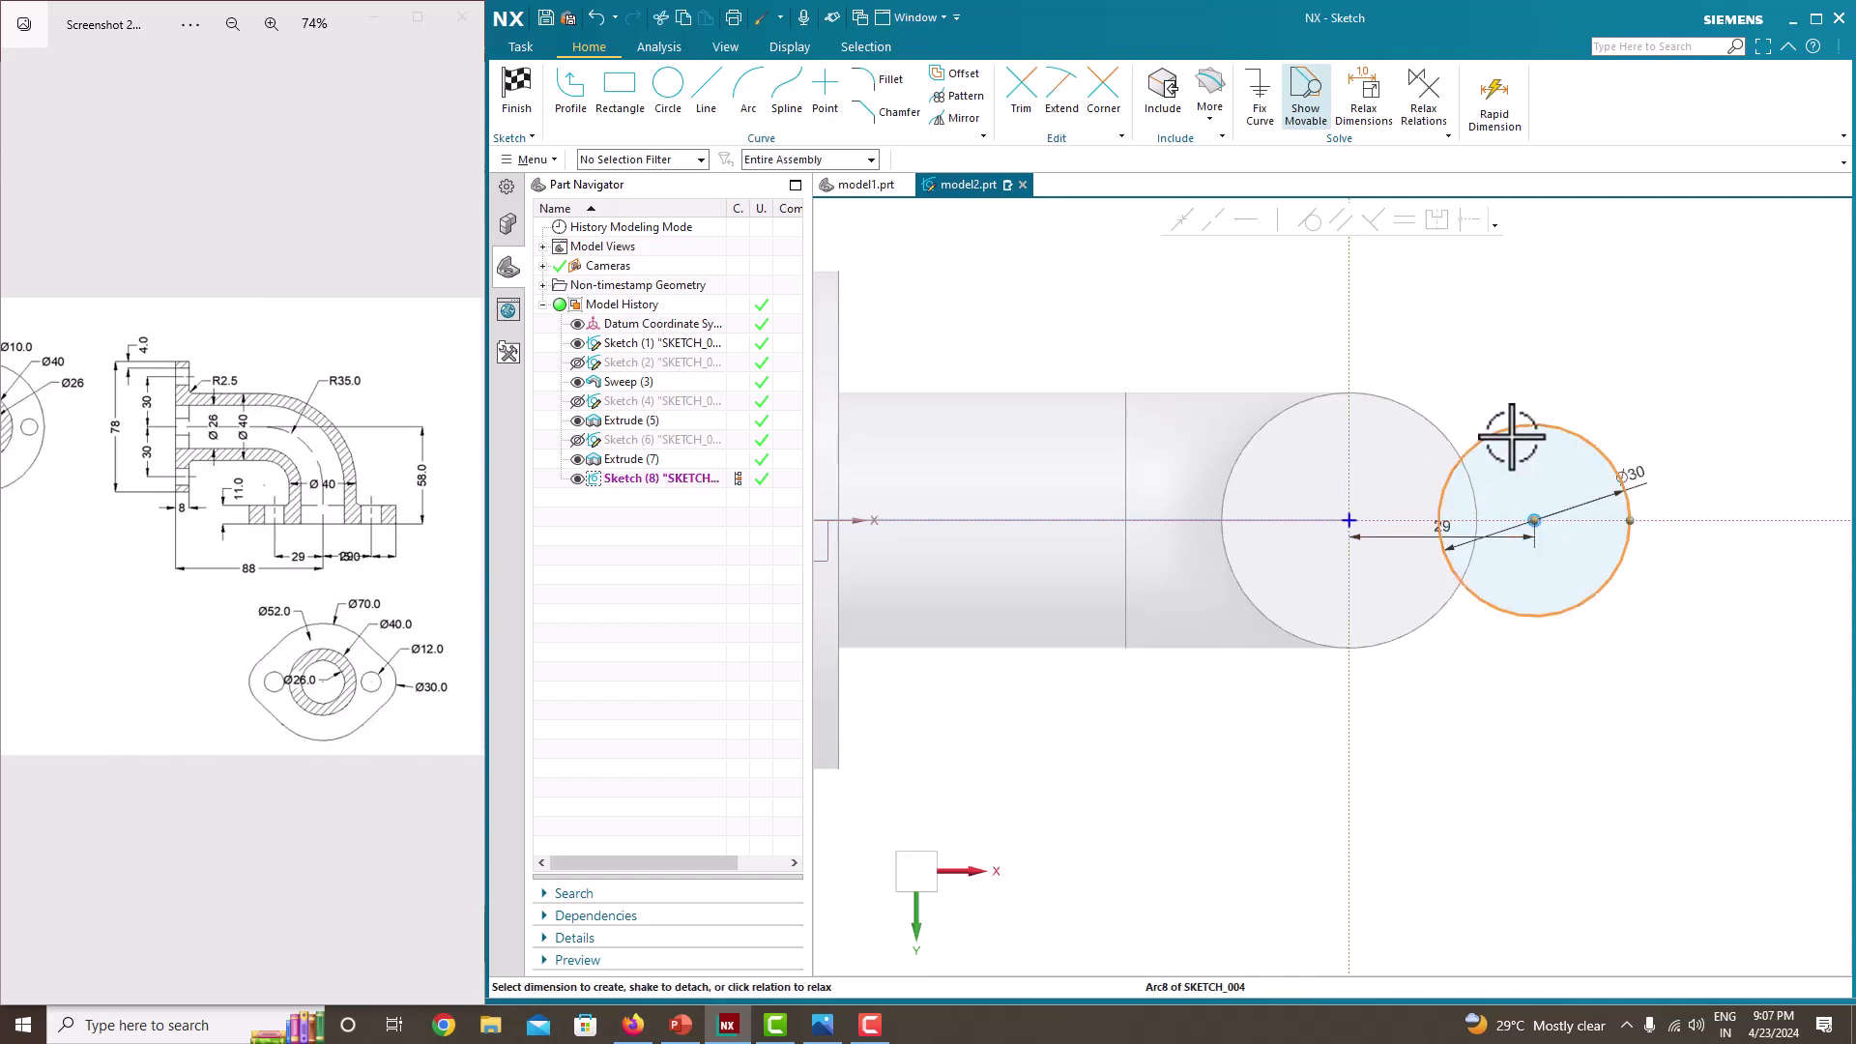
pyautogui.click(952, 116)
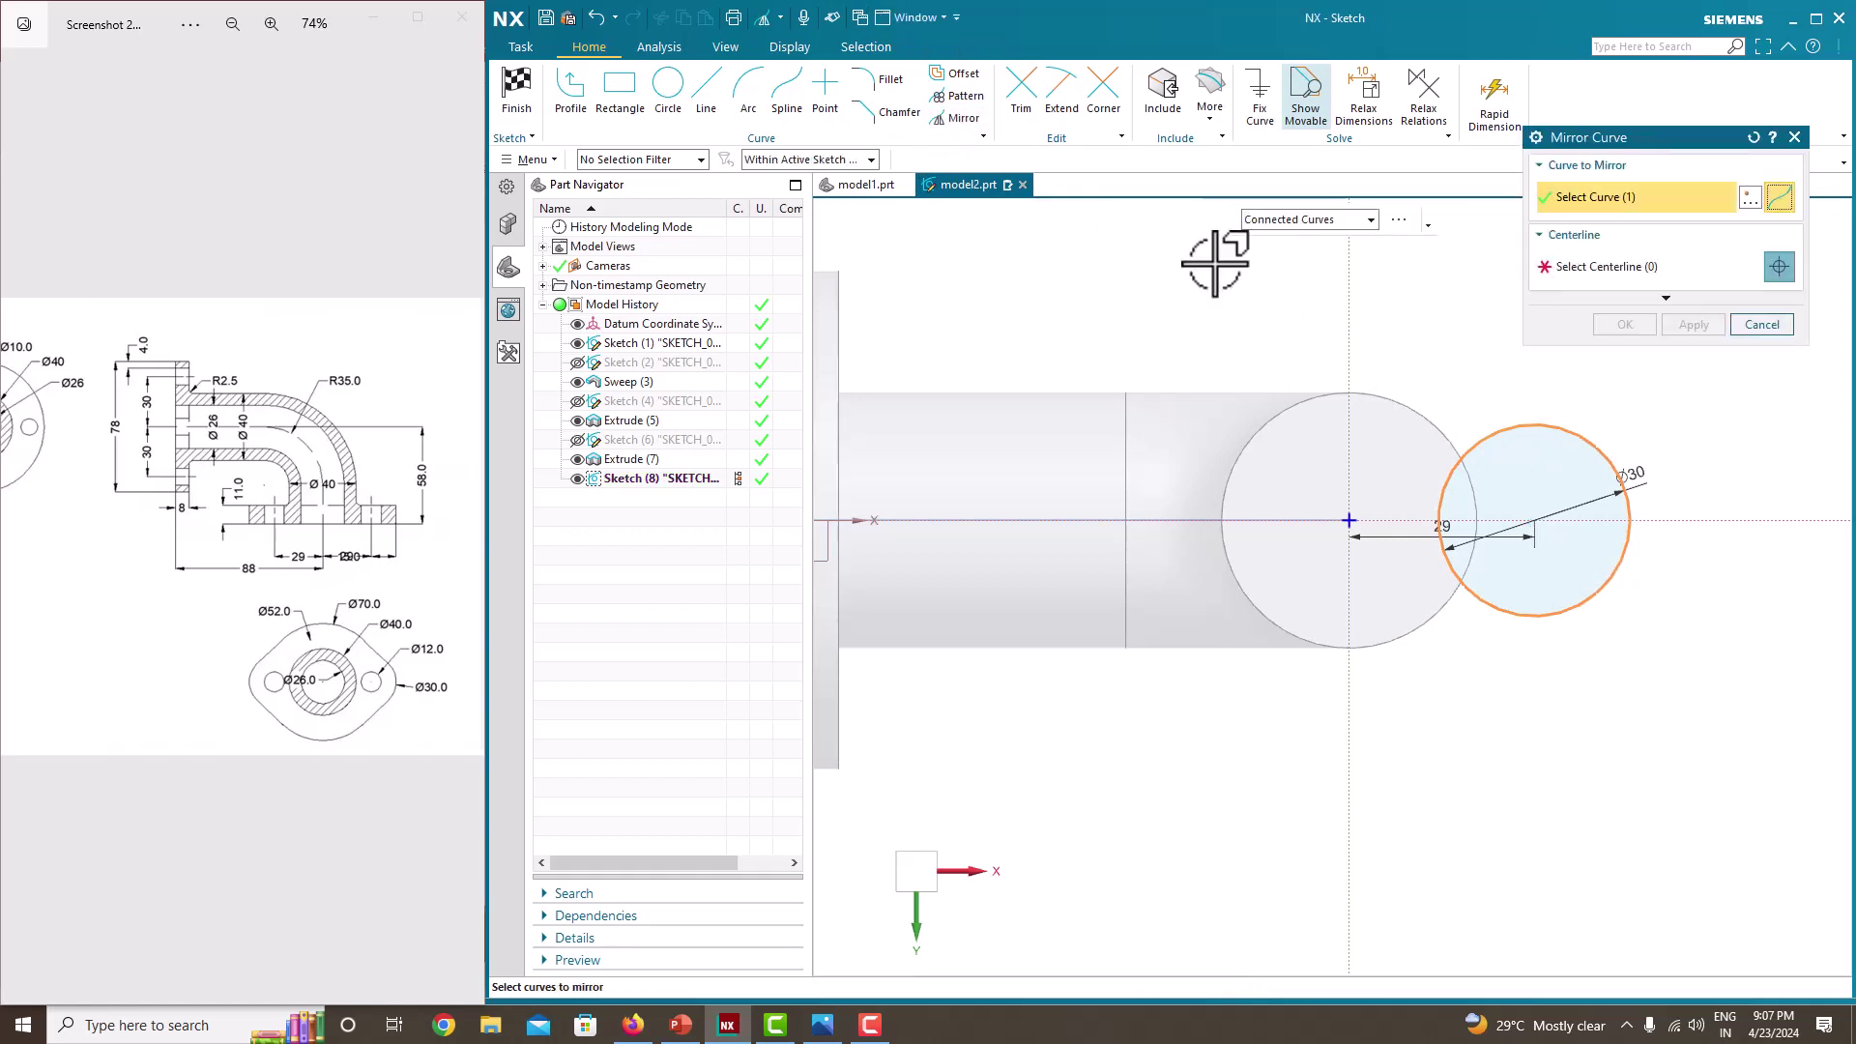
pyautogui.click(1347, 306)
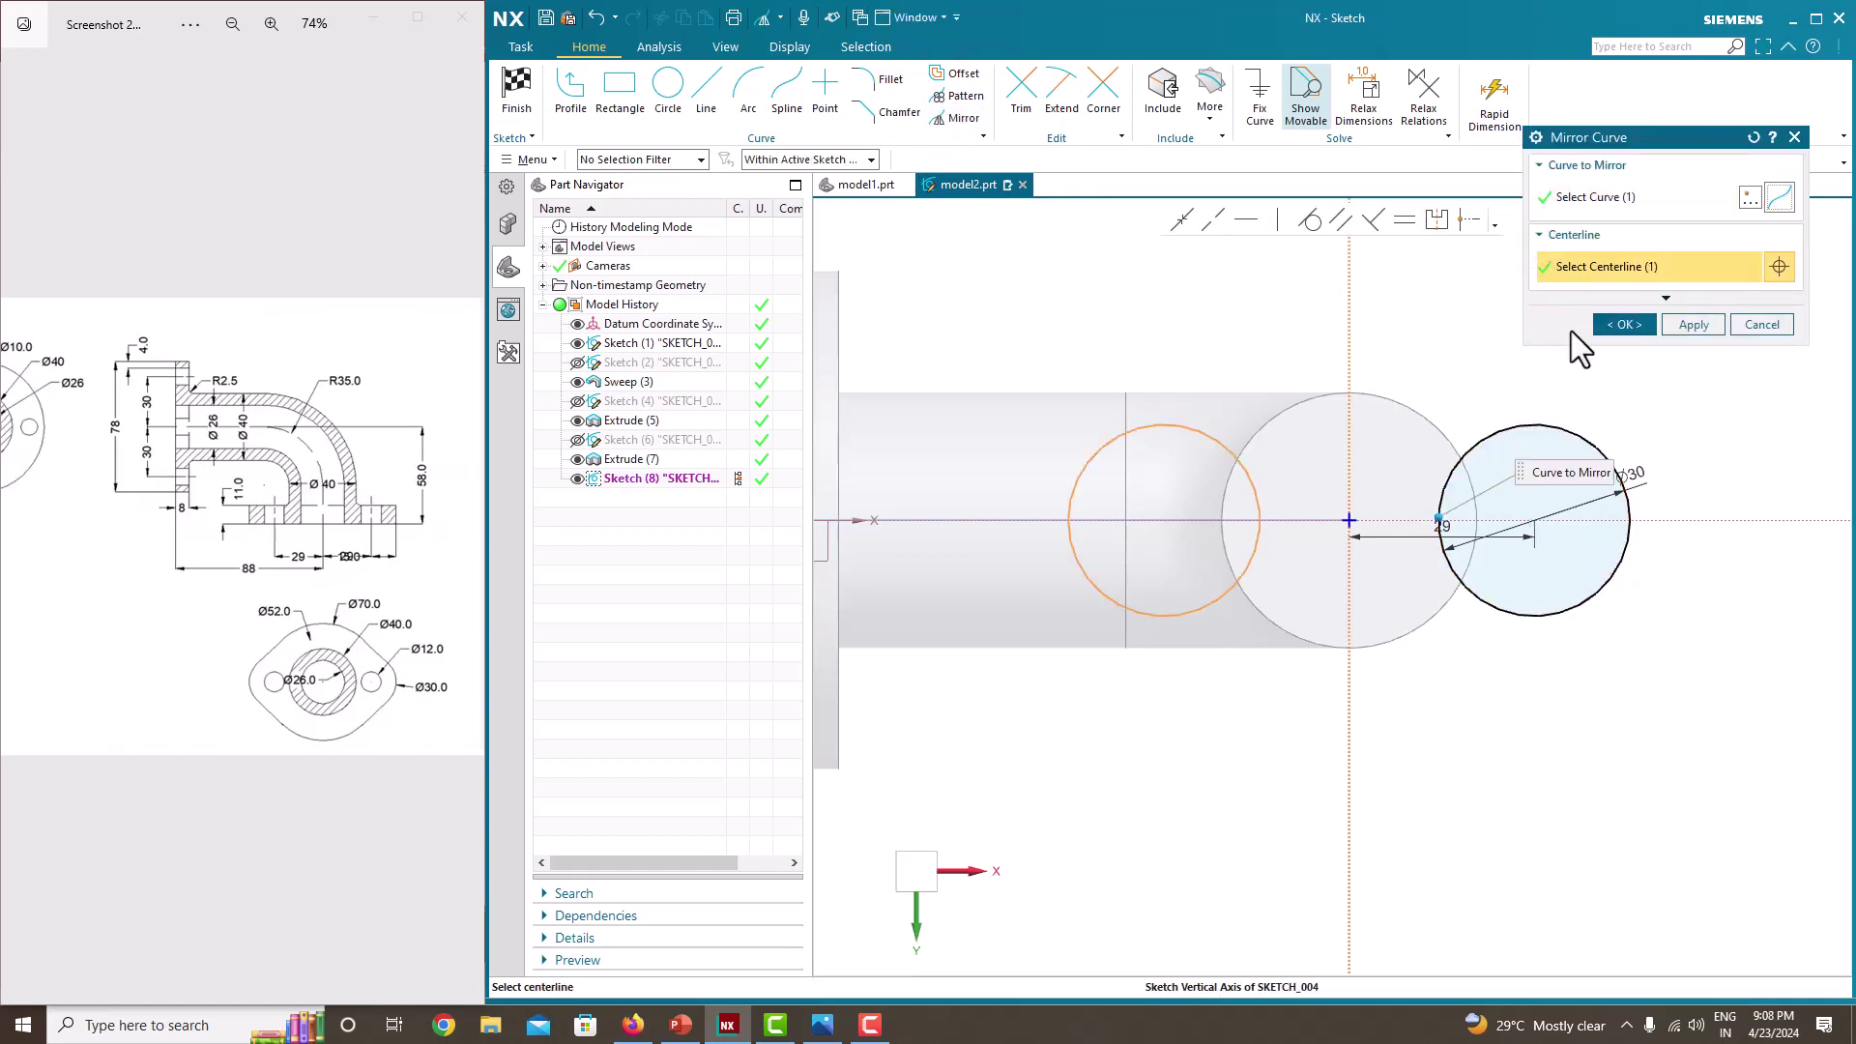
pyautogui.click(1613, 325)
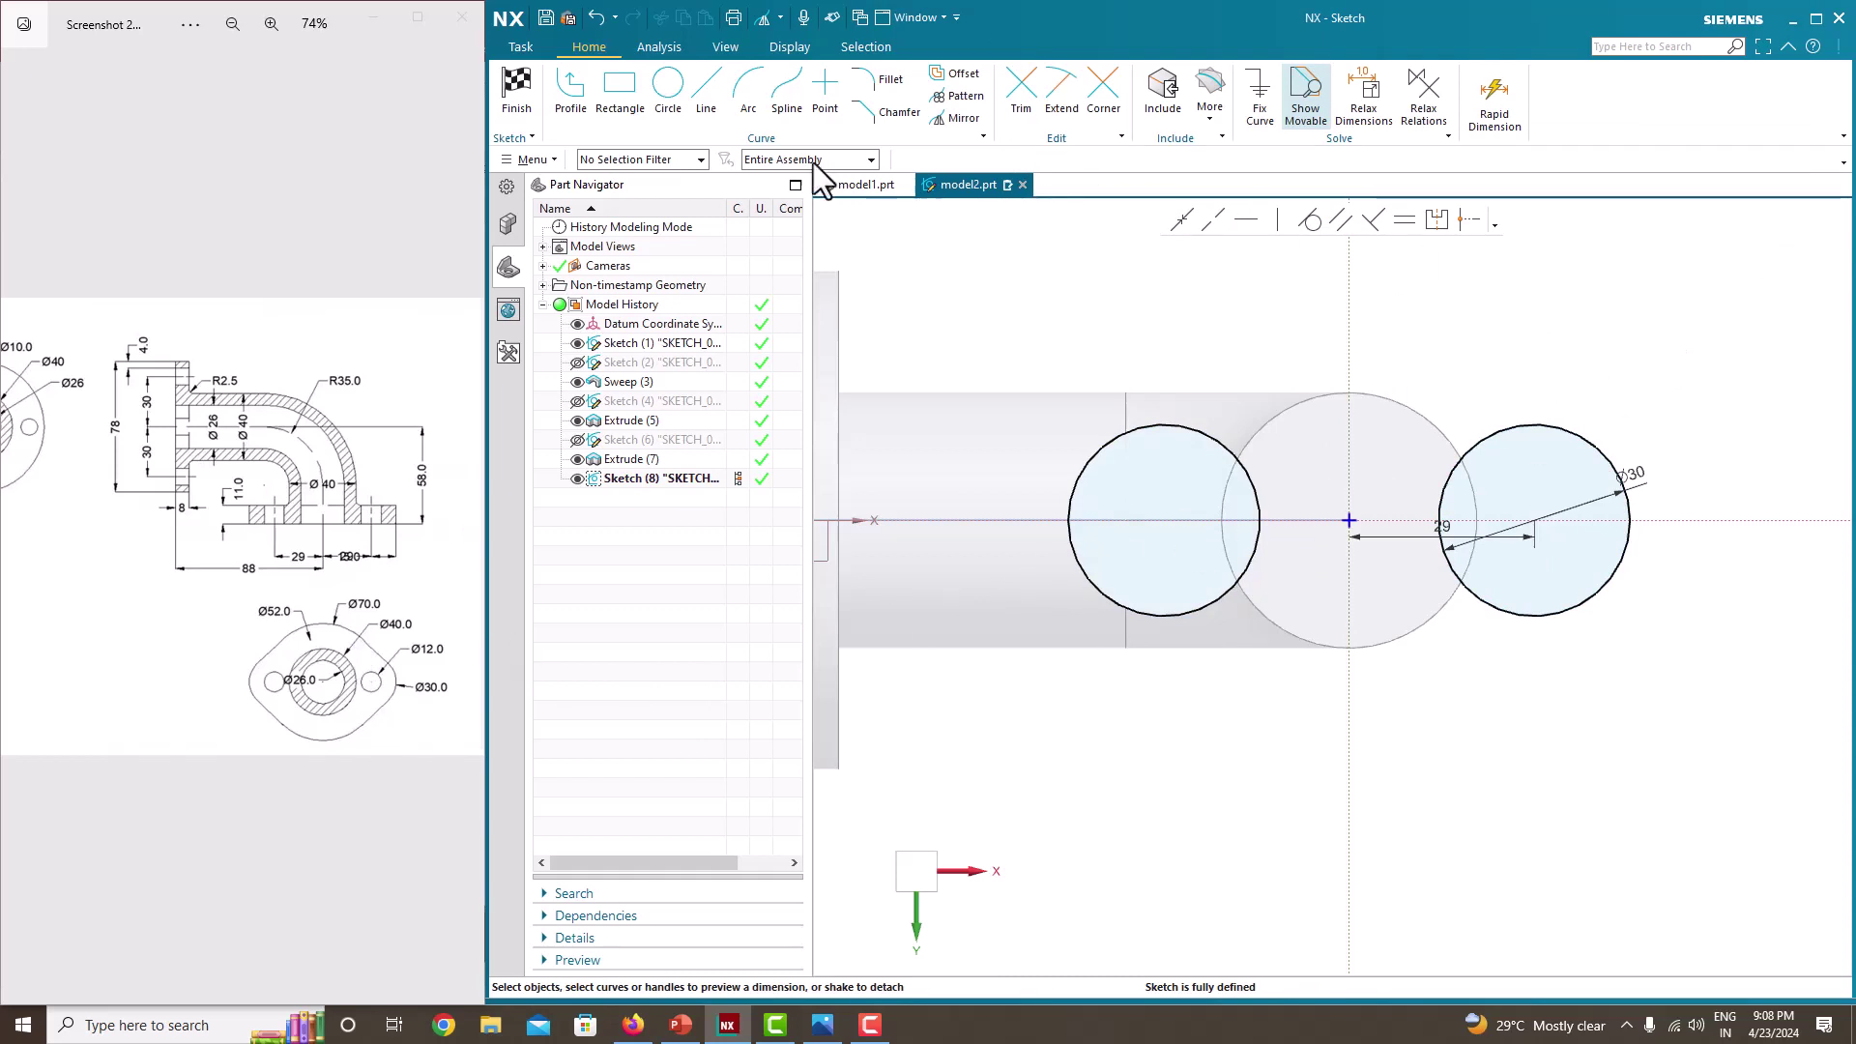
# - Draw a circle centred on the pipe's end face and set its diameter to 70 mm
pyautogui.click(677, 113)
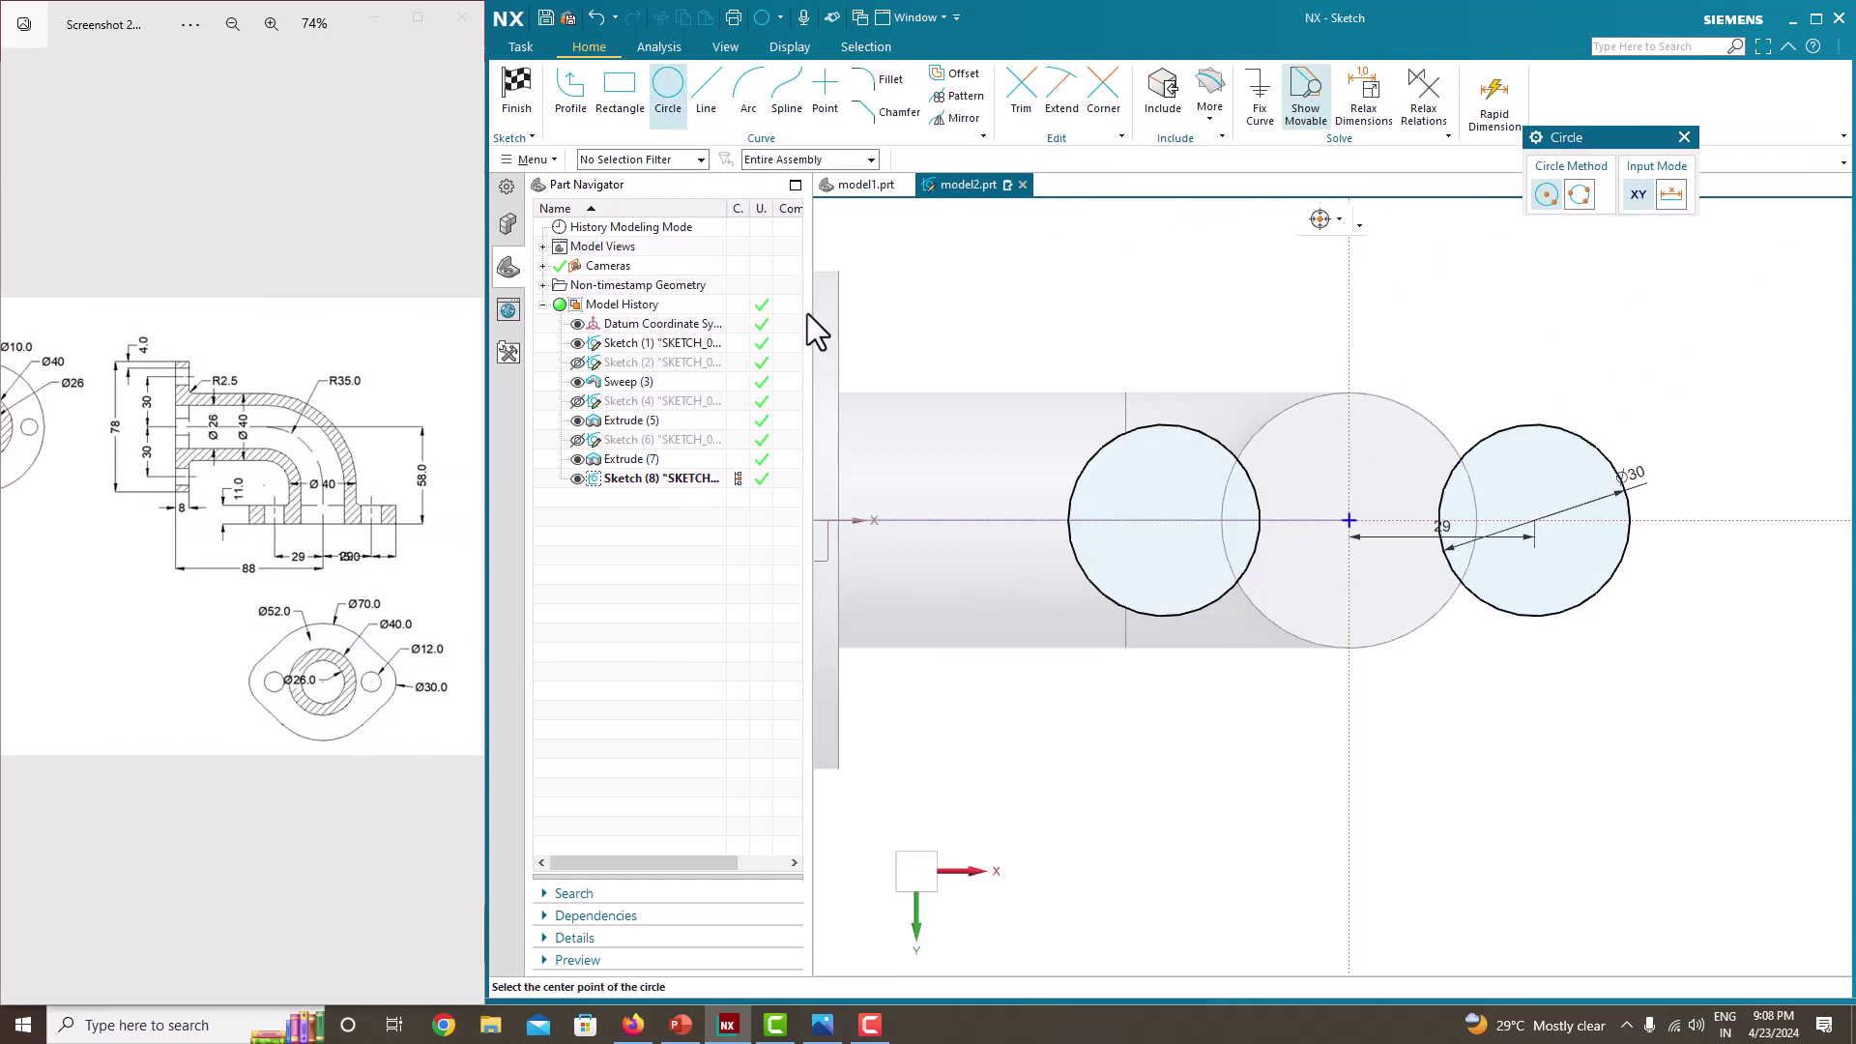
pyautogui.click(1351, 522)
pyautogui.click(1298, 322)
pyautogui.press('Escape')
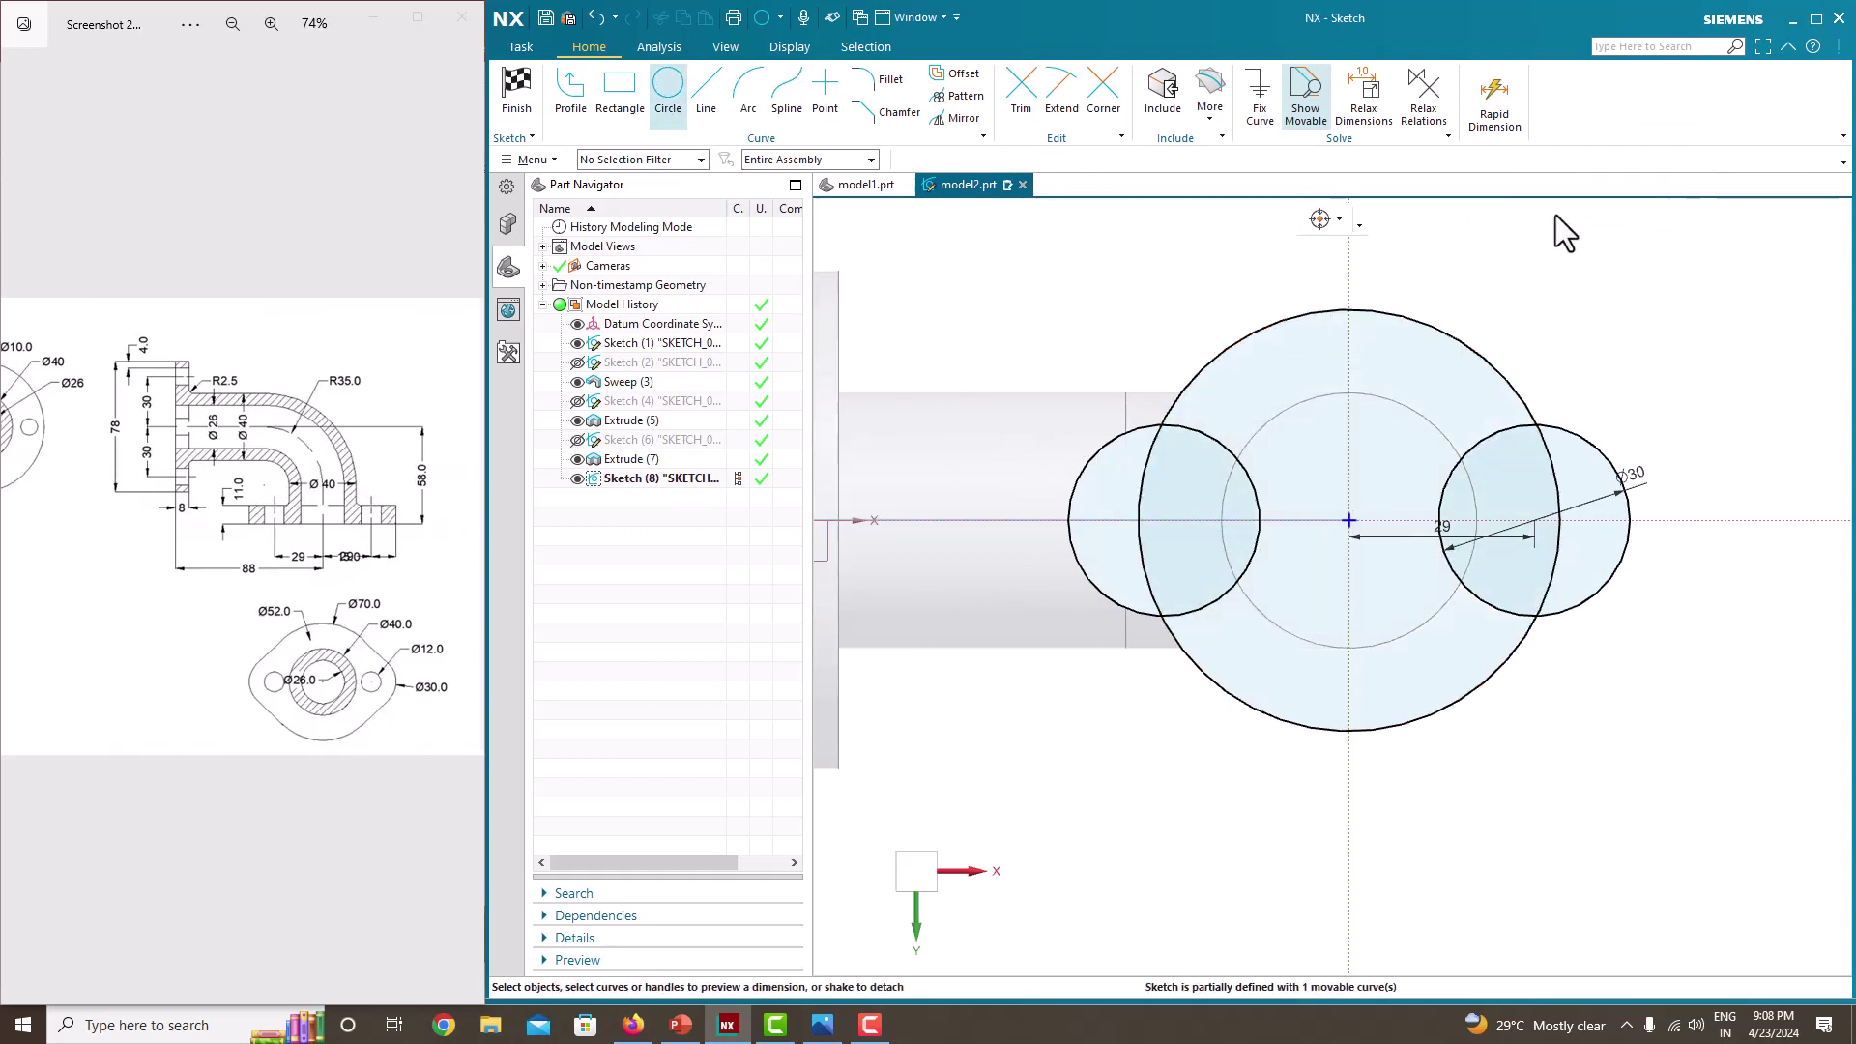
pyautogui.click(1401, 308)
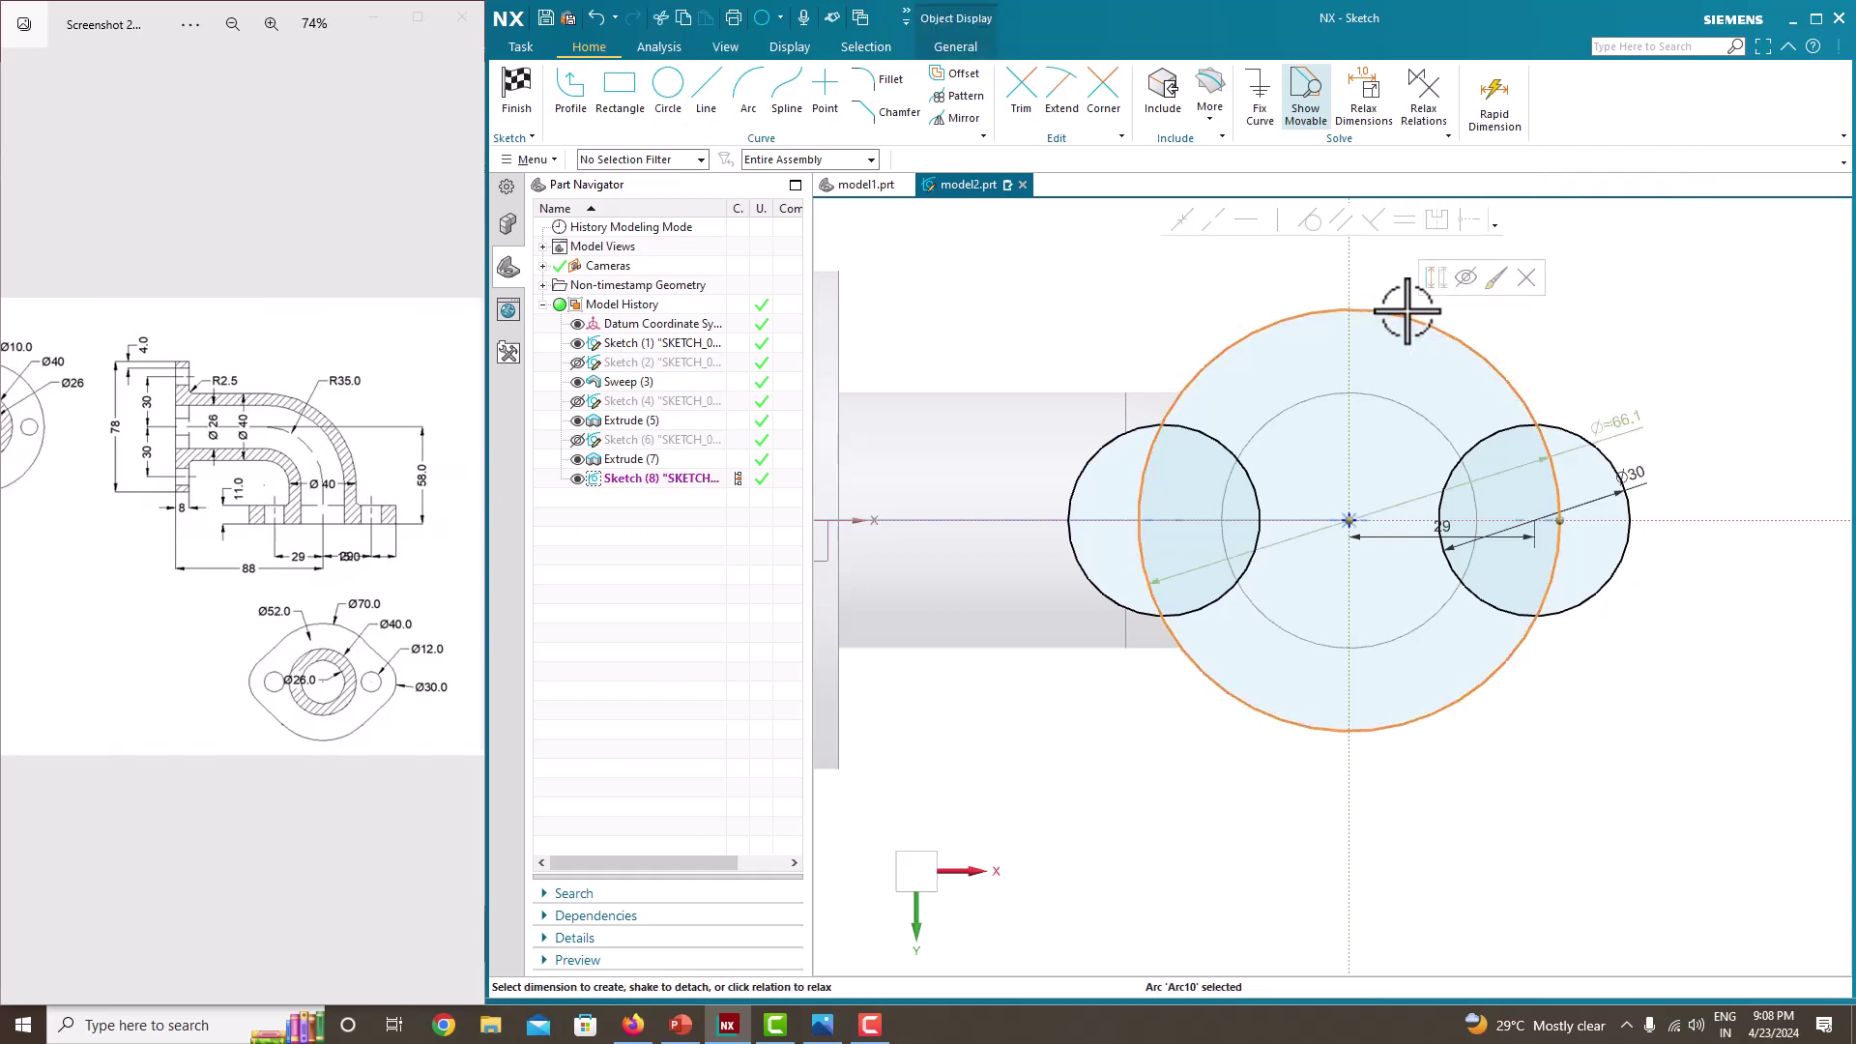
pyautogui.click(1627, 420)
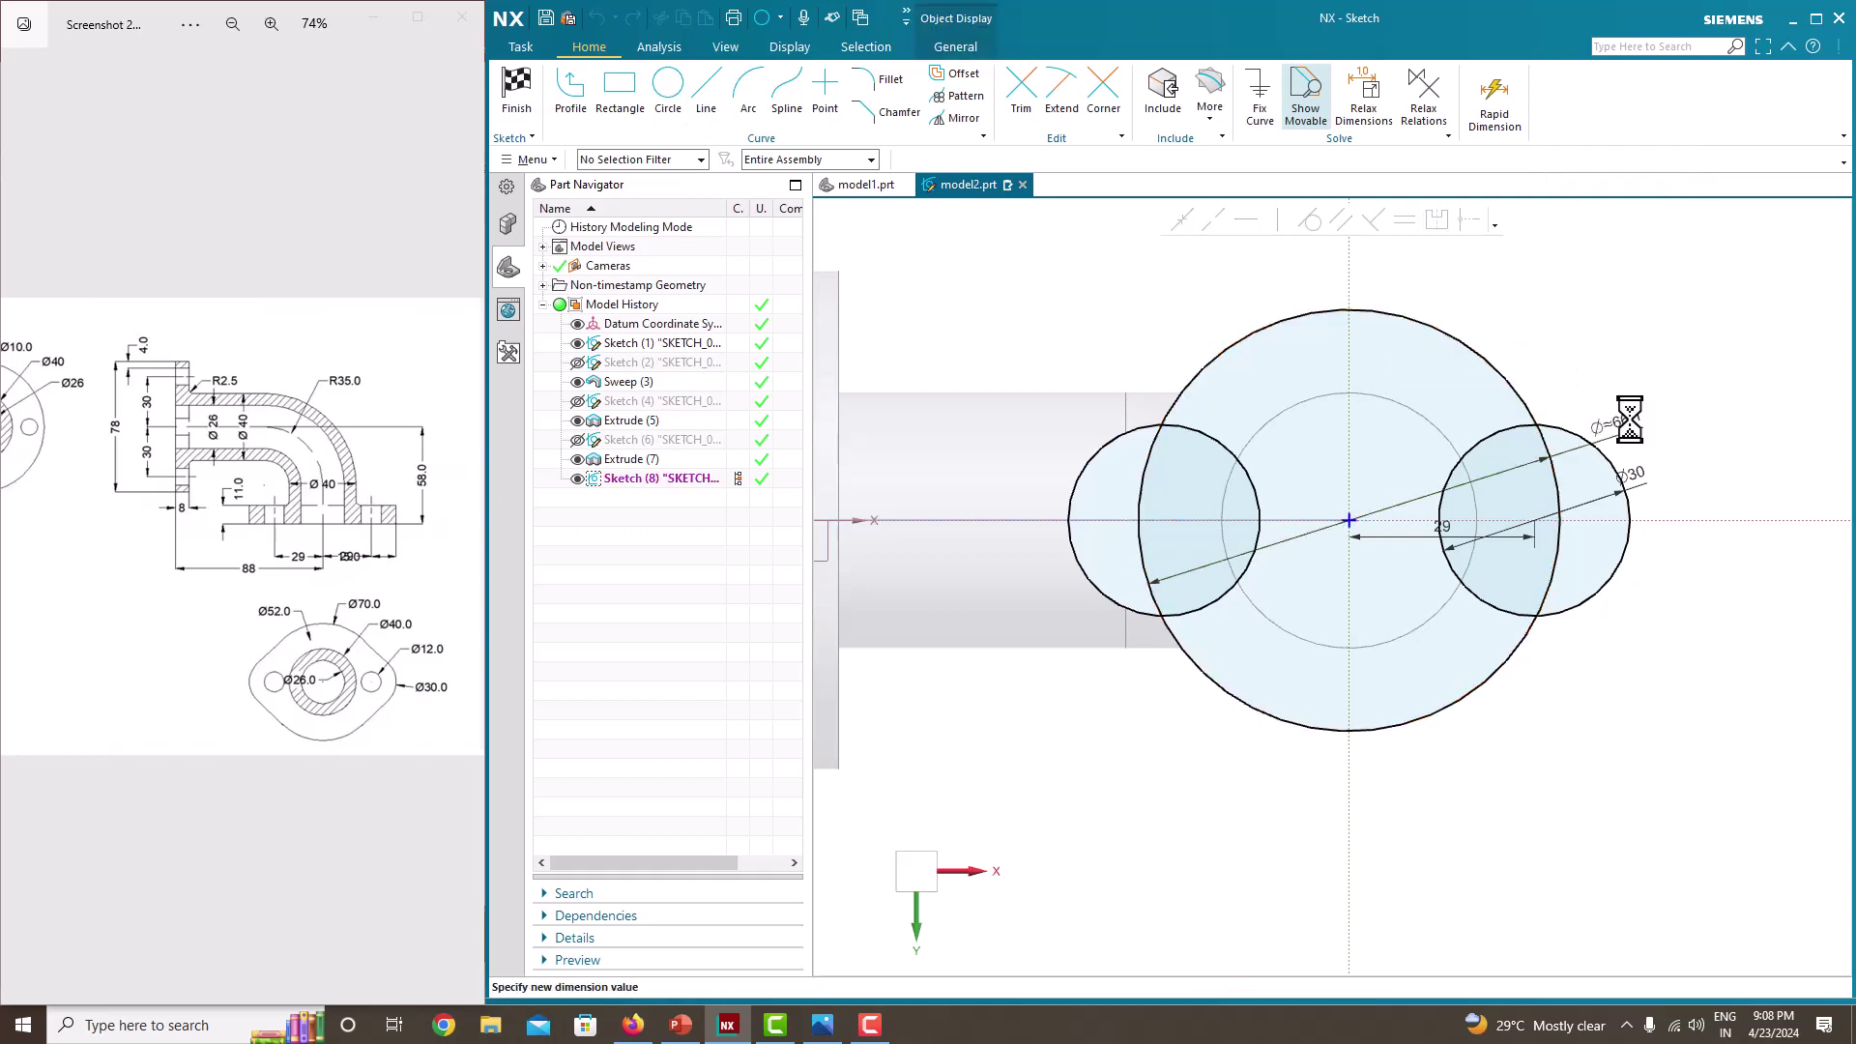
pyautogui.press('Return')
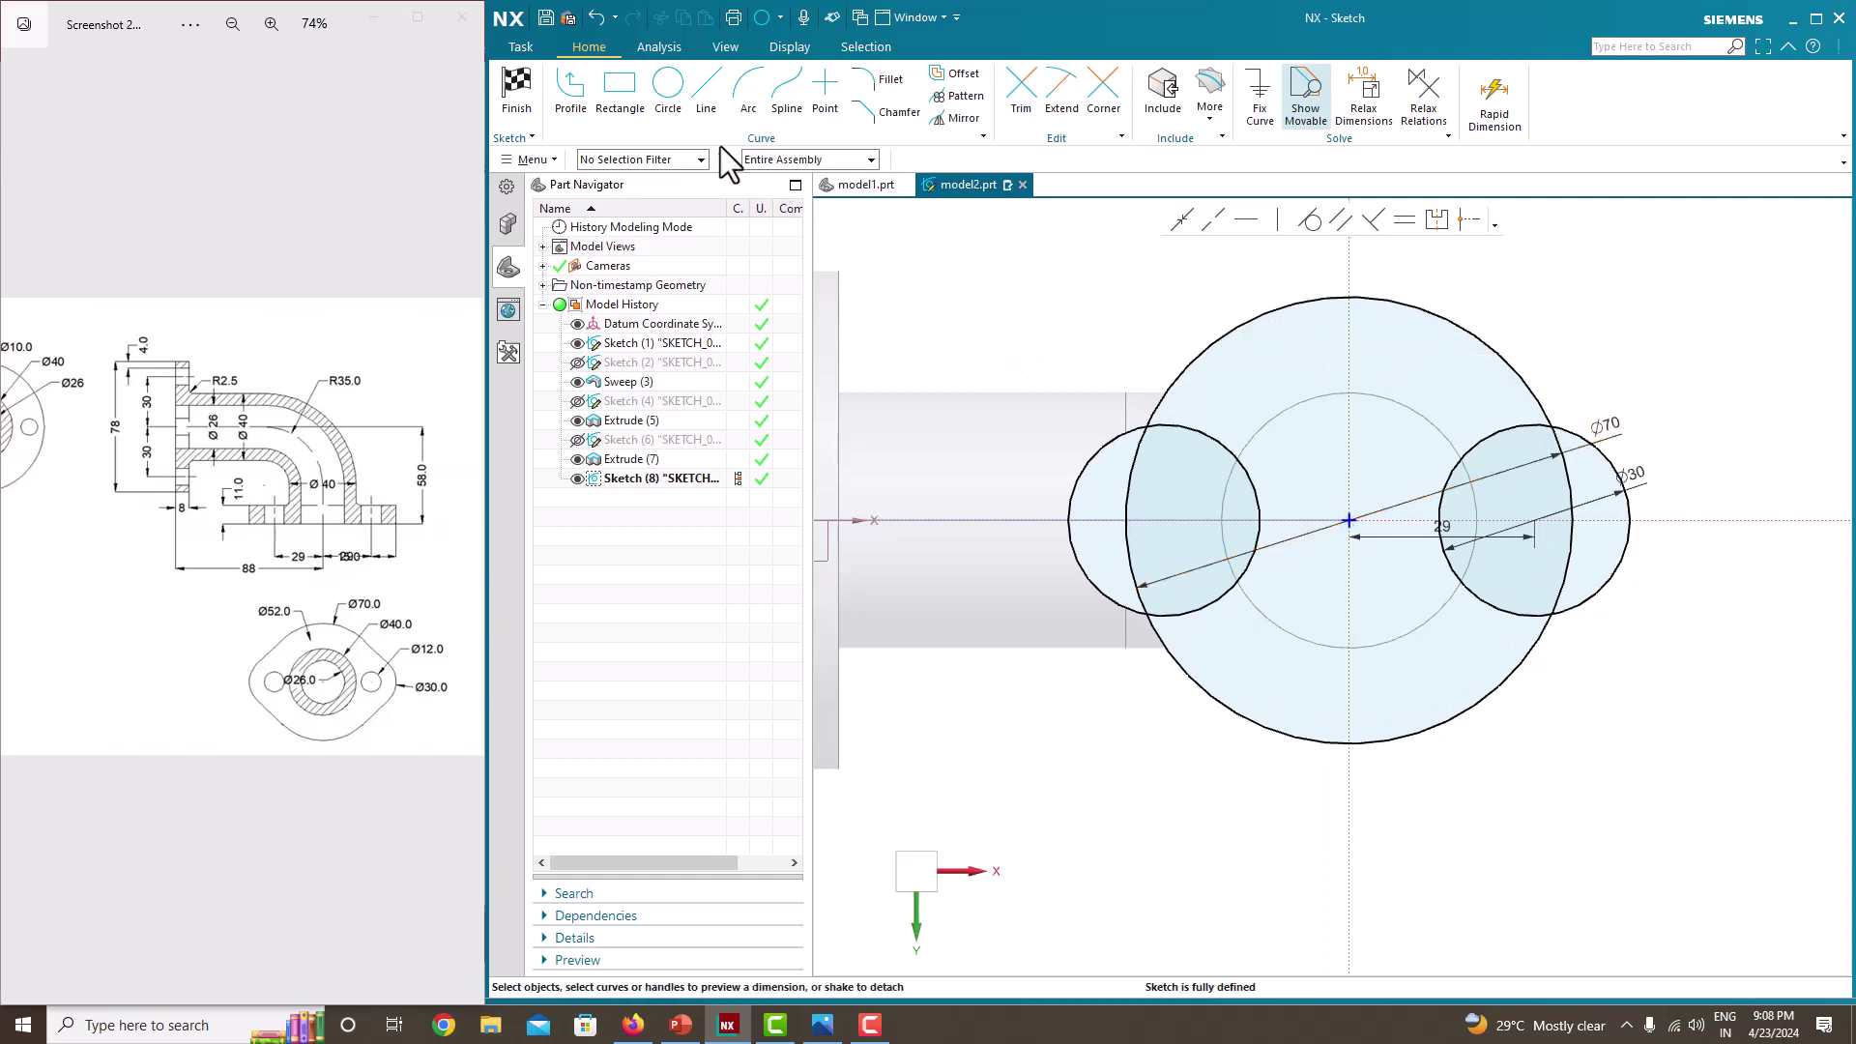
# - Draw four lines tangent to the 70 mm circle and the two 30 mm circles, above and below on both sides
pyautogui.click(704, 112)
pyautogui.click(1087, 462)
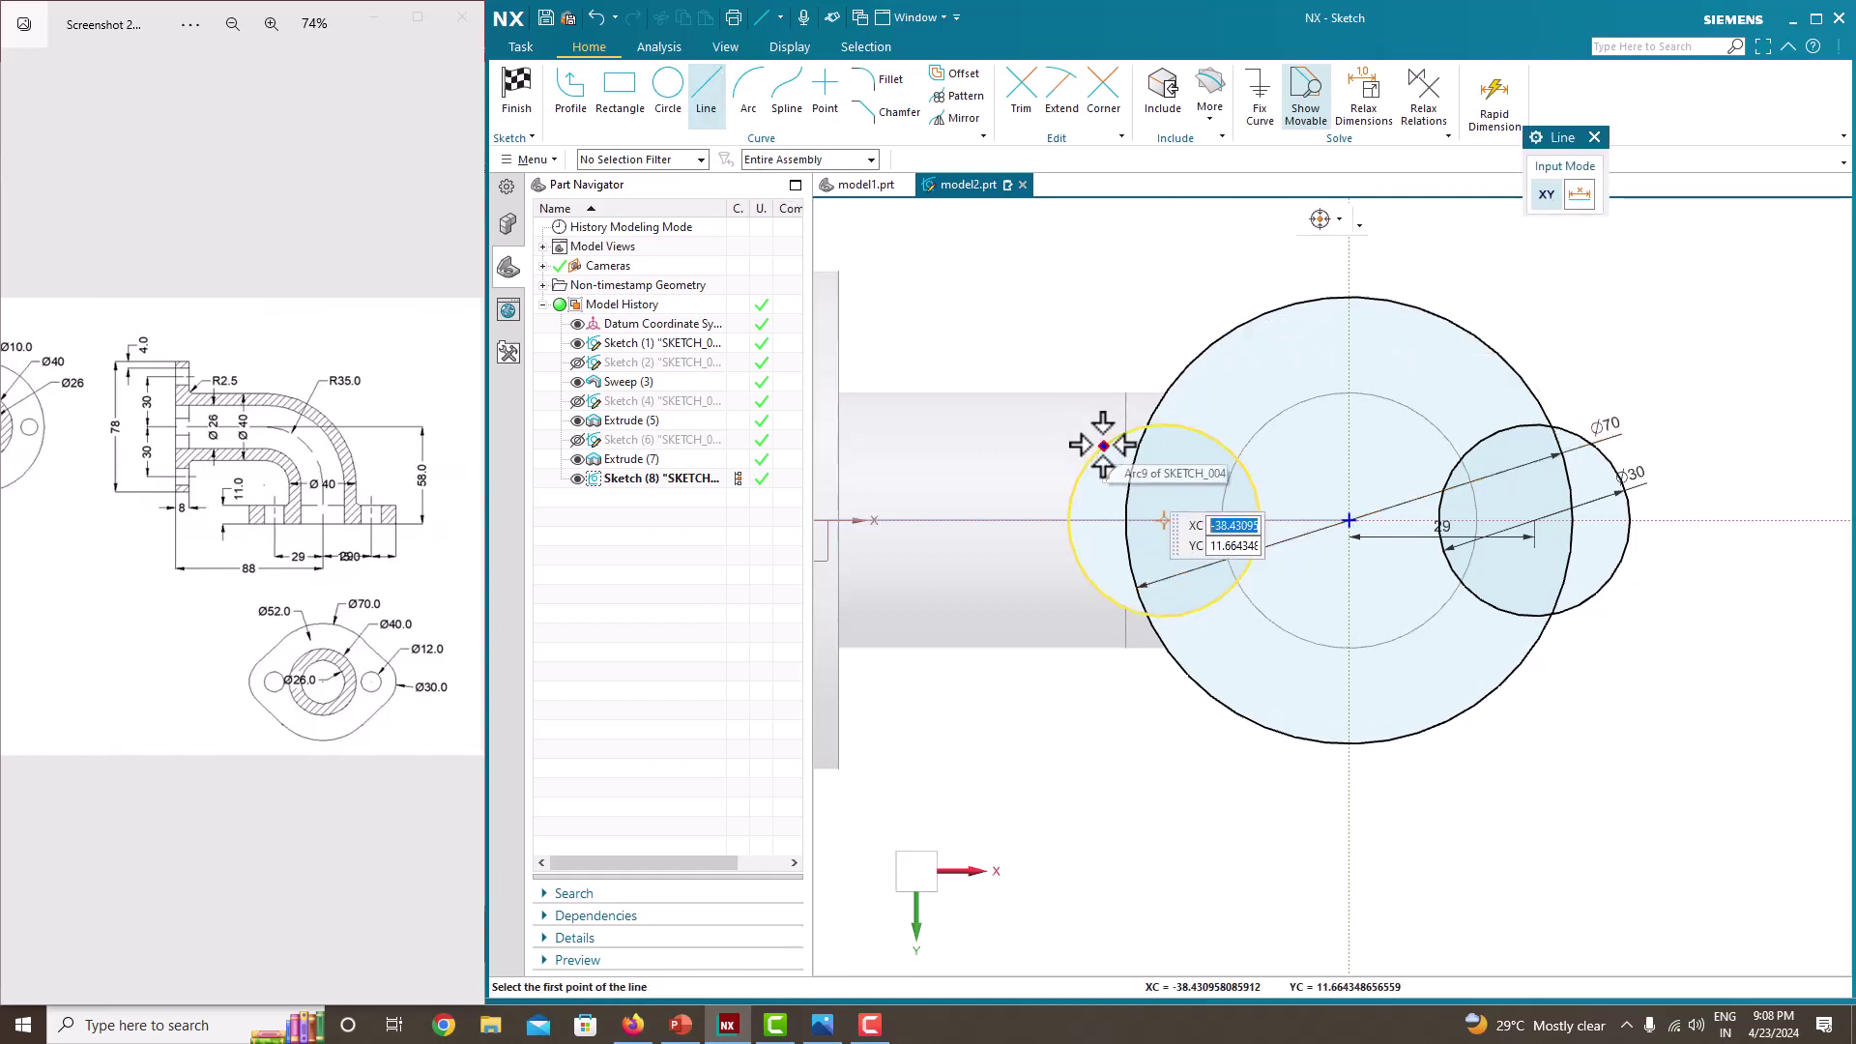
pyautogui.click(1206, 332)
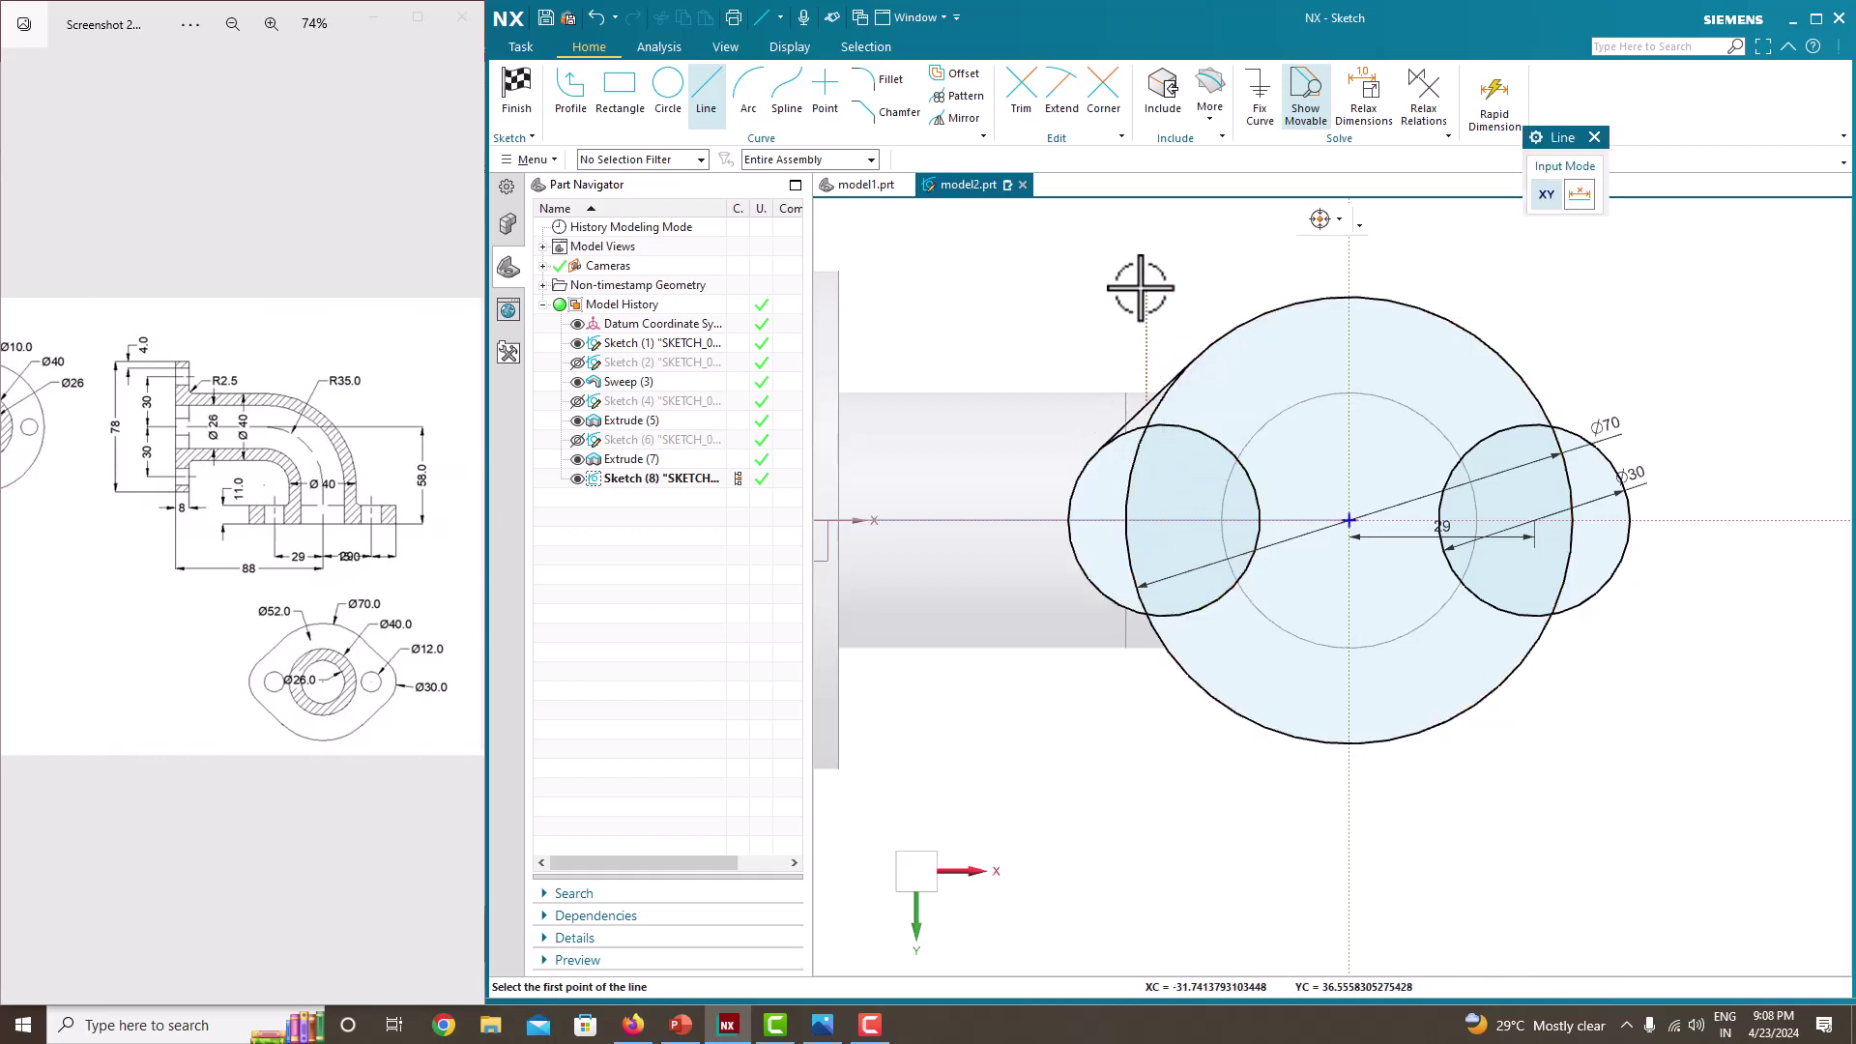
pyautogui.click(1532, 387)
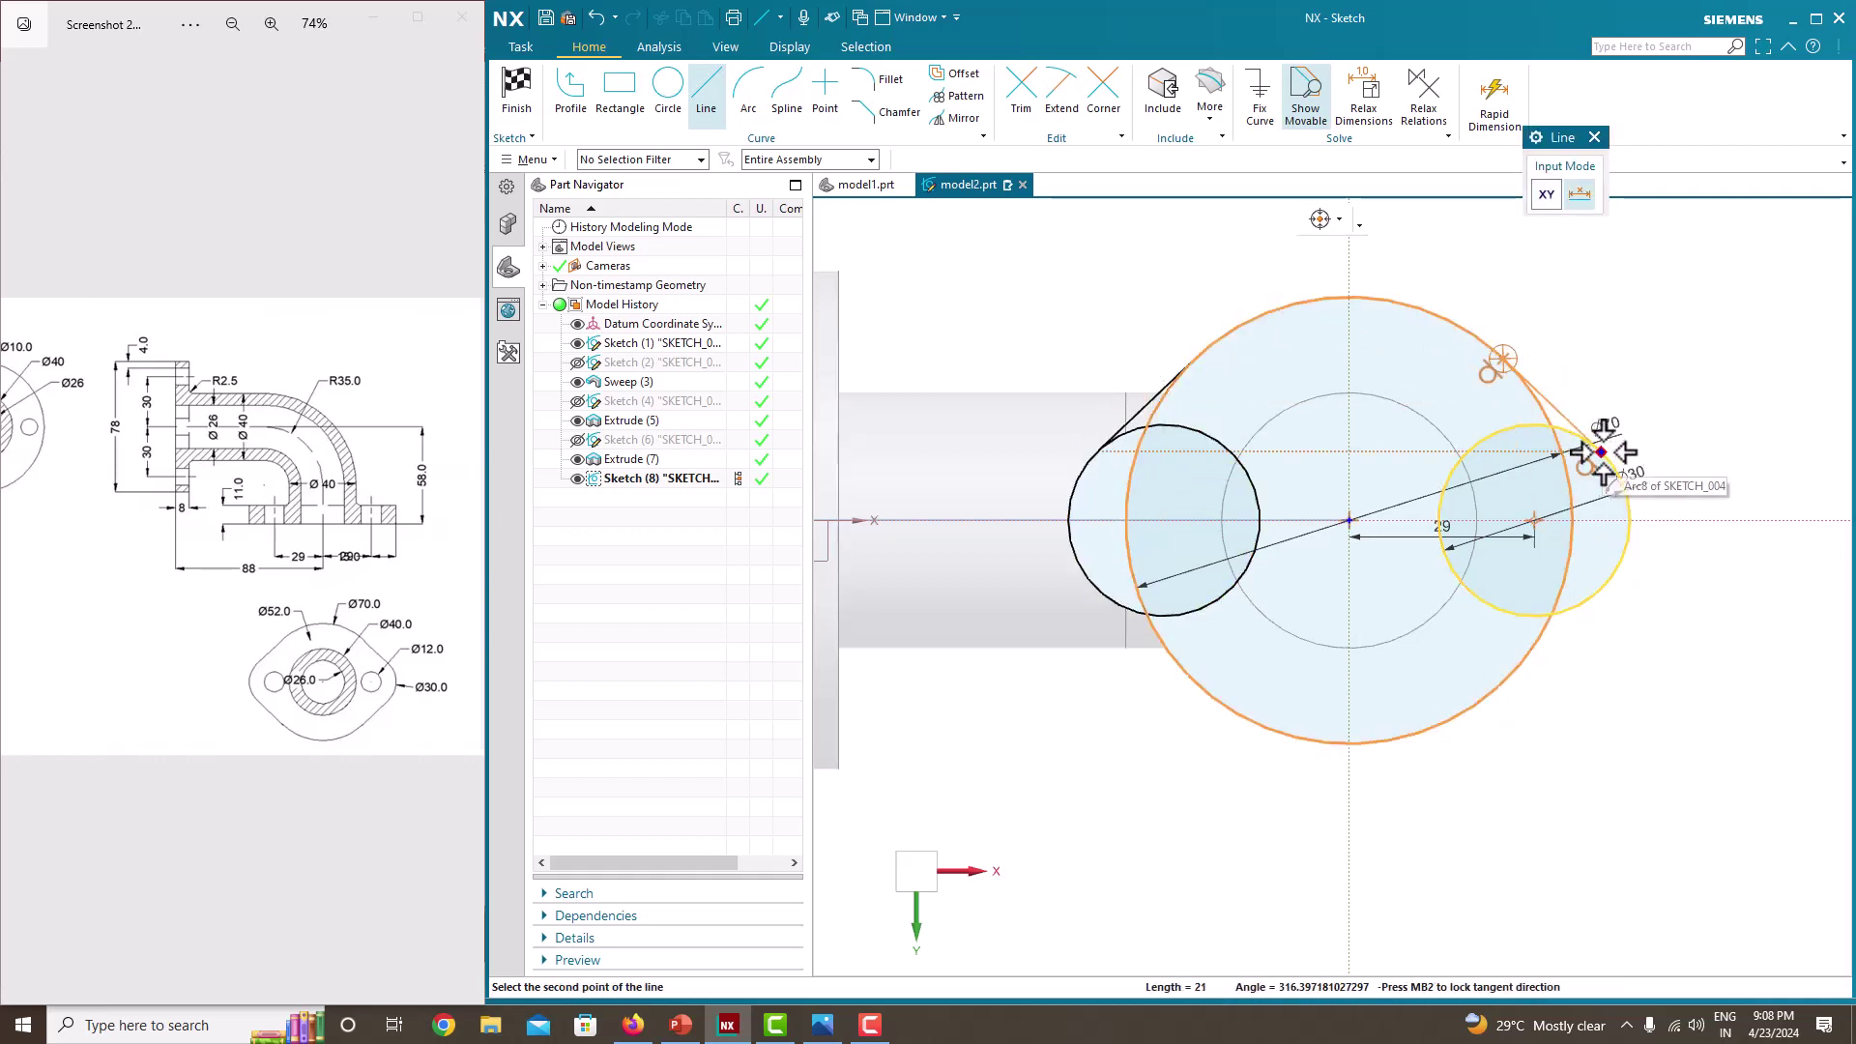
pyautogui.click(1606, 456)
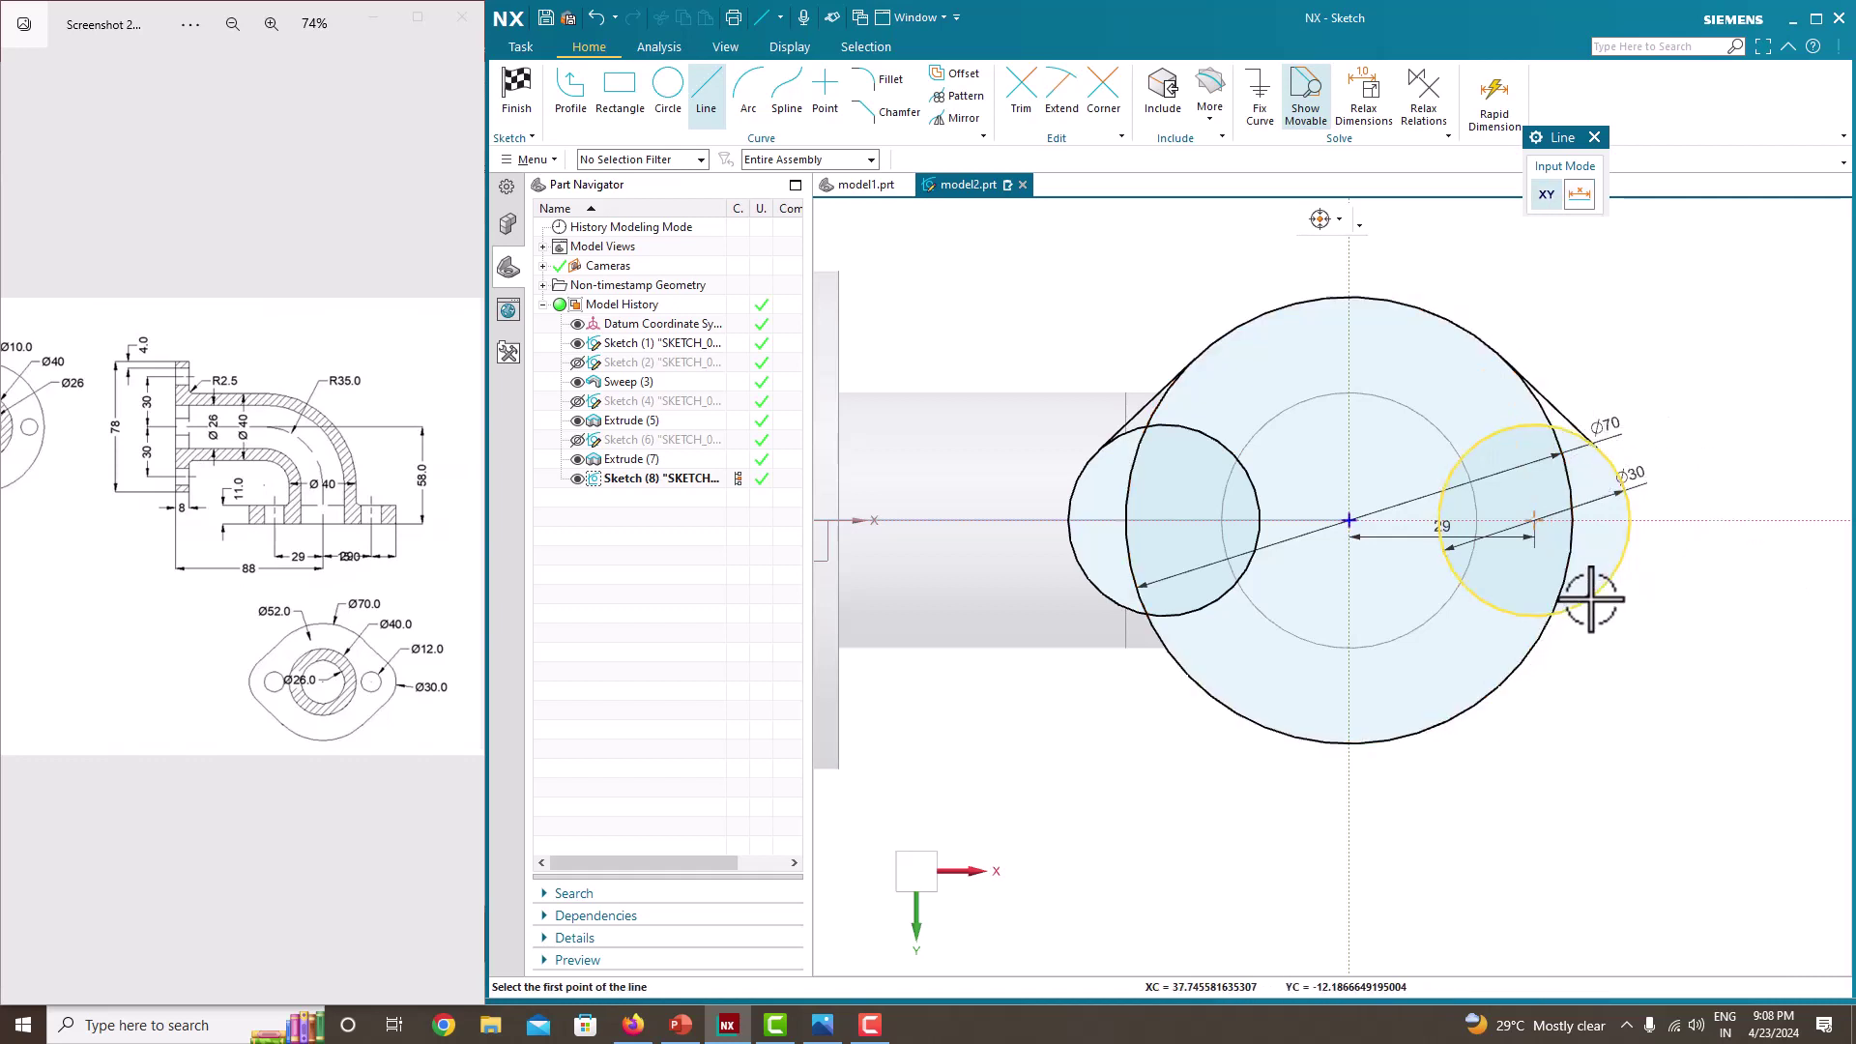
pyautogui.click(1489, 693)
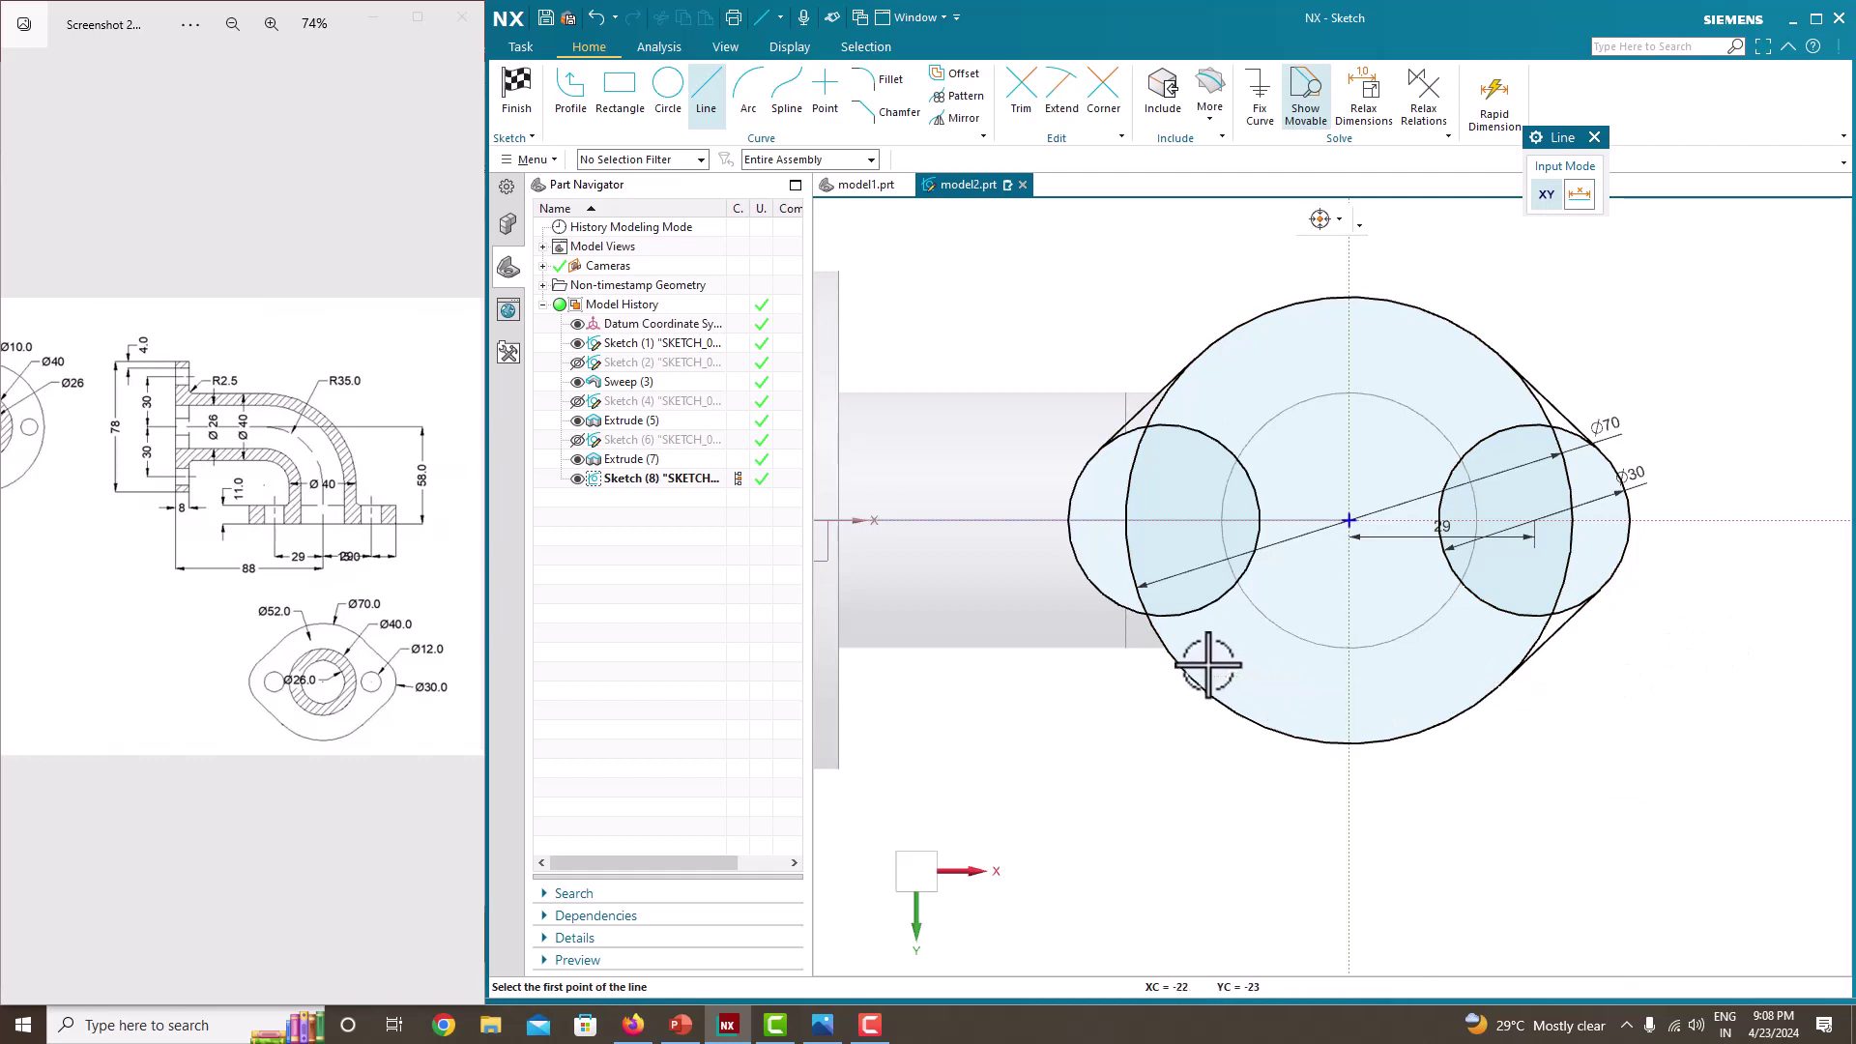
pyautogui.click(1133, 620)
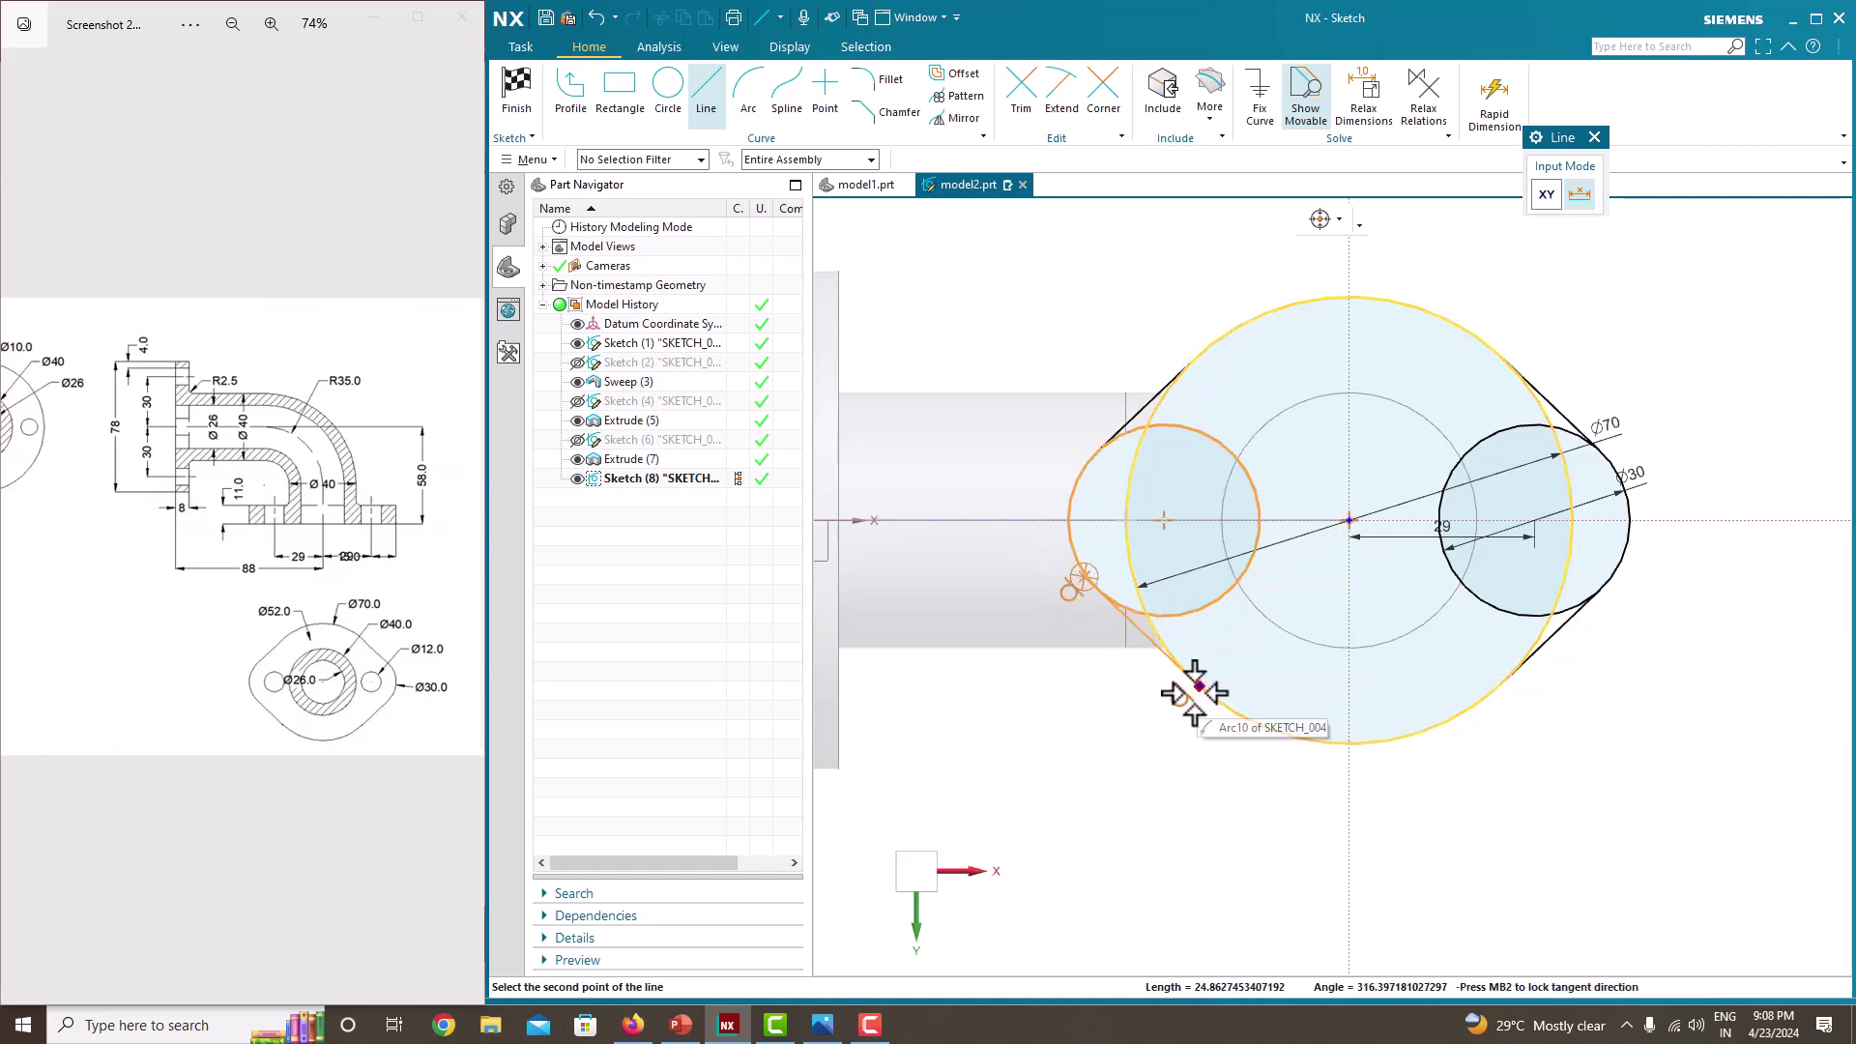
pyautogui.click(1197, 686)
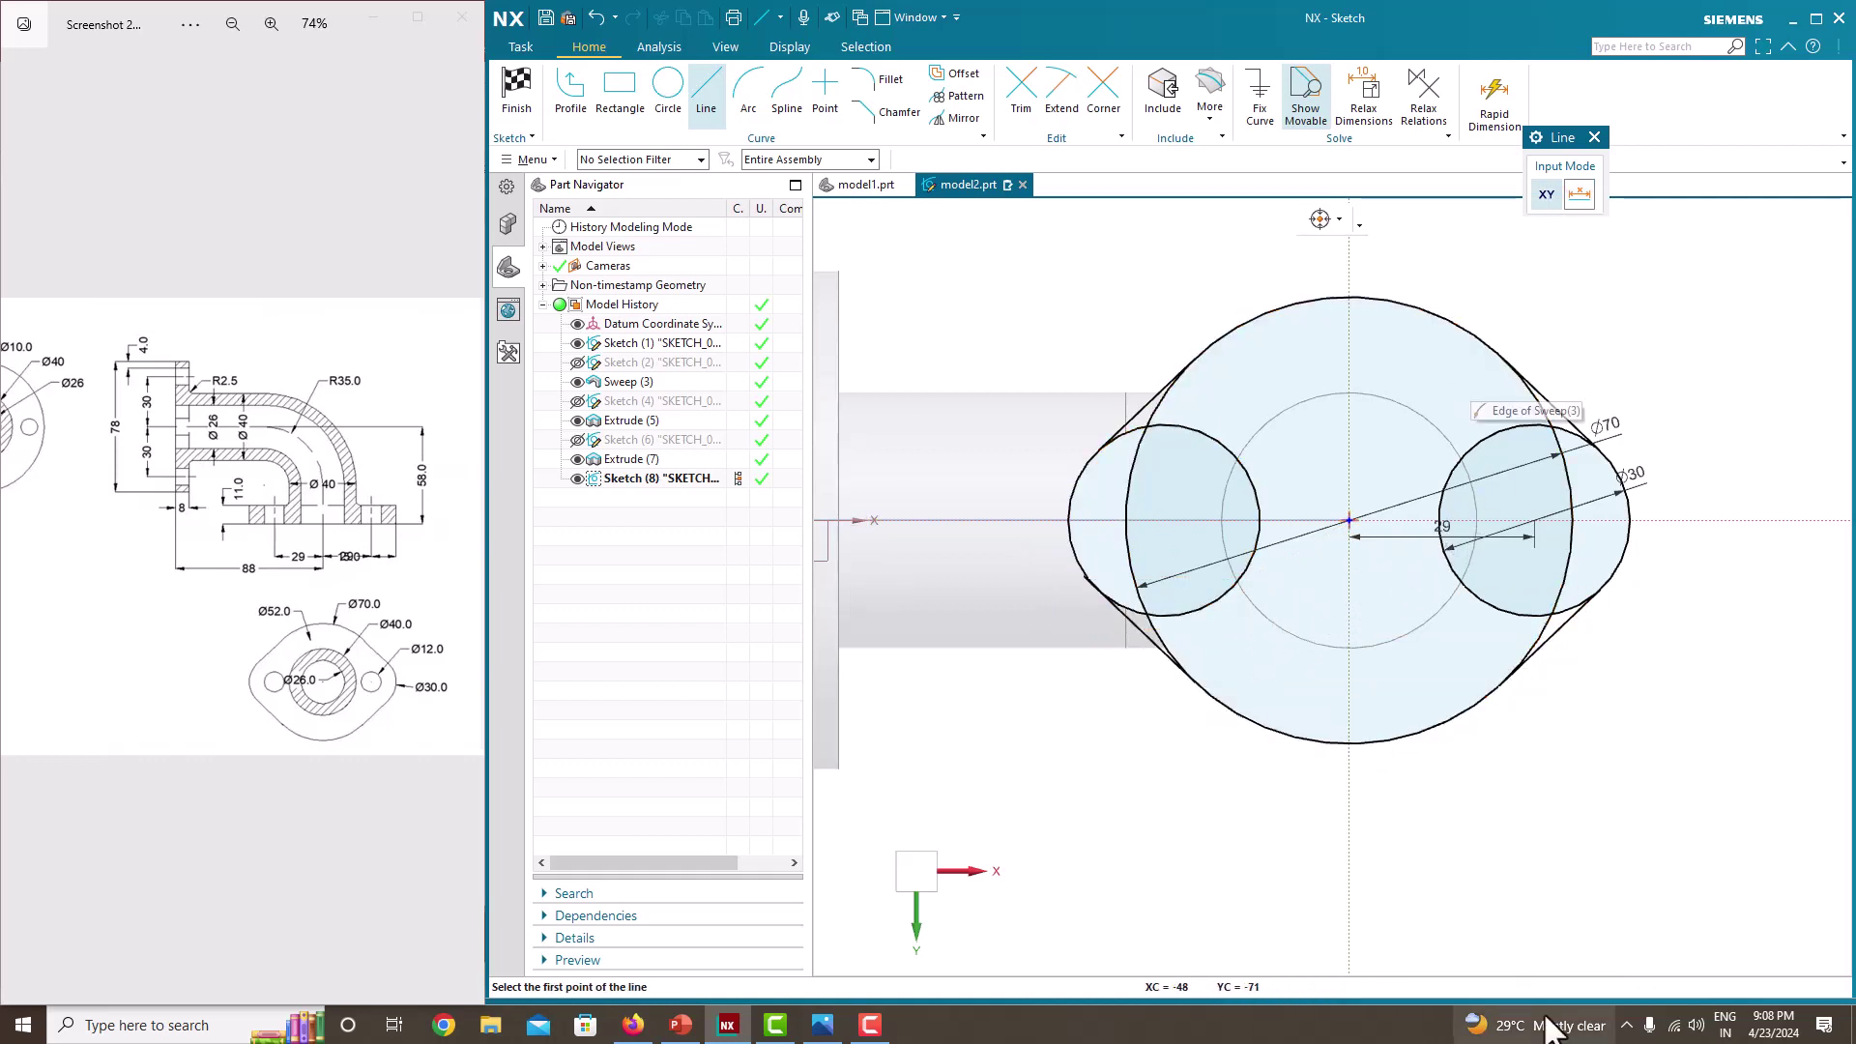
# - Trim the inner arcs of both 30 mm circles and the side arcs of the 70 mm circle inside the tangent lines to form the oval outline
pyautogui.click(1019, 102)
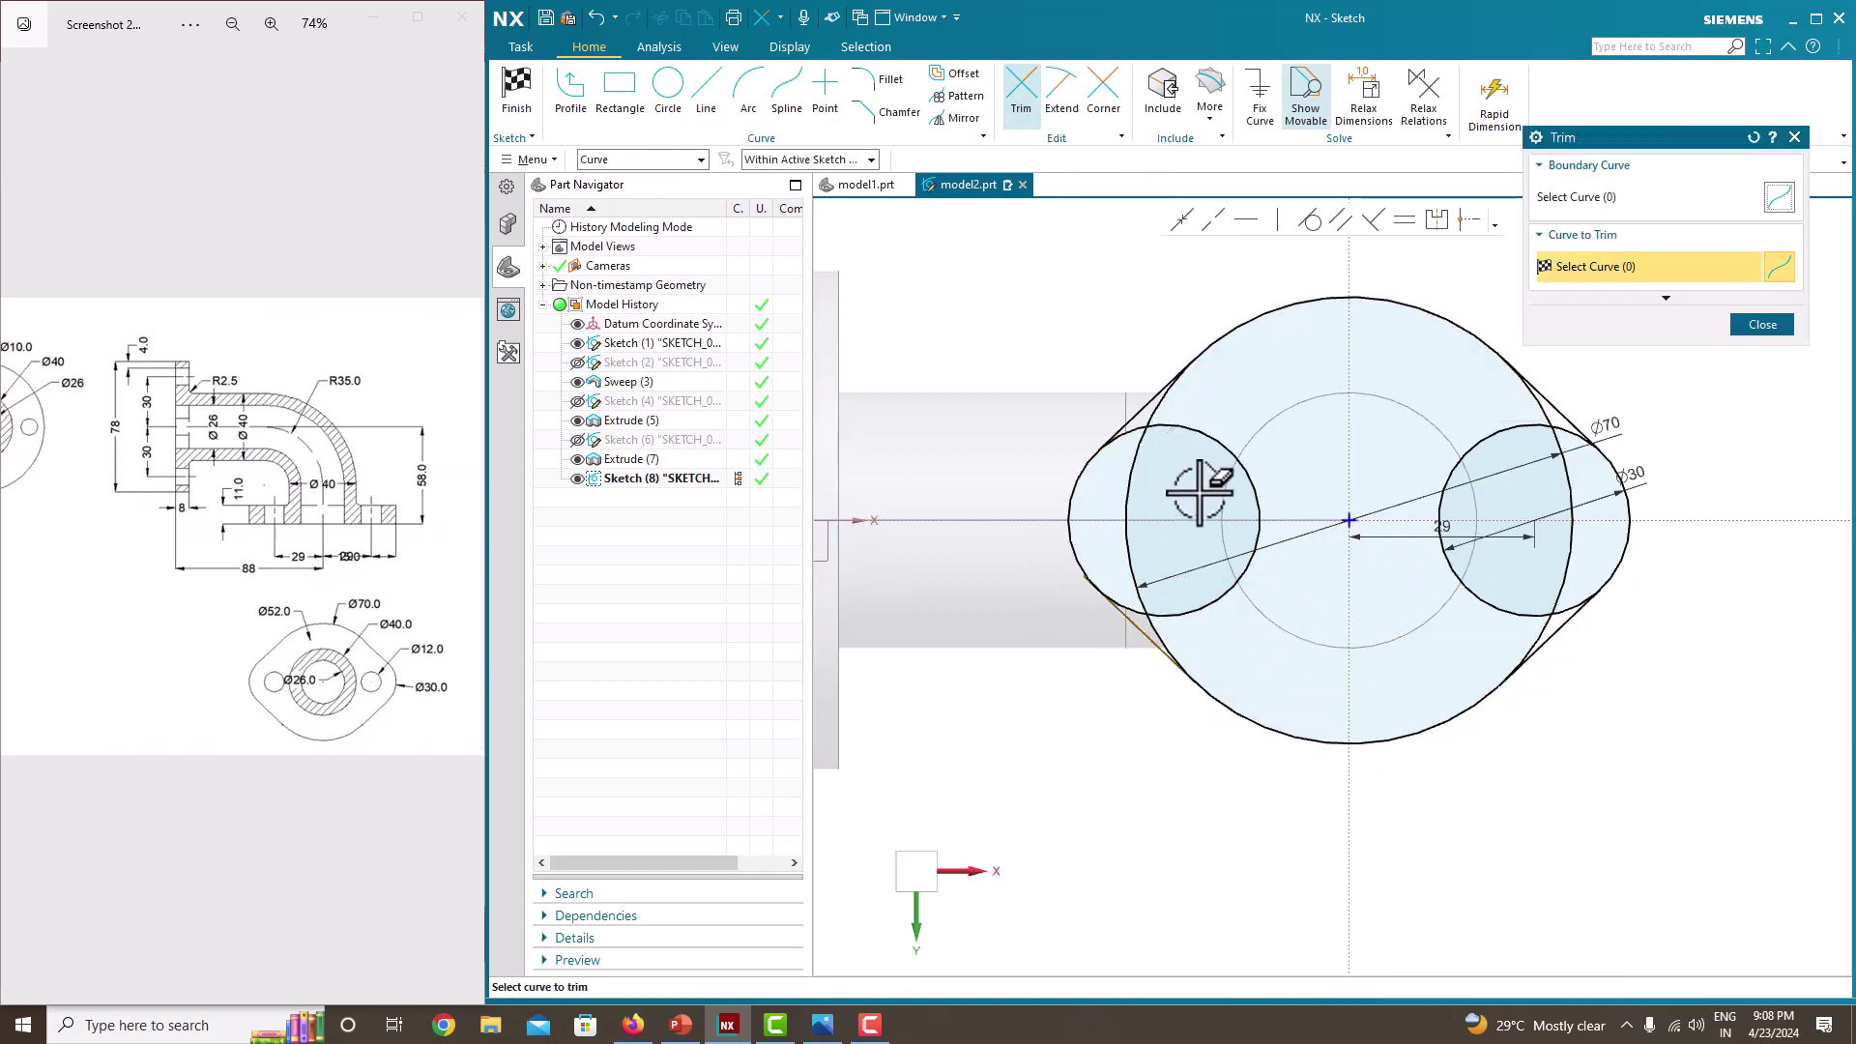
pyautogui.click(1157, 414)
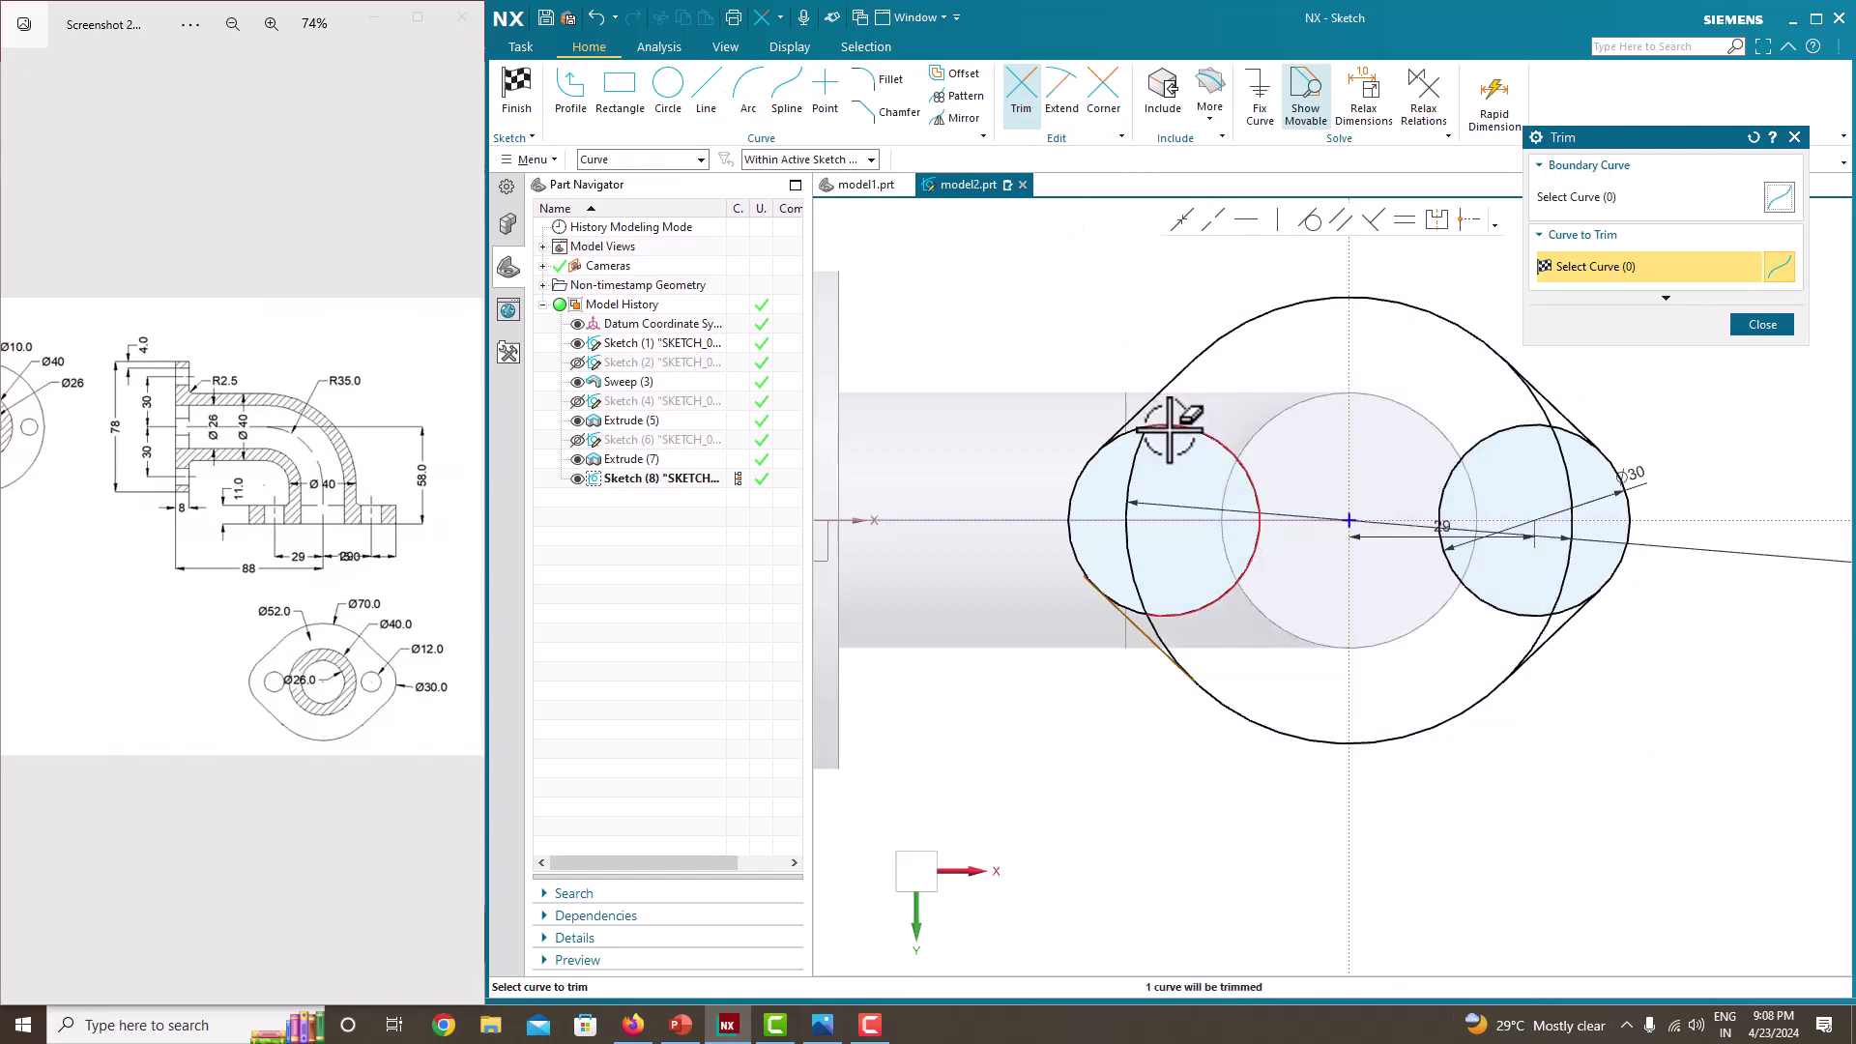
pyautogui.click(1170, 432)
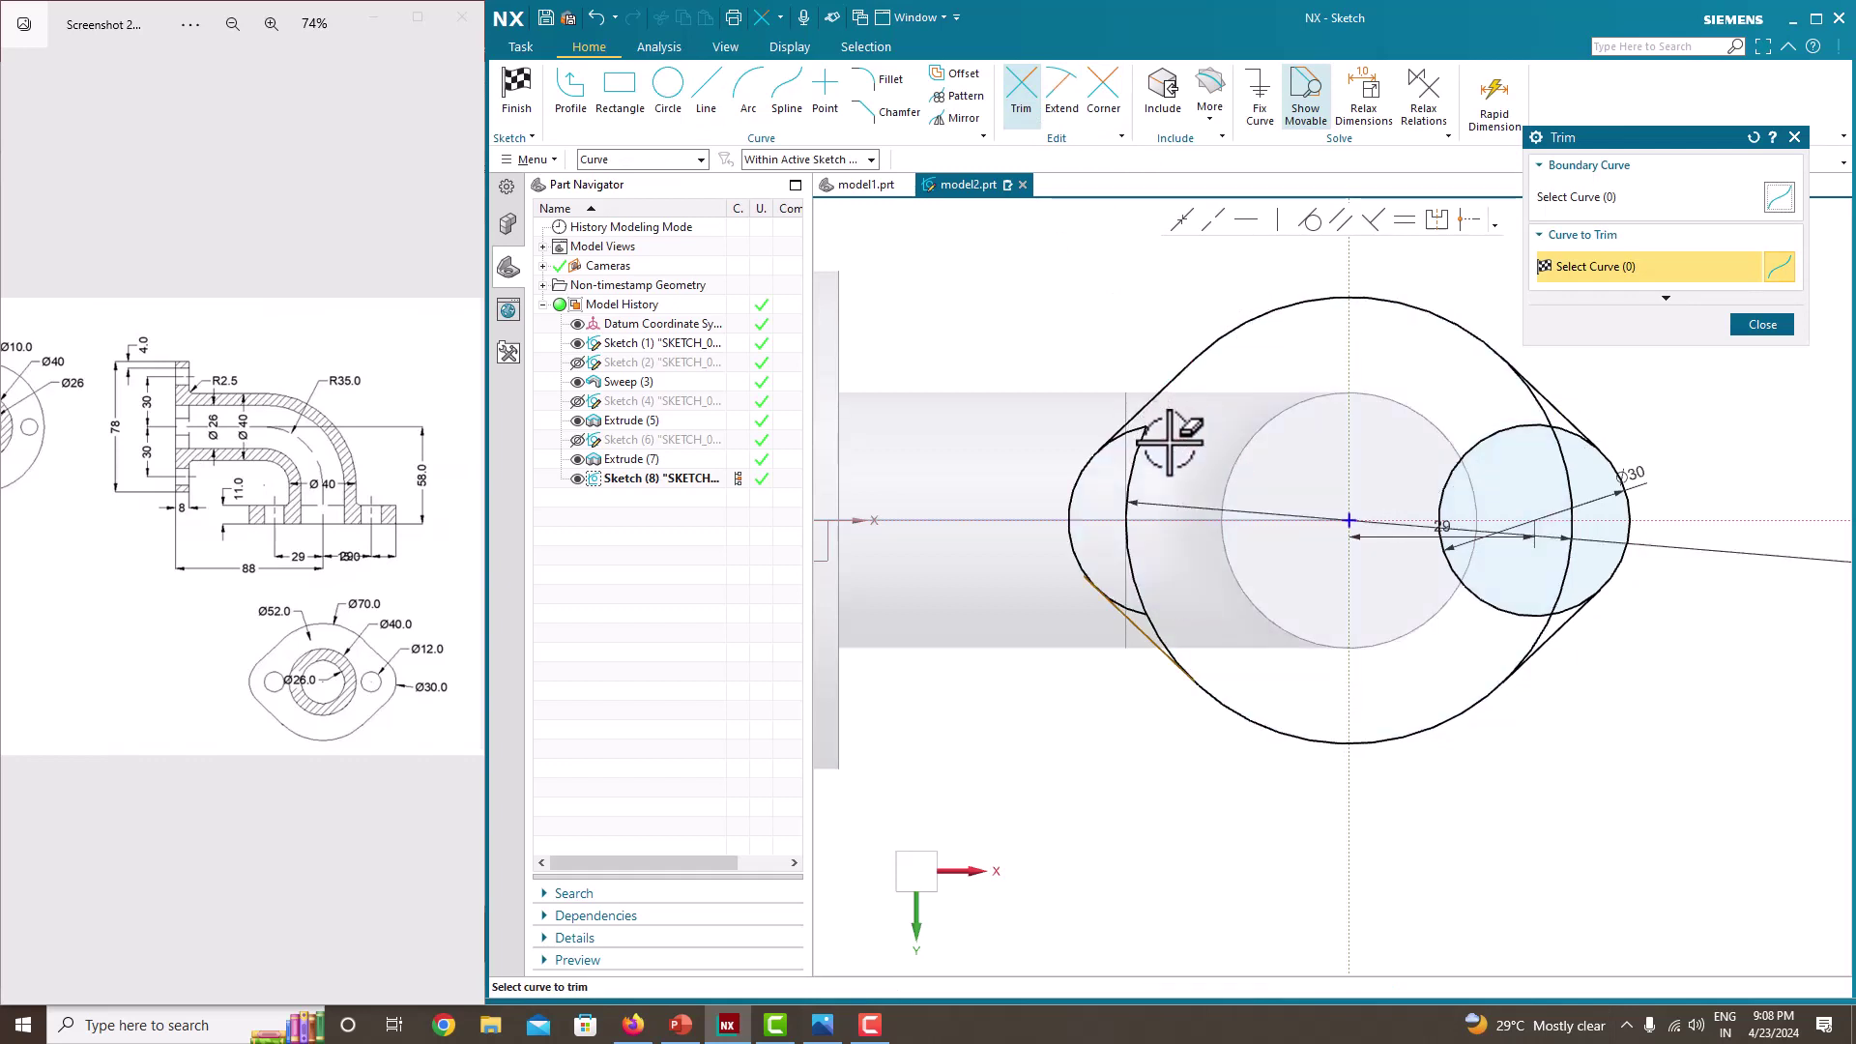
pyautogui.click(1504, 436)
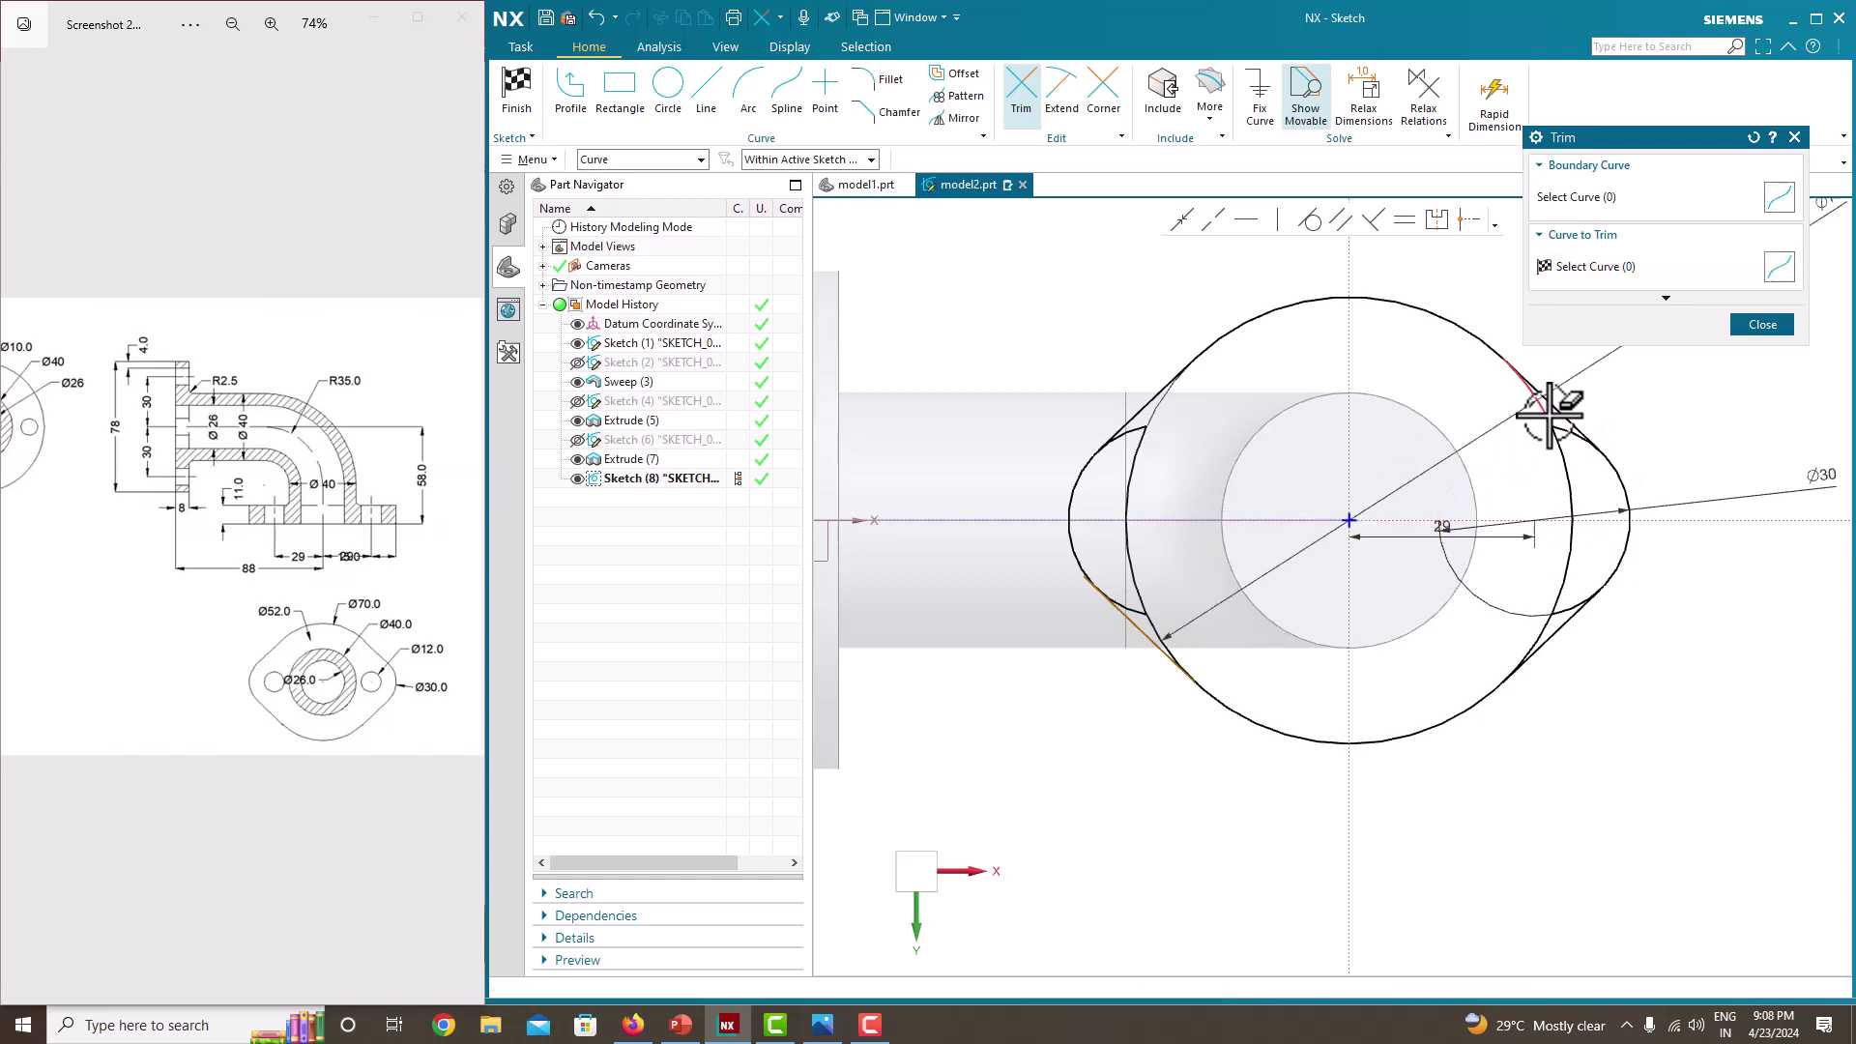
pyautogui.click(1560, 442)
pyautogui.click(1562, 433)
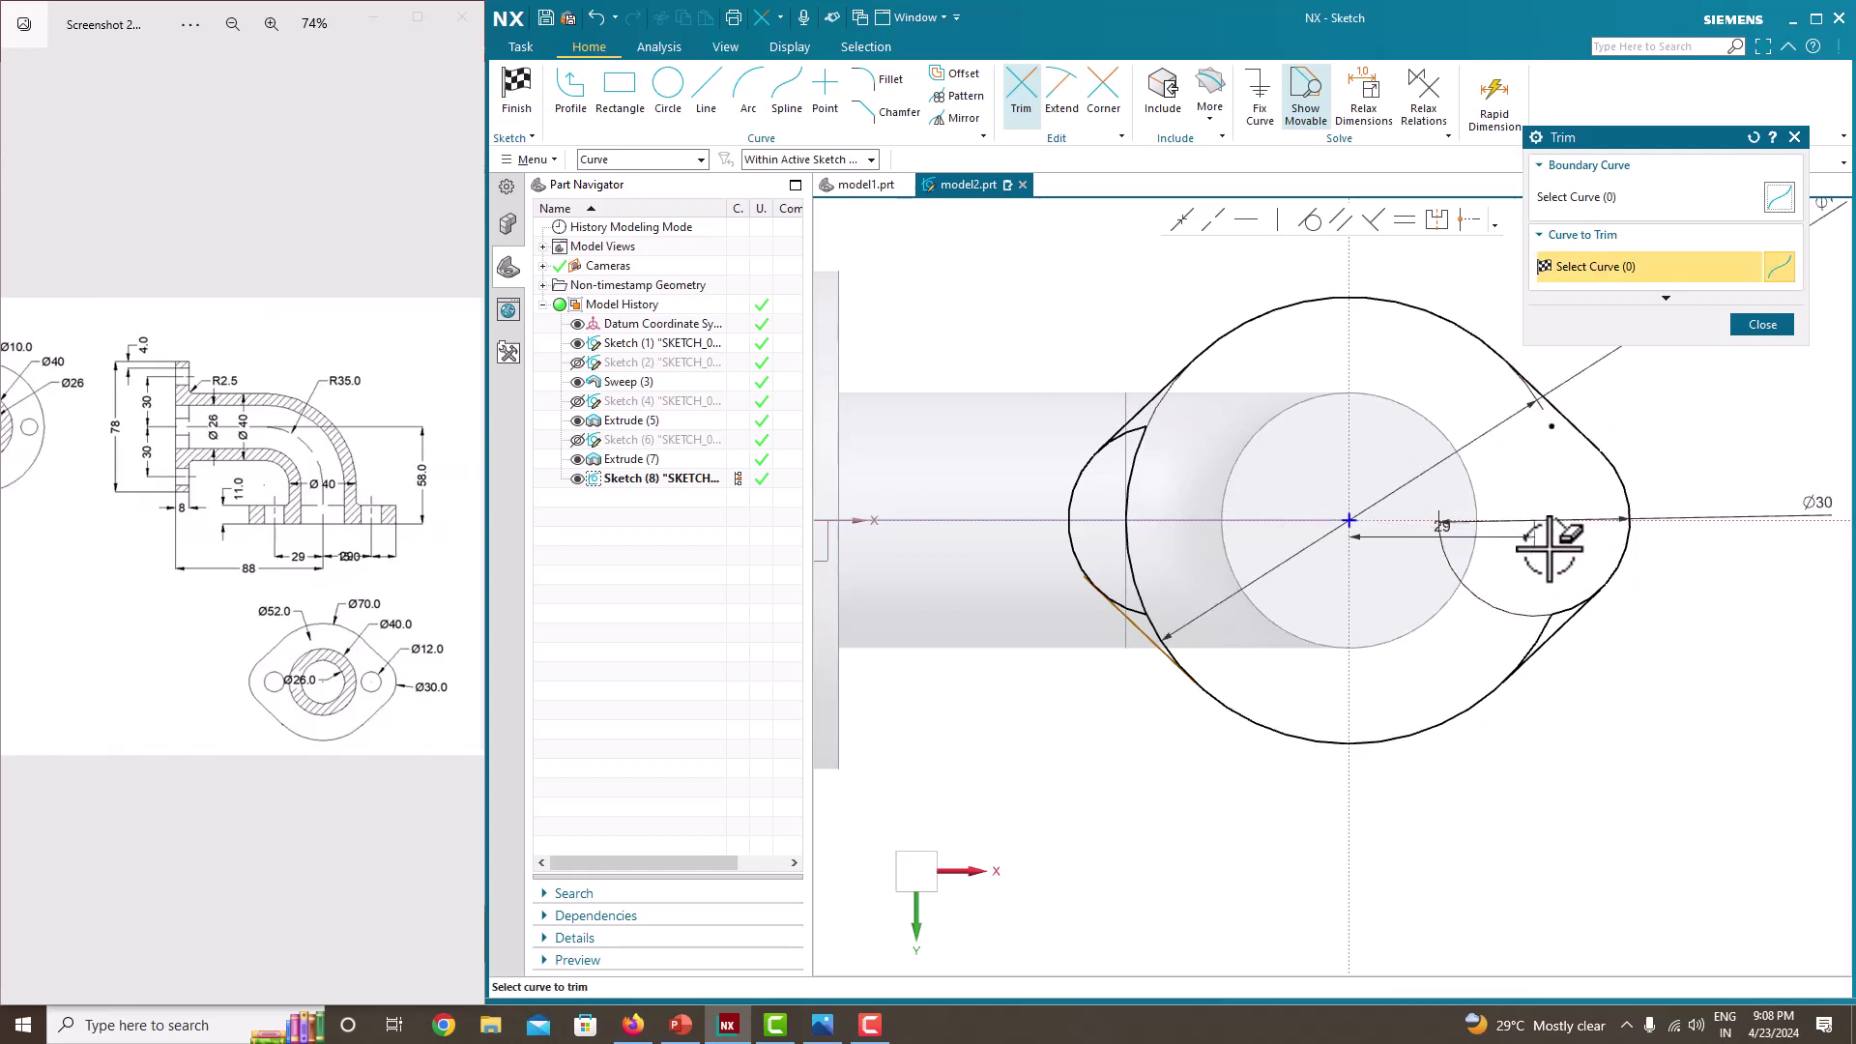
pyautogui.click(1562, 607)
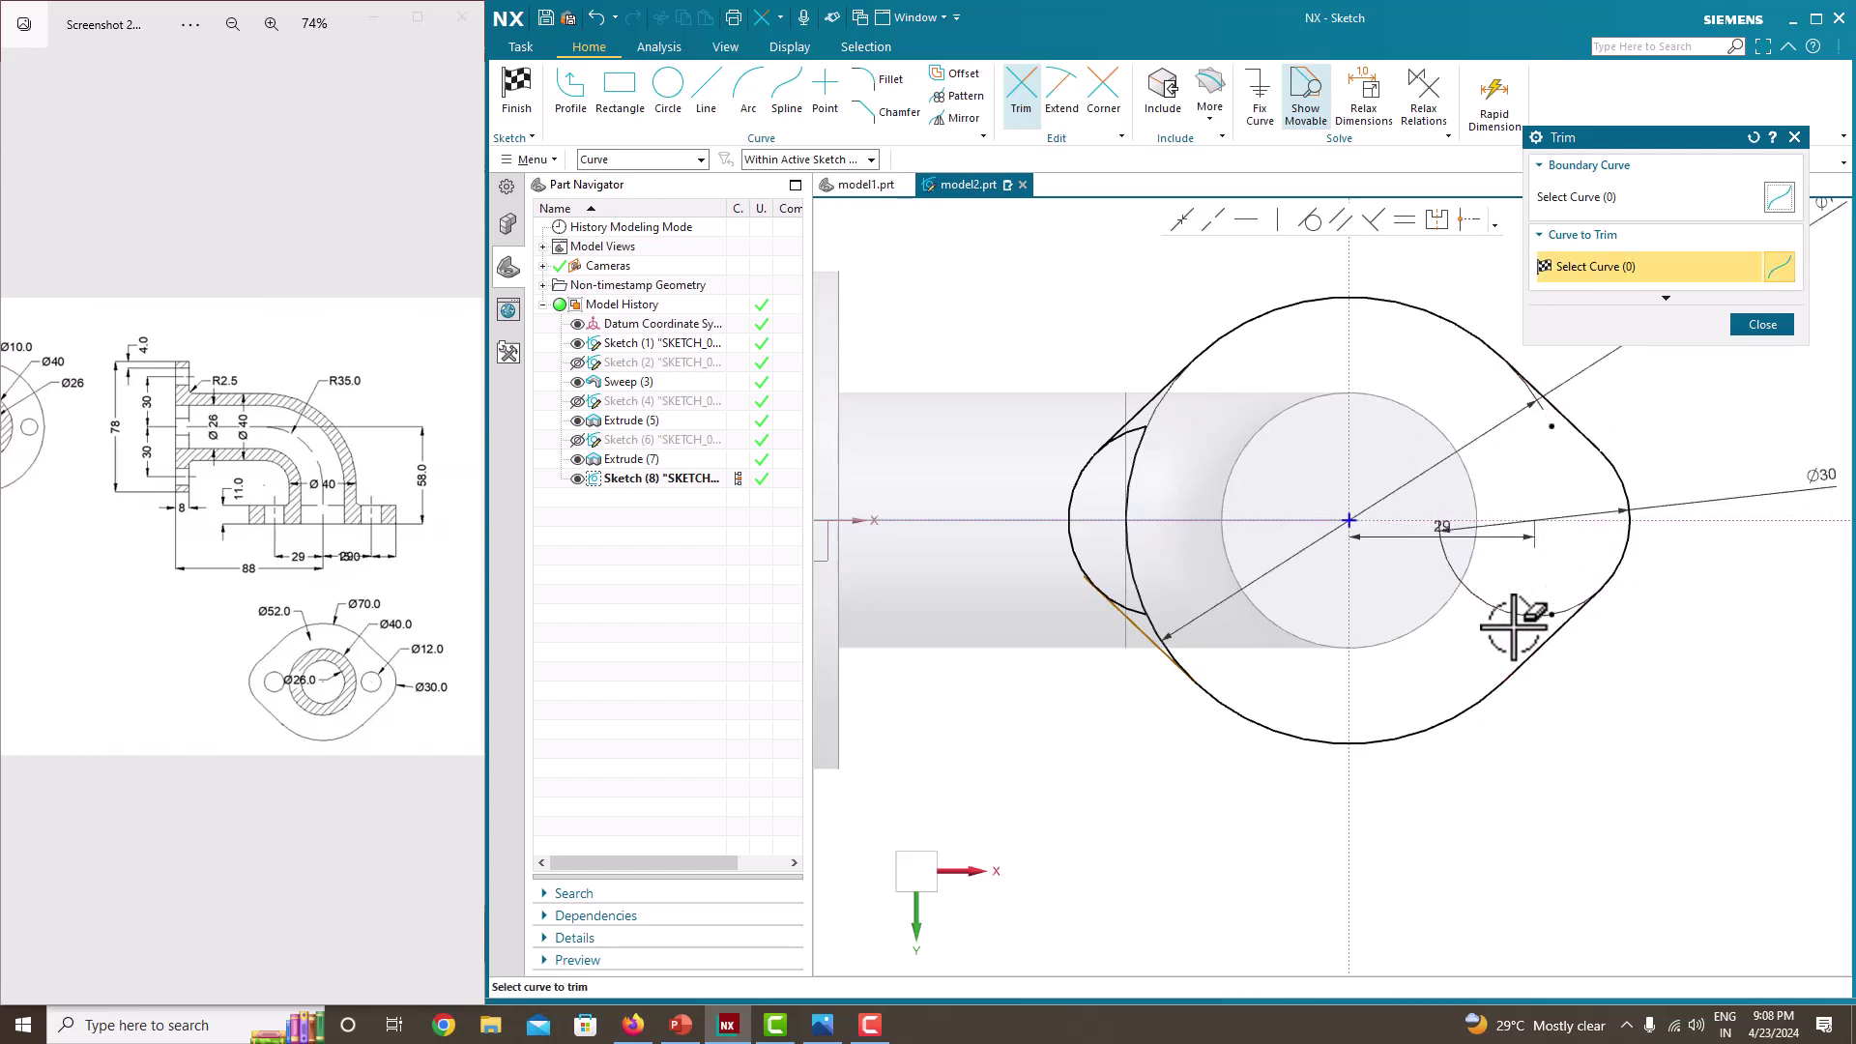
pyautogui.click(1159, 624)
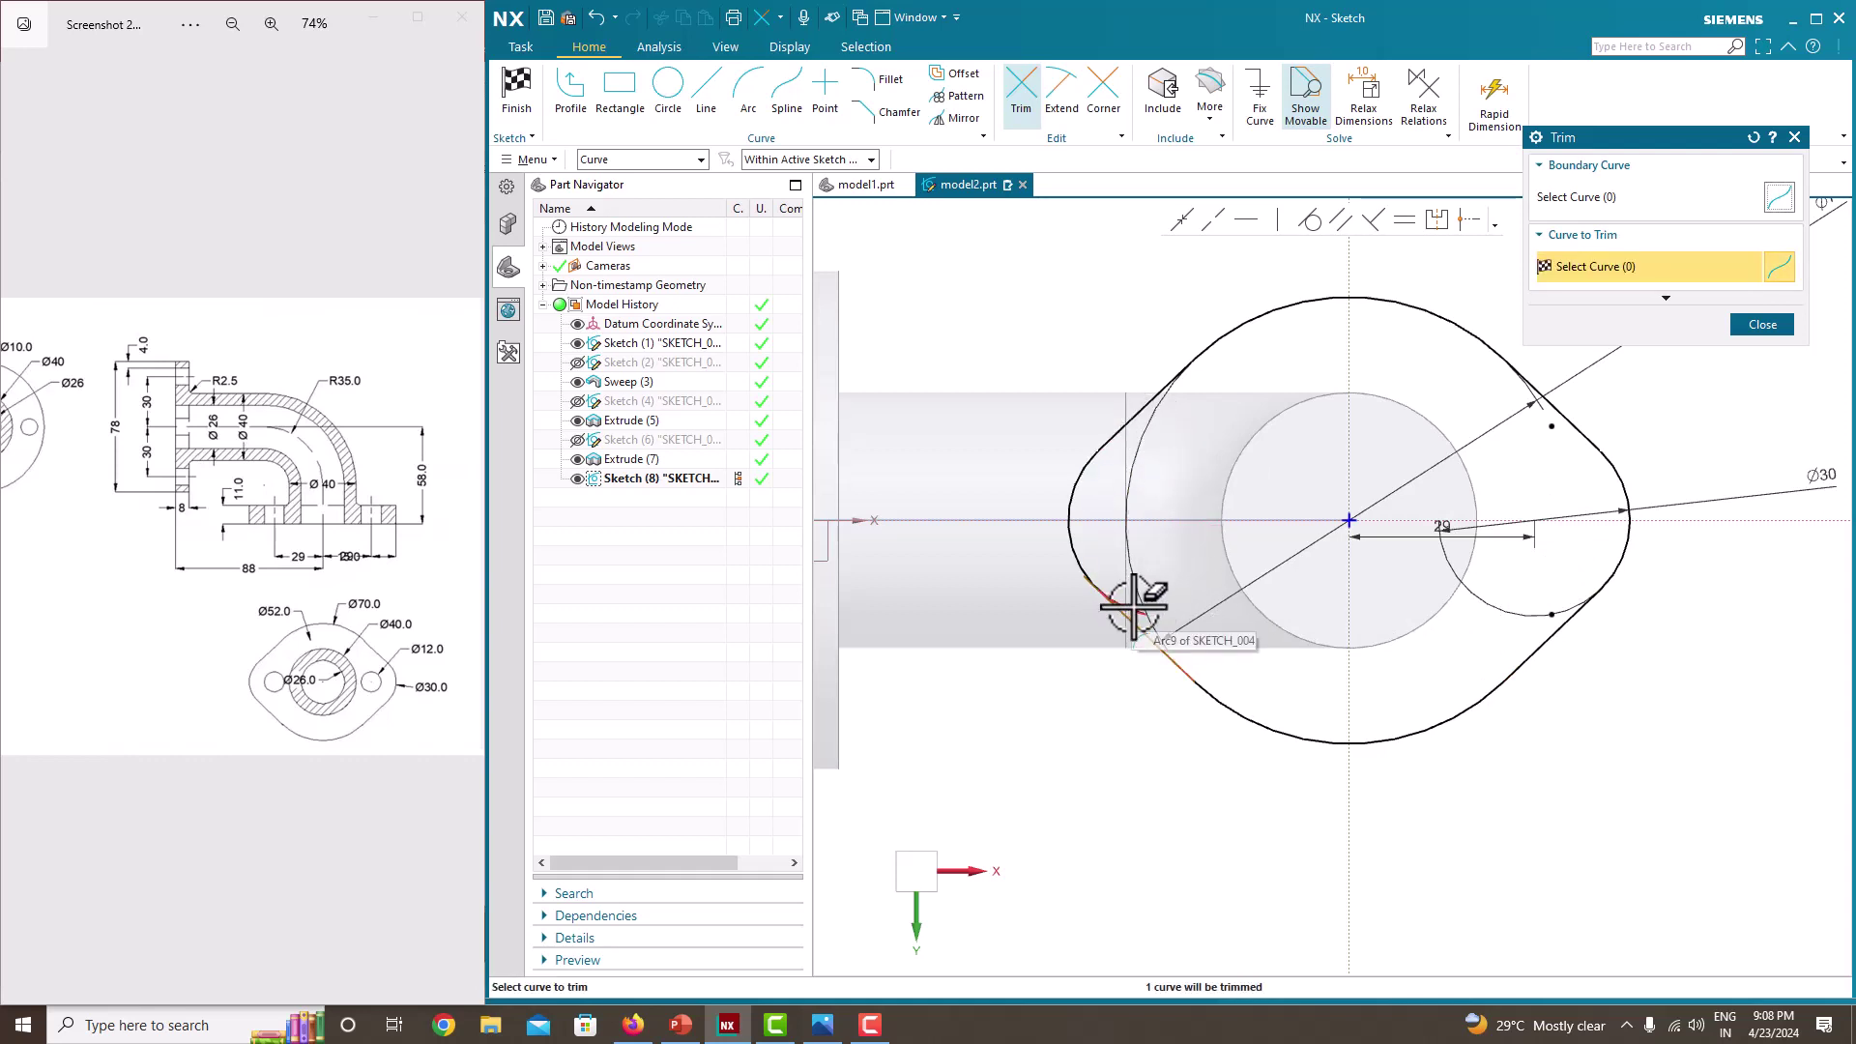
pyautogui.scroll(3, 1254, 615)
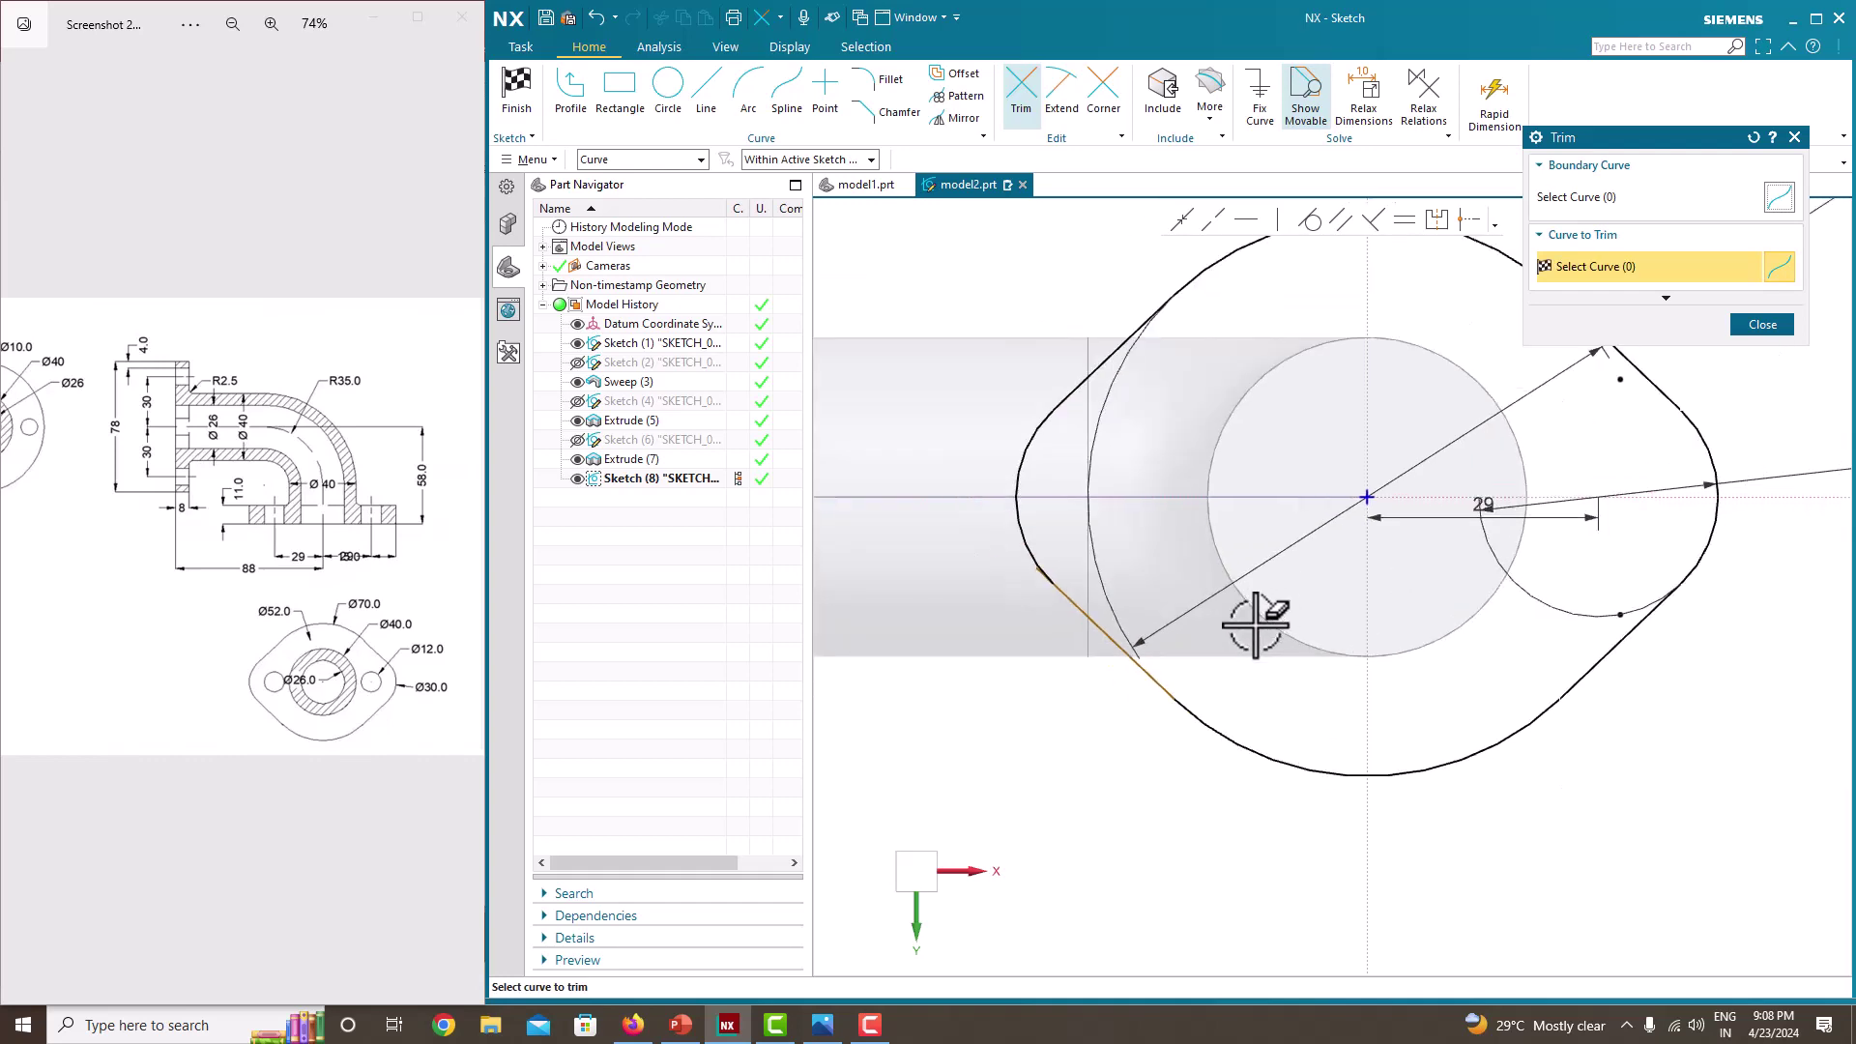
pyautogui.scroll(2, 1238, 411)
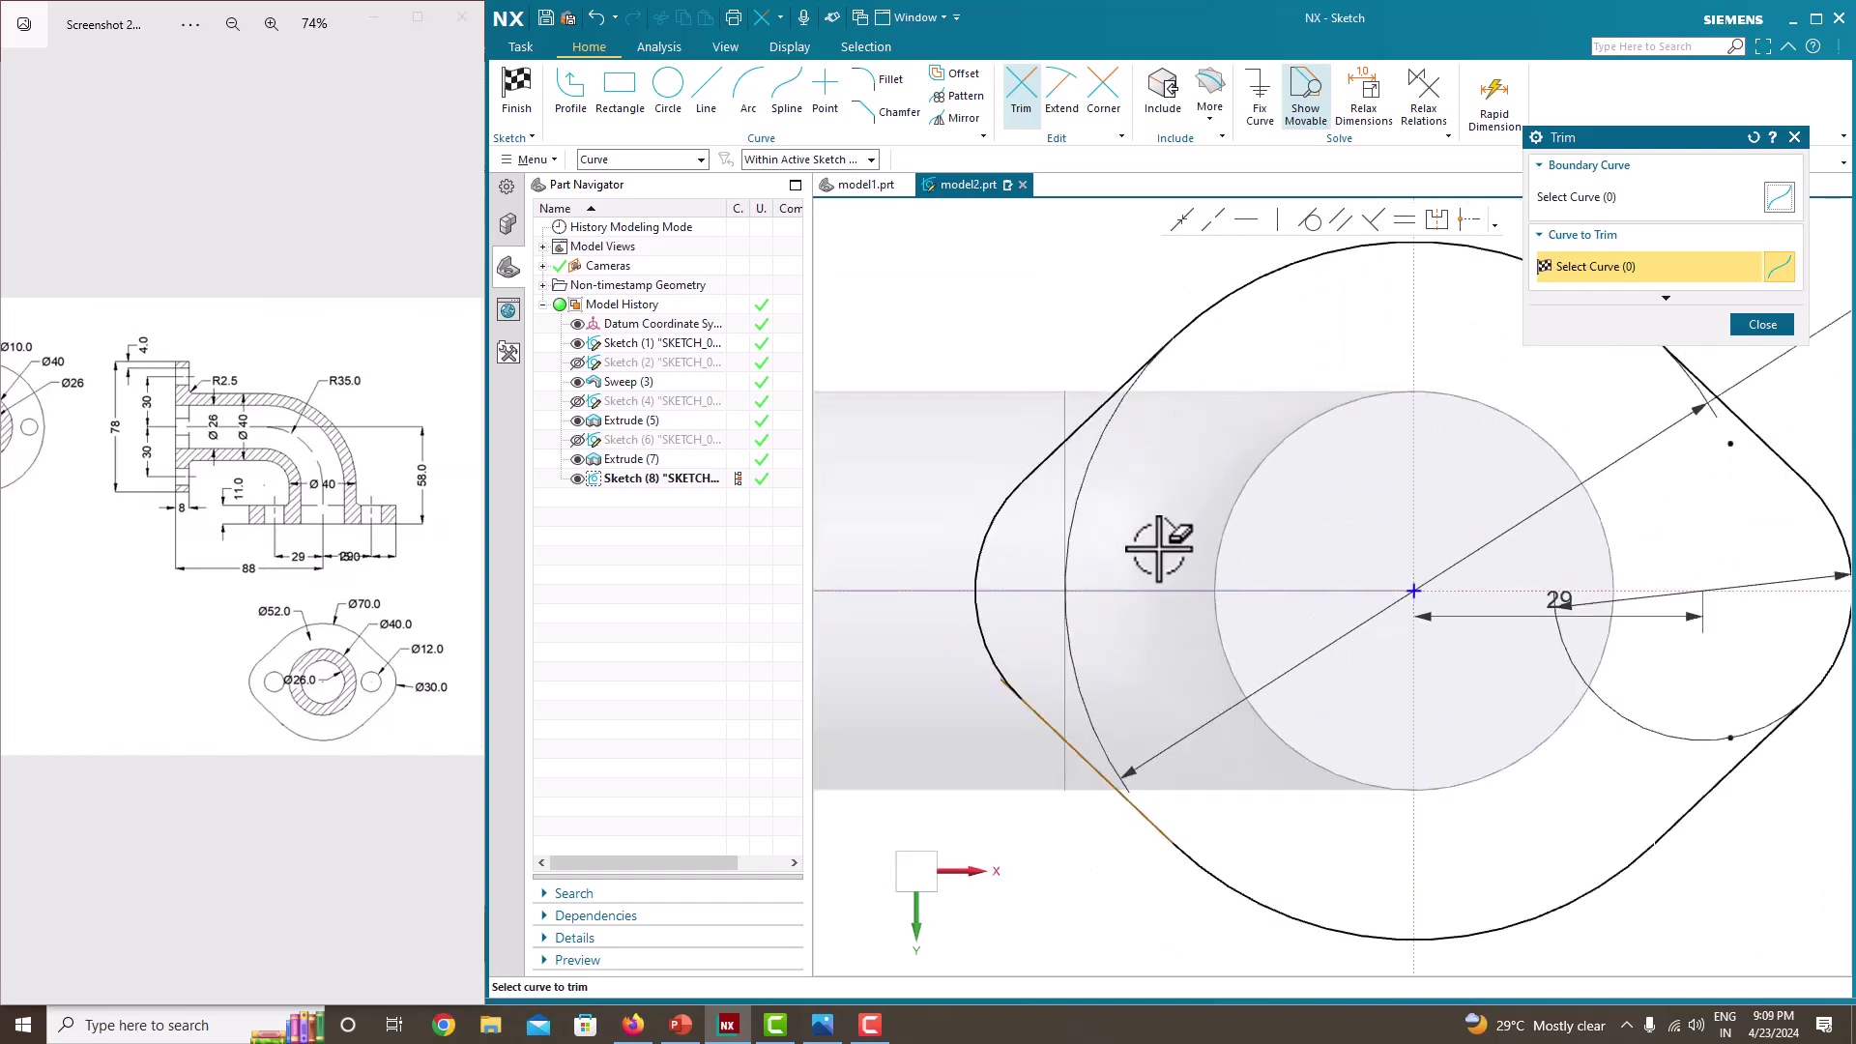
pyautogui.click(1762, 324)
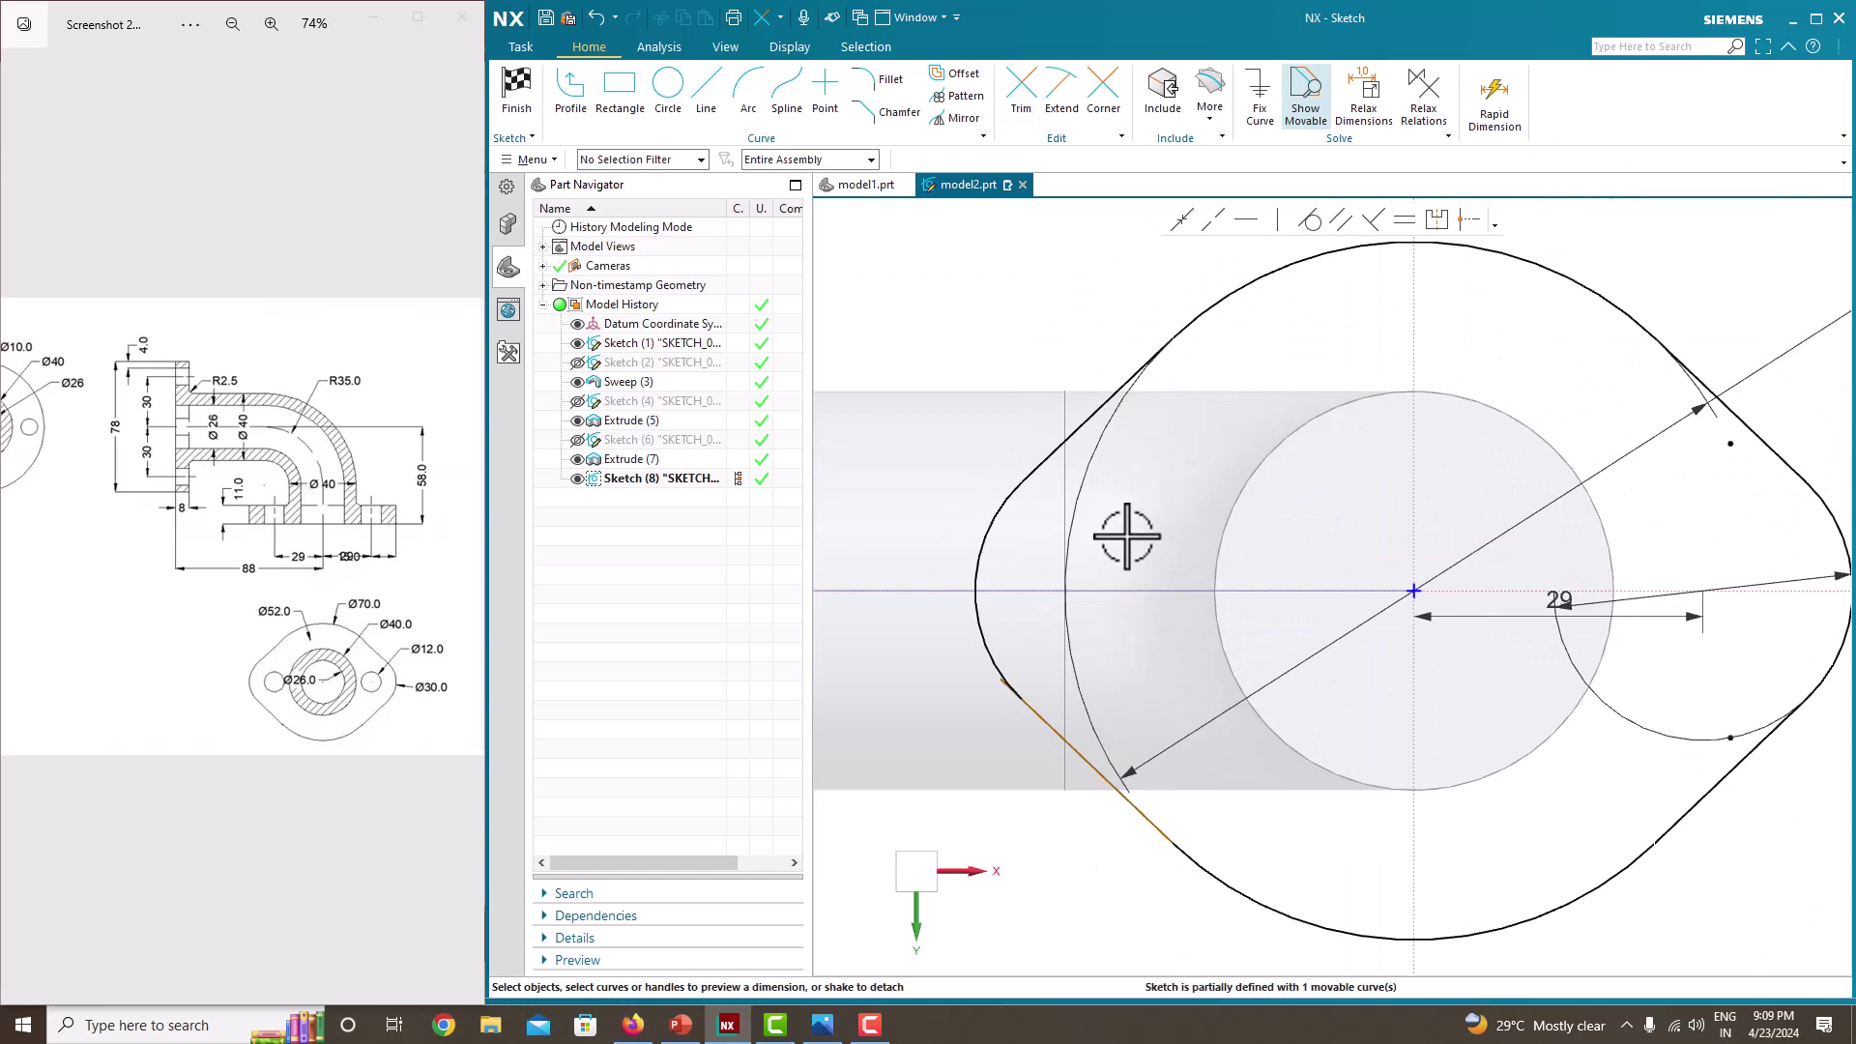
# - Finish the oval flange sketch and return to the 3D model
pyautogui.scroll(-4, 1127, 534)
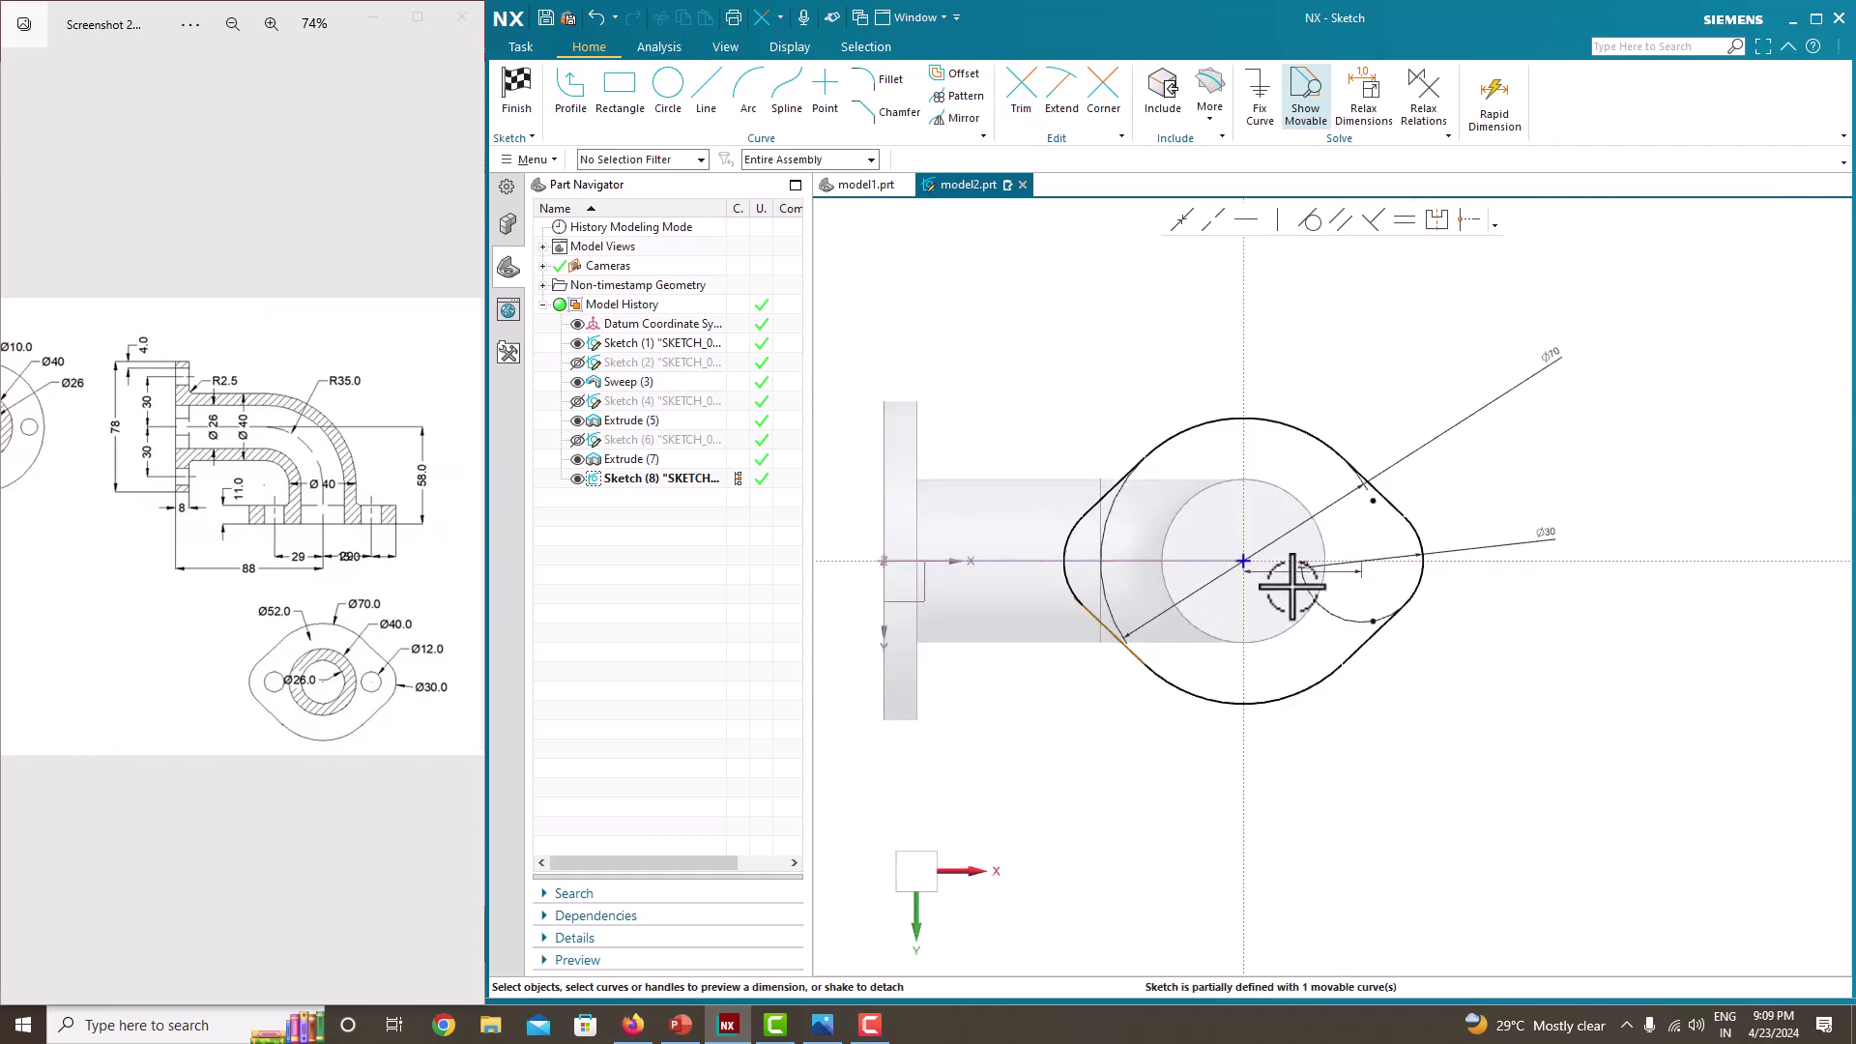
pyautogui.rightClick(1434, 354)
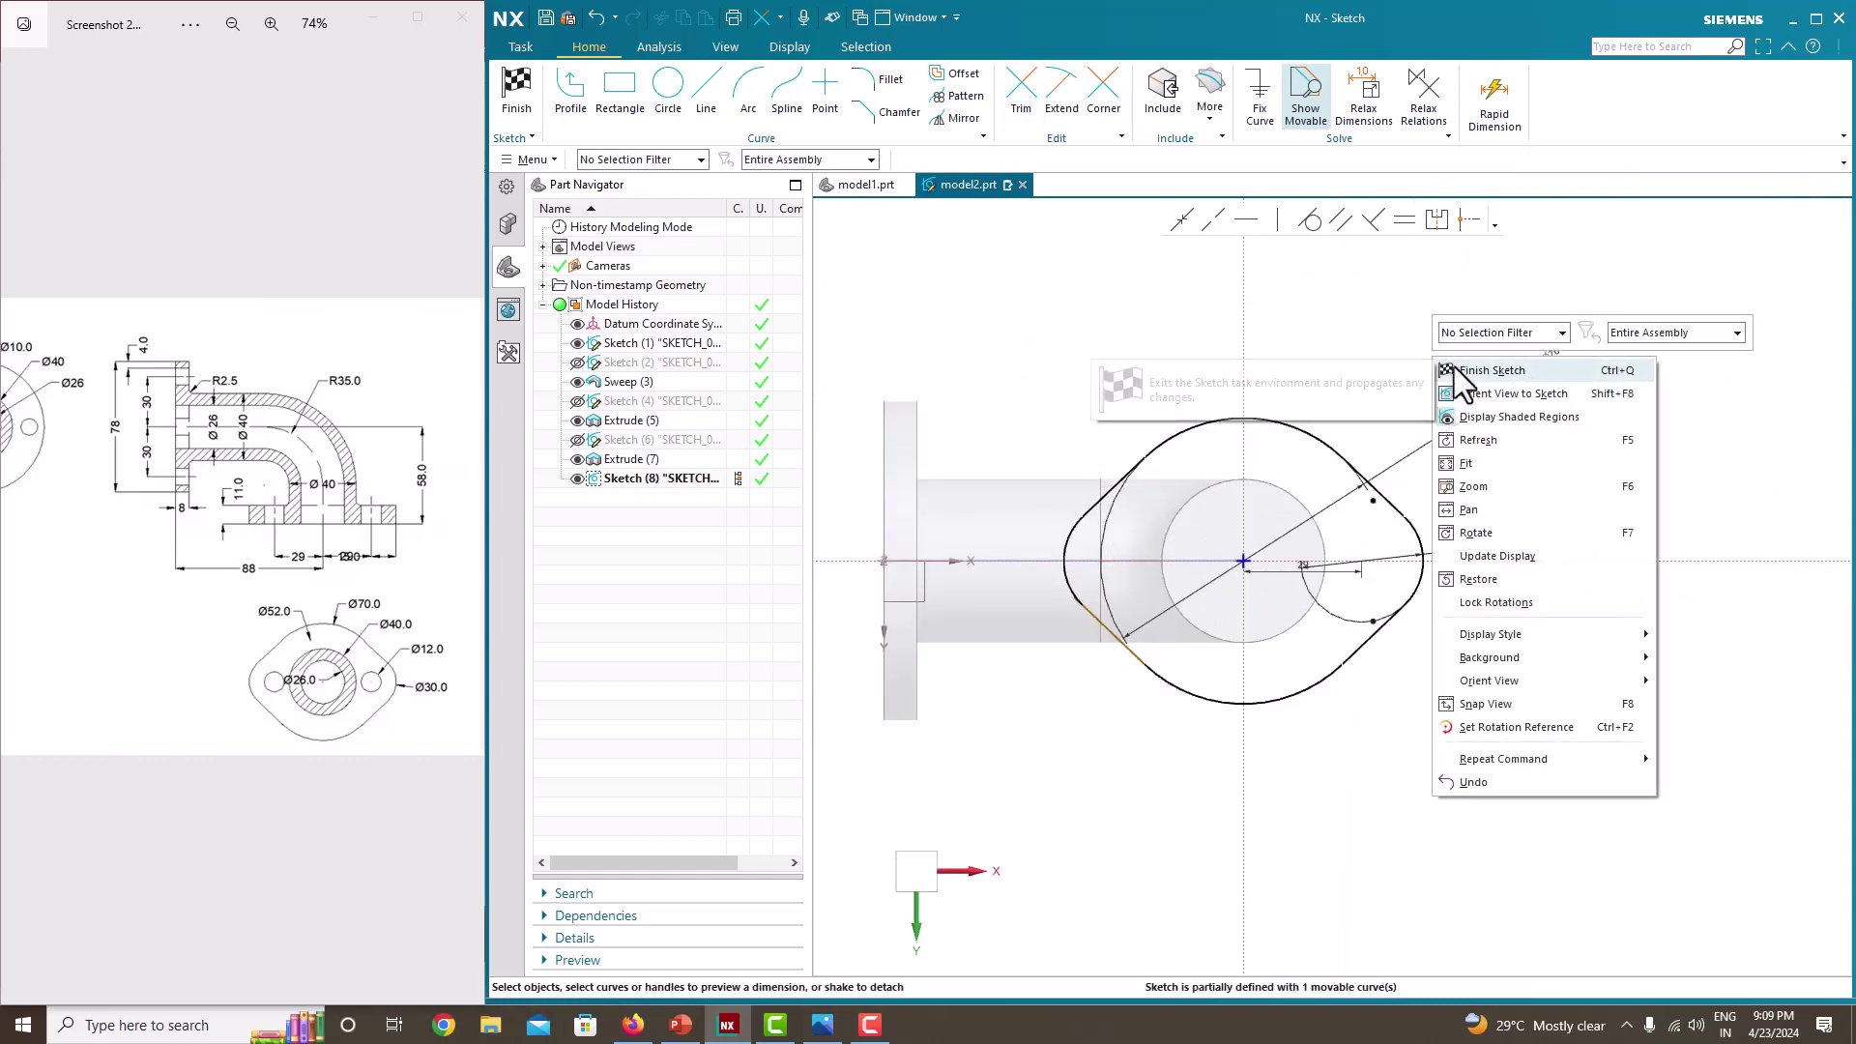
pyautogui.click(1456, 370)
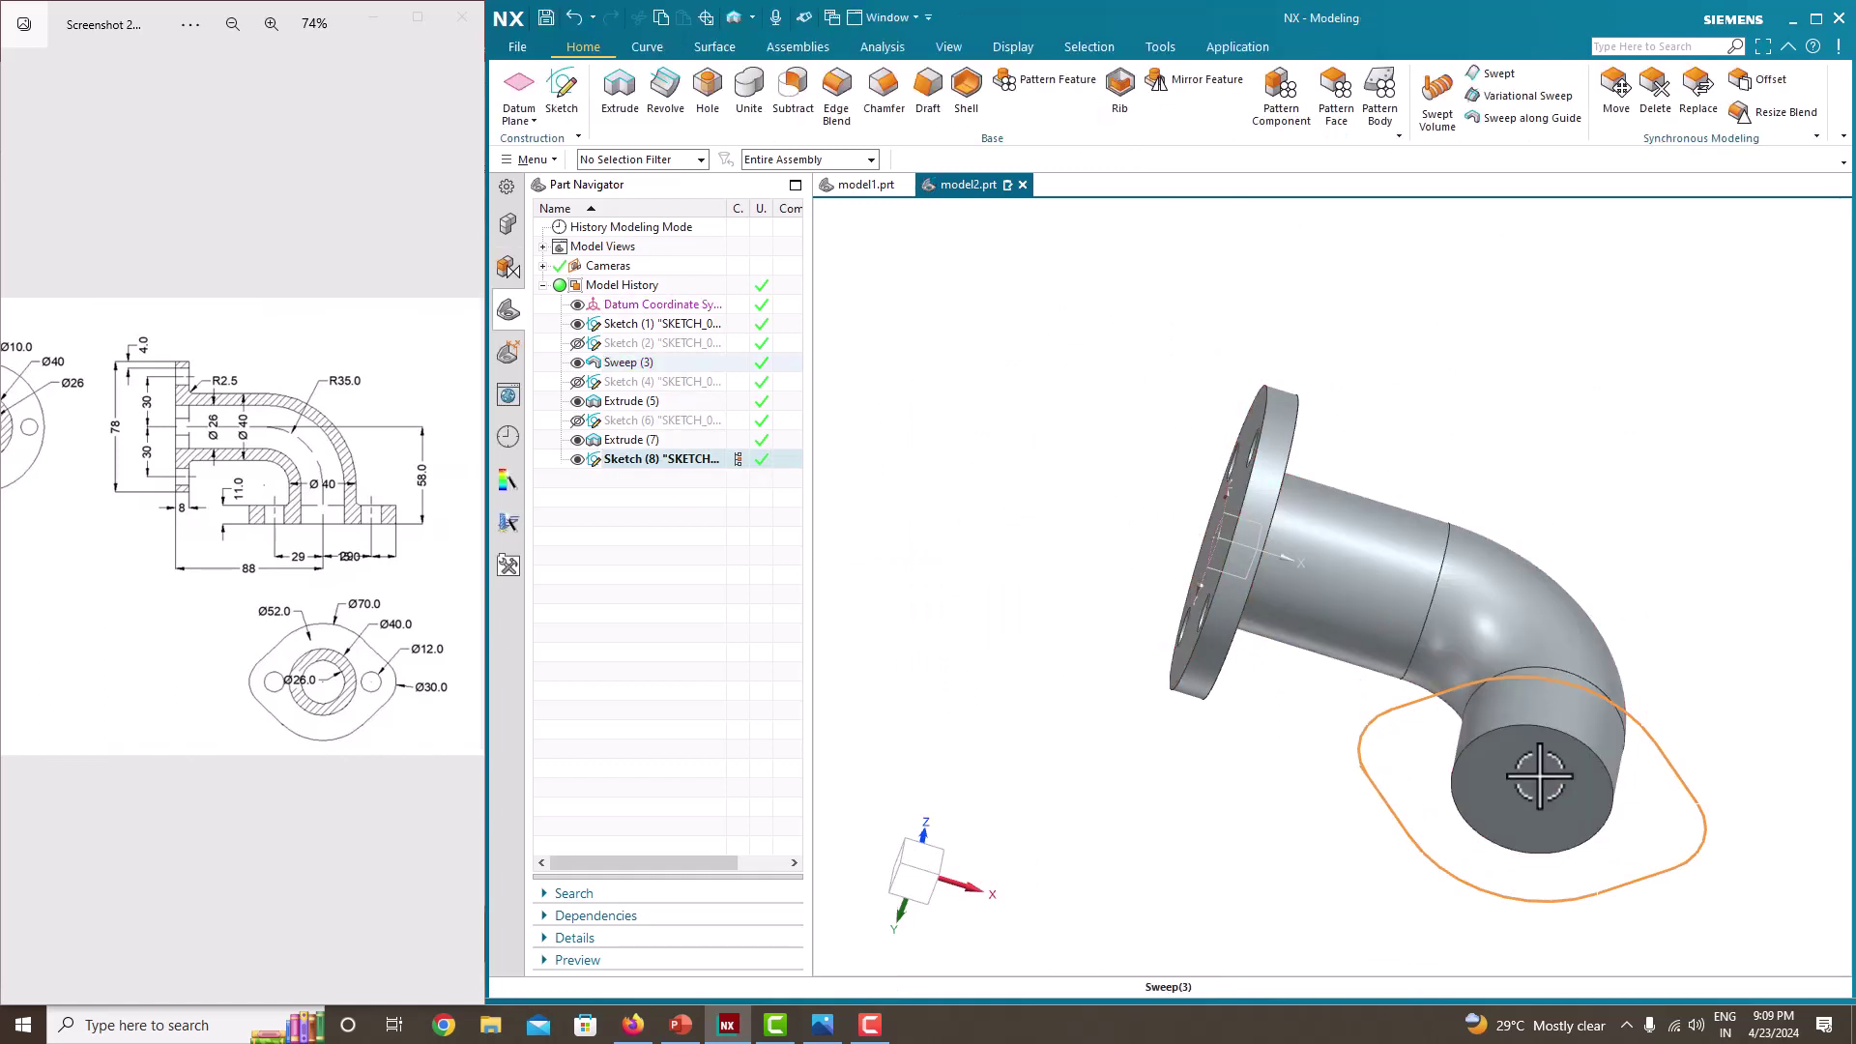
# - Extrude the oval flange profile 11 mm and unite it with the pipe body
pyautogui.moveTo(1539, 776); pyautogui.dragTo(1575, 725, button='middle')
pyautogui.click(621, 96)
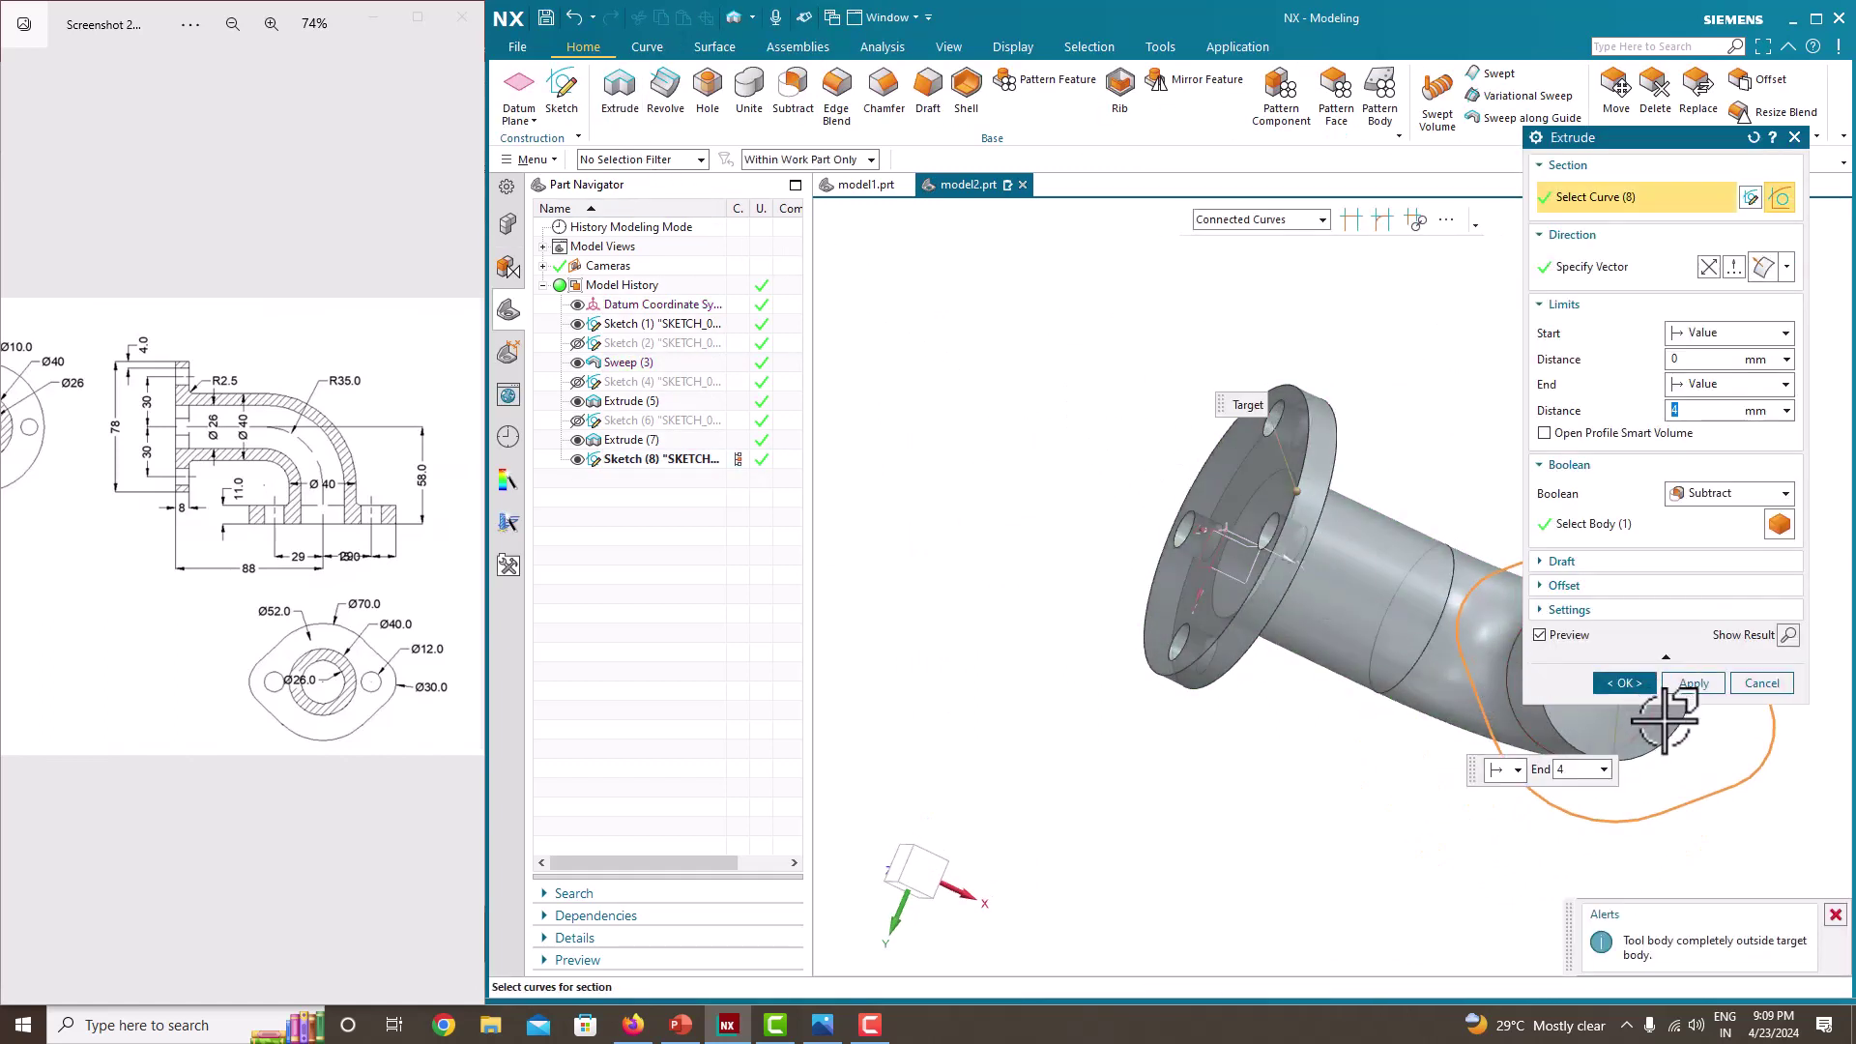
pyautogui.scroll(2, 1359, 630)
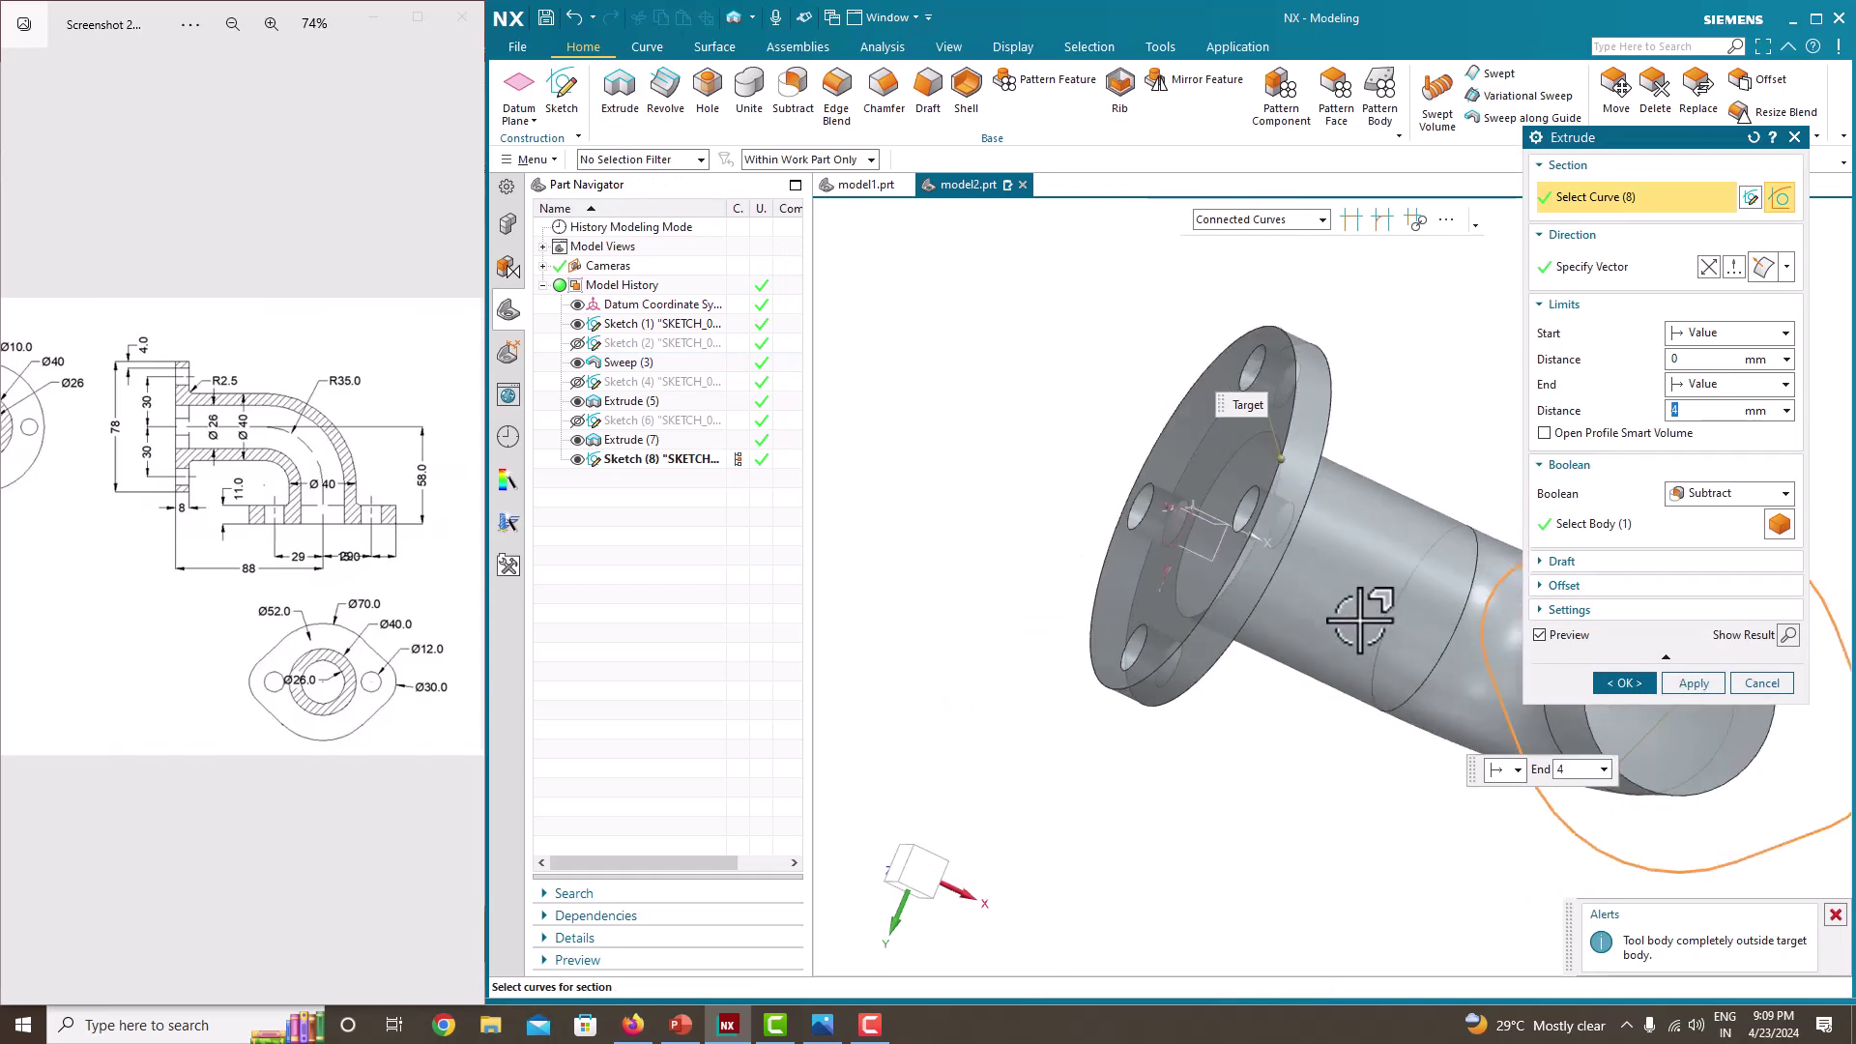
pyautogui.scroll(-4, 1473, 642)
pyautogui.scroll(3, 1469, 656)
pyautogui.moveTo(1468, 654); pyautogui.dragTo(1421, 629)
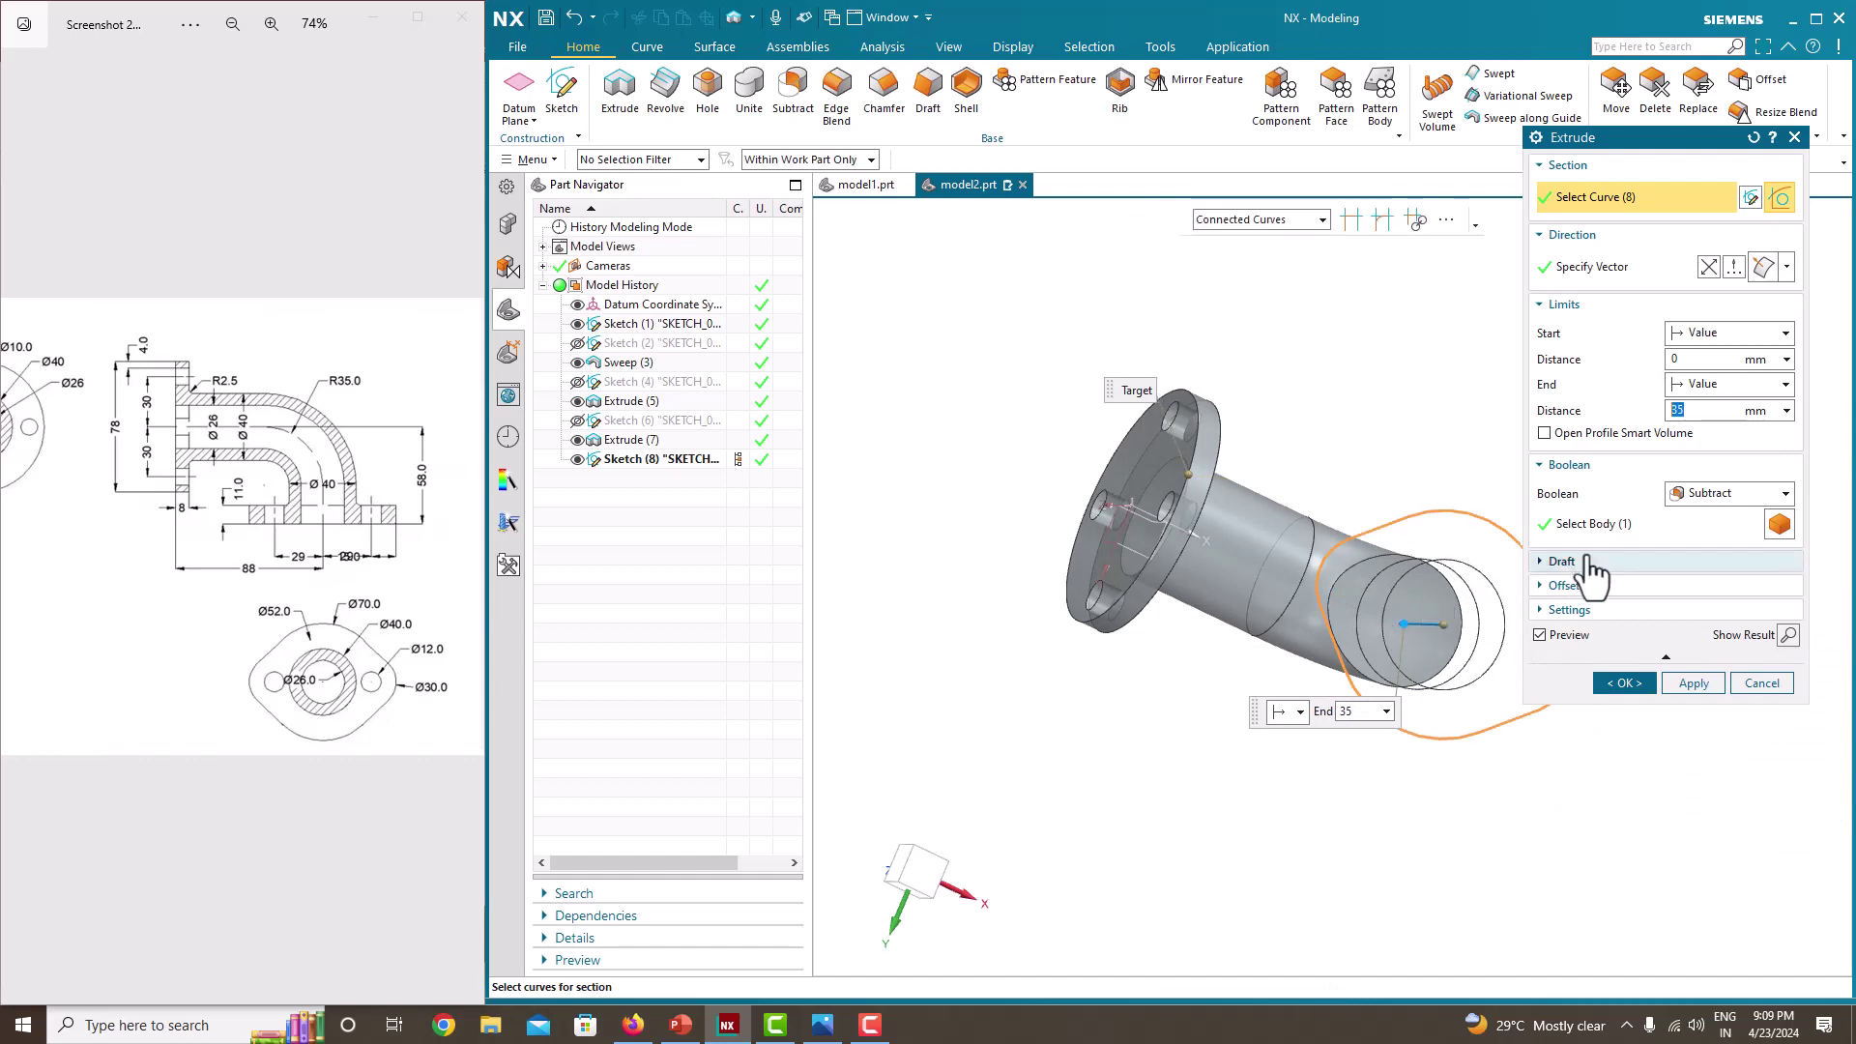
pyautogui.click(1713, 495)
pyautogui.click(1713, 532)
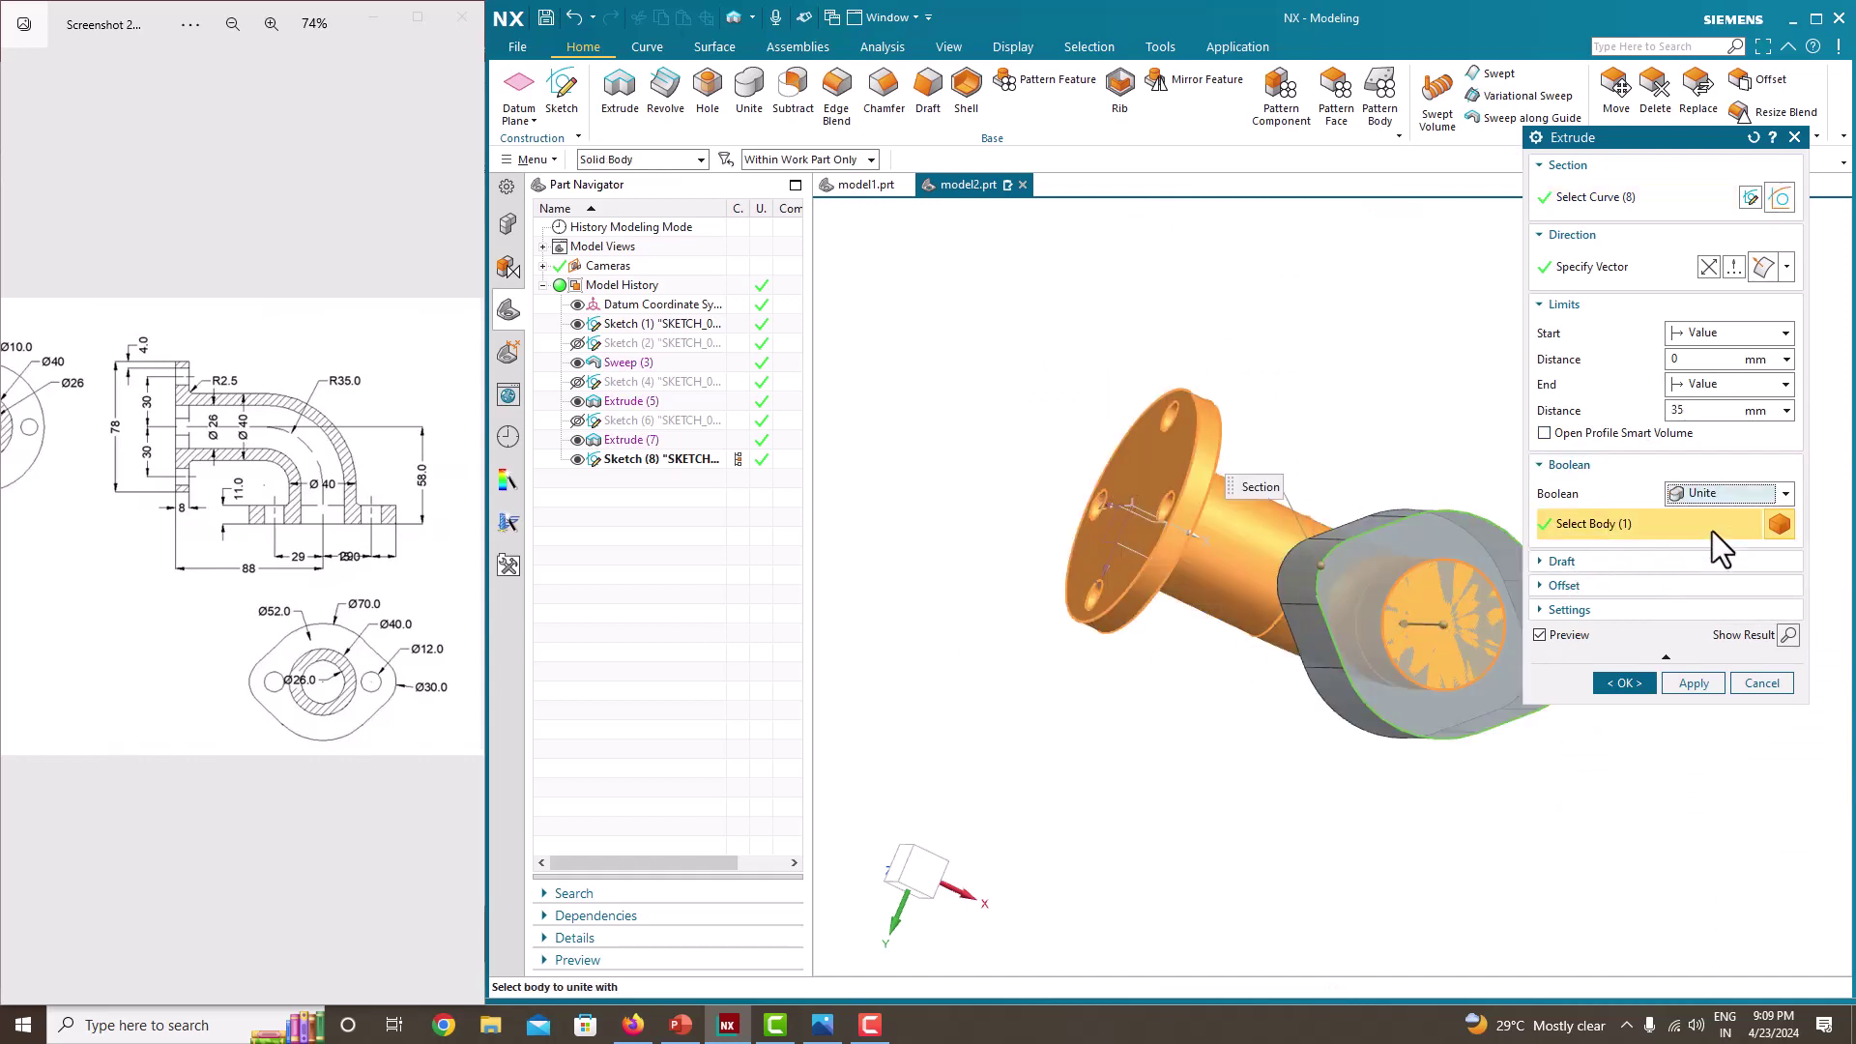
pyautogui.click(1709, 415)
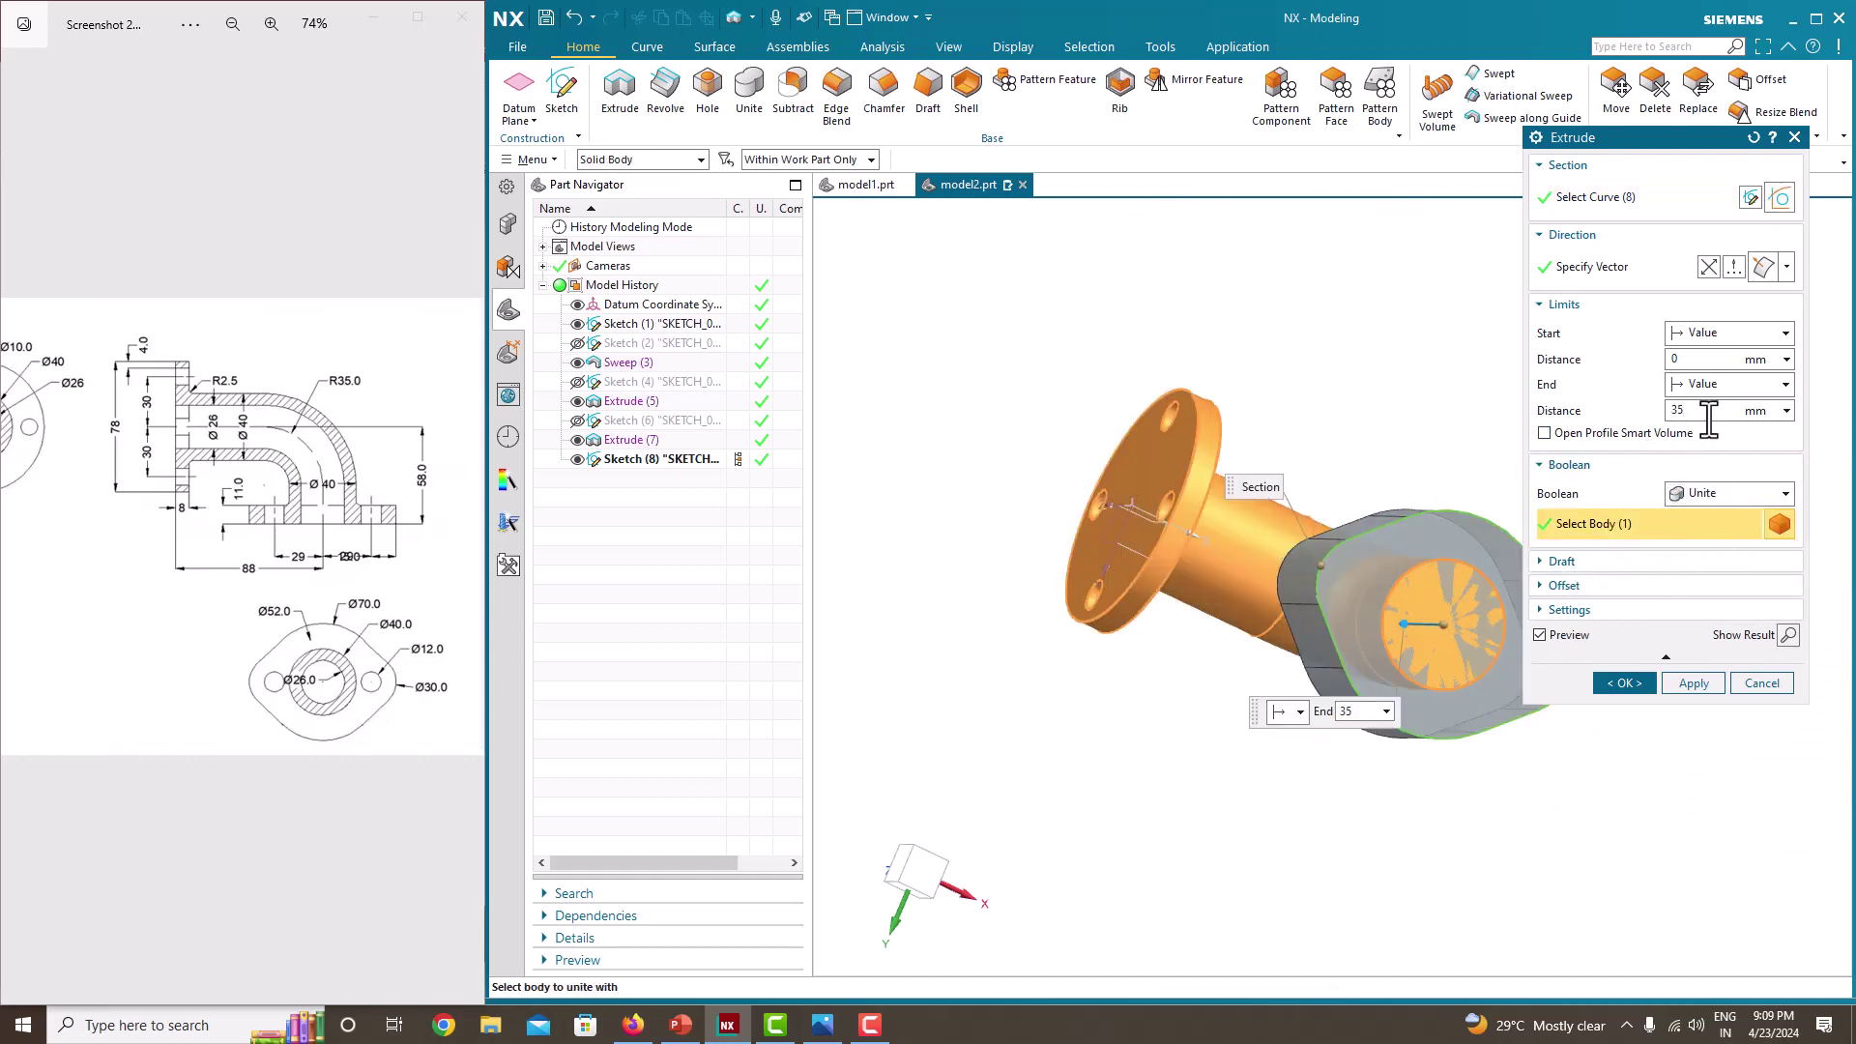
pyautogui.press('Return')
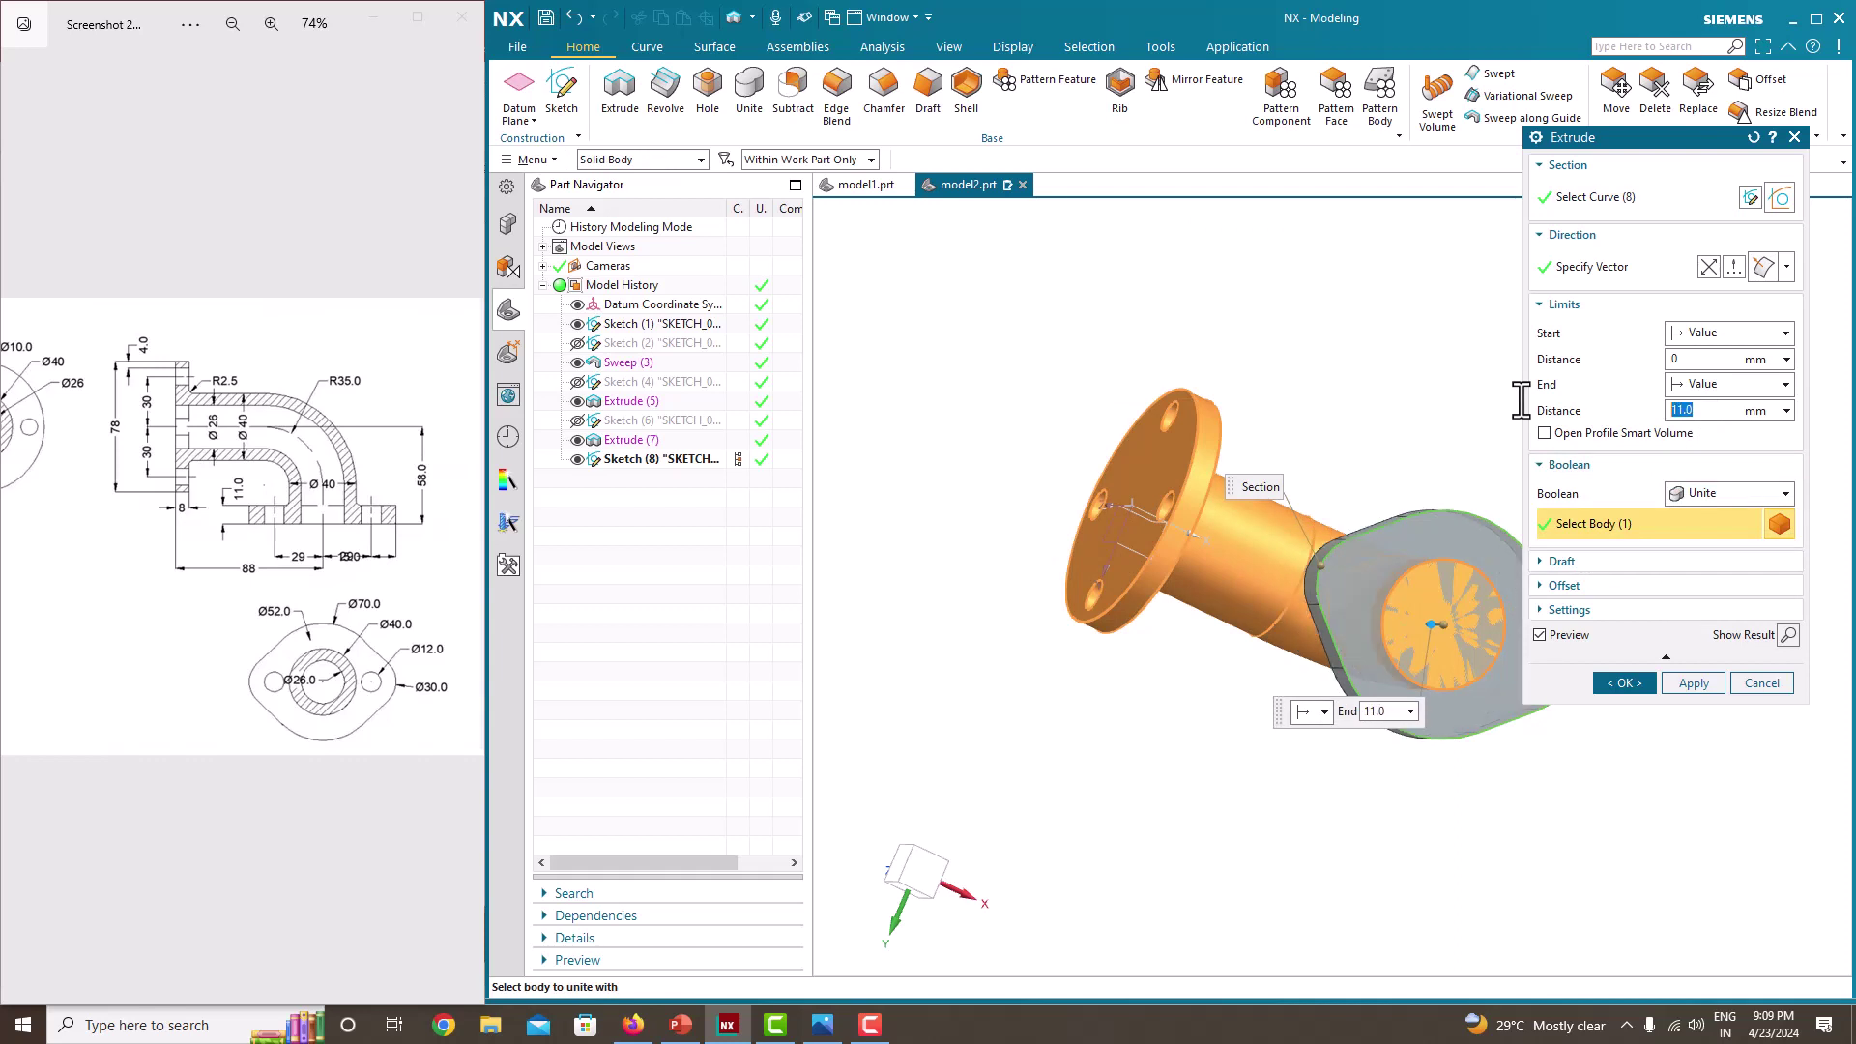
pyautogui.click(1625, 683)
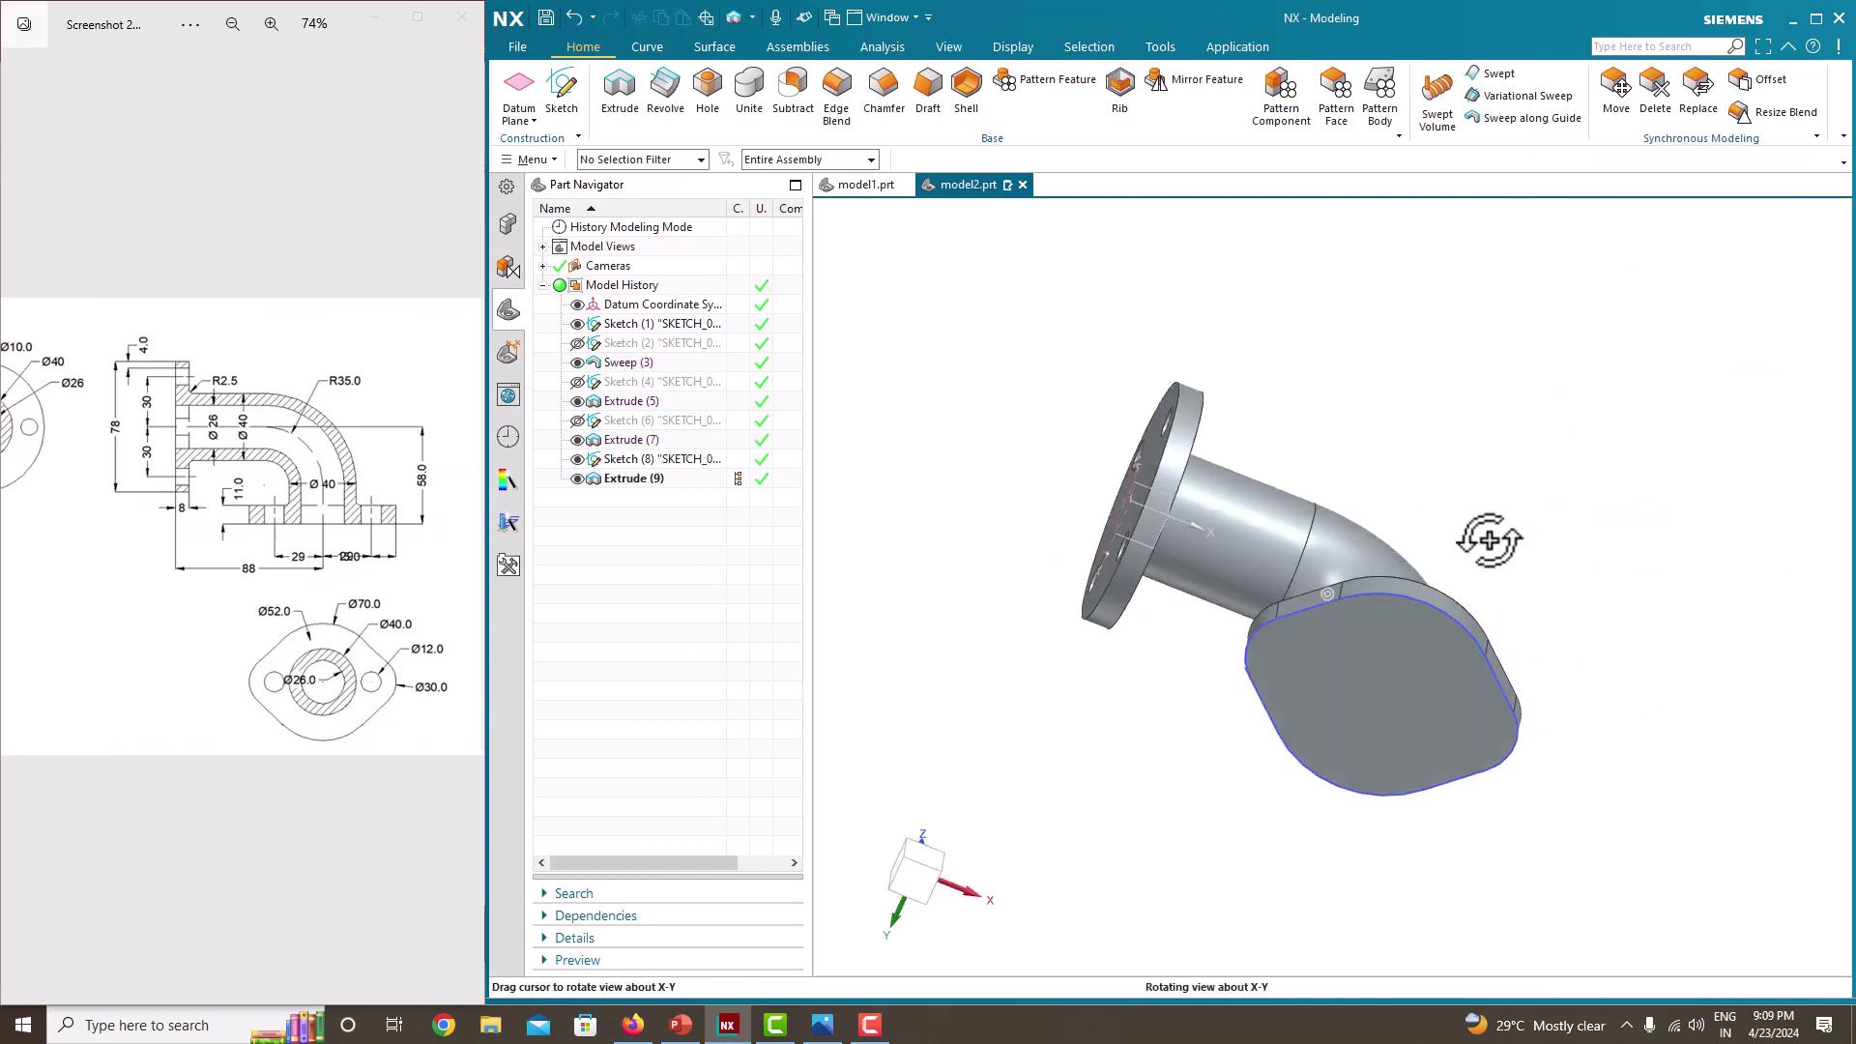
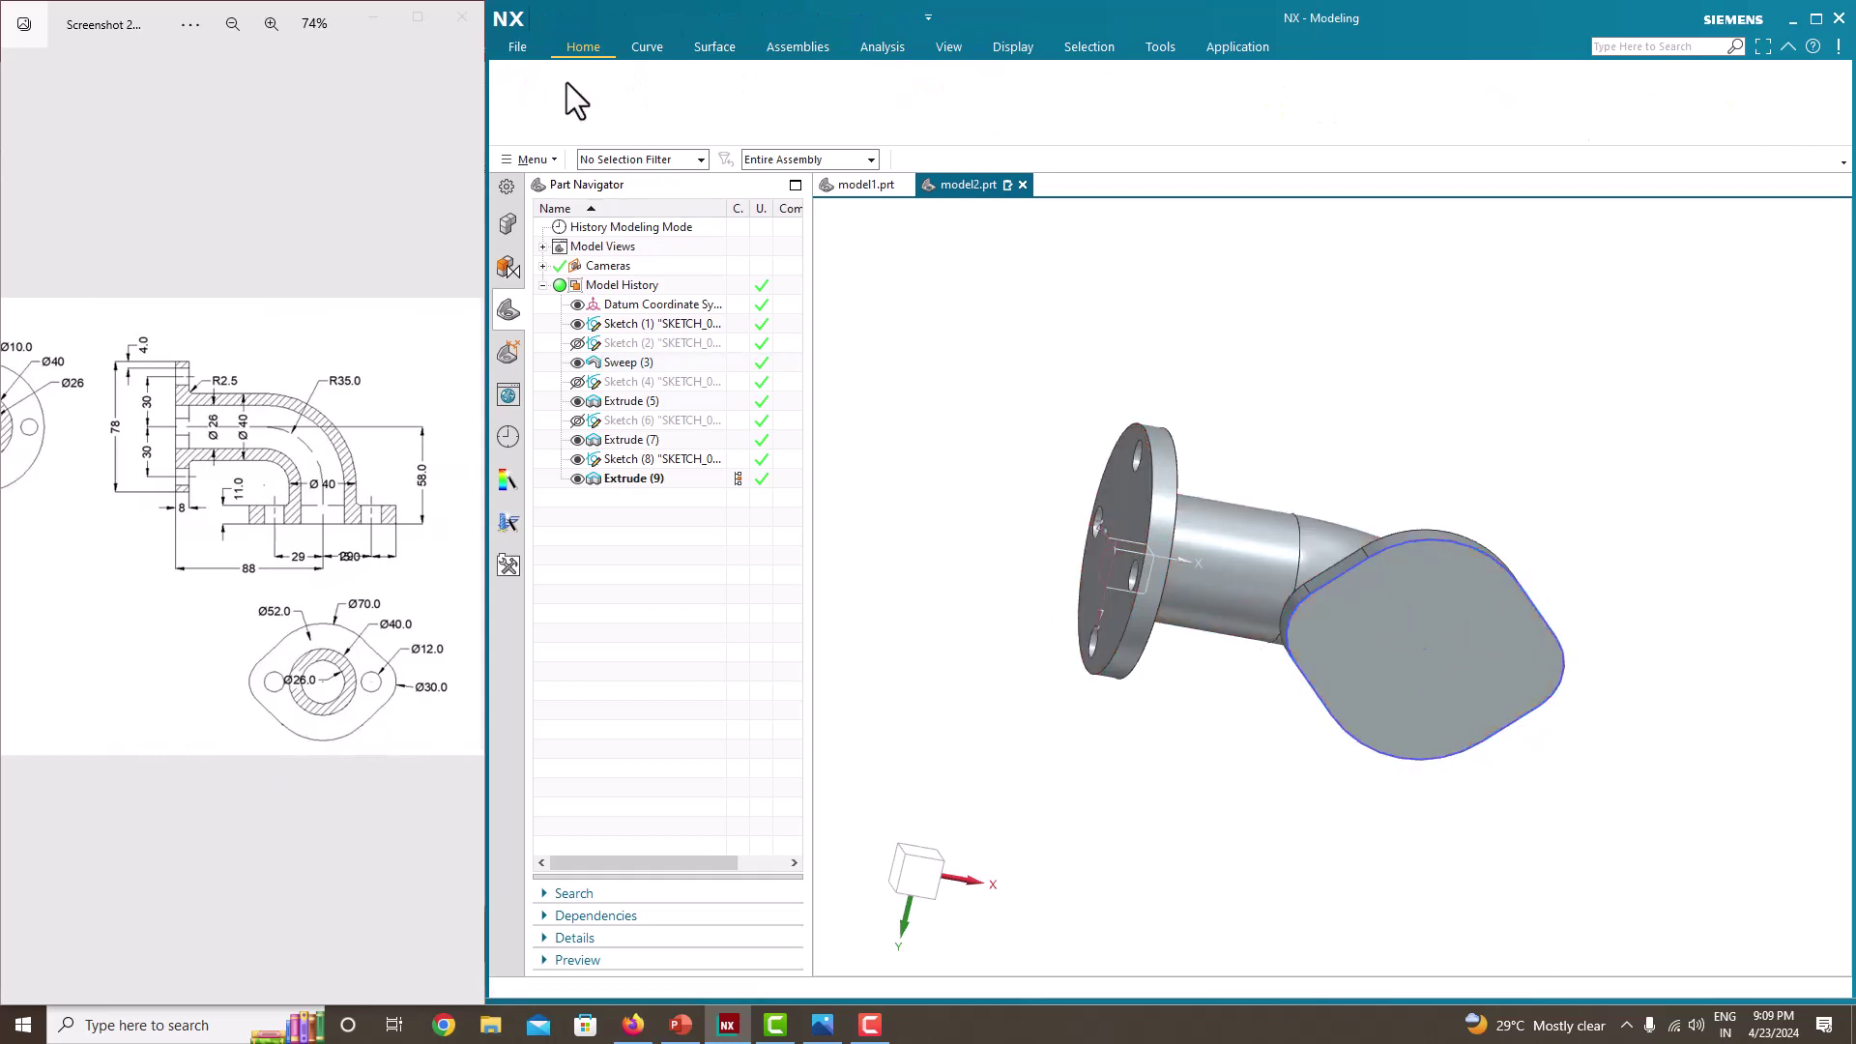
pyautogui.click(565, 87)
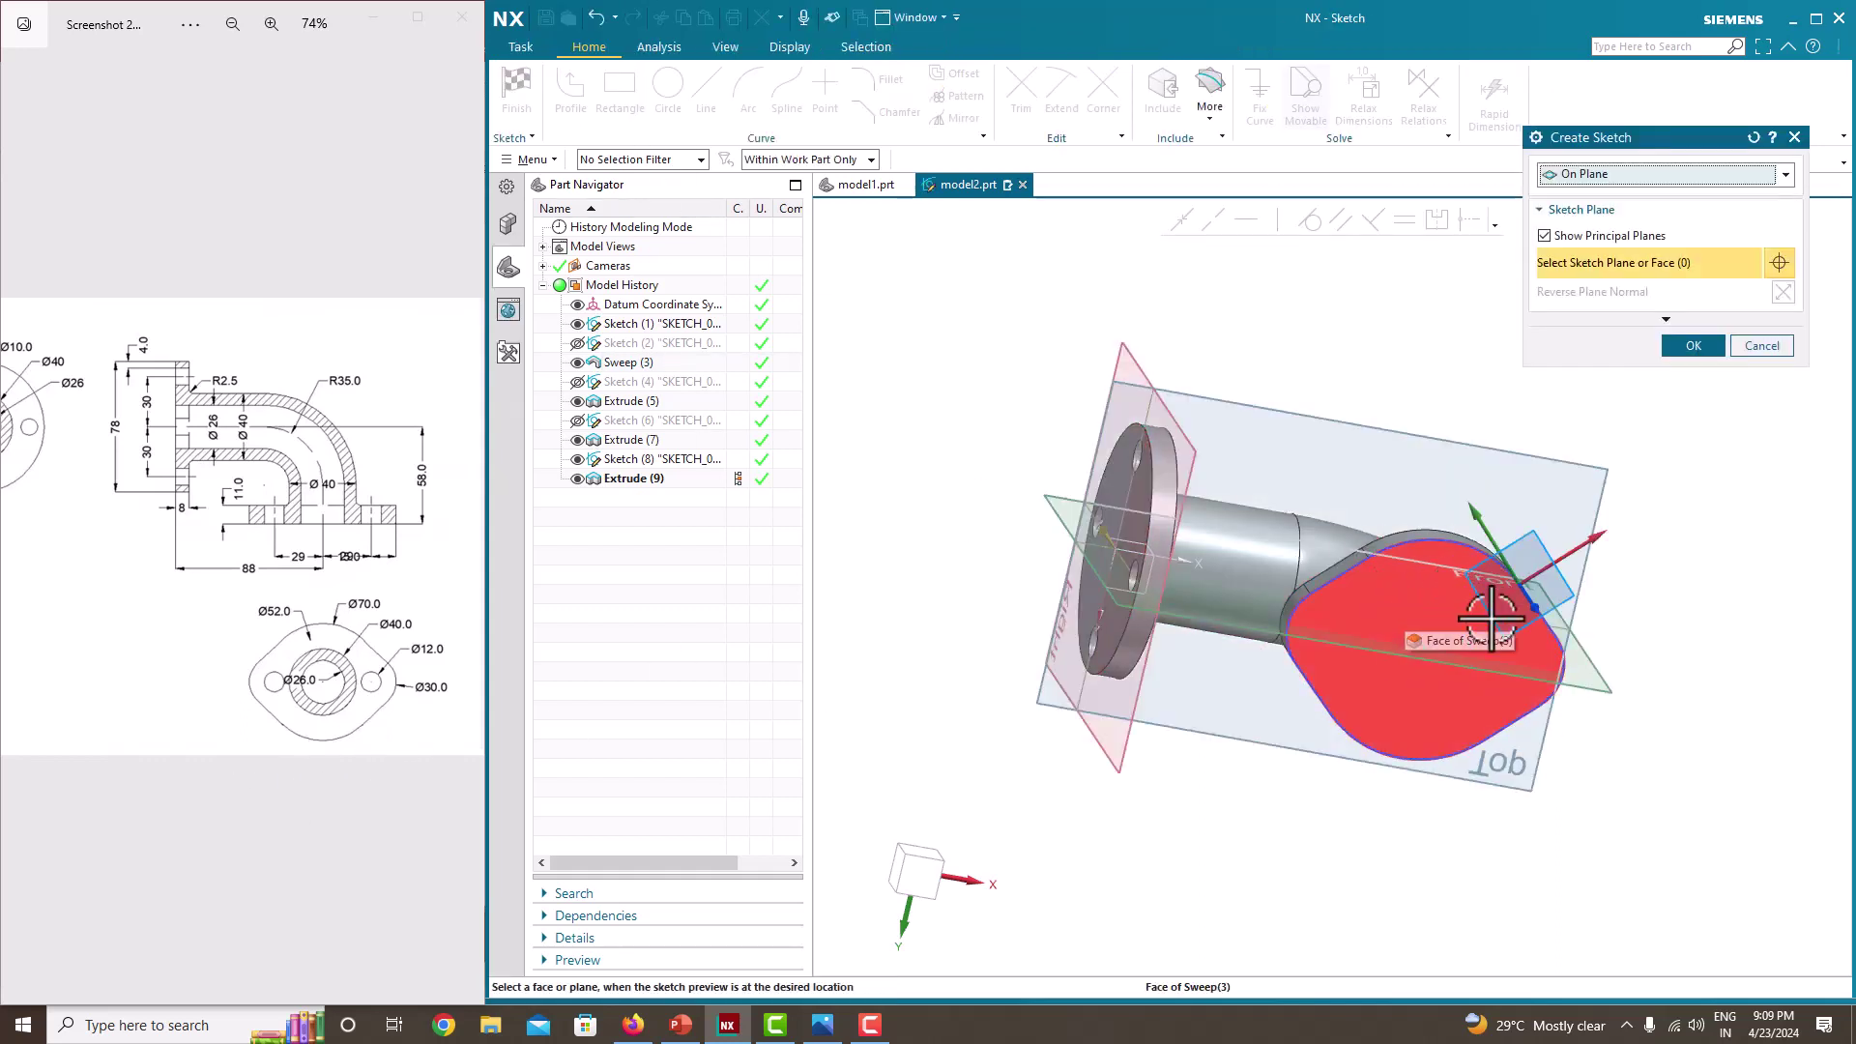
pyautogui.click(1417, 640)
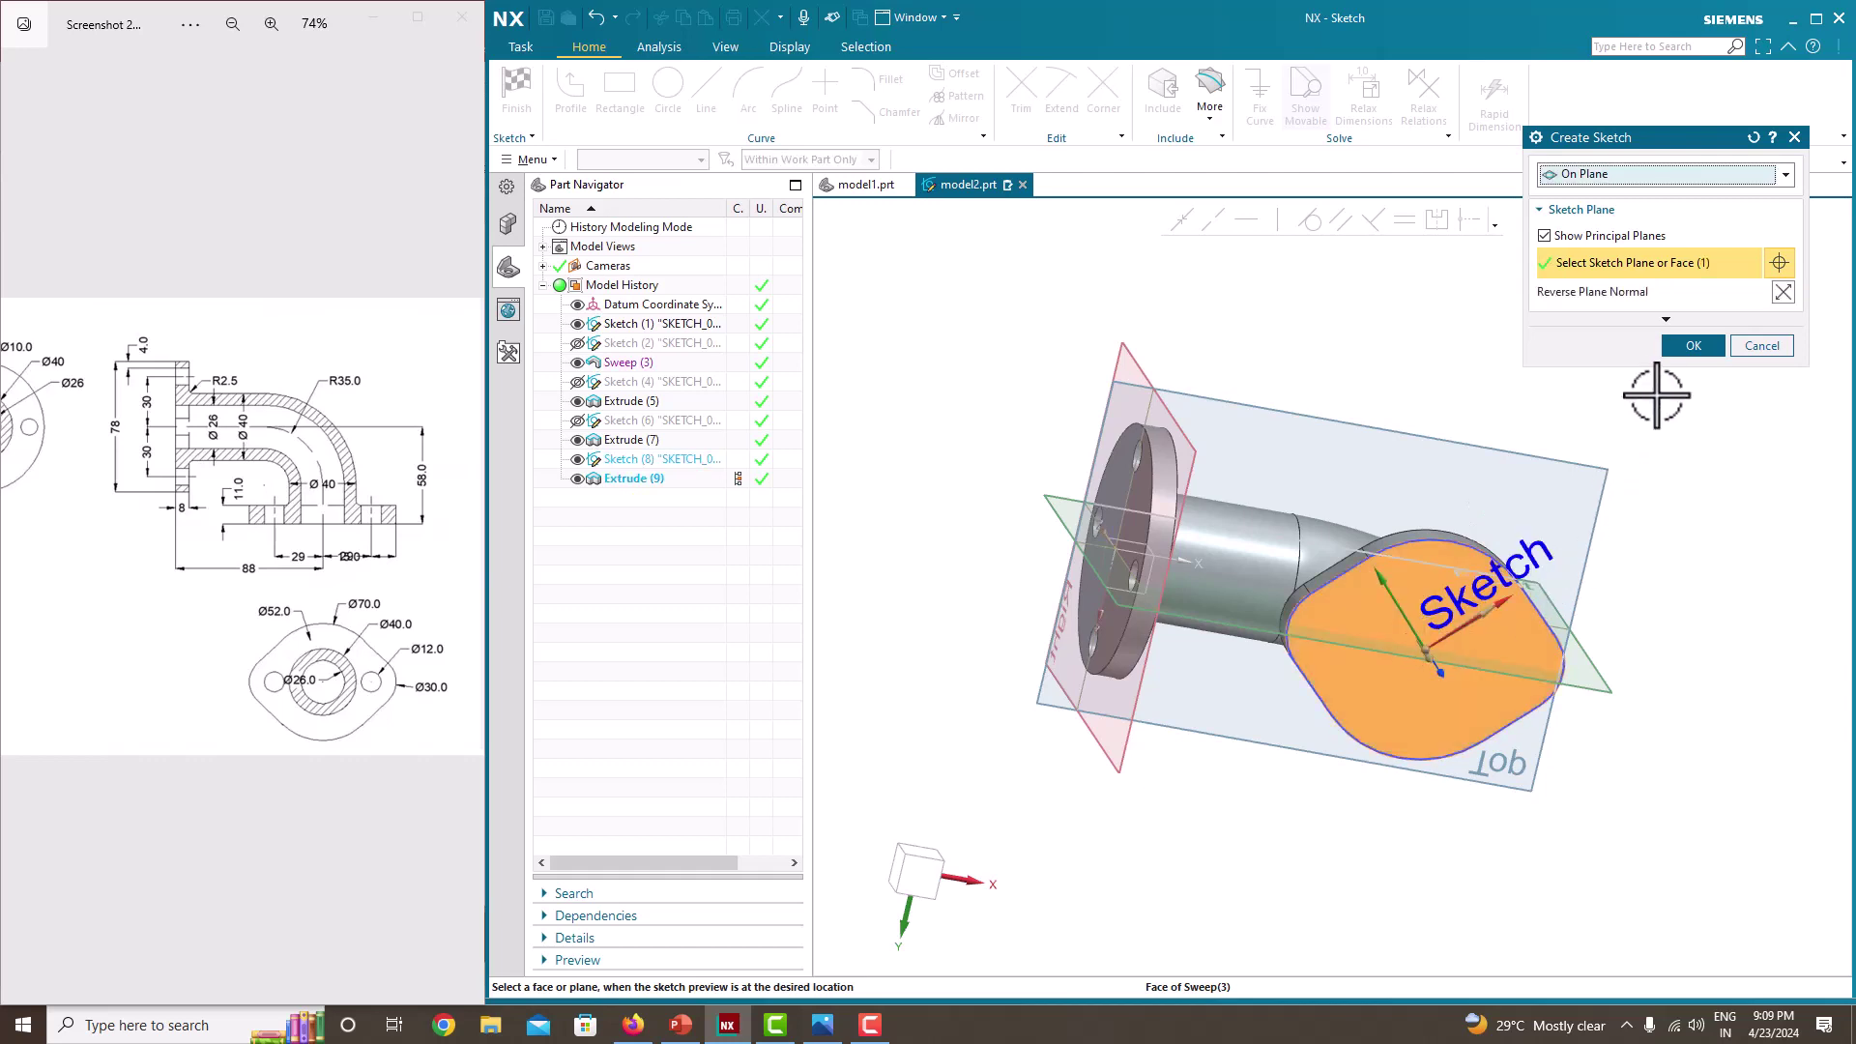
pyautogui.click(1690, 348)
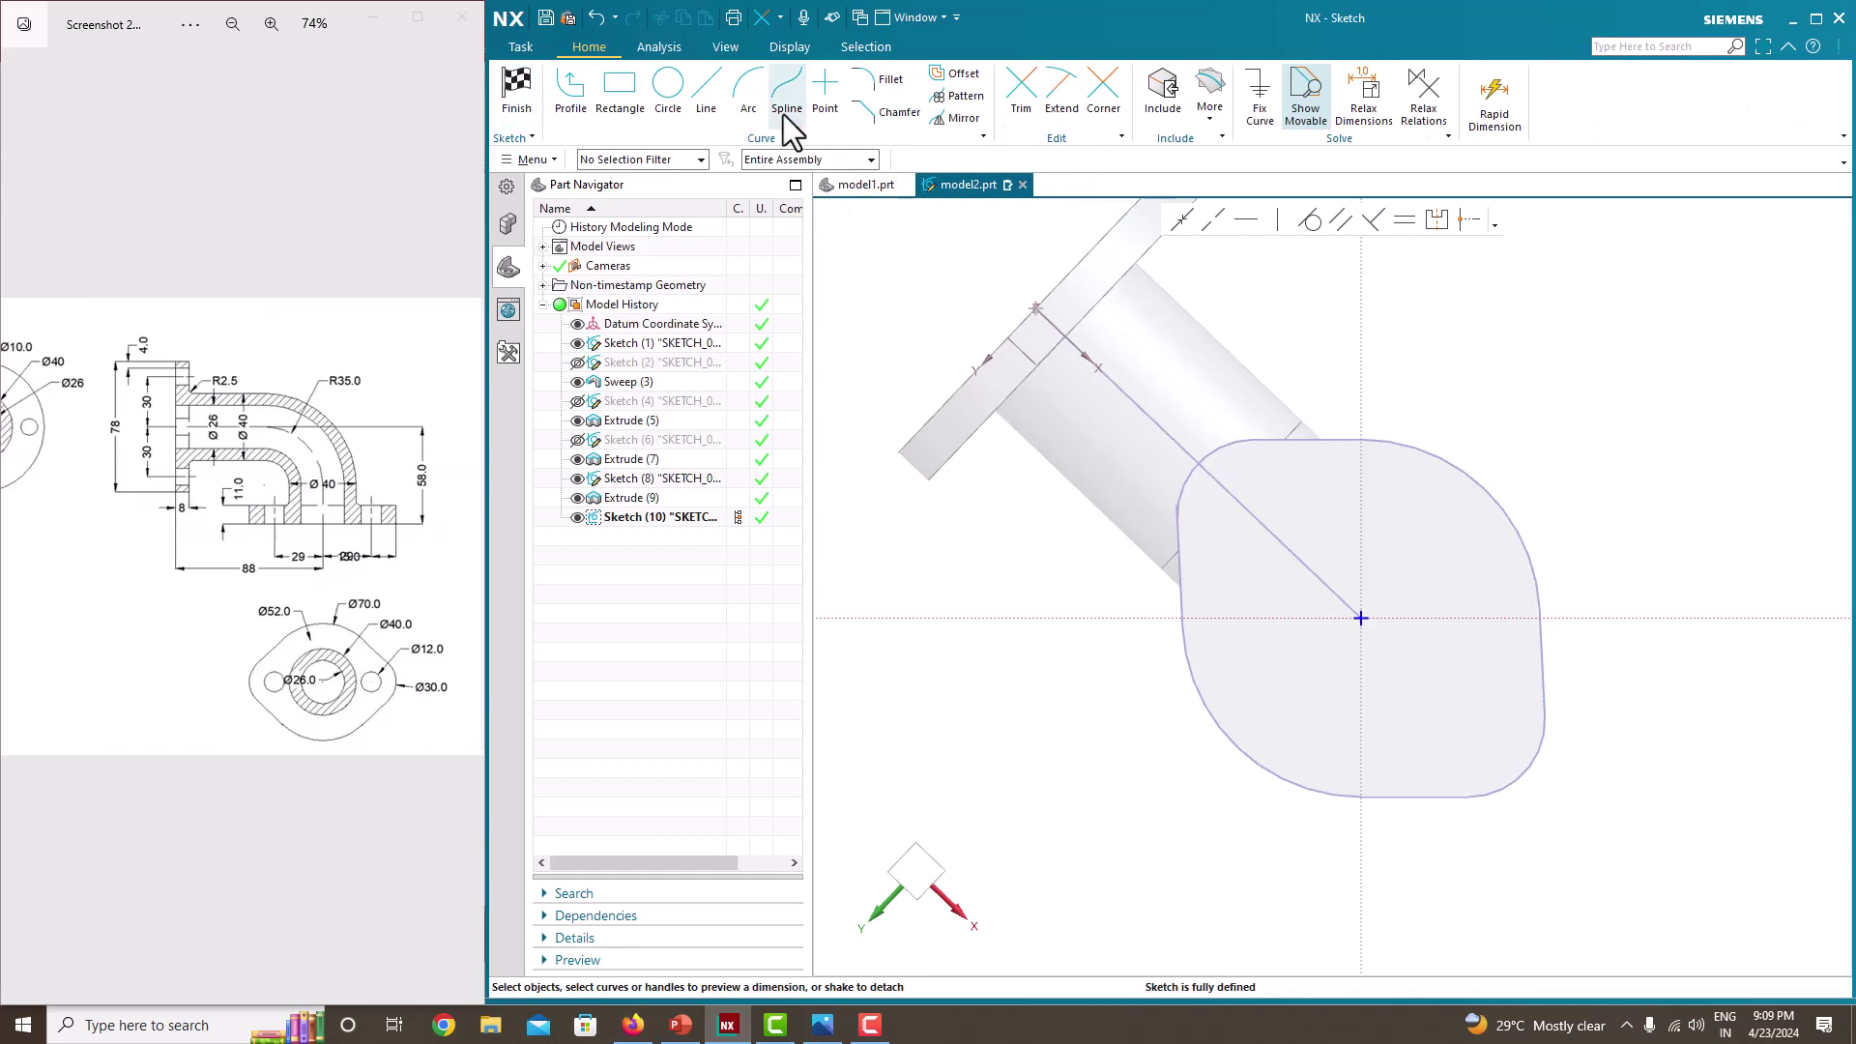
pyautogui.click(517, 92)
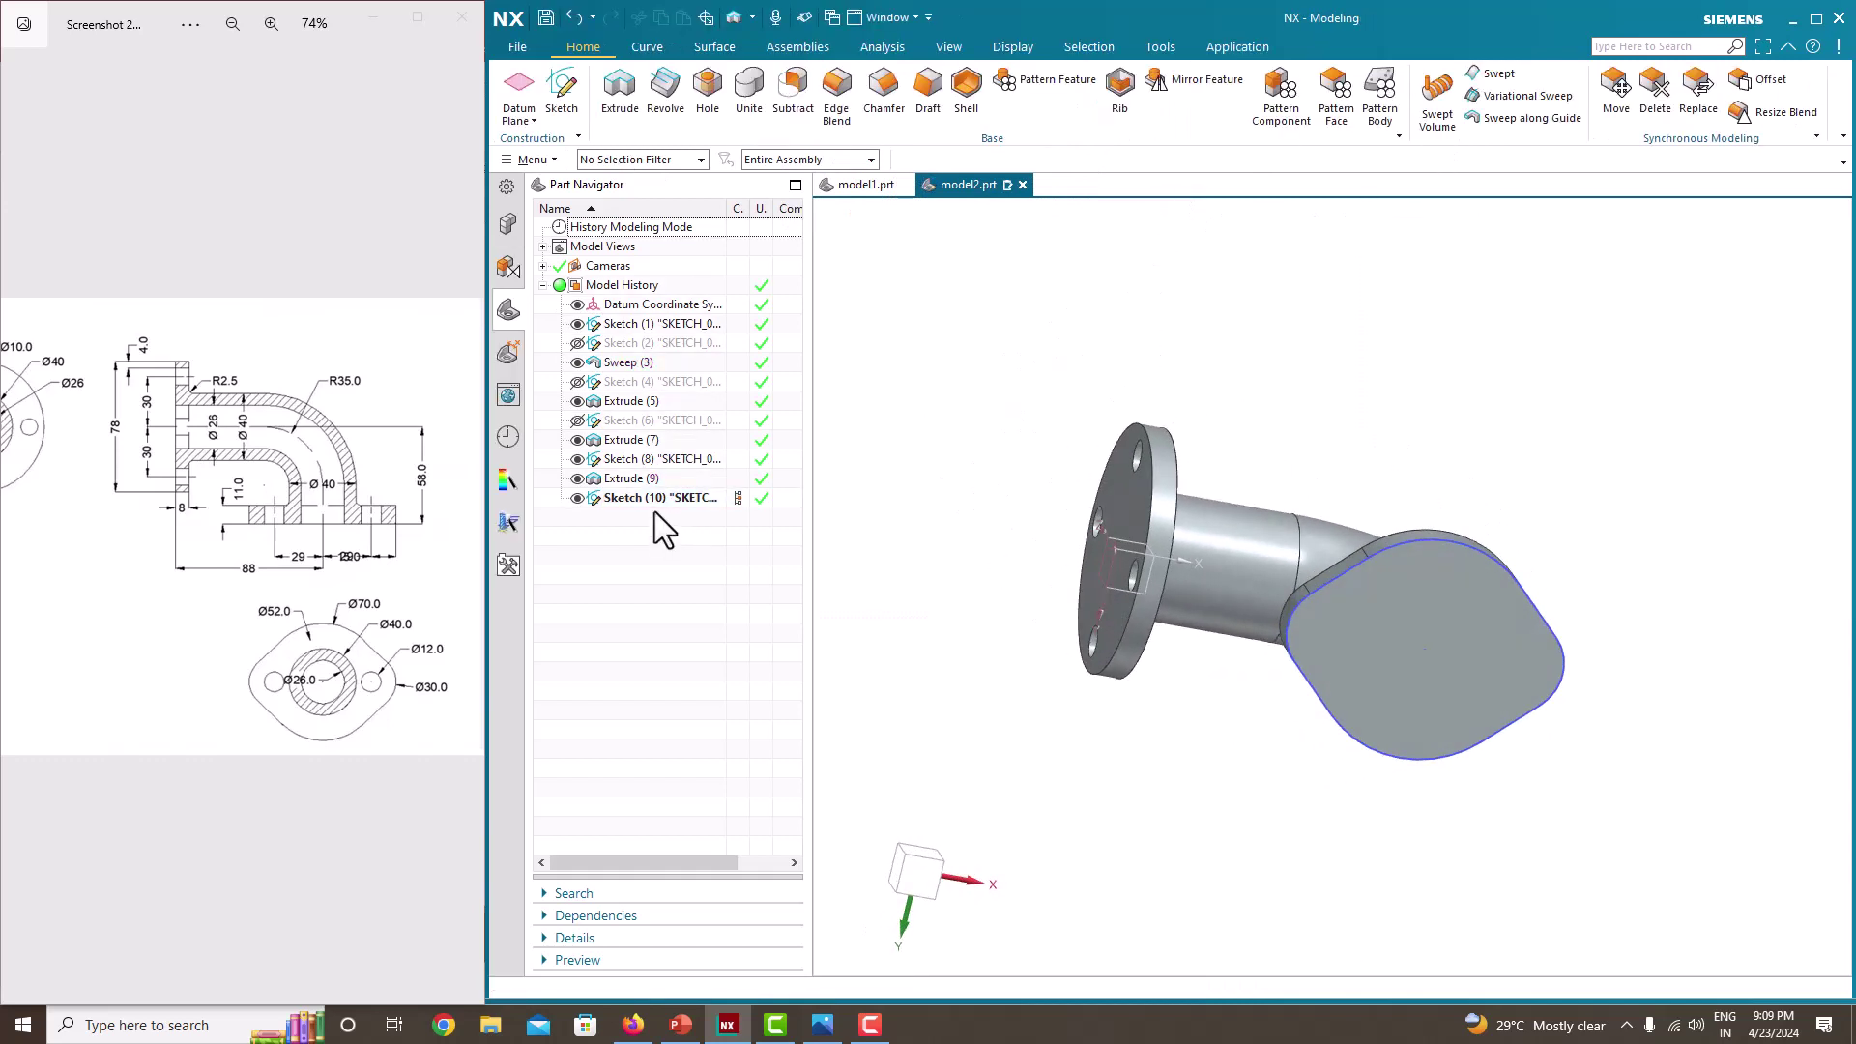
pyautogui.rightClick(653, 502)
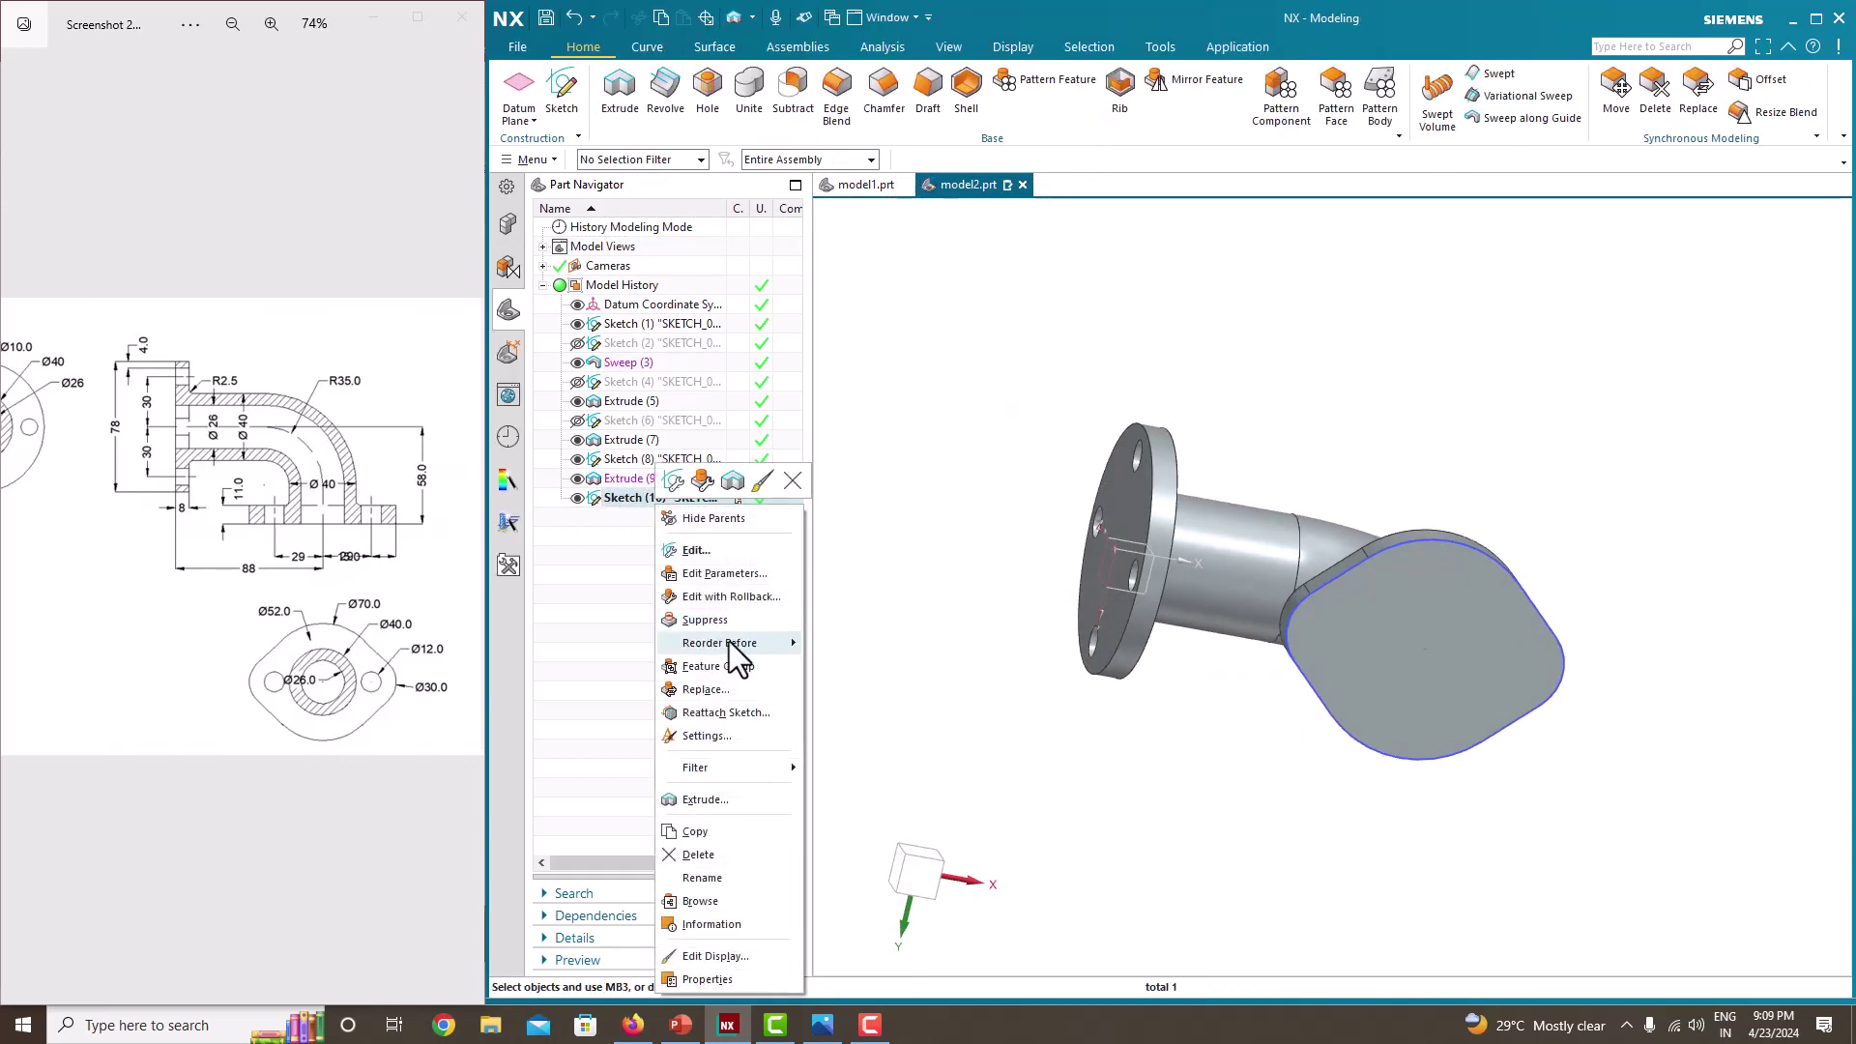
pyautogui.click(701, 855)
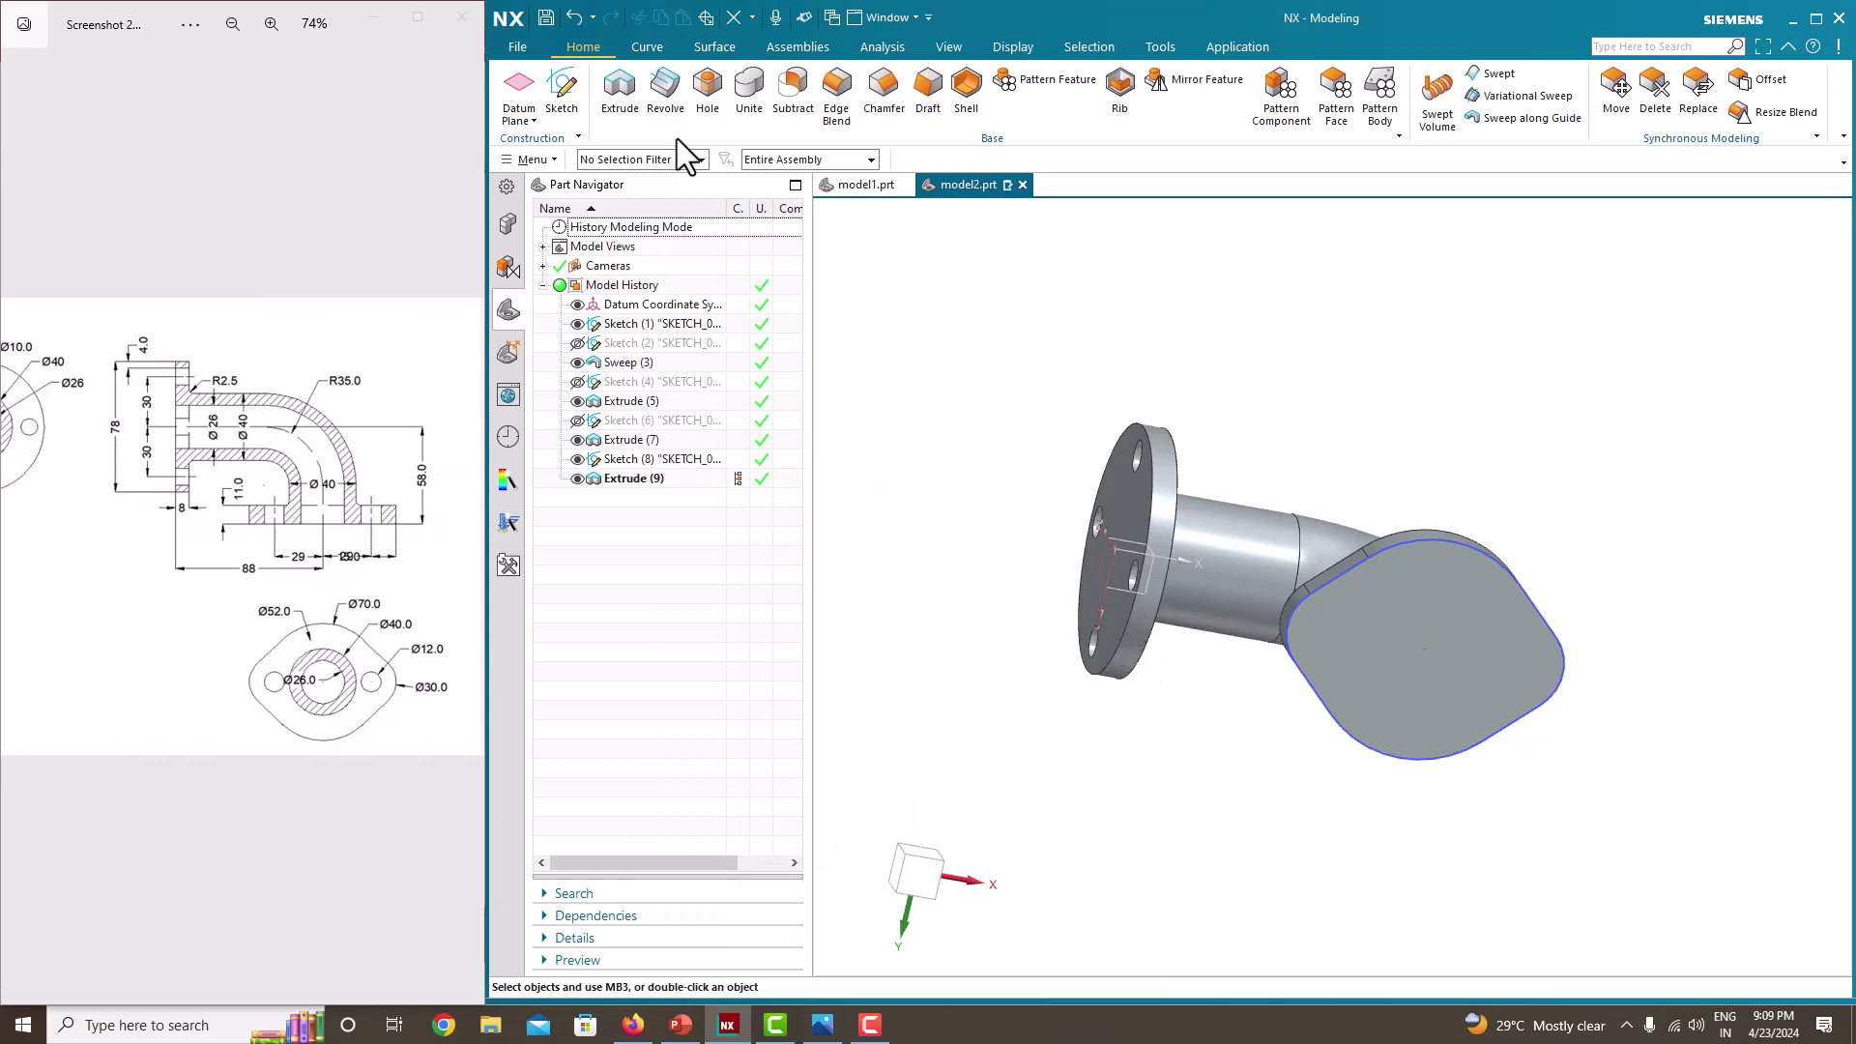
# - Cut a simple 12 mm hole, Until Next, through the oval flange at the centre of one rounded end arc
pyautogui.scroll(3, 1276, 590)
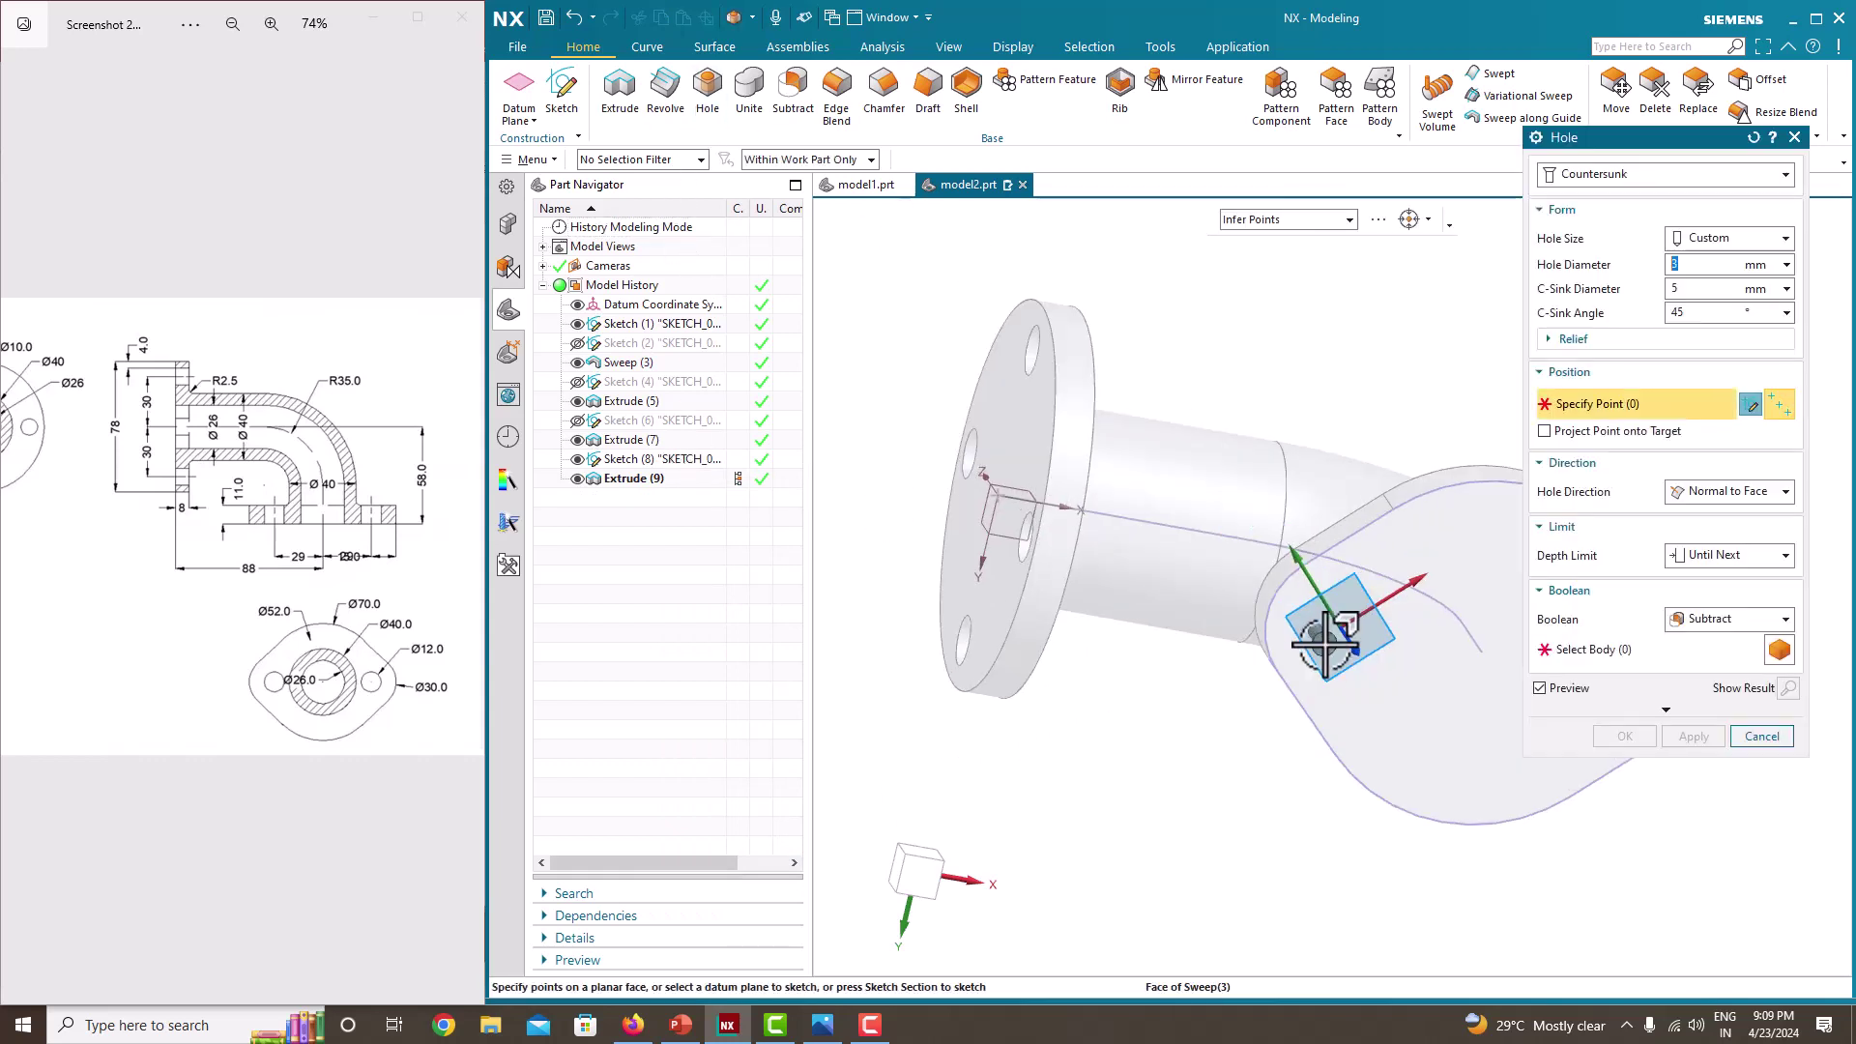
pyautogui.click(1276, 590)
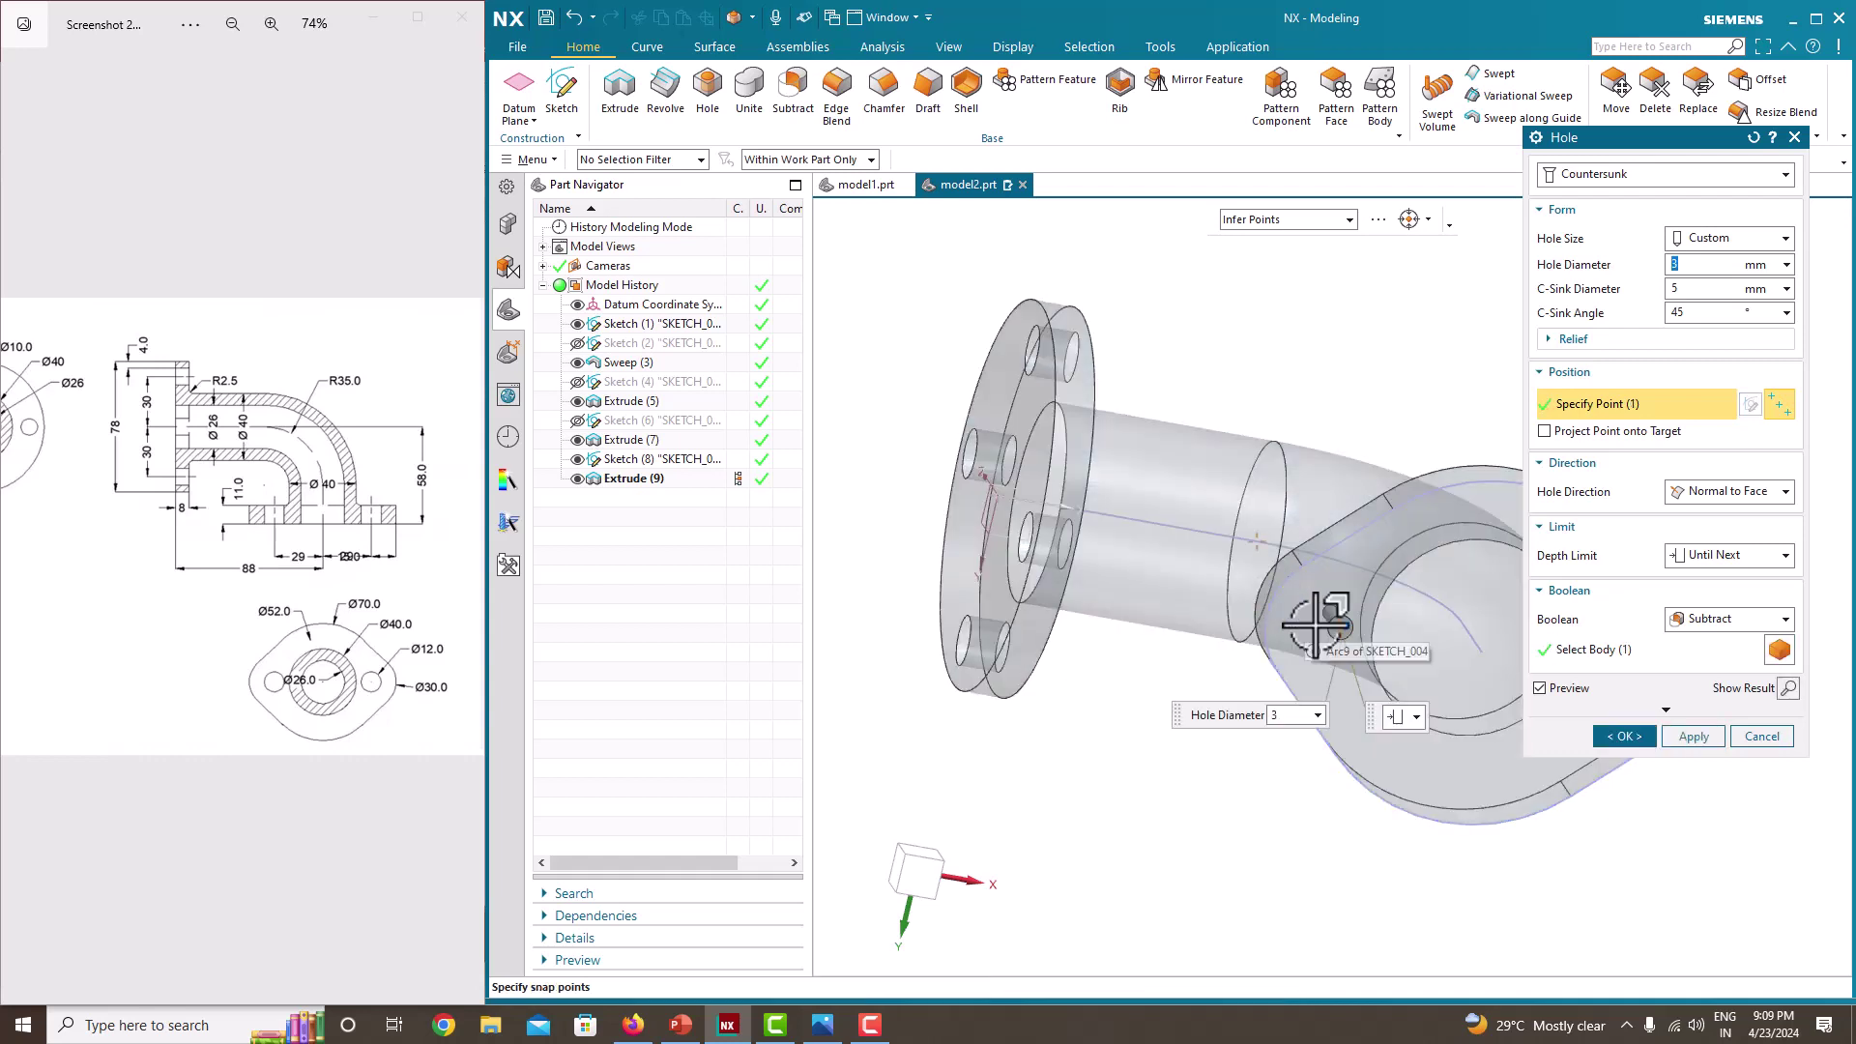
pyautogui.click(1663, 174)
pyautogui.click(1601, 198)
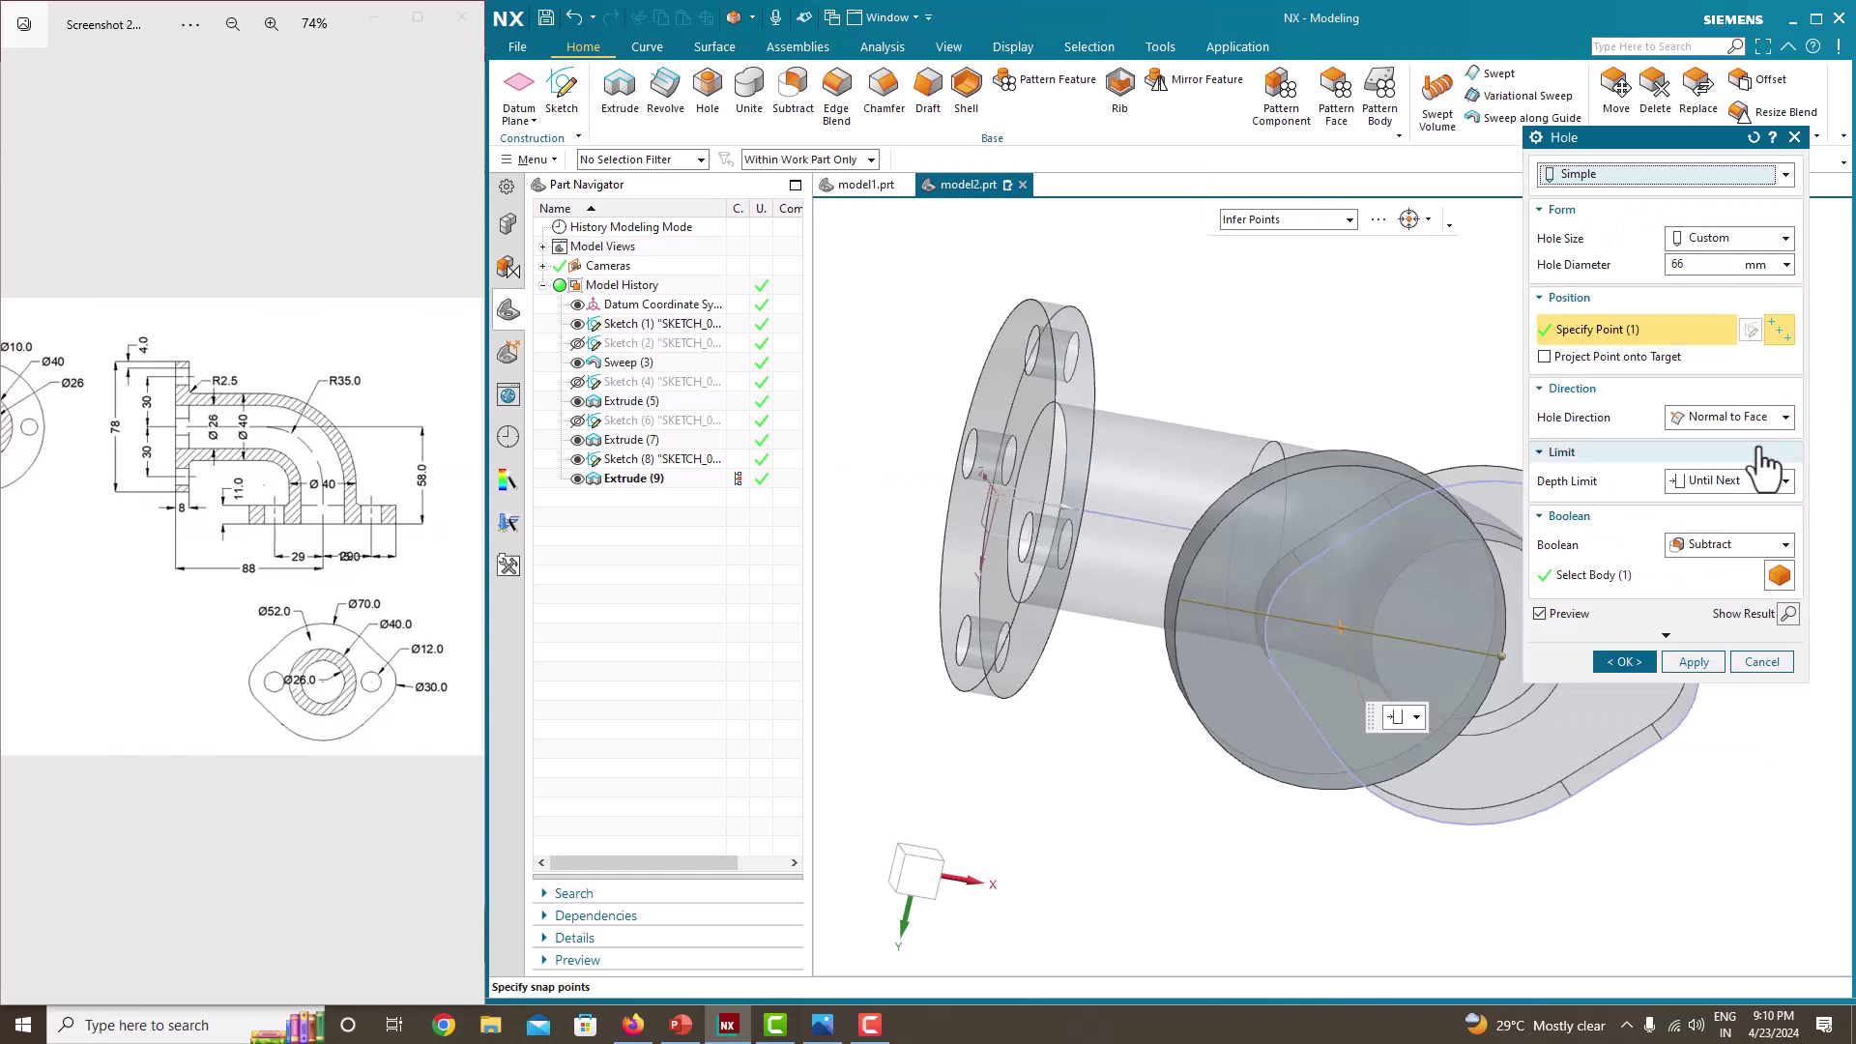
pyautogui.click(1719, 264)
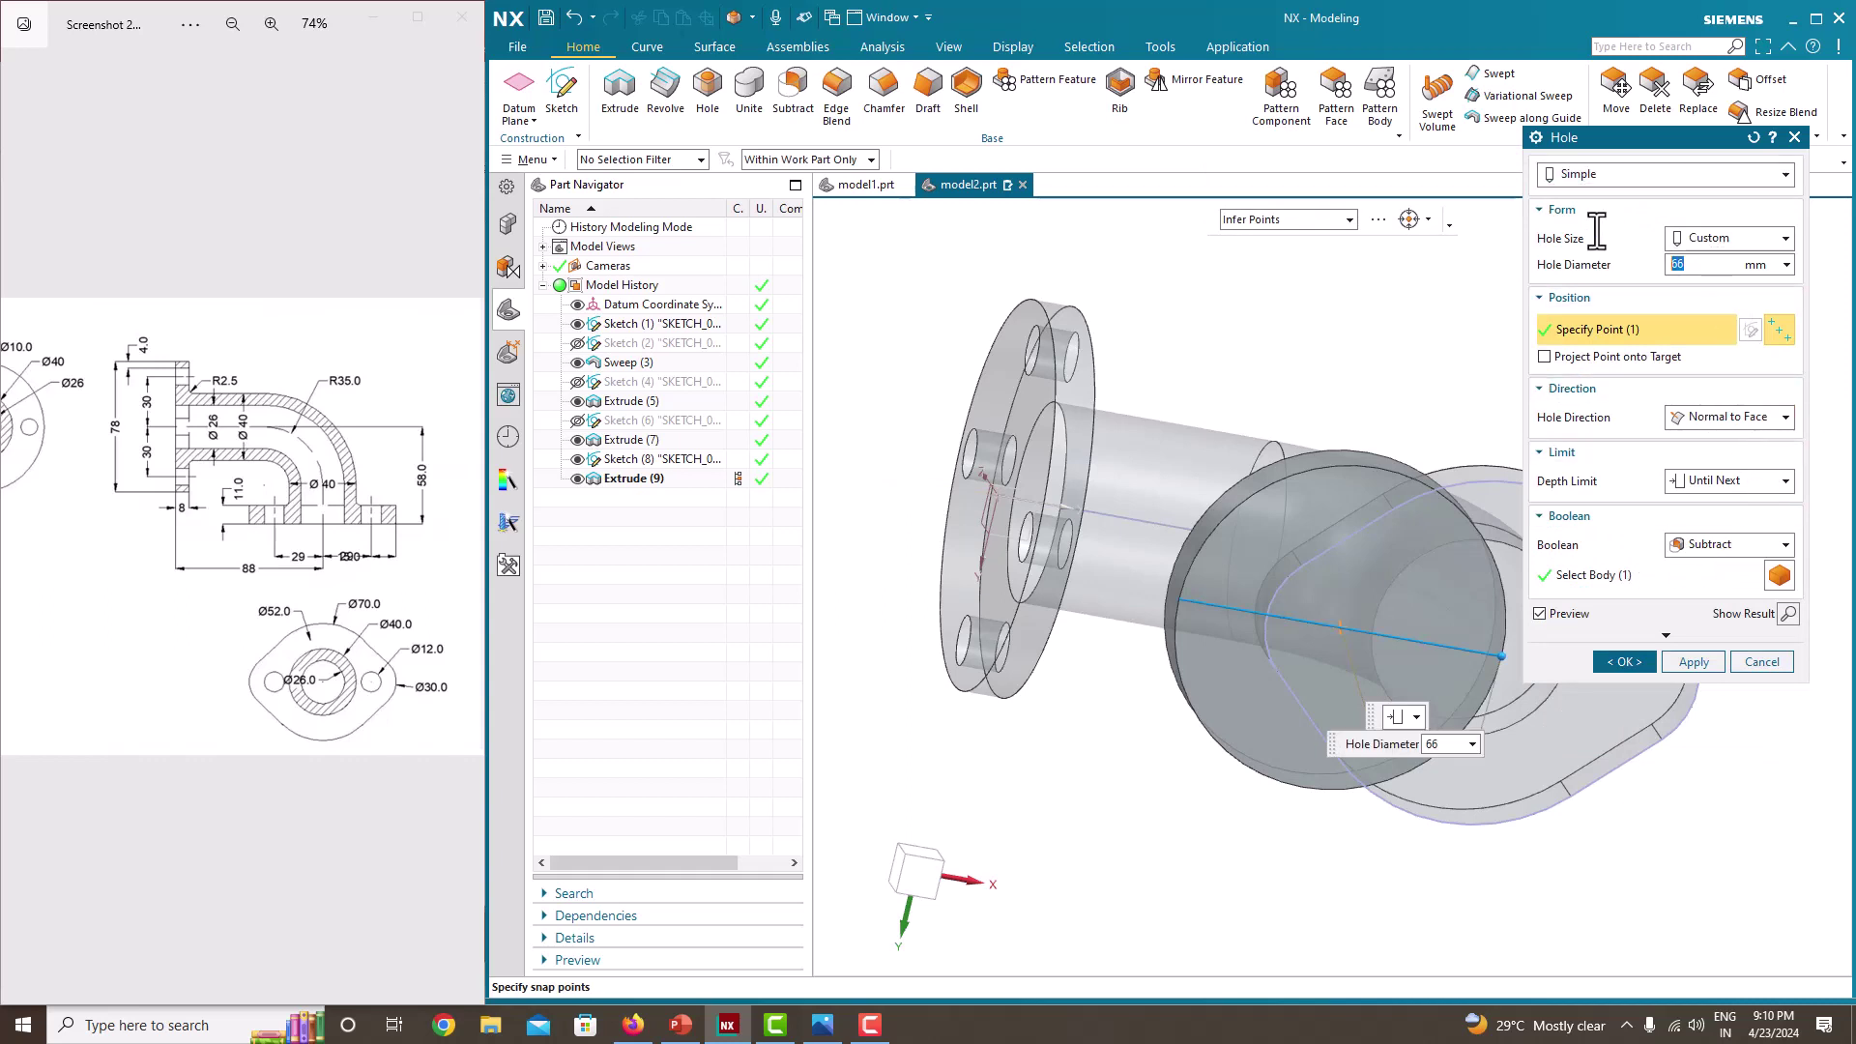
pyautogui.write('12')
pyautogui.press('Return')
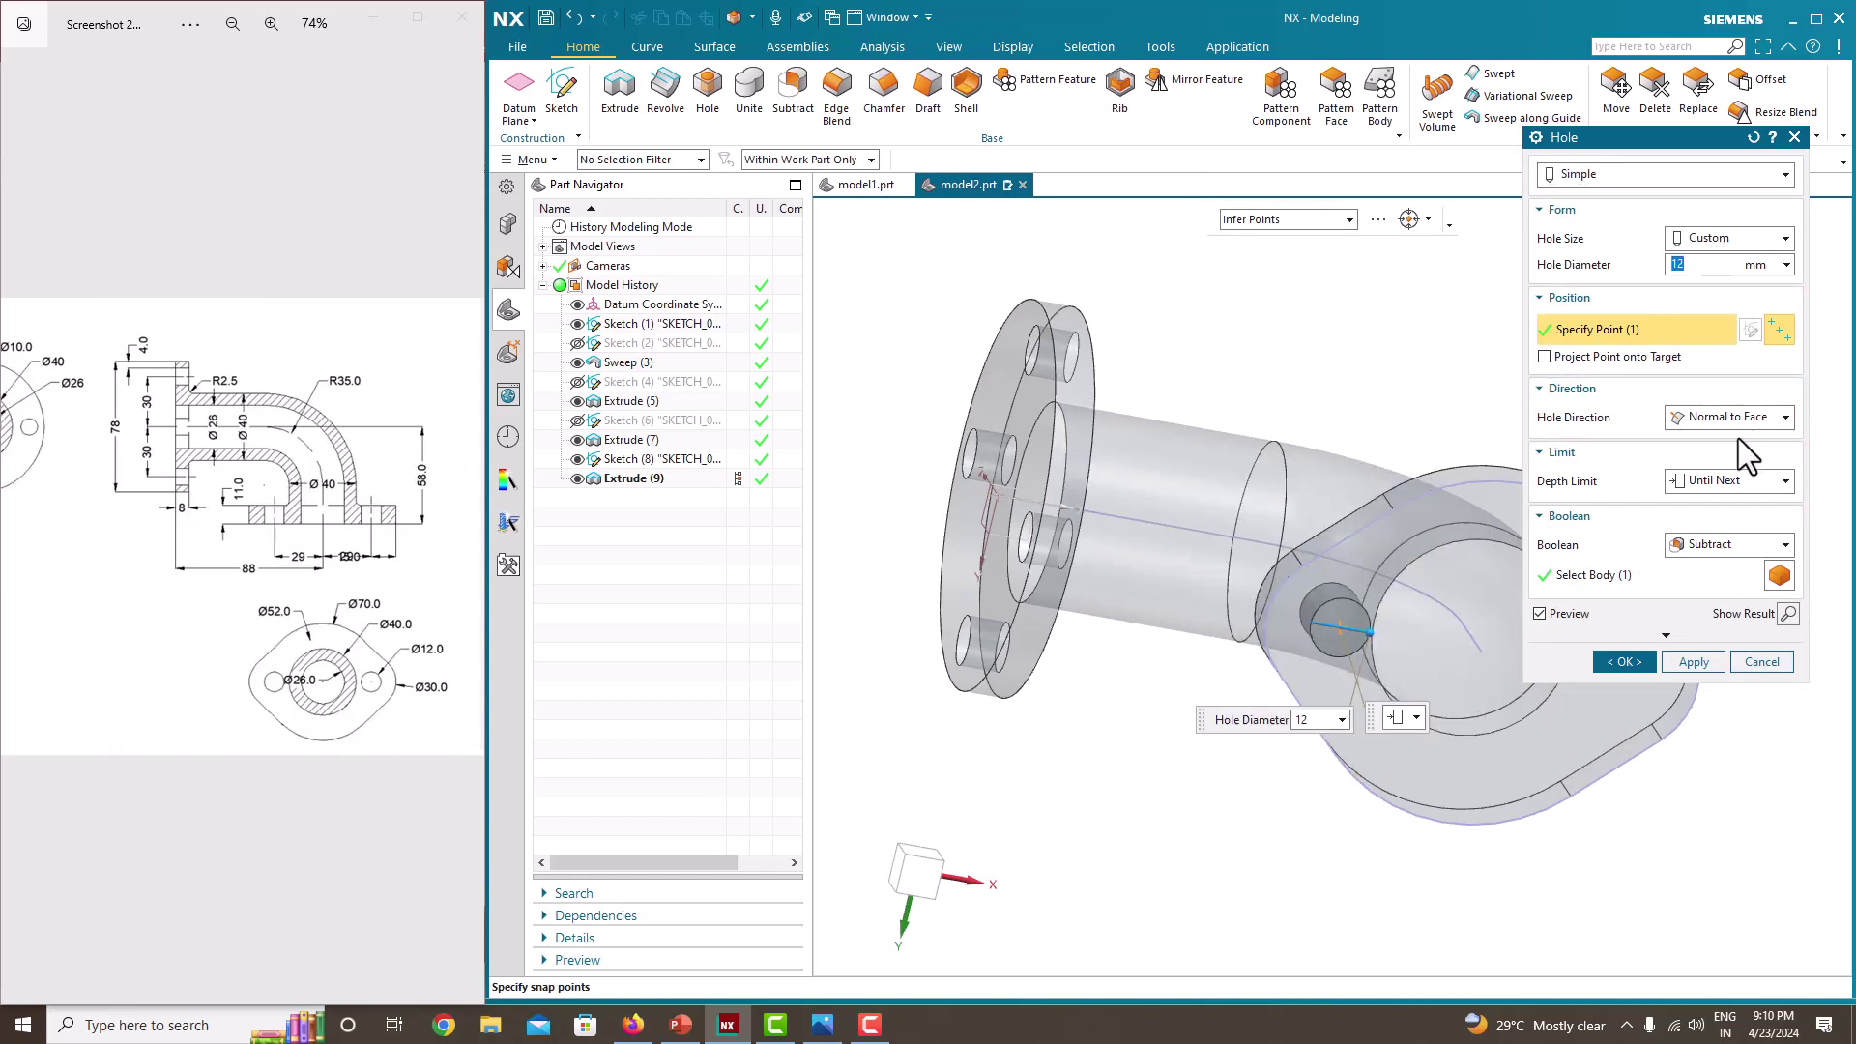
pyautogui.click(1730, 478)
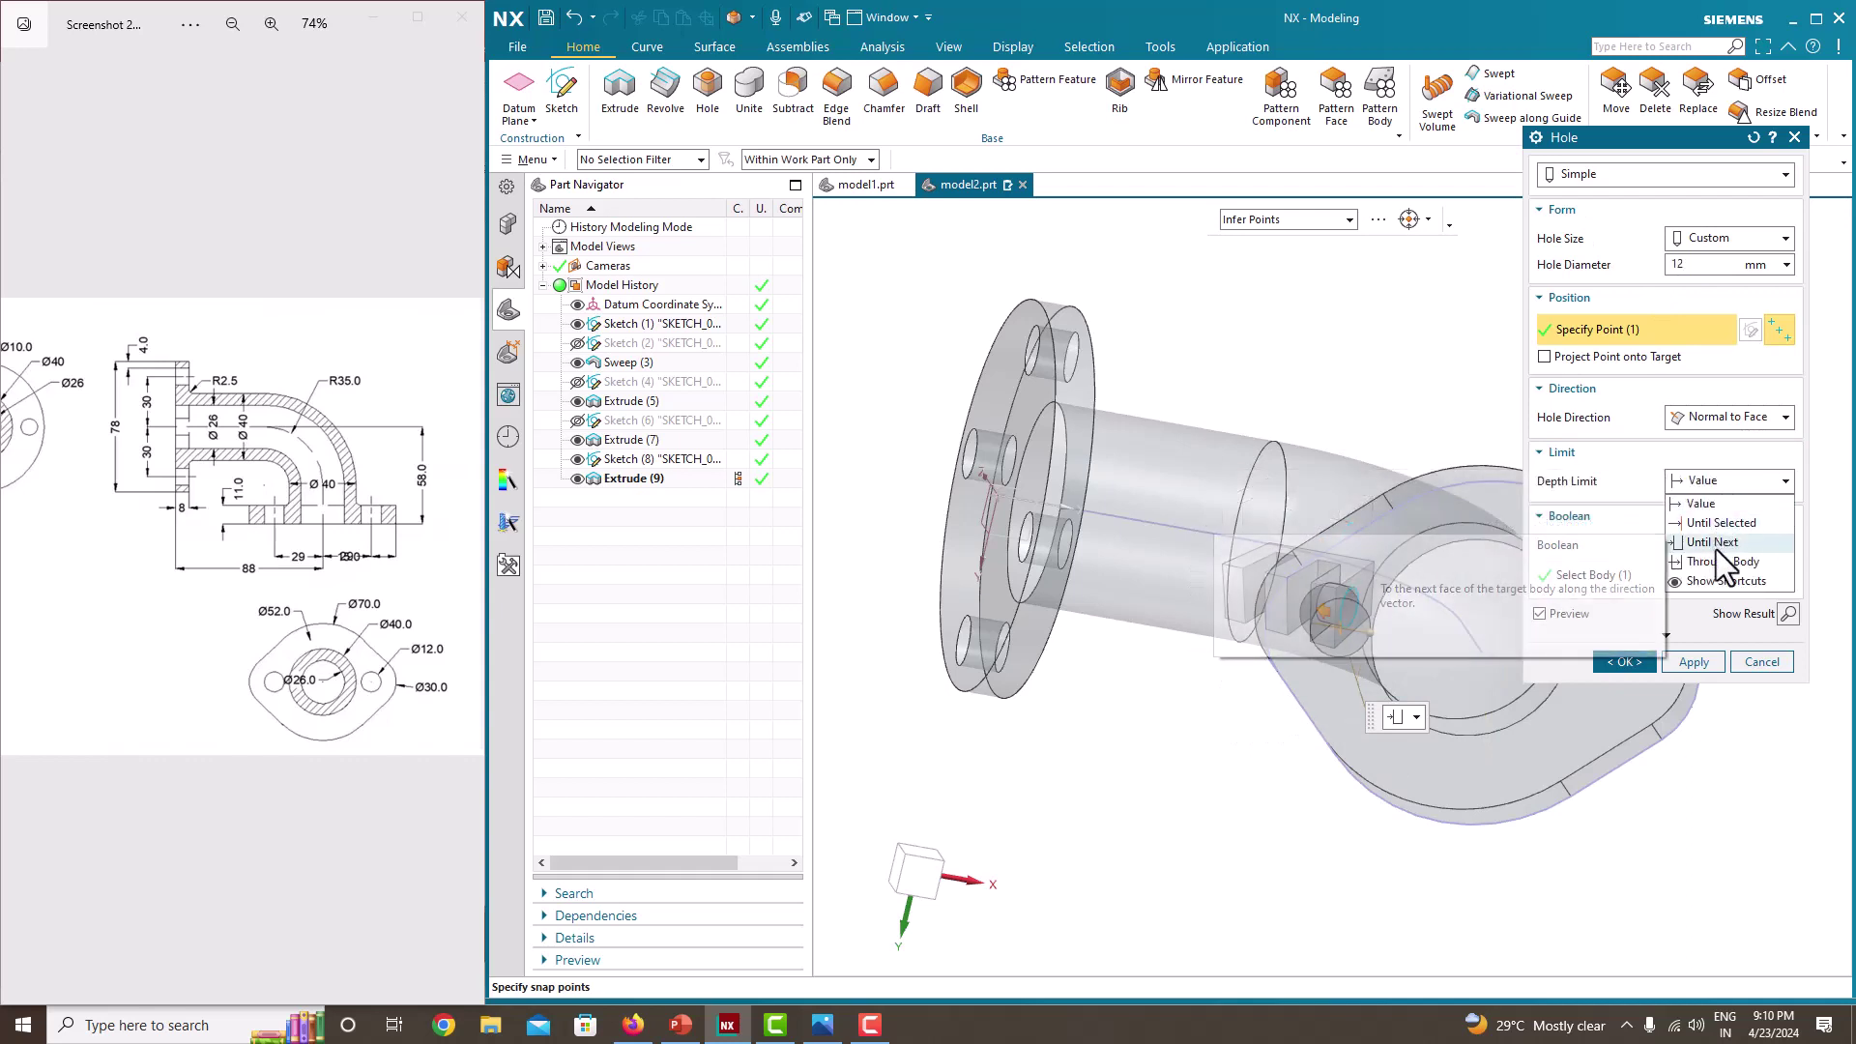
pyautogui.click(1716, 544)
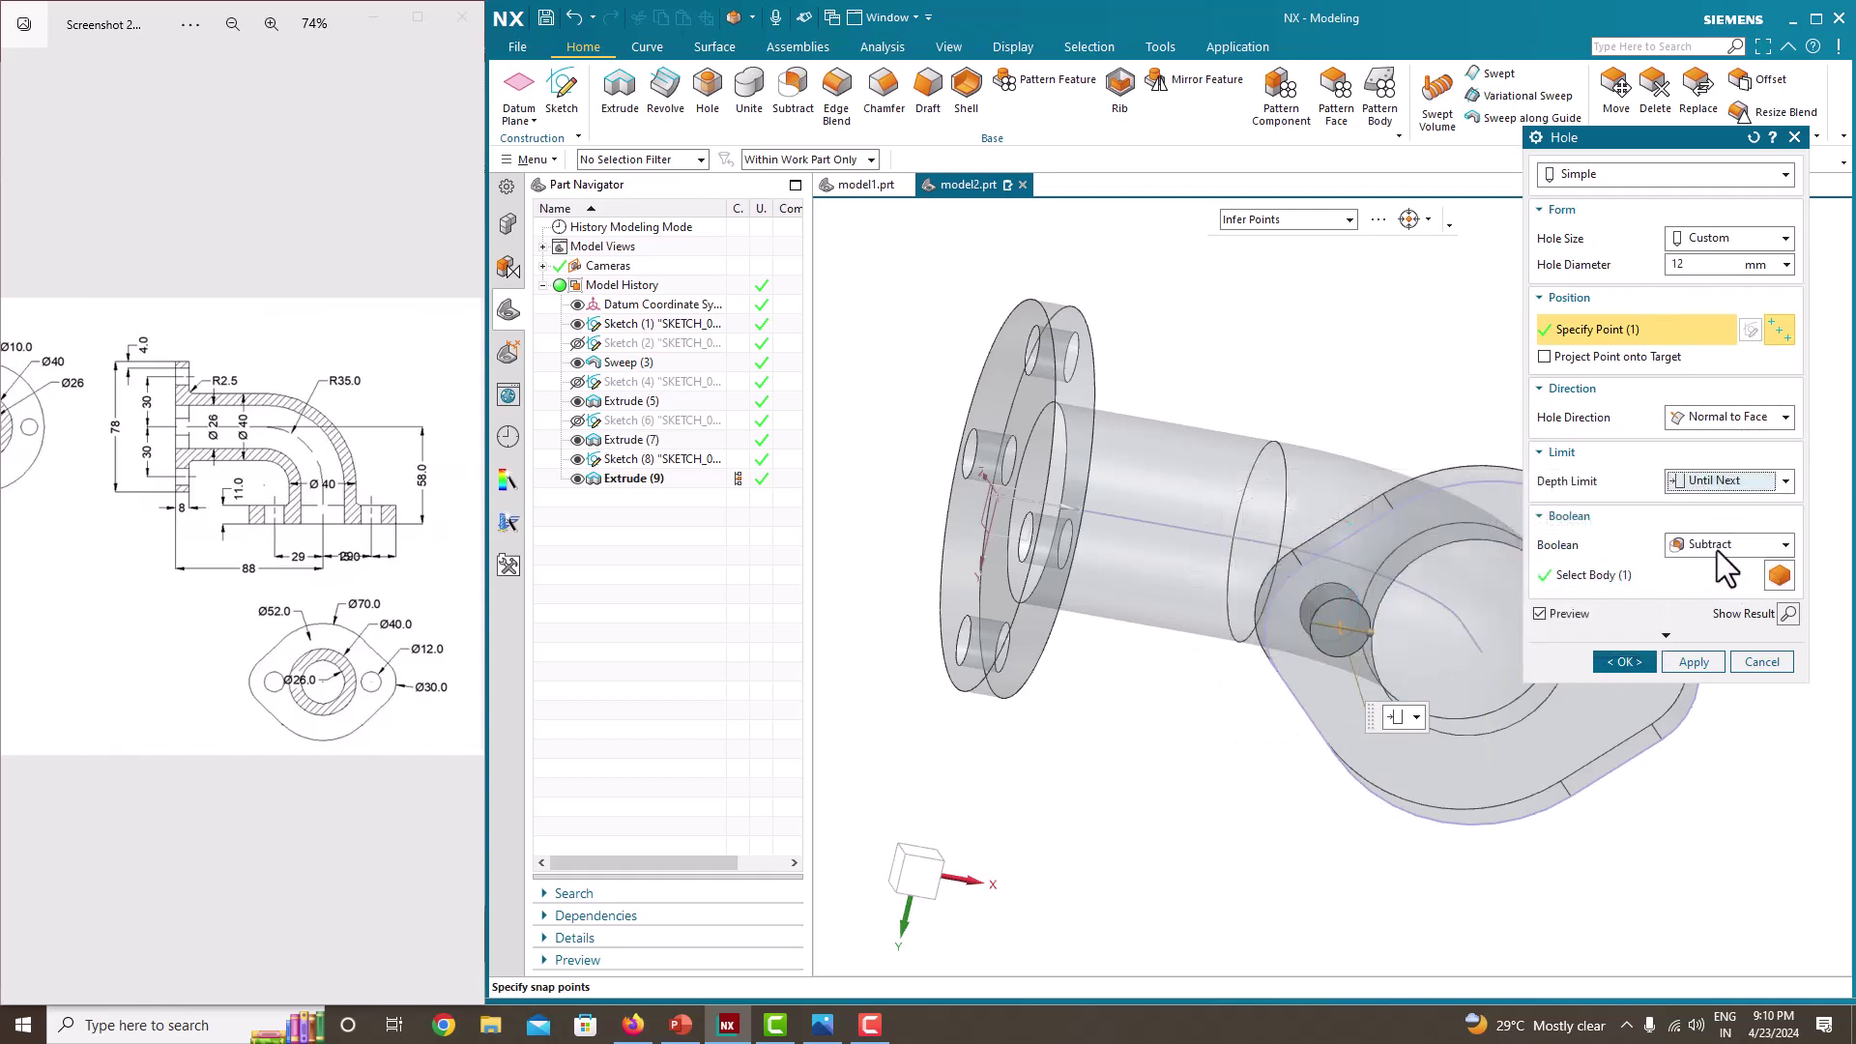
pyautogui.click(1684, 664)
# - Add a matching 12 mm hole at the centre of the oval flange's opposite end arc
pyautogui.moveTo(1636, 140); pyautogui.dragTo(965, 140)
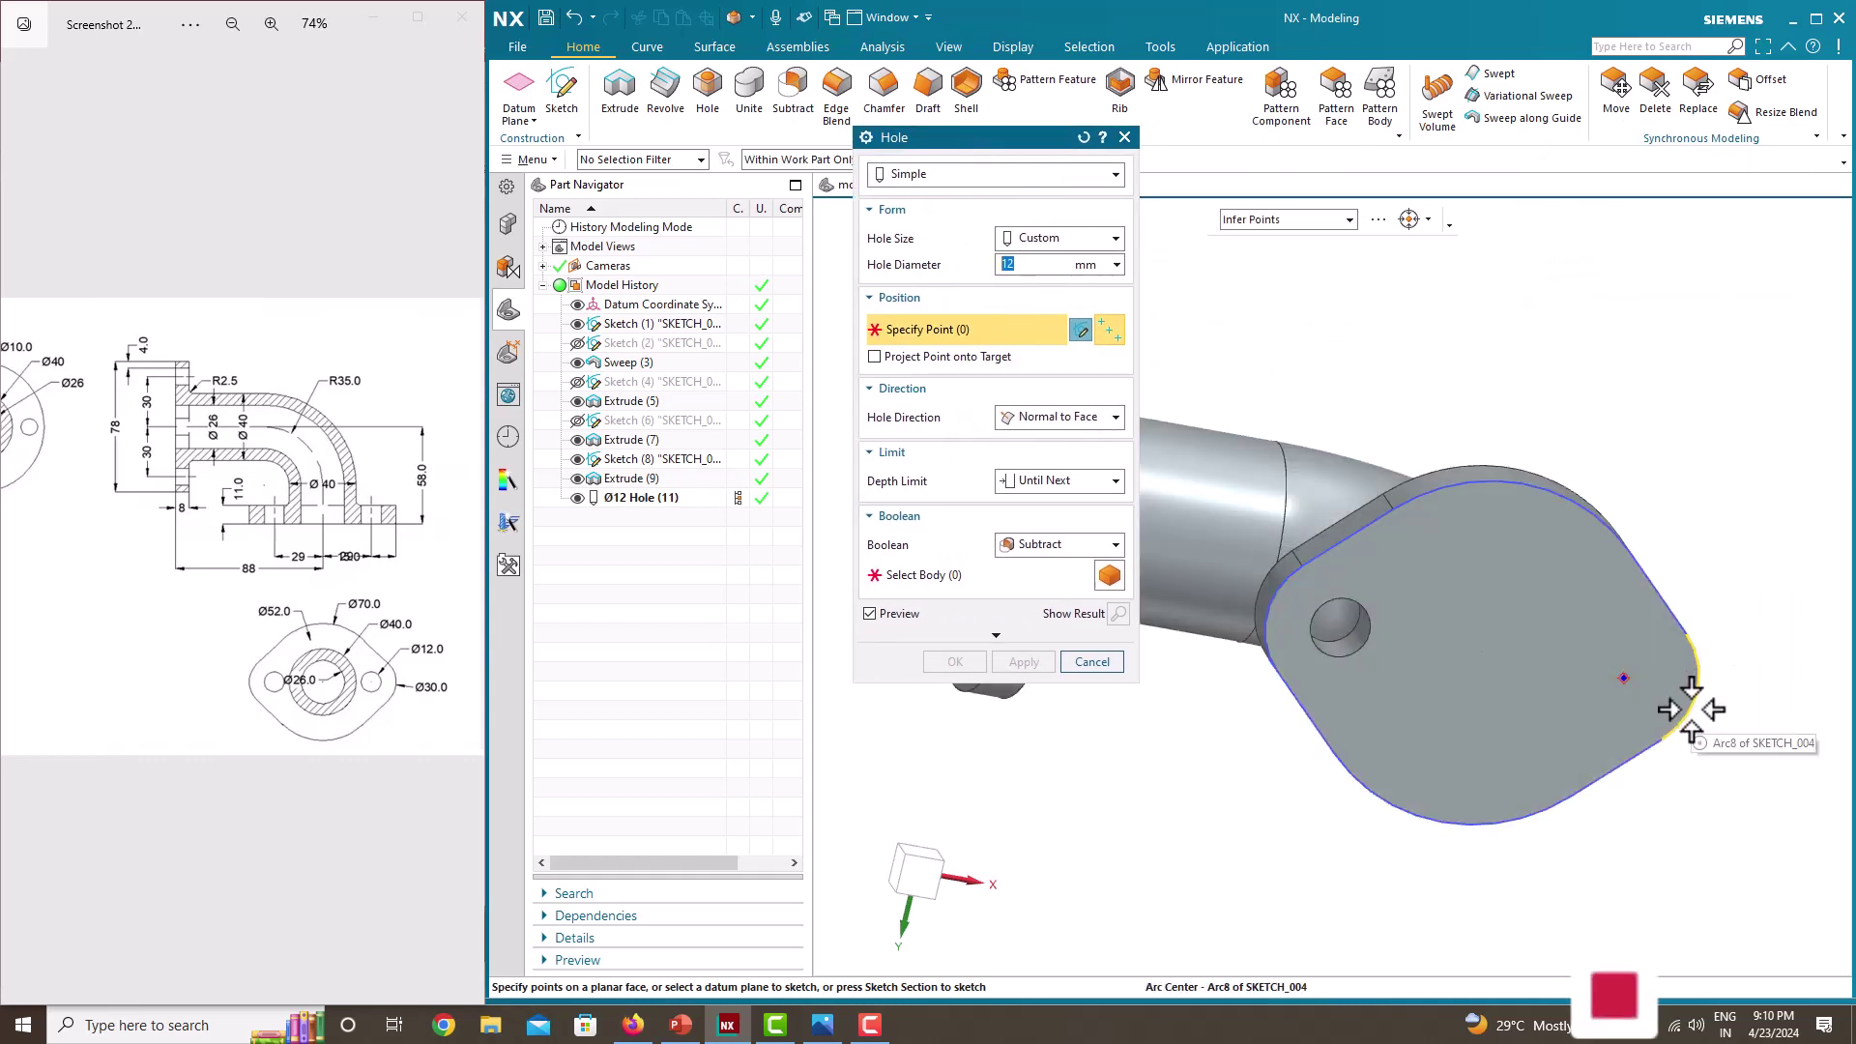
pyautogui.moveTo(1673, 725); pyautogui.dragTo(1440, 747, button='middle')
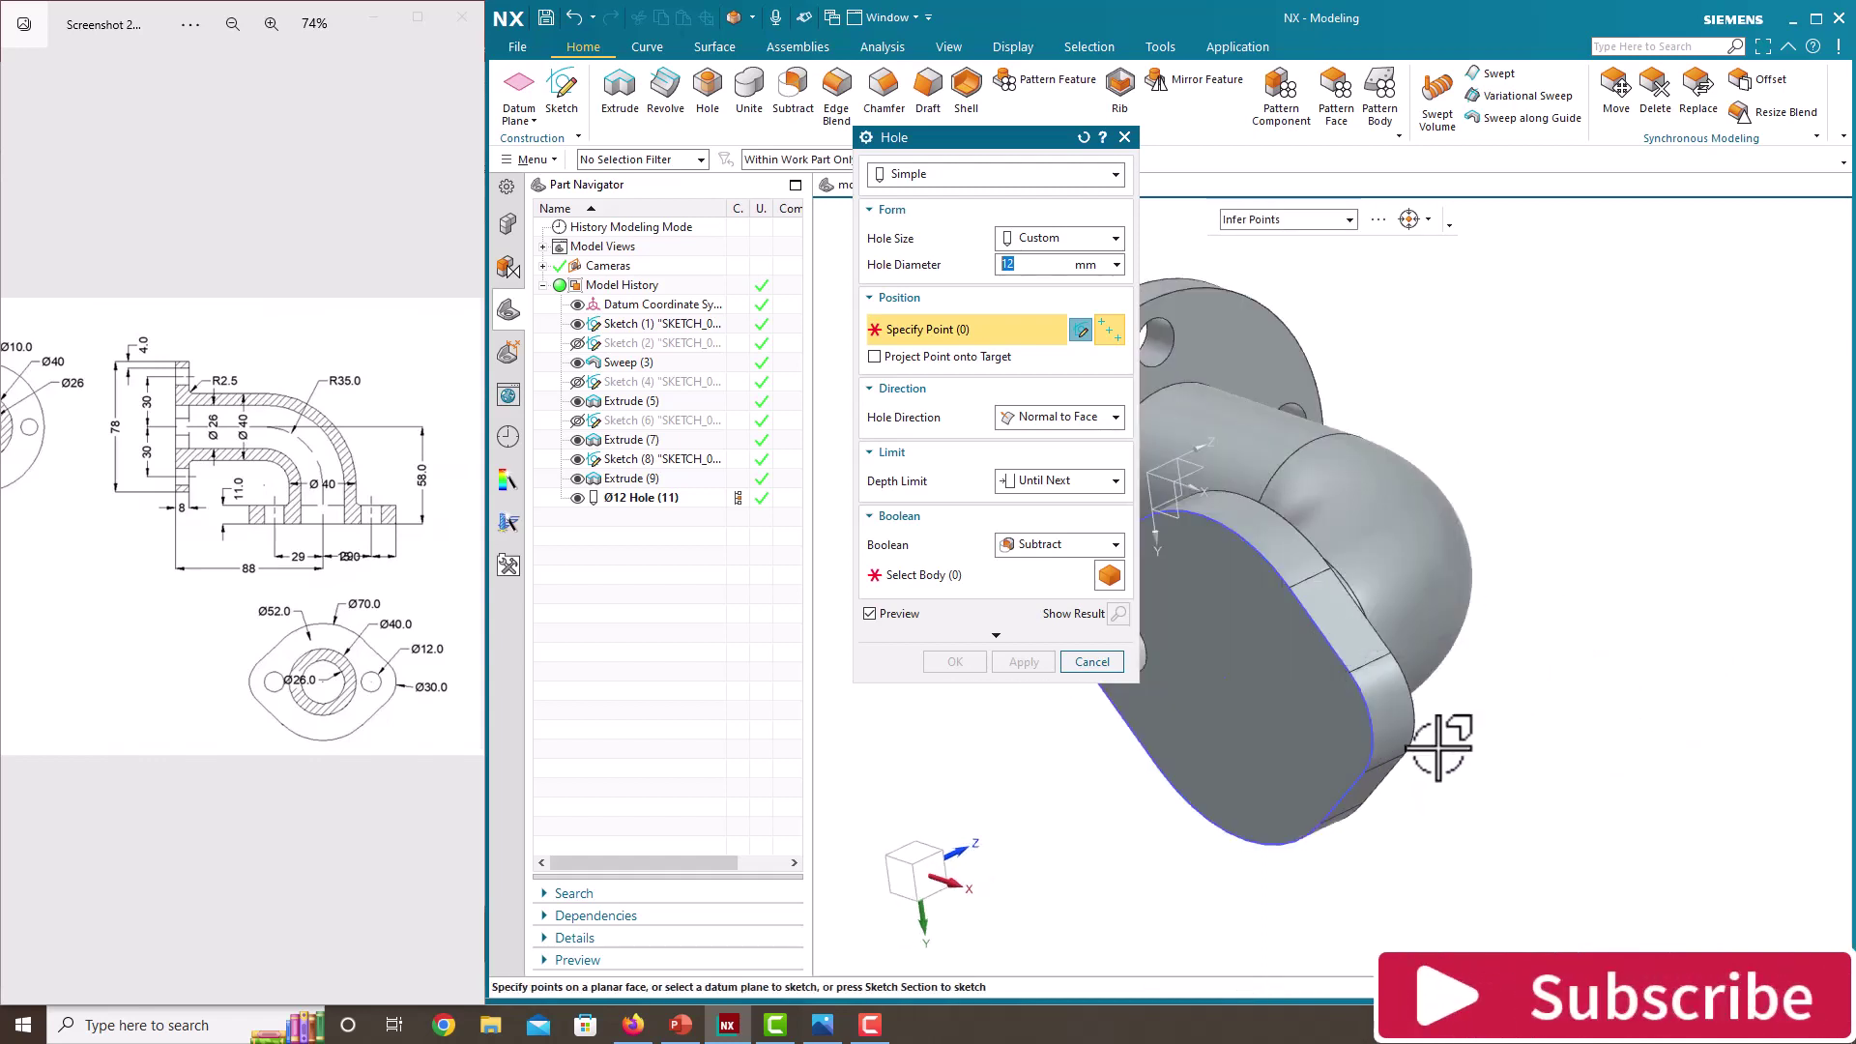
pyautogui.click(1365, 707)
pyautogui.moveTo(1483, 704); pyautogui.dragTo(1628, 634, button='middle')
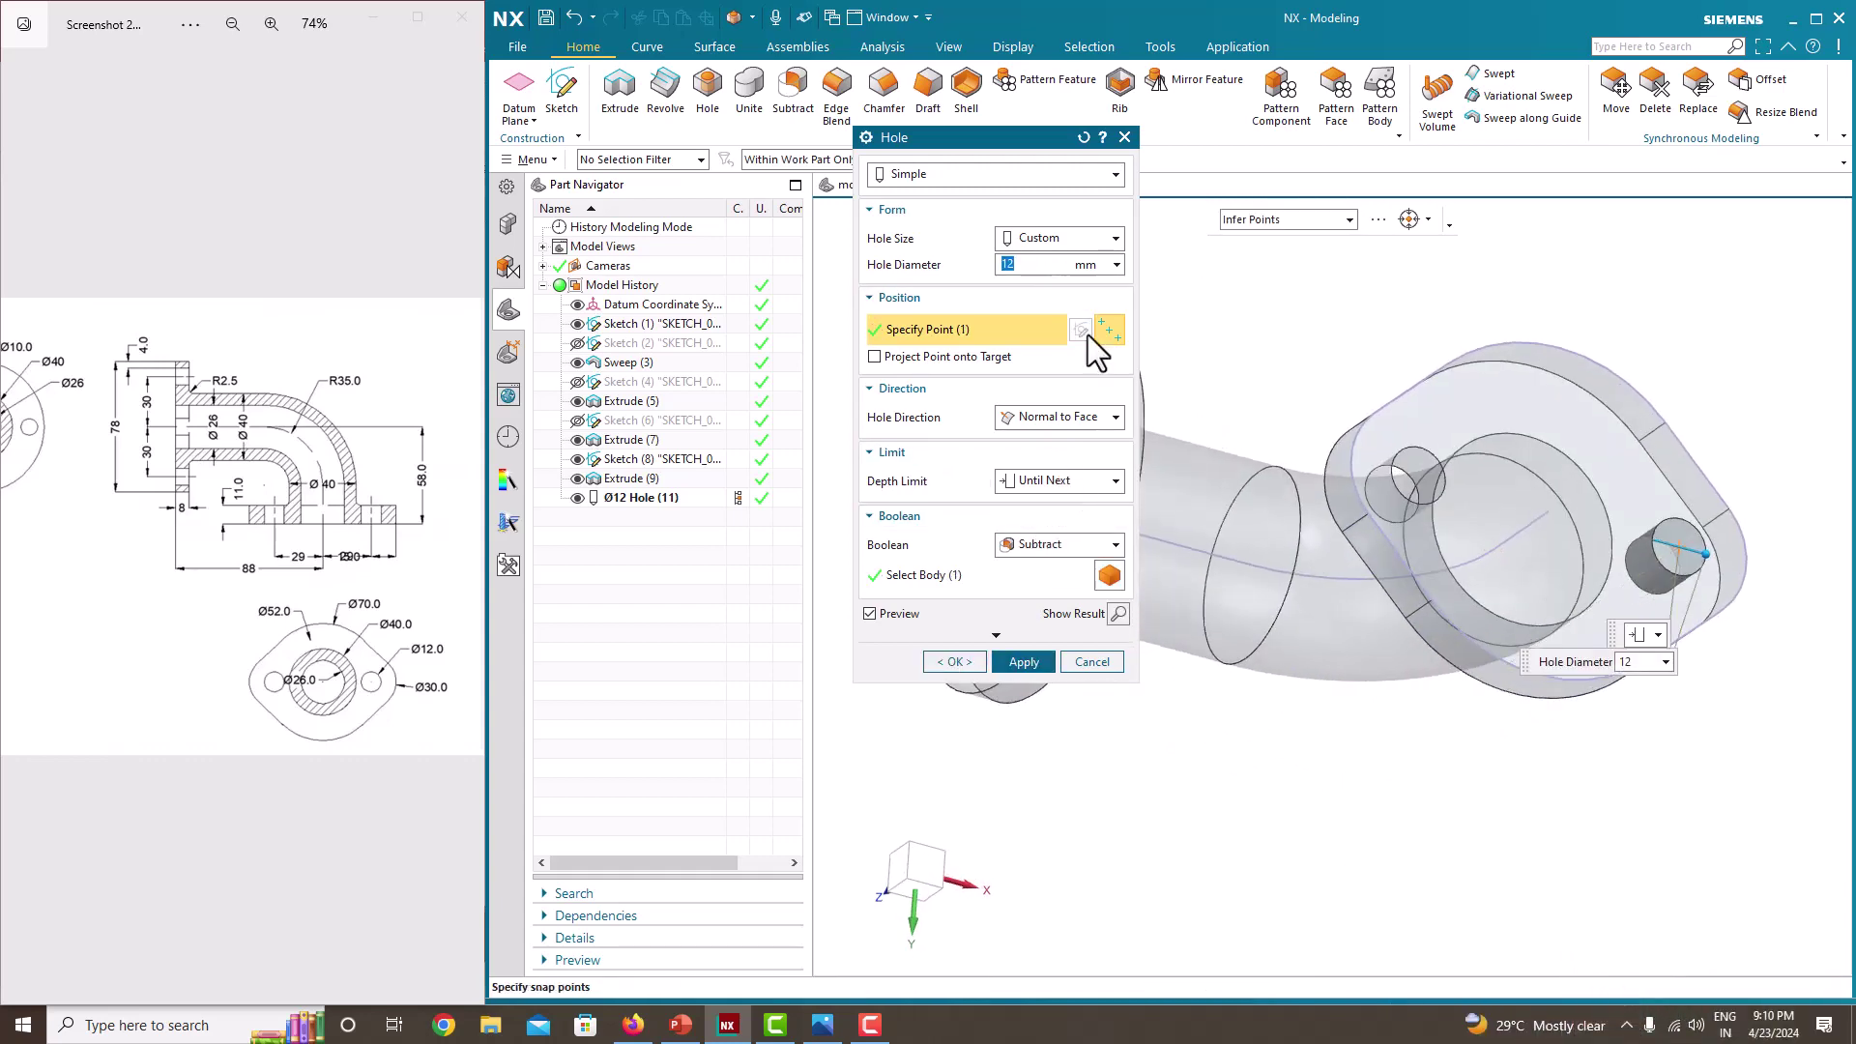
pyautogui.click(954, 661)
pyautogui.moveTo(1202, 684); pyautogui.dragTo(1334, 621, button='middle')
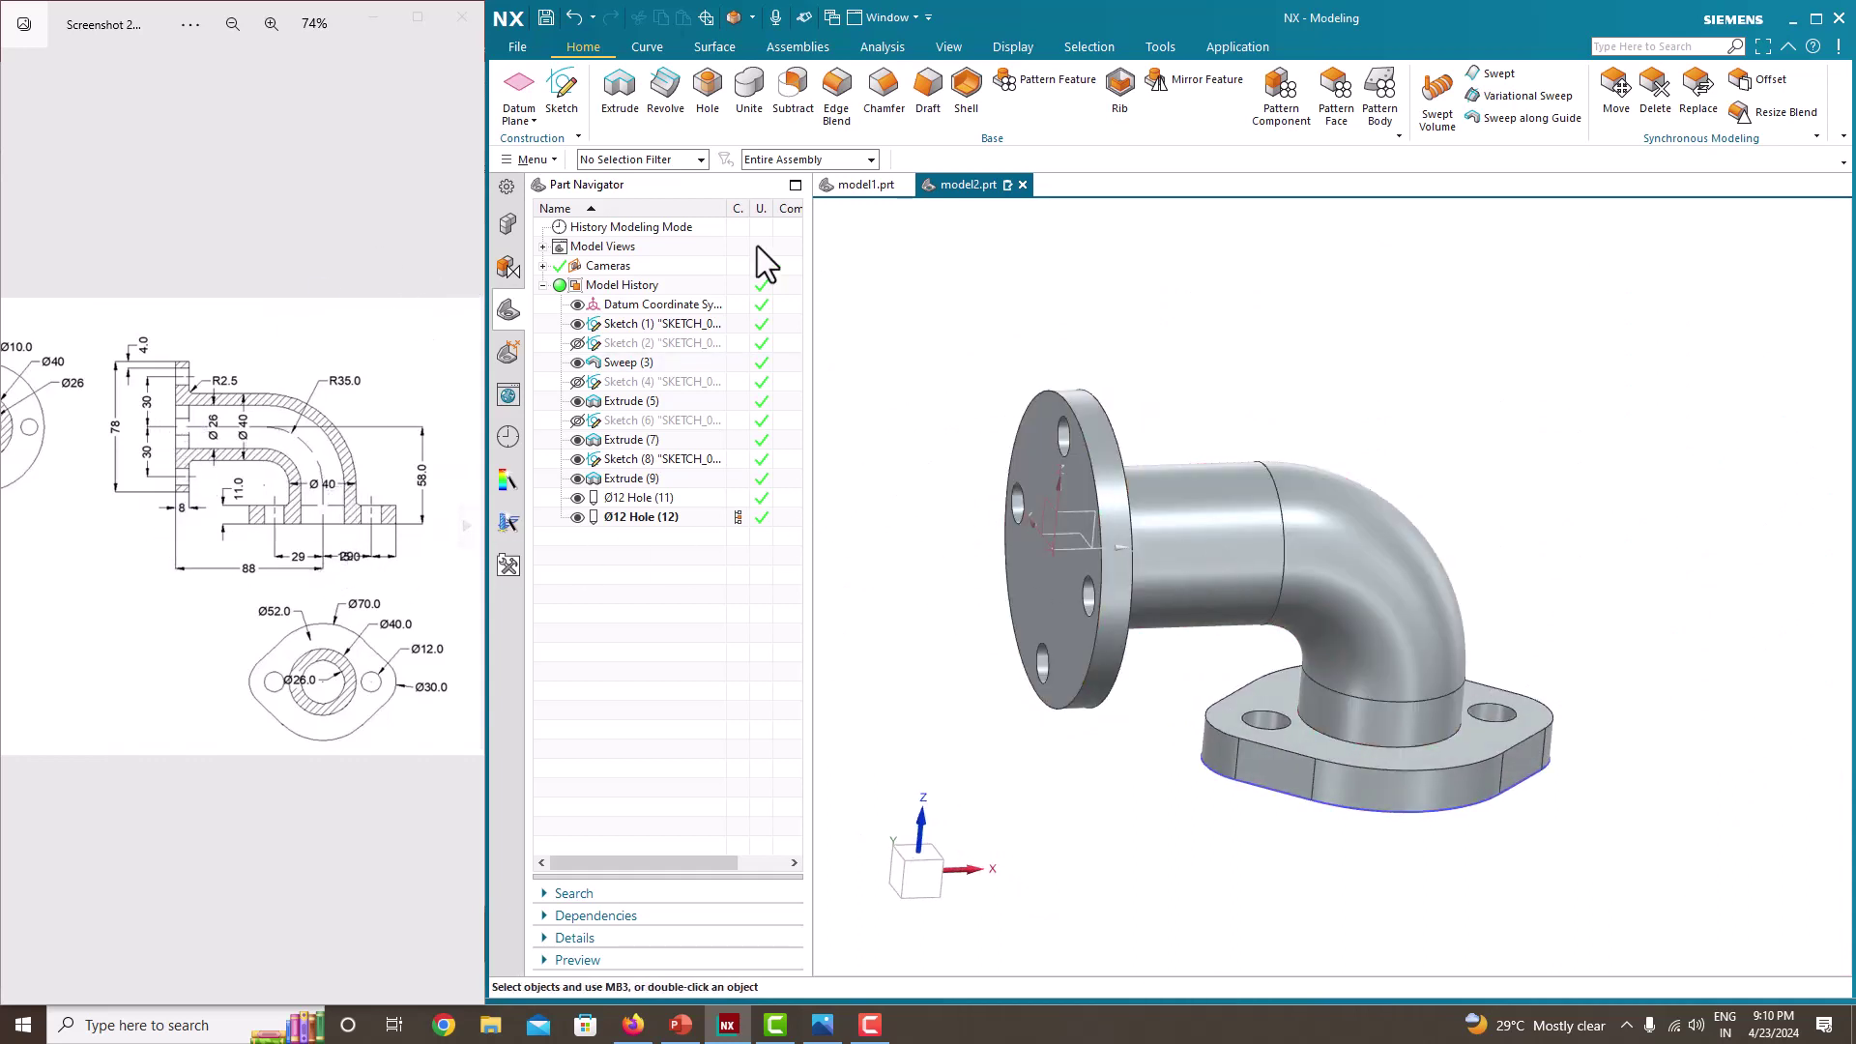
# - Start a sketch on the round flange's outer face with its horizontal direction reversed
pyautogui.click(566, 98)
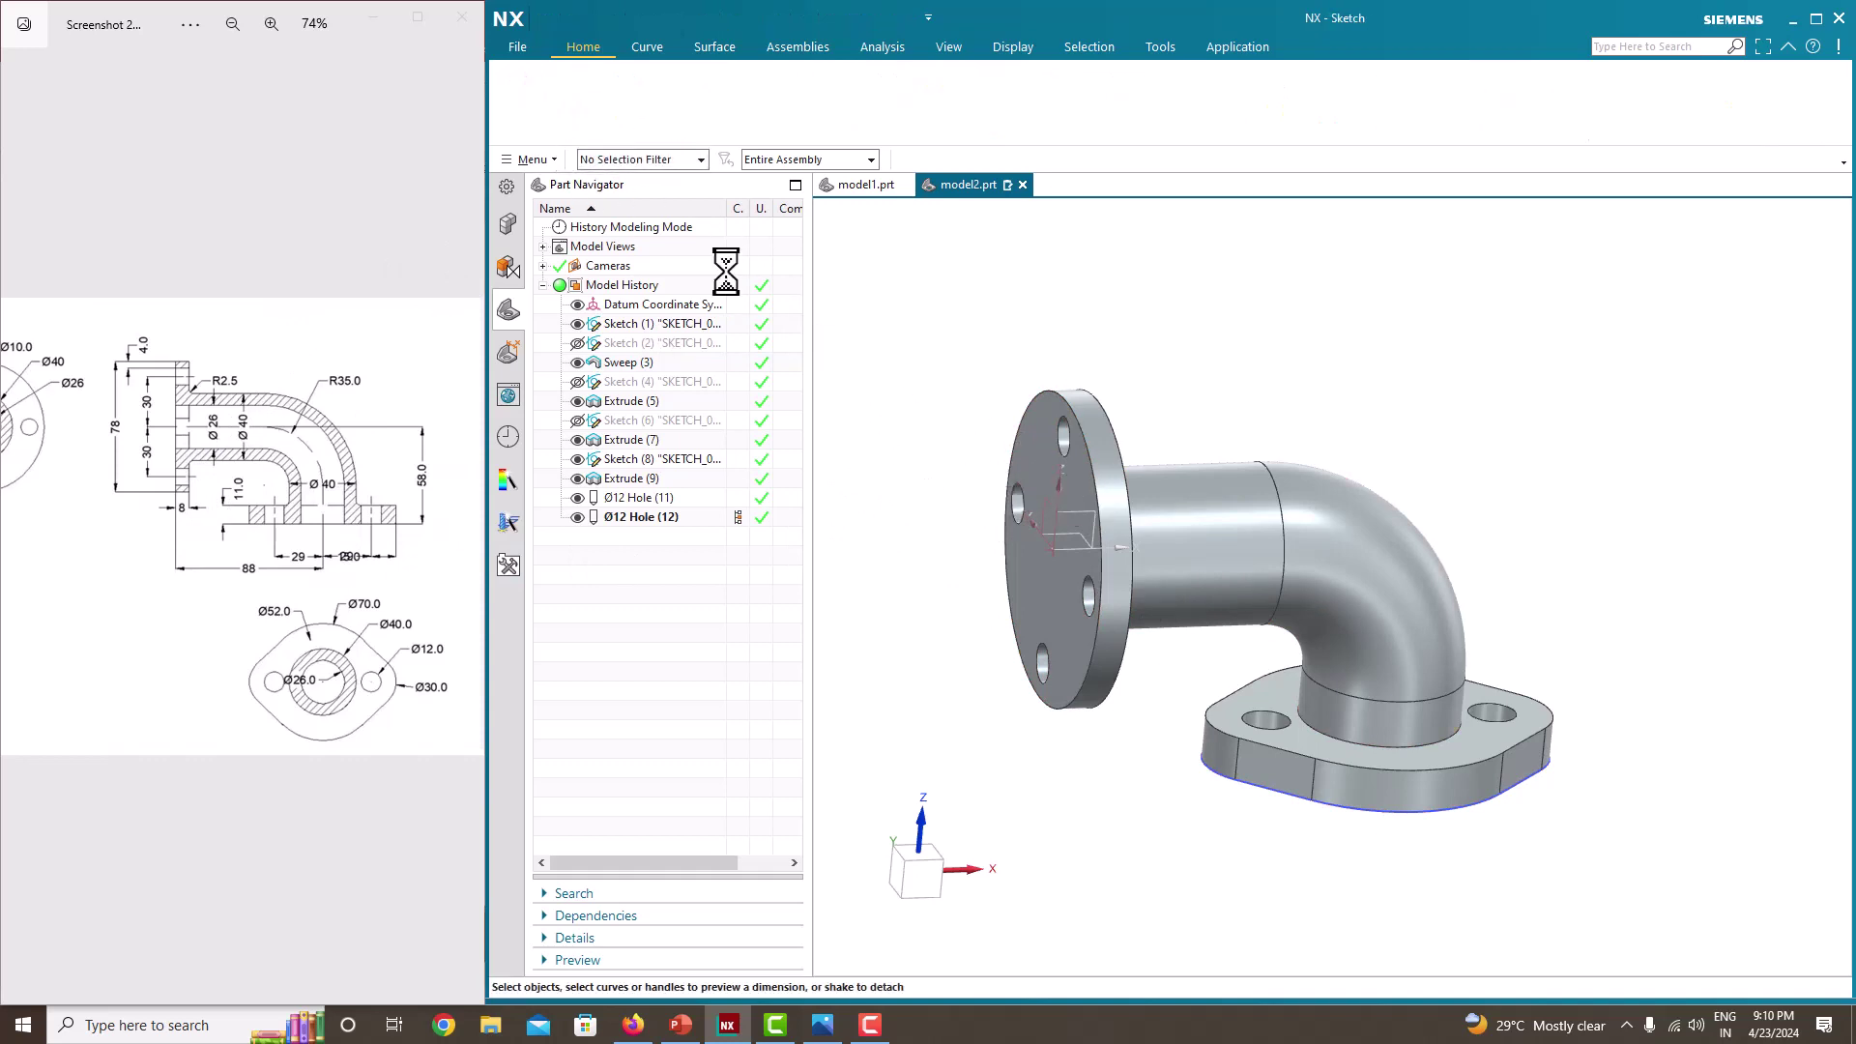
pyautogui.click(1079, 505)
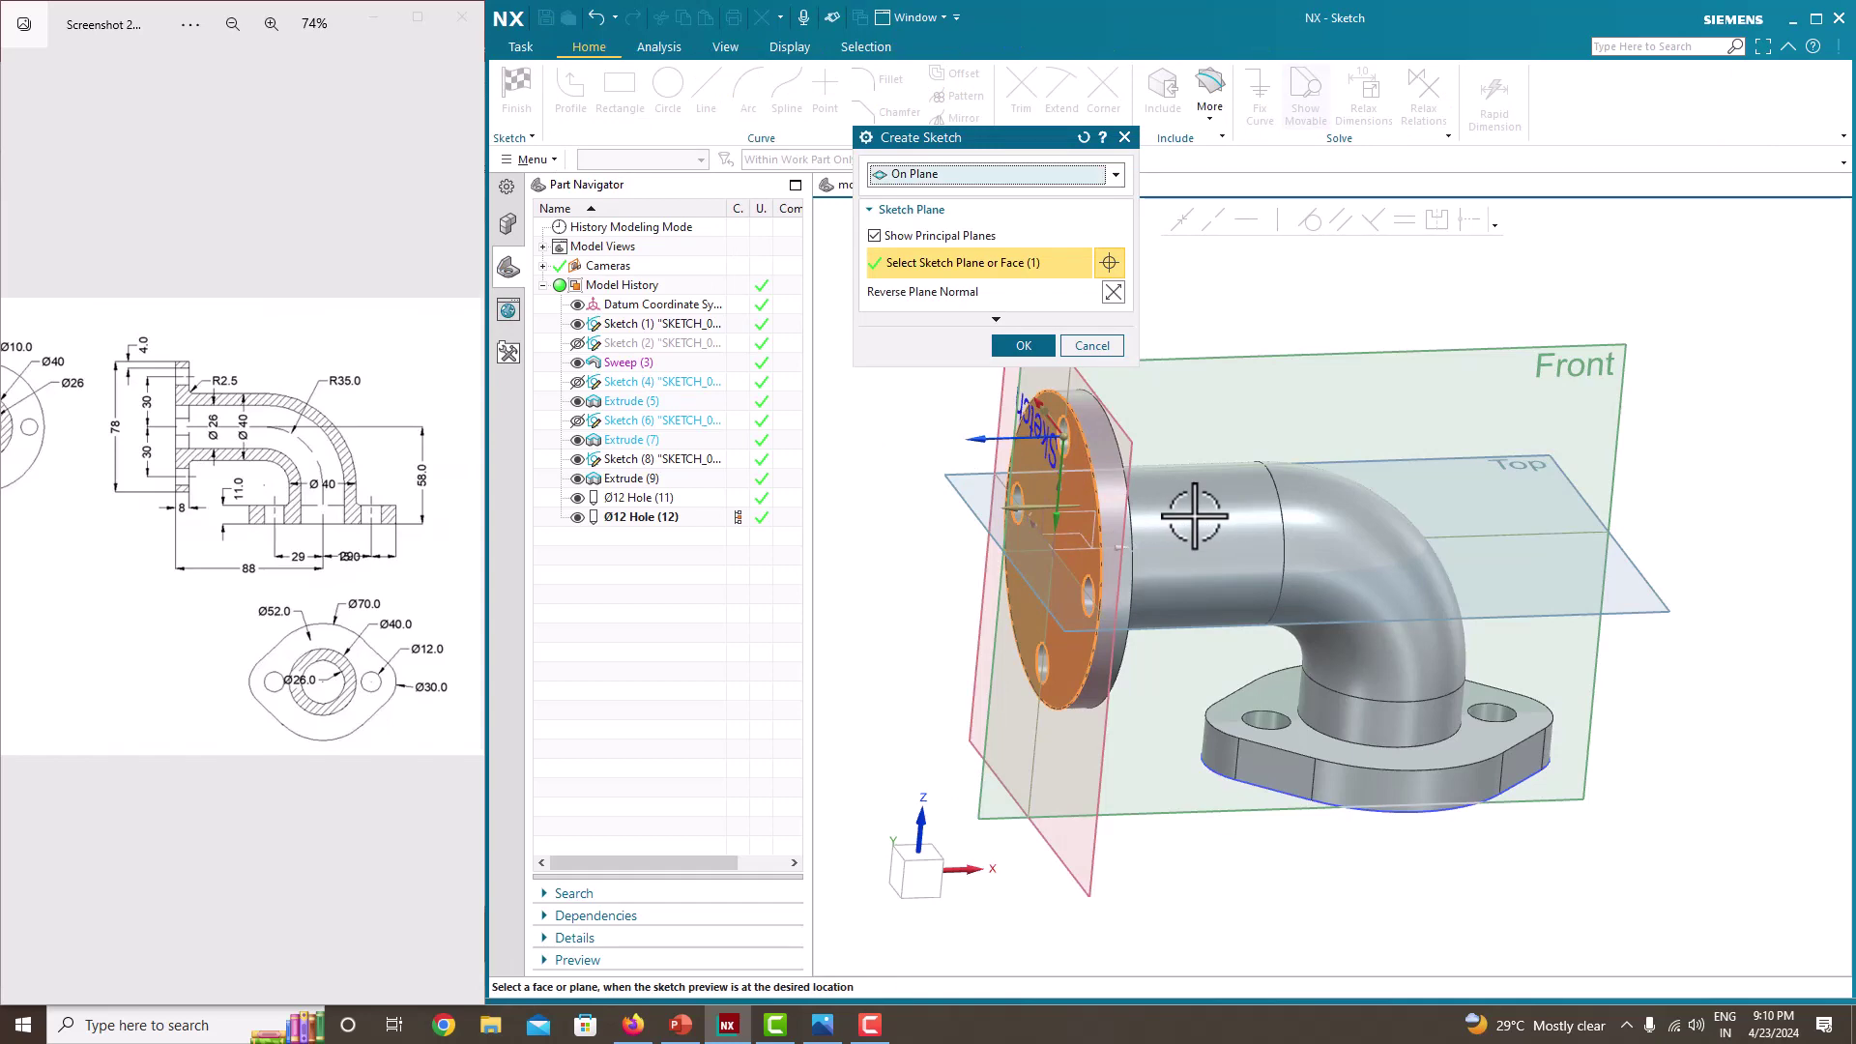
pyautogui.moveTo(1180, 518)
pyautogui.mouseDown(button='middle')
pyautogui.moveTo(1147, 427)
pyautogui.moveTo(1213, 445)
pyautogui.mouseUp(button='middle')
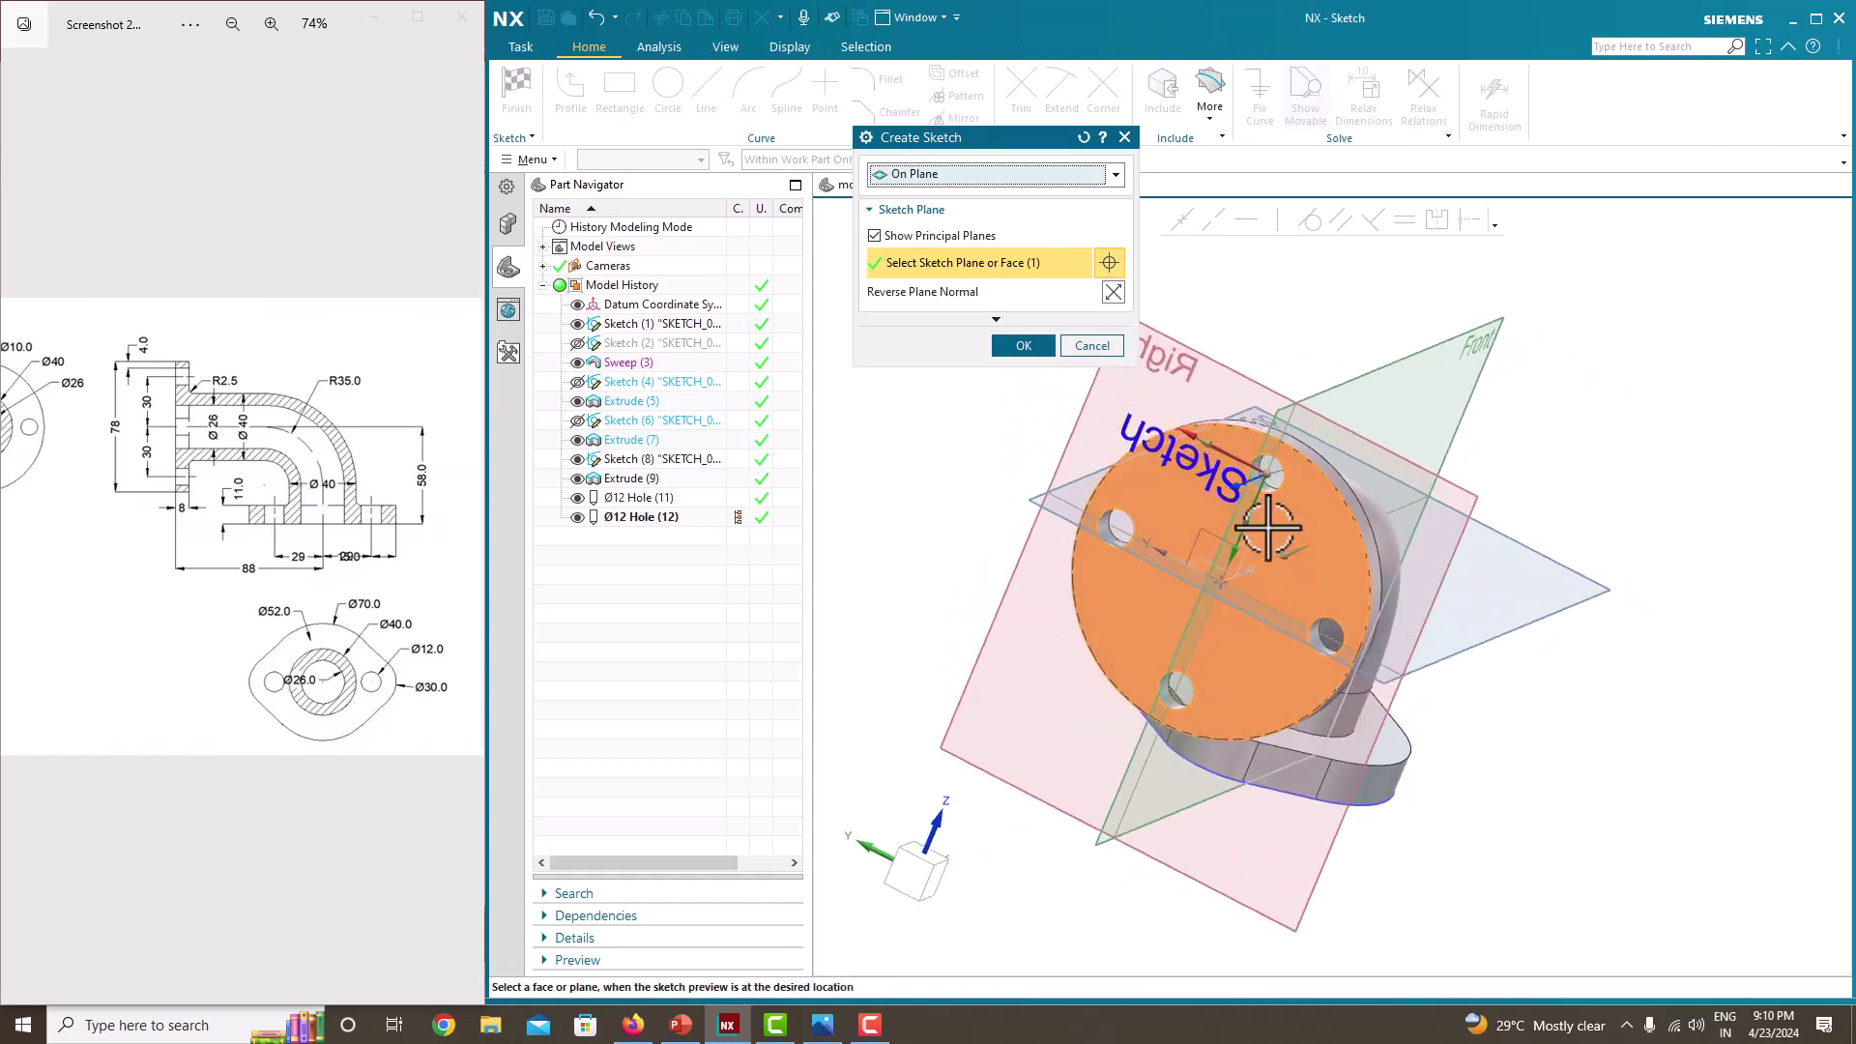
pyautogui.doubleClick(1192, 437)
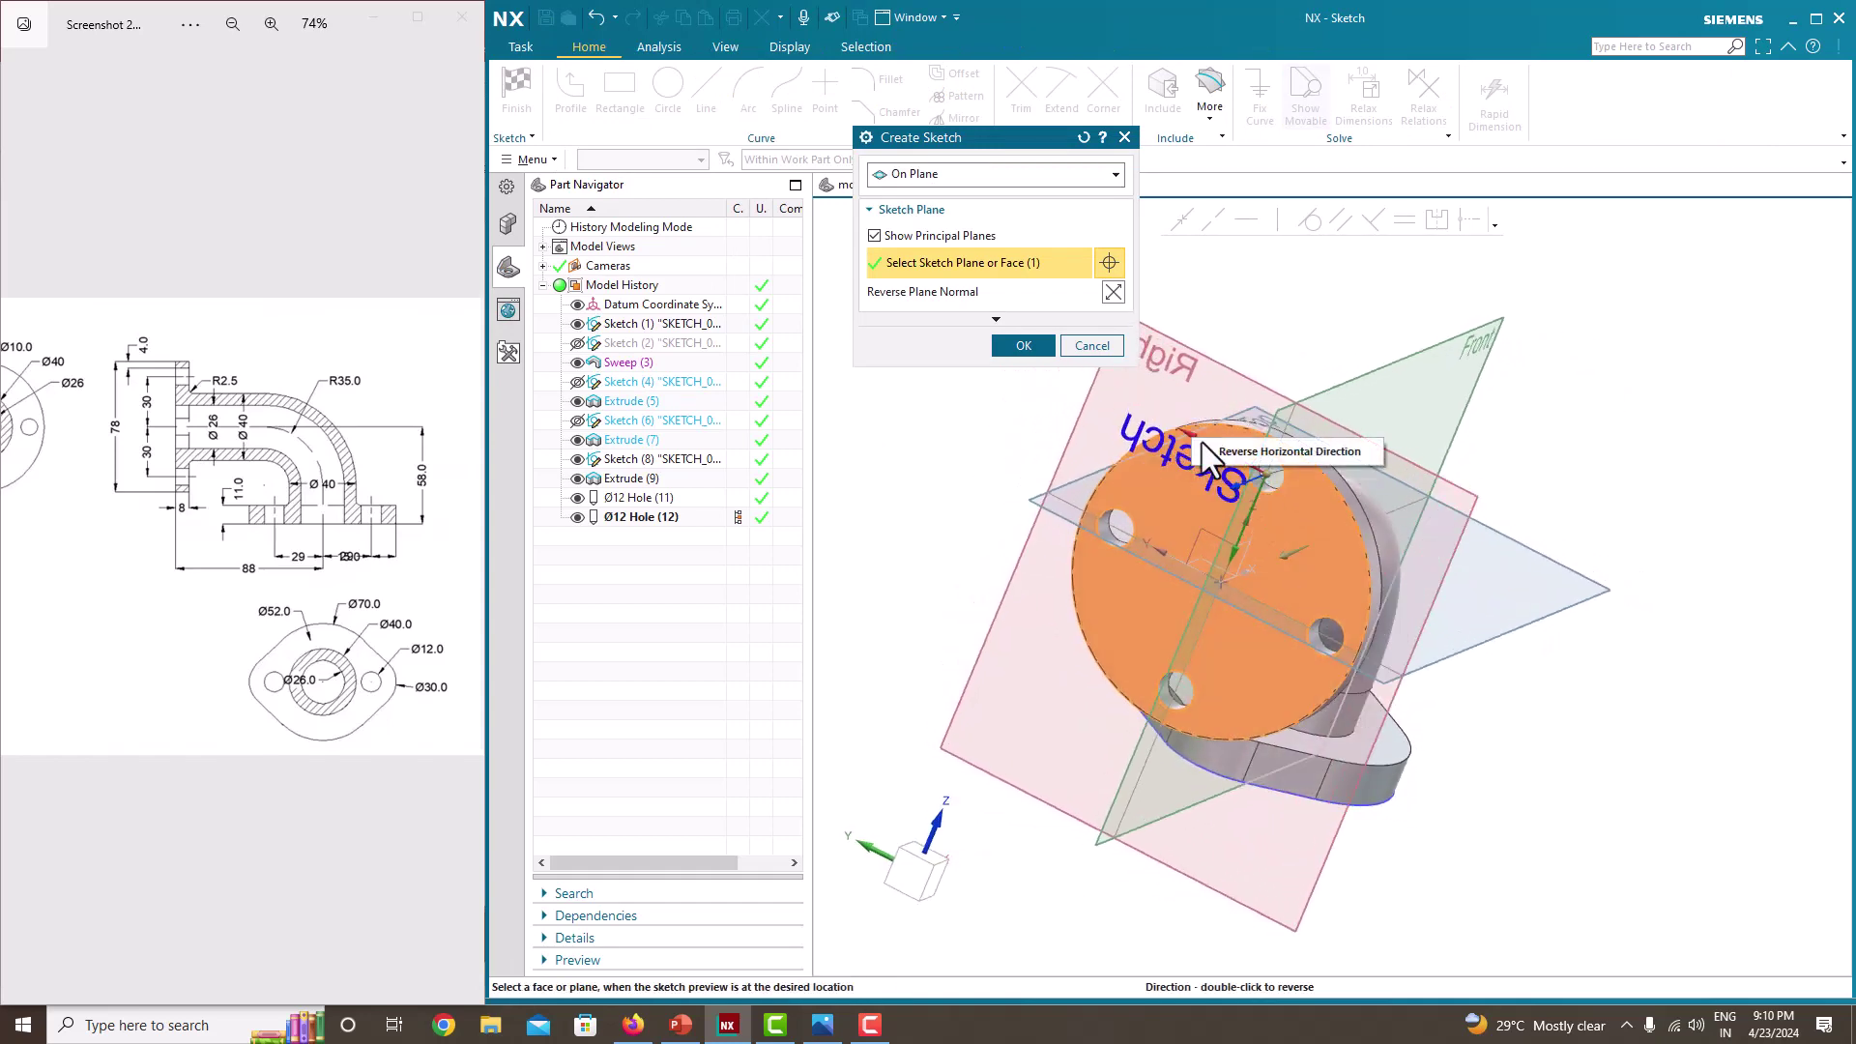
pyautogui.click(1022, 346)
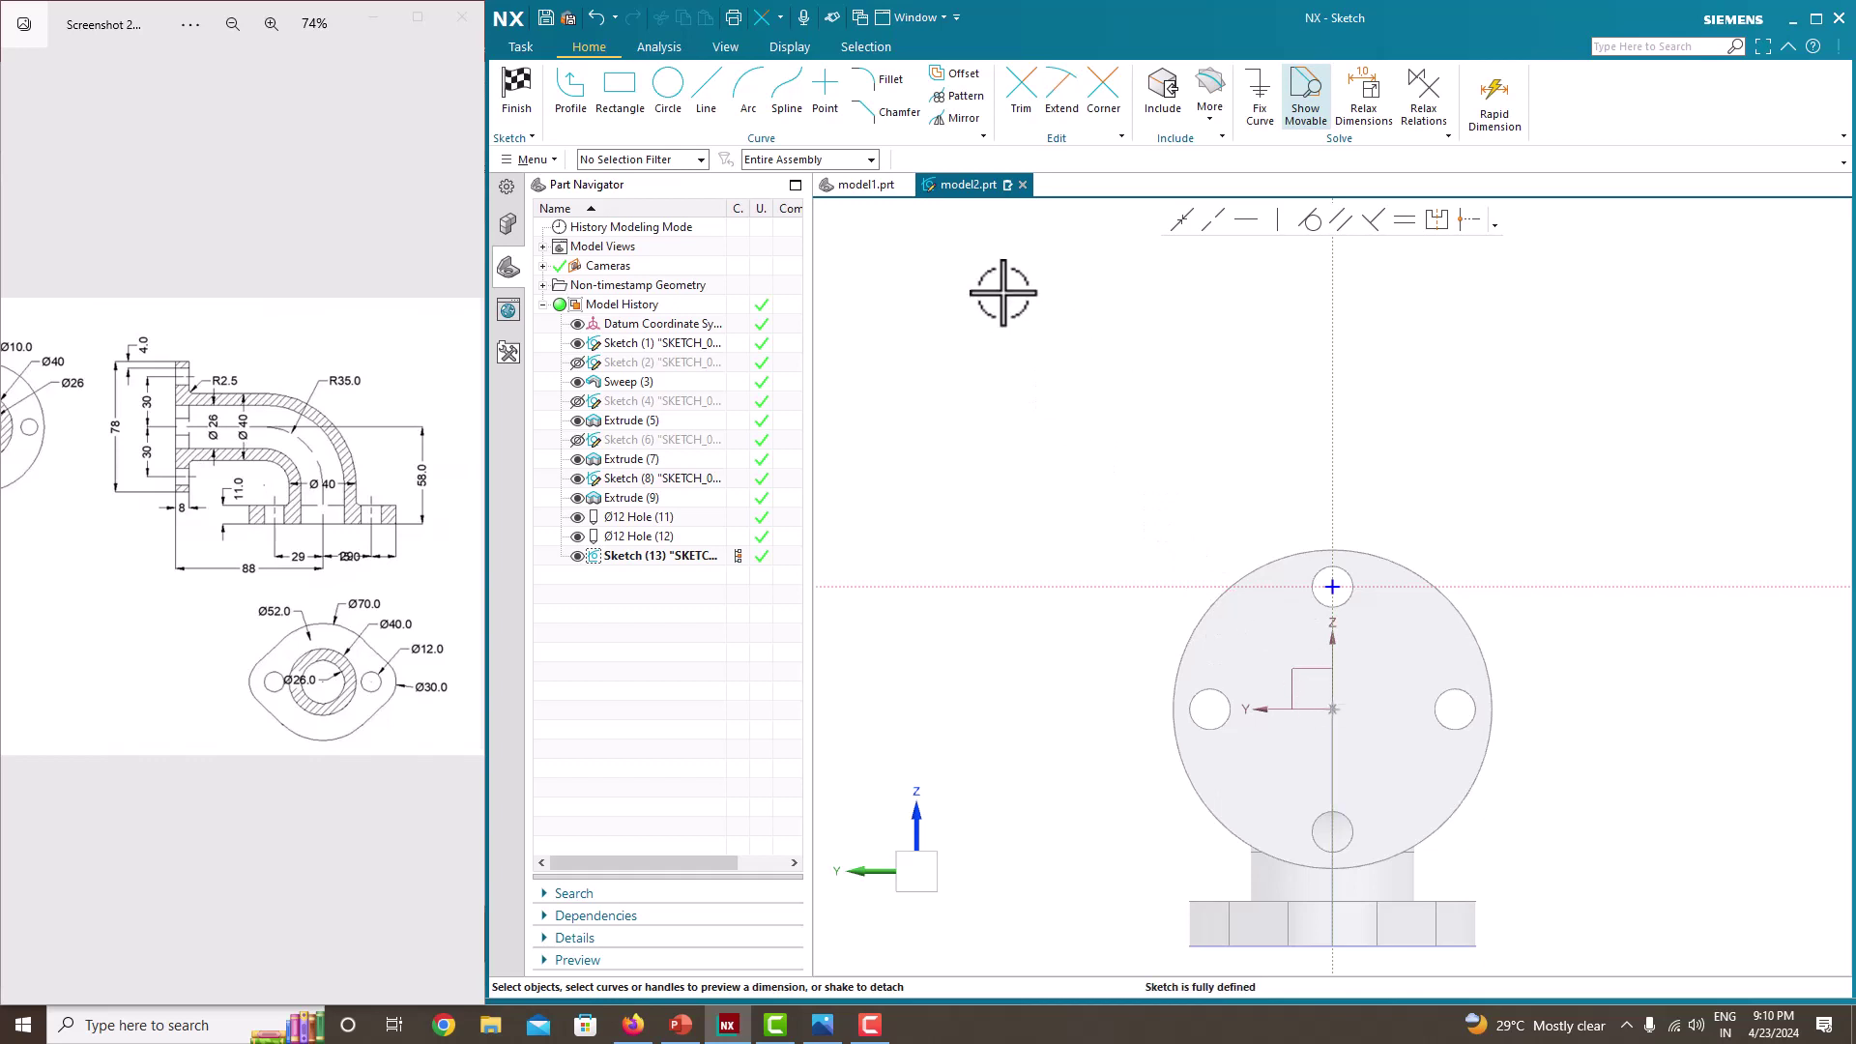
# - Draw a circle about 27 mm in diameter centred on the round flange's face
pyautogui.click(821, 183)
pyautogui.click(669, 101)
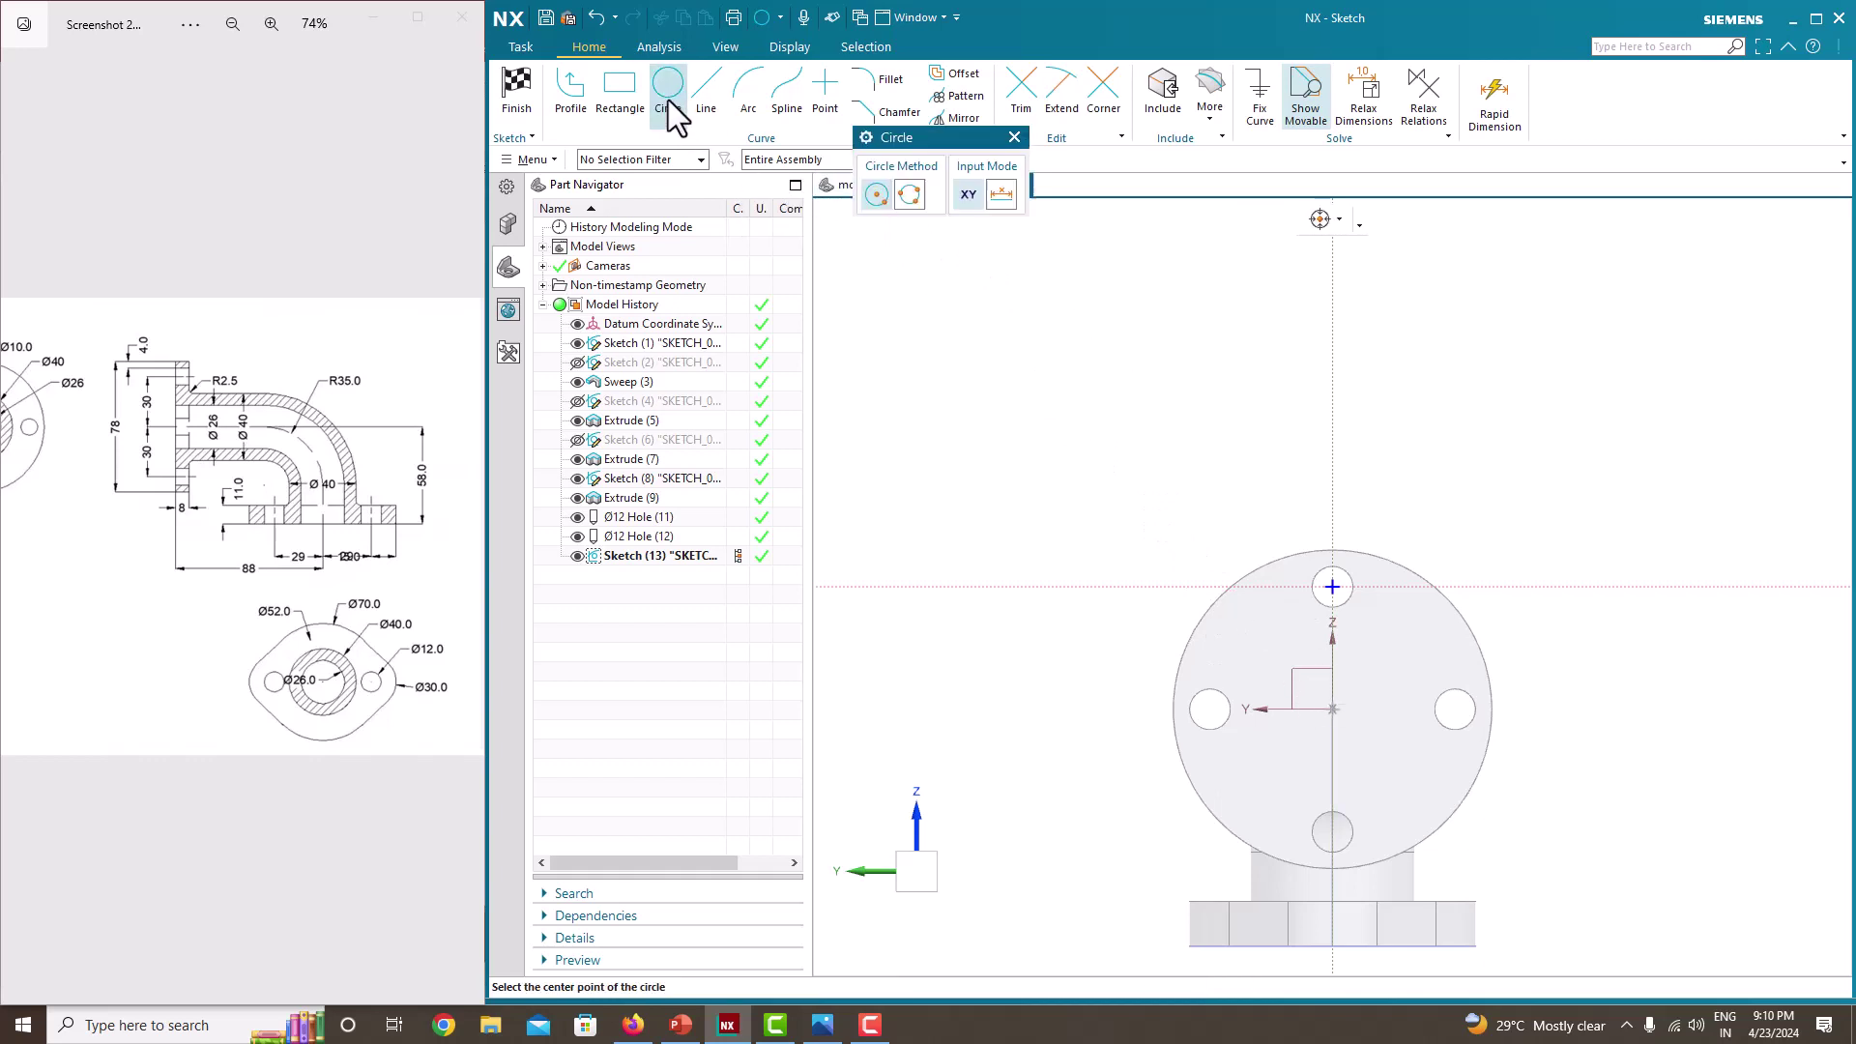
pyautogui.click(1332, 709)
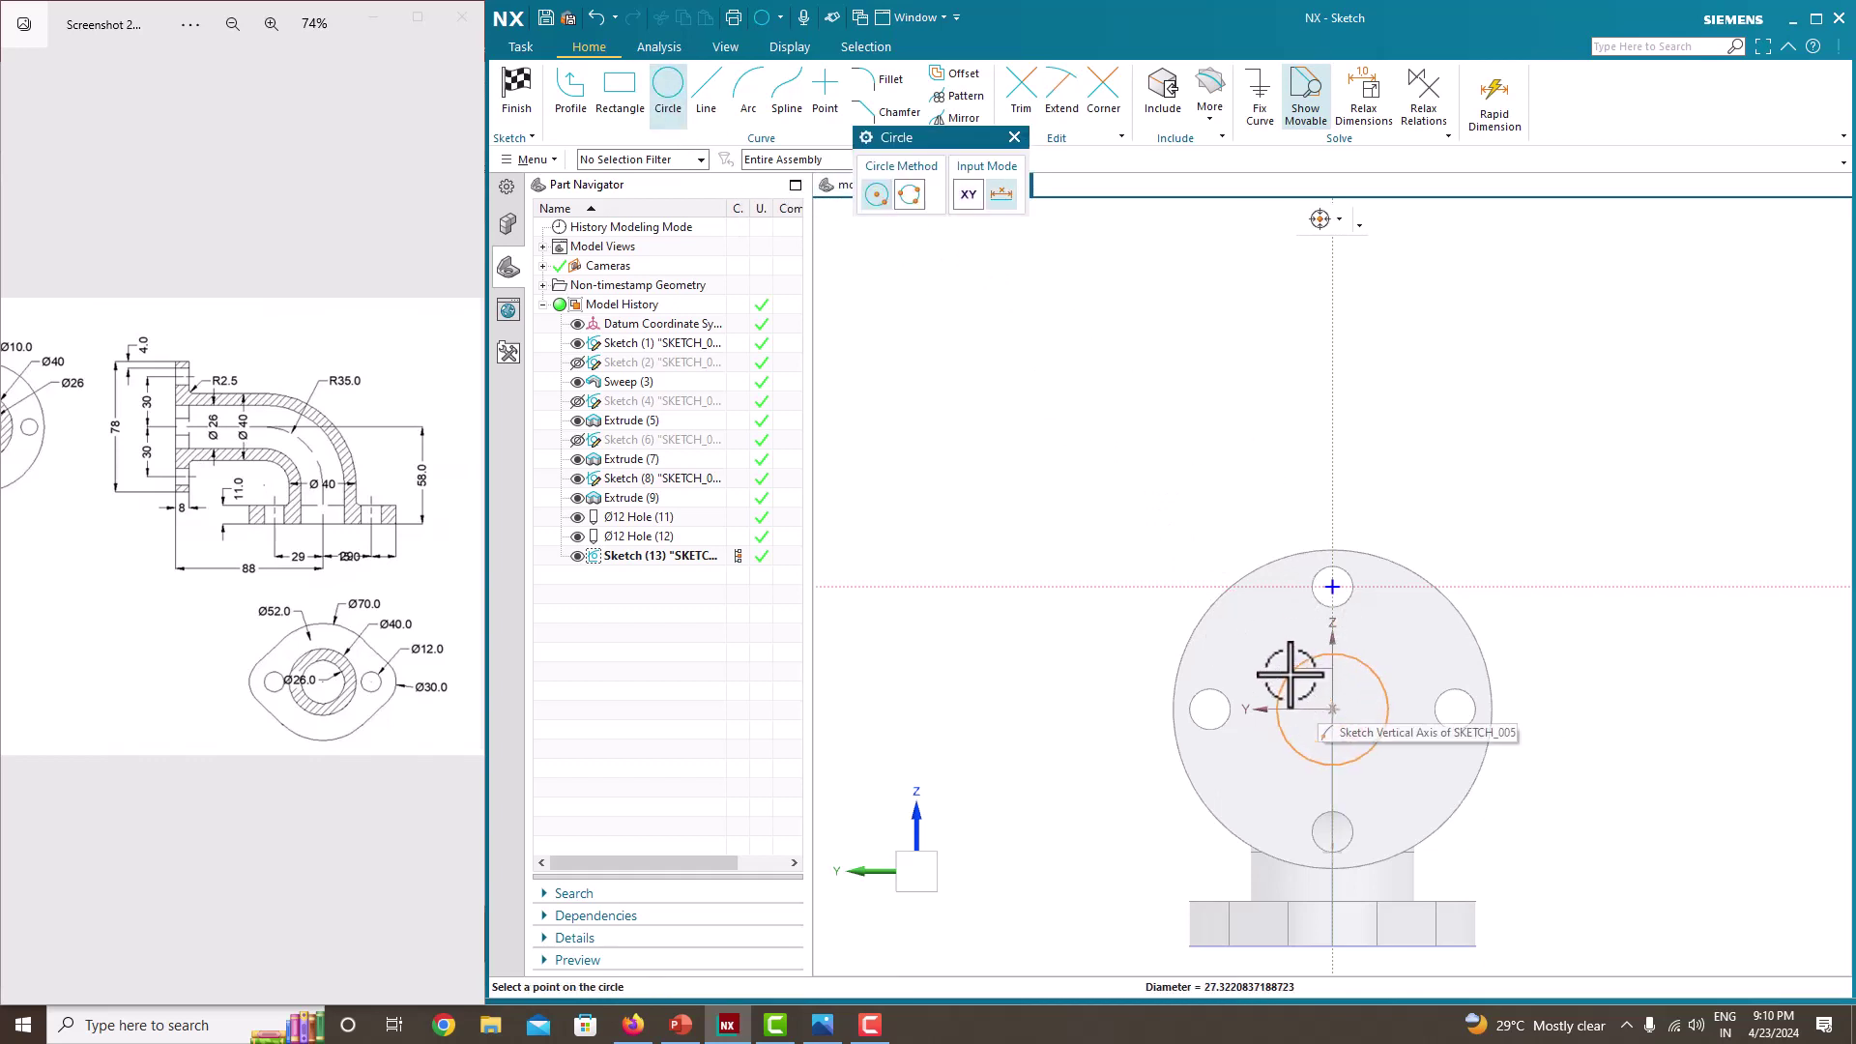
pyautogui.click(1295, 676)
pyautogui.press('Escape')
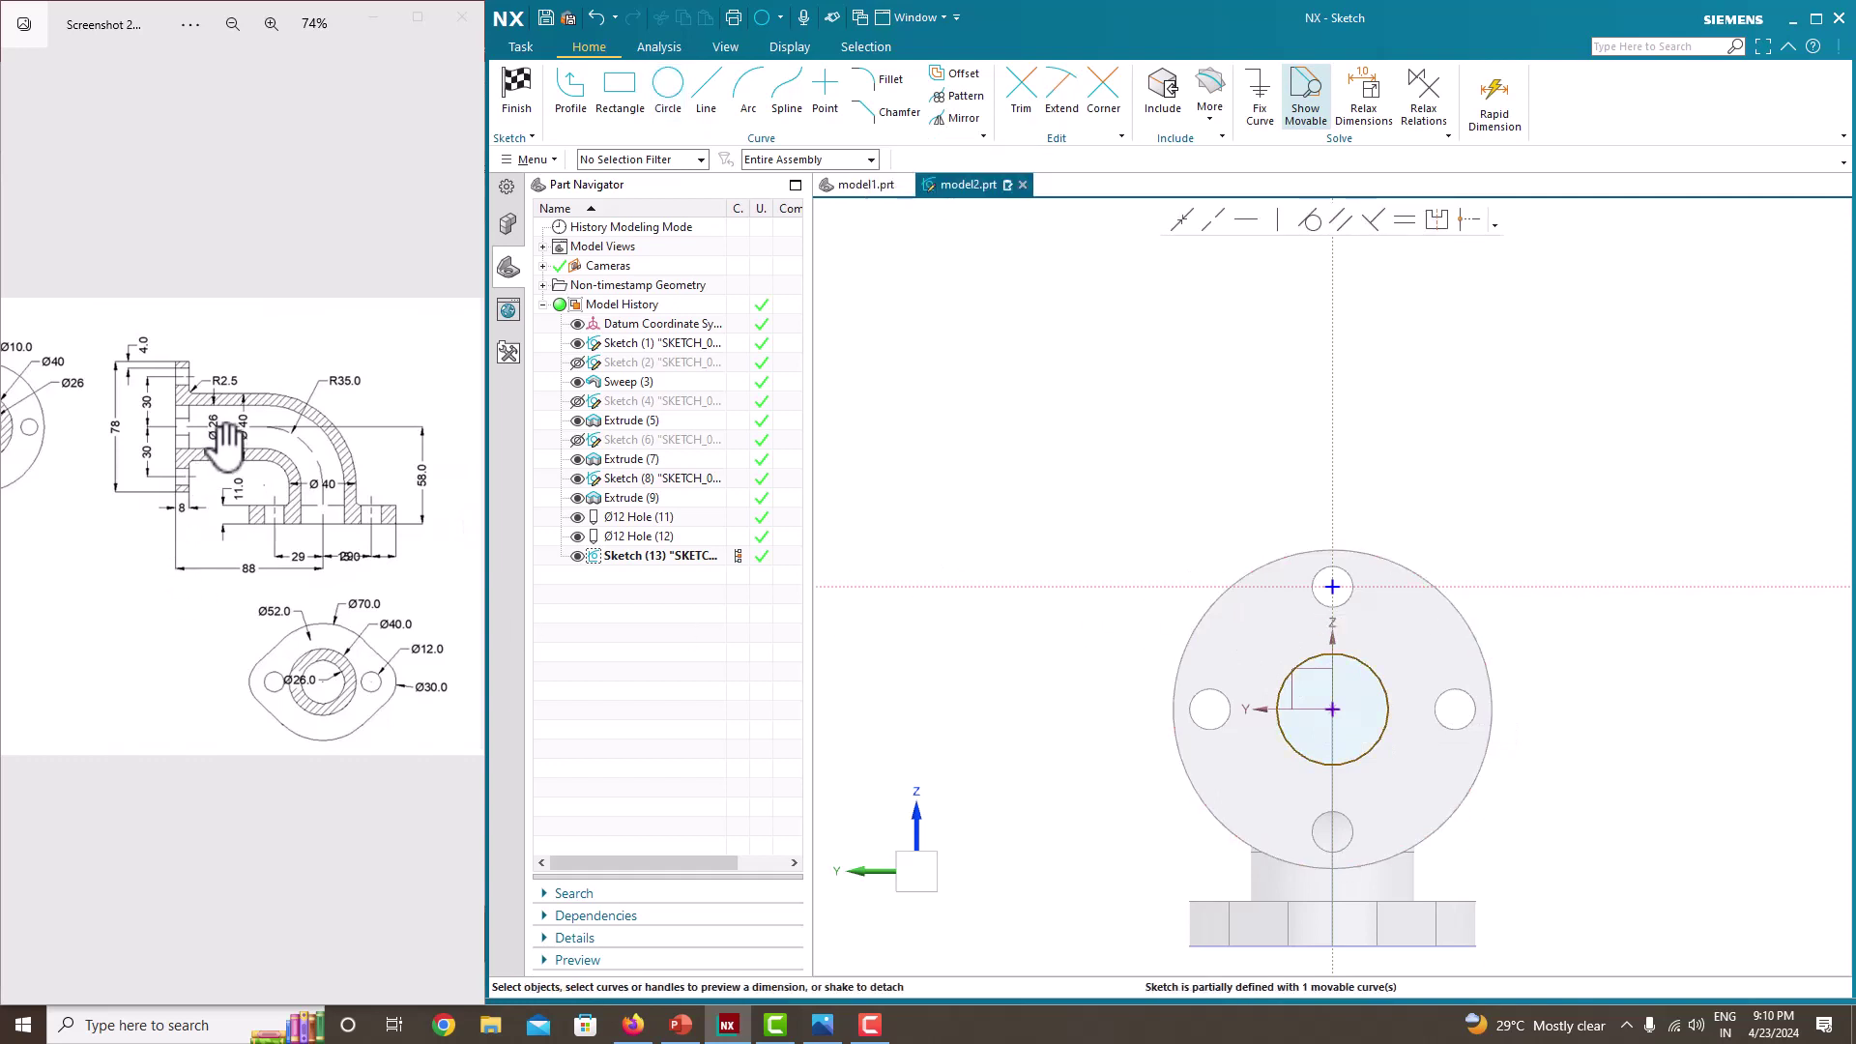
# - Set the bore circle's diameter on the round flange's face to 26 mm and finish the sketch
pyautogui.scroll(1, 231, 462)
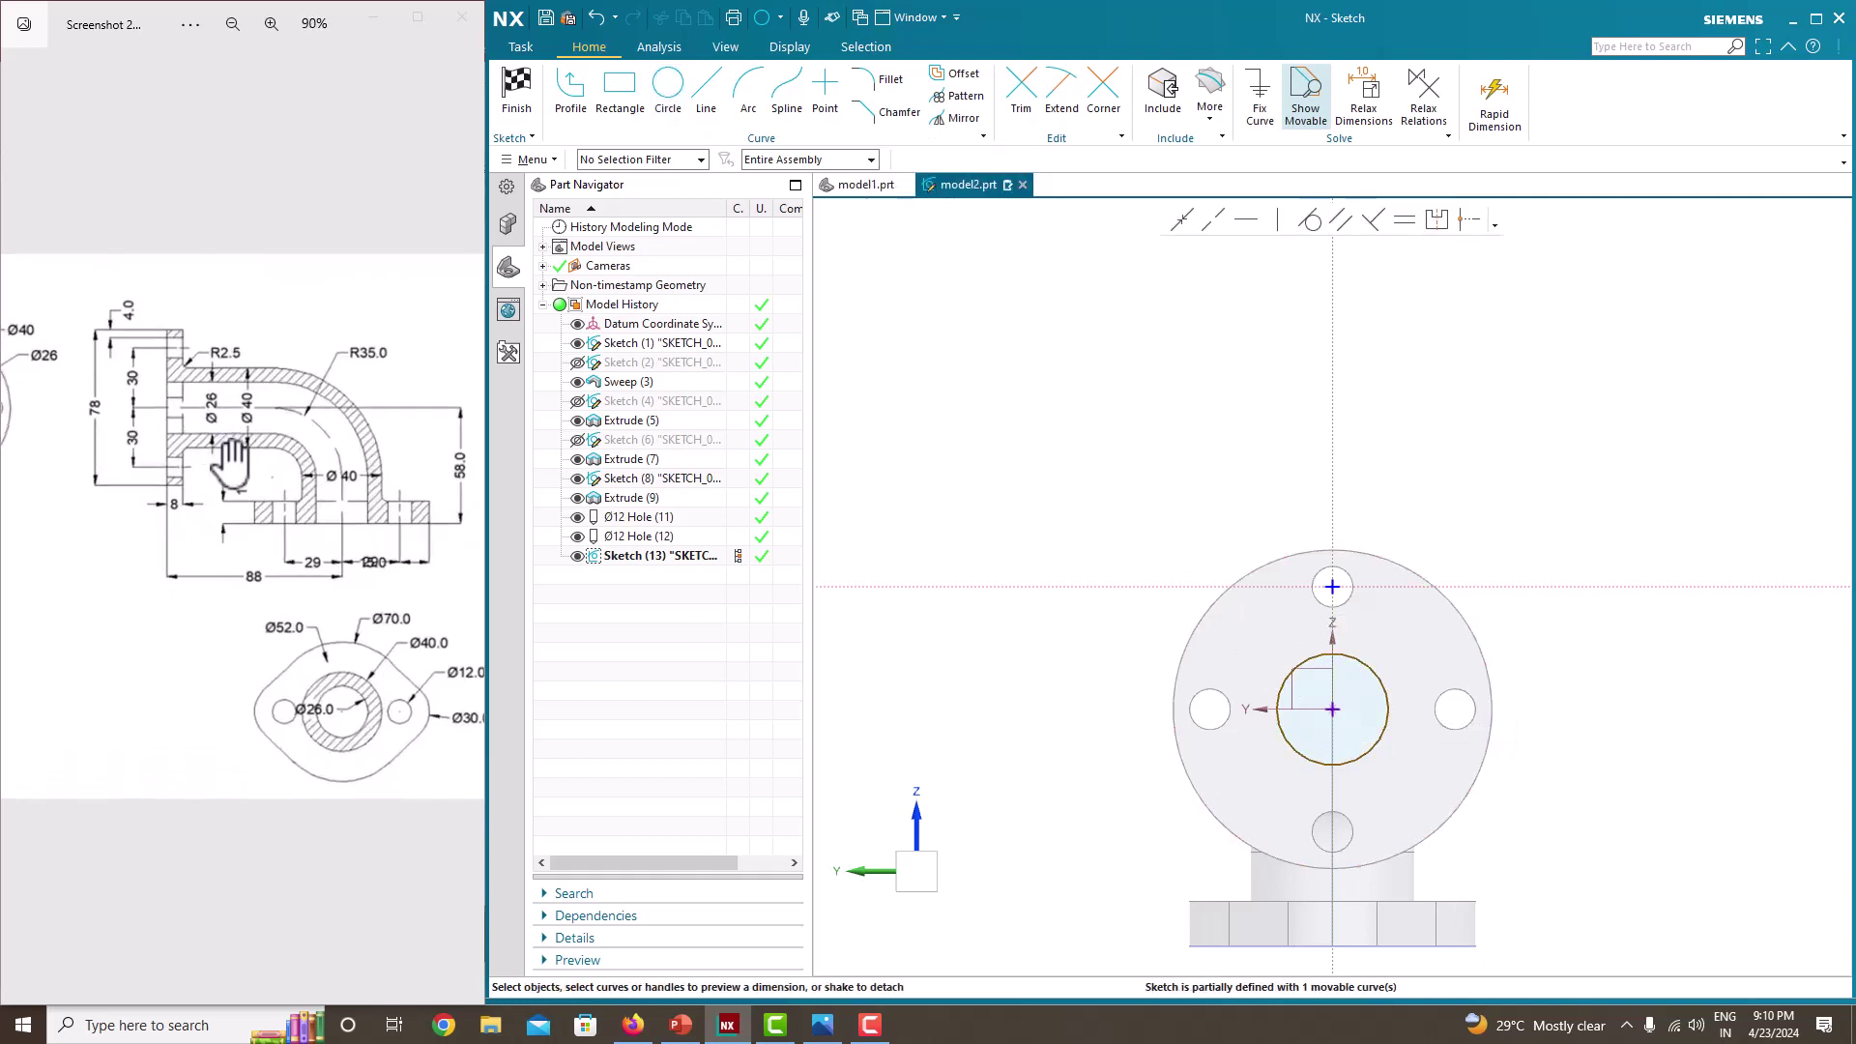
pyautogui.click(1334, 654)
pyautogui.doubleClick(1440, 660)
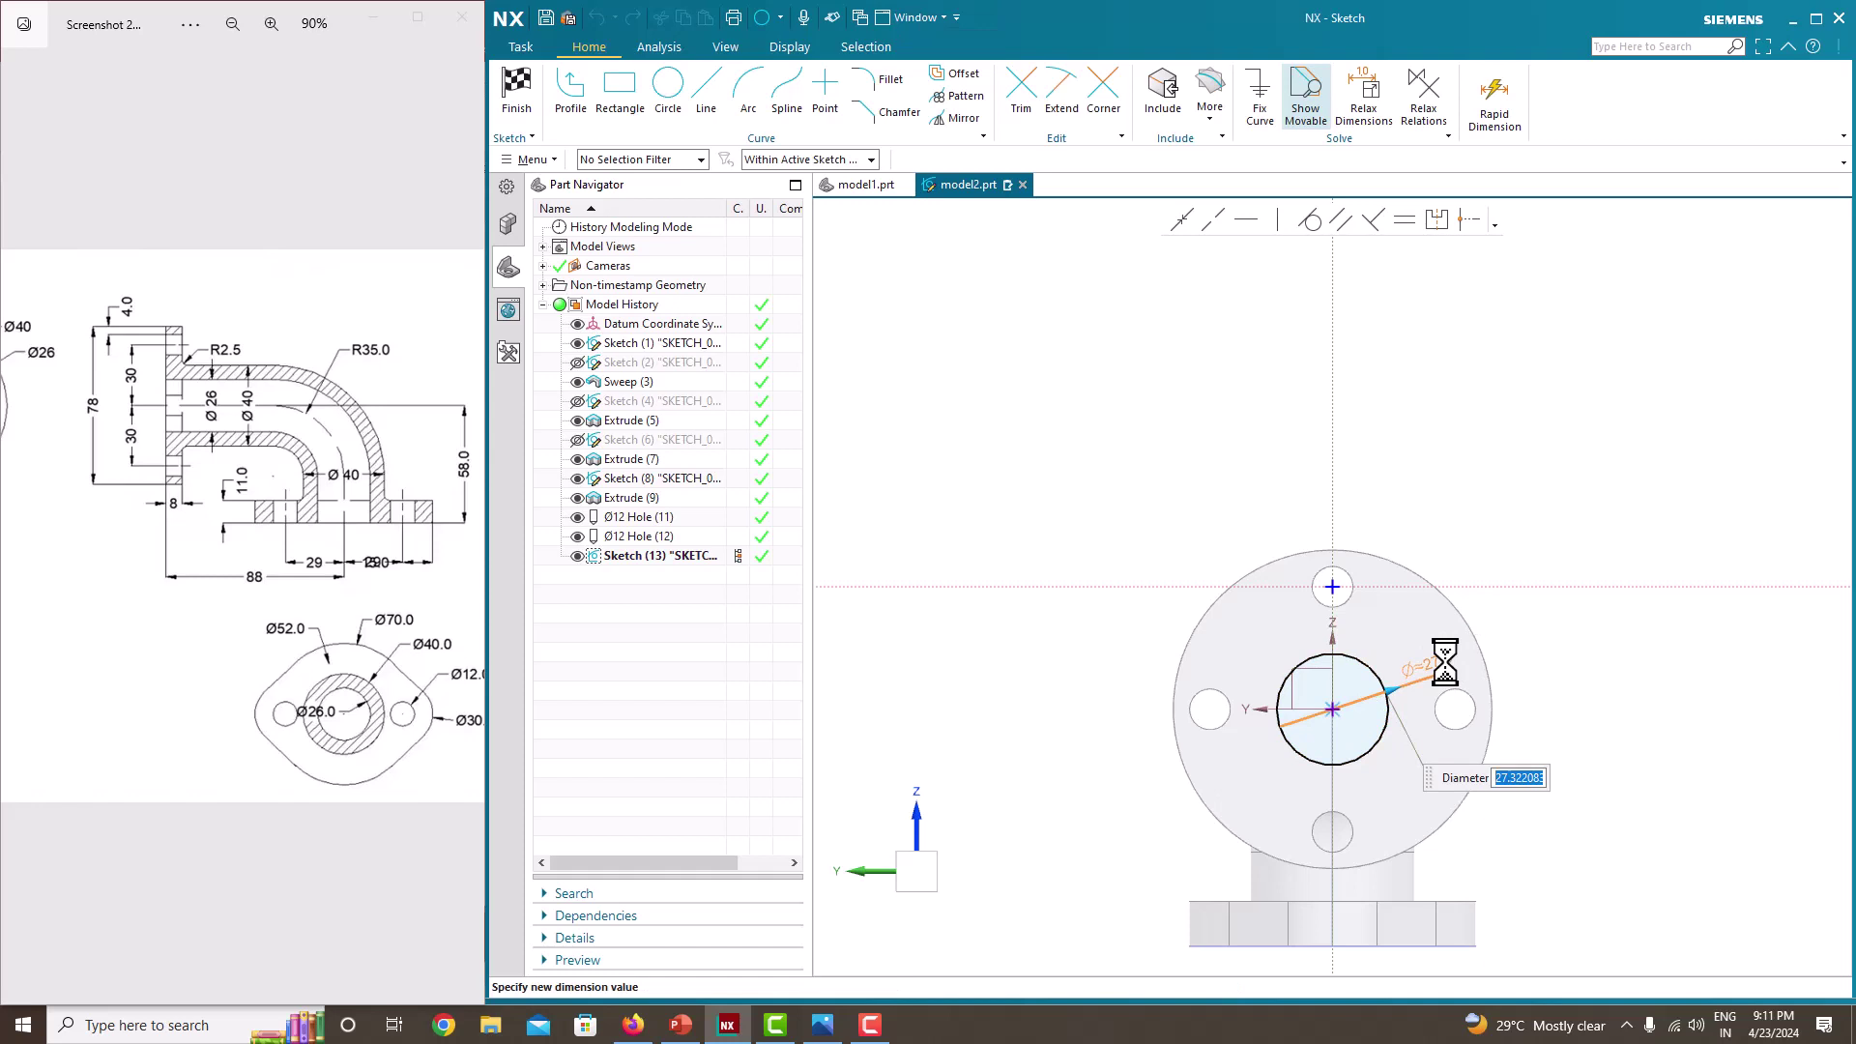
pyautogui.write('26')
pyautogui.press('Return')
pyautogui.press('Escape')
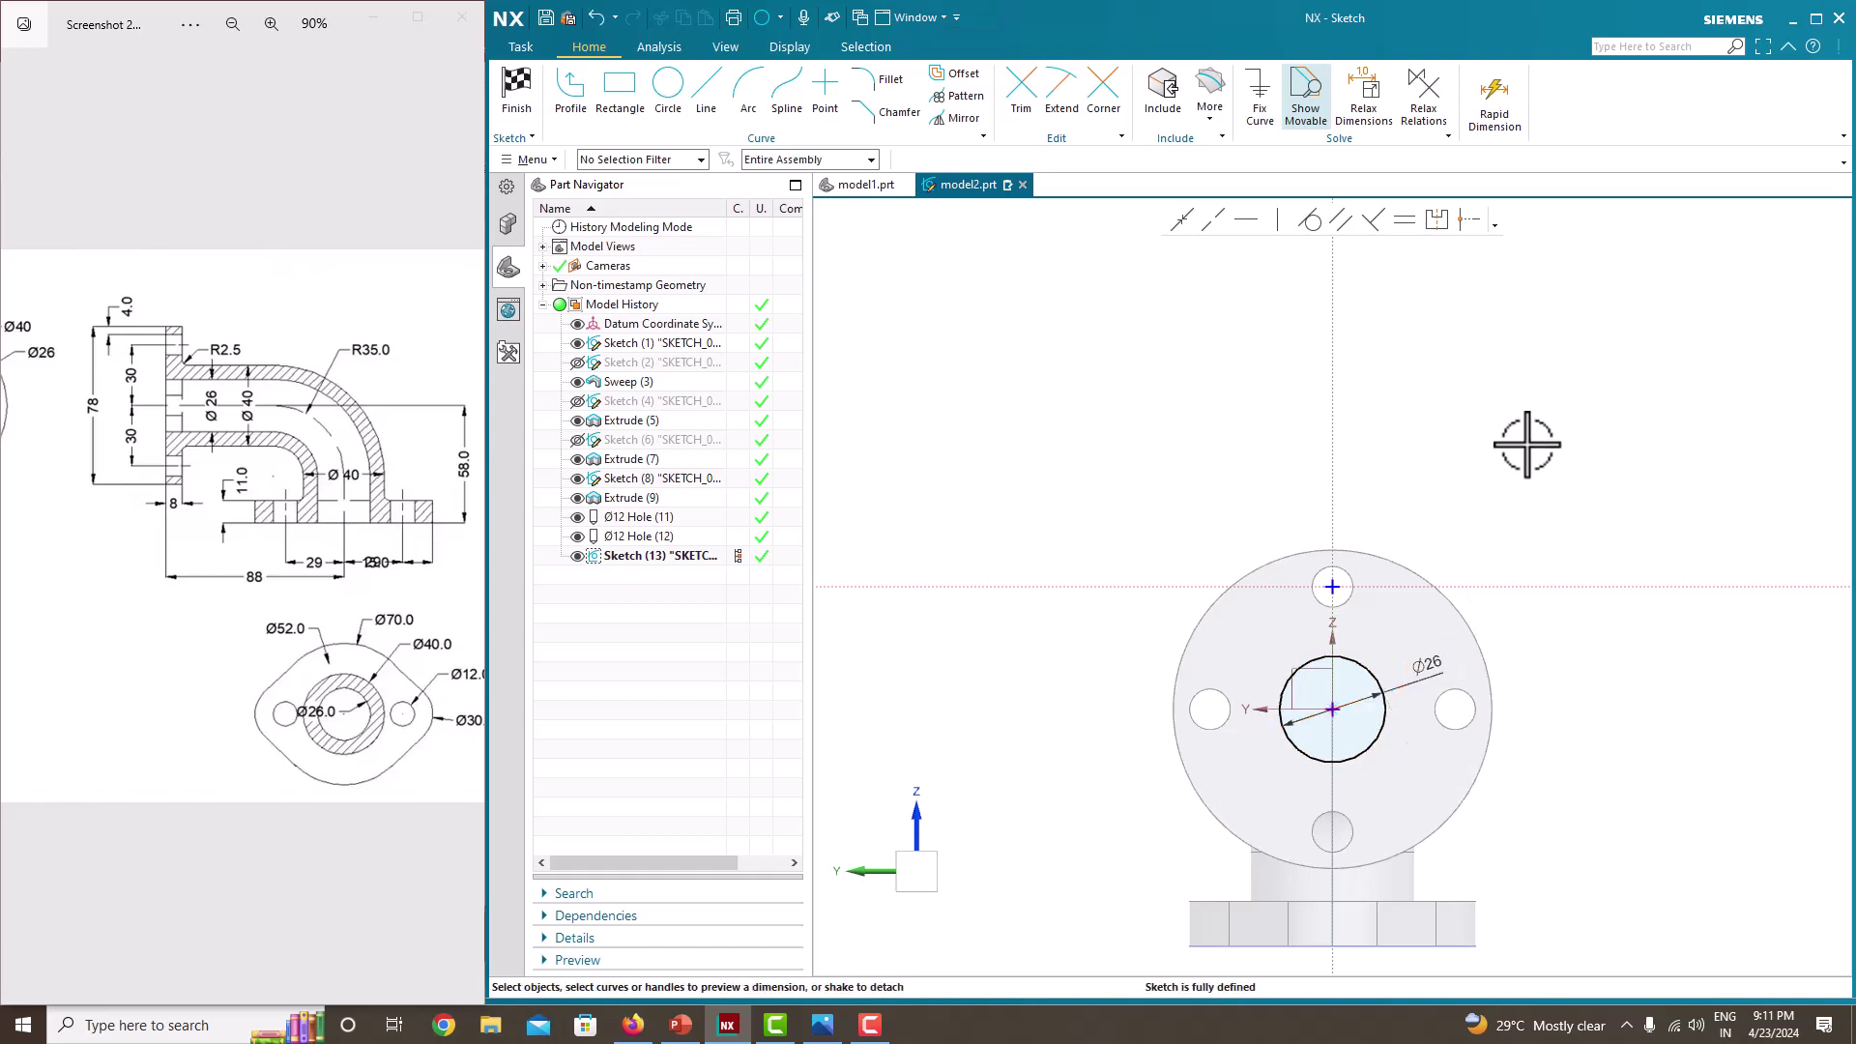
pyautogui.rightClick(1527, 444)
pyautogui.click(1549, 468)
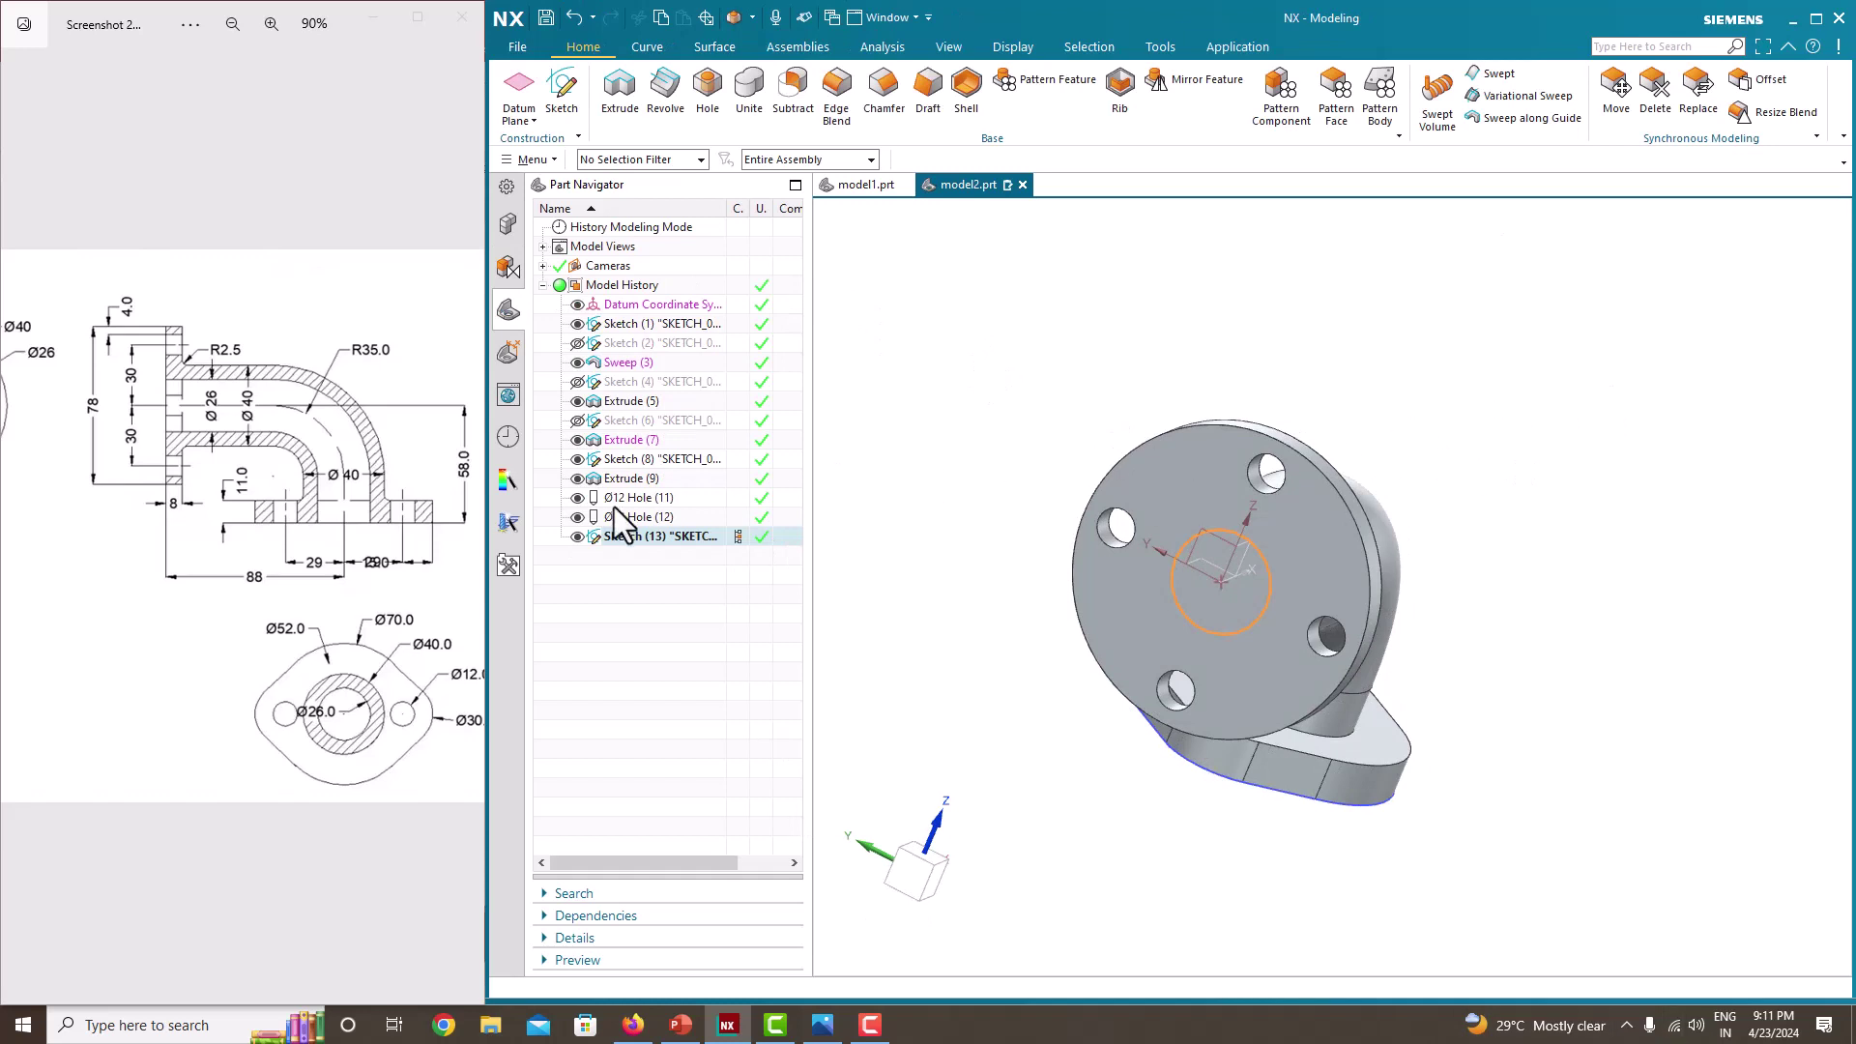
# - Sweep the 26 mm circle along the elbow's centreline path with Sweep Along Guide, subtracting it from the solid body
pyautogui.click(1492, 120)
pyautogui.click(972, 266)
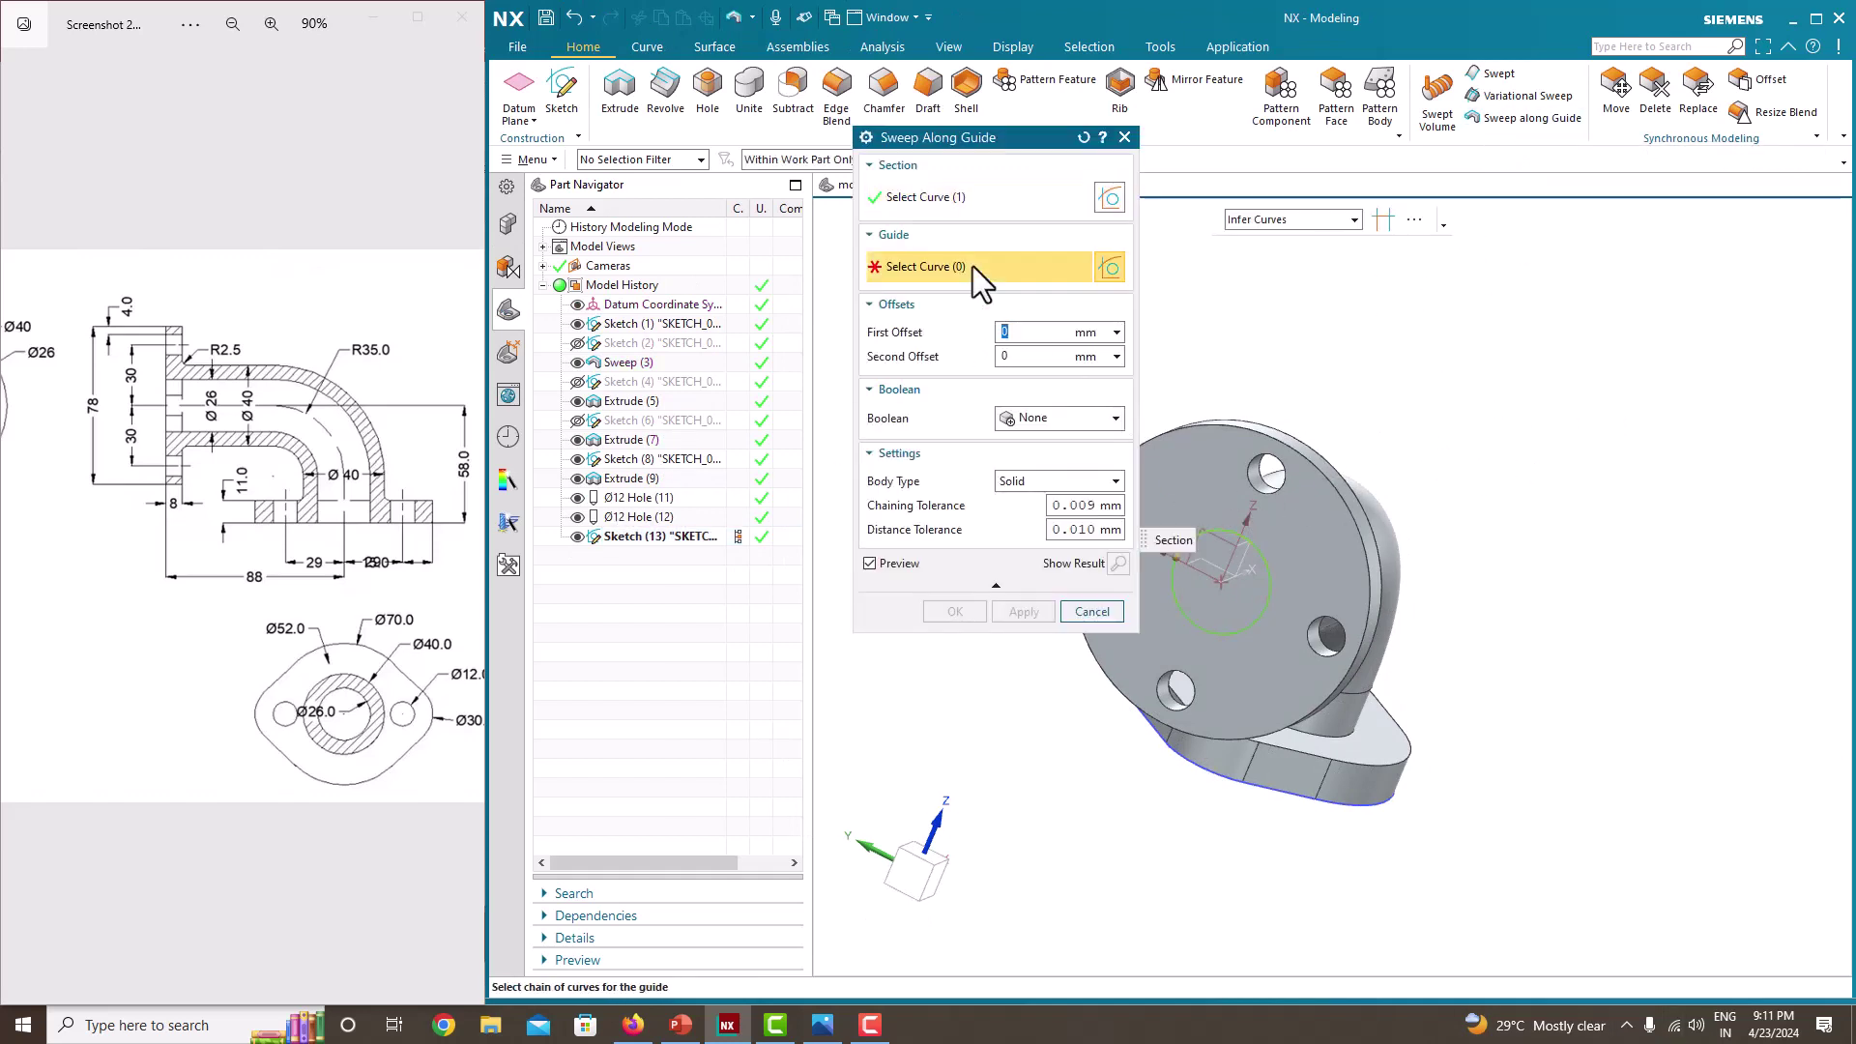
pyautogui.click(641, 324)
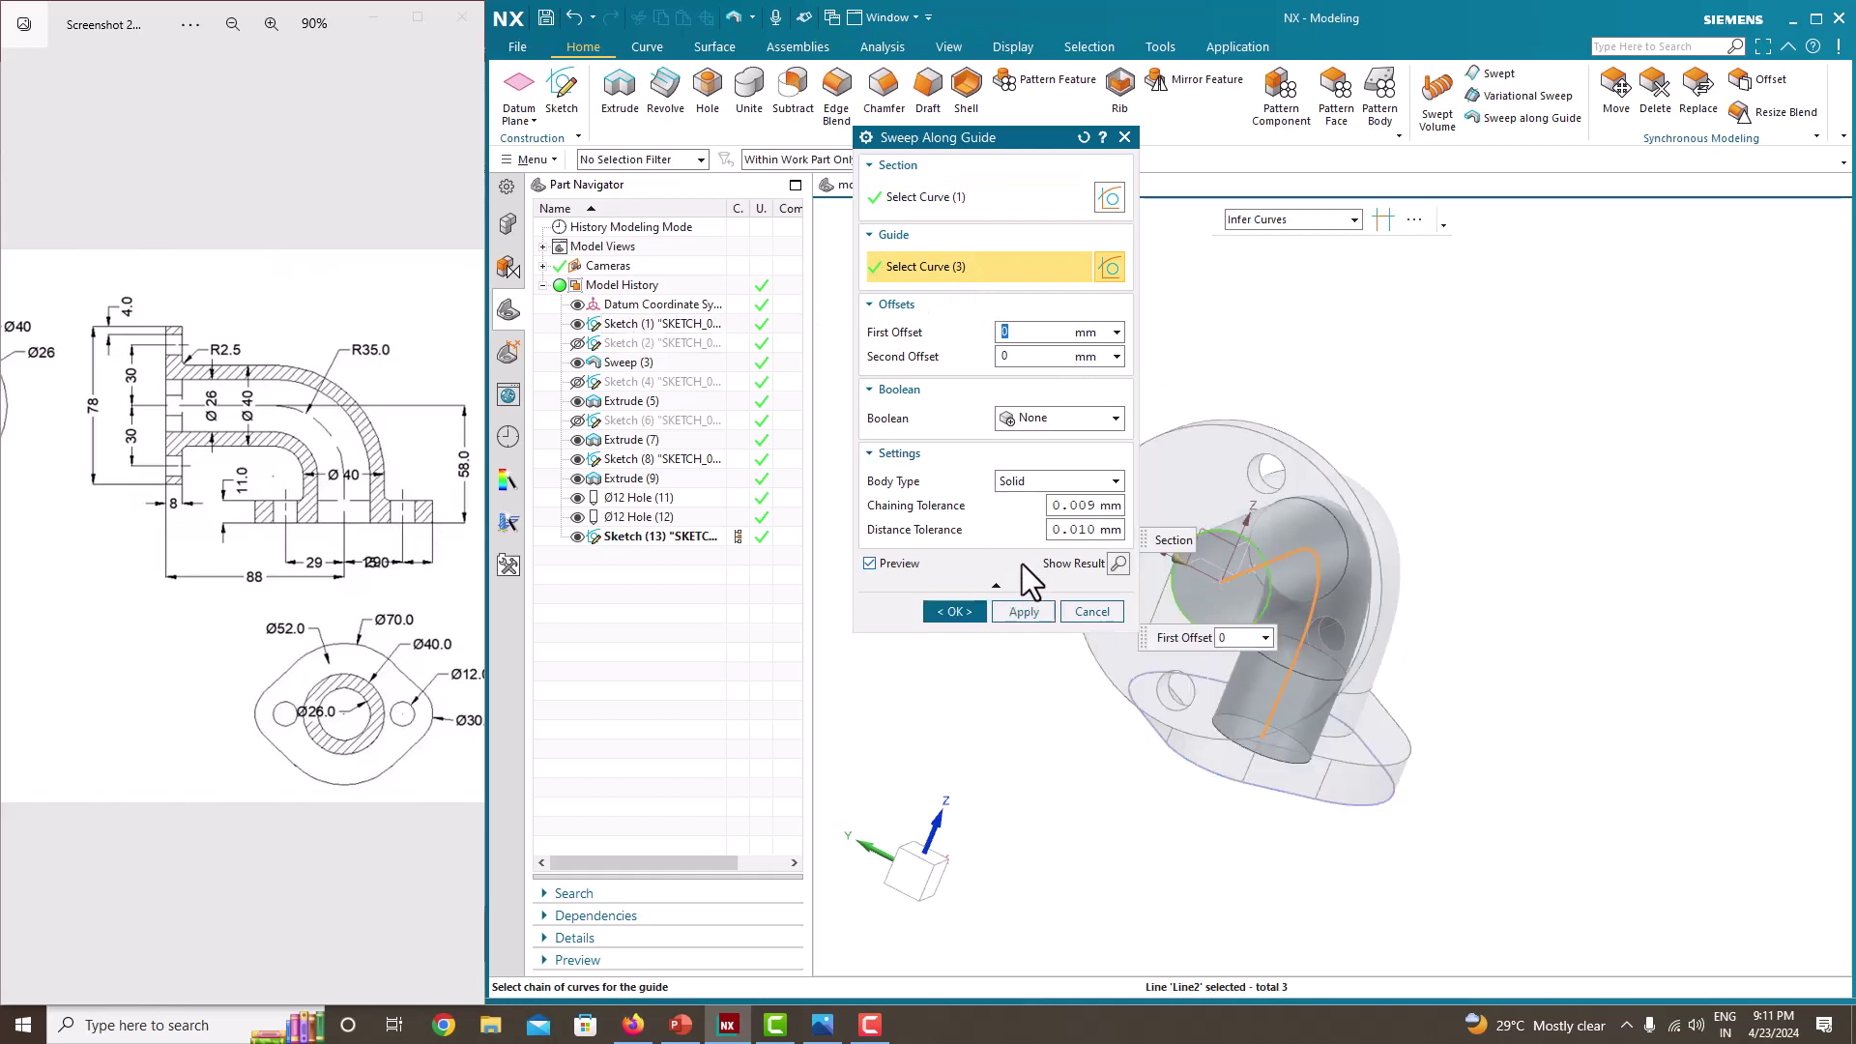
pyautogui.click(1045, 419)
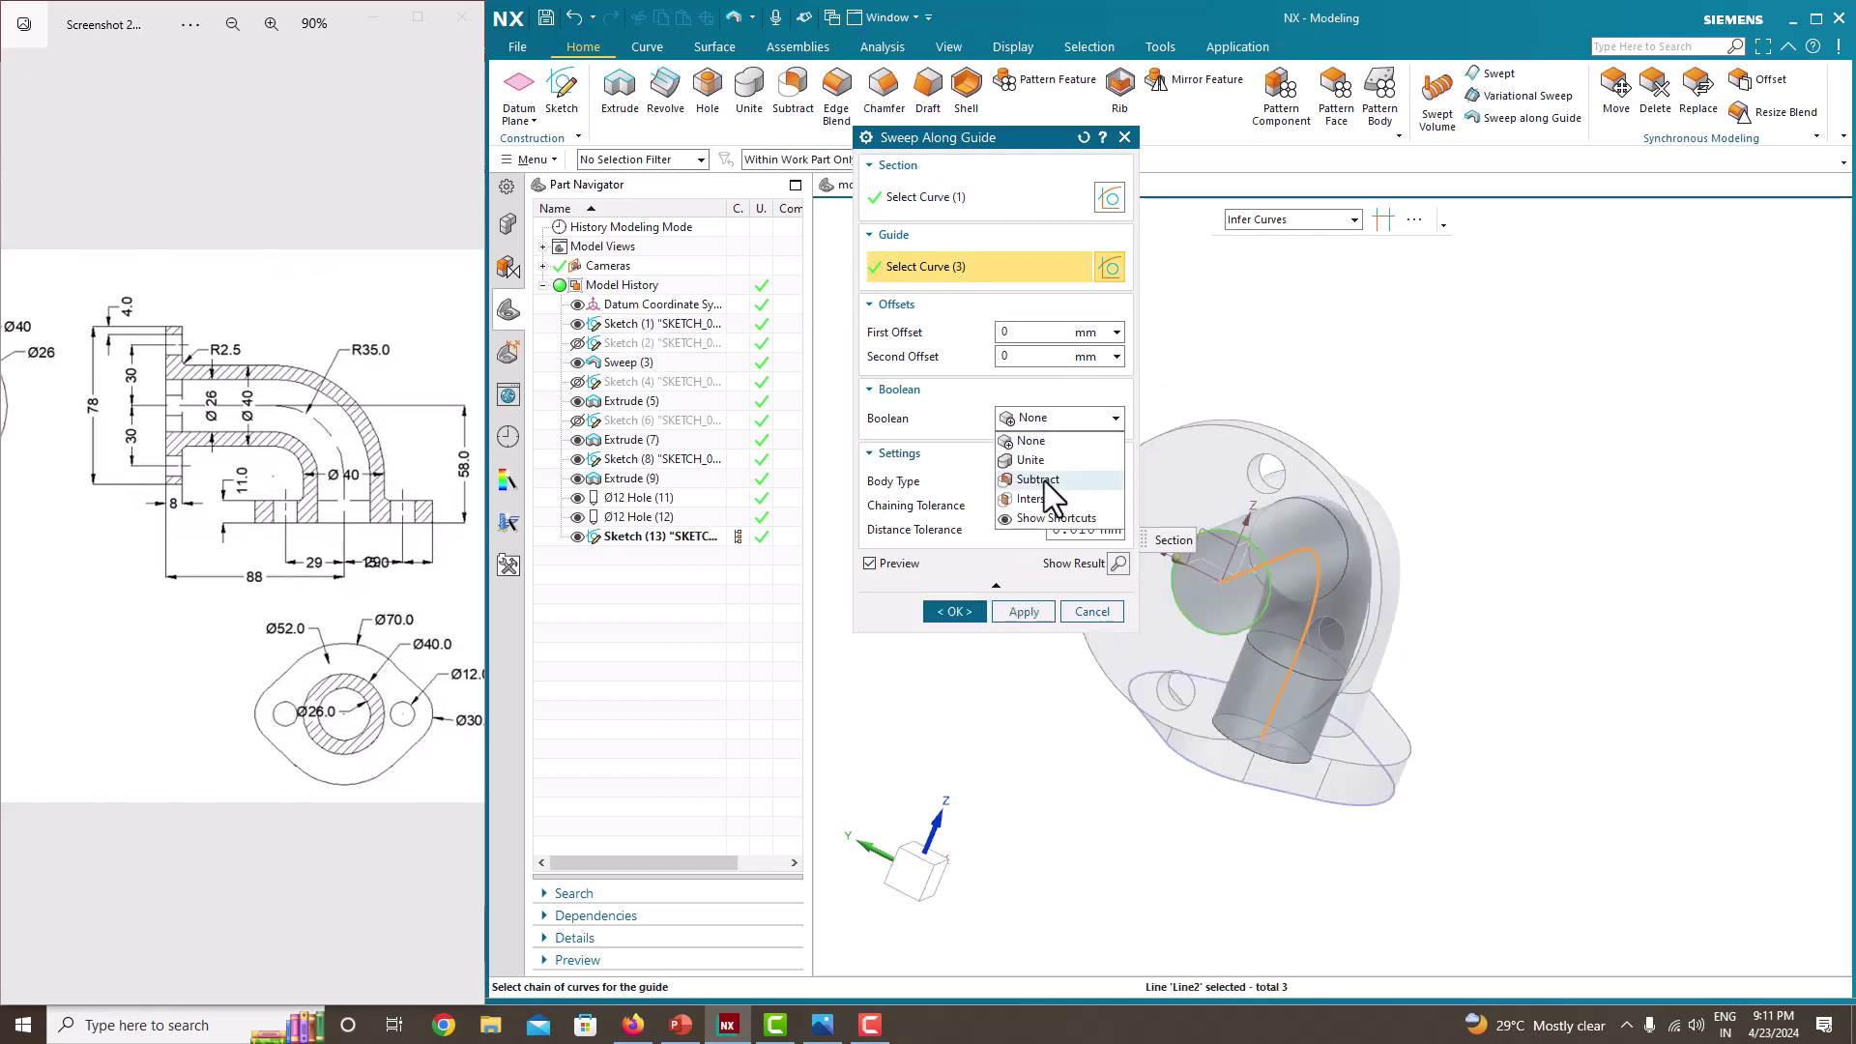
pyautogui.click(1044, 479)
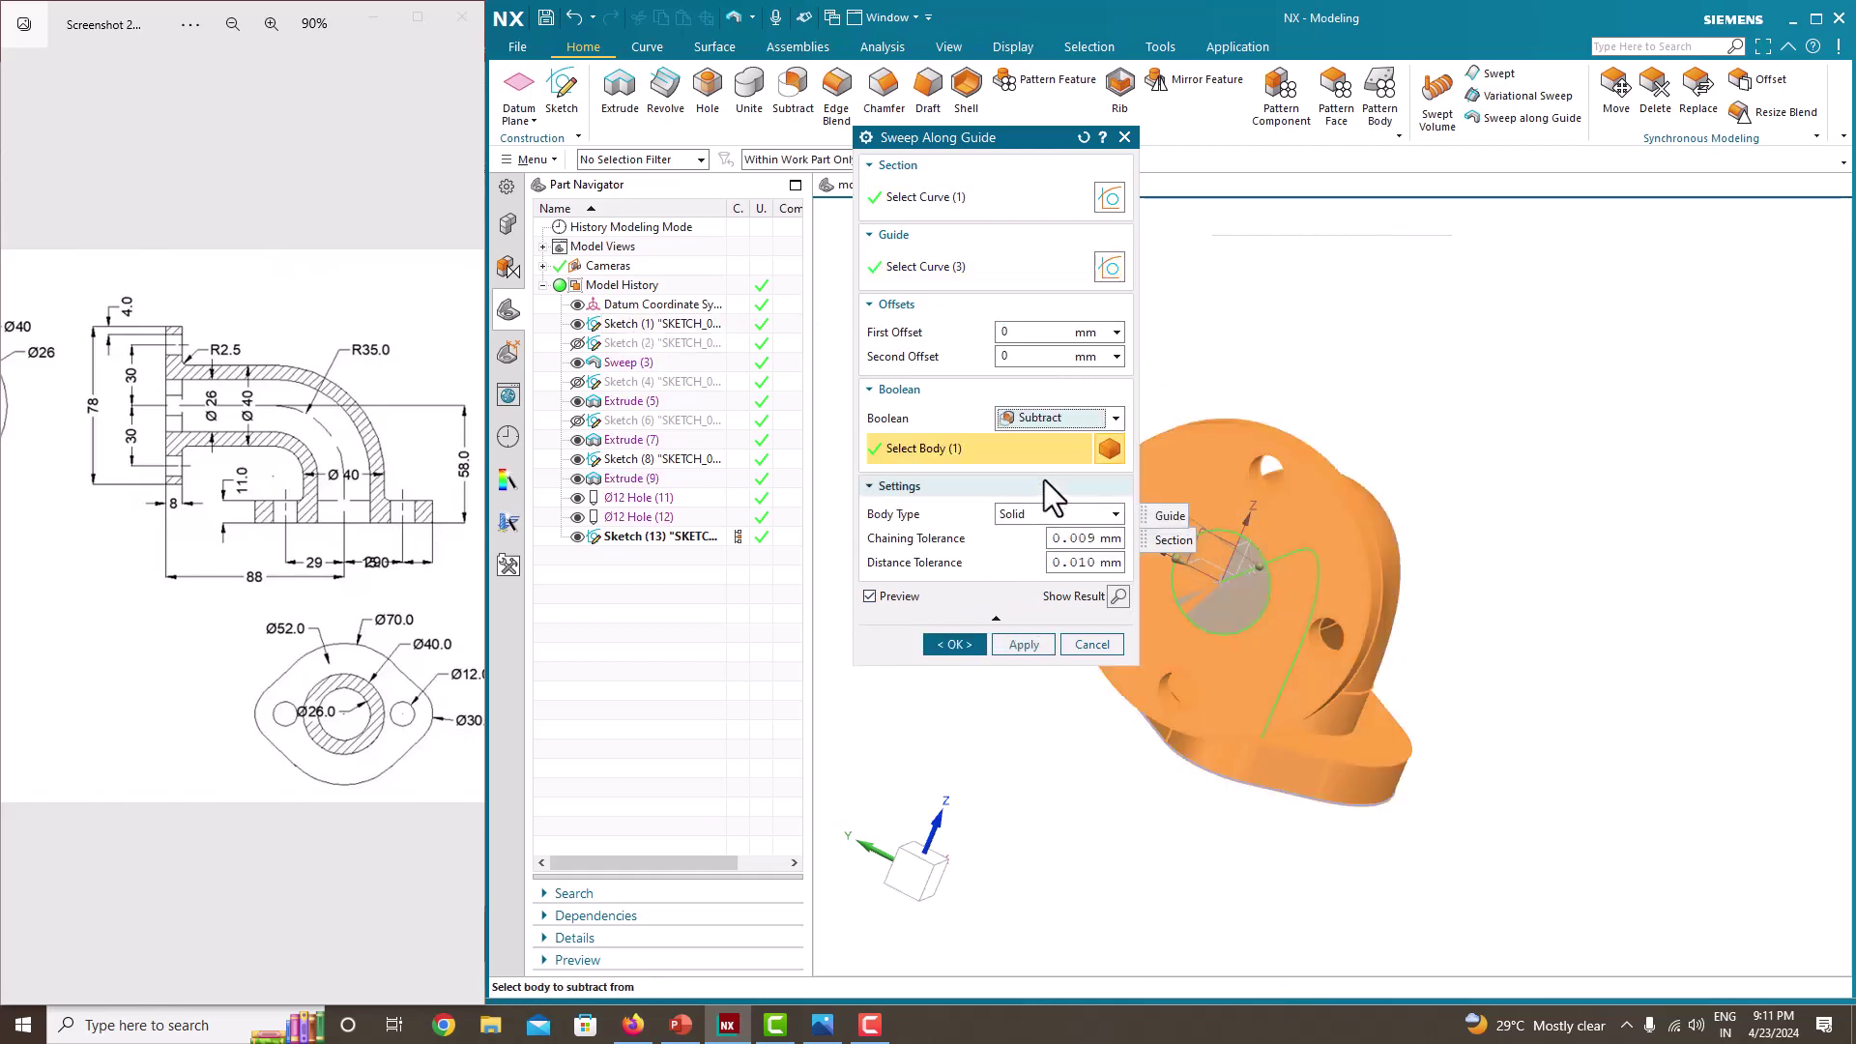
pyautogui.click(959, 644)
pyautogui.moveTo(959, 649); pyautogui.dragTo(1289, 434, button='middle')
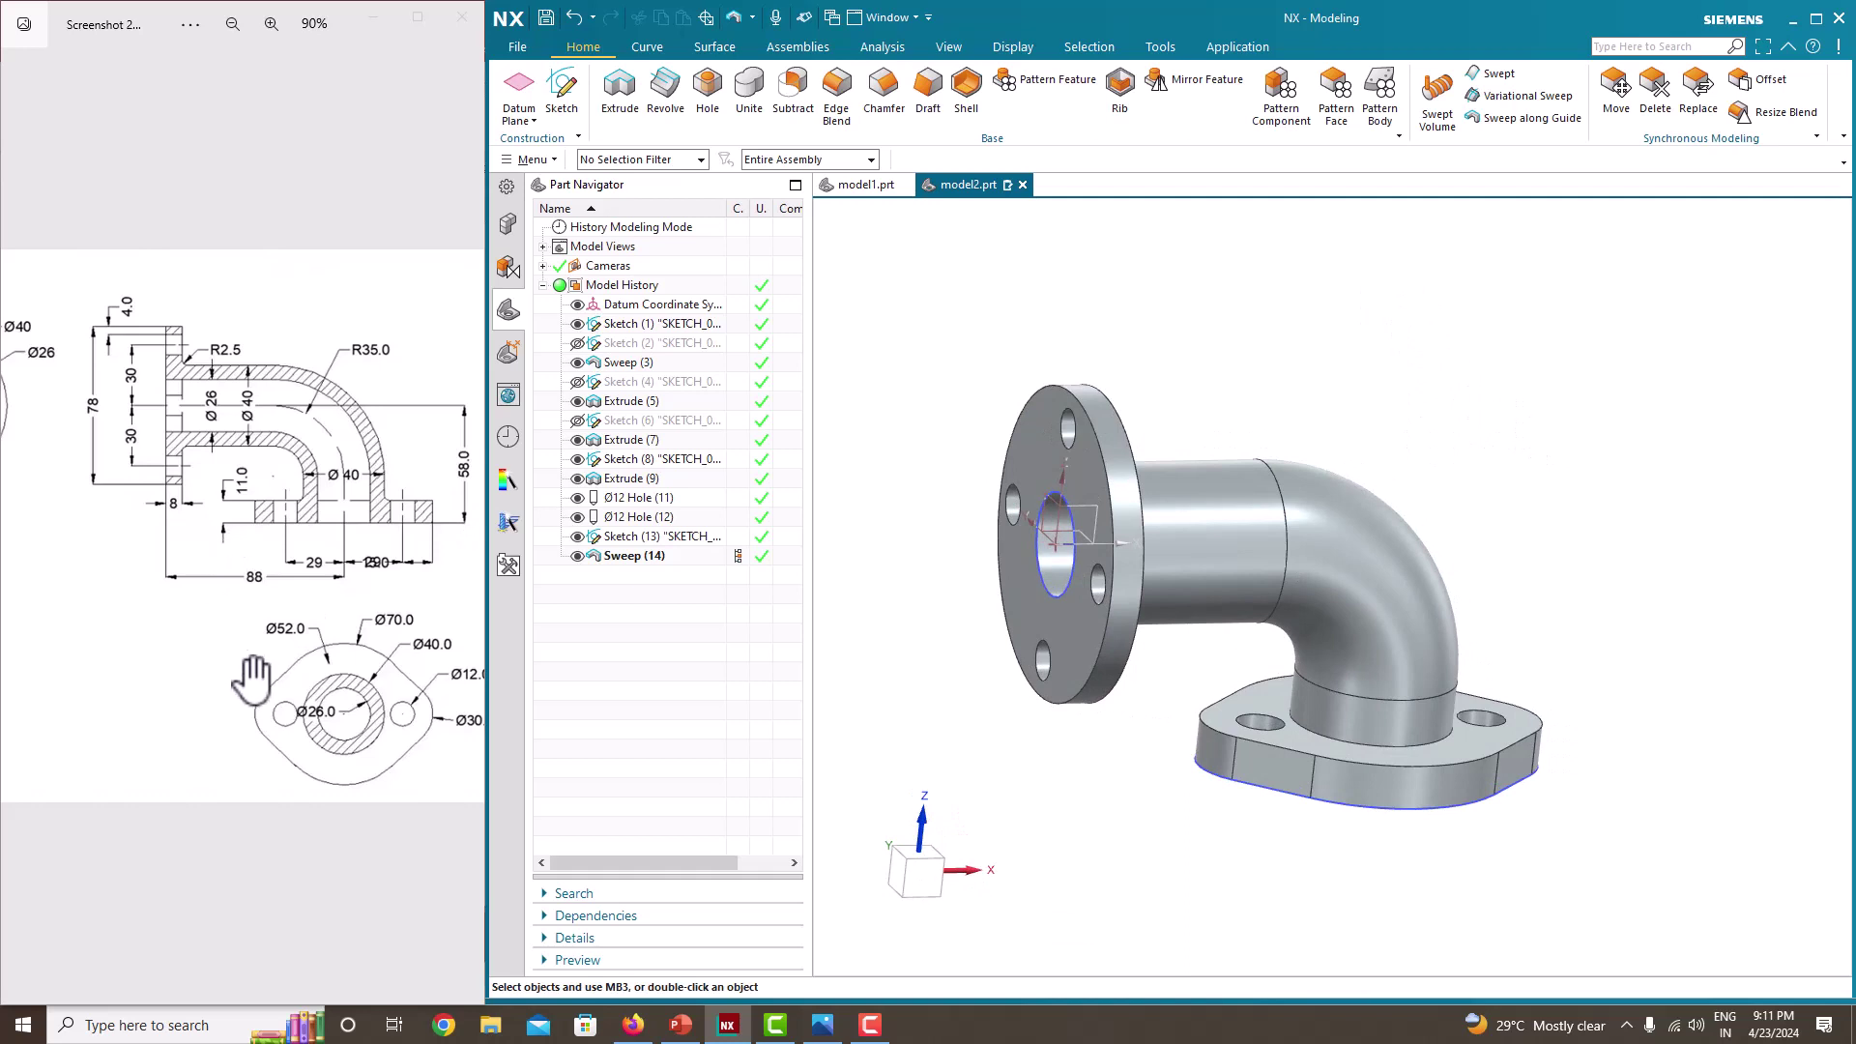
# - Apply a 2.5 mm edge blend where the pipe meets the round flange and where it meets the oval flange
pyautogui.scroll(3, 207, 363)
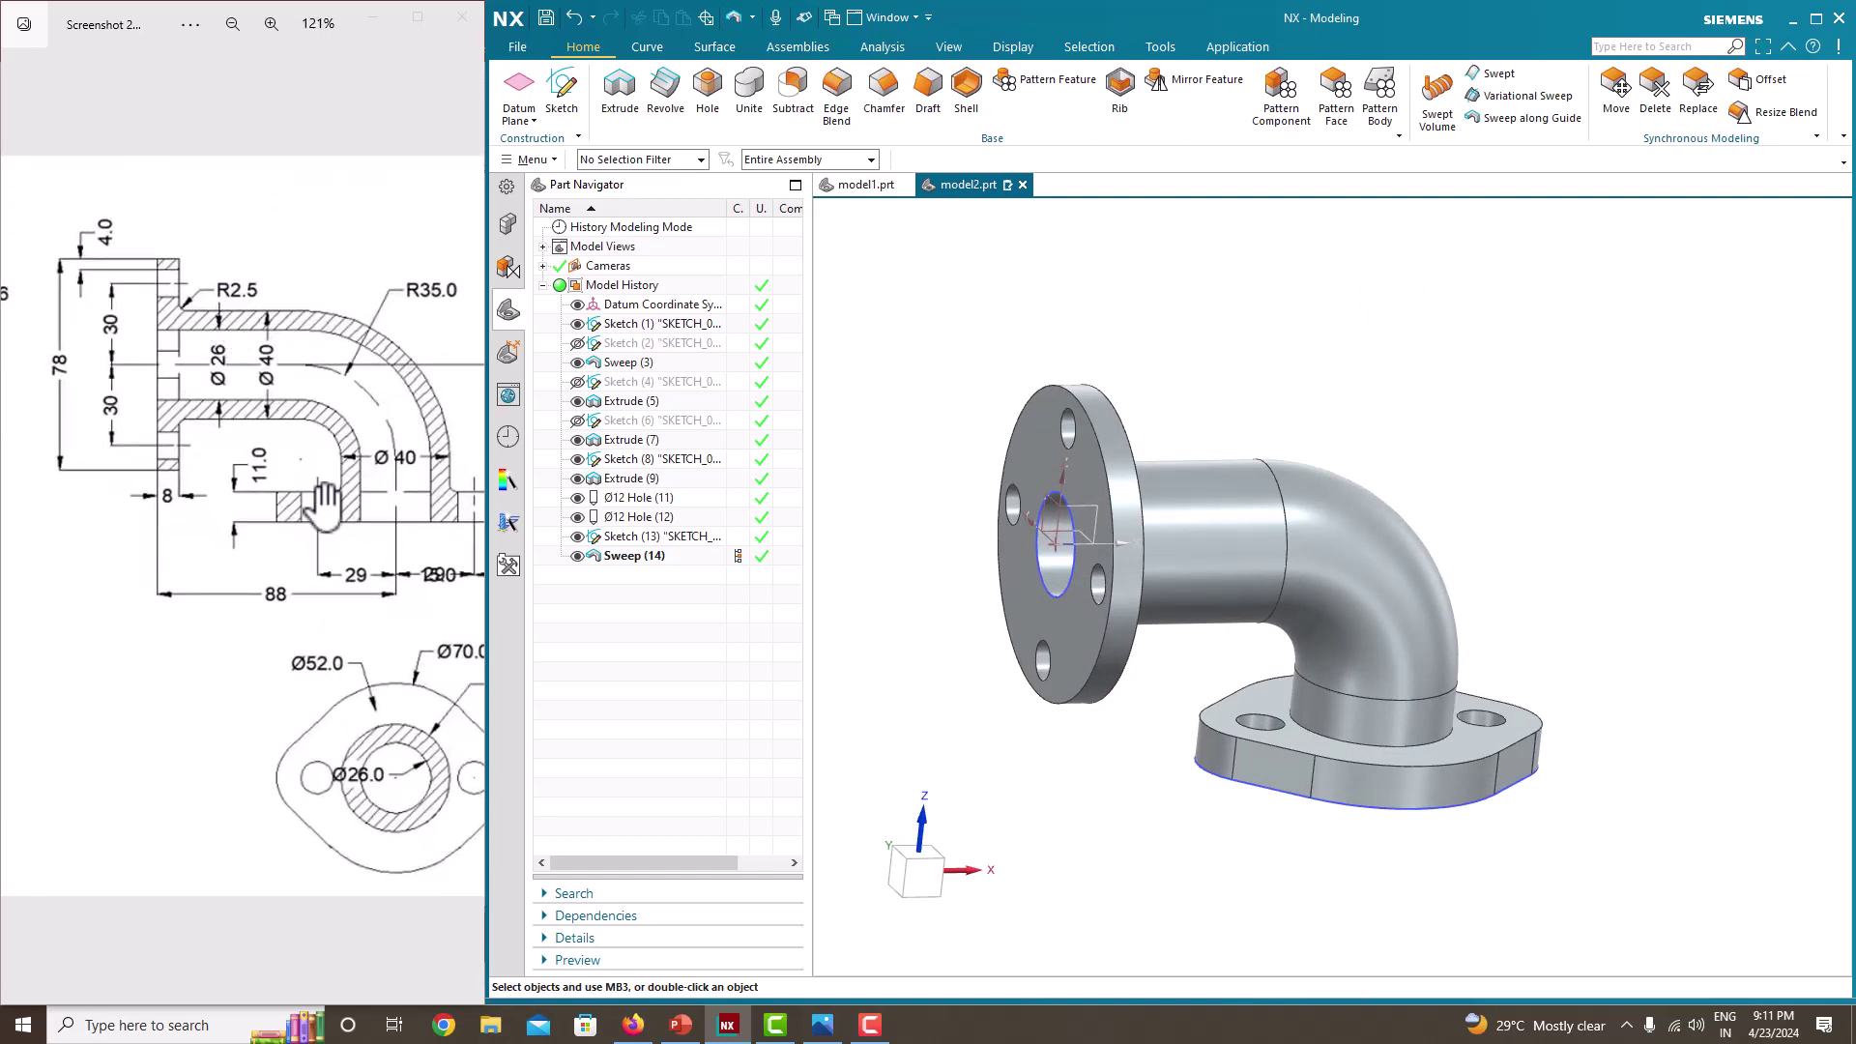
pyautogui.scroll(-2, 324, 503)
pyautogui.click(408, 551)
pyautogui.scroll(-2, 373, 518)
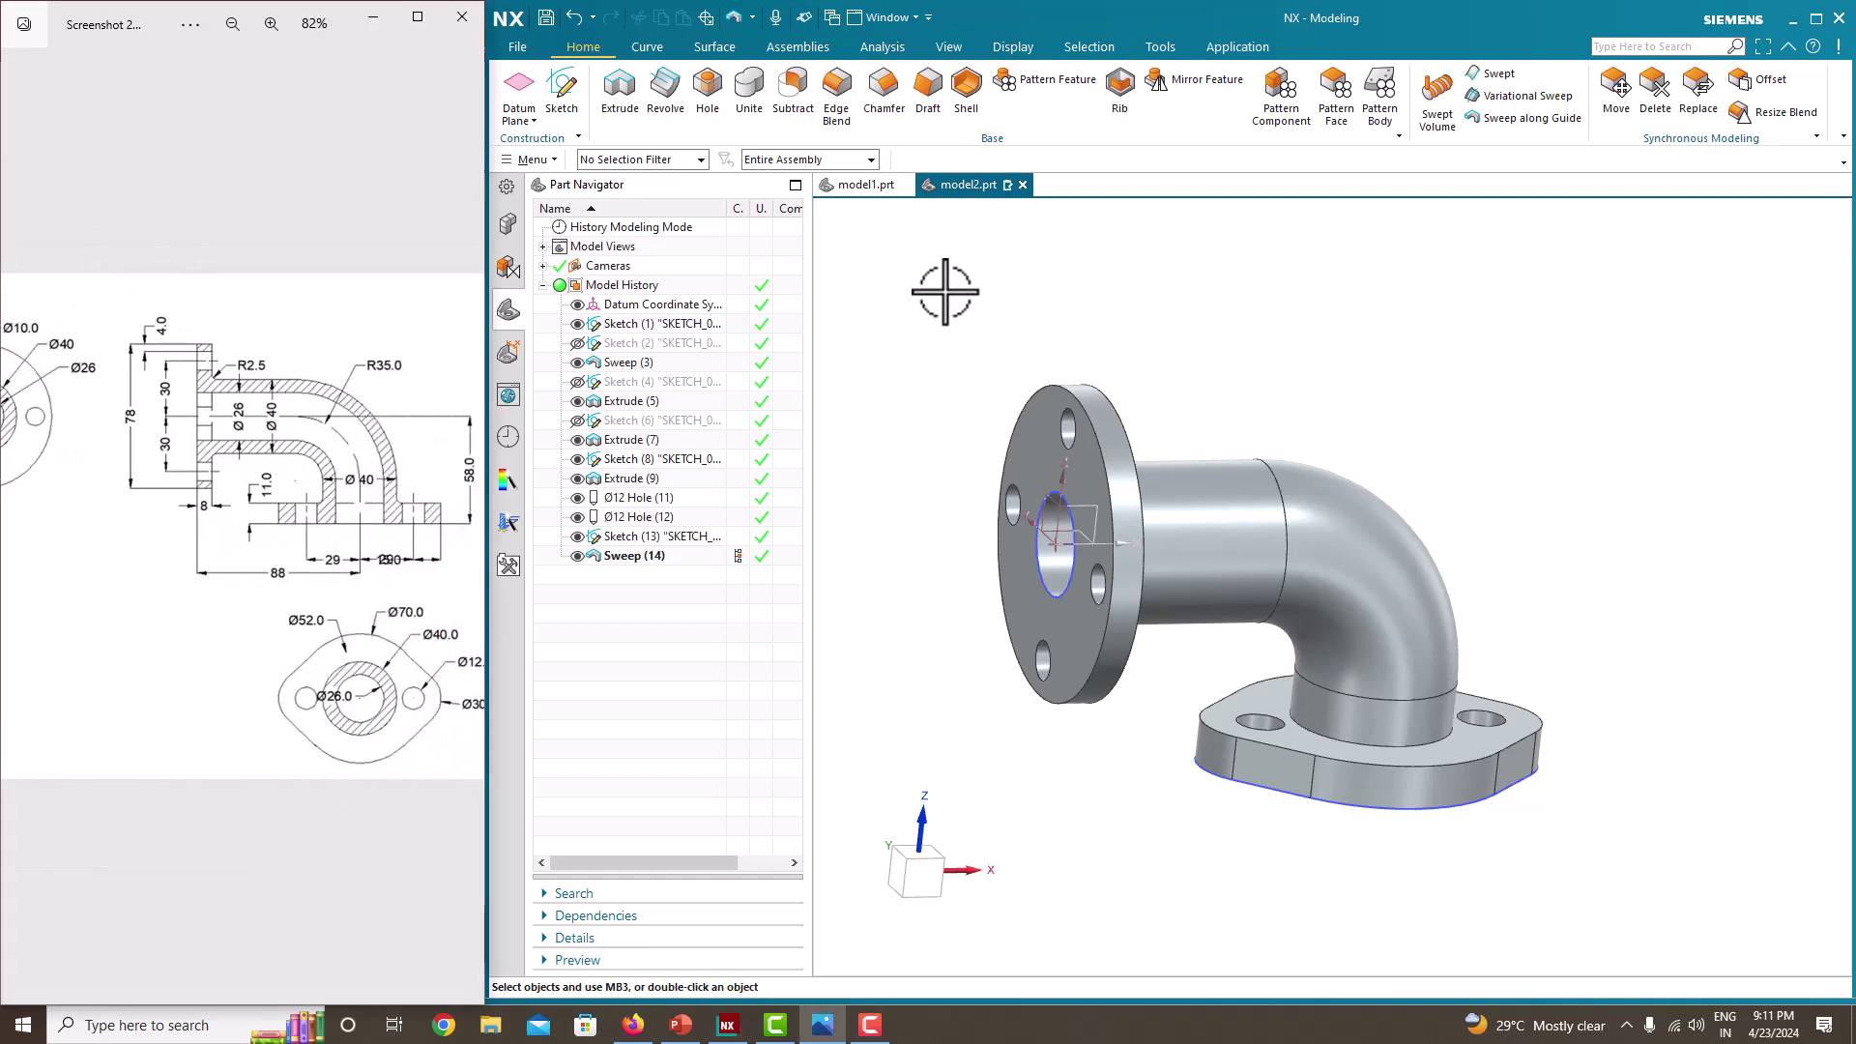
pyautogui.click(833, 124)
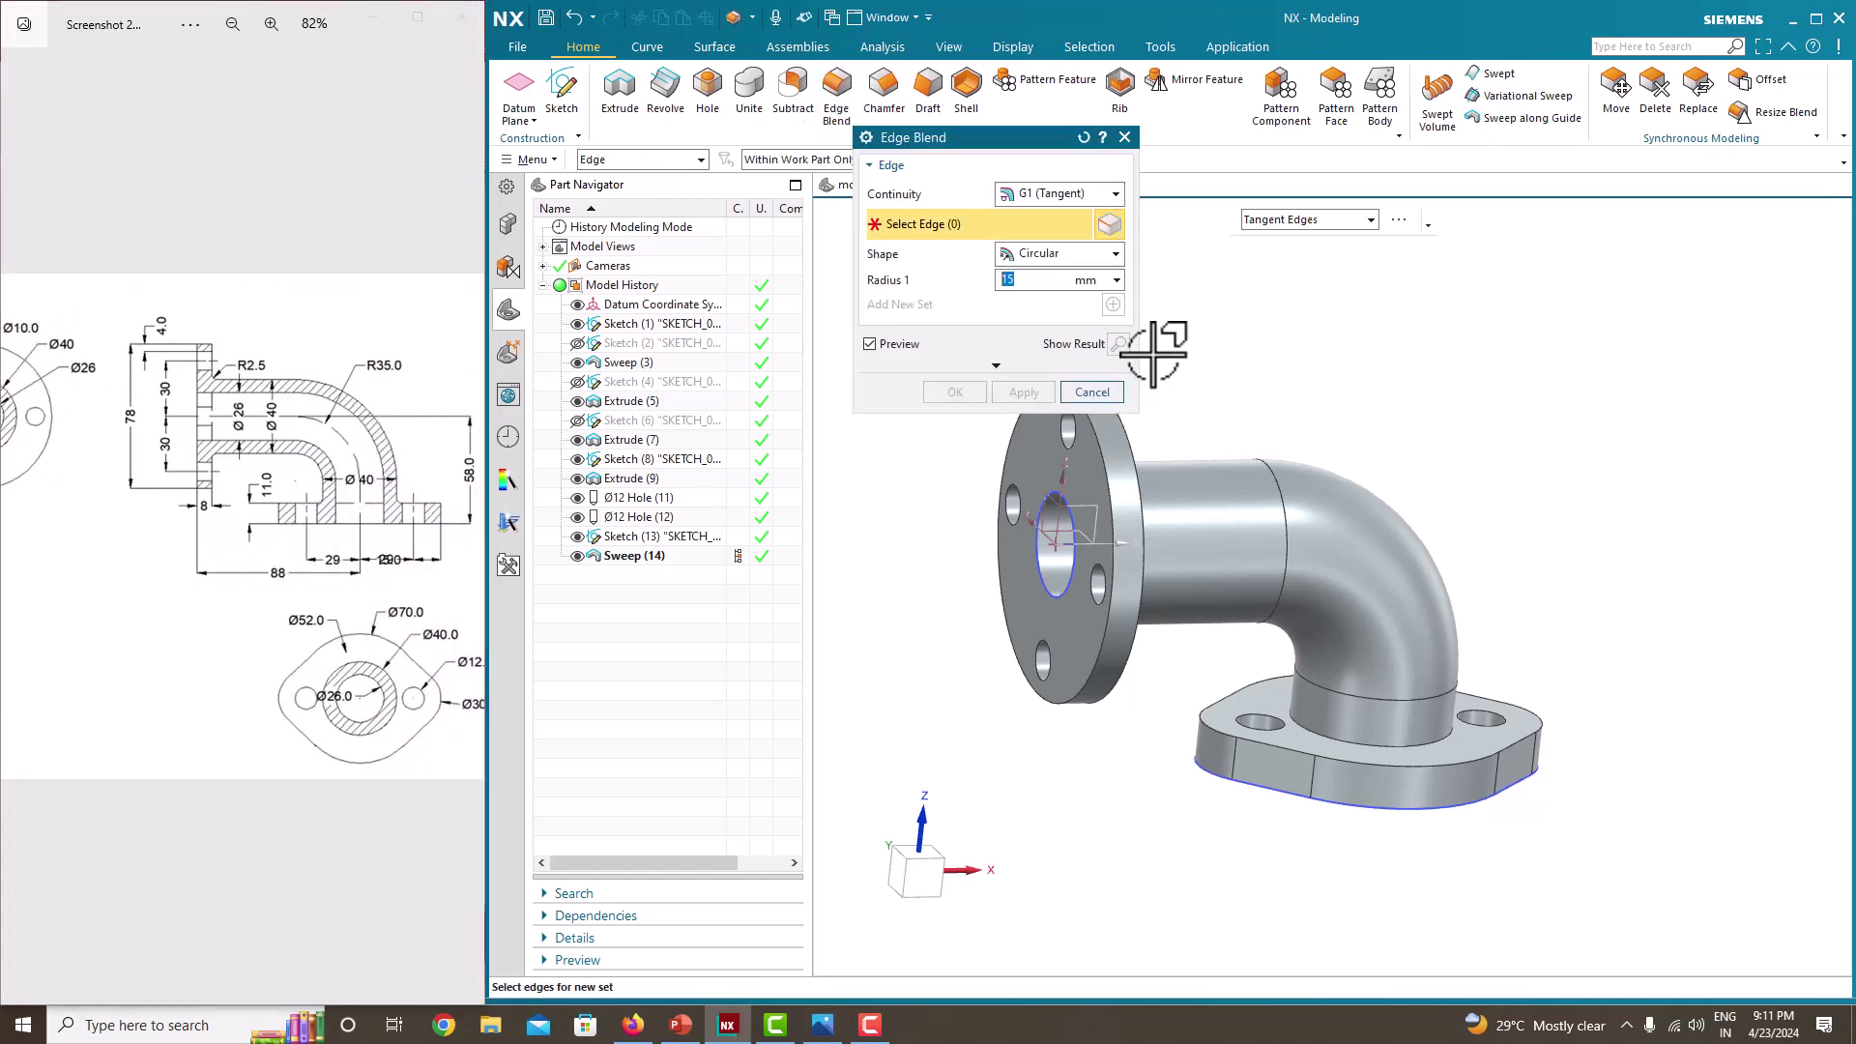
pyautogui.moveTo(1155, 367); pyautogui.dragTo(1117, 439, button='middle')
pyautogui.click(1071, 456)
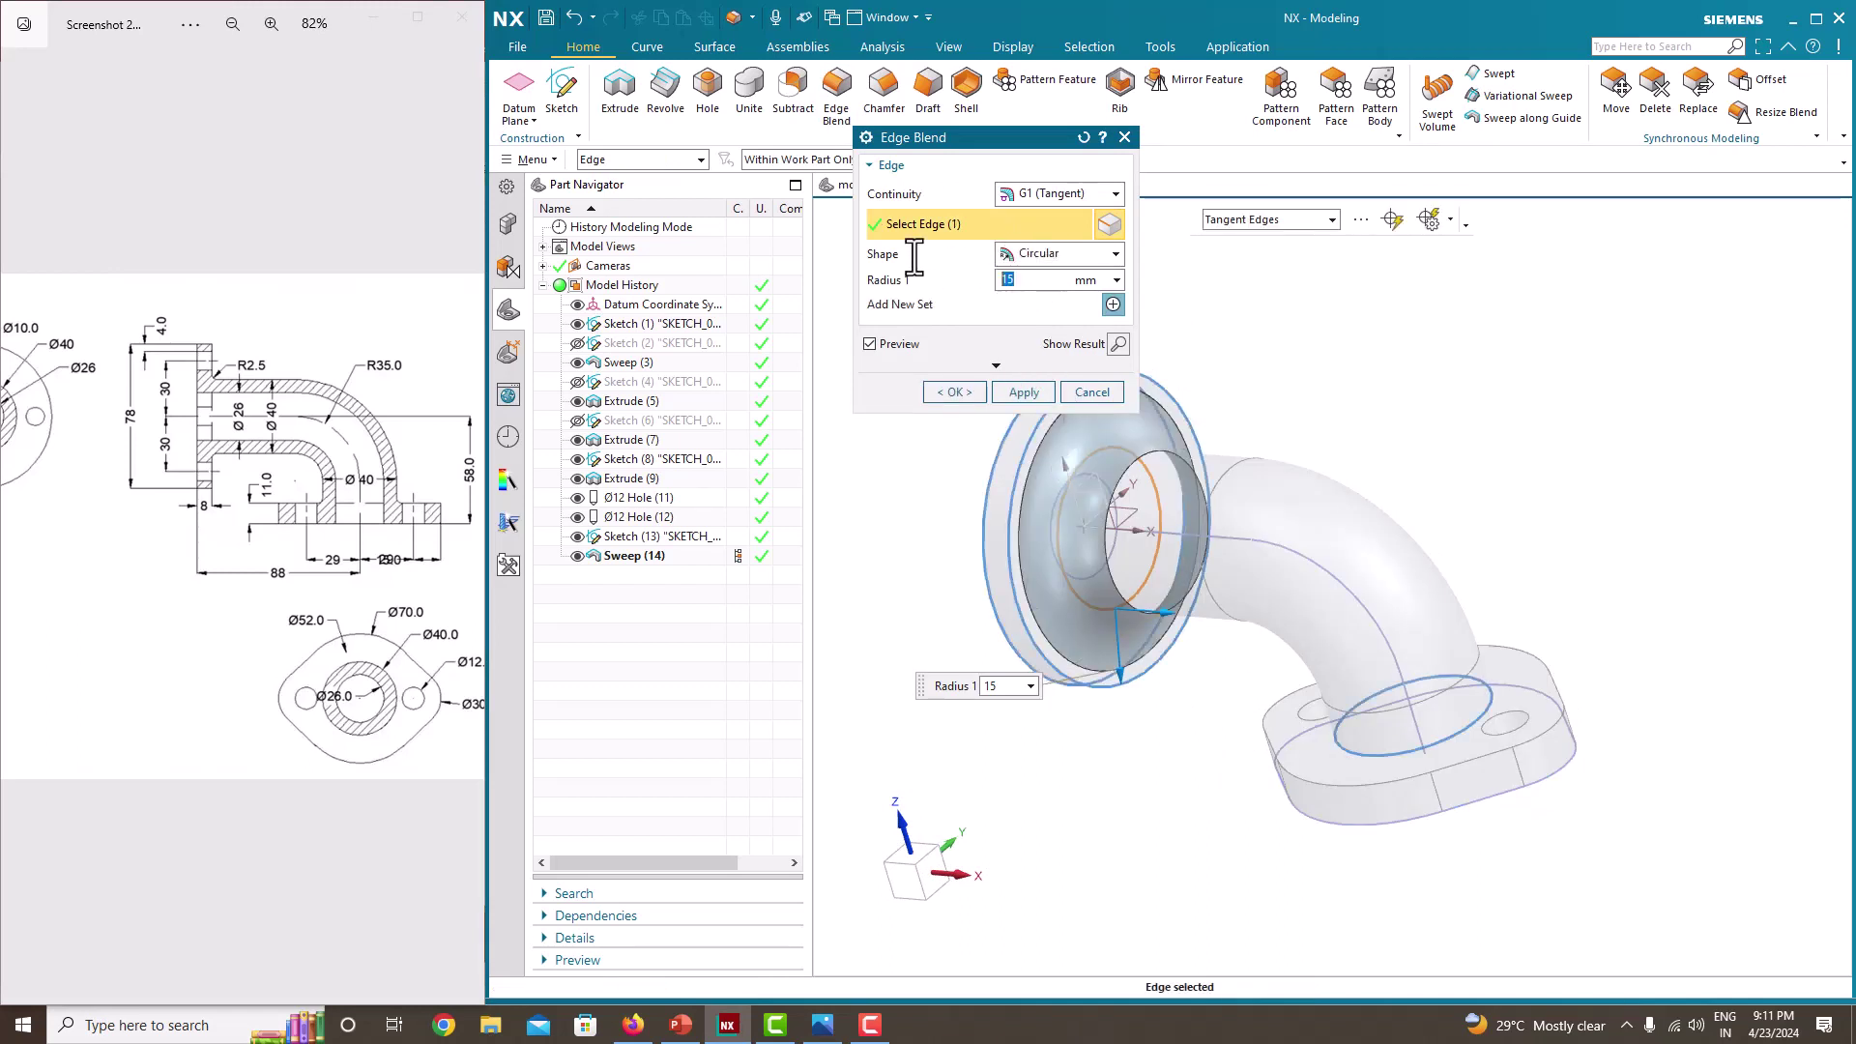
pyautogui.press('Return')
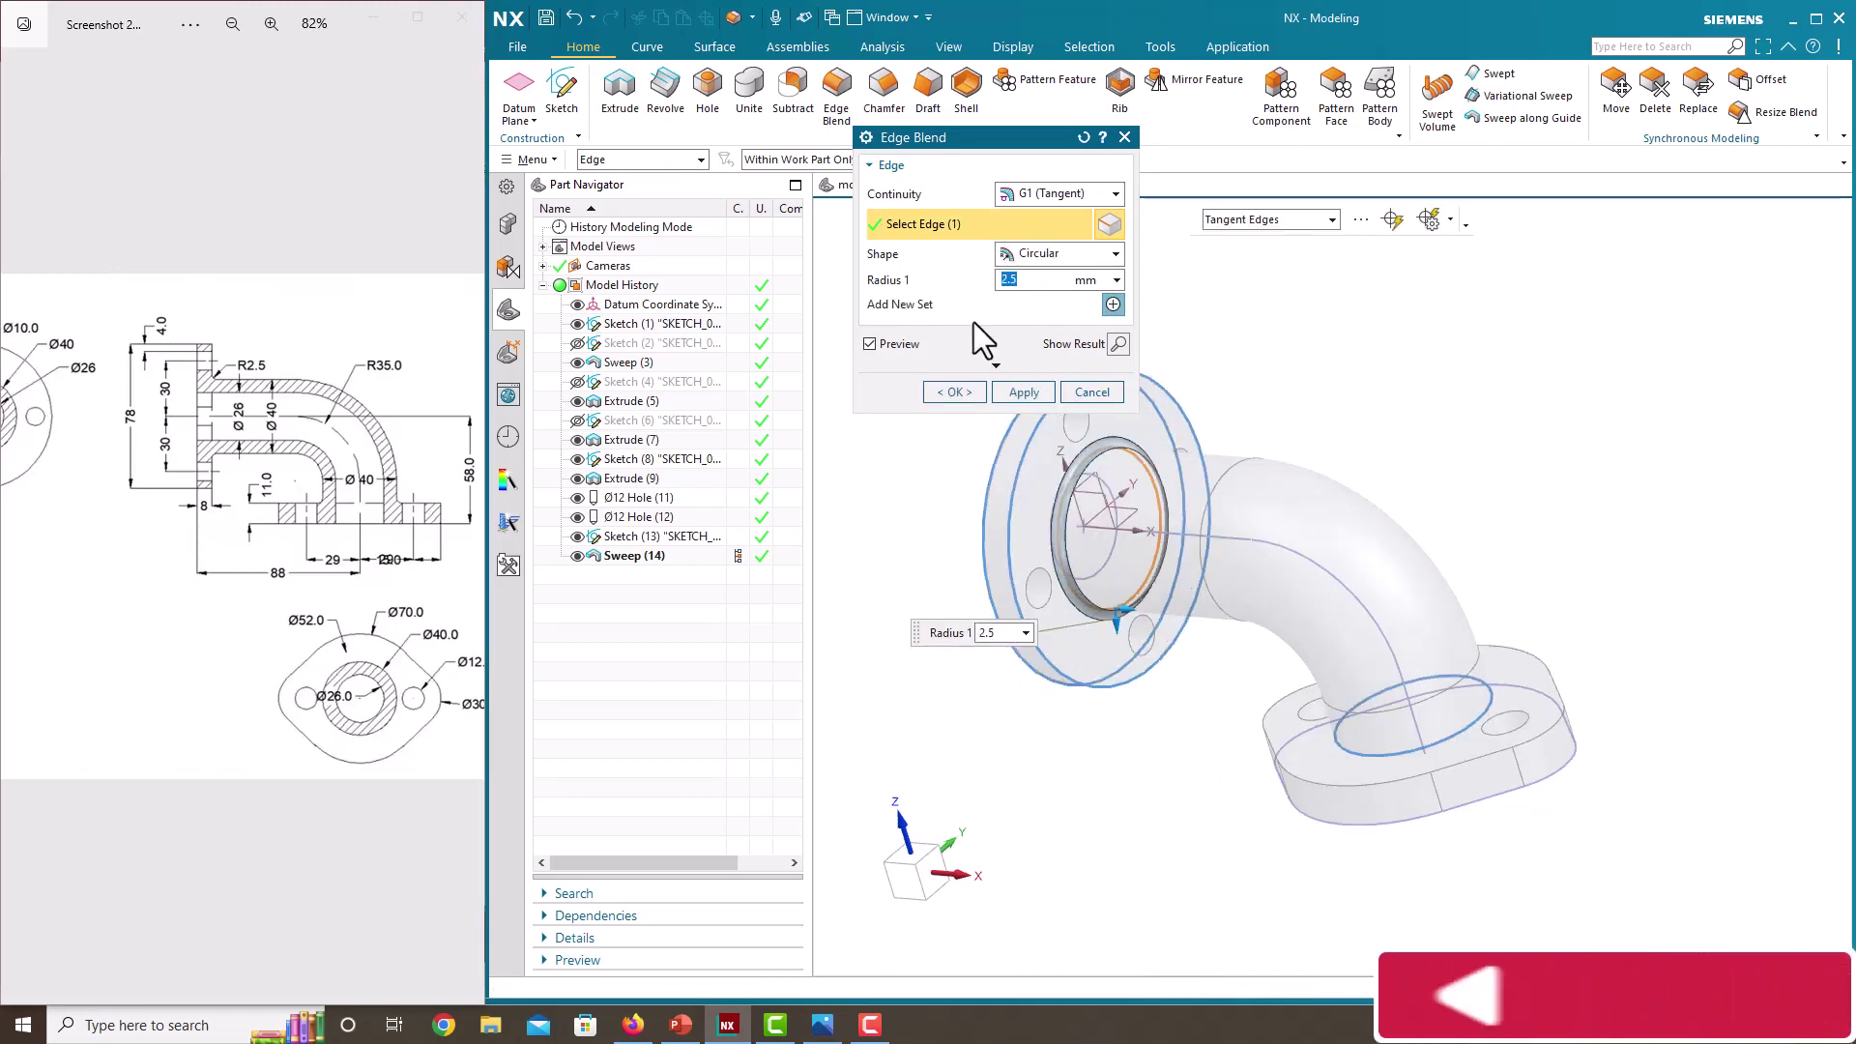
pyautogui.click(1490, 715)
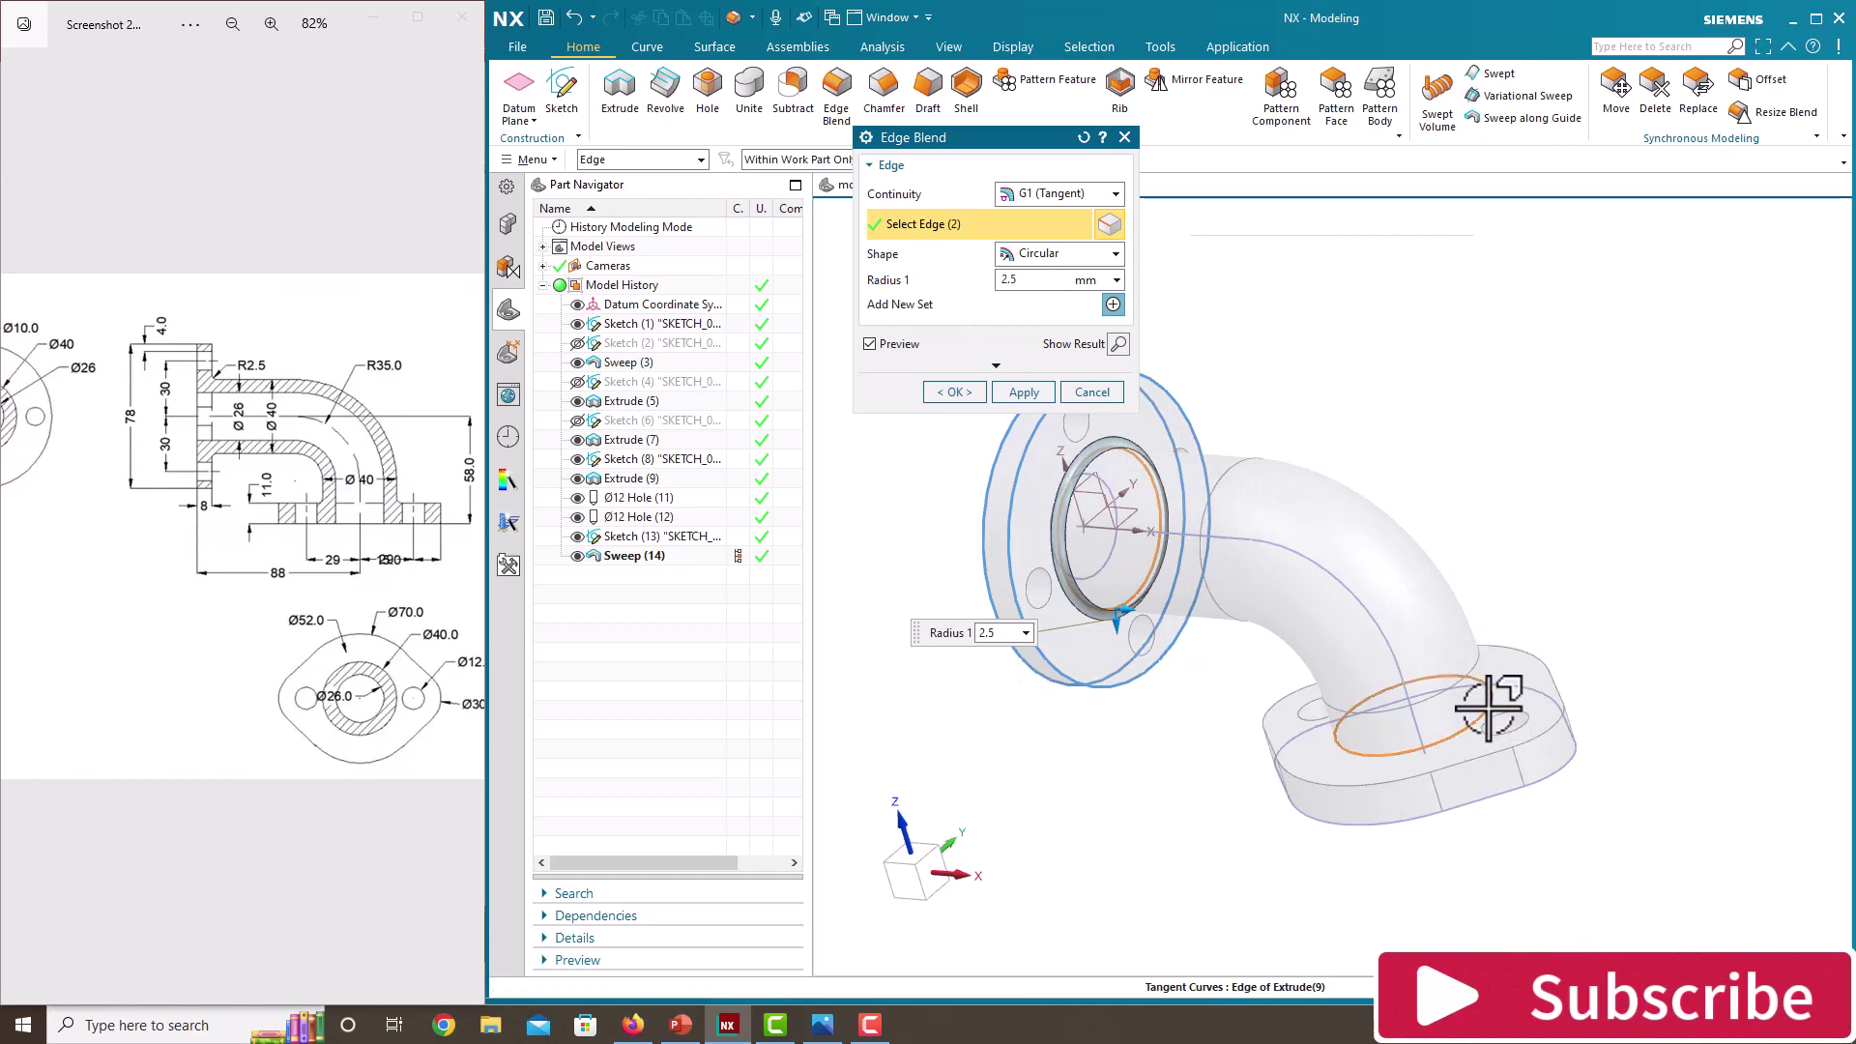
pyautogui.click(954, 393)
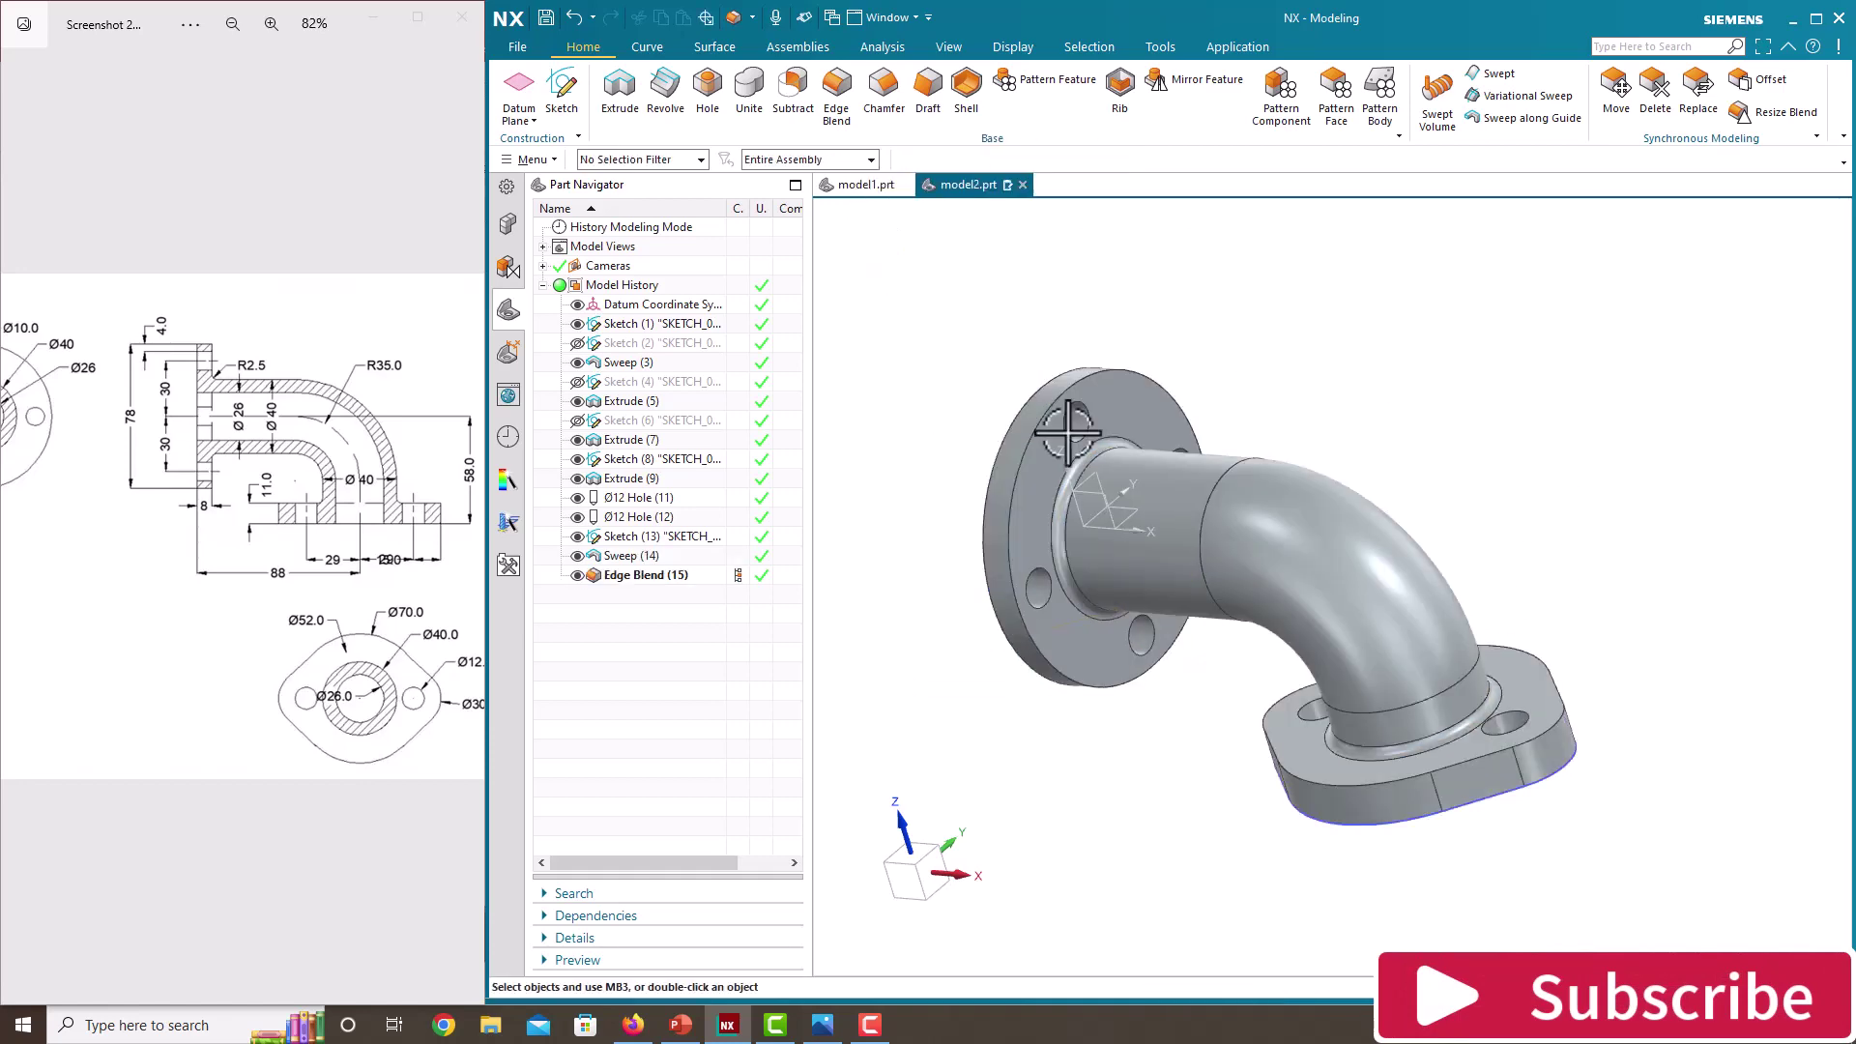
# - Hide the bore circle sketch and the oval flange sketch in the model
pyautogui.moveTo(1380, 511); pyautogui.dragTo(1479, 484, button='middle')
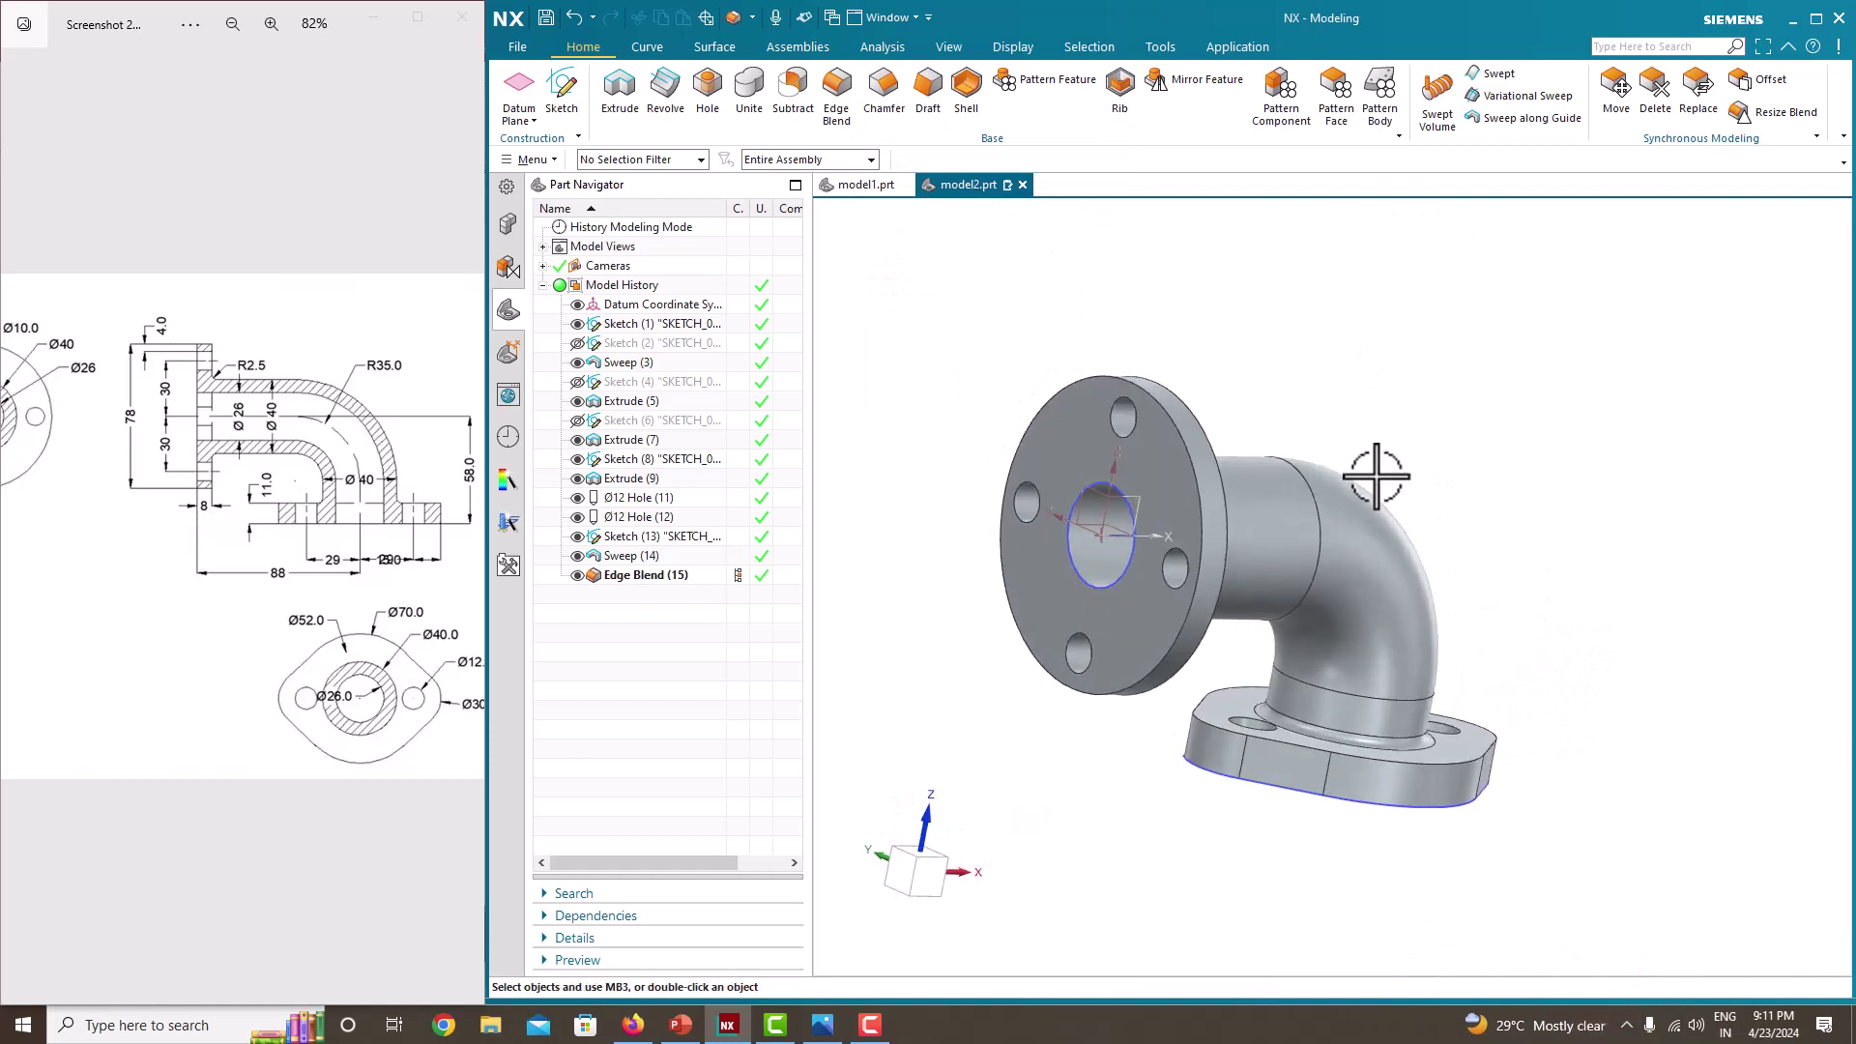
pyautogui.click(577, 536)
pyautogui.click(577, 460)
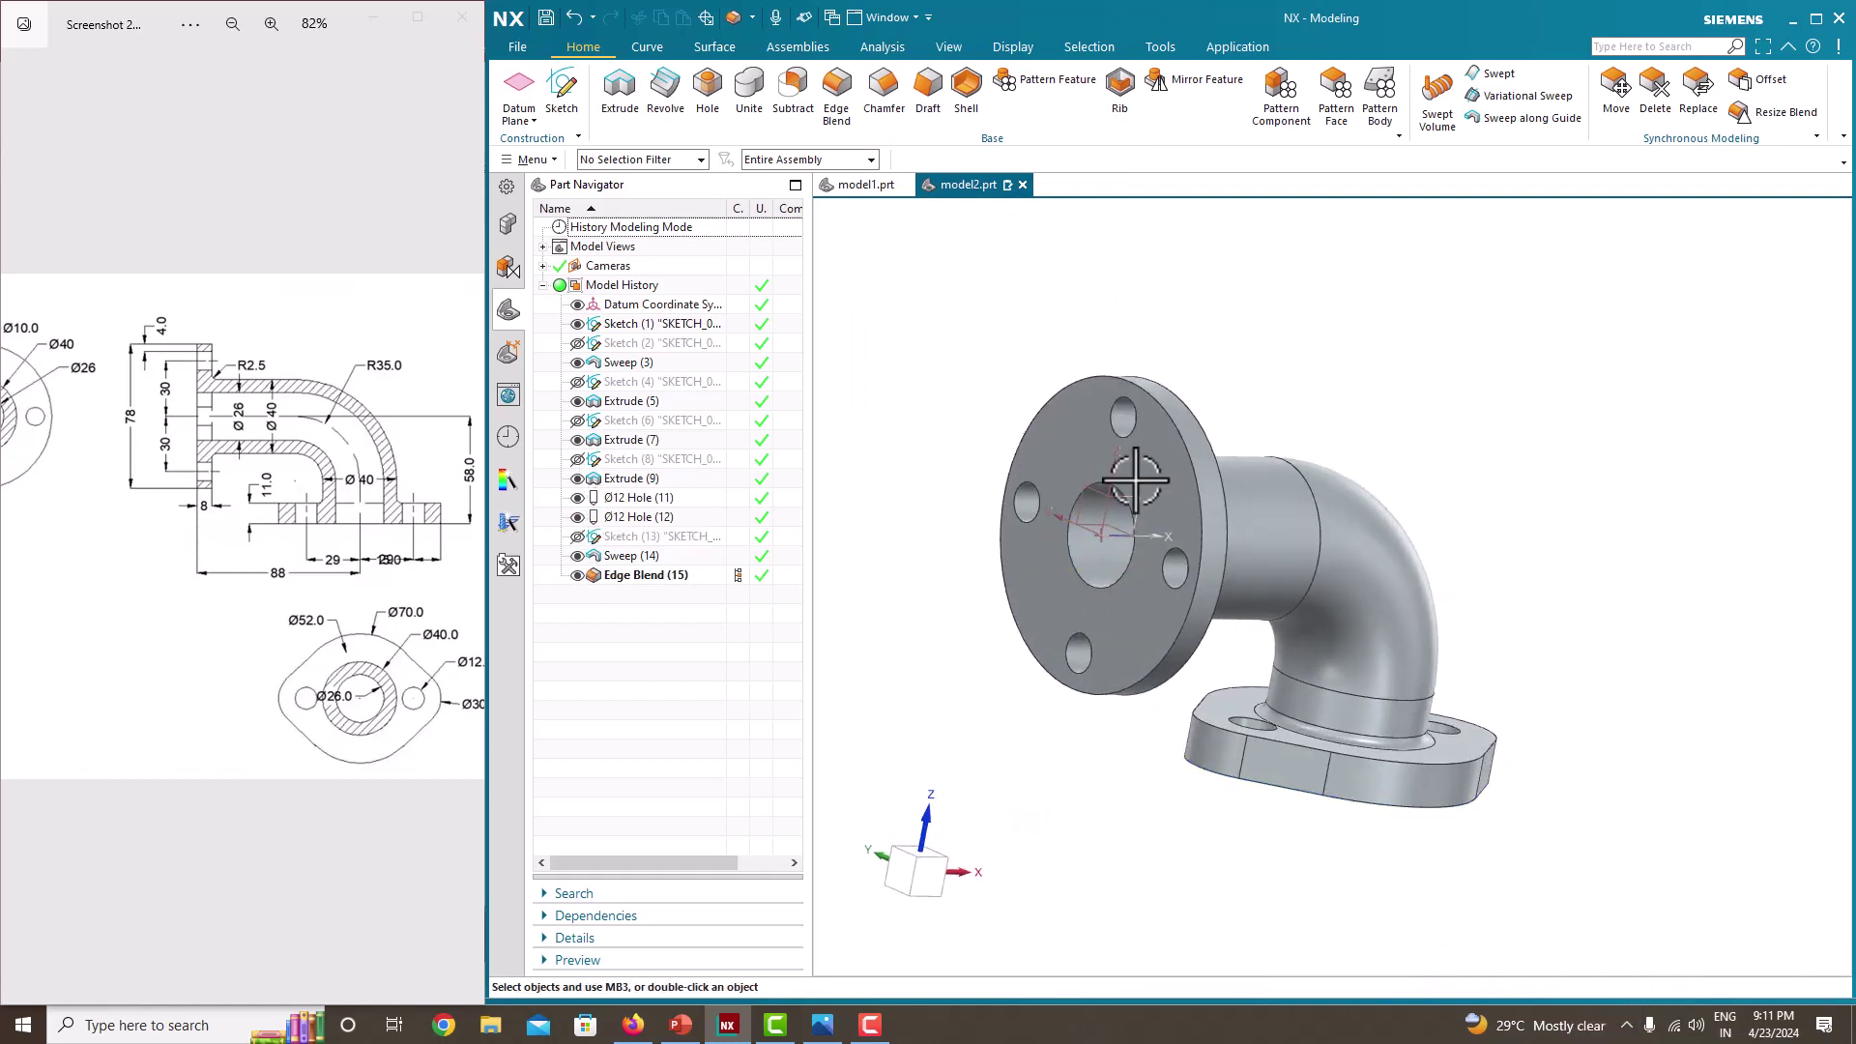
pyautogui.moveTo(1137, 481)
pyautogui.mouseDown(button='middle')
pyautogui.moveTo(1155, 501)
pyautogui.moveTo(1082, 513)
pyautogui.mouseUp(button='middle')
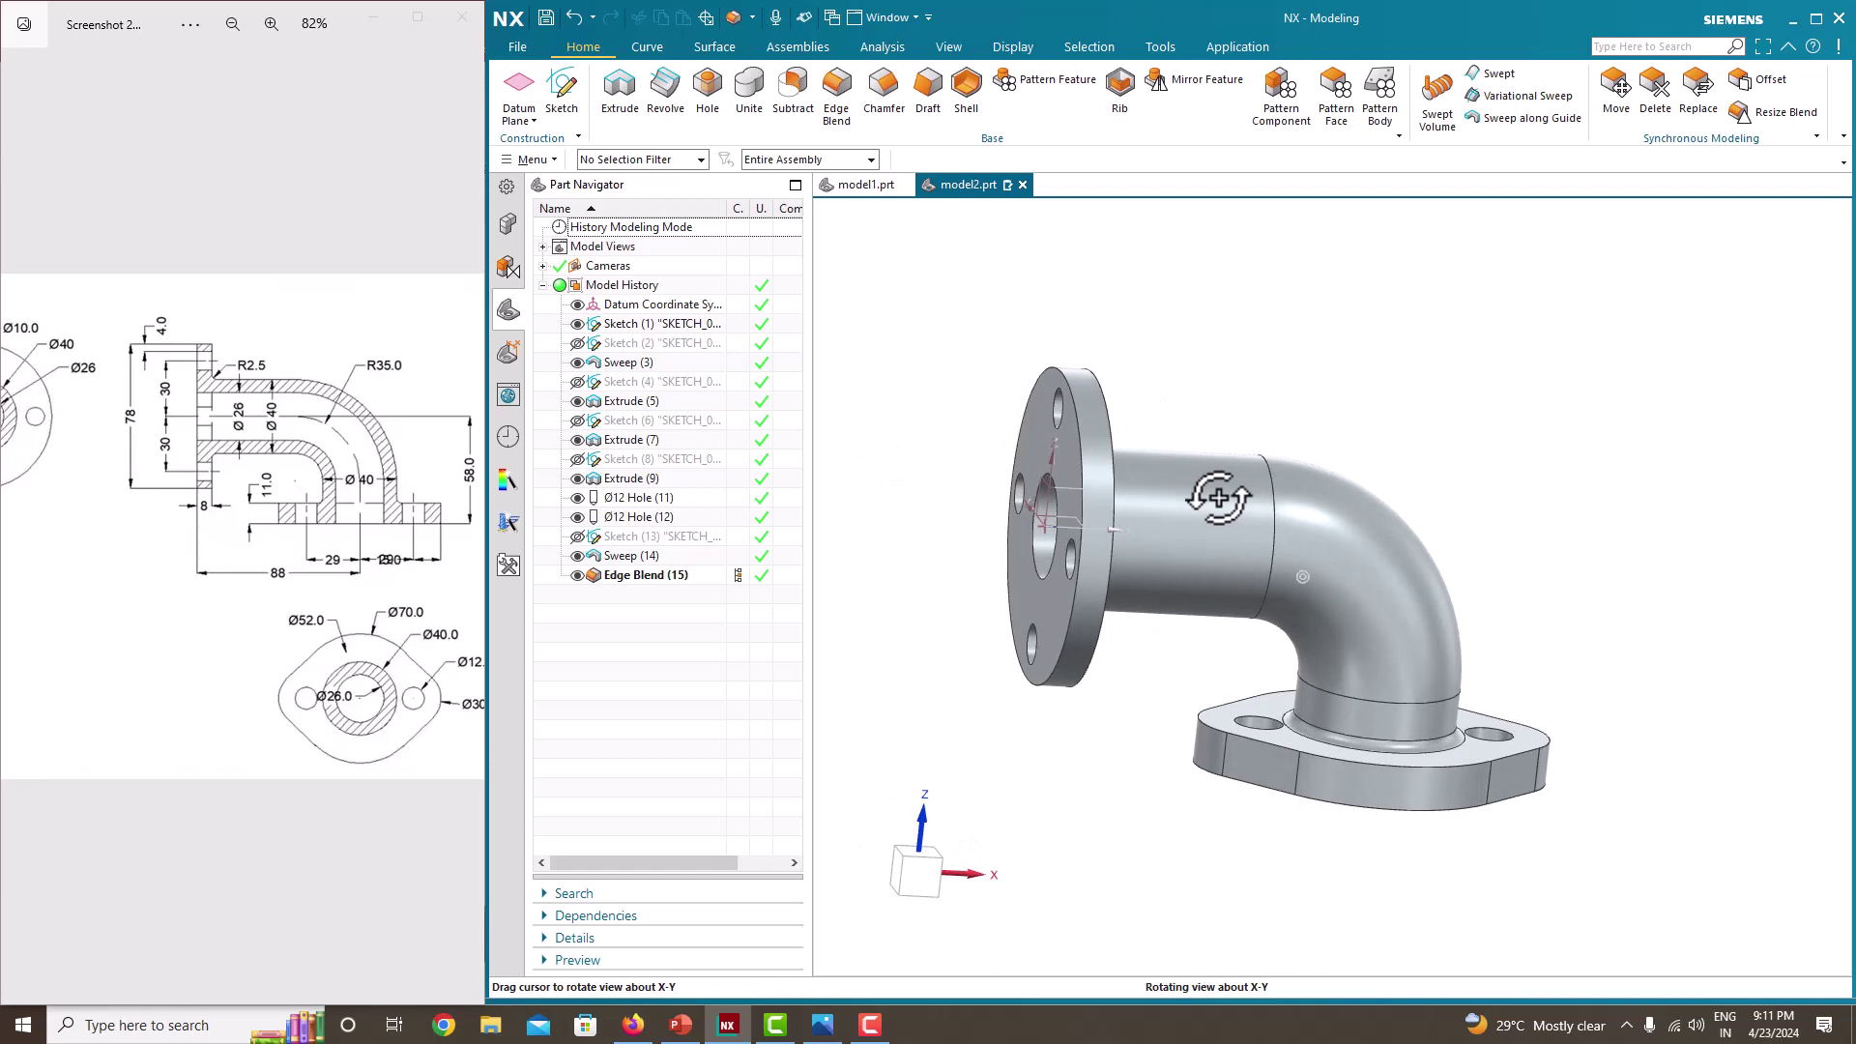
pyautogui.moveTo(178, 609)
pyautogui.mouseDown()
pyautogui.moveTo(287, 606)
pyautogui.moveTo(166, 518)
pyautogui.moveTo(122, 522)
pyautogui.mouseUp()
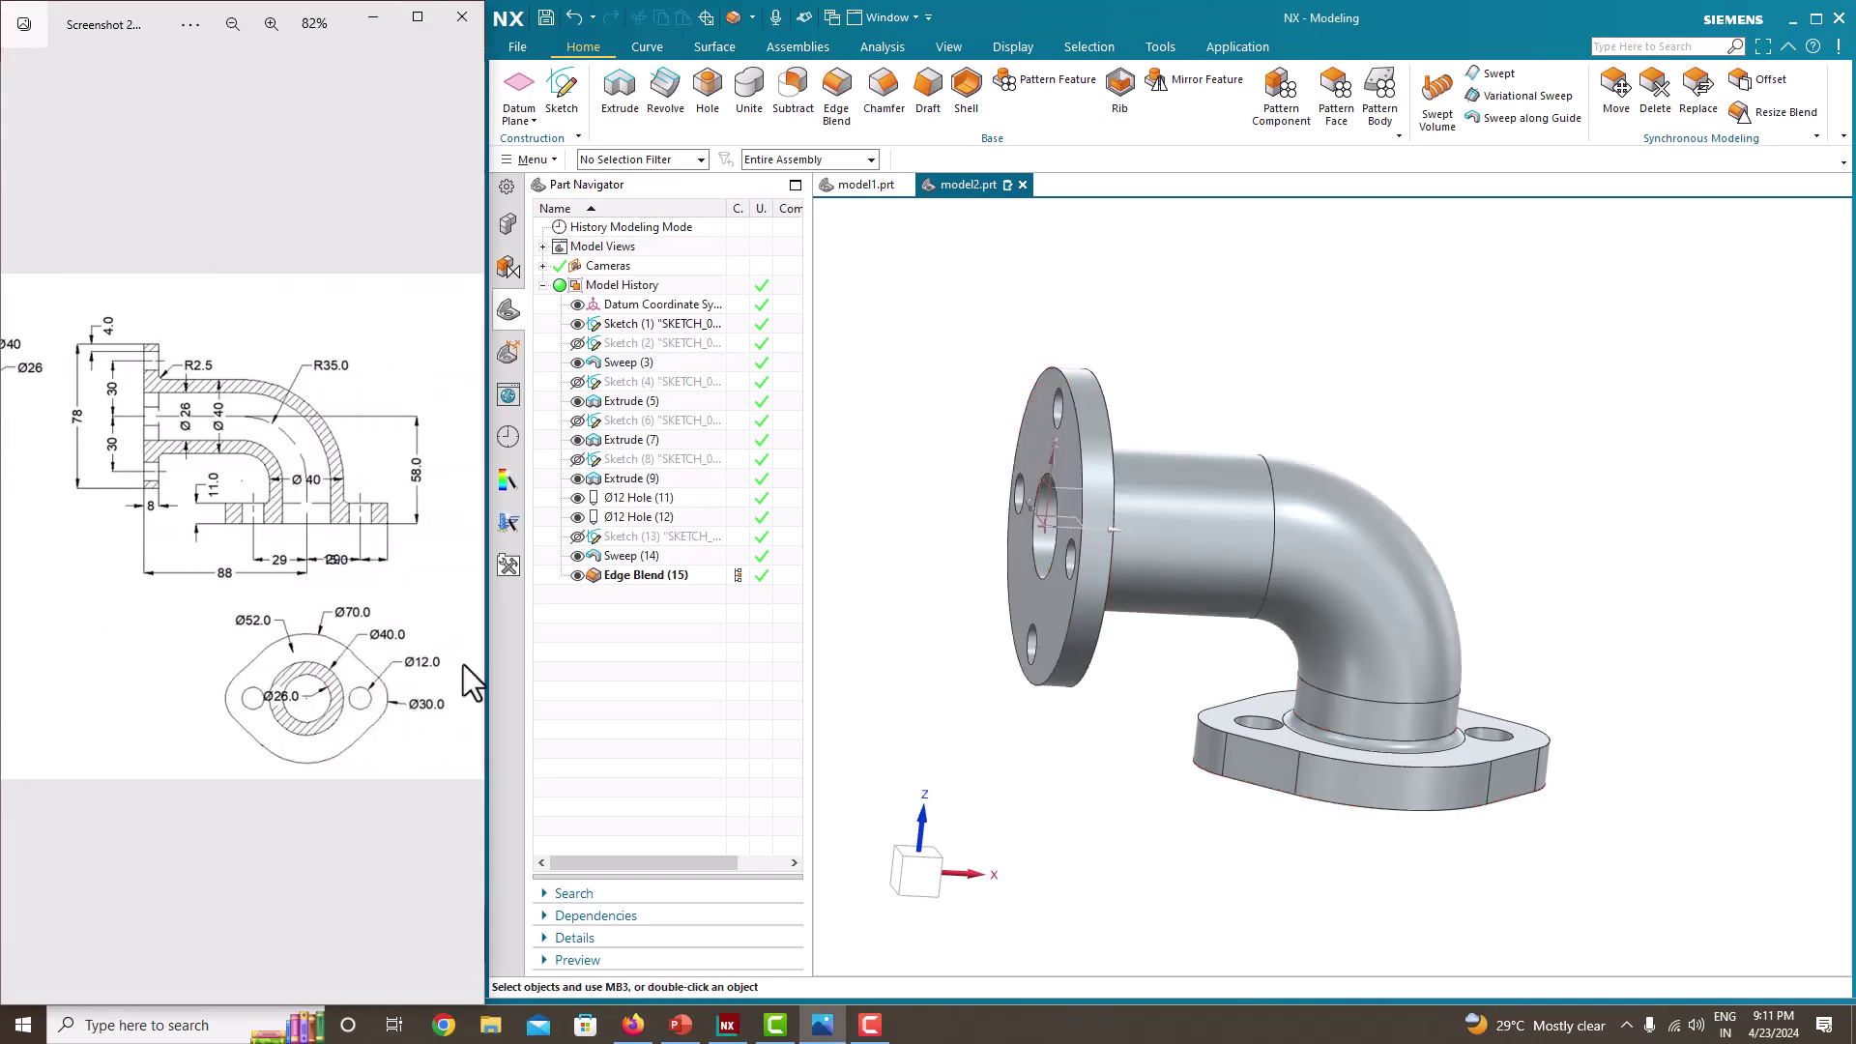
pyautogui.moveTo(1073, 677)
pyautogui.mouseDown(button='middle')
pyautogui.moveTo(1068, 712)
pyautogui.moveTo(1052, 618)
pyautogui.moveTo(977, 704)
pyautogui.moveTo(1022, 712)
pyautogui.mouseUp(button='middle')
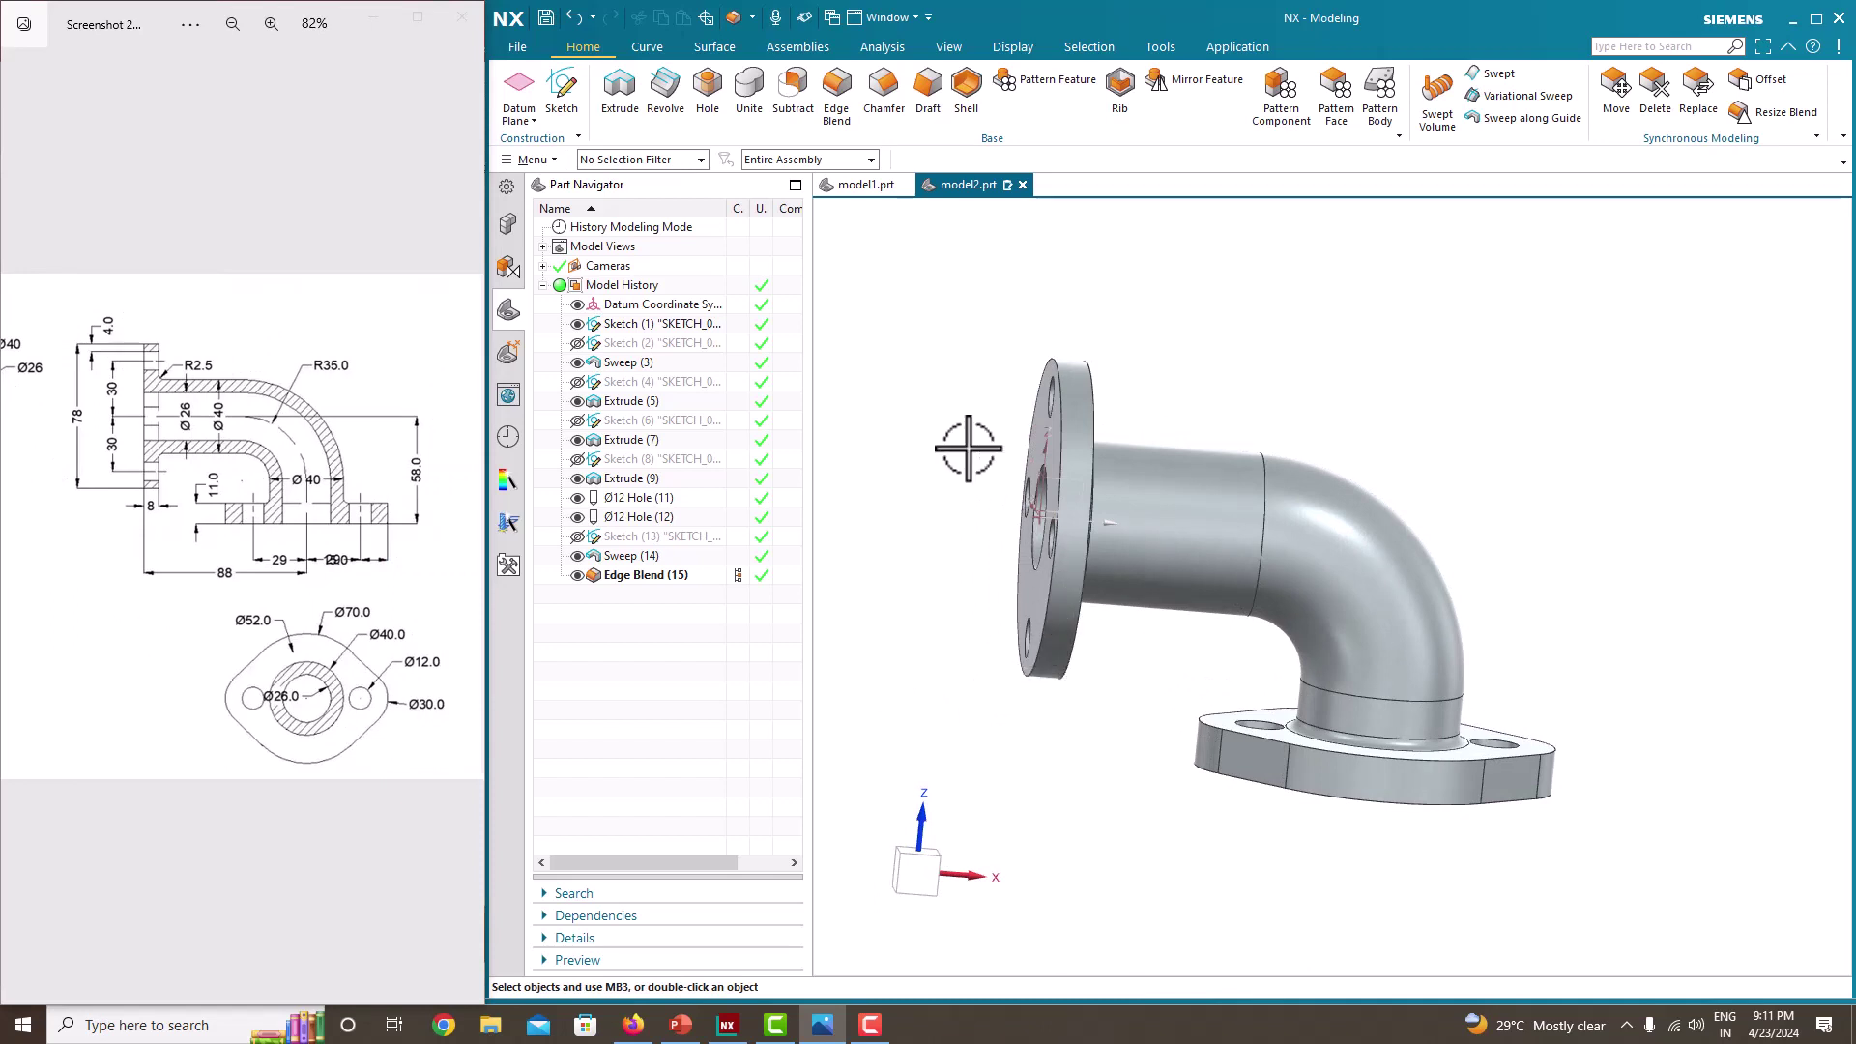
# - Section the elbow view with one plane set to Y to inspect the inner bore and wall
pyautogui.click(534, 161)
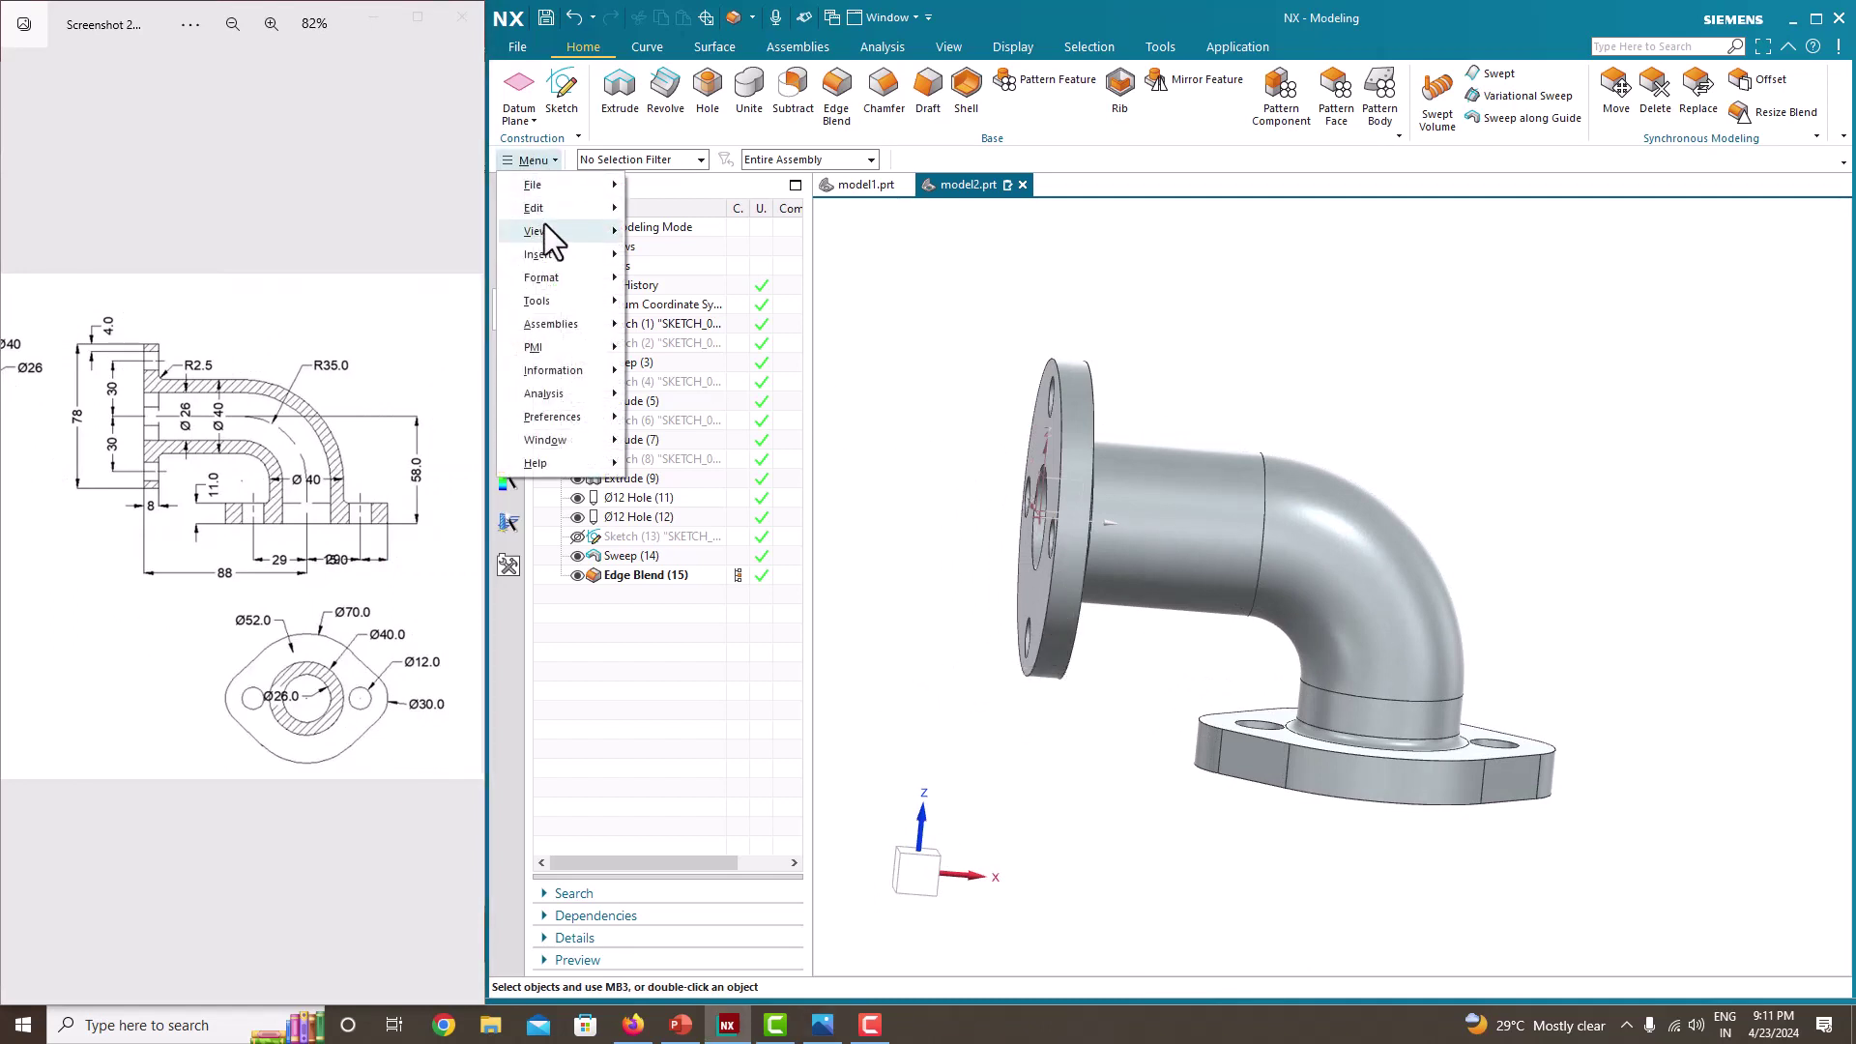
pyautogui.moveTo(543, 223)
pyautogui.moveTo(688, 280)
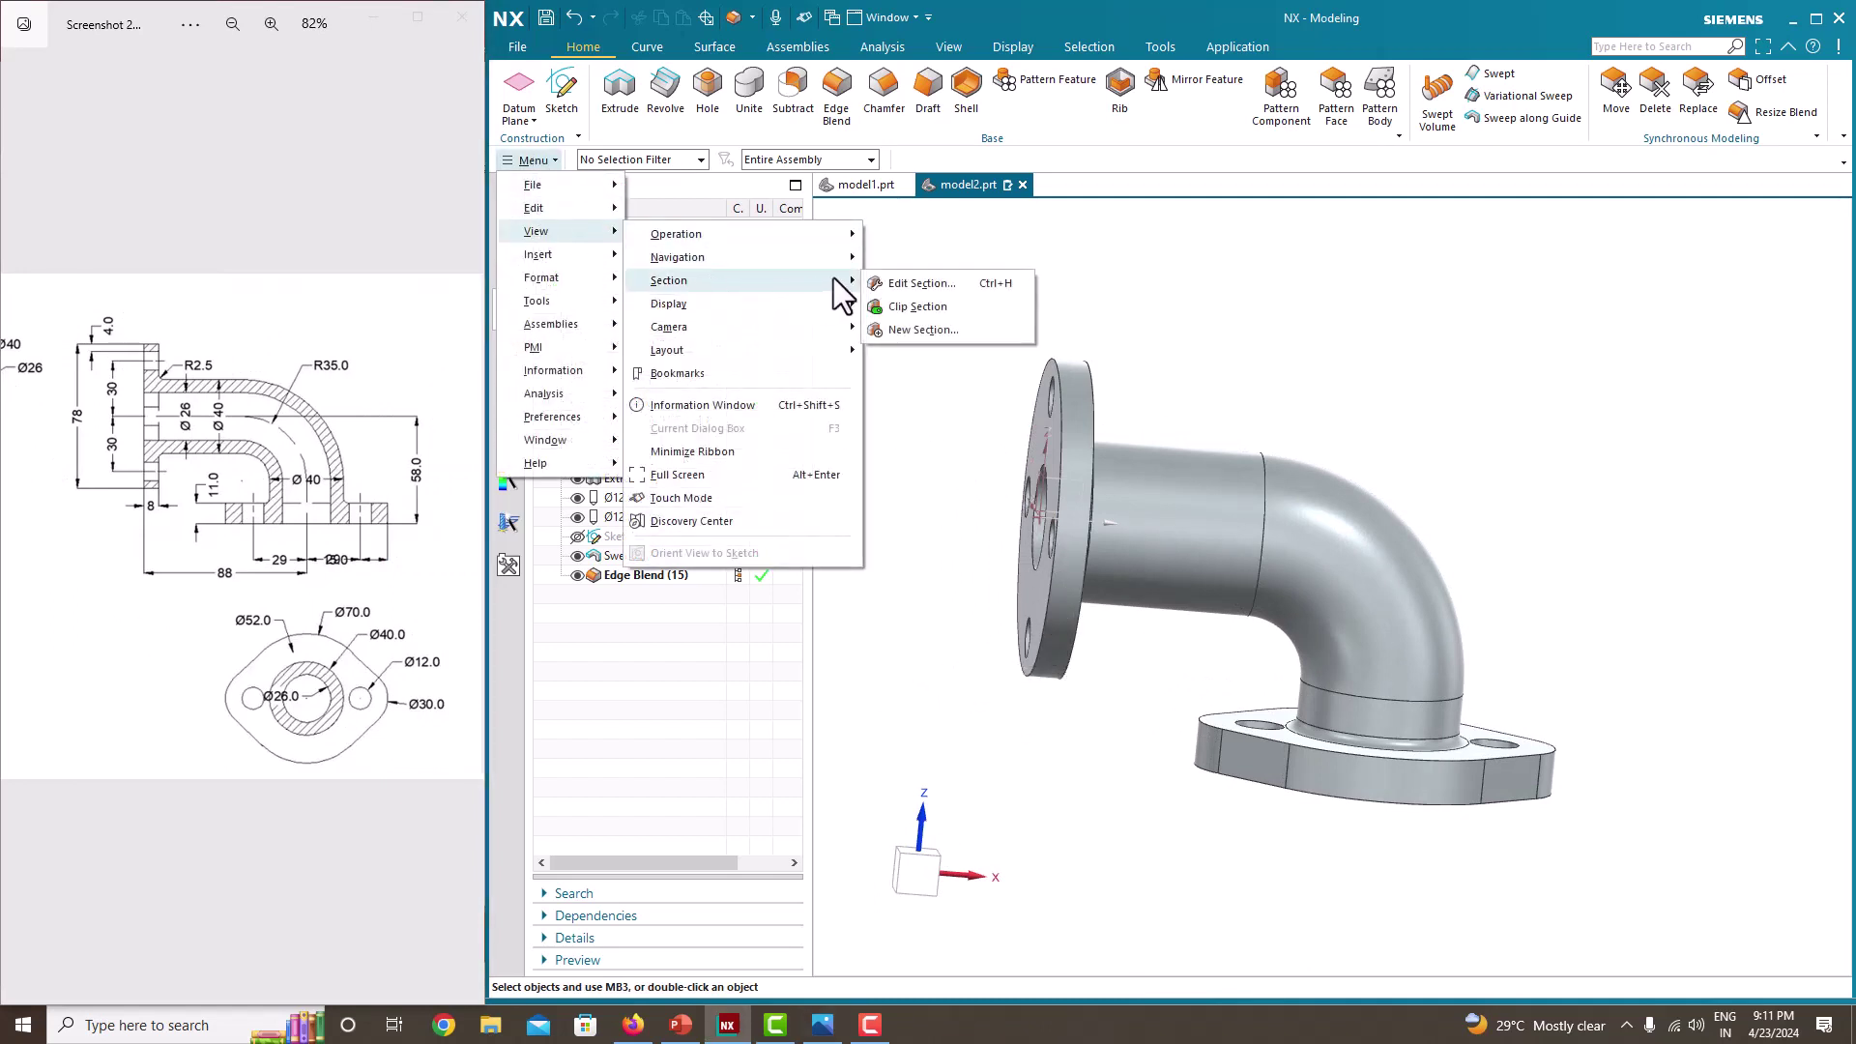
pyautogui.click(913, 309)
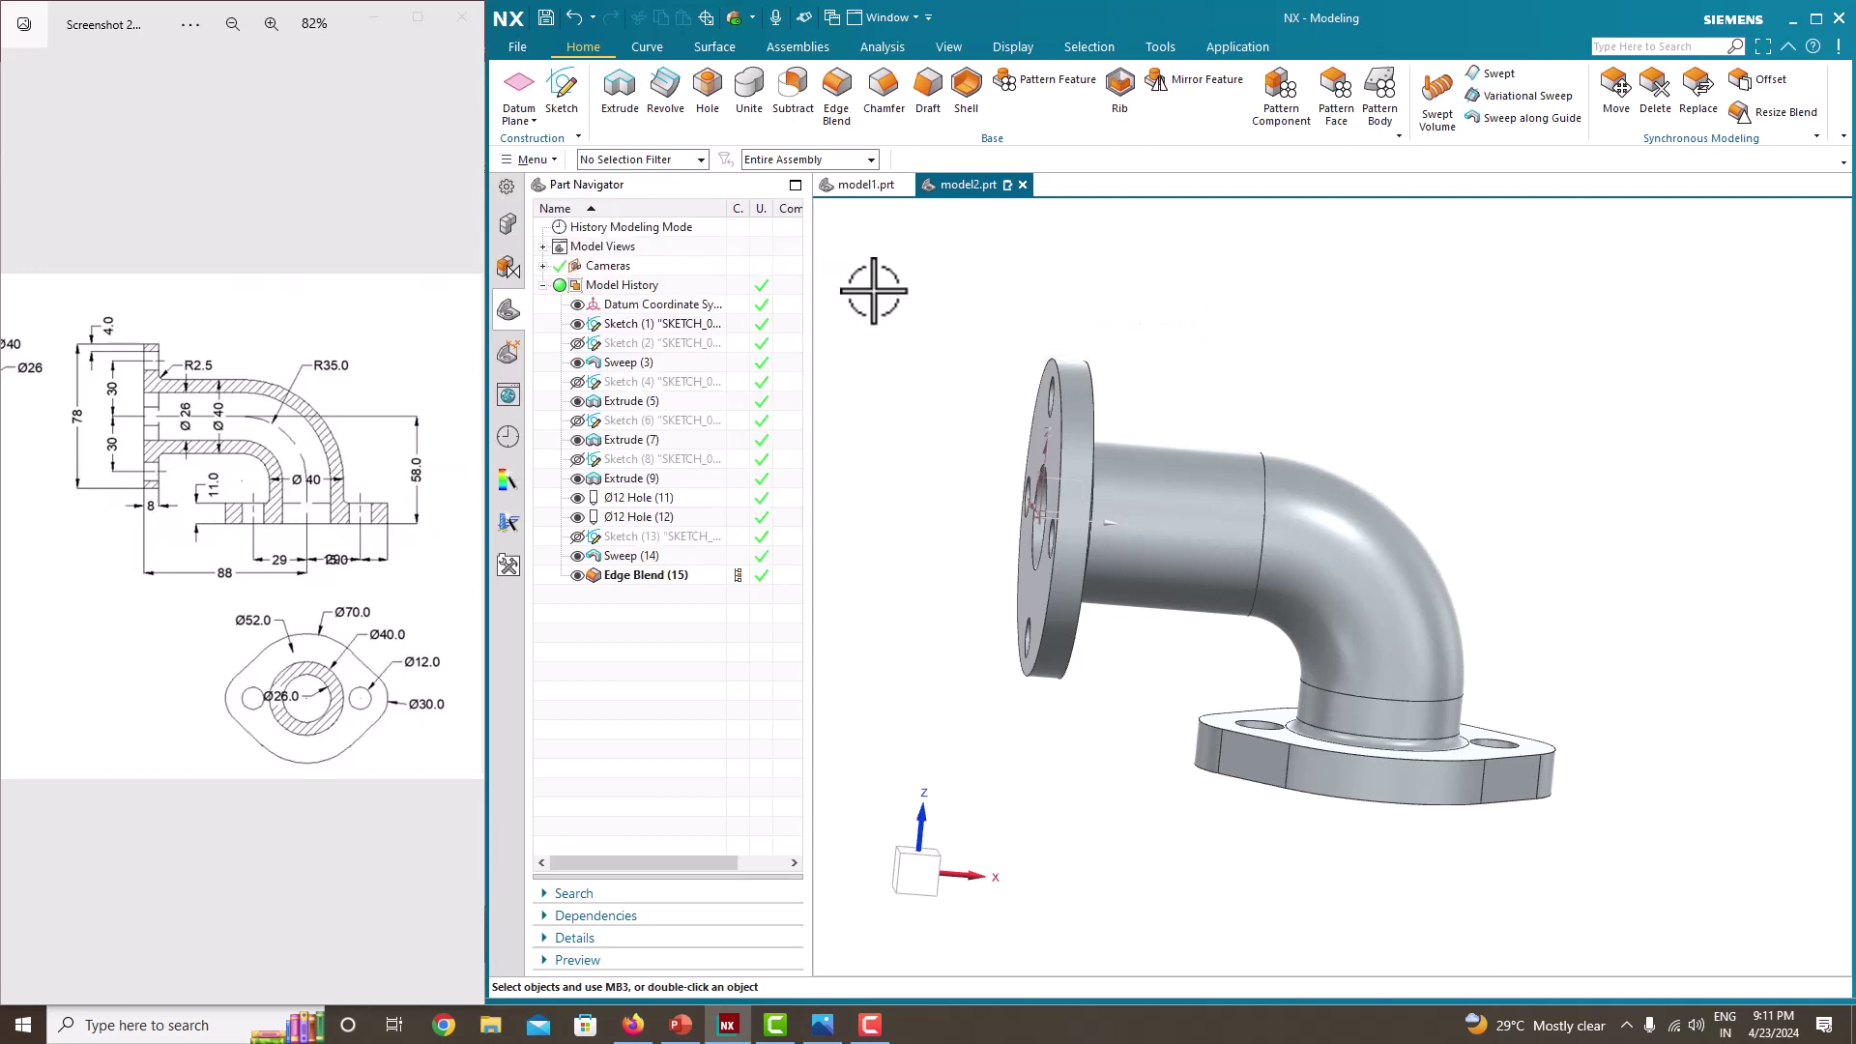
pyautogui.click(538, 160)
pyautogui.moveTo(554, 231)
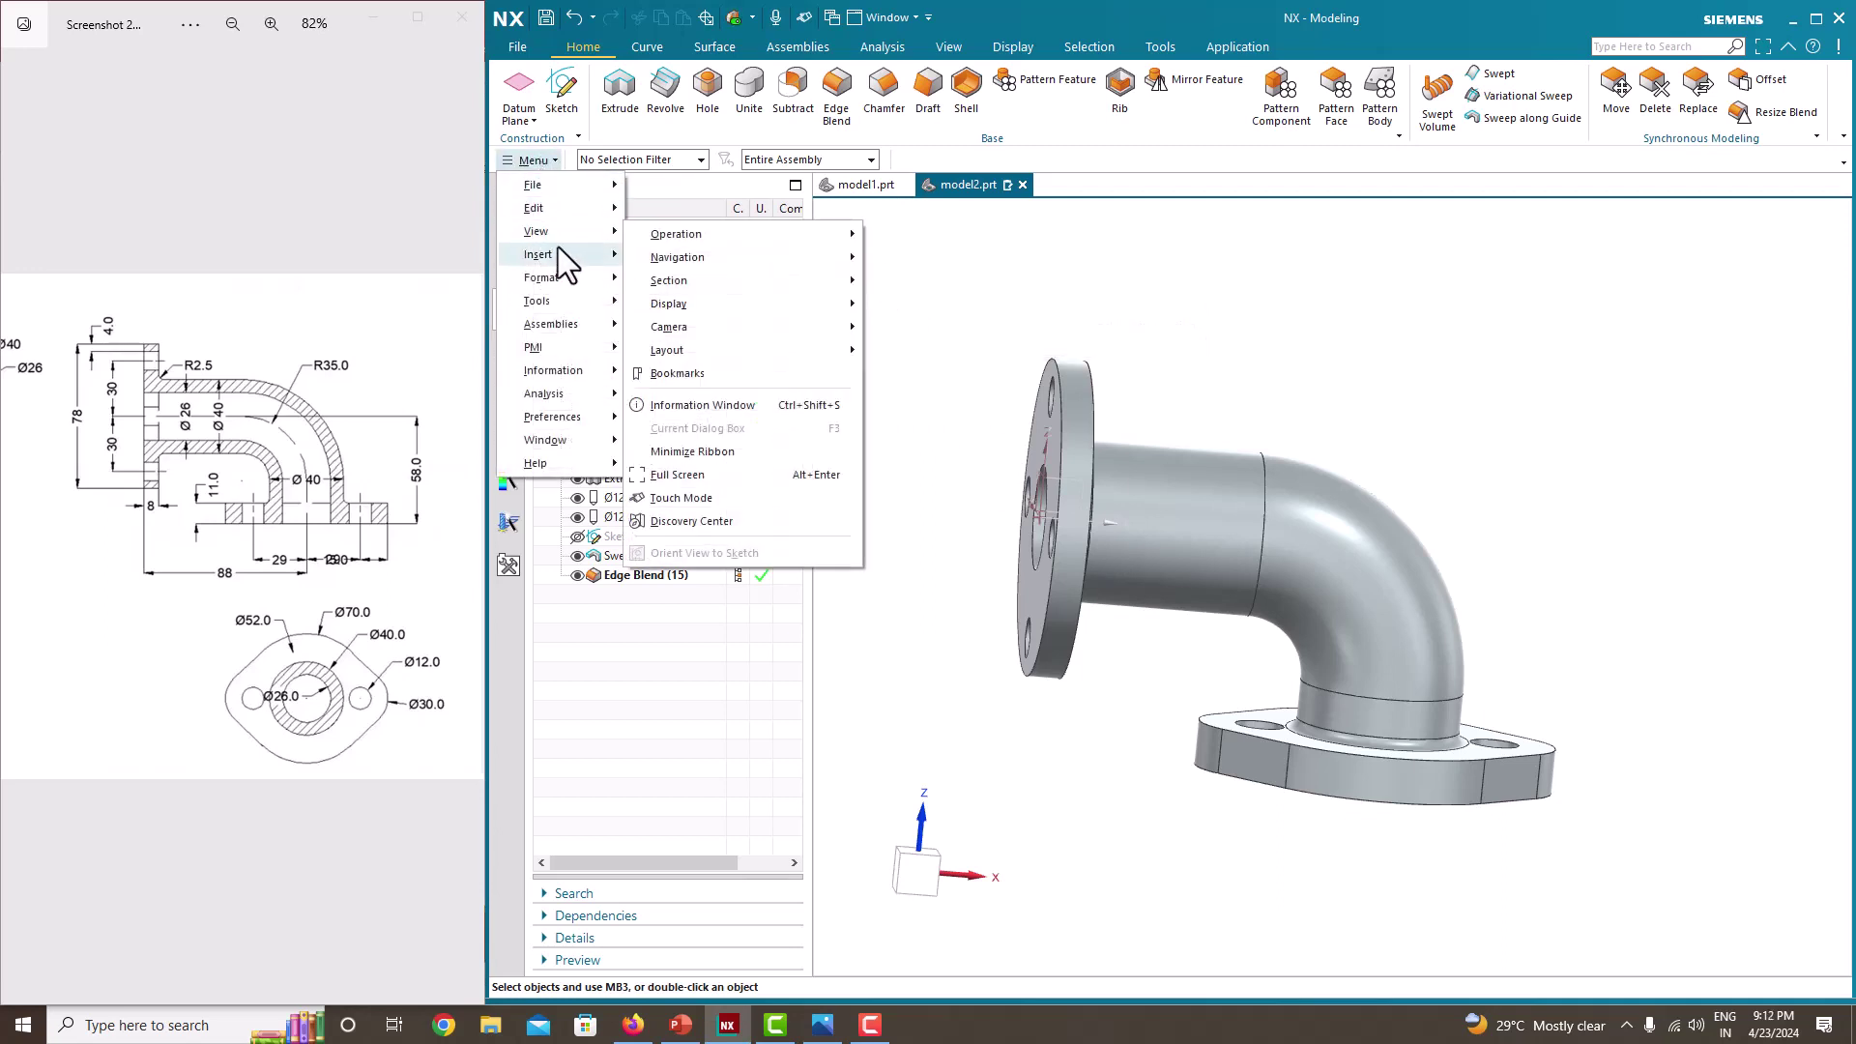
pyautogui.moveTo(673, 237)
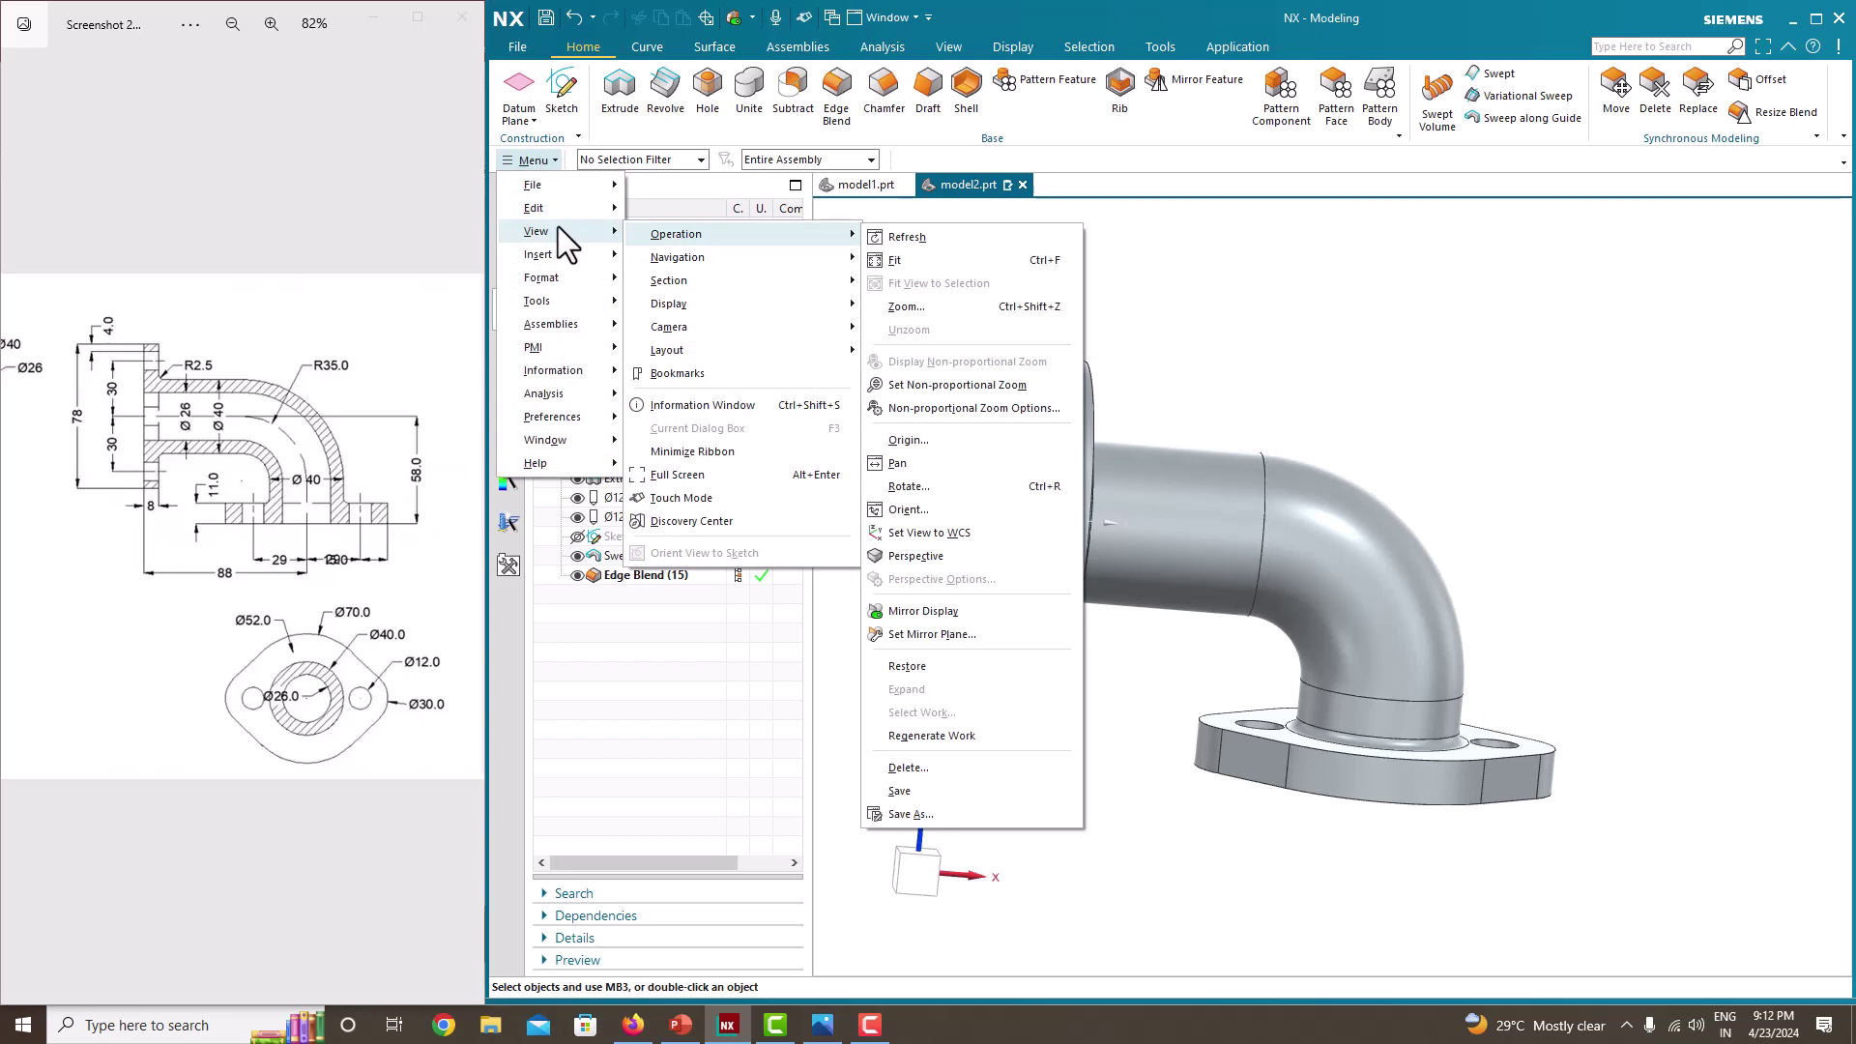
pyautogui.moveTo(705, 282)
pyautogui.click(891, 286)
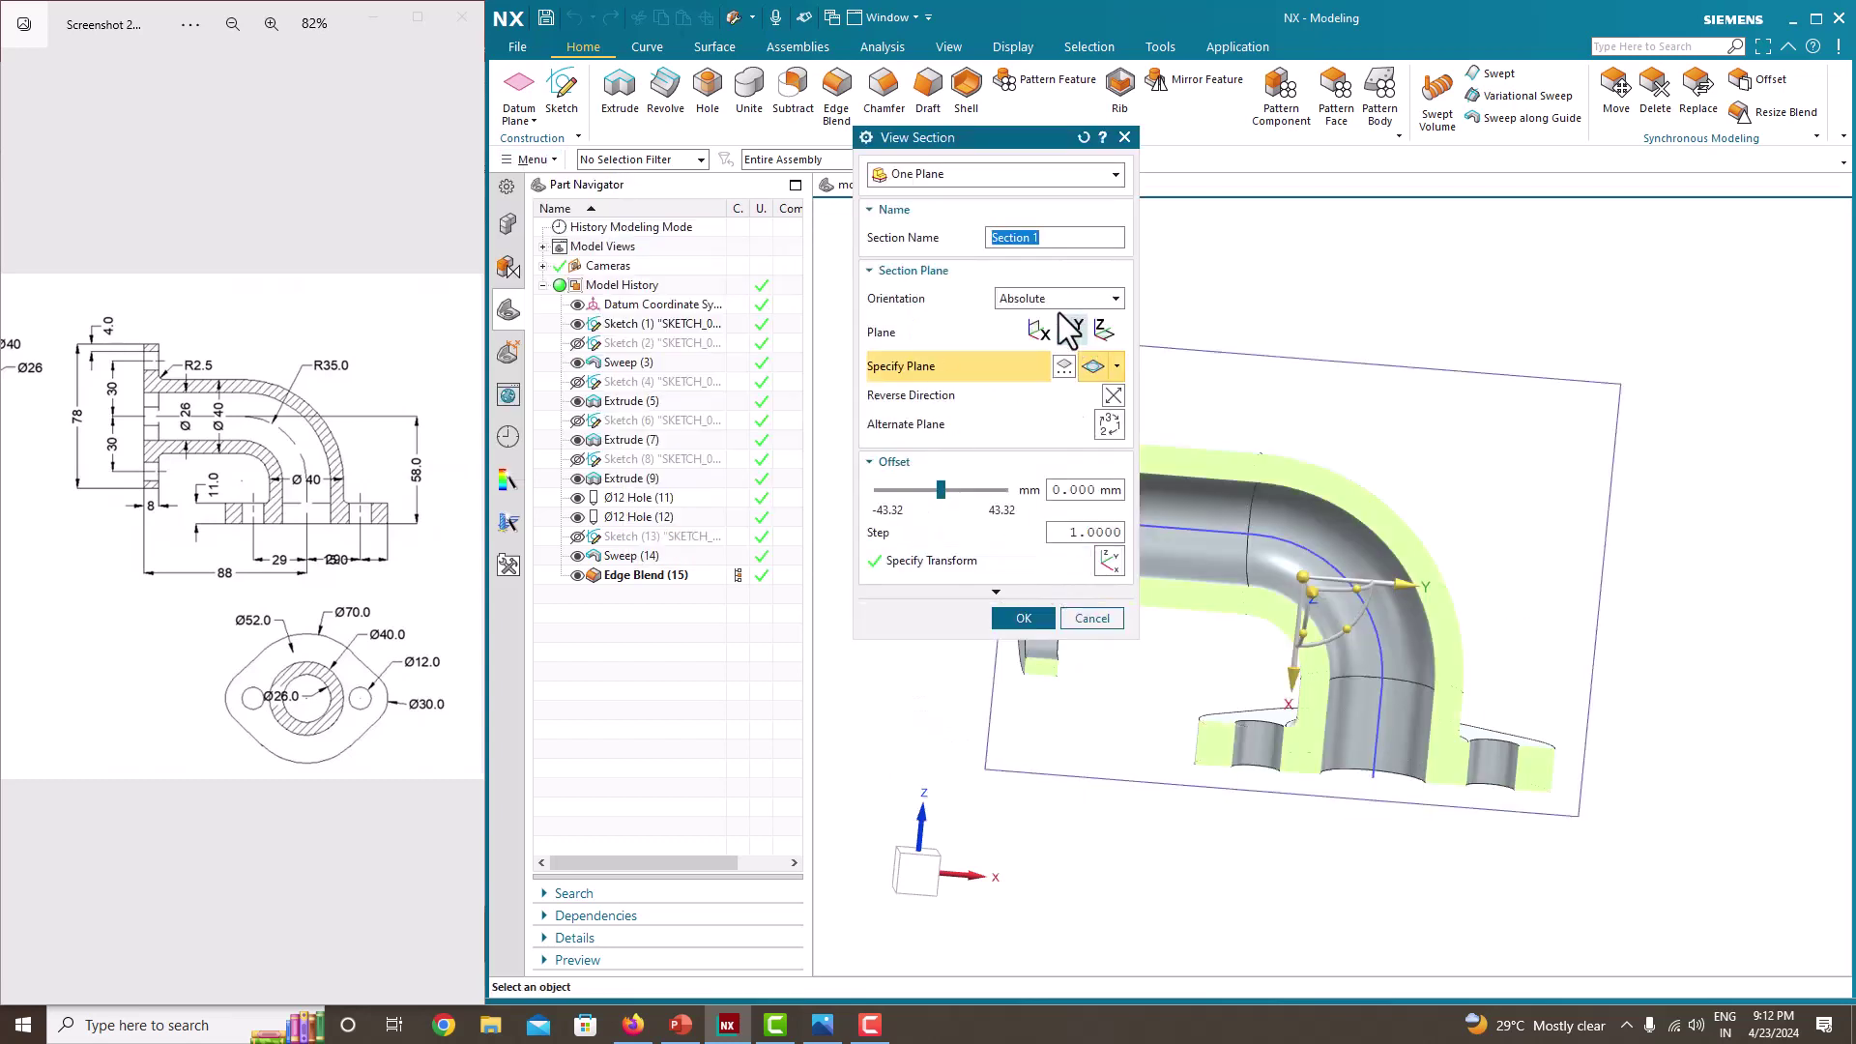
pyautogui.click(1103, 330)
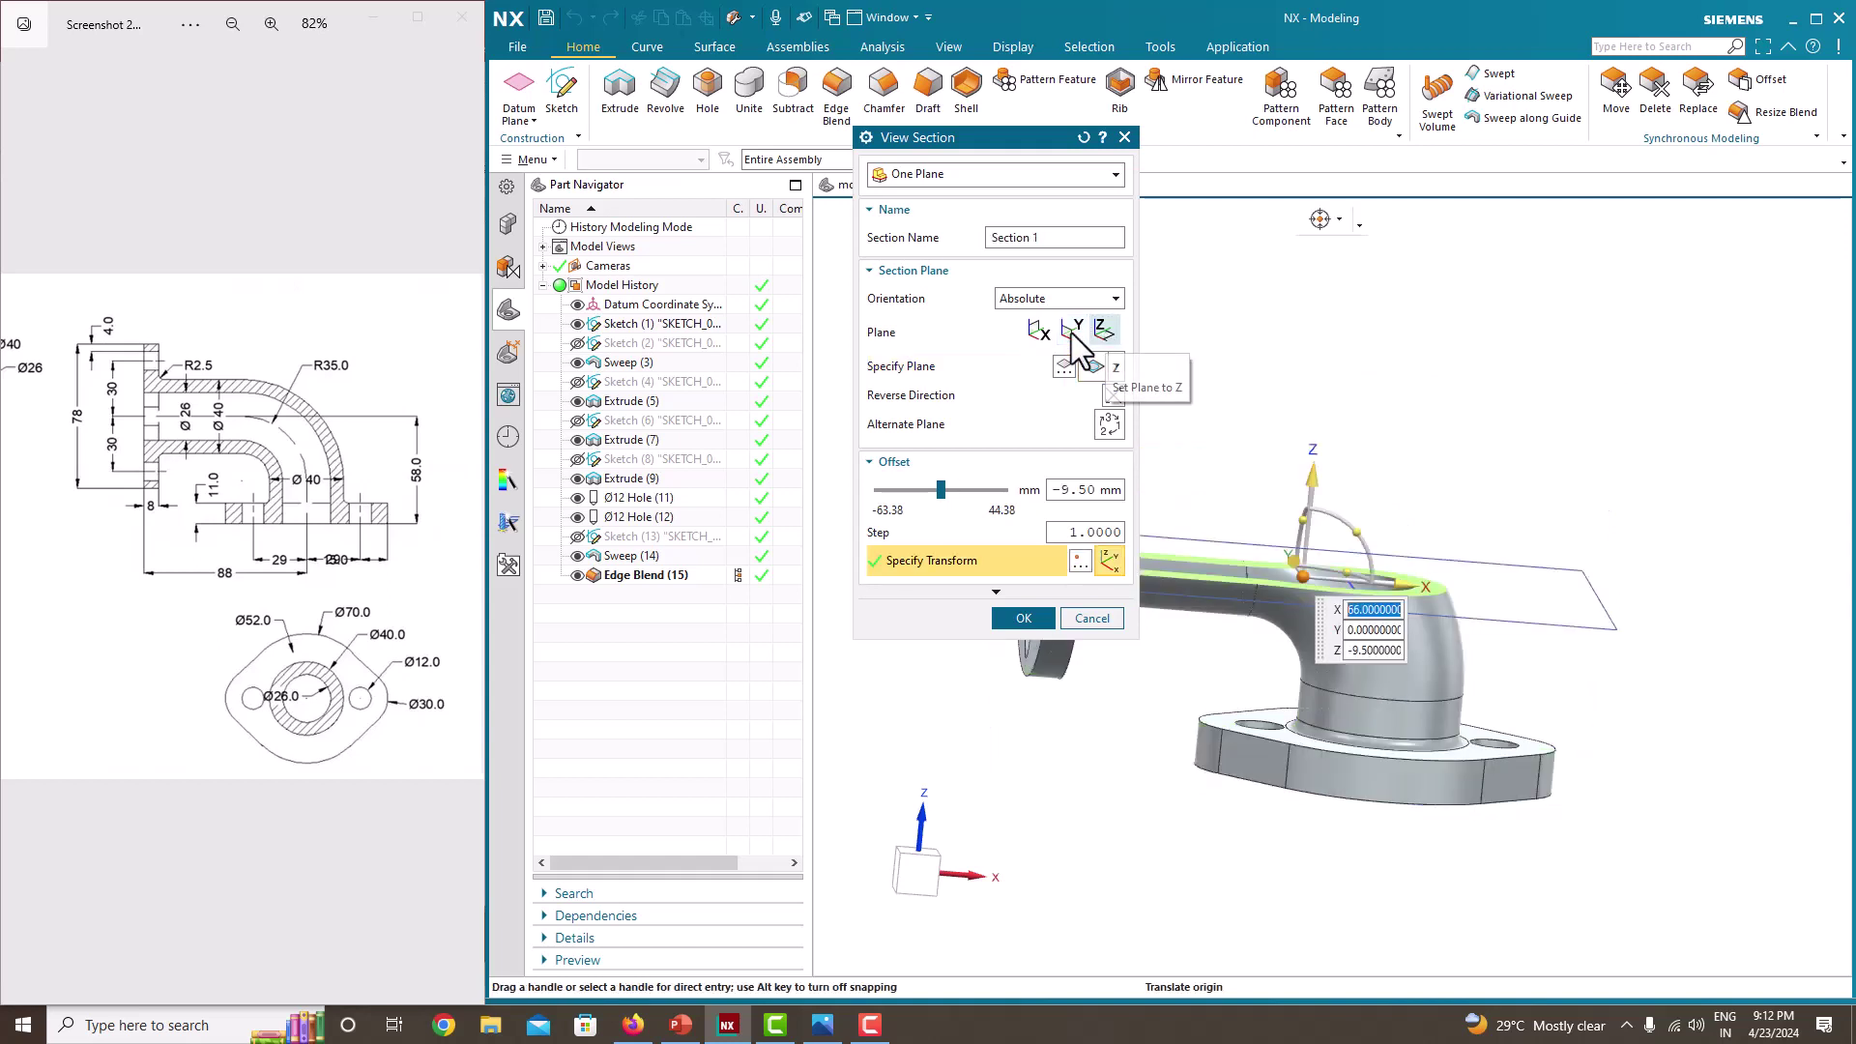
pyautogui.click(1071, 333)
pyautogui.click(1023, 618)
pyautogui.moveTo(1023, 618); pyautogui.dragTo(1389, 581, button='middle')
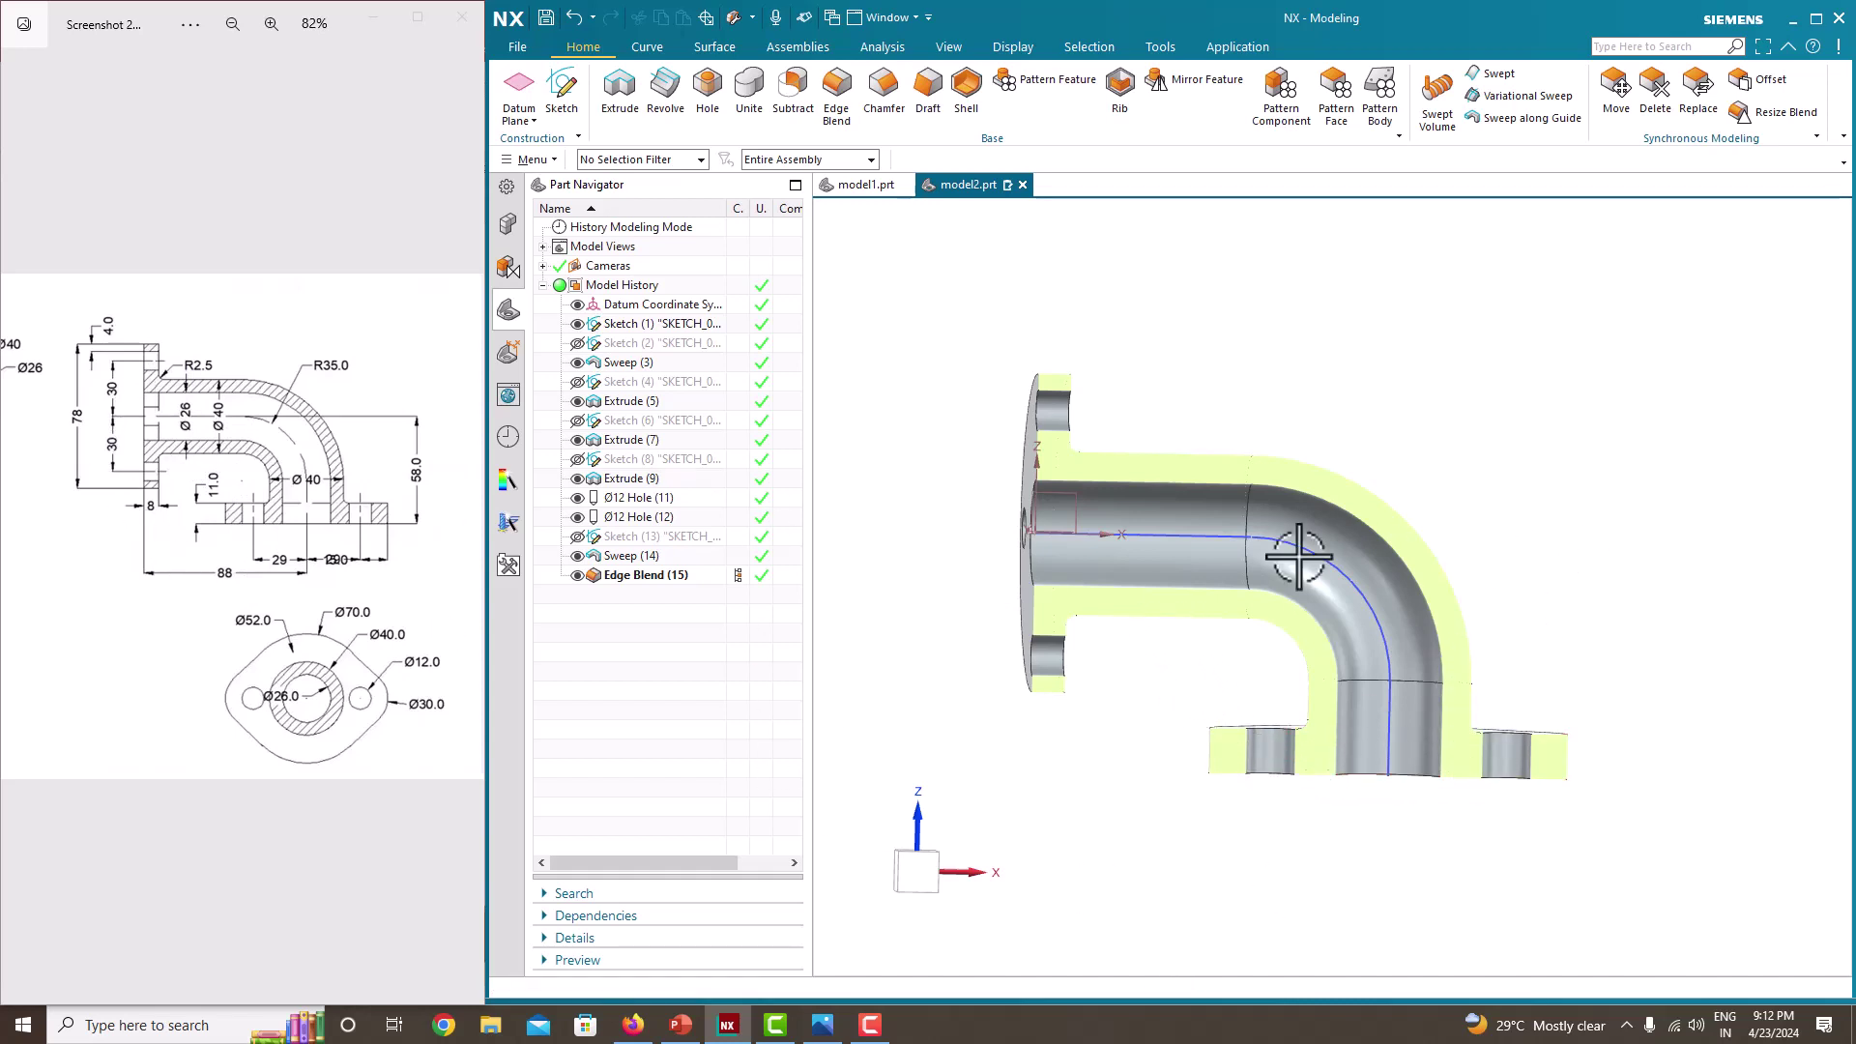
# - Turn off section clipping to display the whole elbow
pyautogui.click(530, 159)
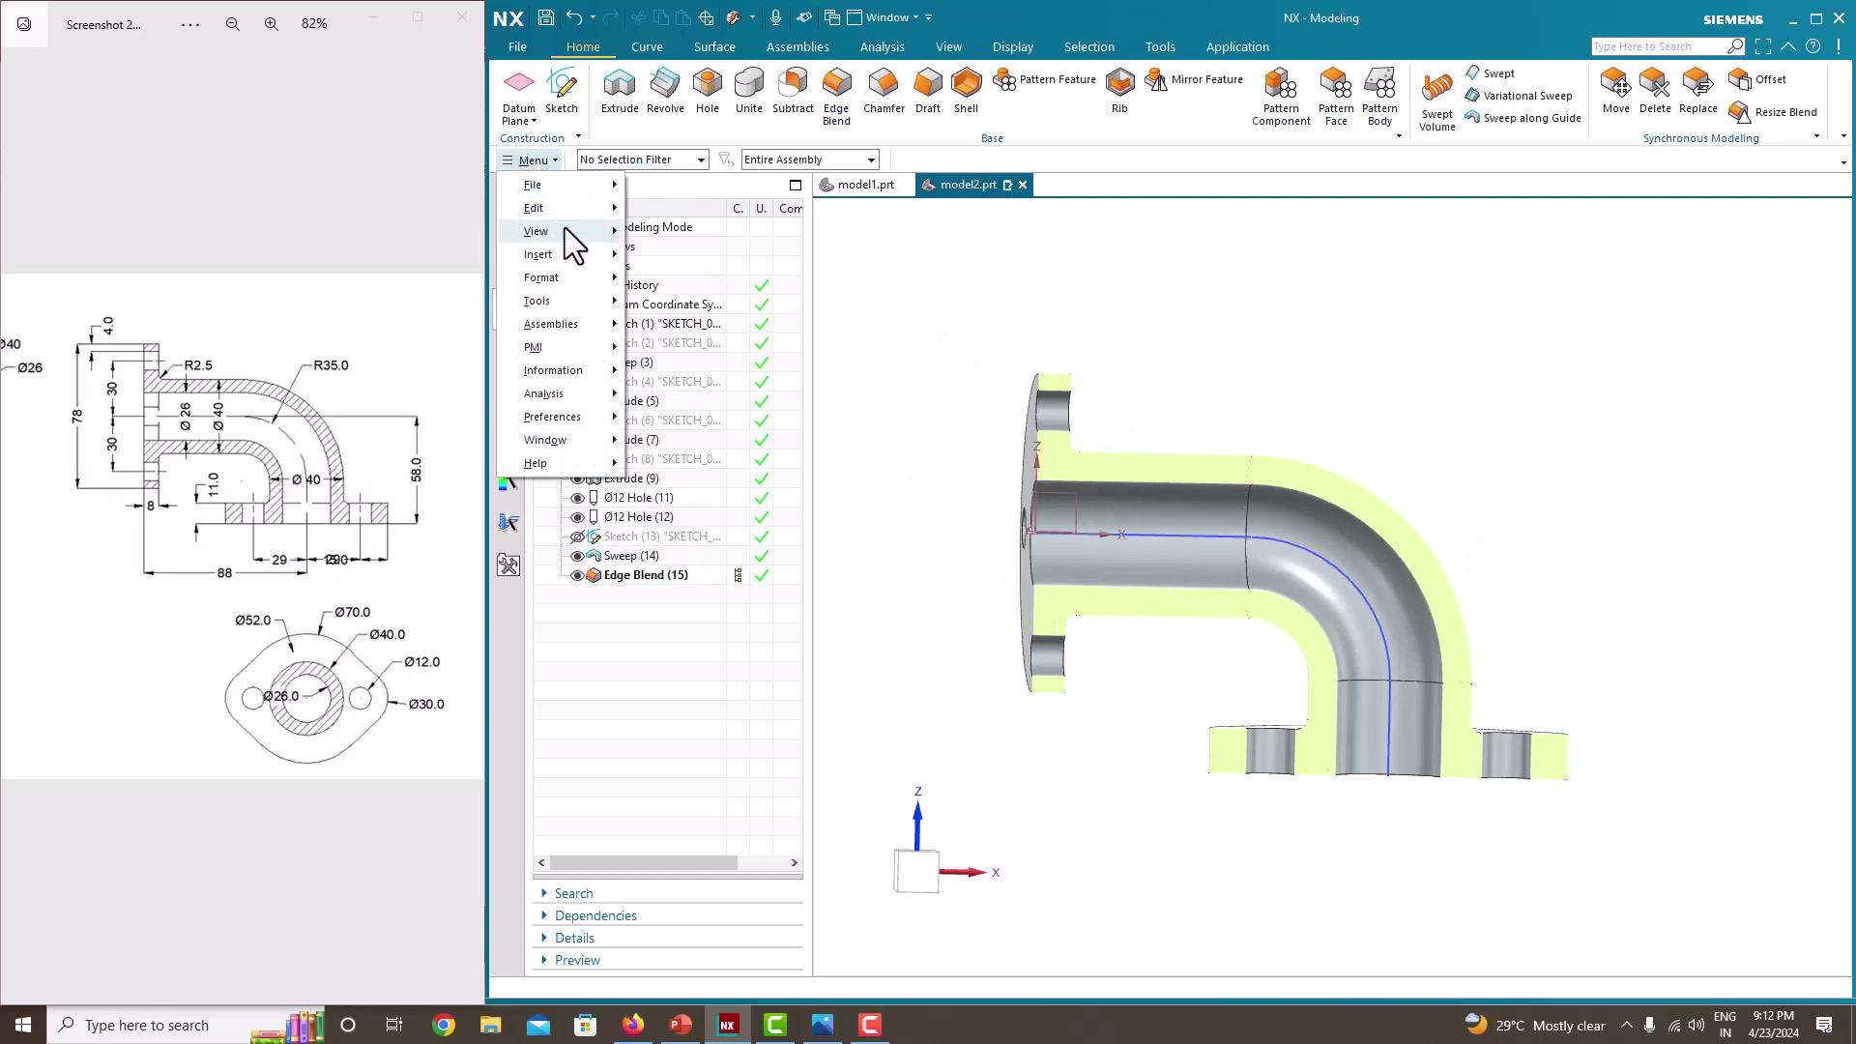
pyautogui.moveTo(565, 230)
pyautogui.moveTo(718, 277)
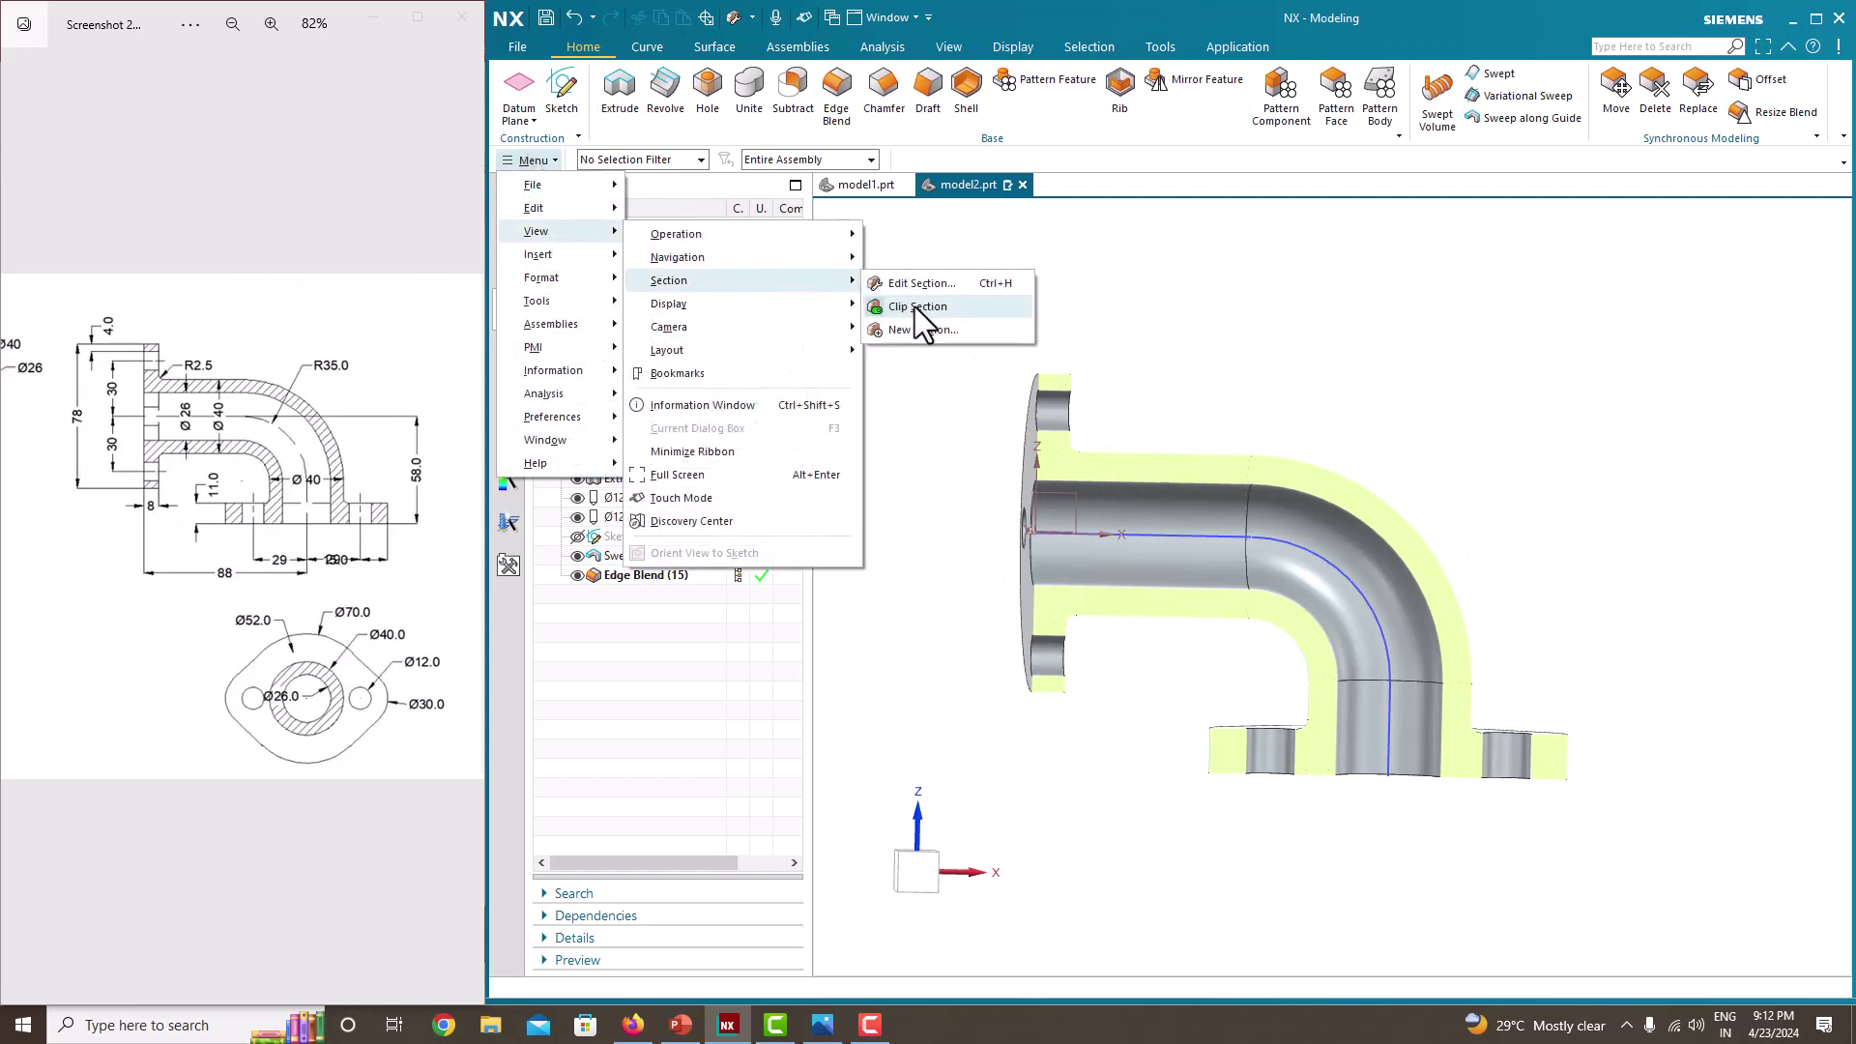
pyautogui.click(921, 310)
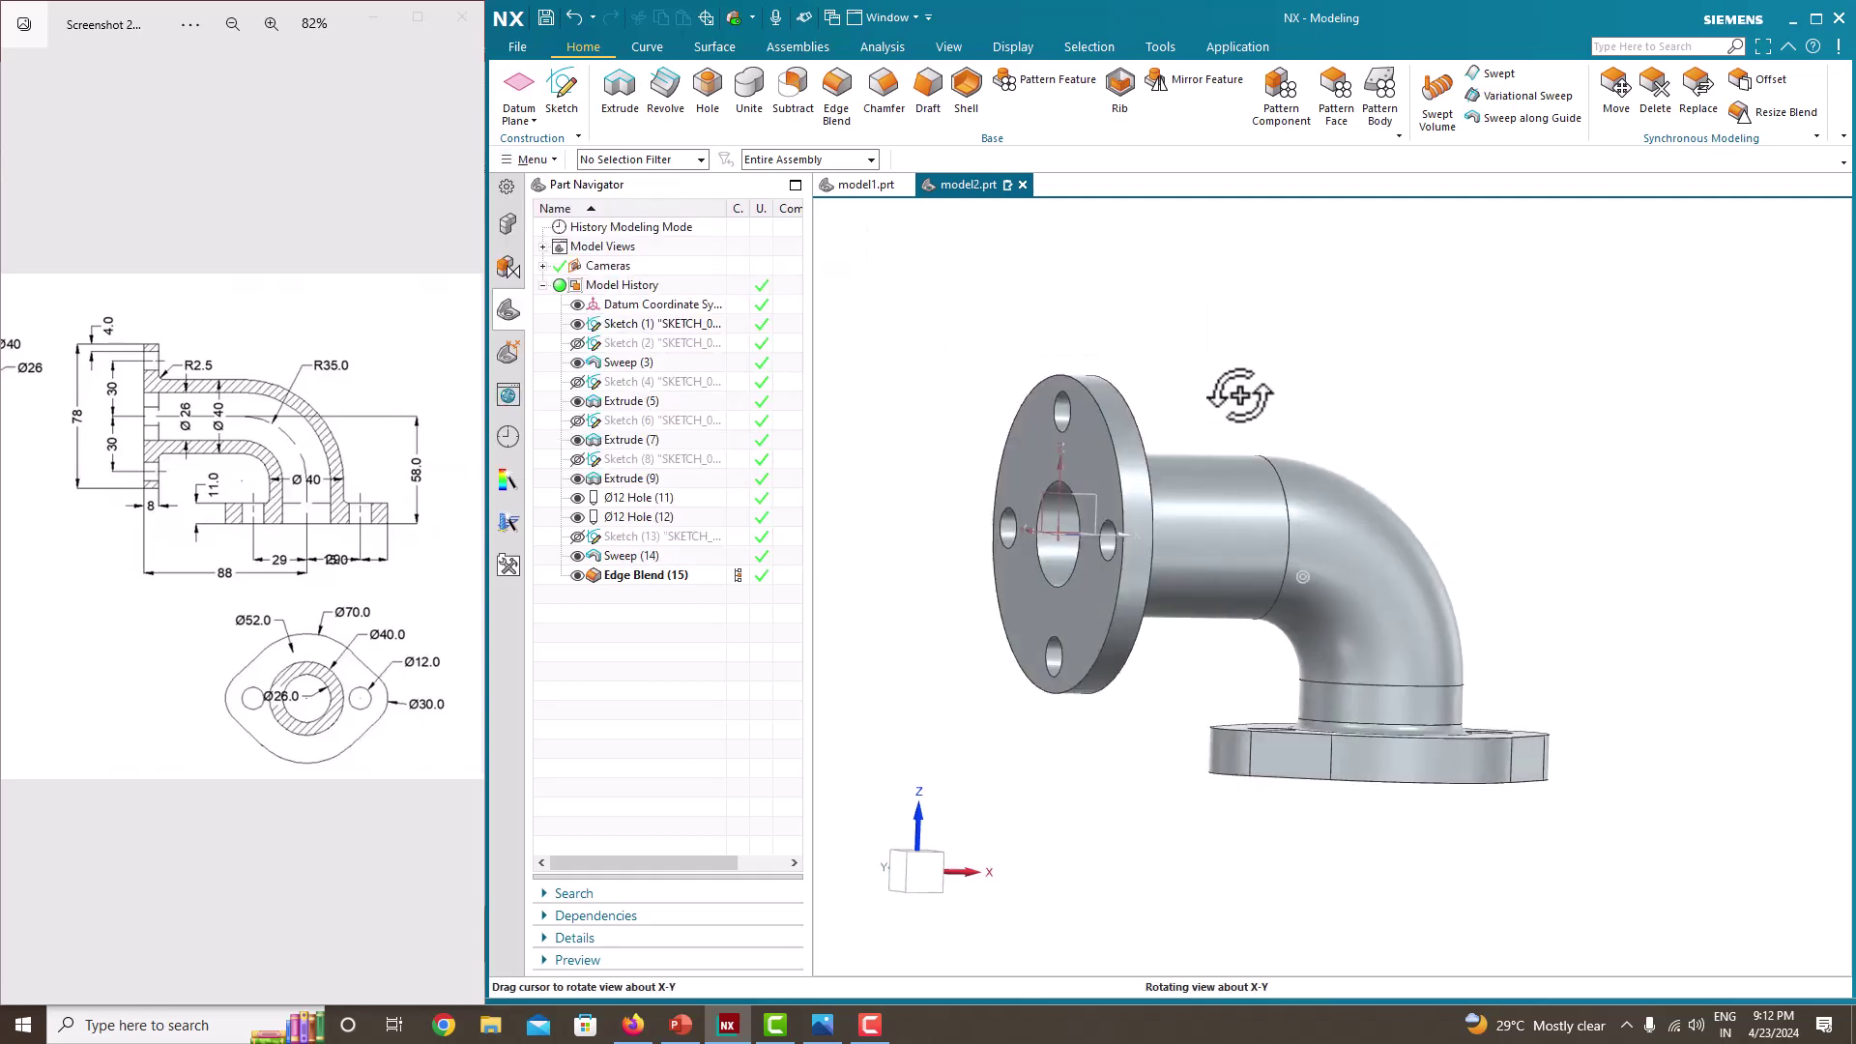